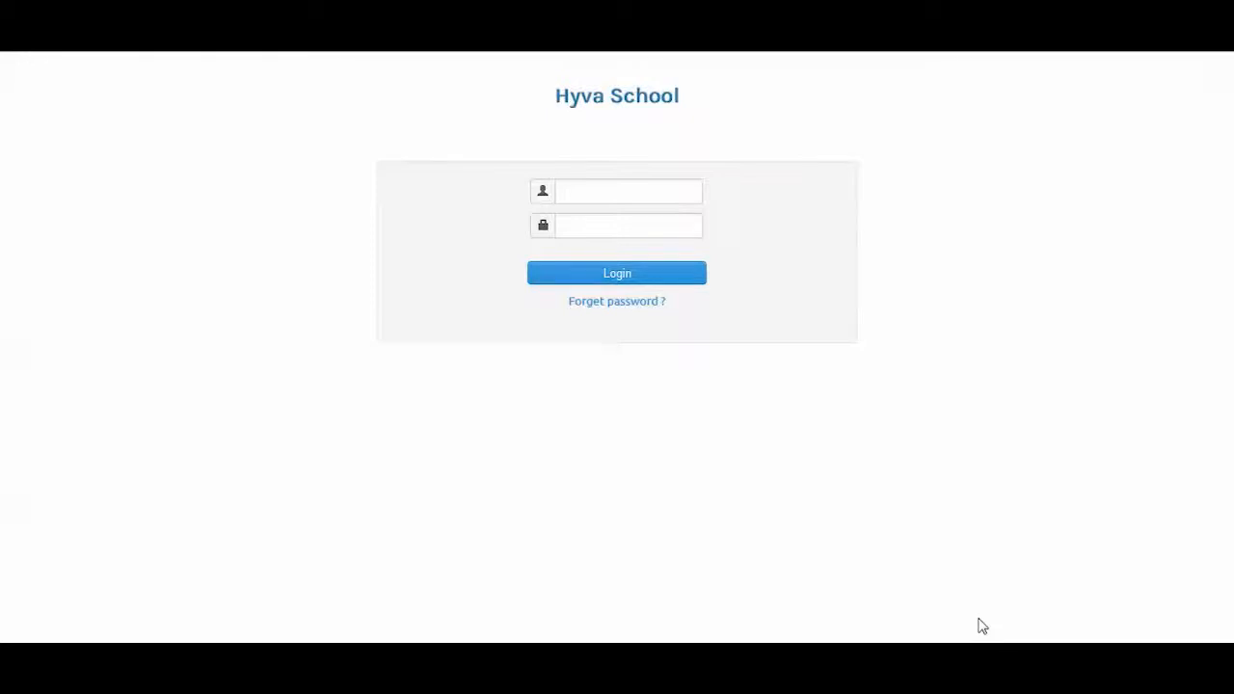
Sign in to Hyva School with the administrator username and its password
click(589, 195)
text(admin)
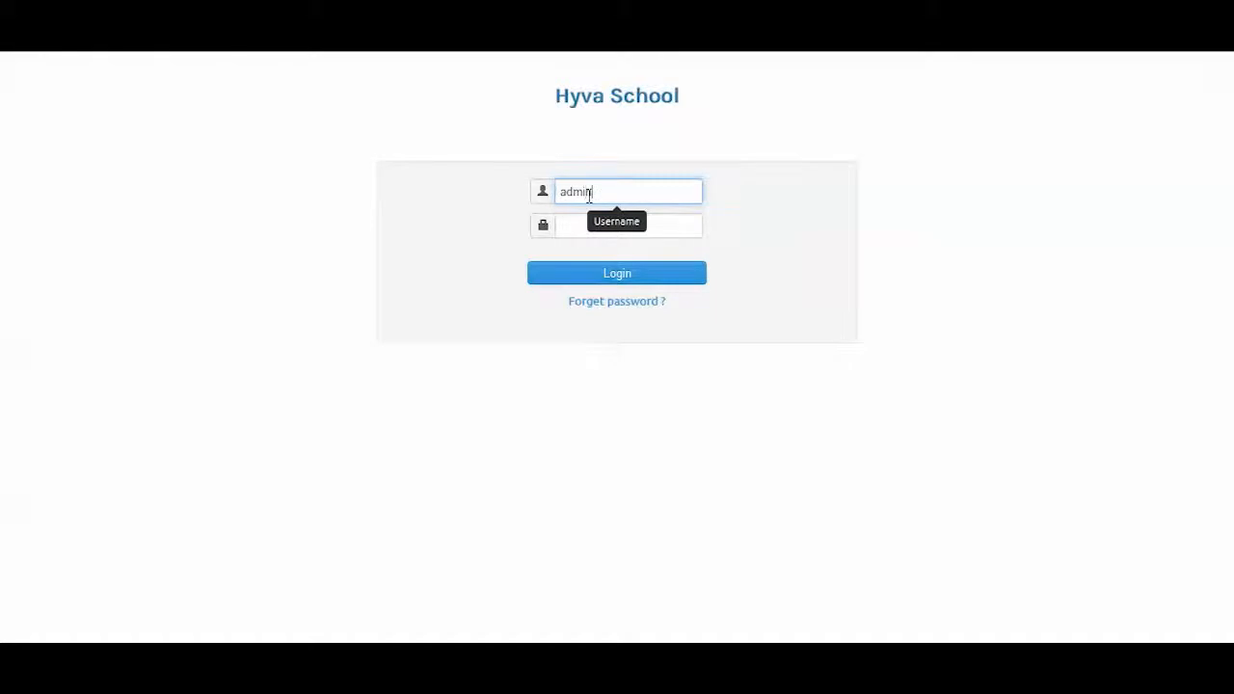
key(Tab)
text(ad)
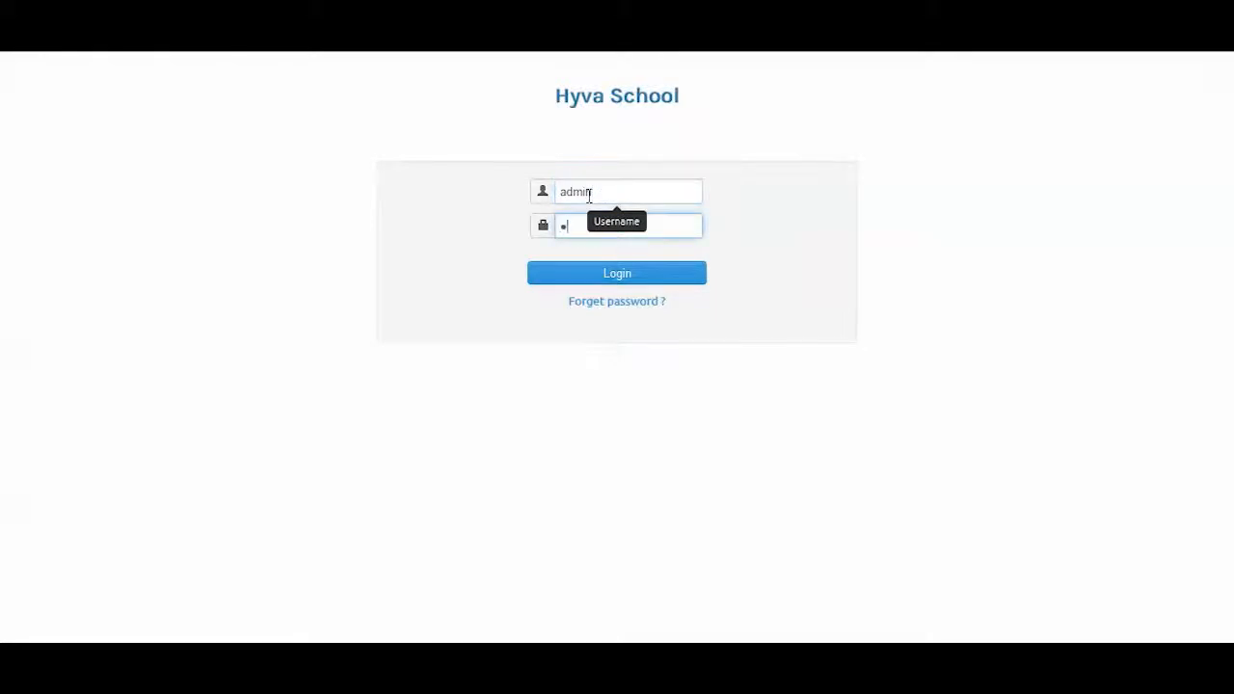
text(min)
click(585, 281)
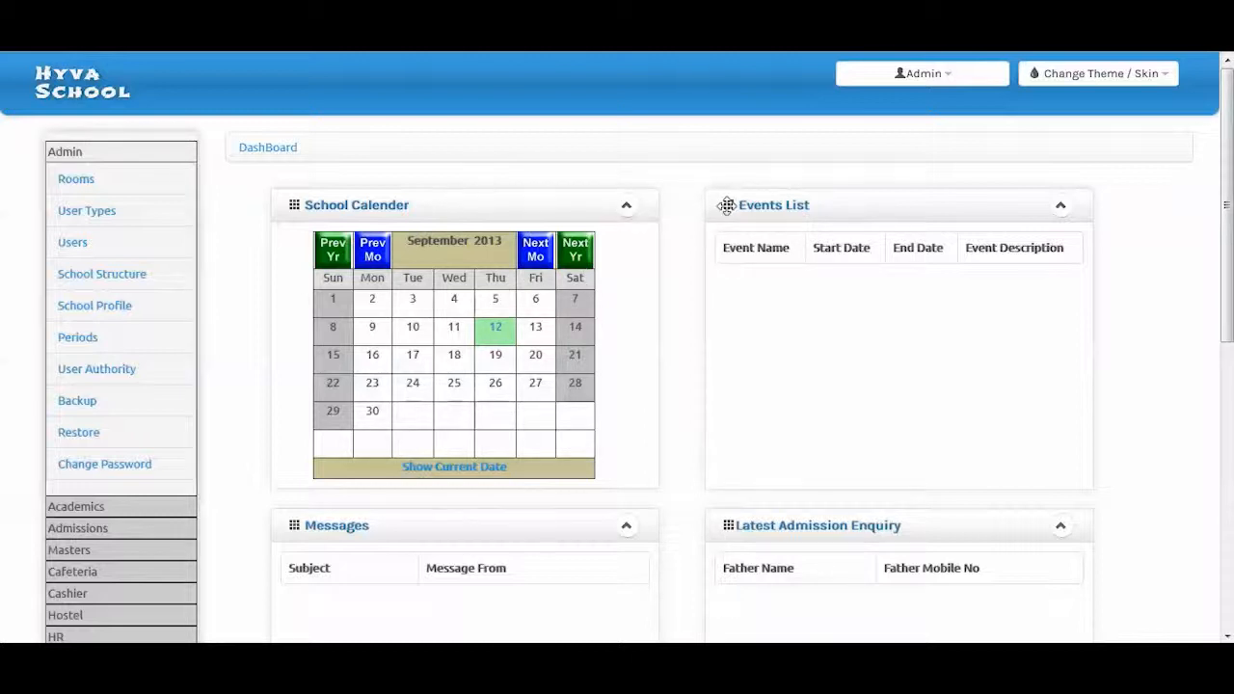
Scroll through the dashboard's calendar, events and admission enquiry panels, then back to the top
scroll(726, 205, down, 3)
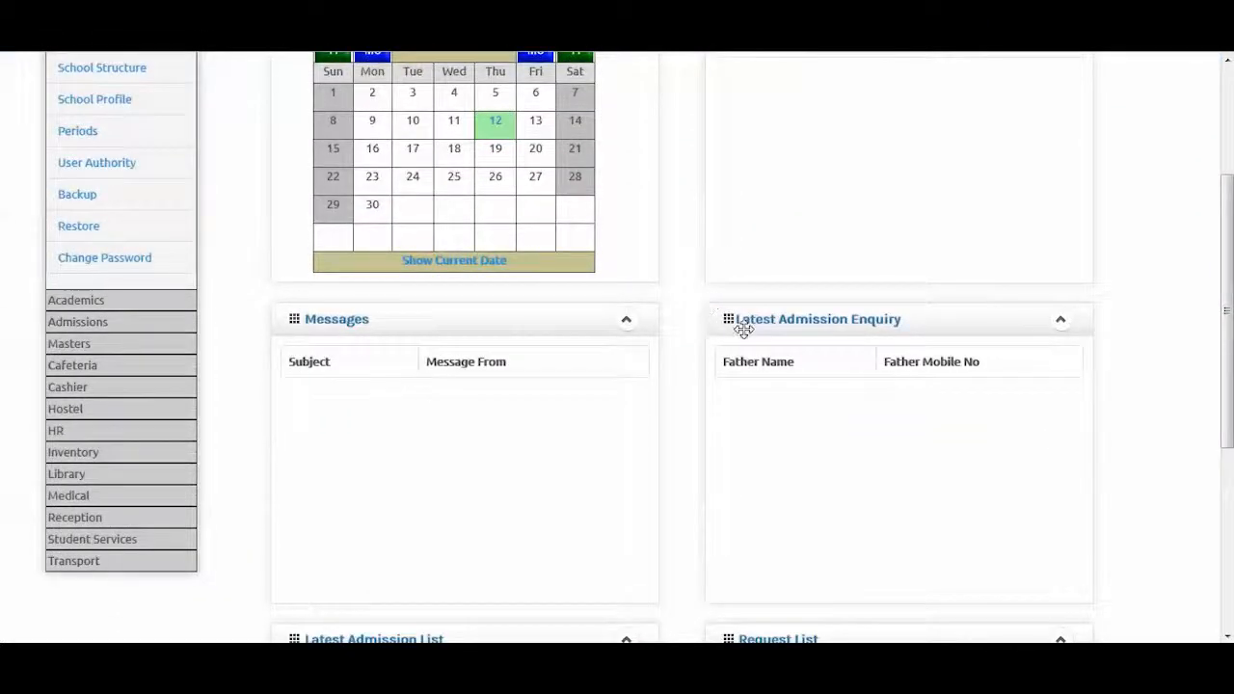
scroll(742, 329, down, 2)
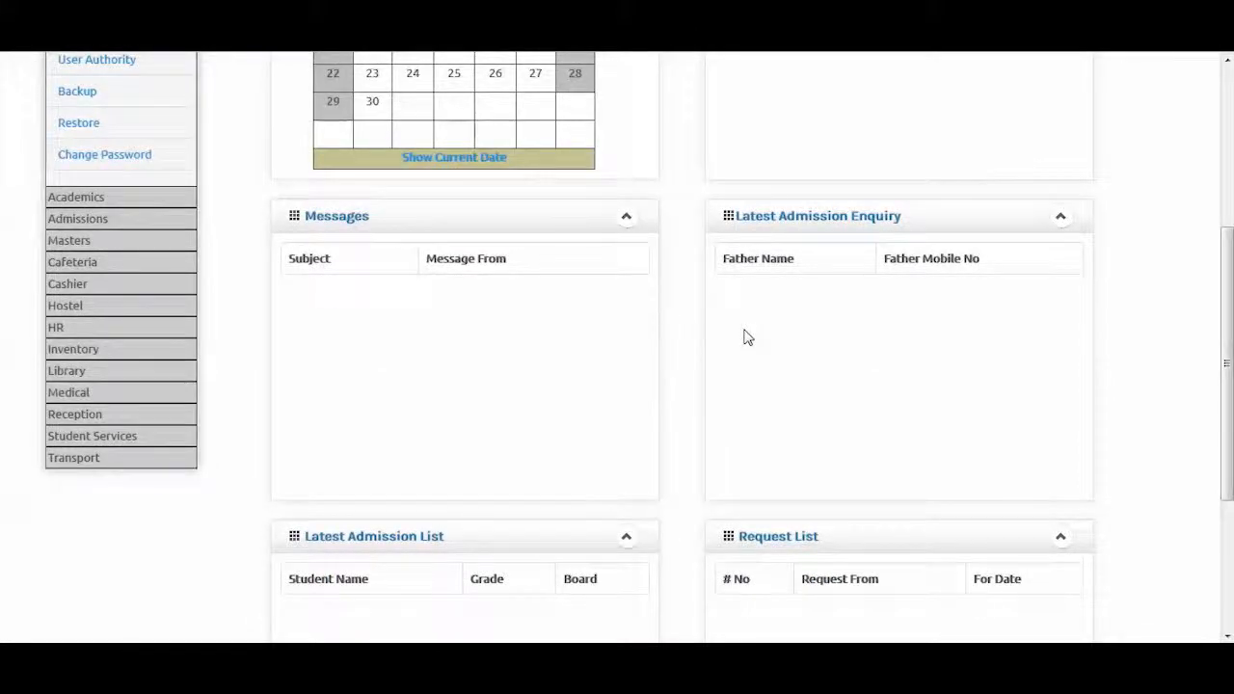
scroll(625, 338, up, 3)
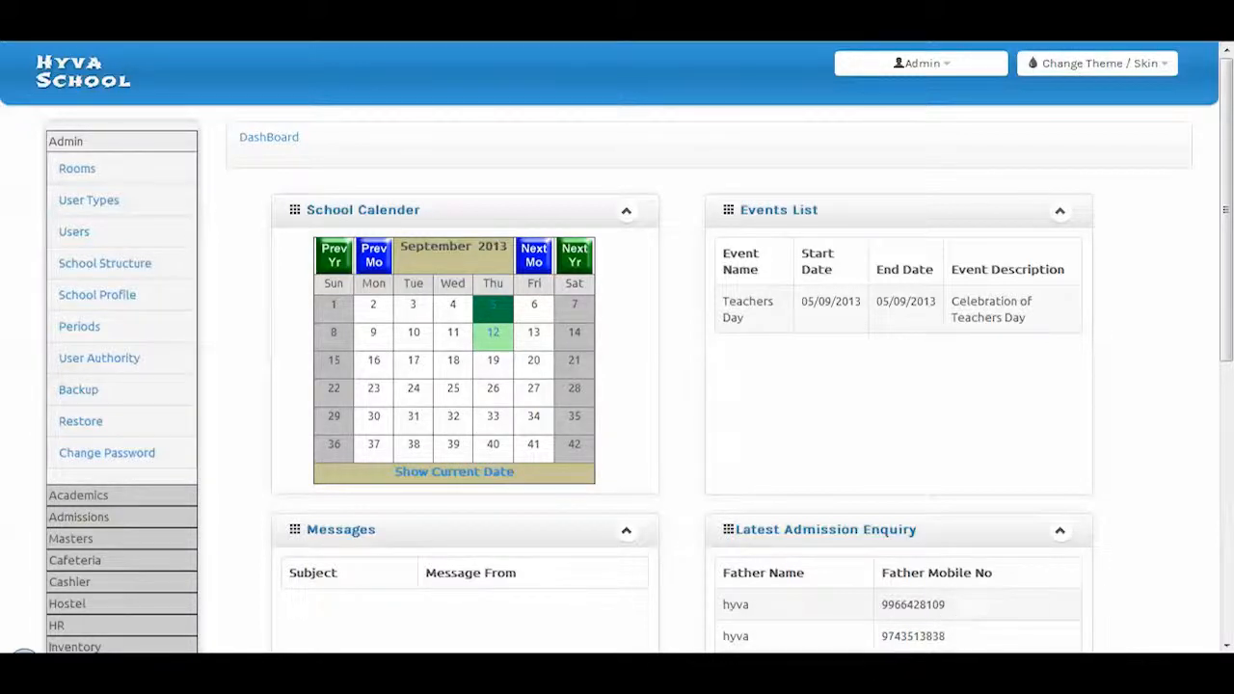
Open the CBSE board record from the Board Master list
click(60, 540)
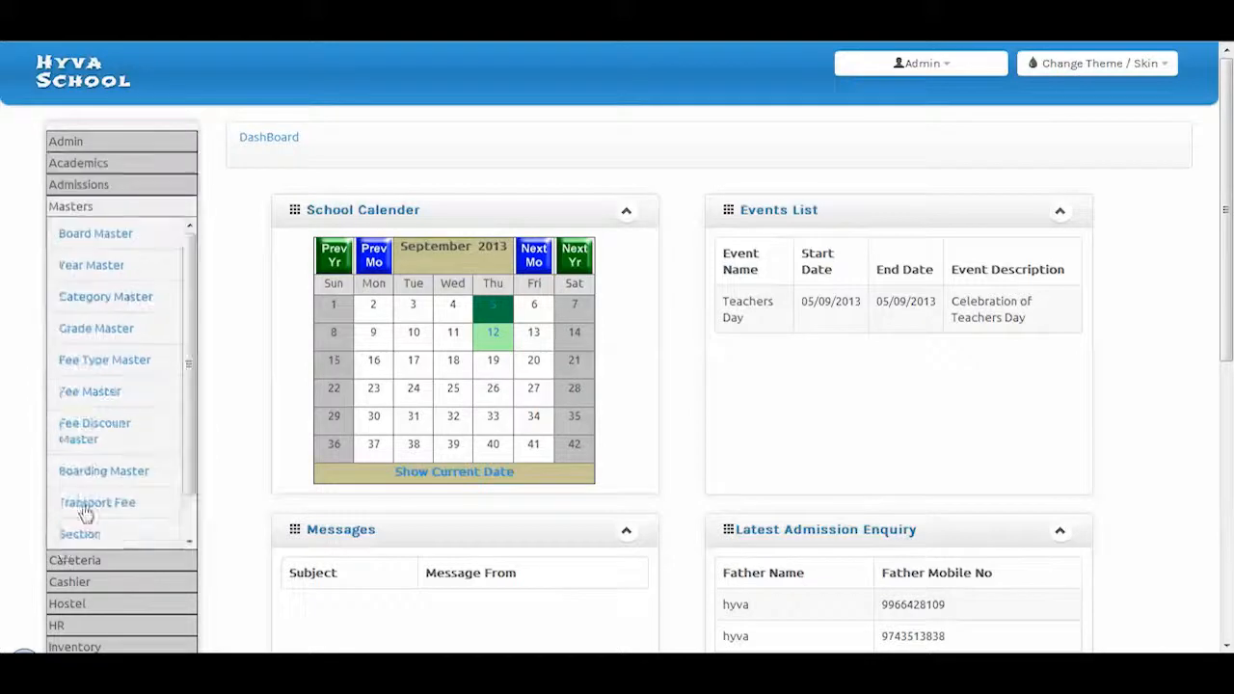
click(128, 241)
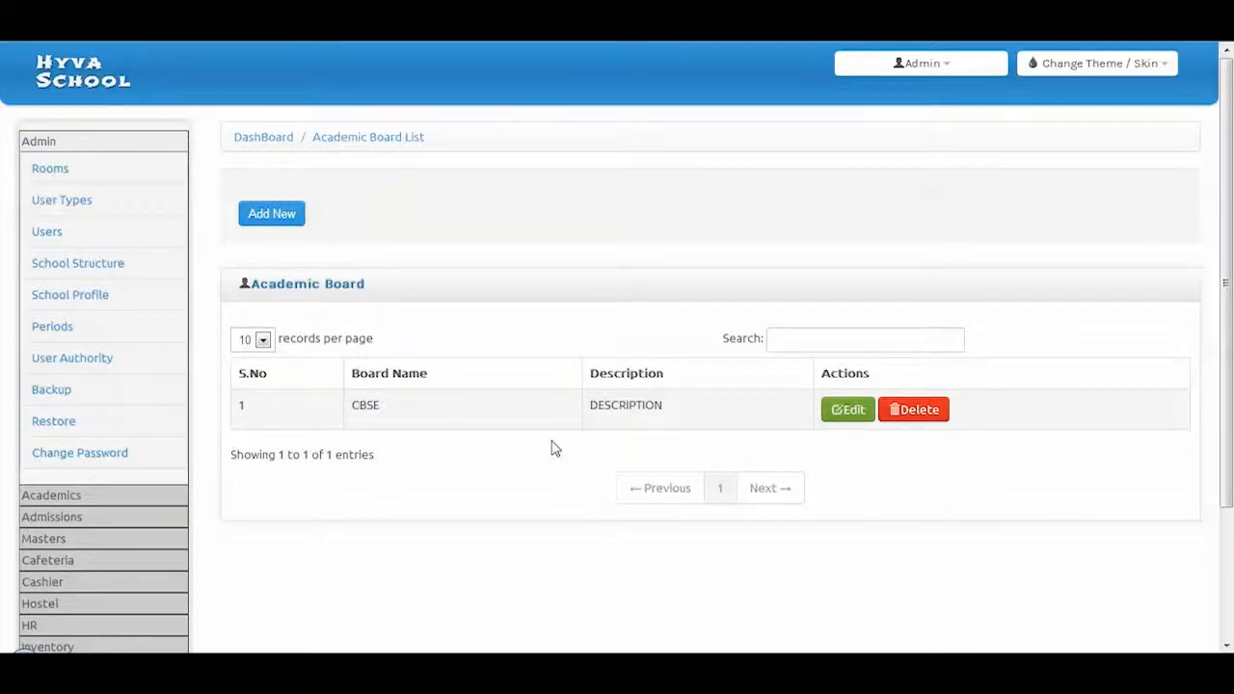
click(845, 413)
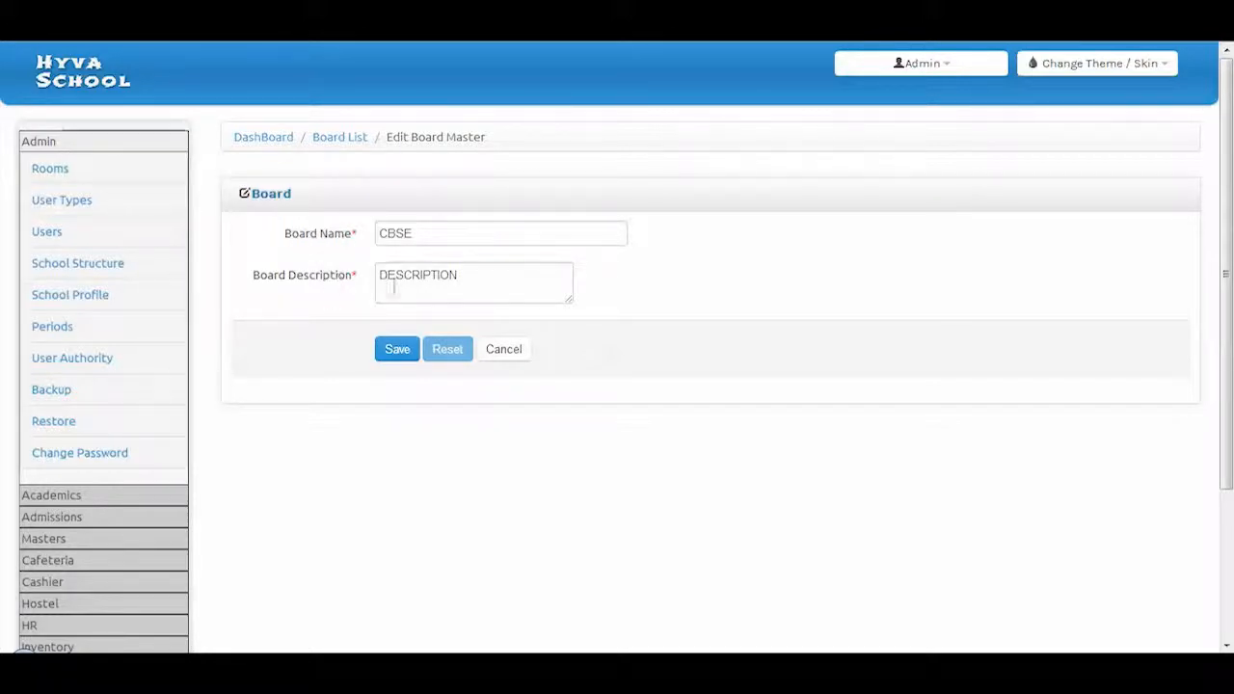
Open the 2013-2014 academic year from Year Master for editing
click(43, 538)
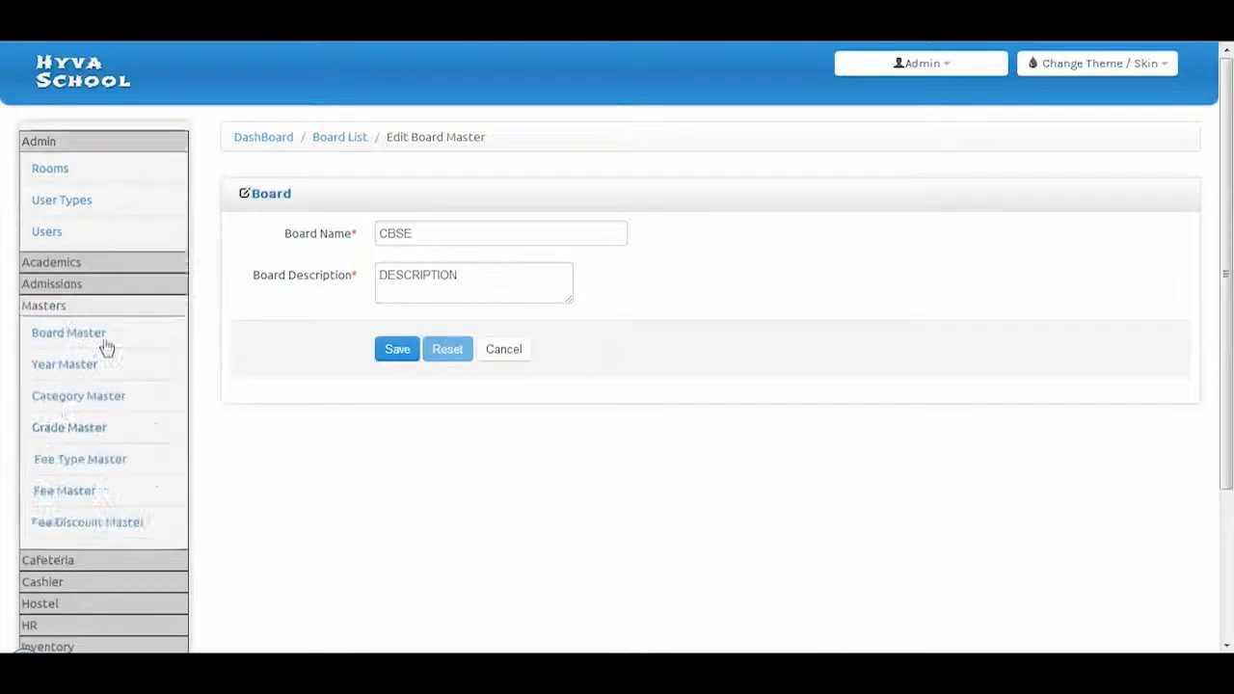
click(77, 276)
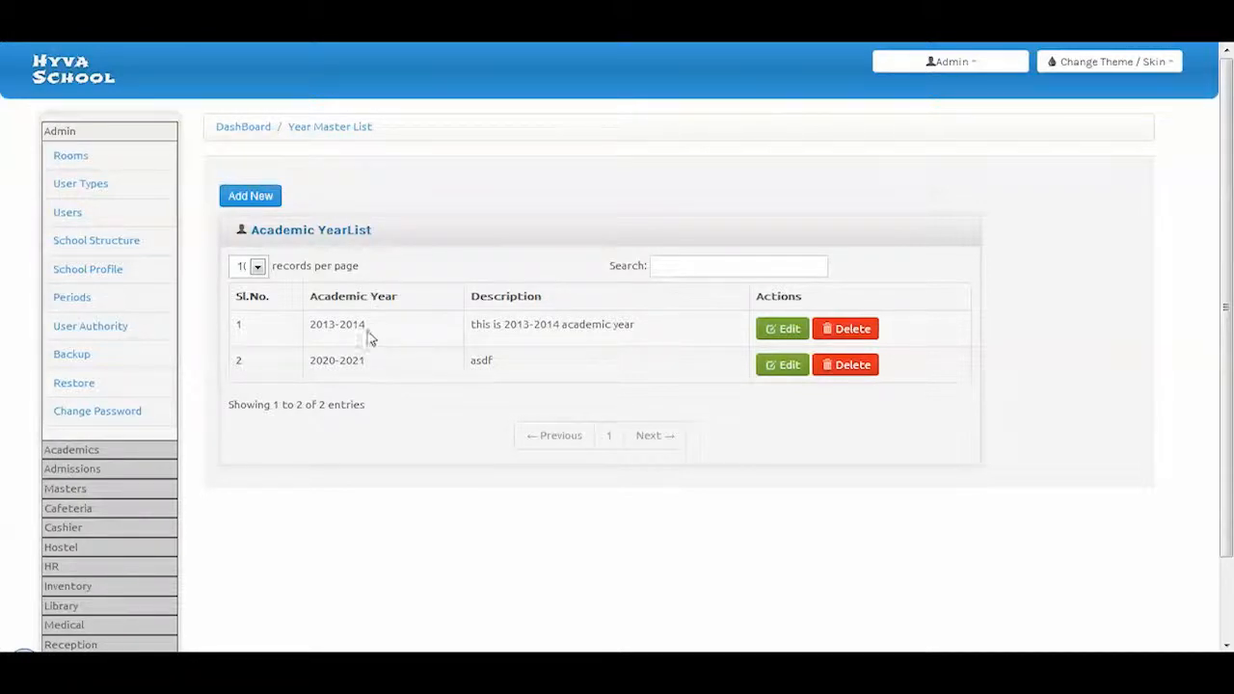
click(783, 333)
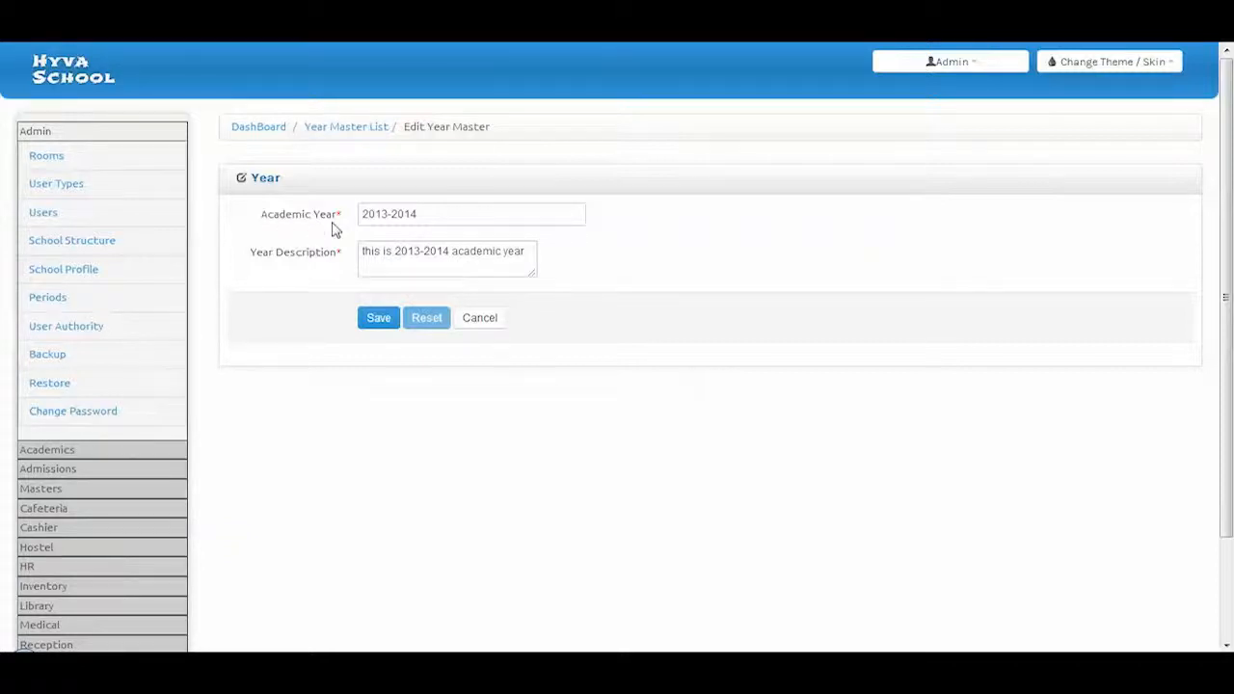
Review the Category Master list, then the Grade Master list showing Grade 2
click(42, 488)
click(77, 275)
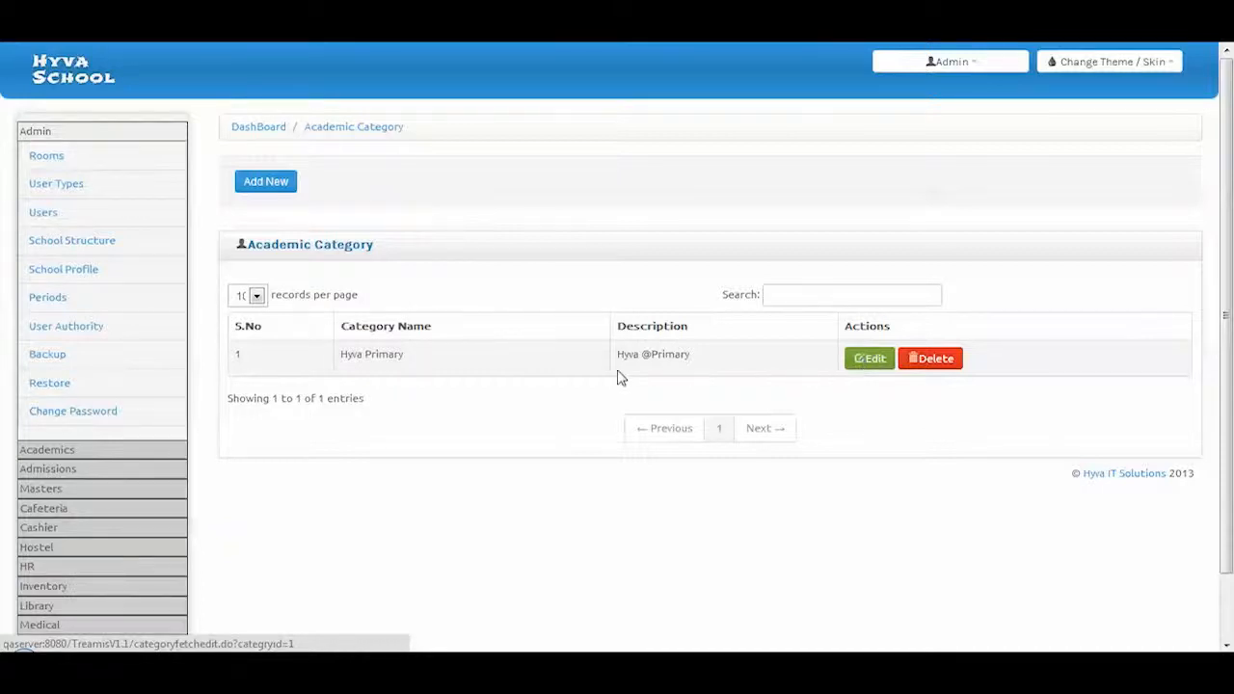
click(42, 487)
click(77, 300)
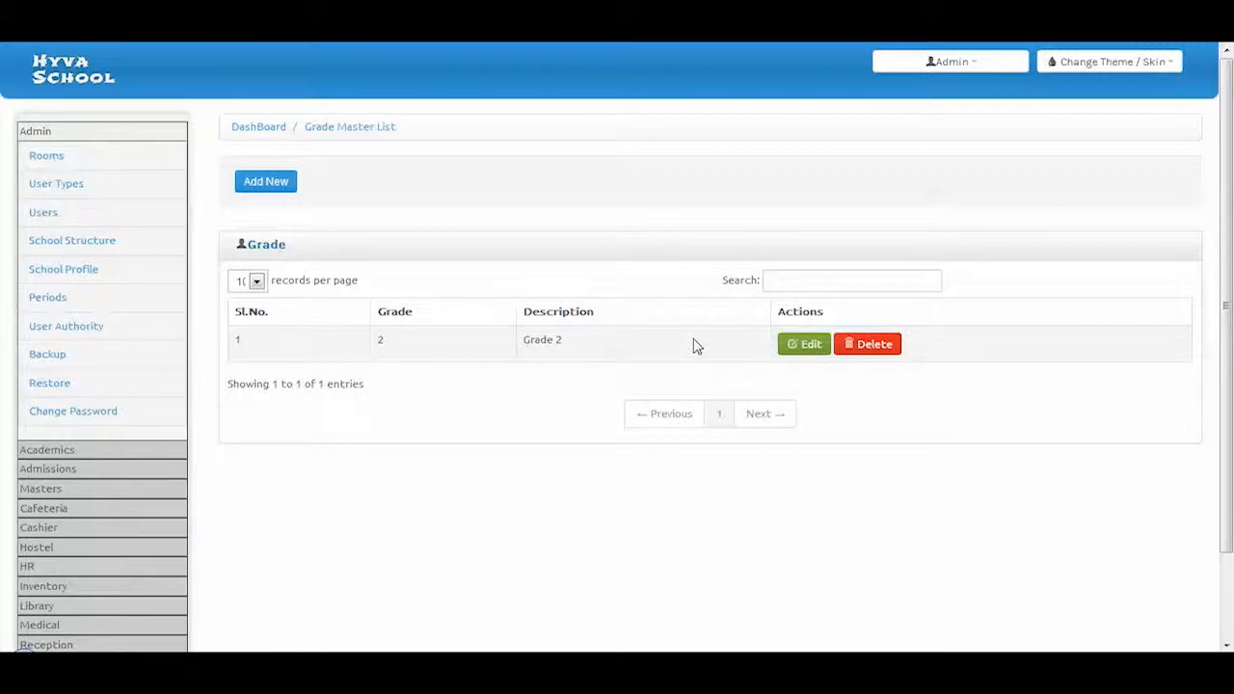
click(36, 509)
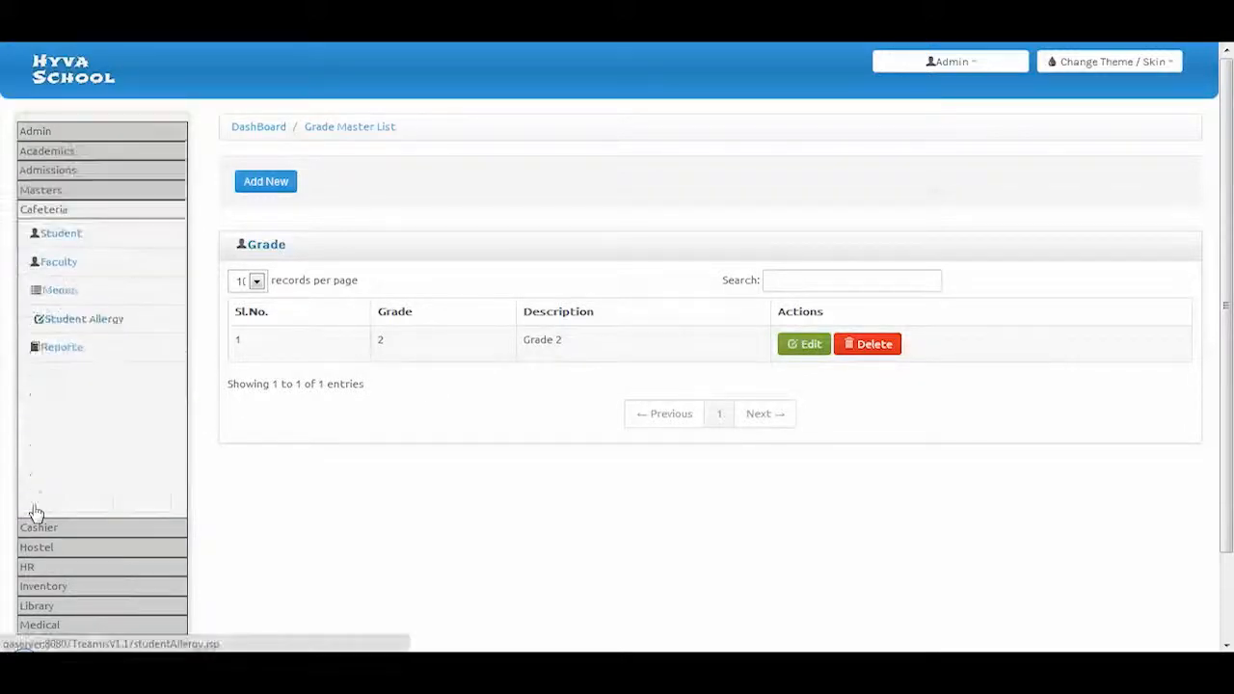
click(55, 191)
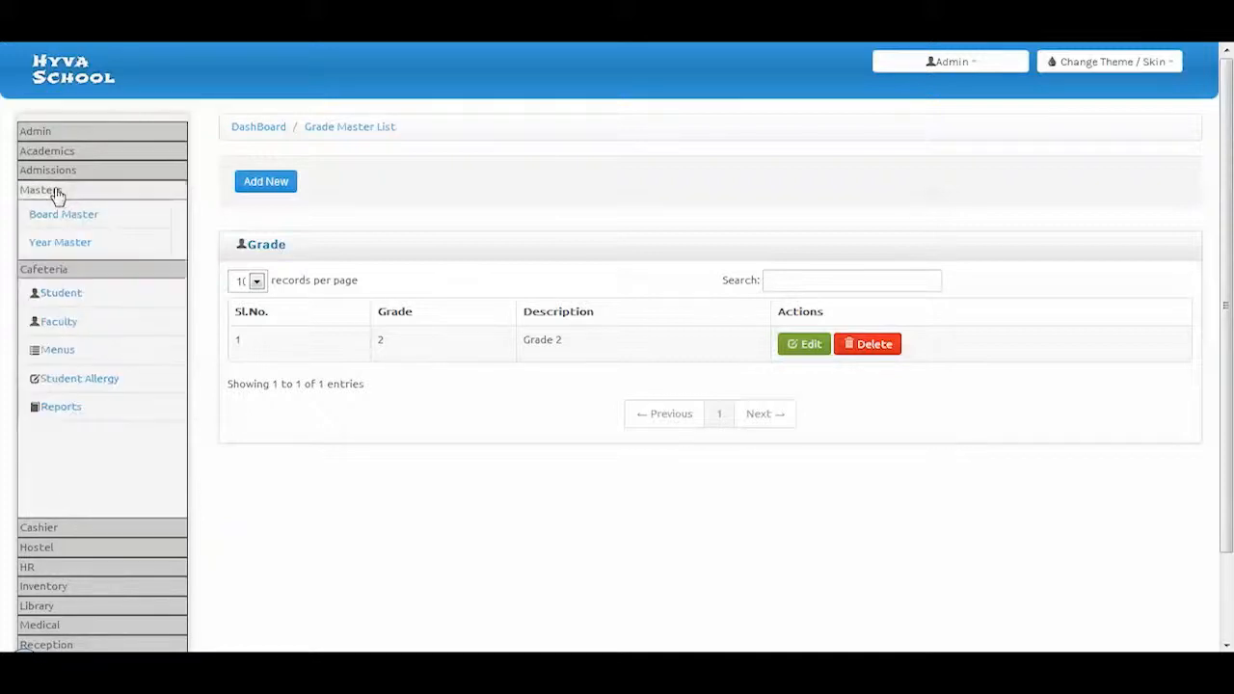
Open the School Fee fee type, keeping discount allowed set to Yes
click(93, 335)
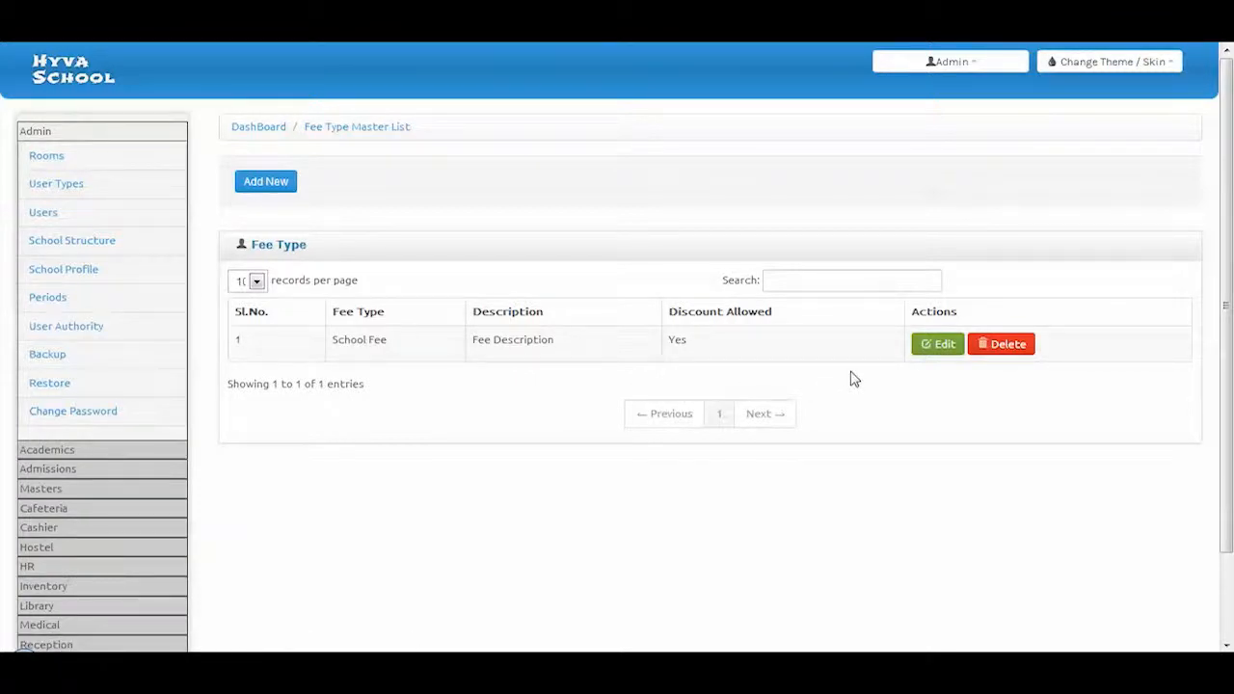
click(940, 347)
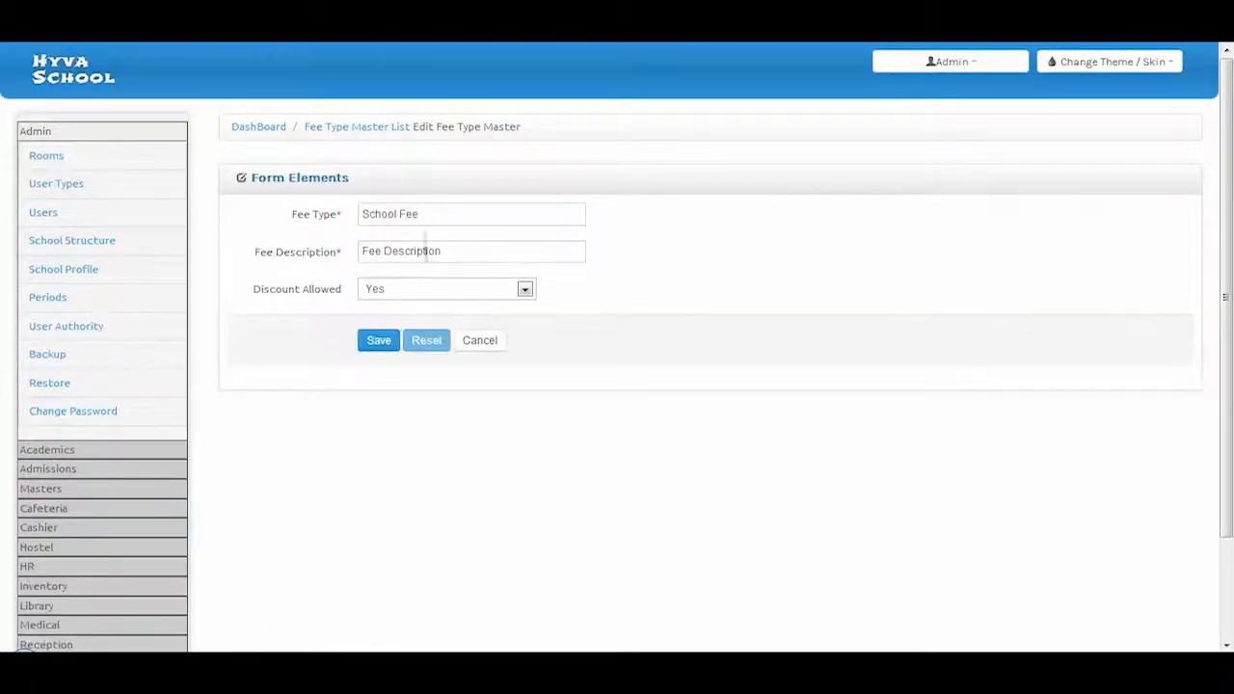
click(404, 295)
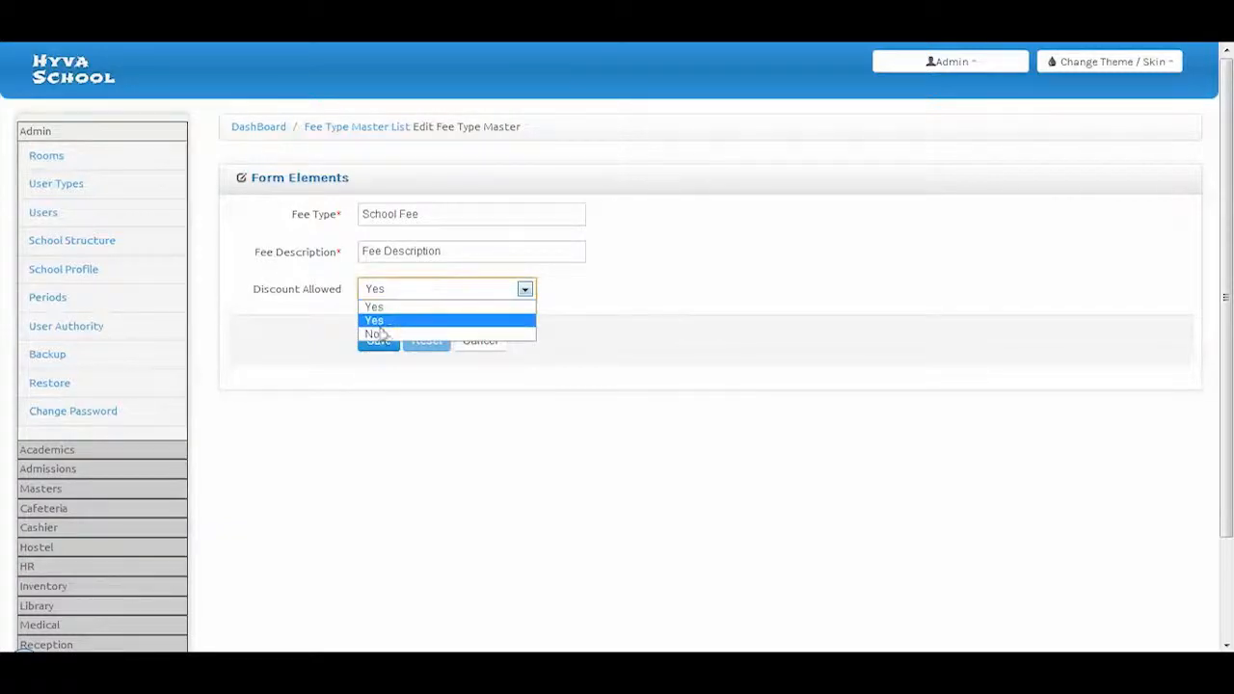
click(308, 366)
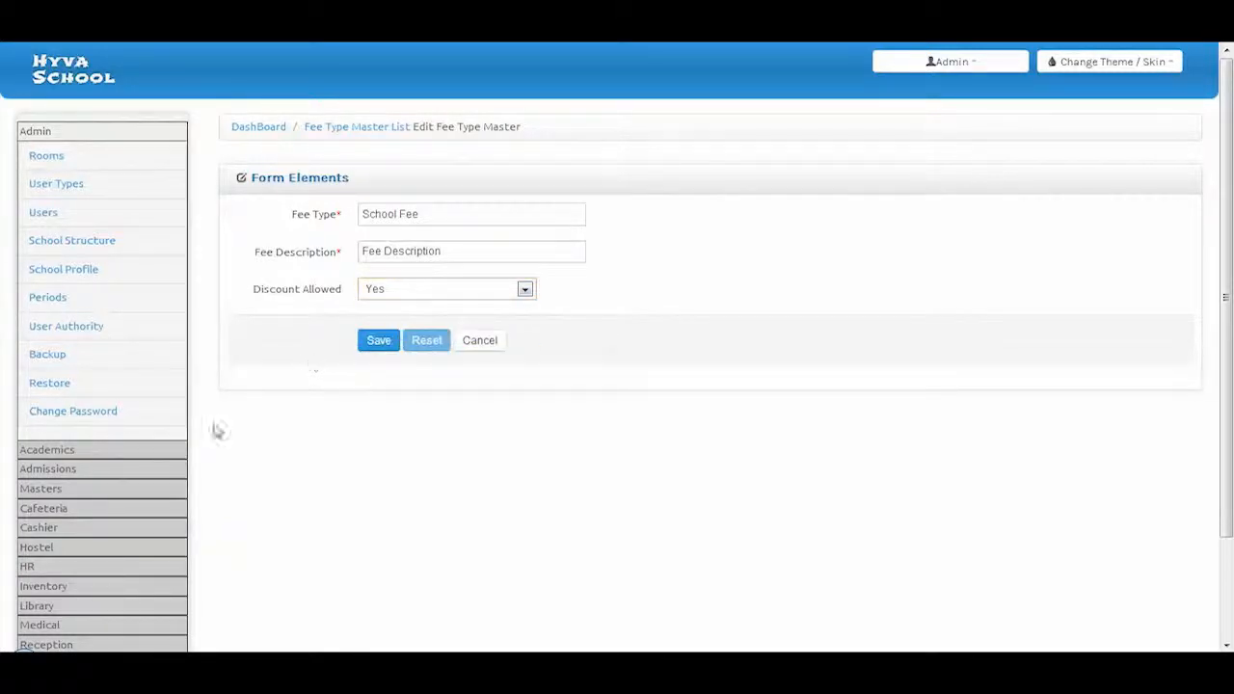
Open the School Fee record from the Fee Master list
click(38, 491)
click(70, 356)
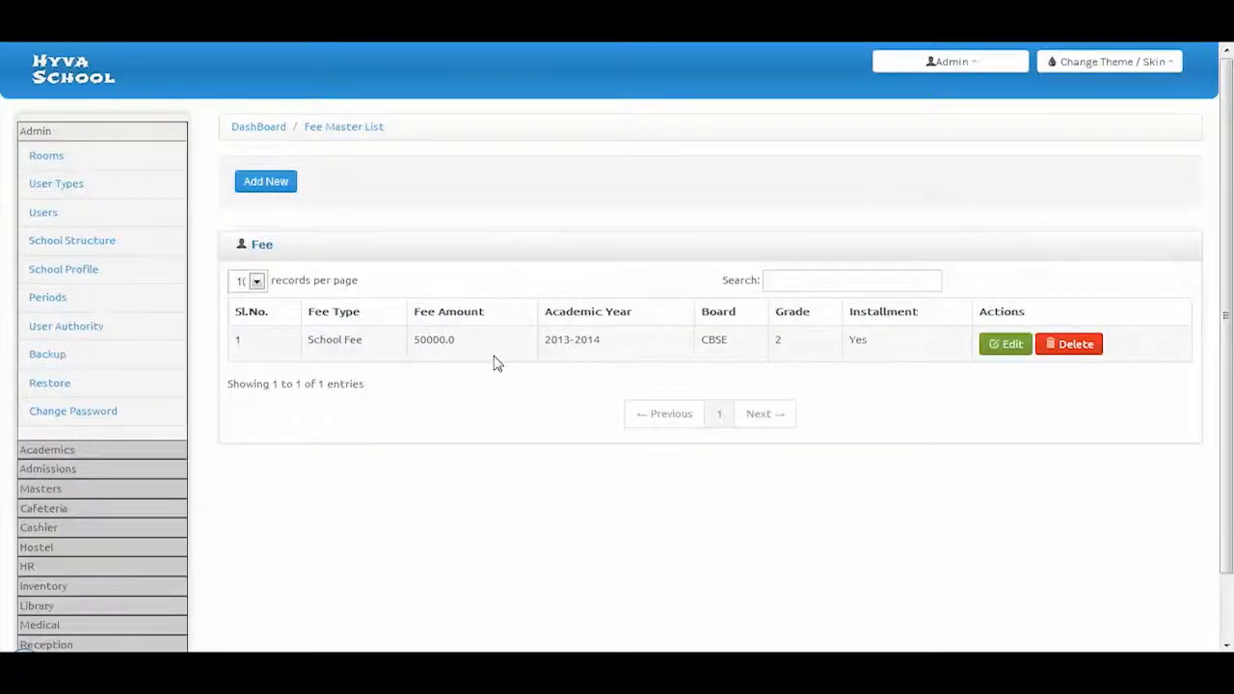
click(1002, 347)
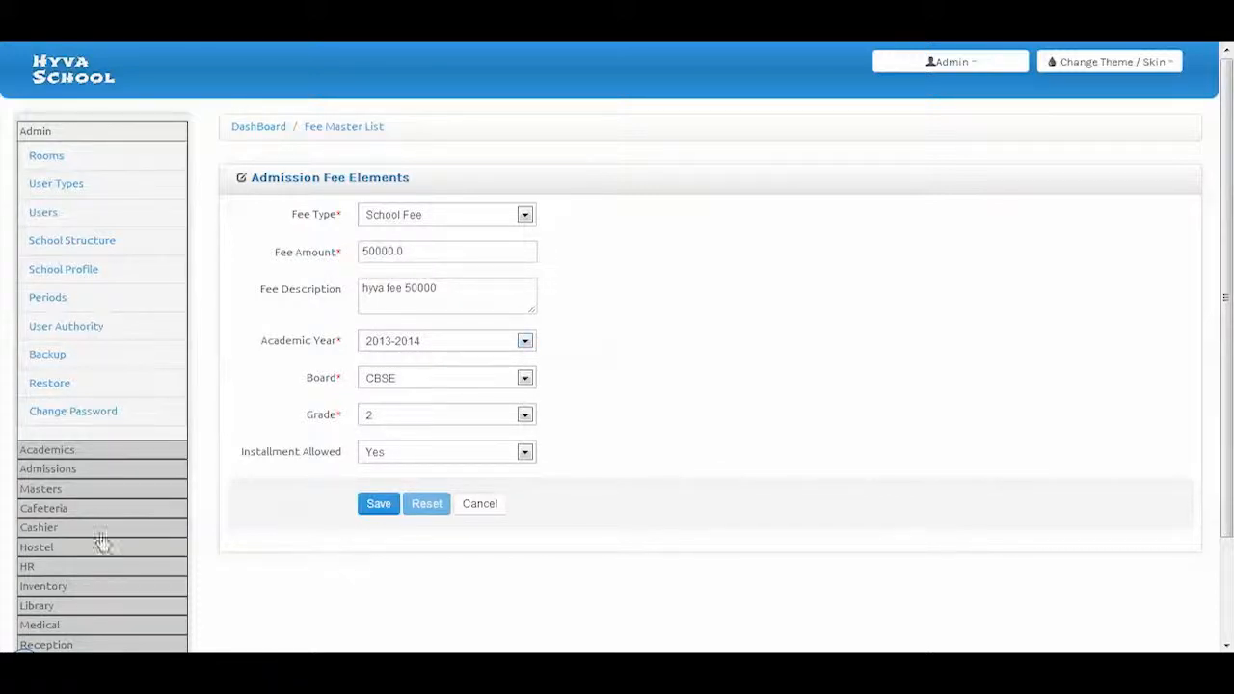
Open the 10.0 percentage scholarship discount from the Fee Discount list
click(43, 488)
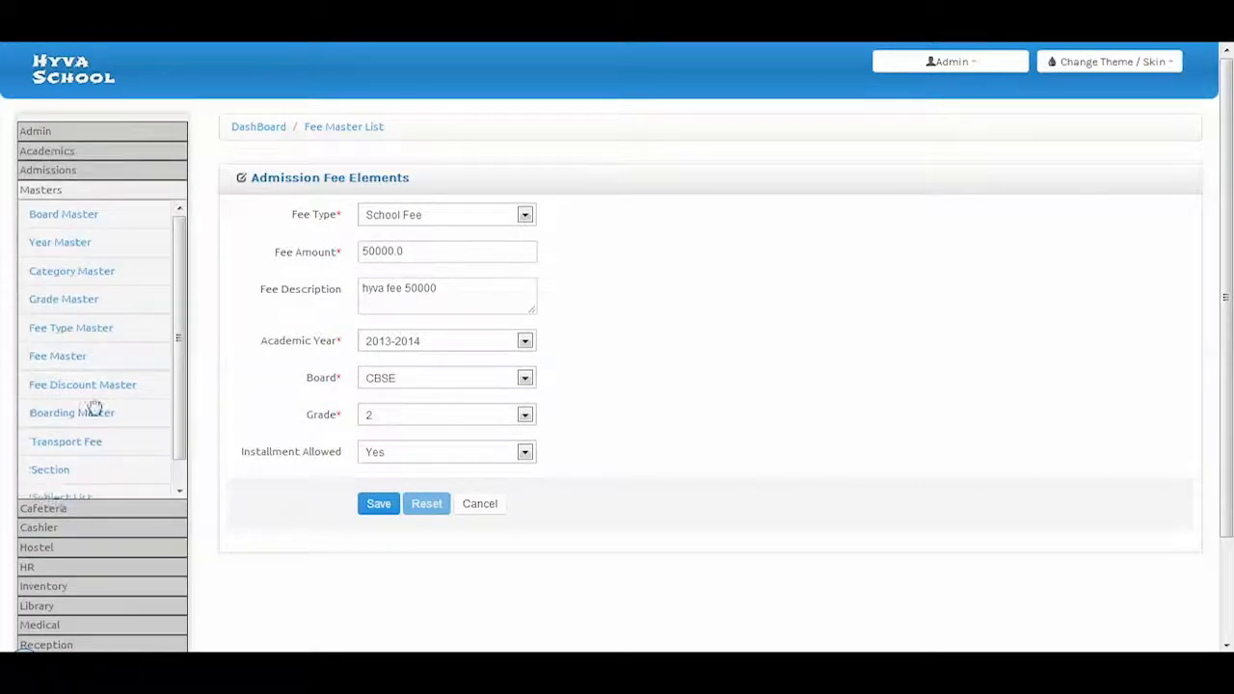
click(96, 399)
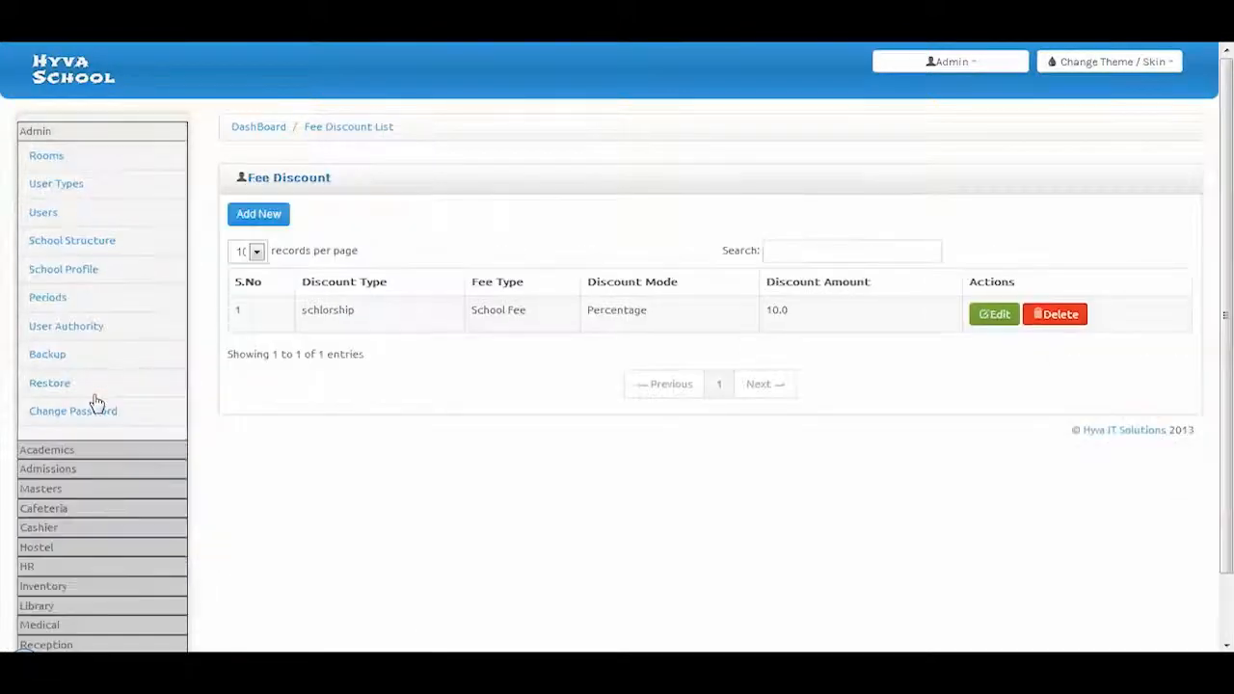
click(990, 318)
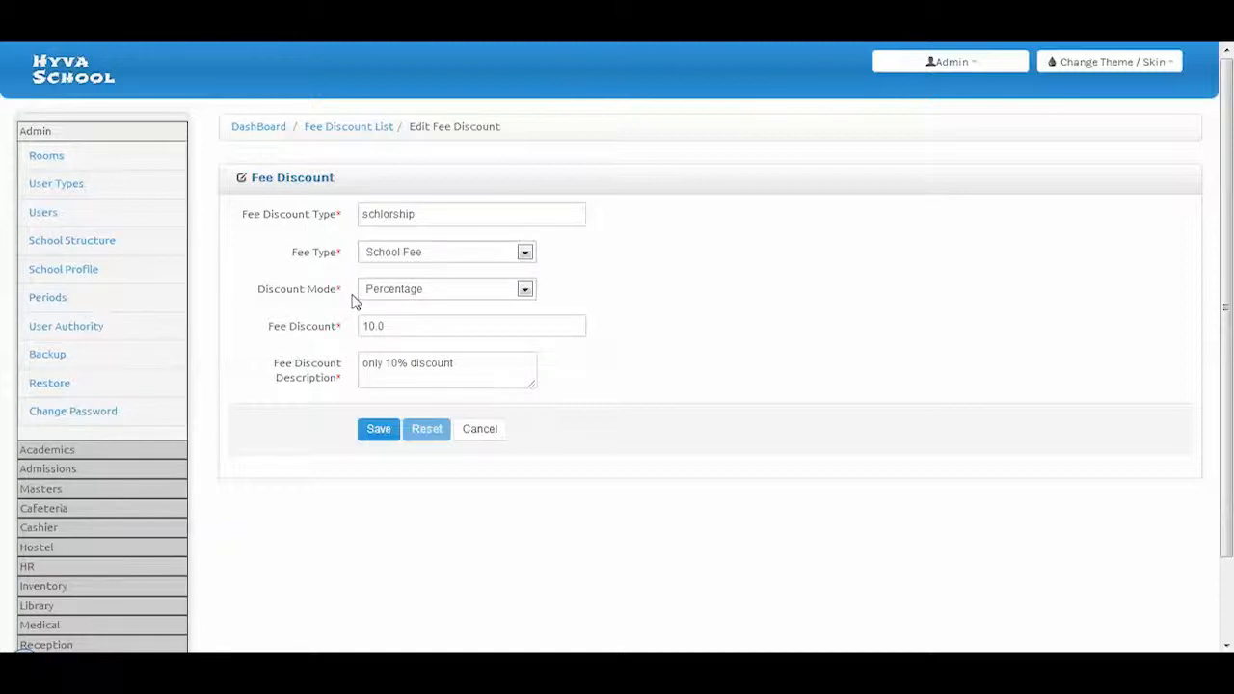
click(48, 492)
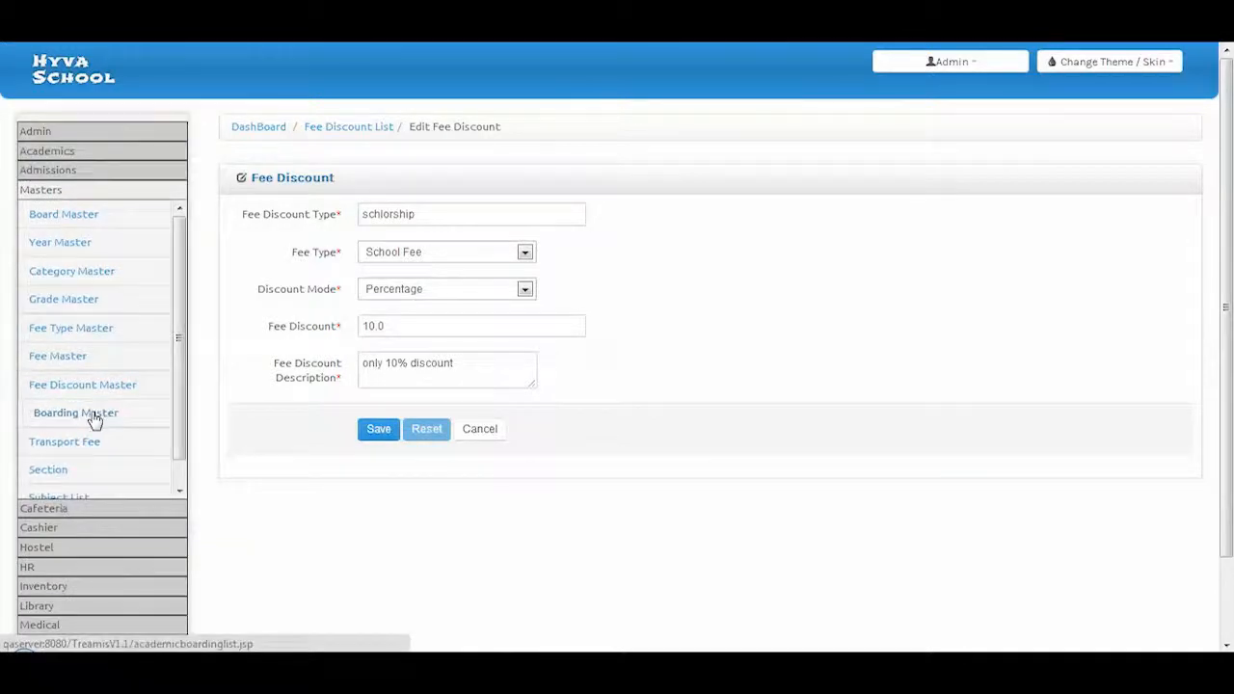
Open the Weekly boarding fee record for inspection
click(94, 416)
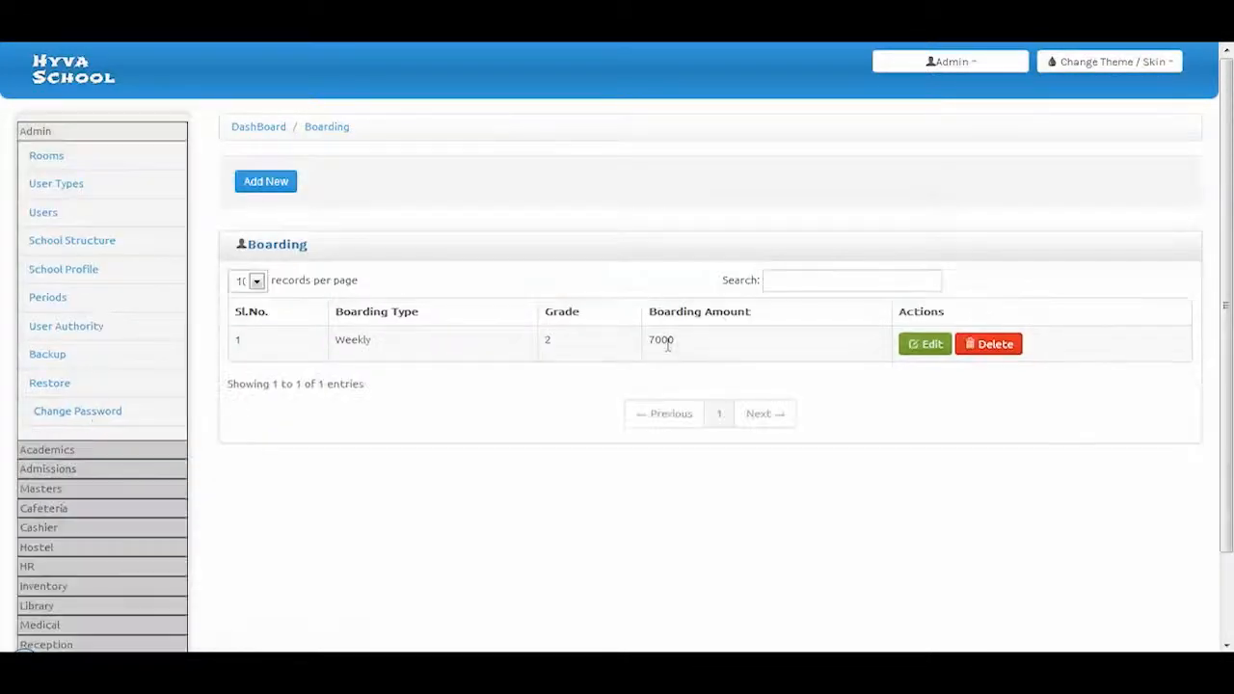
click(911, 363)
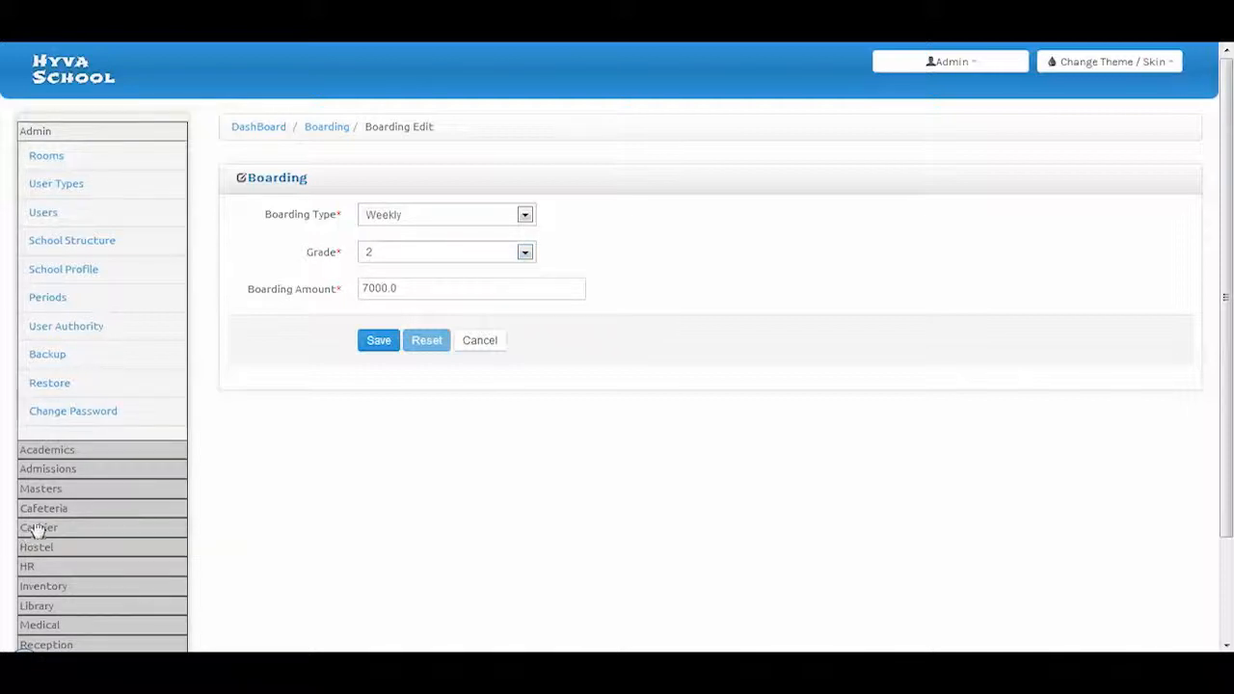
click(35, 489)
scroll(80, 424, down, 2)
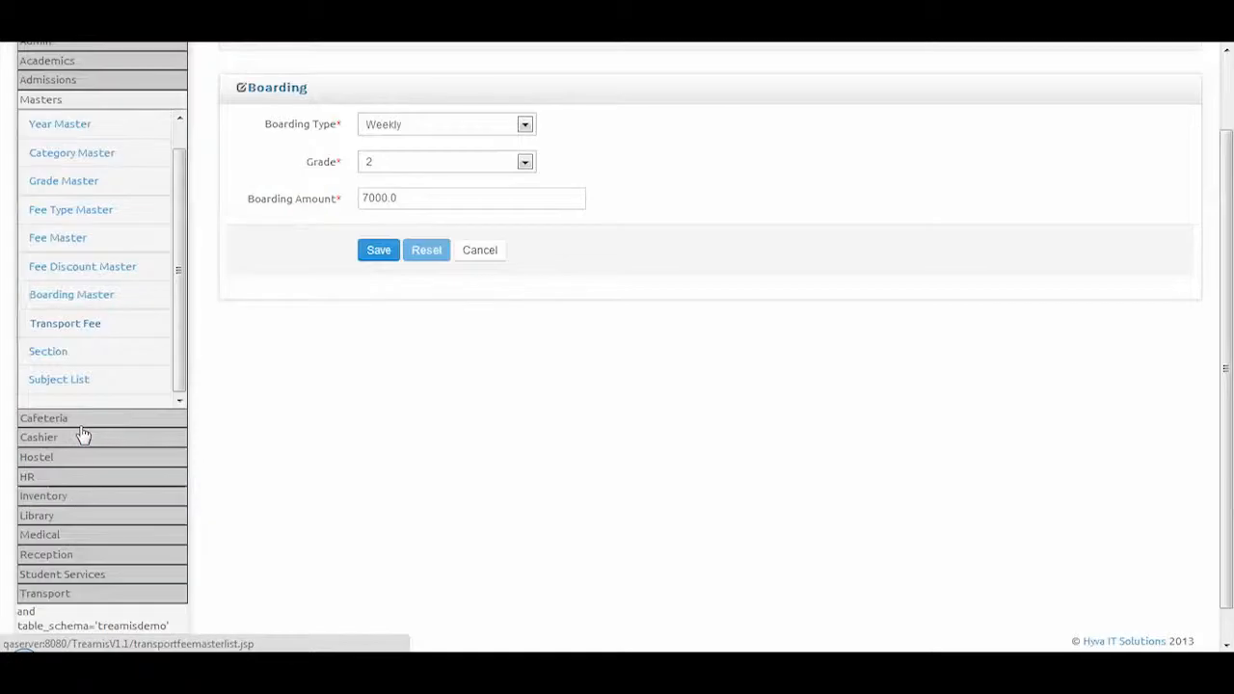
Open the transport fee record, keeping pick as the transport mode
click(62, 331)
click(826, 352)
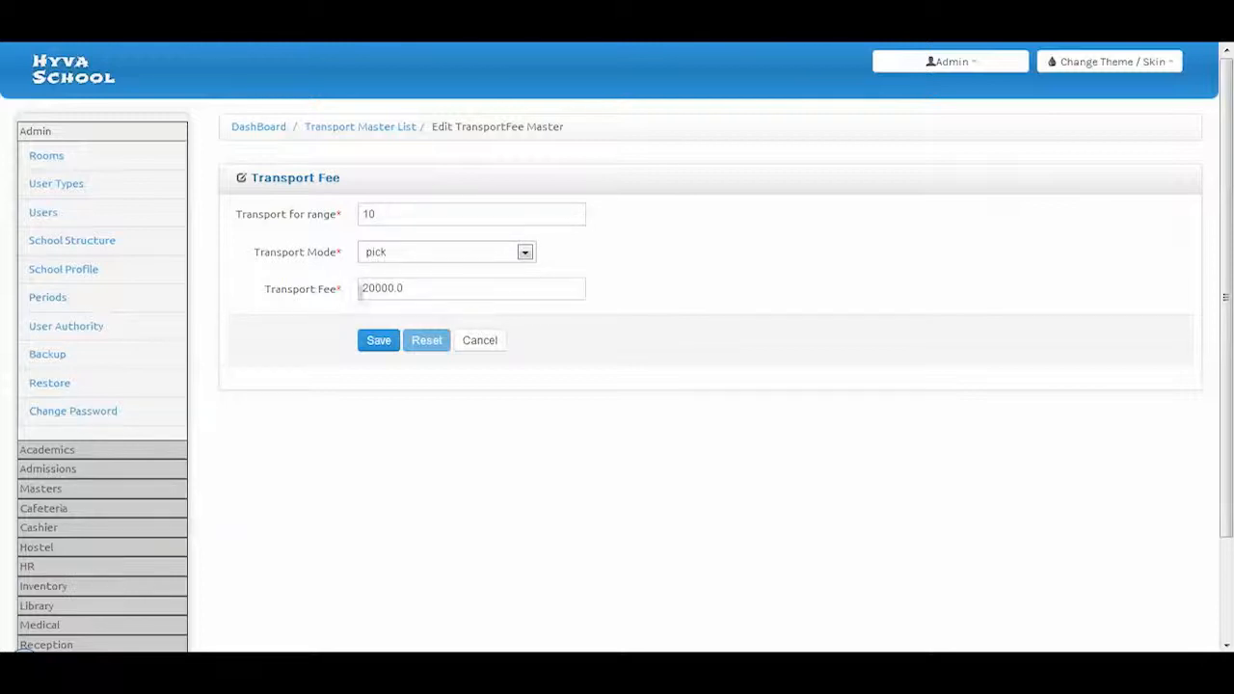
click(387, 258)
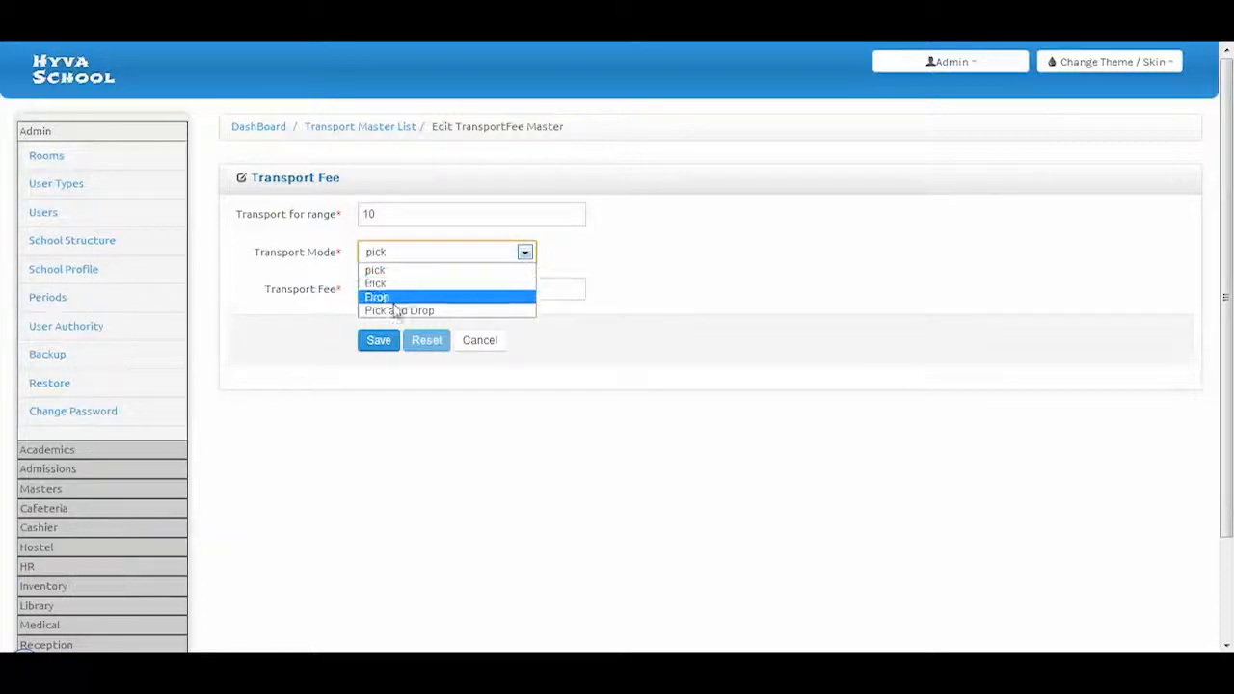
click(324, 330)
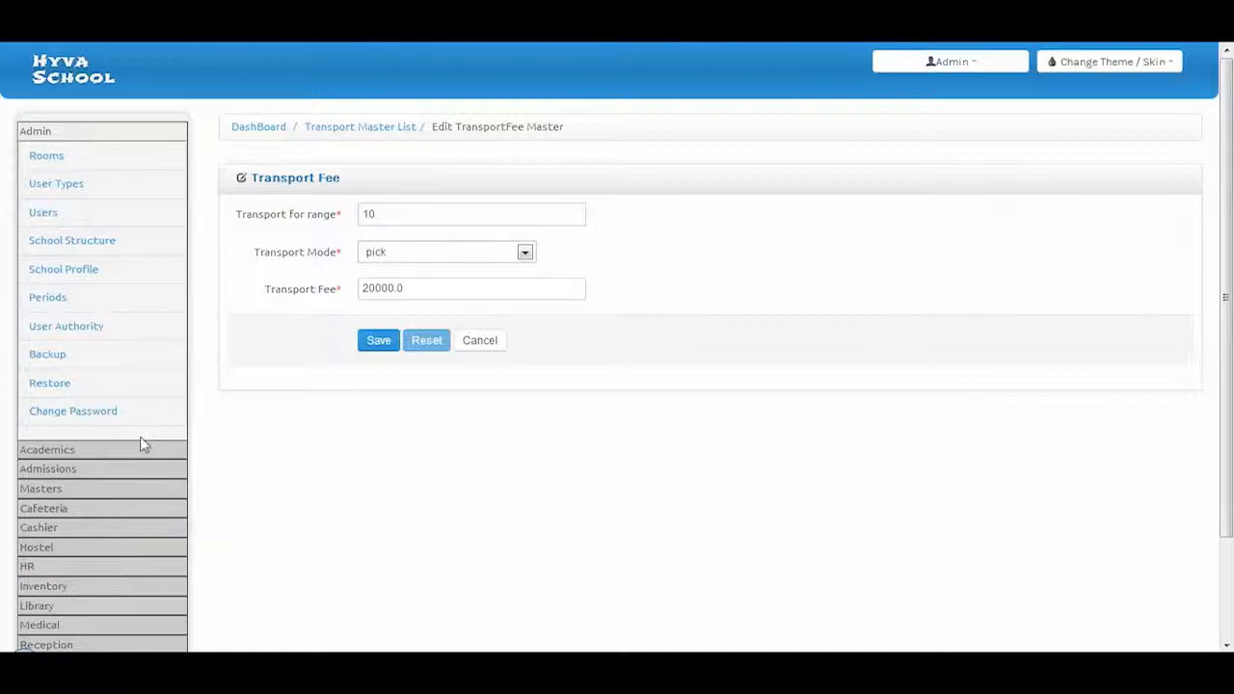
Open section A from the Section list for editing
click(55, 492)
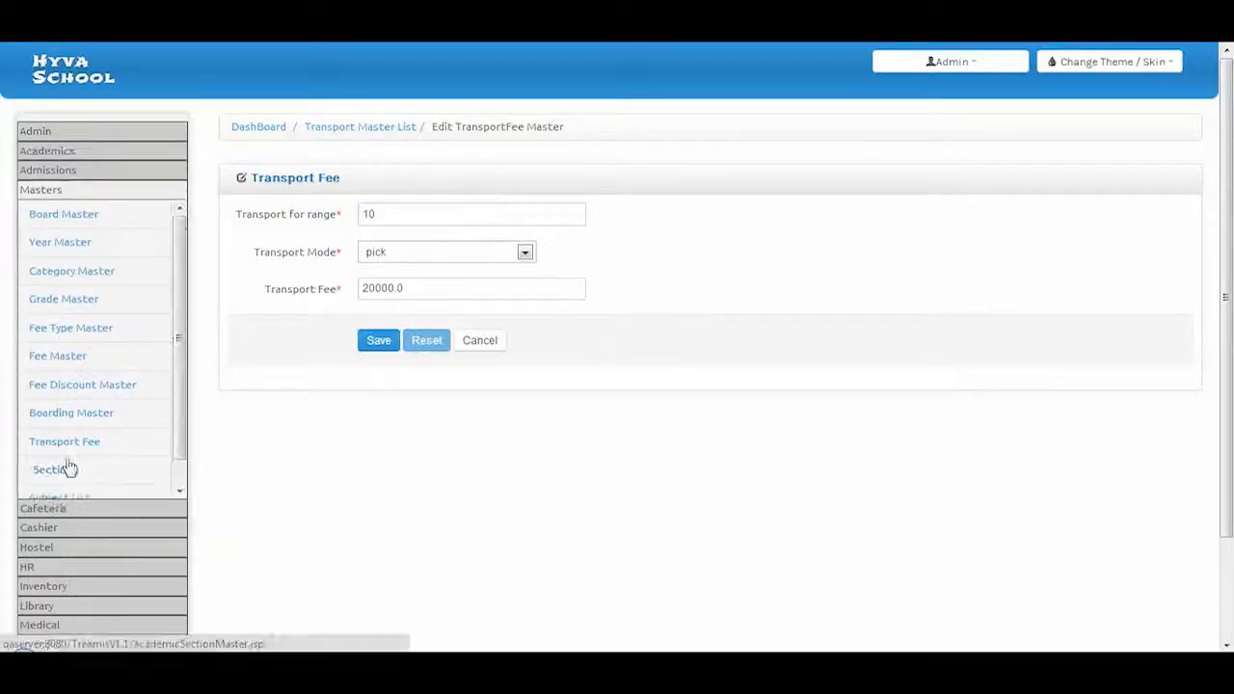
click(66, 449)
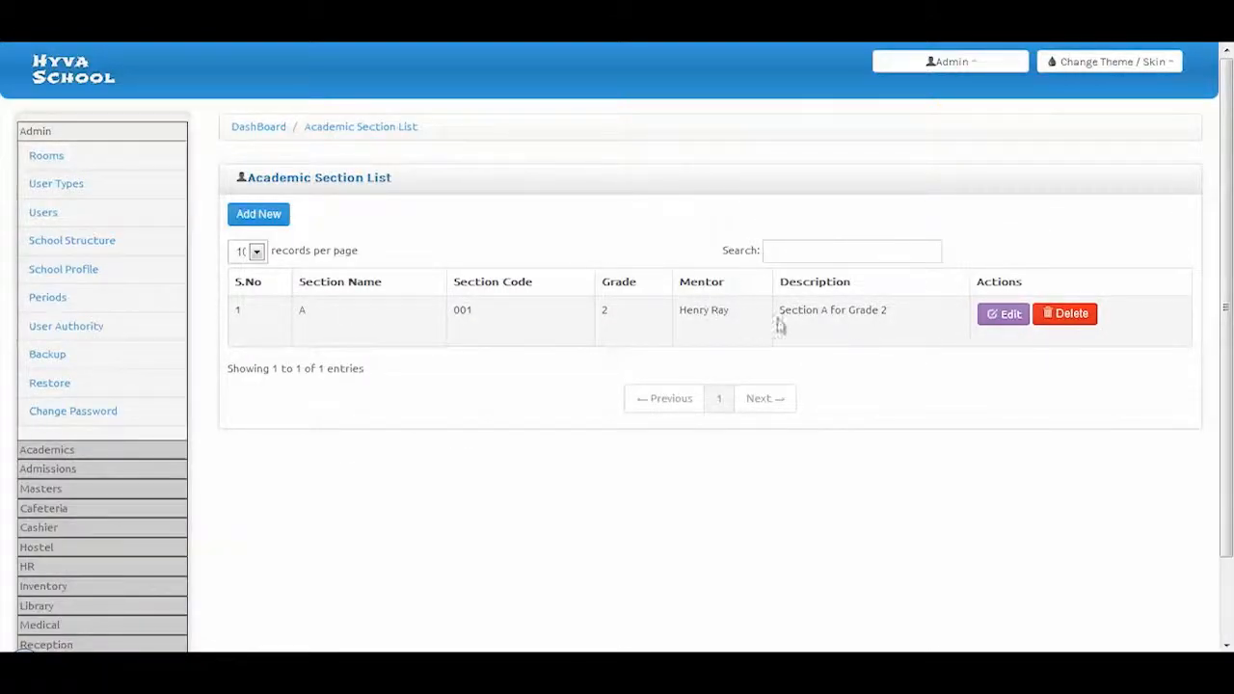
click(994, 318)
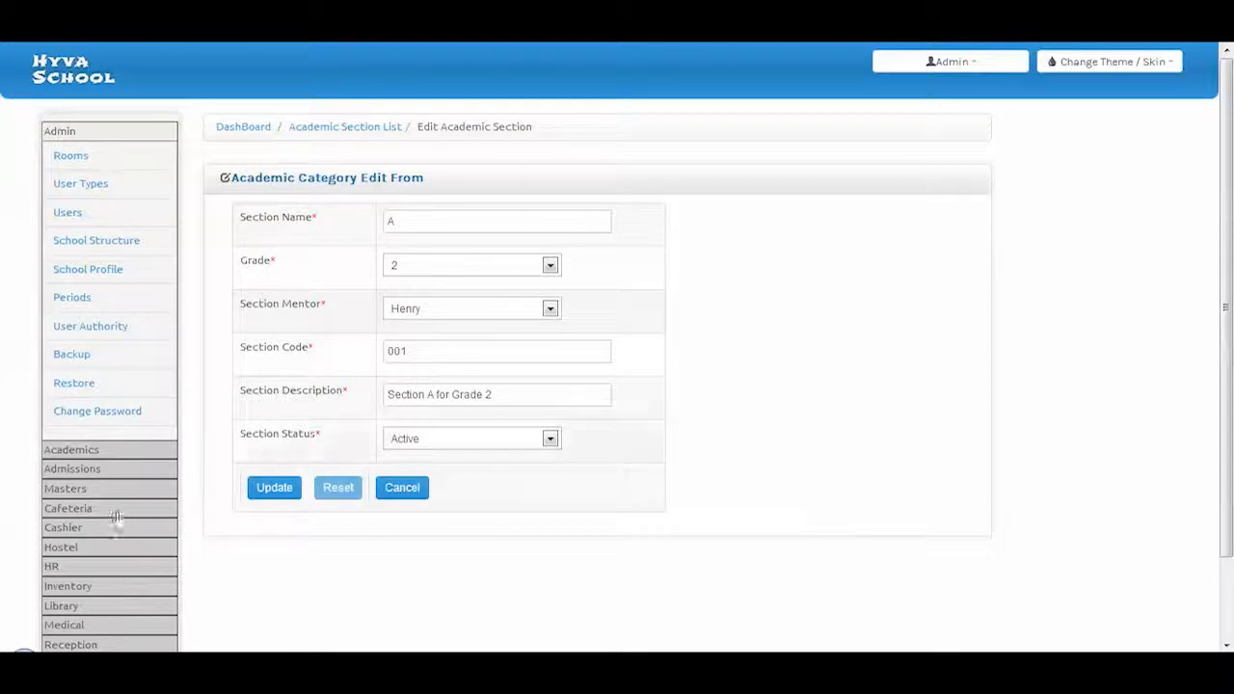
Bring up the Academic Subject List under Masters
click(64, 488)
scroll(92, 468, down, 5)
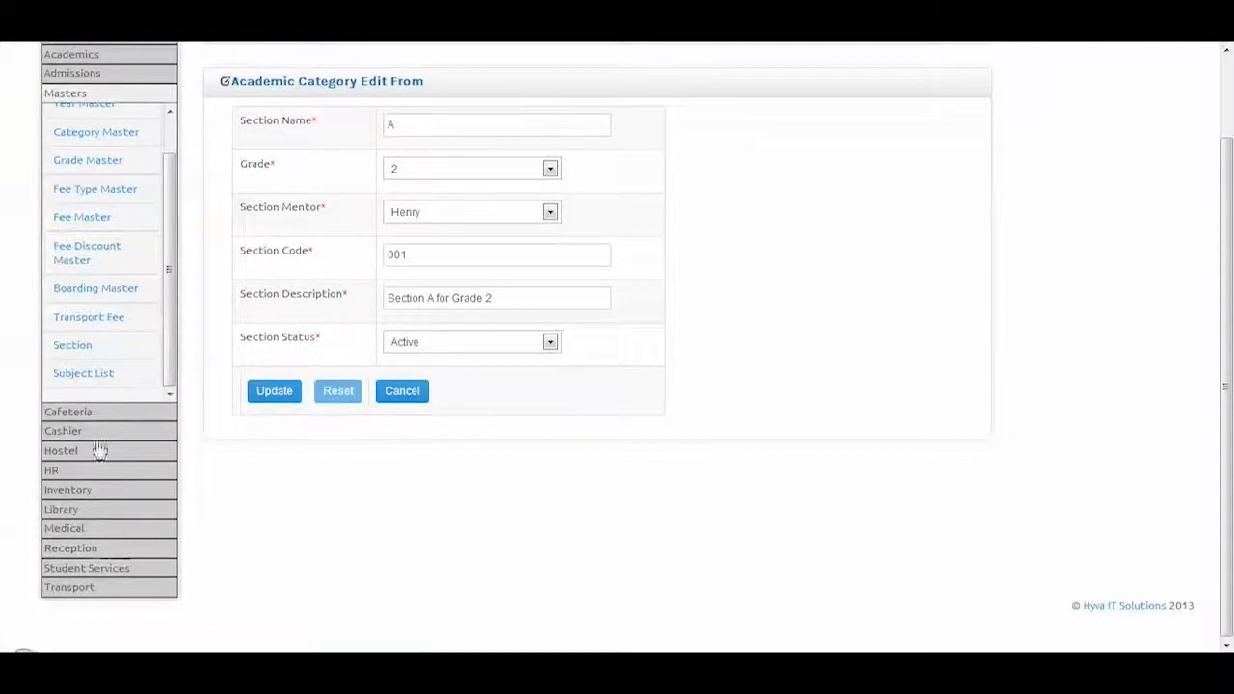
click(87, 374)
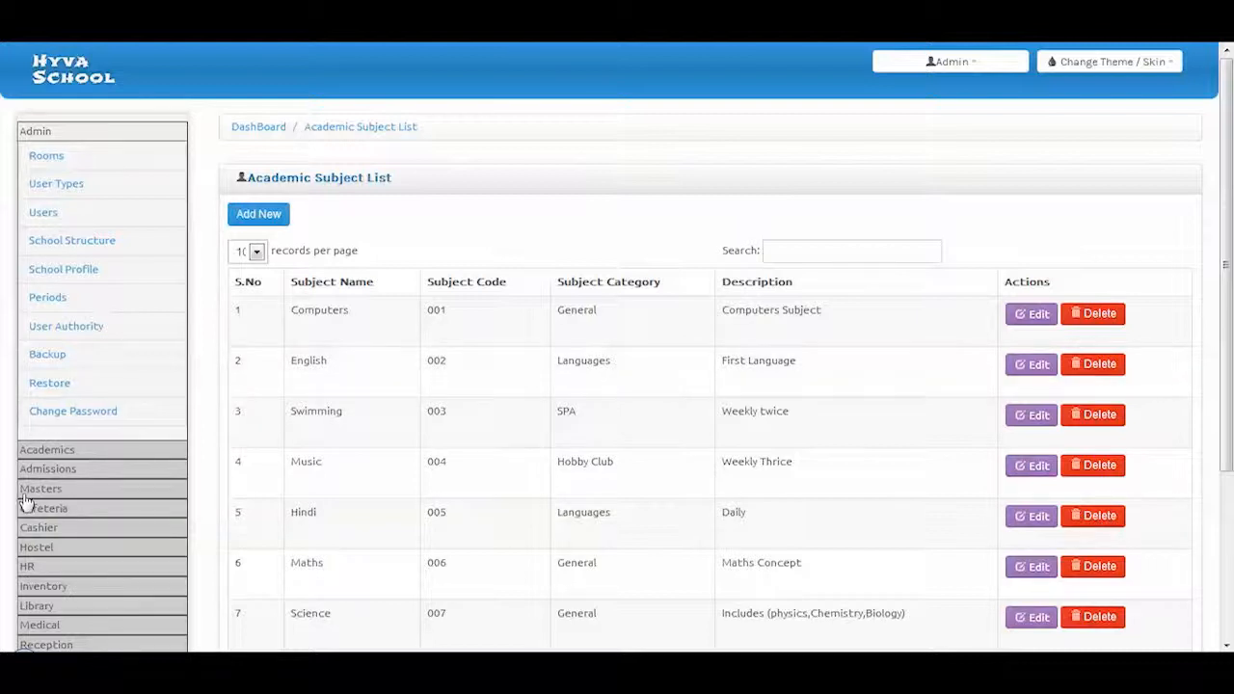
Check the single-room Rooms list, then bring up the User Type list
click(48, 162)
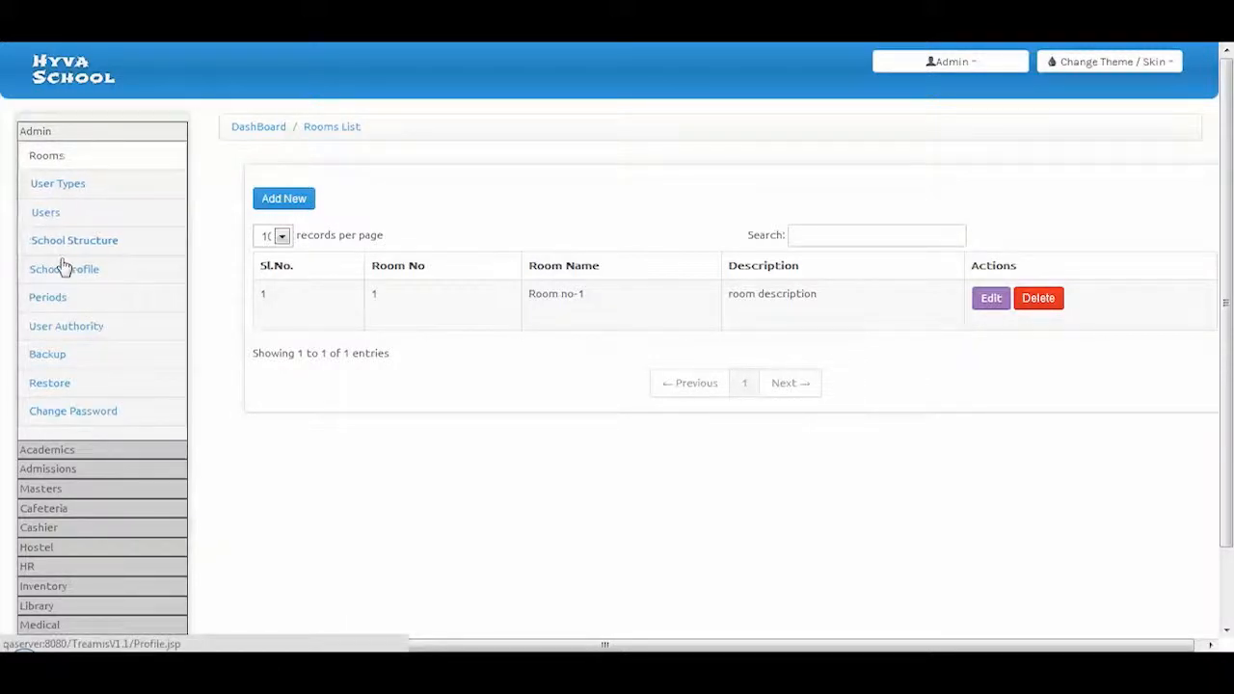
click(77, 191)
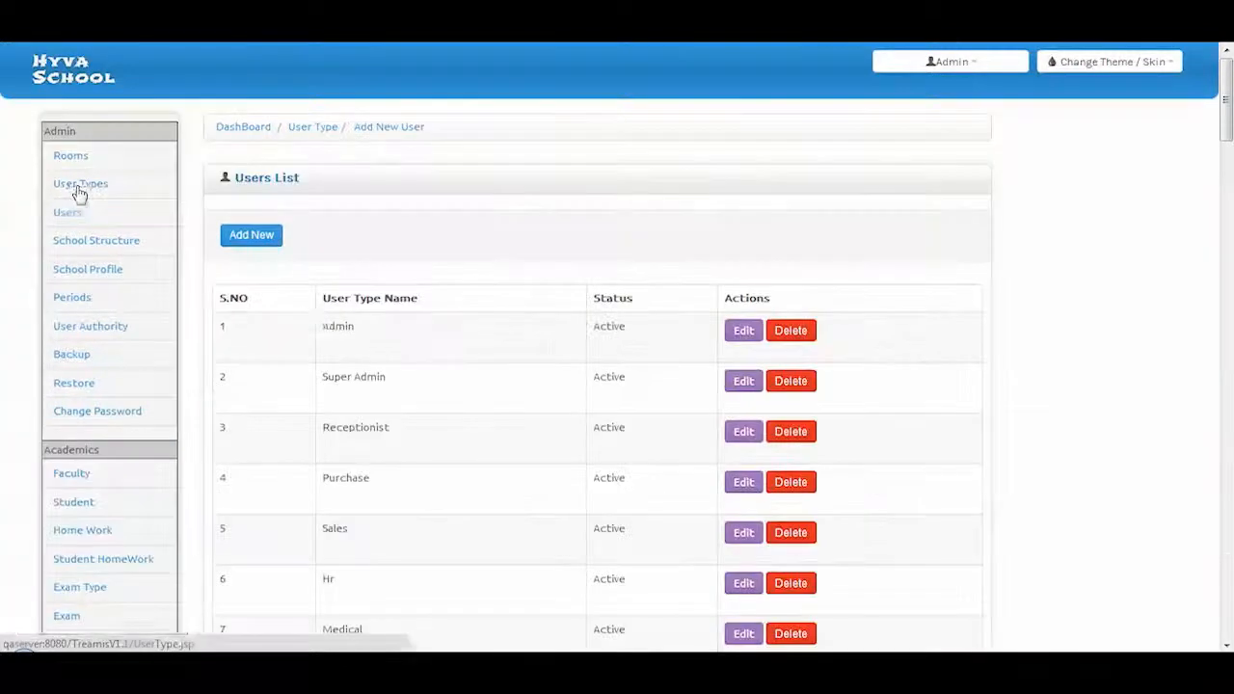
View the second page of user types and start a new user type
scroll(359, 369, down, 2)
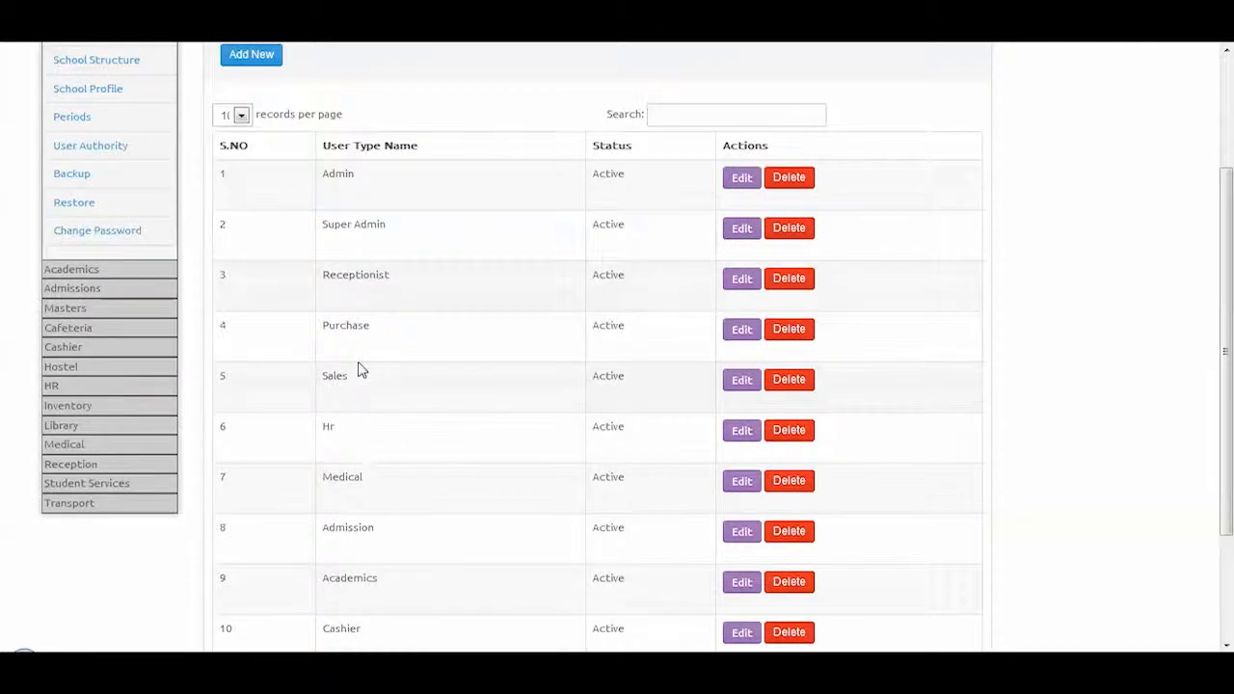
scroll(358, 367, down, 2)
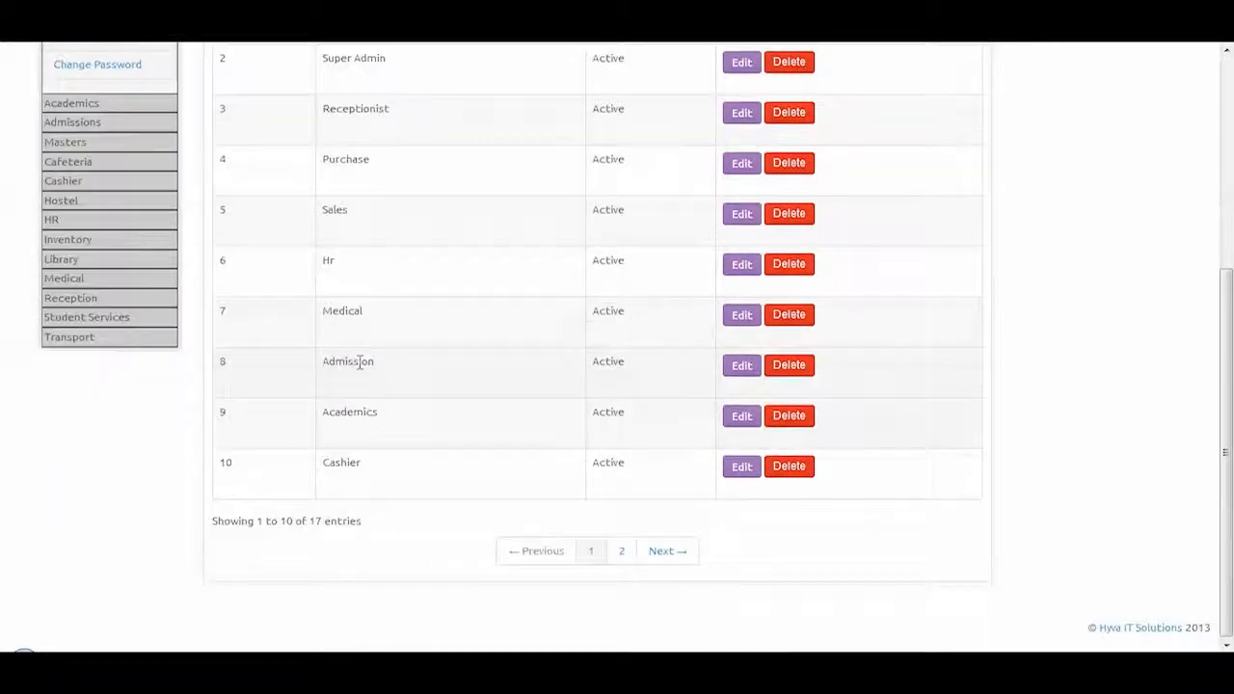
click(623, 554)
scroll(375, 495, up, 2)
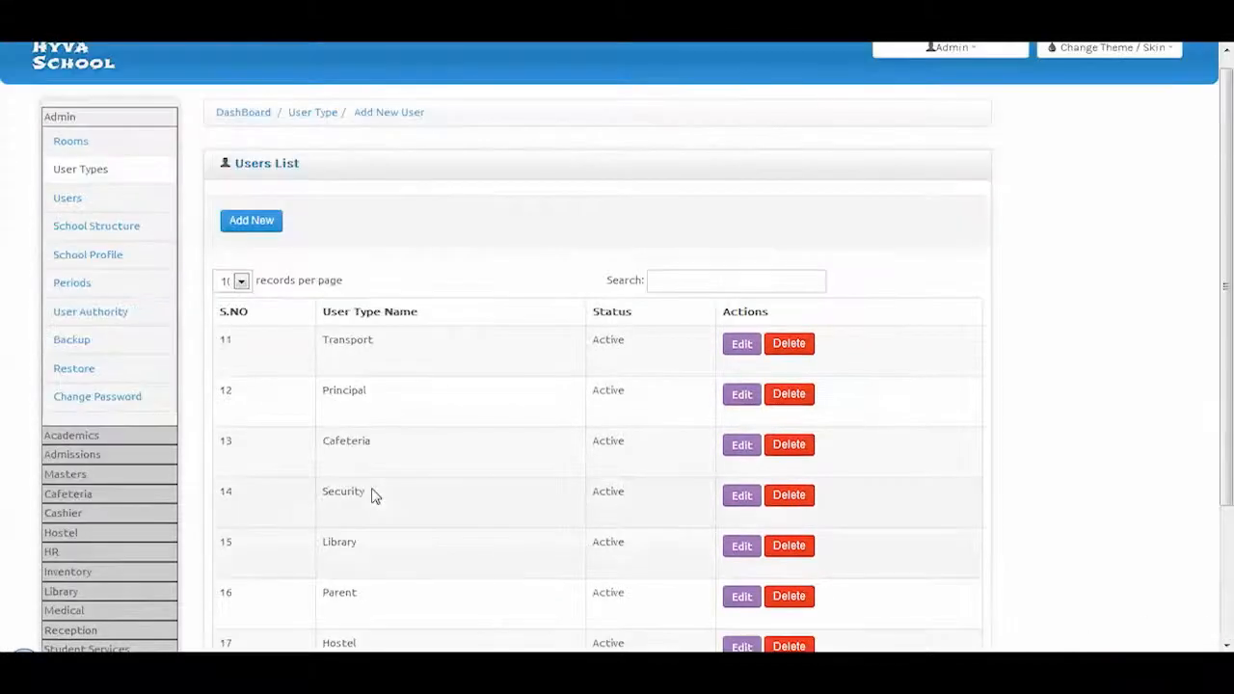
click(240, 221)
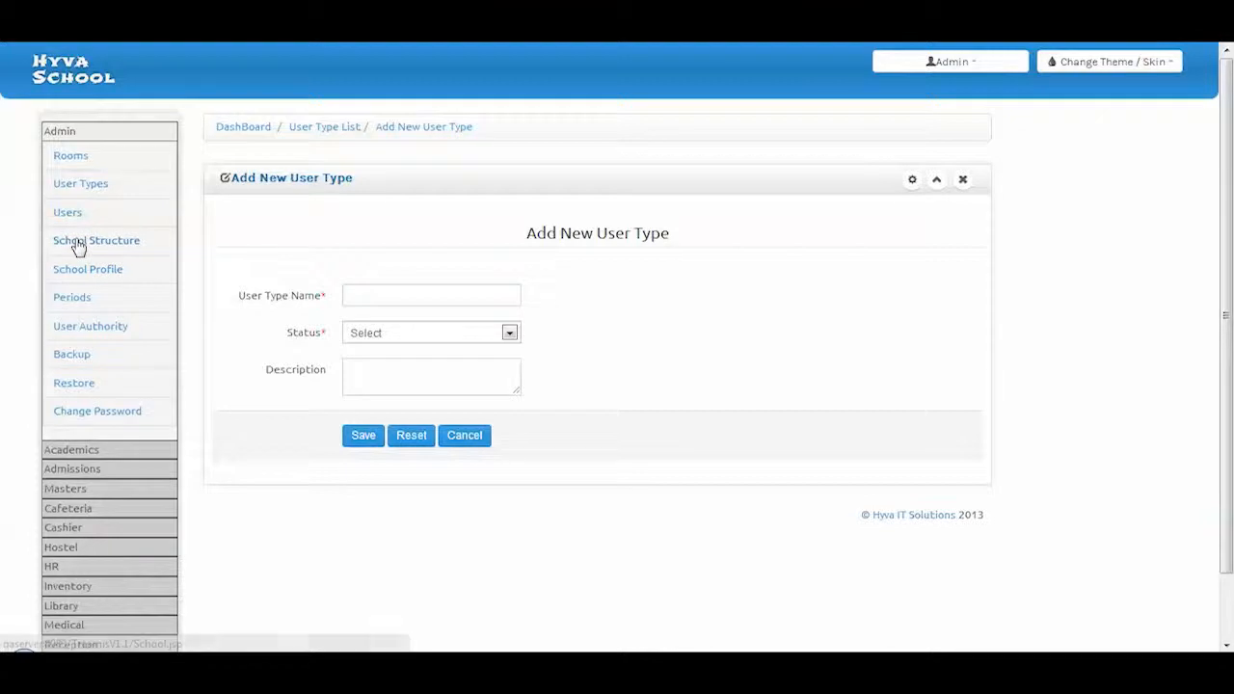
Start a new user from the Users list, then view the School Structure page
click(80, 218)
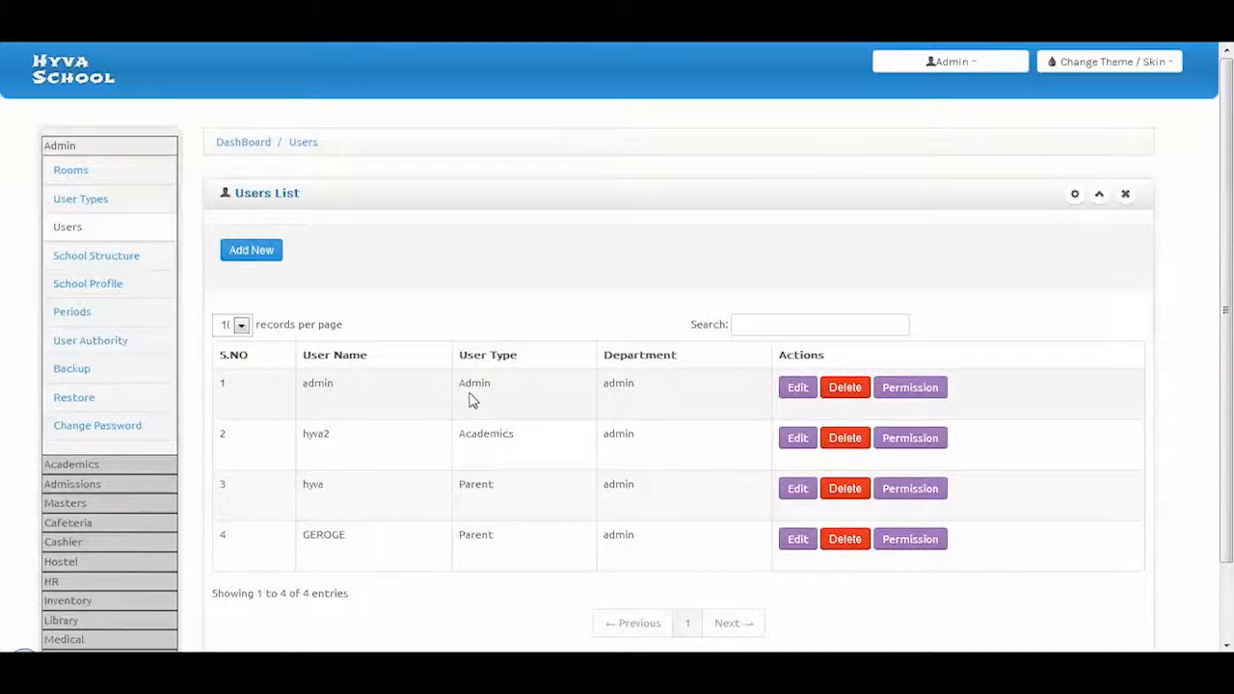
click(276, 263)
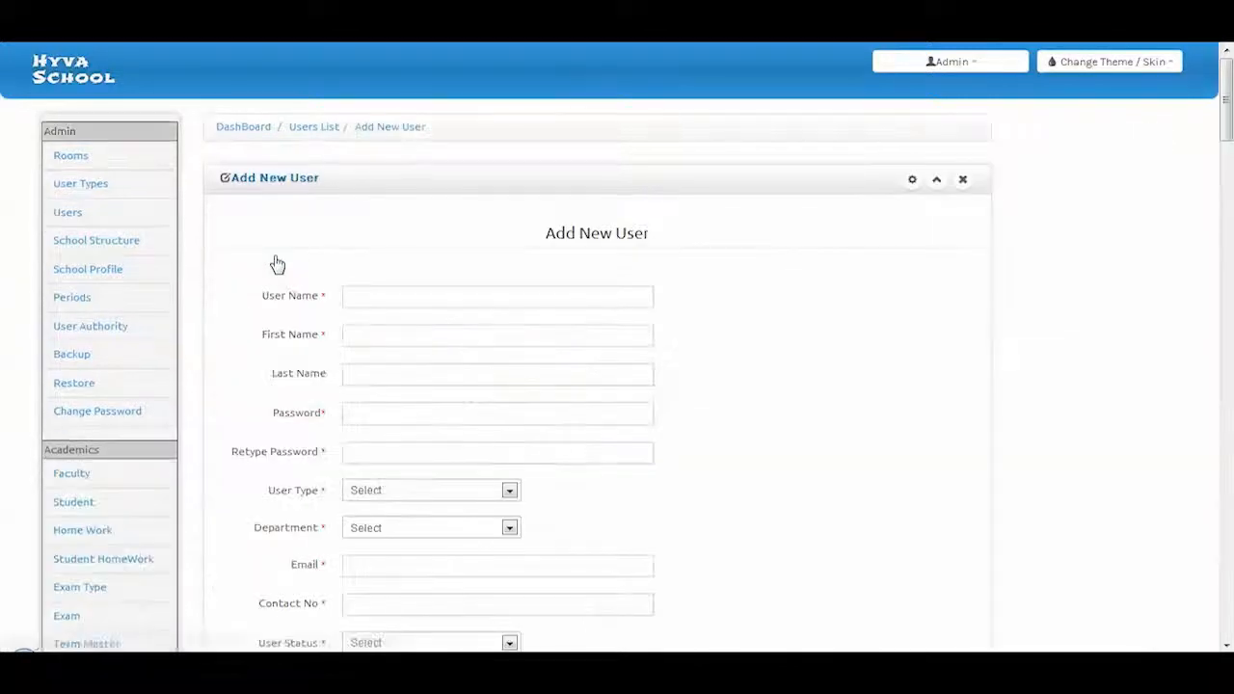
scroll(296, 295, down, 2)
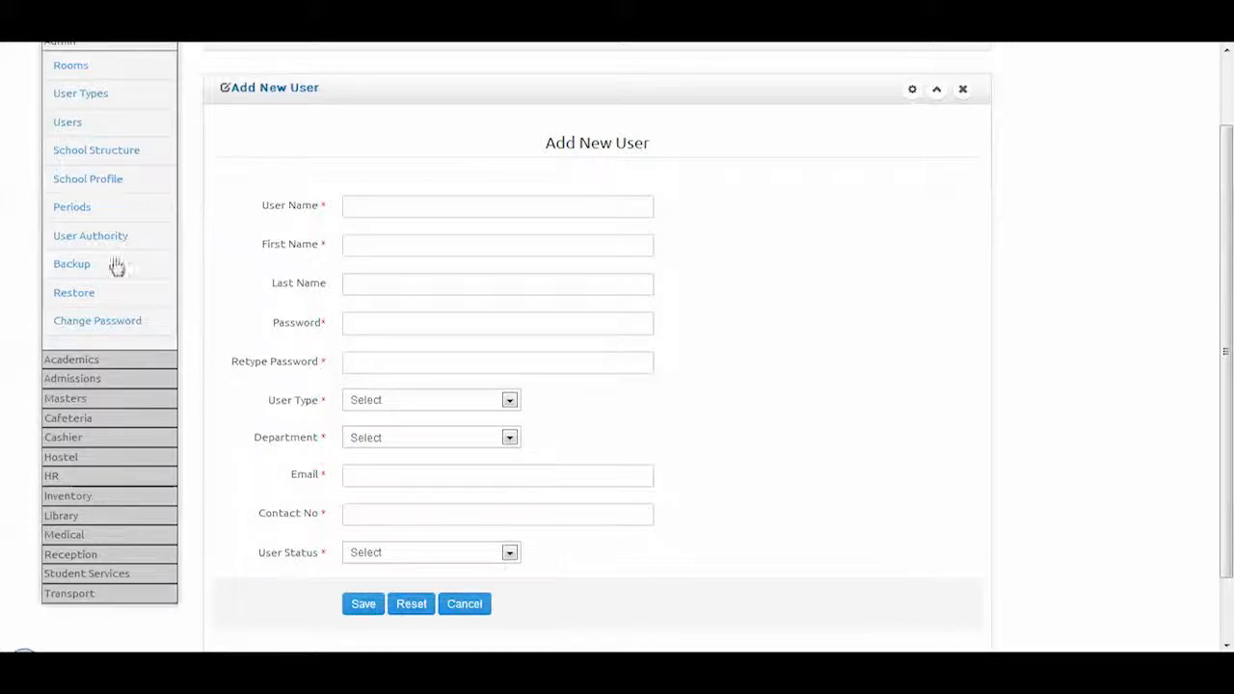
click(104, 154)
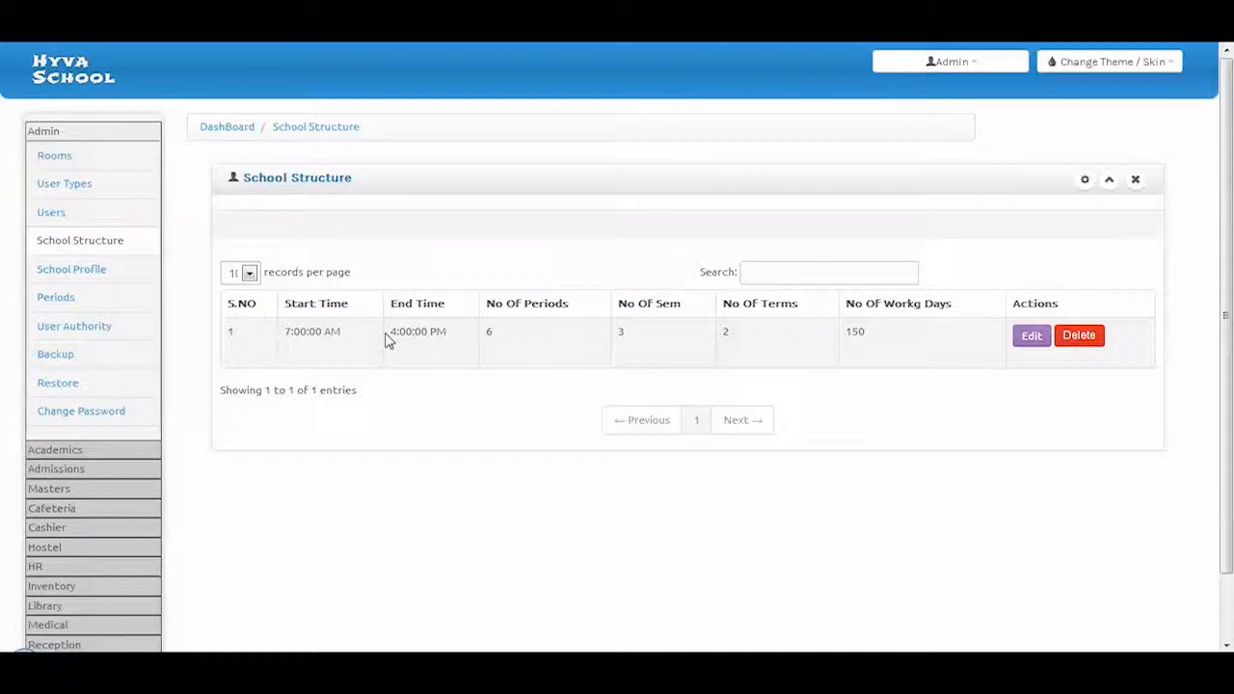
Review the School Profile form and User Authority admission users, then start a new backup
click(89, 276)
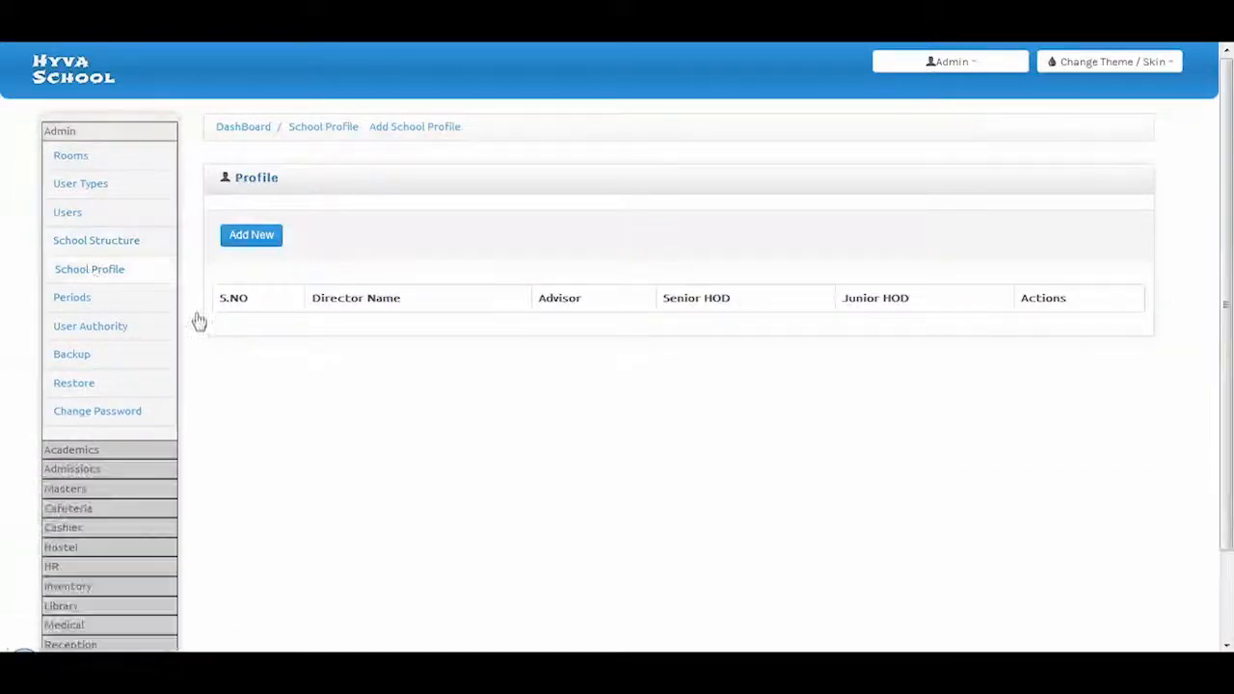
click(257, 240)
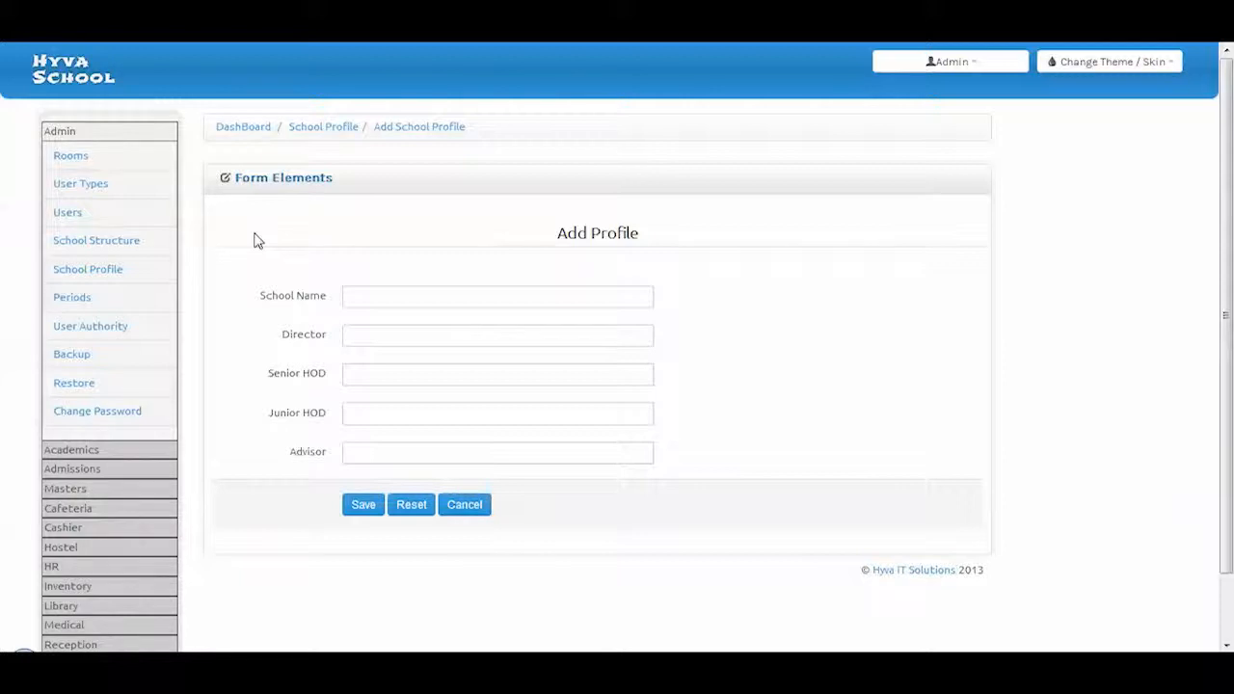
click(88, 328)
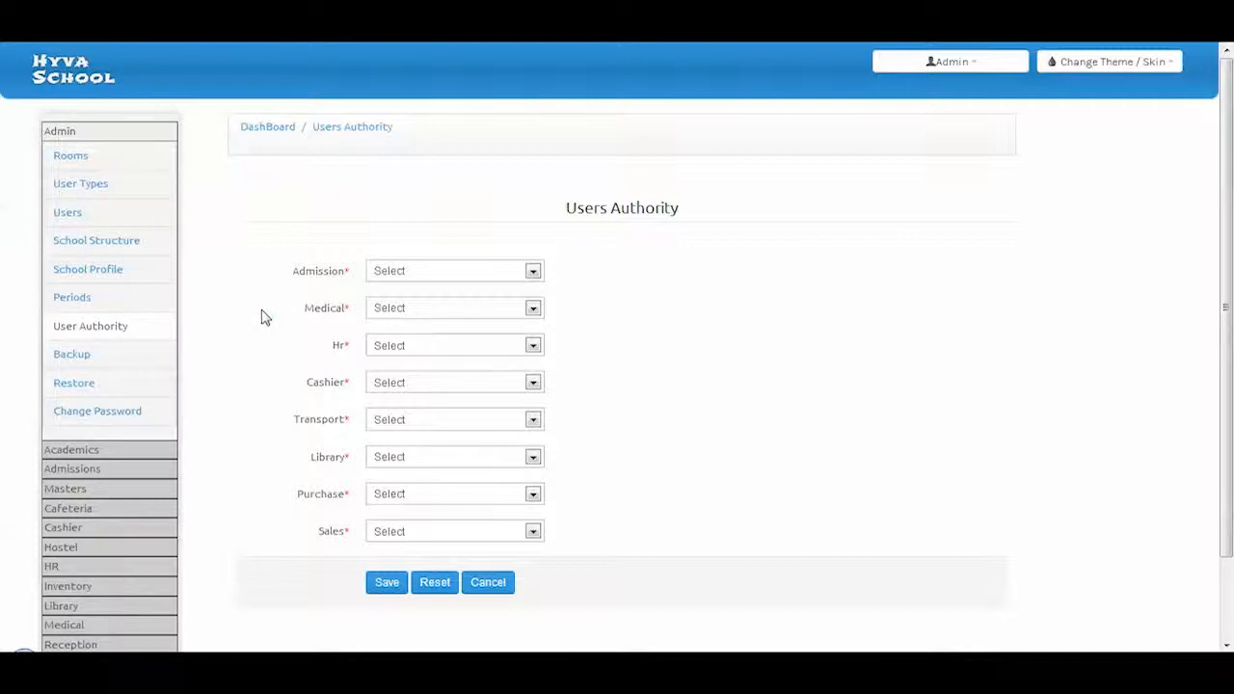
click(422, 277)
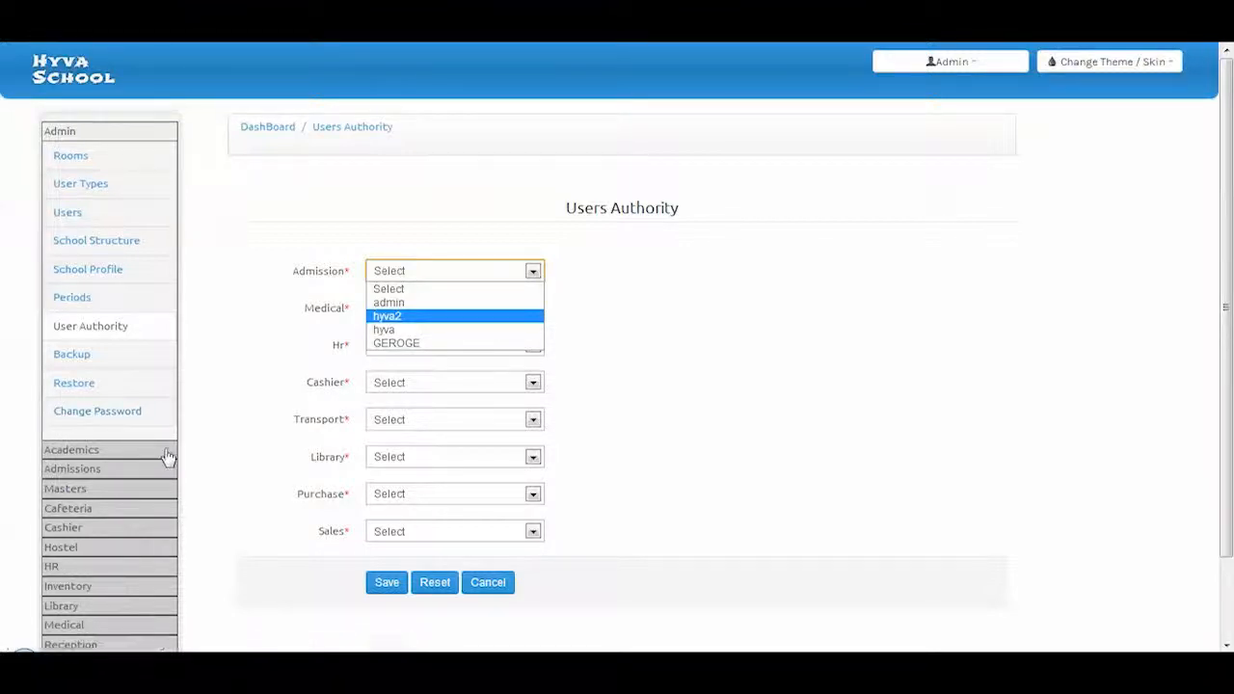
click(90, 356)
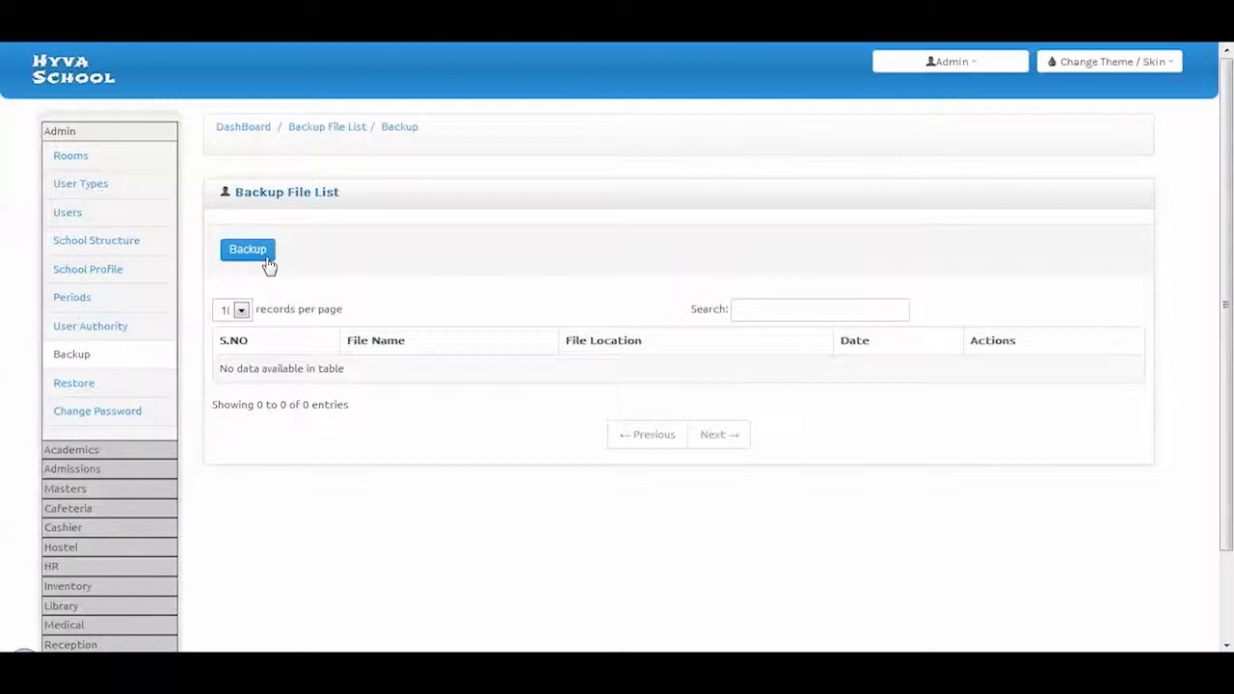
click(260, 255)
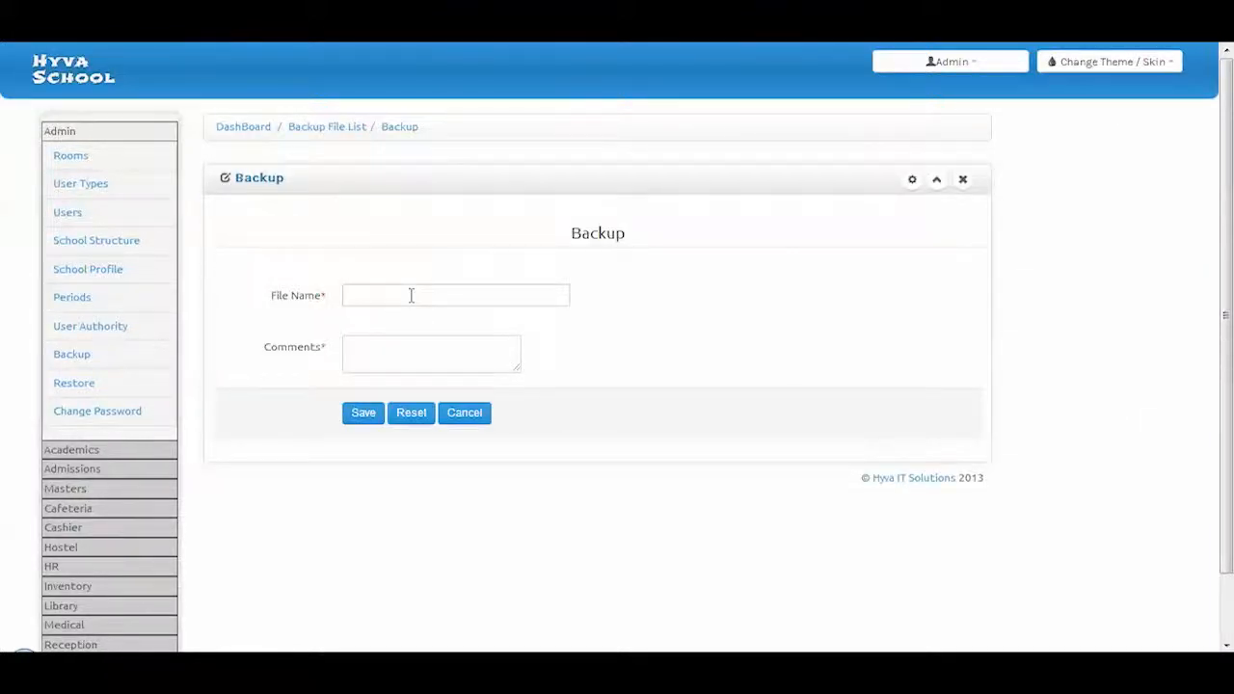
Save a backup with comment 'description', correcting the file name to letters only
click(410, 295)
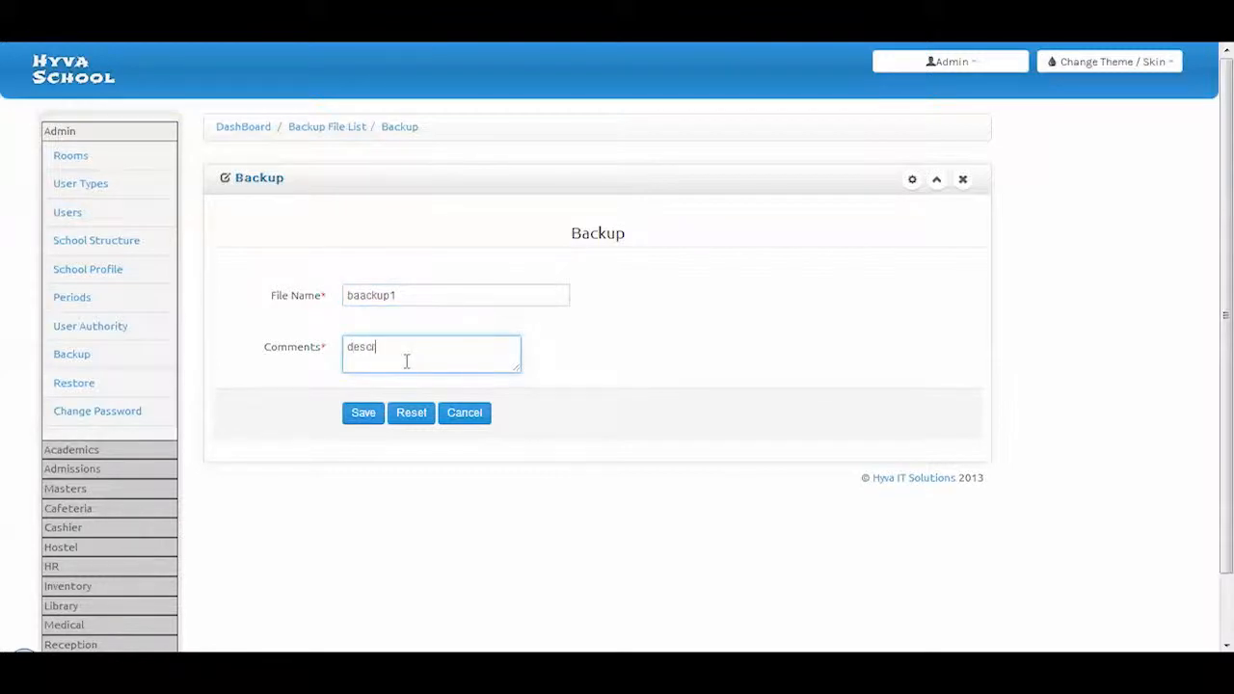
click(371, 424)
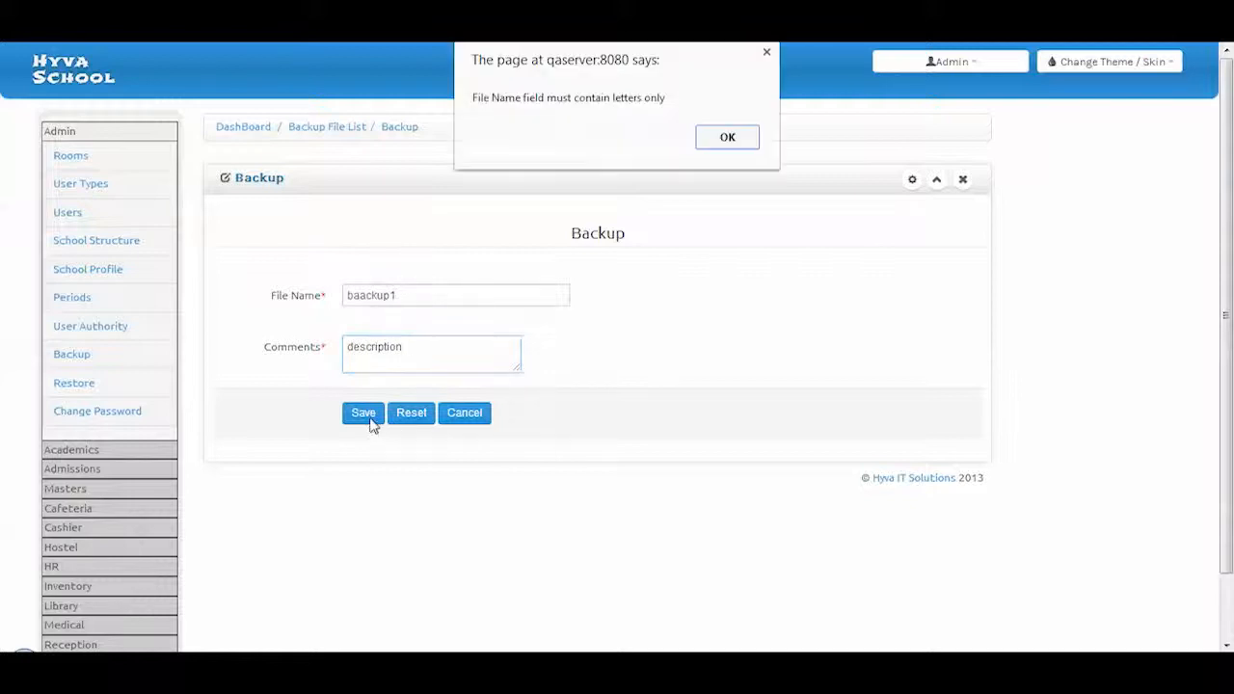
click(727, 140)
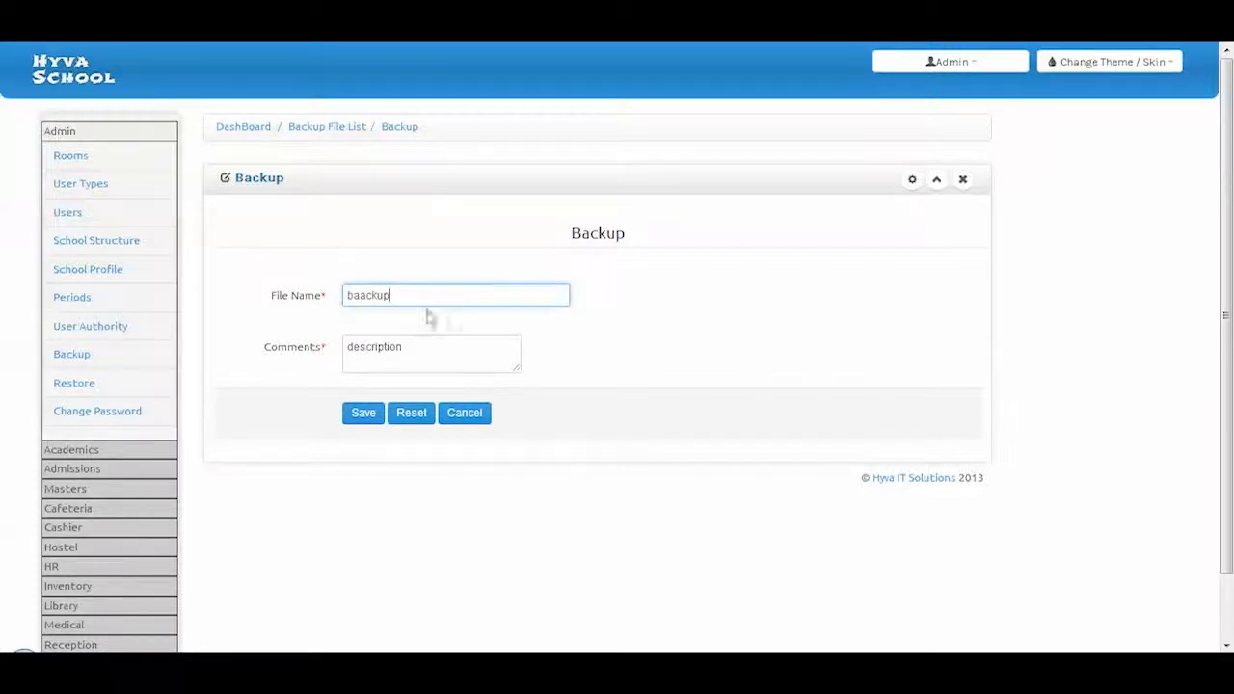
click(359, 417)
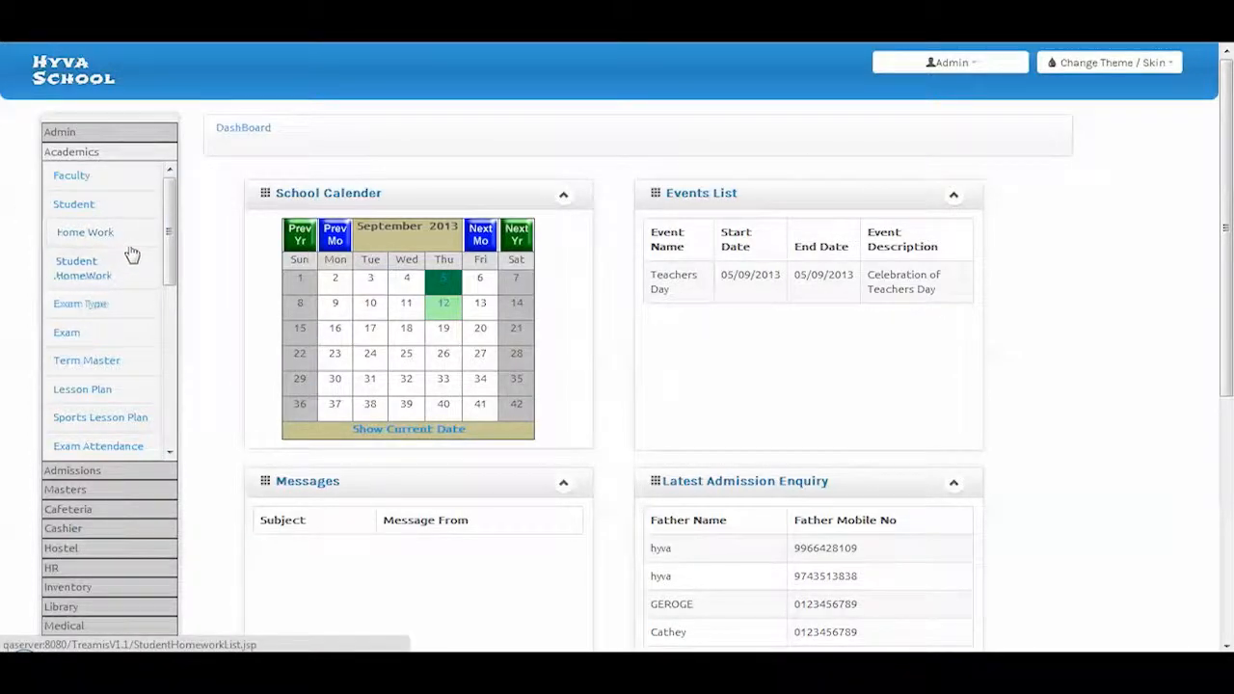
scroll(143, 284, down, 5)
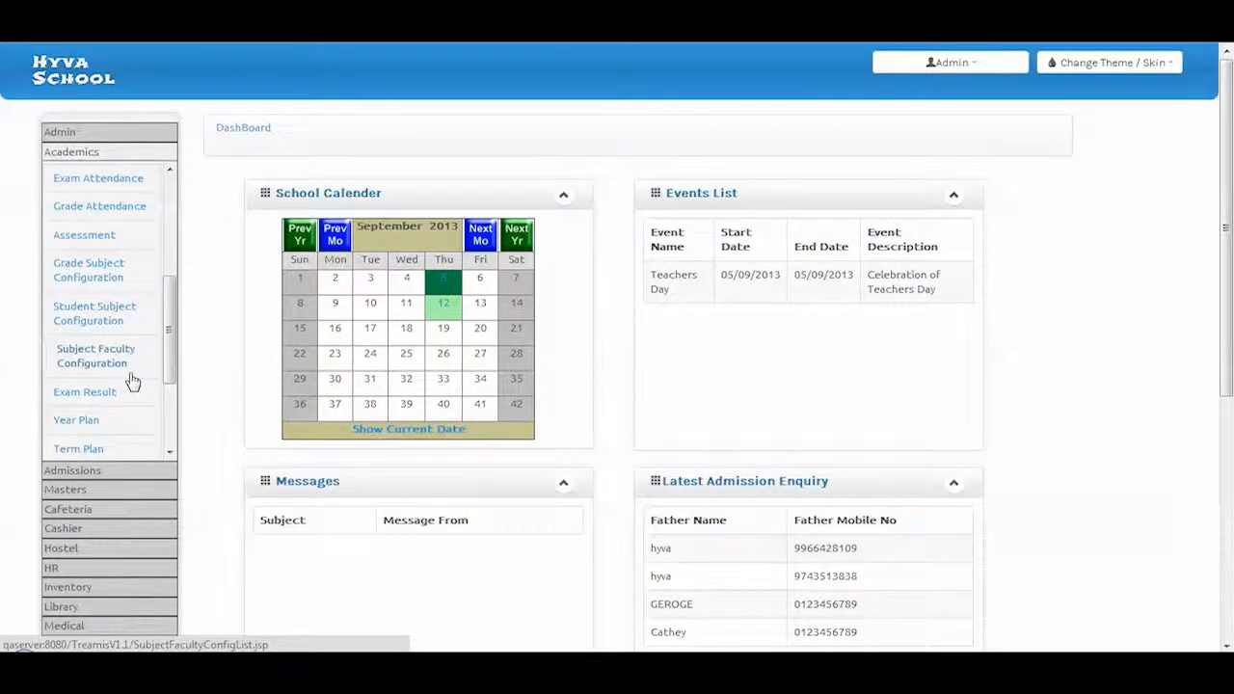
Open Grade 2's subject configuration for editing in Grade Subject Configuration
click(123, 287)
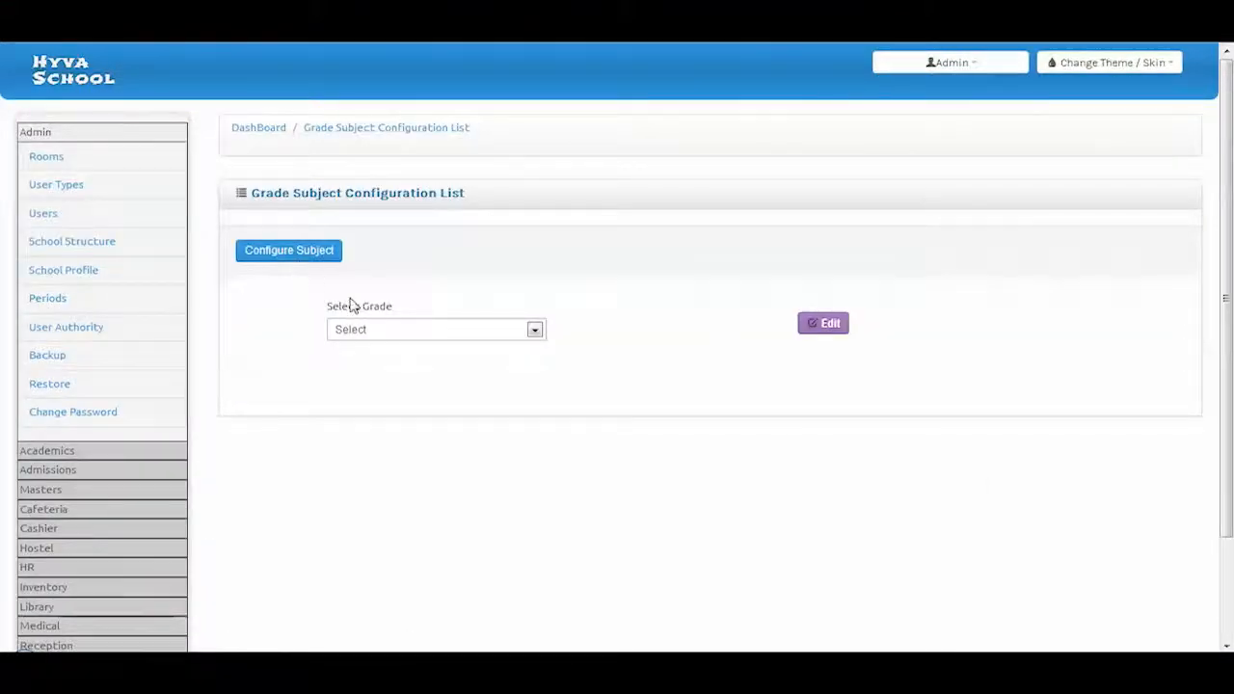
click(382, 339)
click(385, 364)
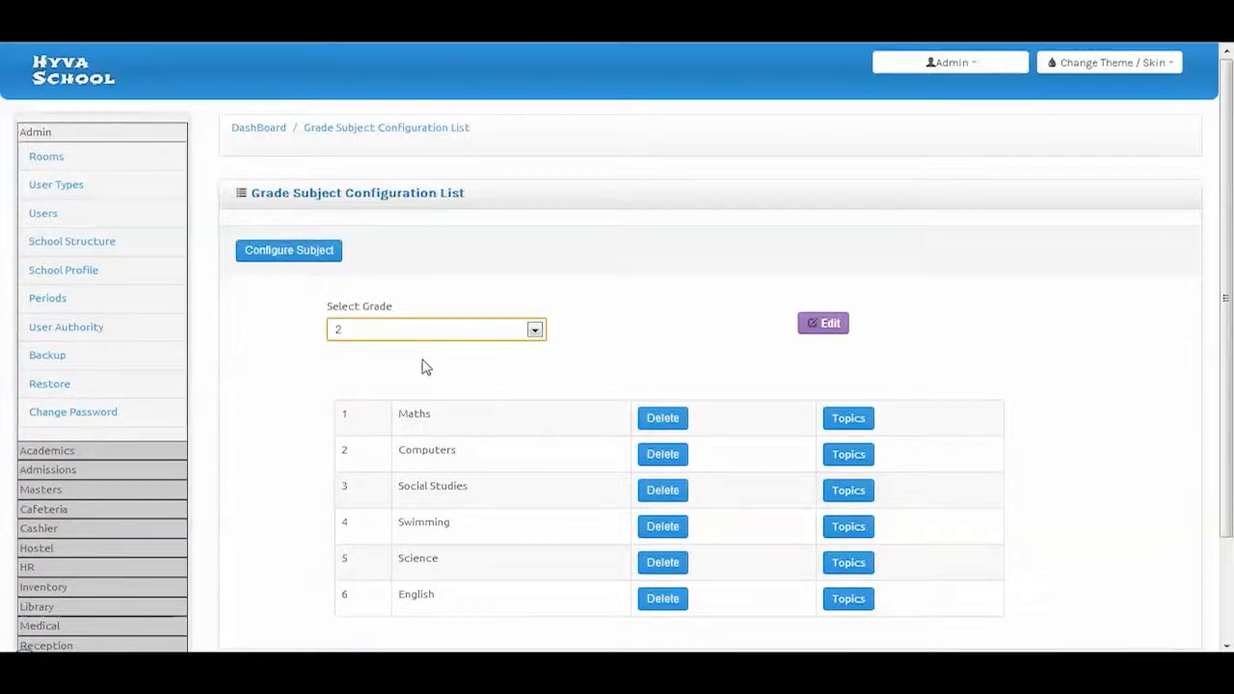
scroll(425, 366, down, 2)
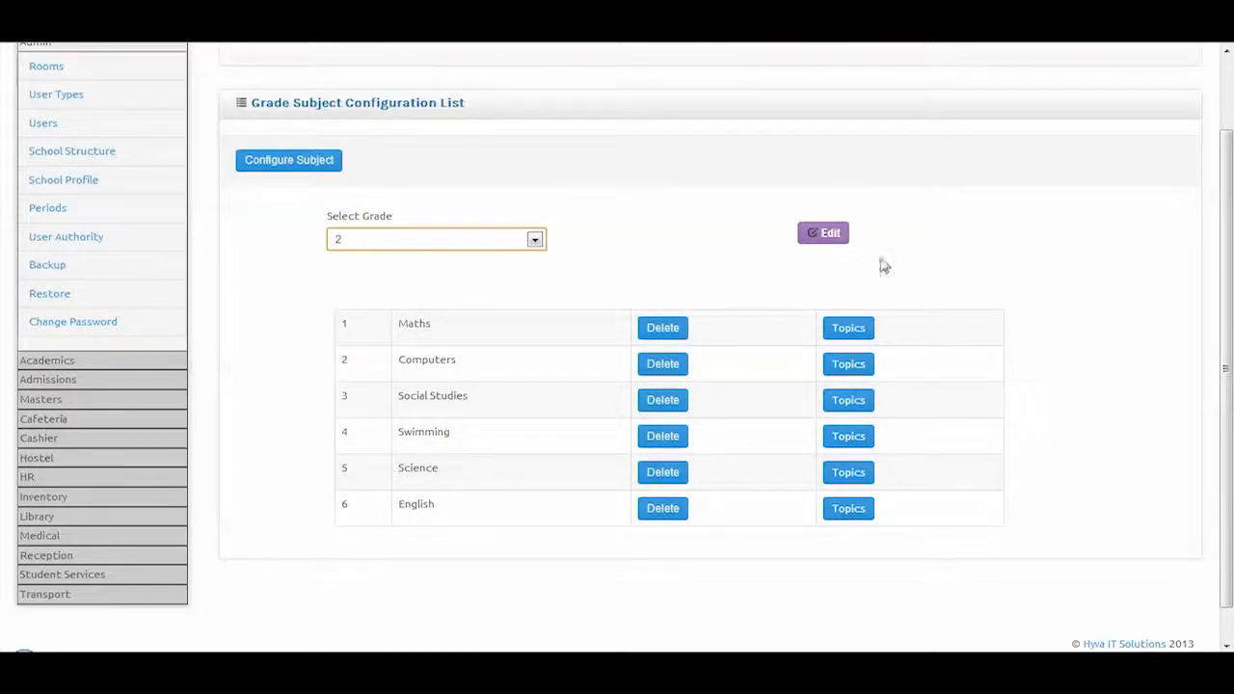
click(833, 233)
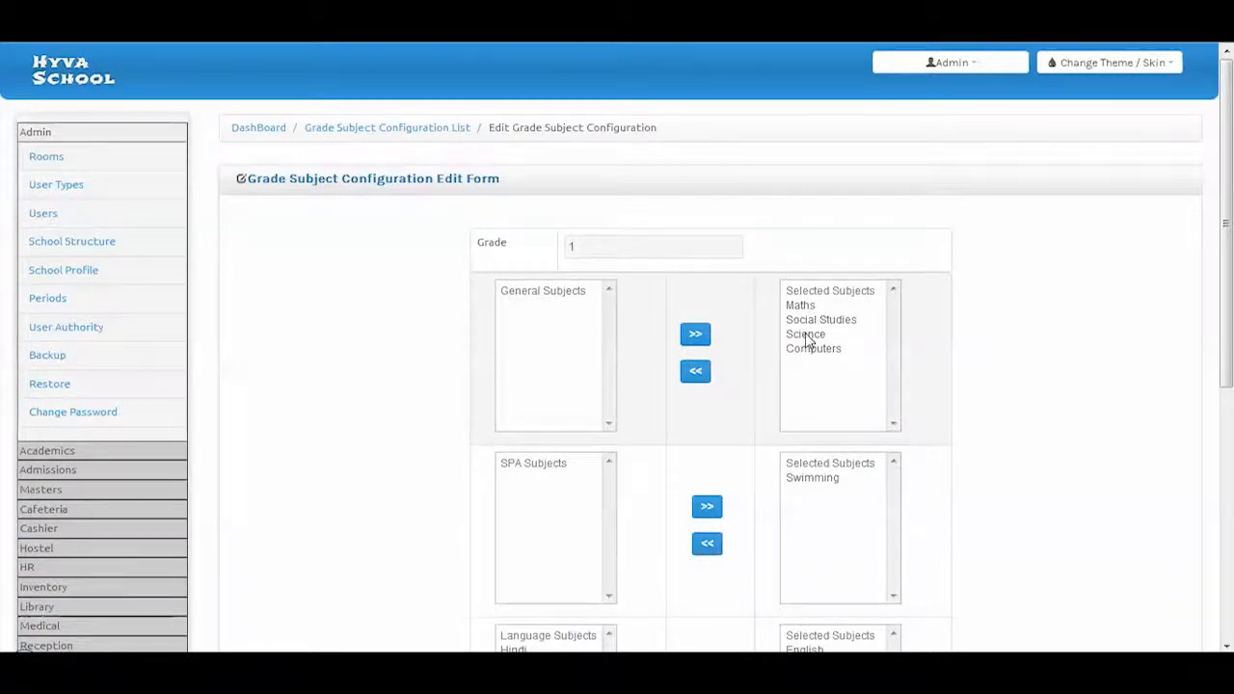
scroll(805, 347, down, 4)
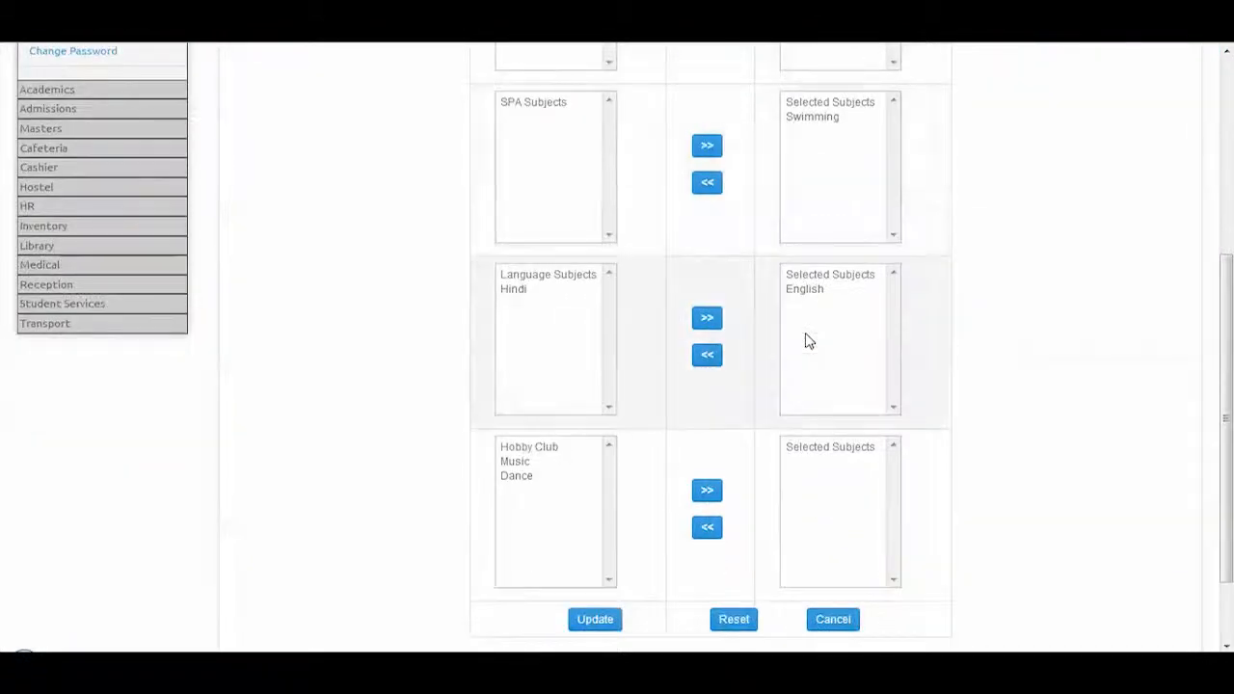
scroll(283, 363, up, 3)
scroll(278, 369, up, 1)
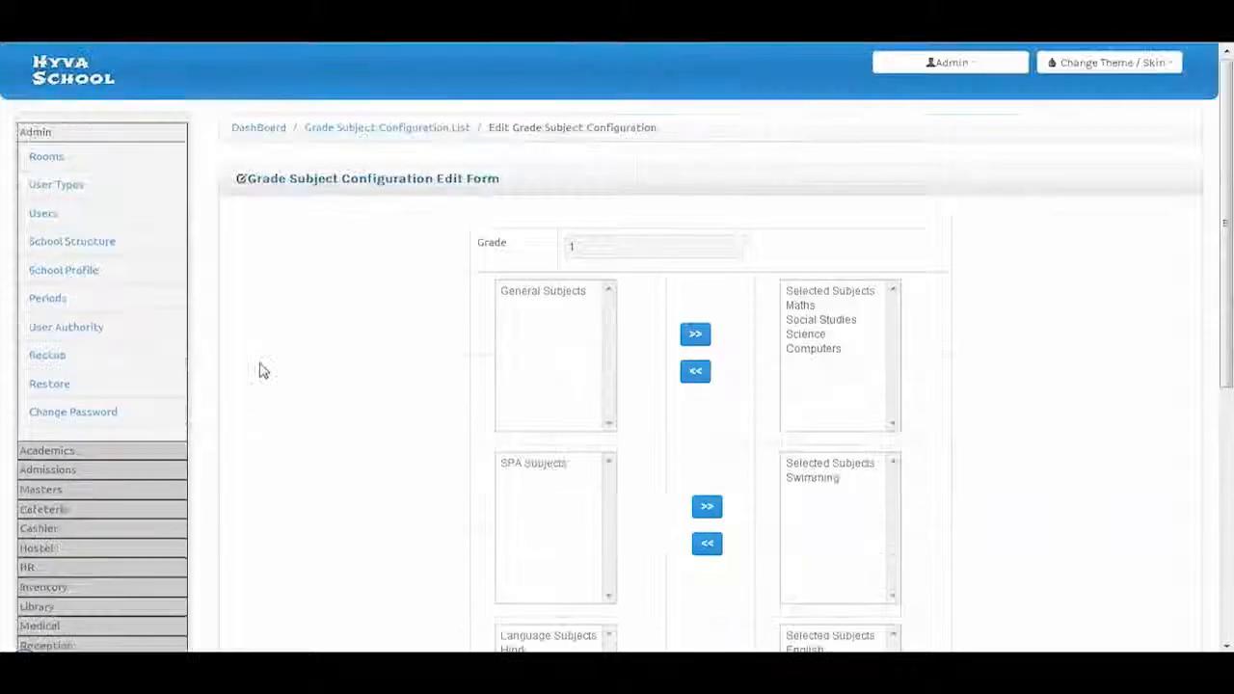
Choose Grade 2 and Section A in Student Subject Configuration
click(55, 455)
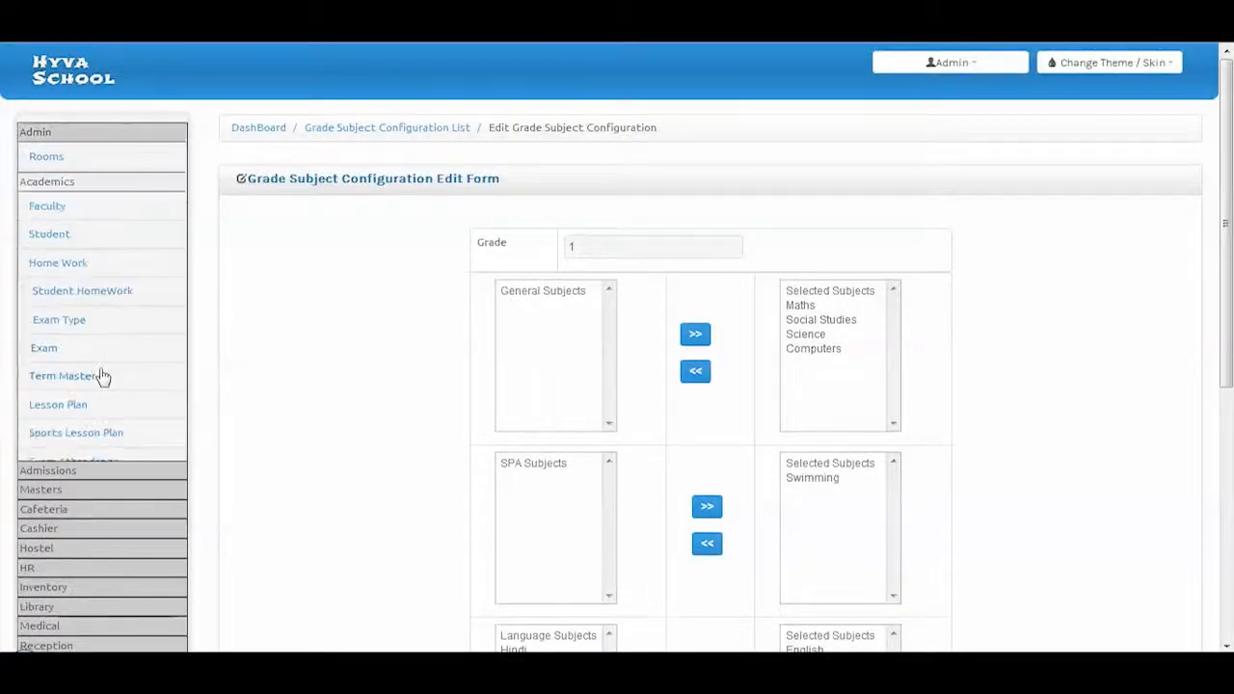
scroll(106, 371, down, 5)
click(88, 302)
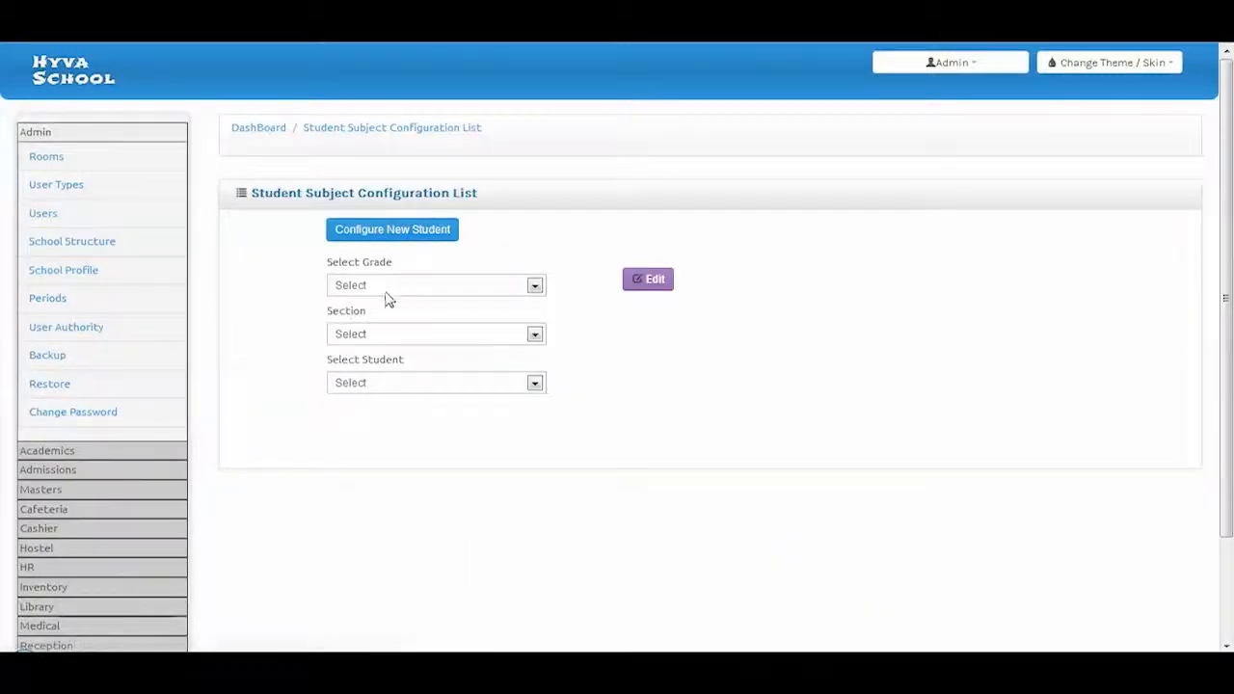
click(390, 288)
click(386, 318)
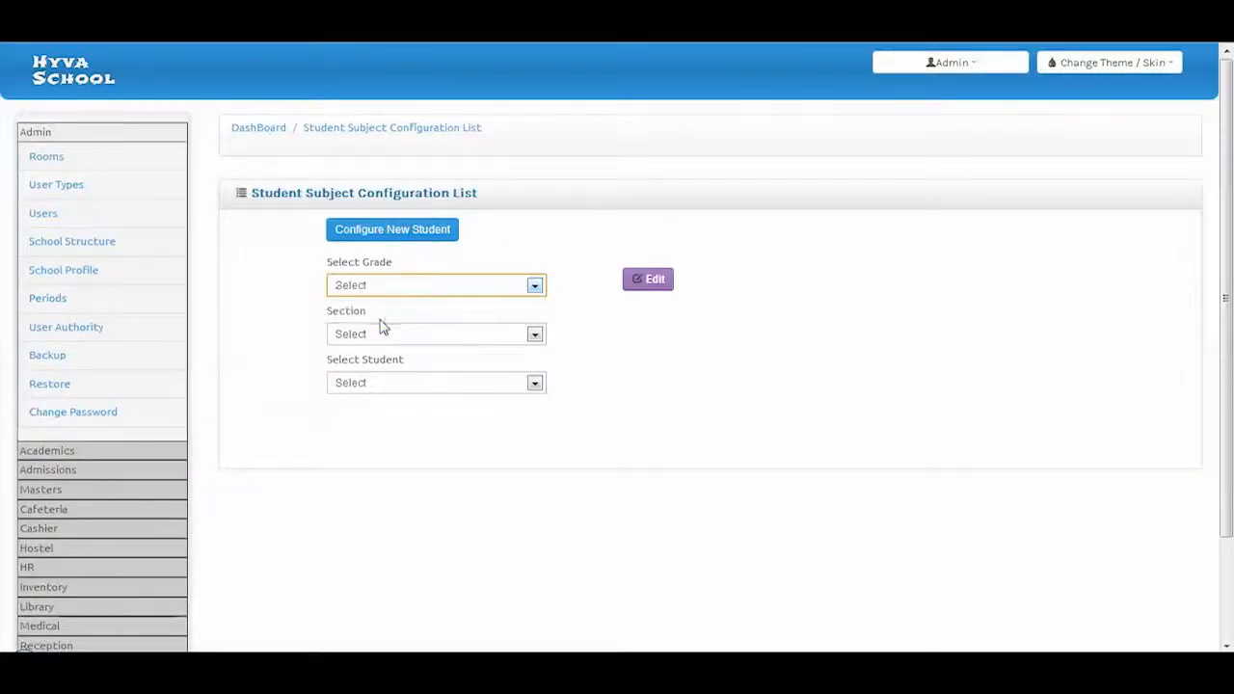
click(376, 334)
click(369, 361)
Pick the second Grade 2 A student and show their configured subjects
click(368, 384)
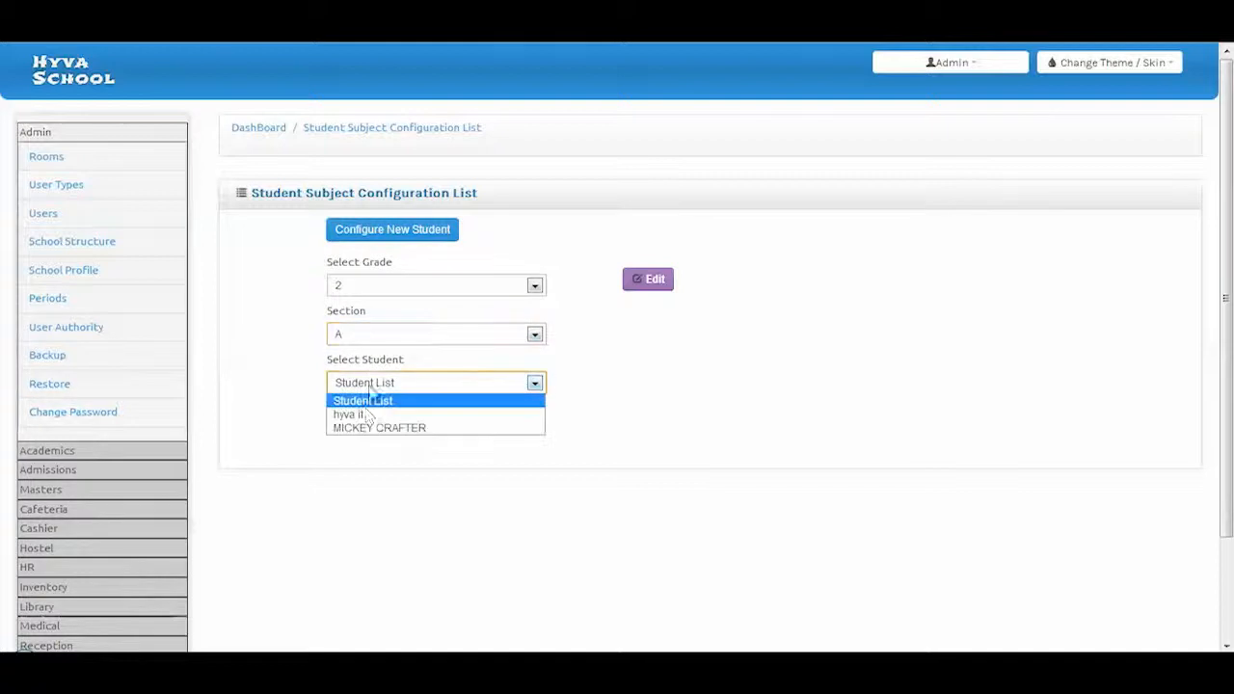
click(385, 427)
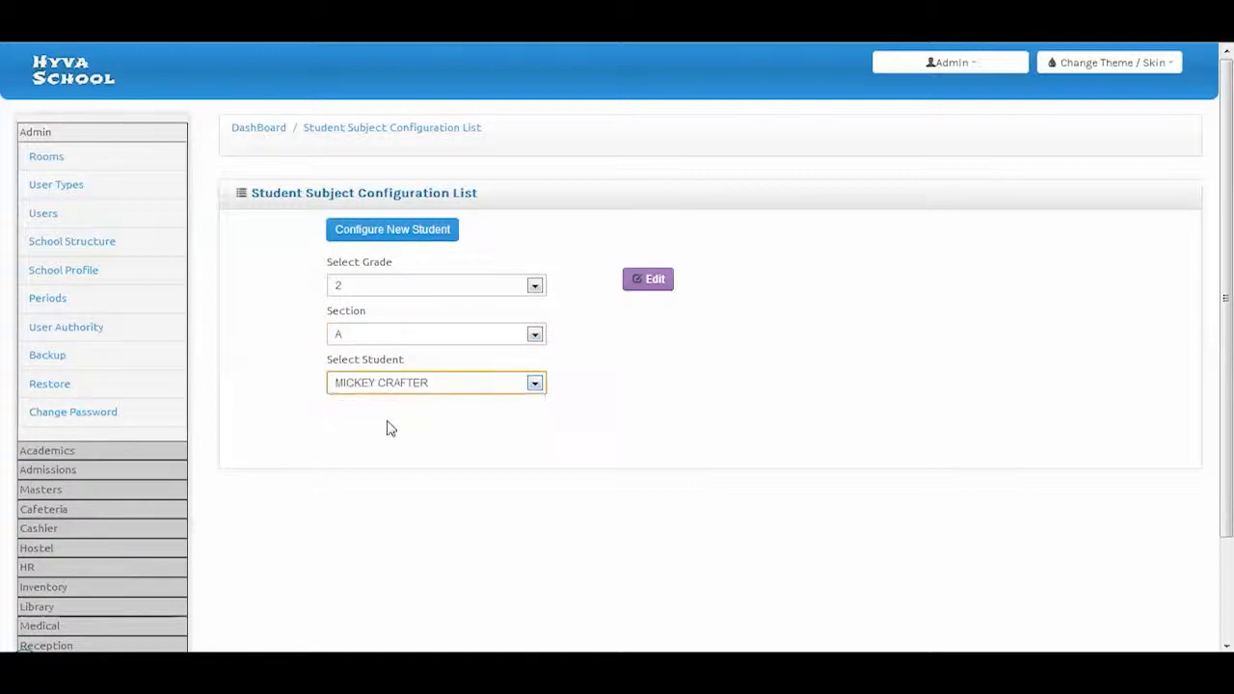
click(654, 295)
scroll(521, 443, down, 2)
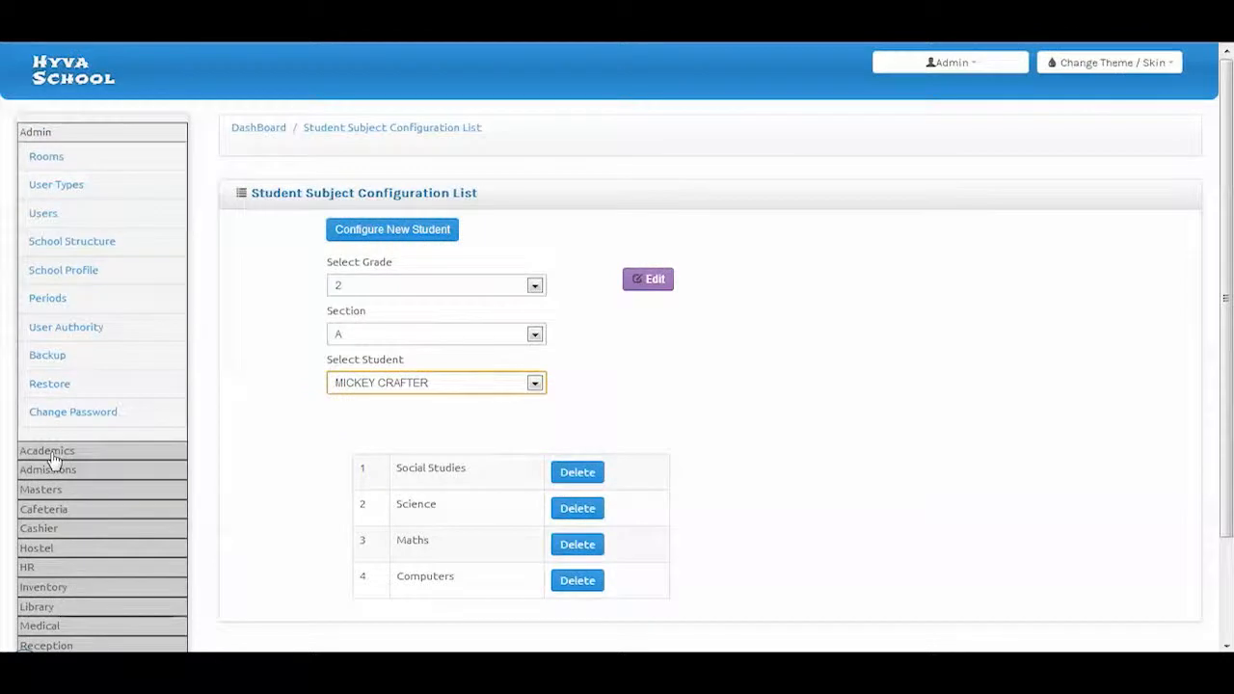
click(53, 452)
scroll(55, 427, down, 3)
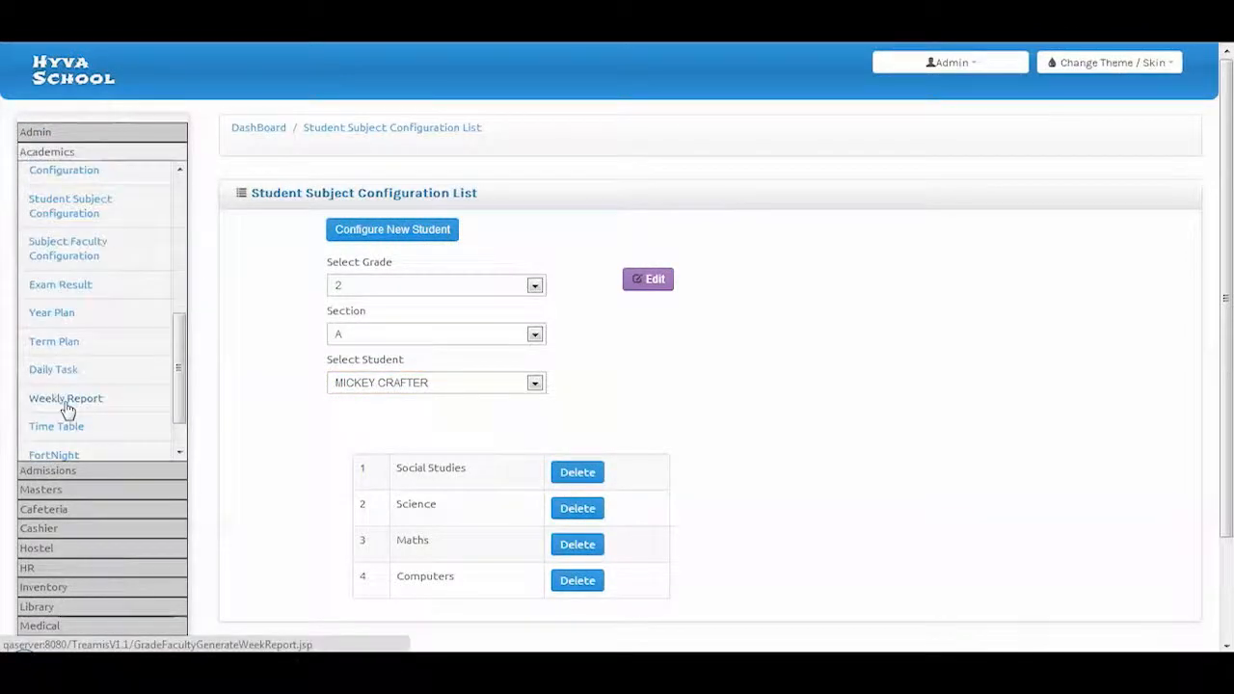
Open the Grade 2 A subject-faculty assignment for editing, then view the Faculty and Student lists
click(91, 253)
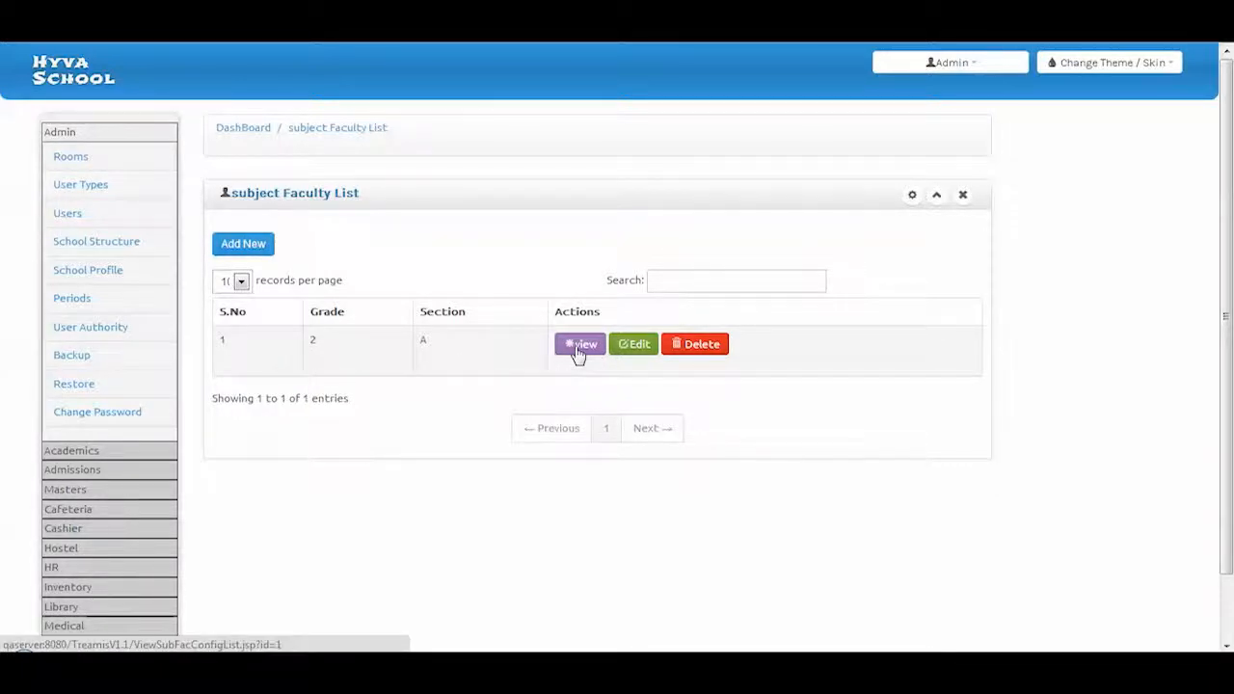
click(637, 347)
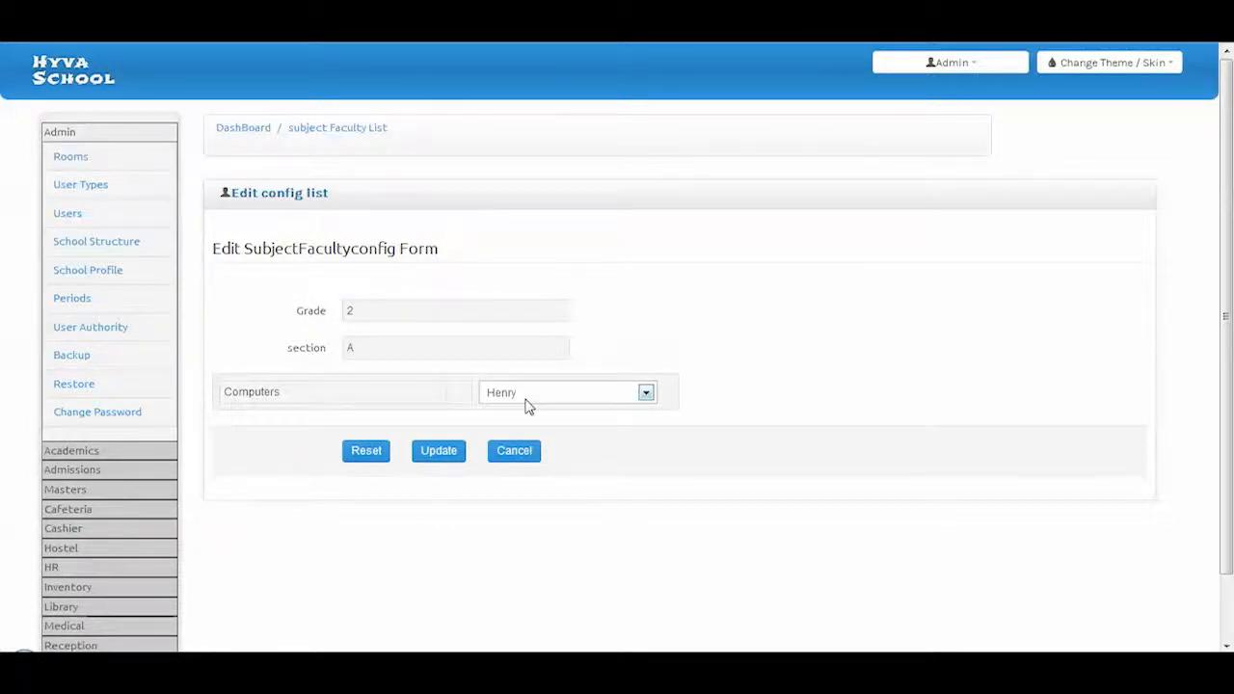
click(79, 450)
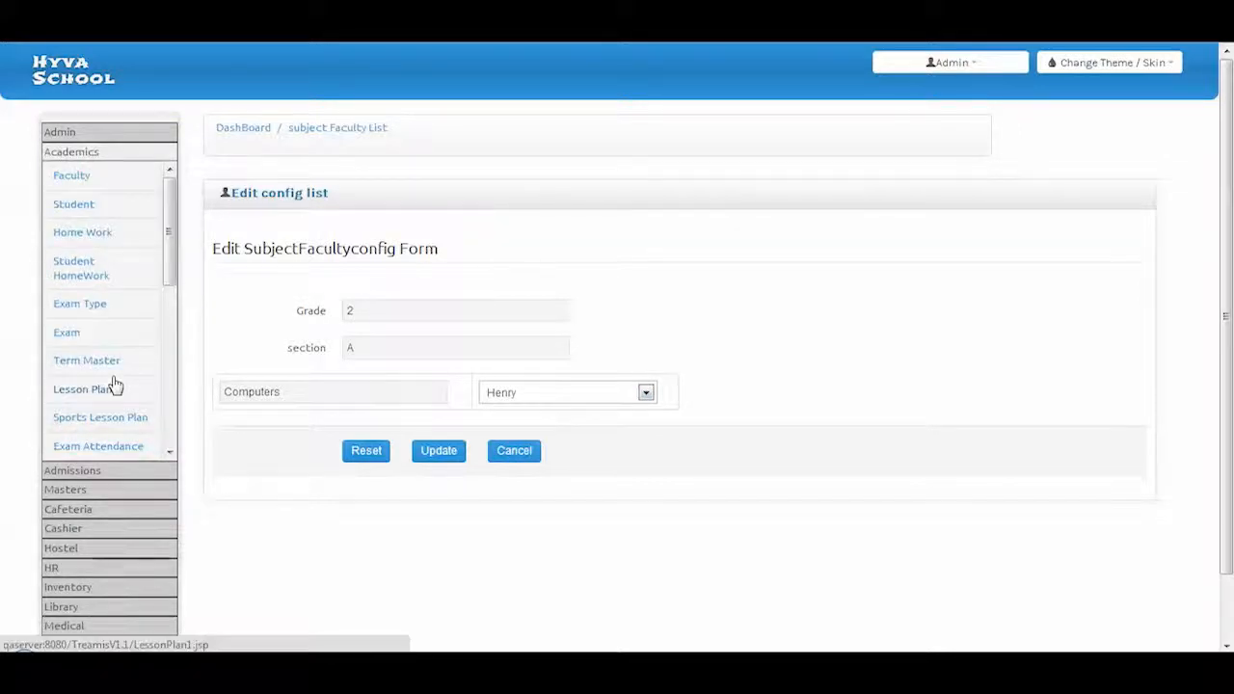
click(84, 182)
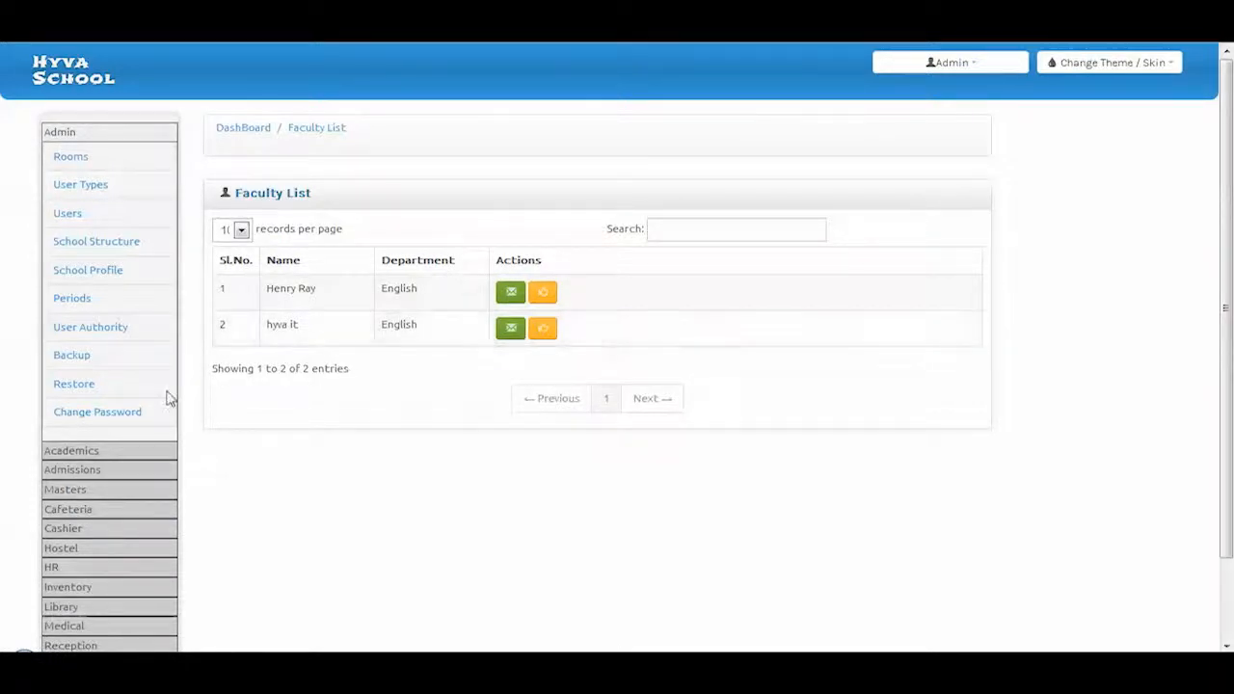
click(67, 452)
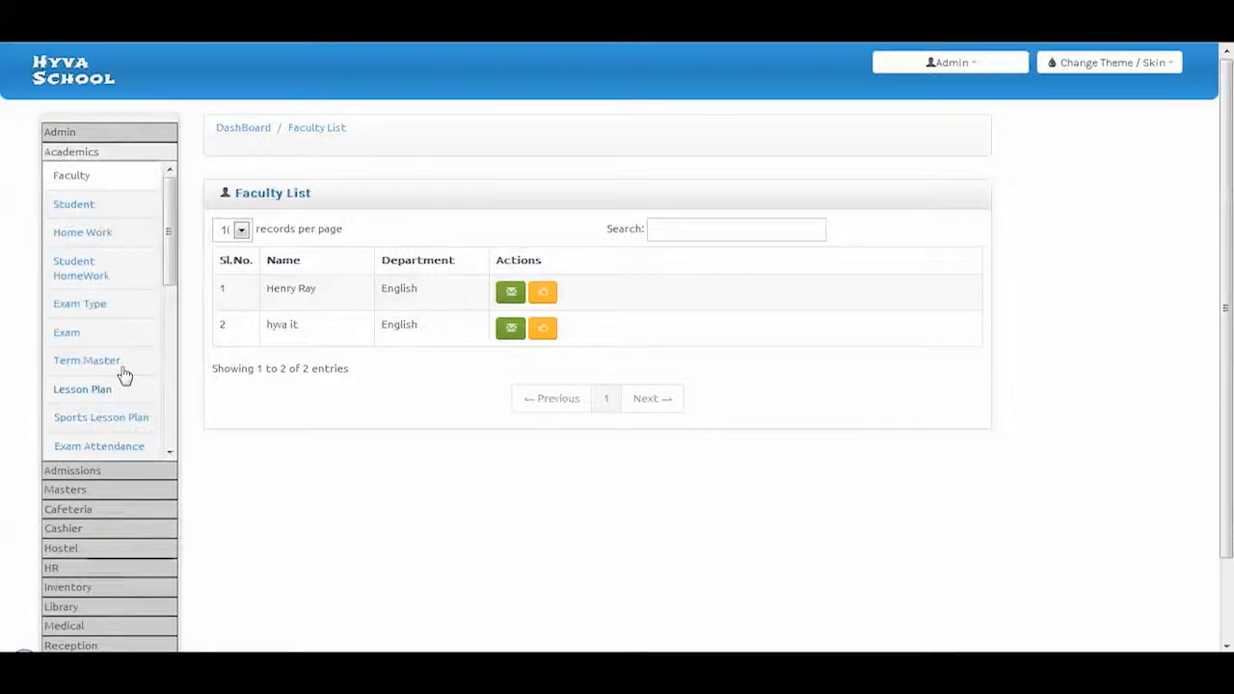
click(81, 212)
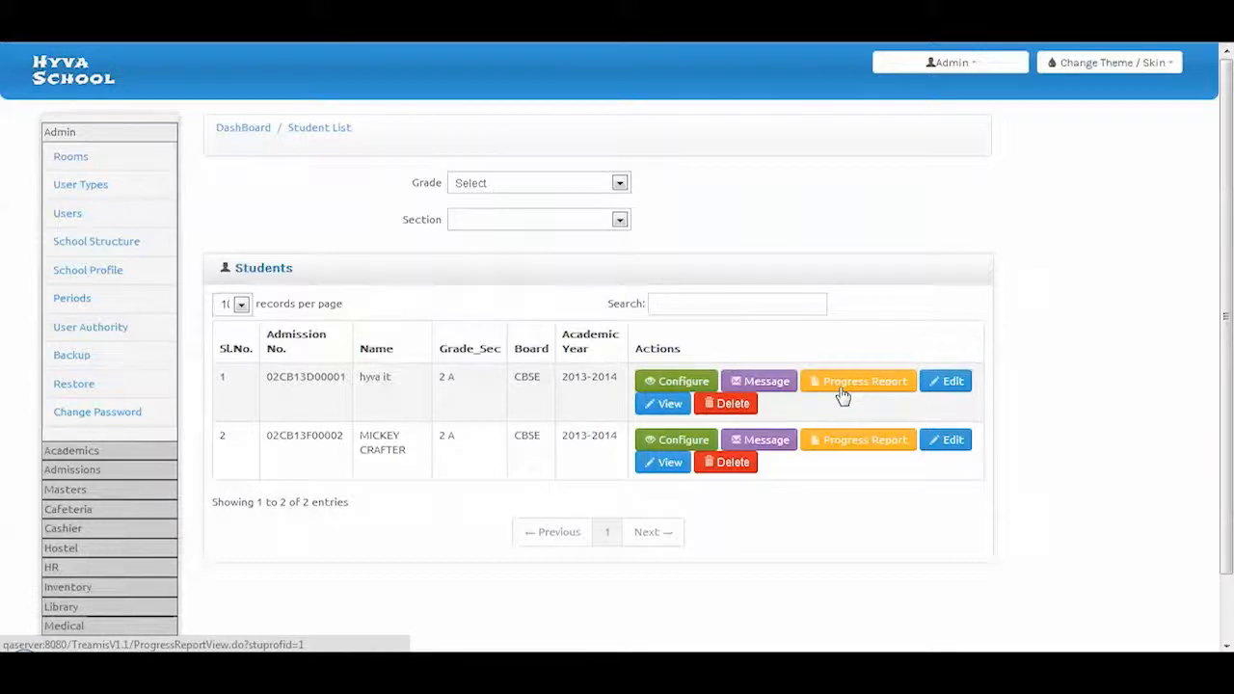
View the homework list and open the Add HomeWork form
click(69, 450)
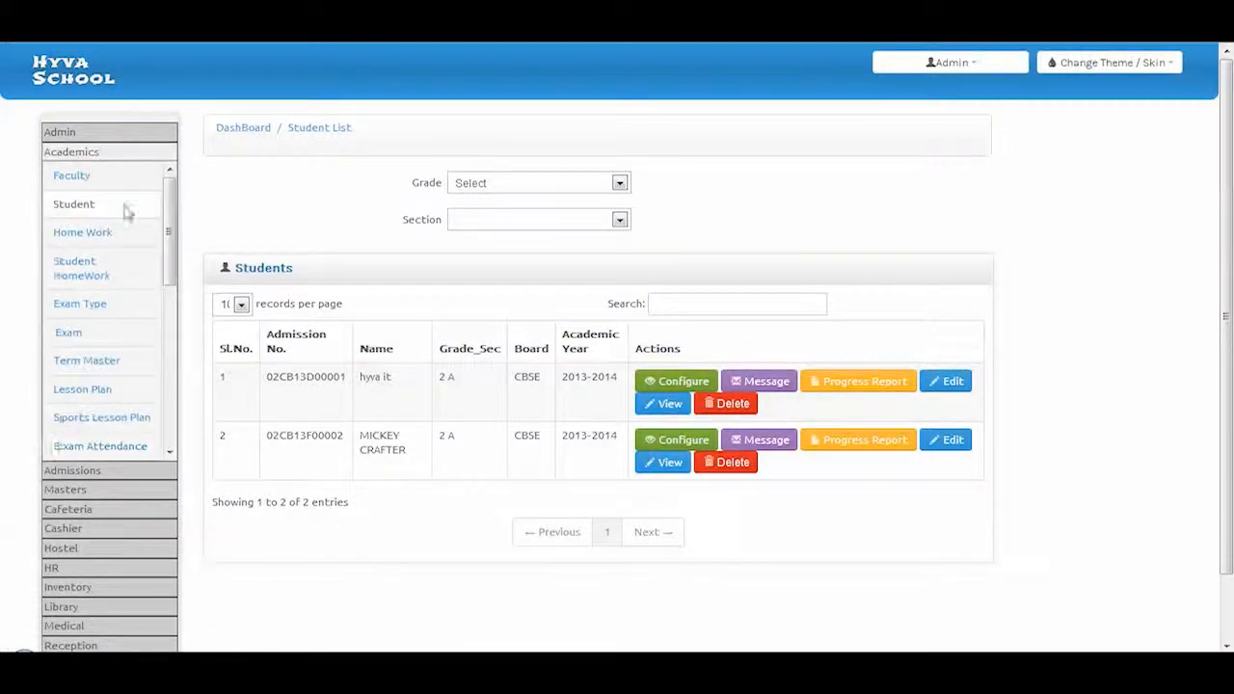
click(96, 236)
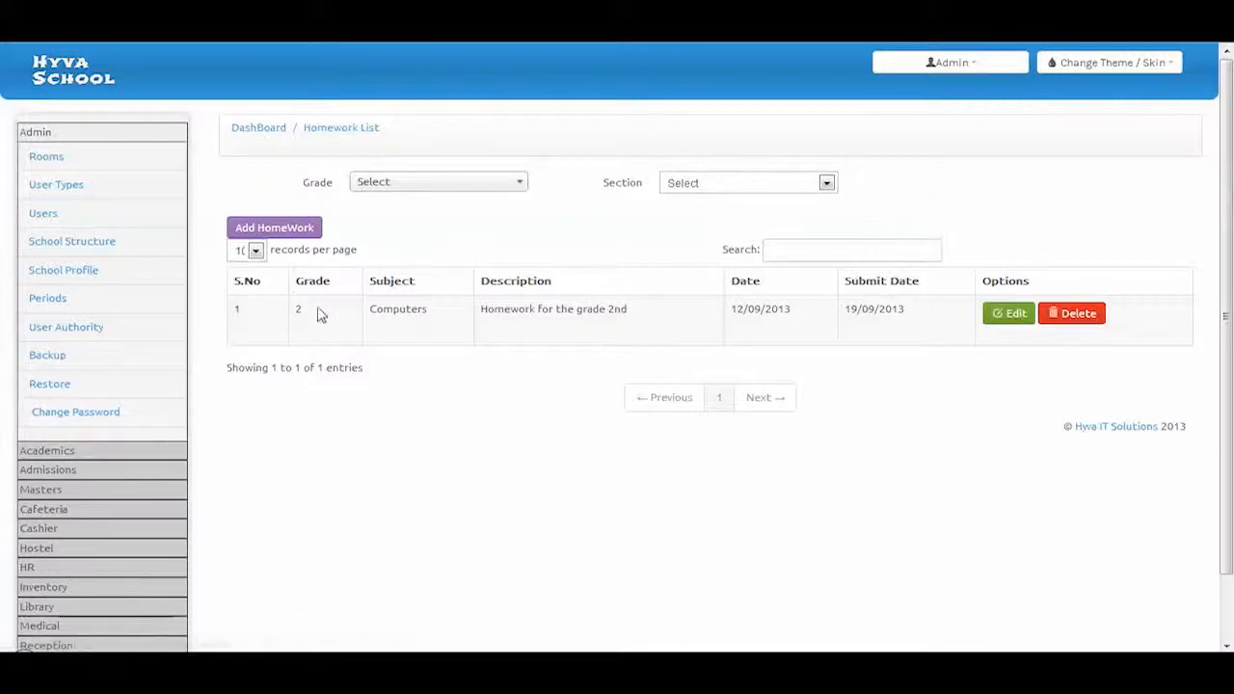
click(286, 230)
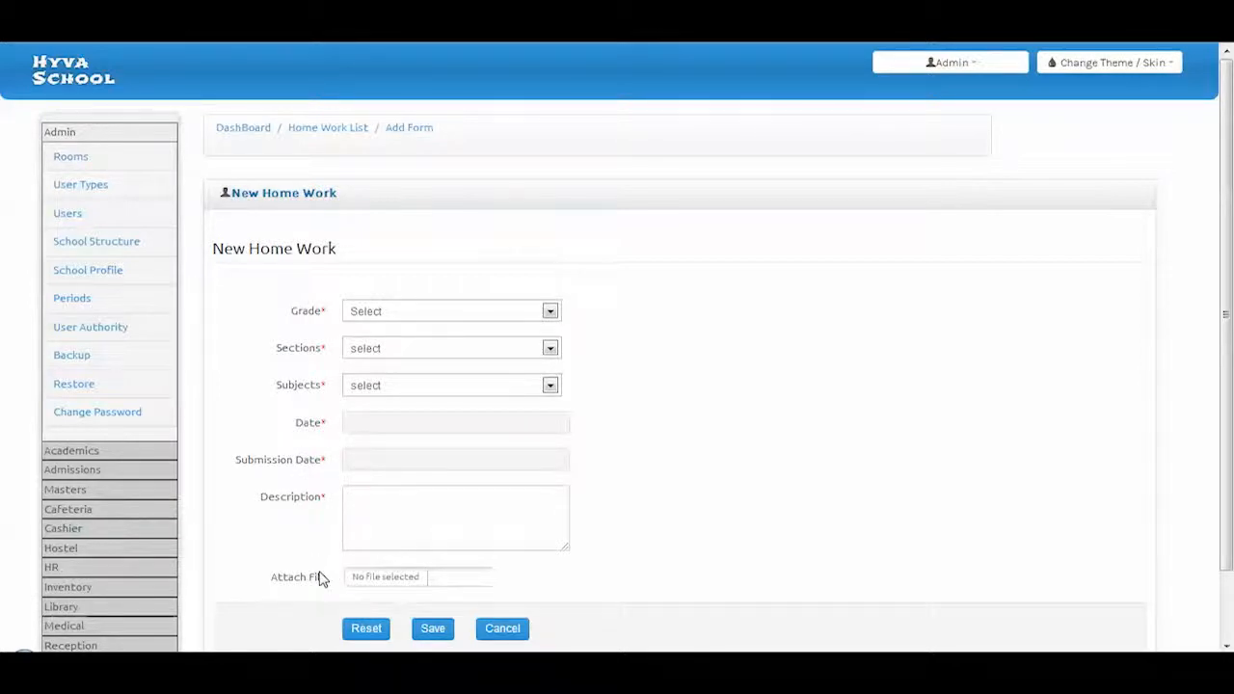
Open the Student HomeWork list, then the Exam Type list
click(73, 460)
click(88, 273)
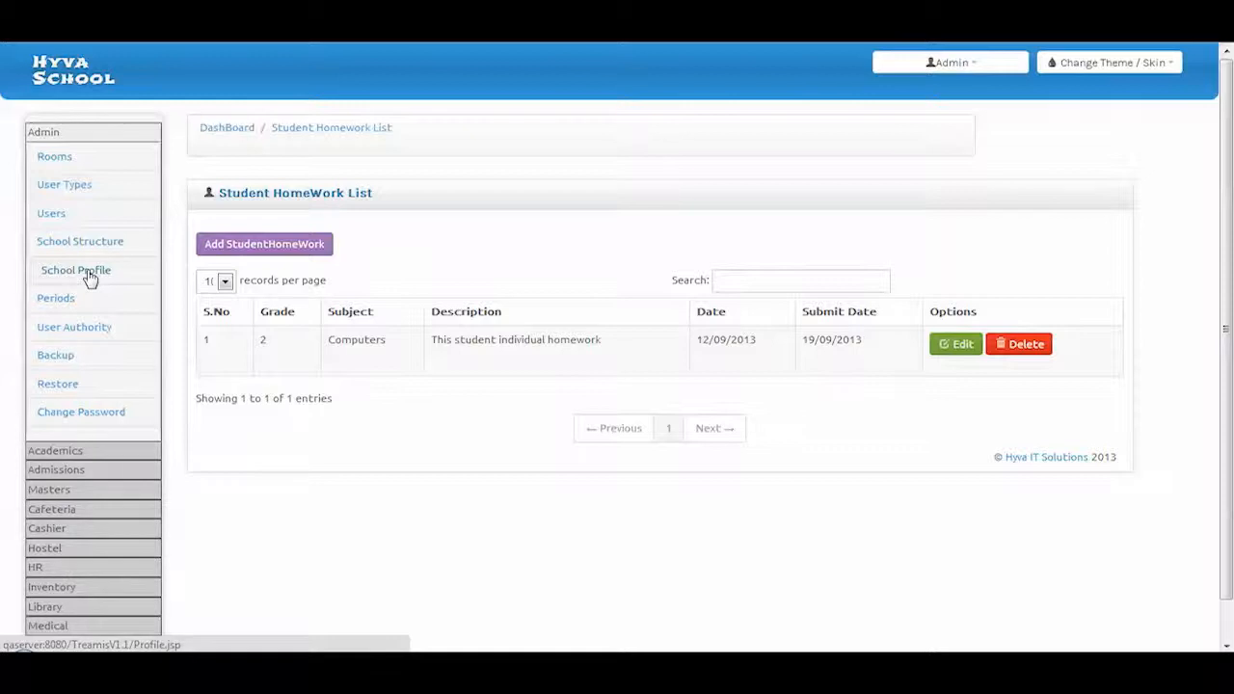
click(59, 450)
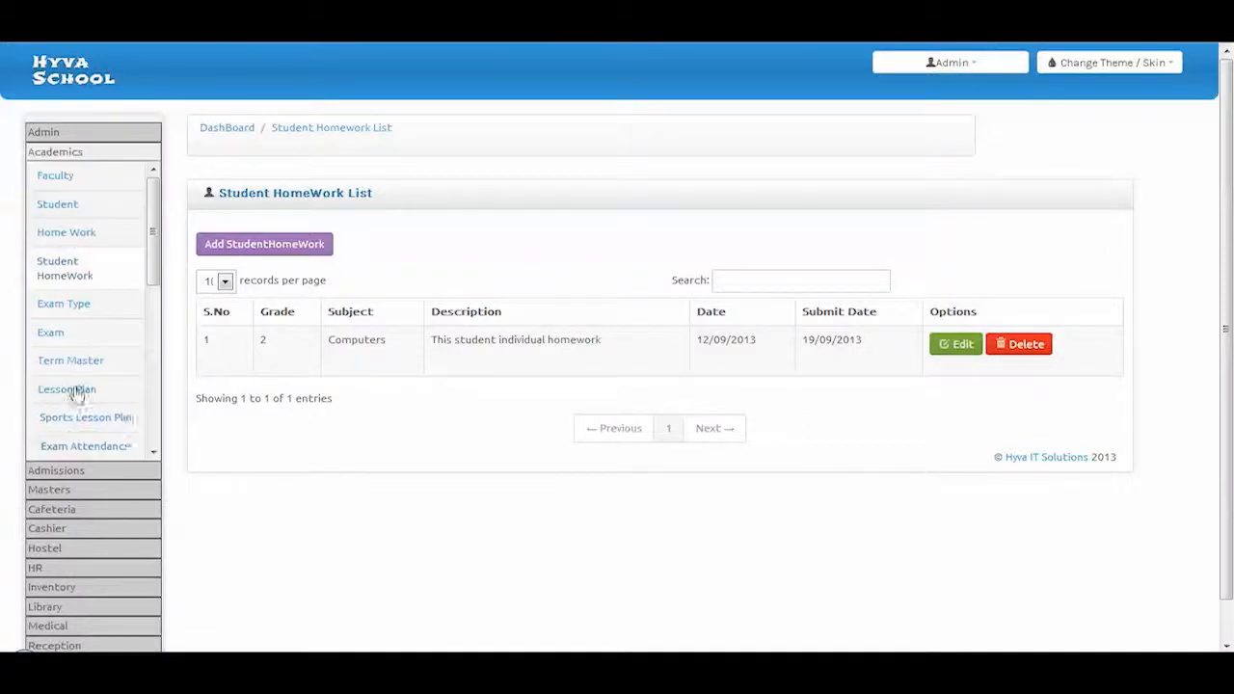
click(77, 304)
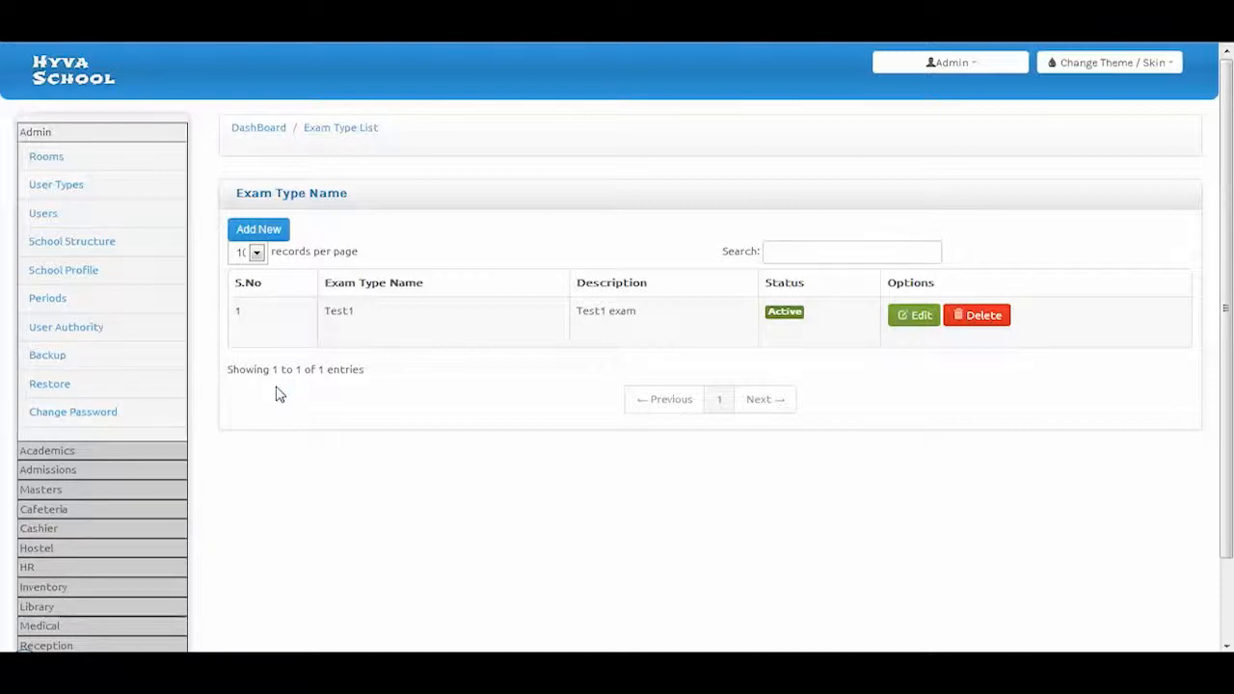
Open the Test1 exam type, then the Test1 exam, for editing
click(906, 322)
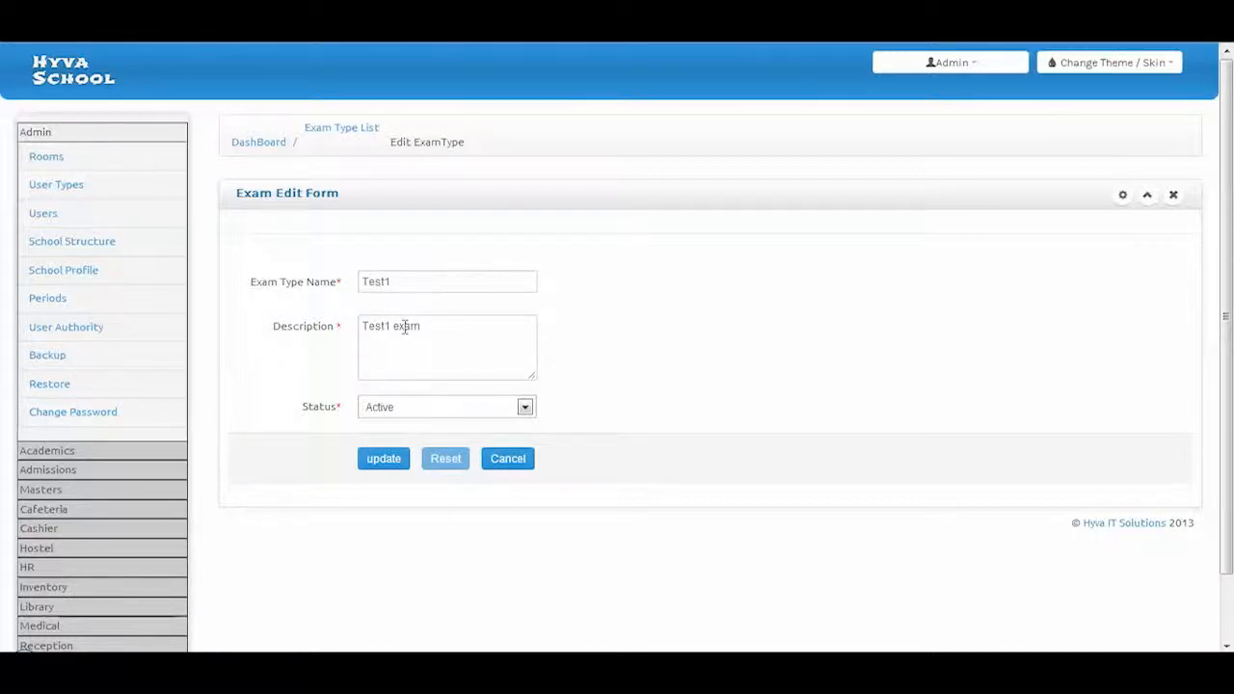
click(74, 451)
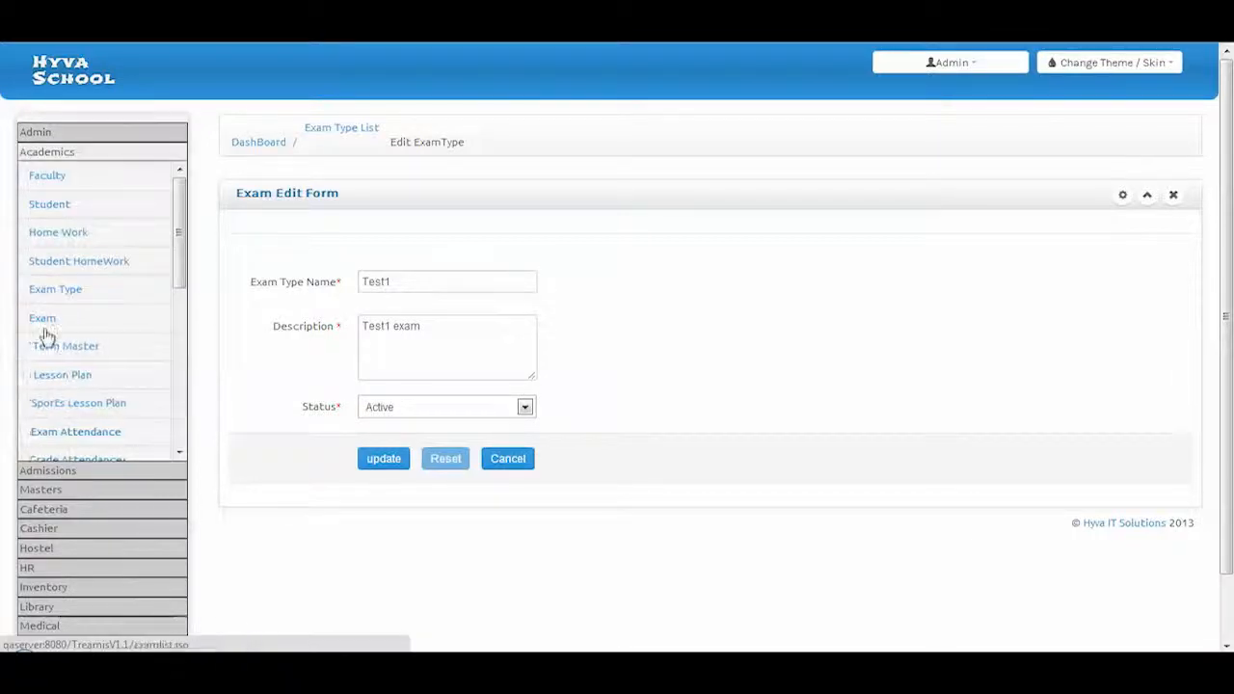
click(44, 321)
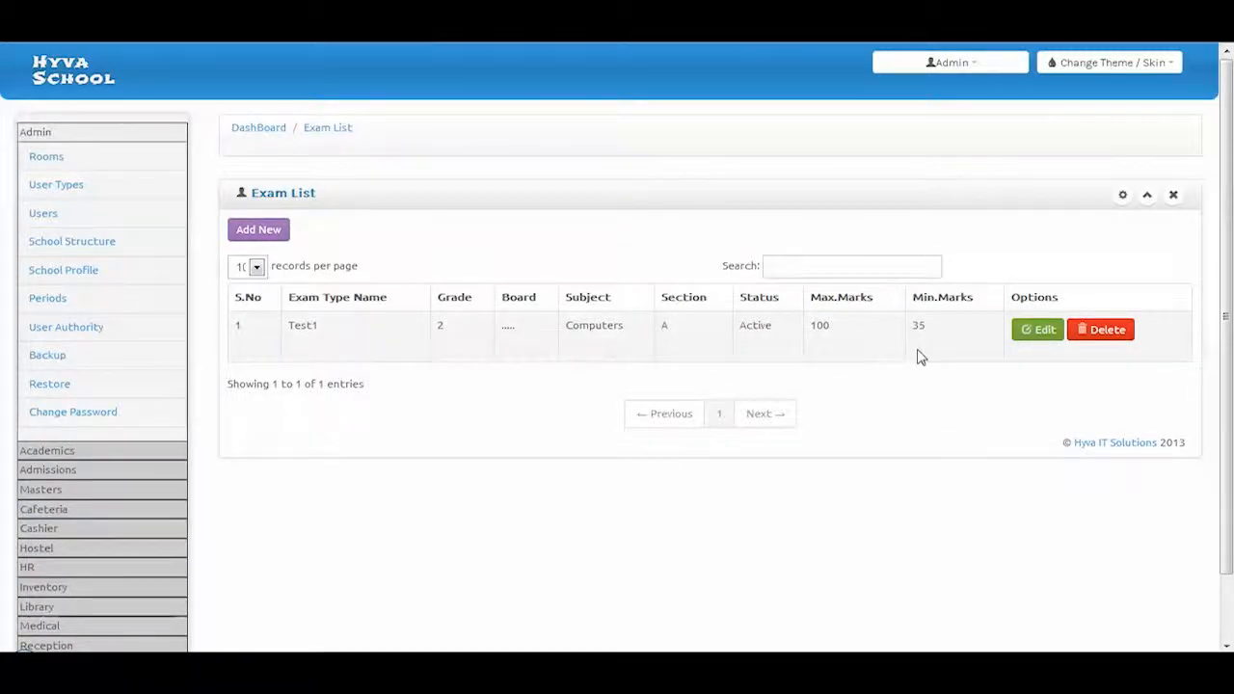
click(1030, 332)
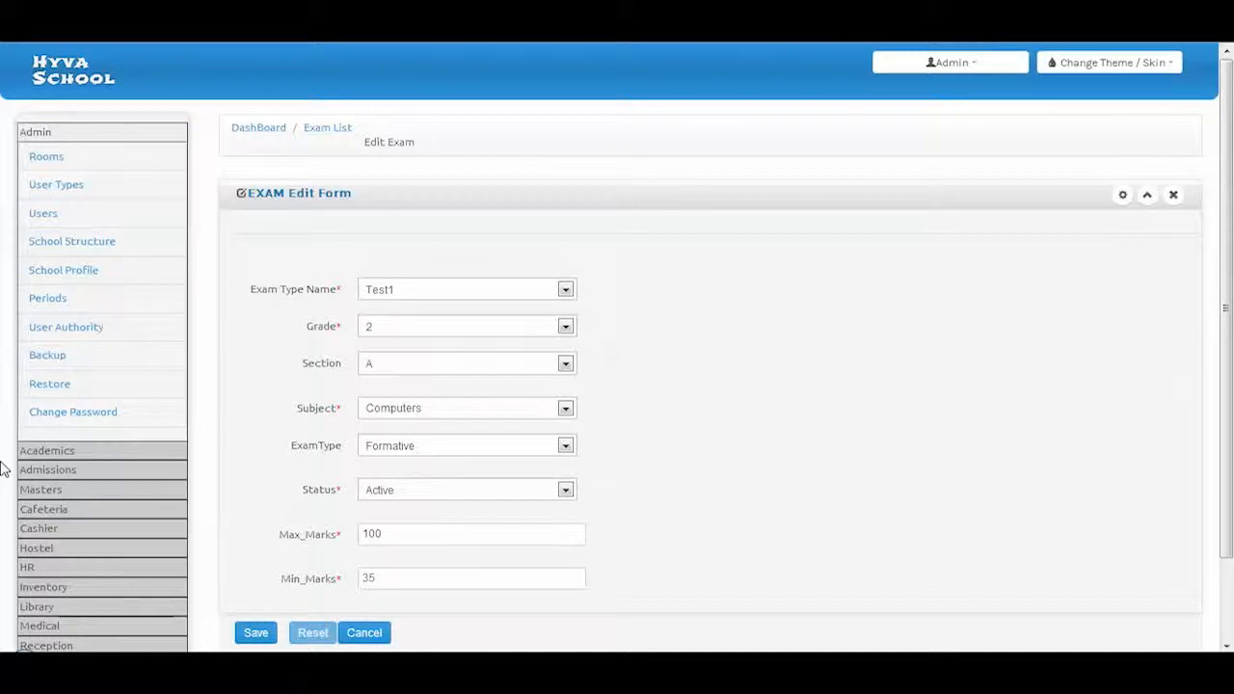
Open the Term1 term plan for editing, then the Lesson Plan List
click(29, 452)
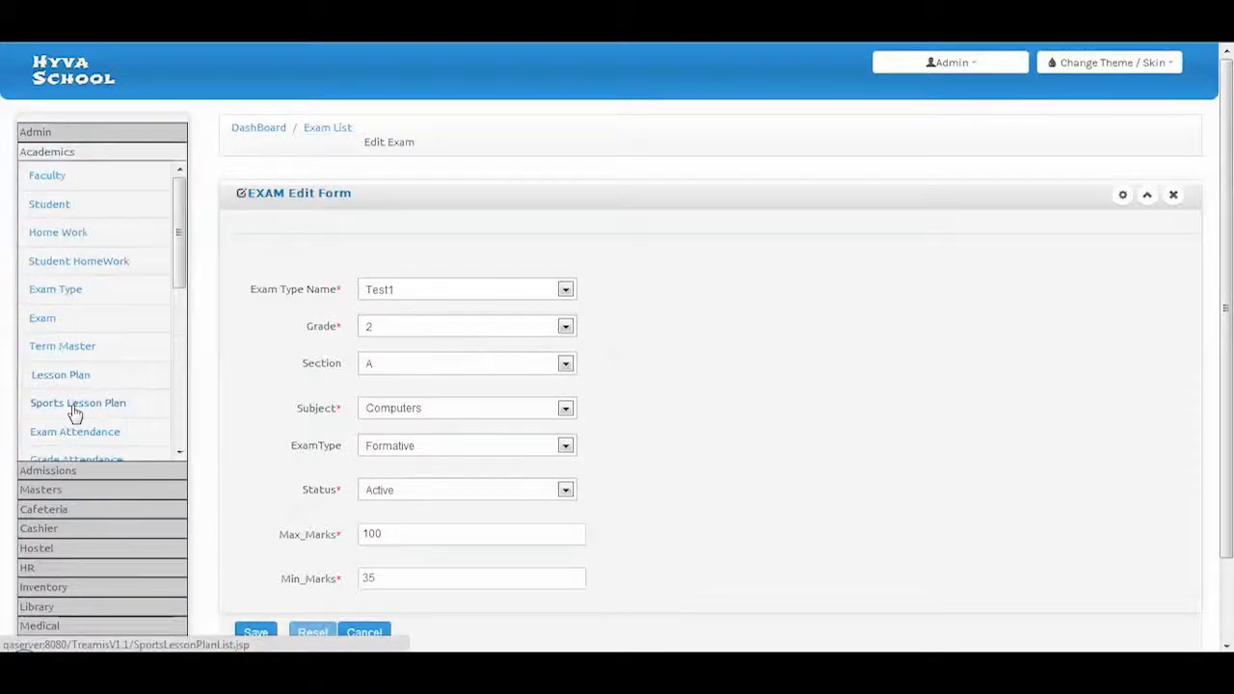
click(77, 348)
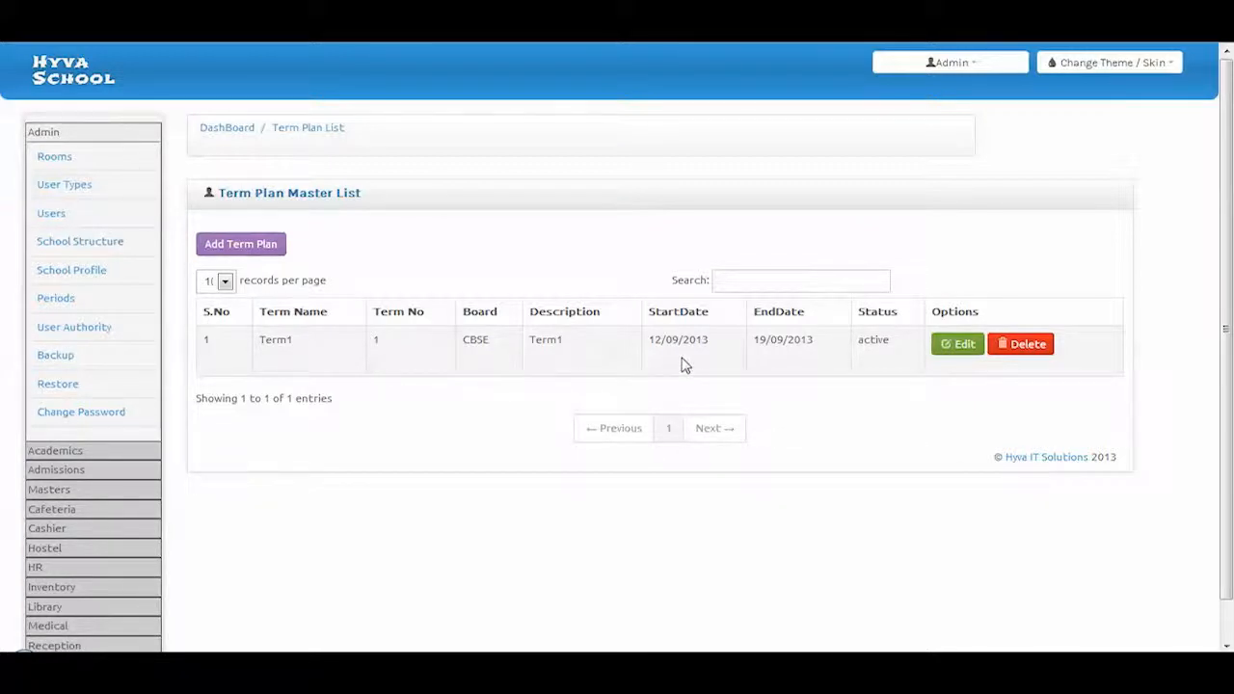
click(964, 349)
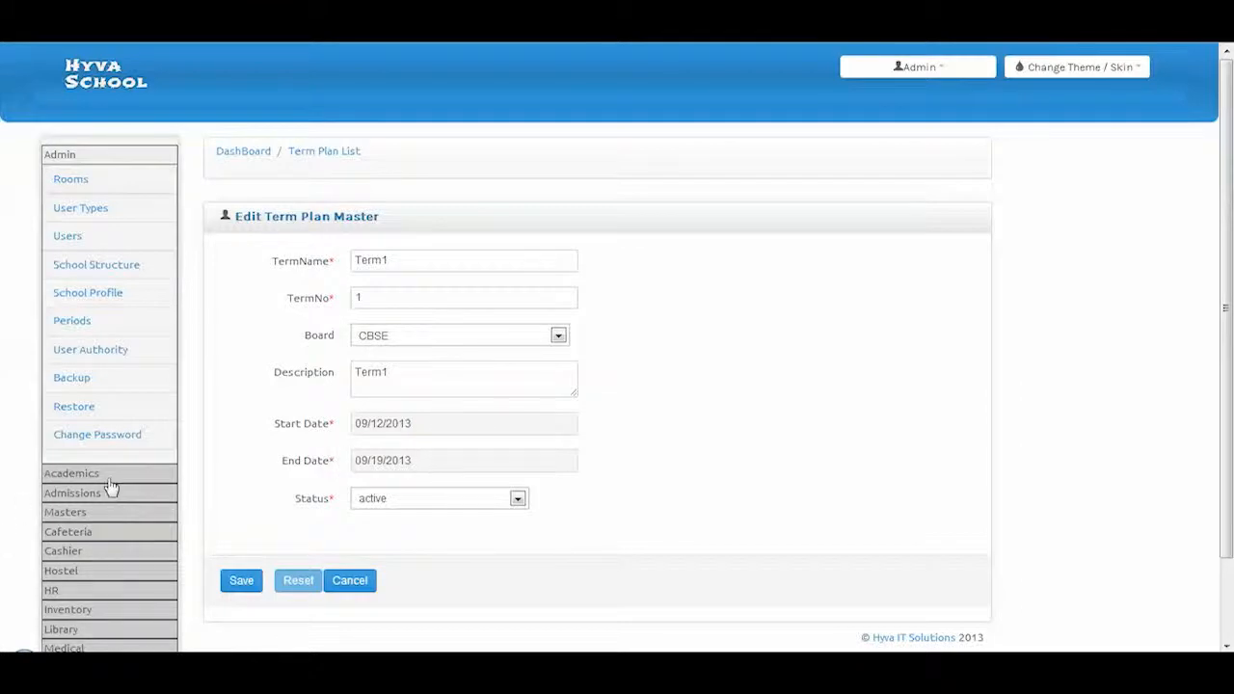
click(64, 475)
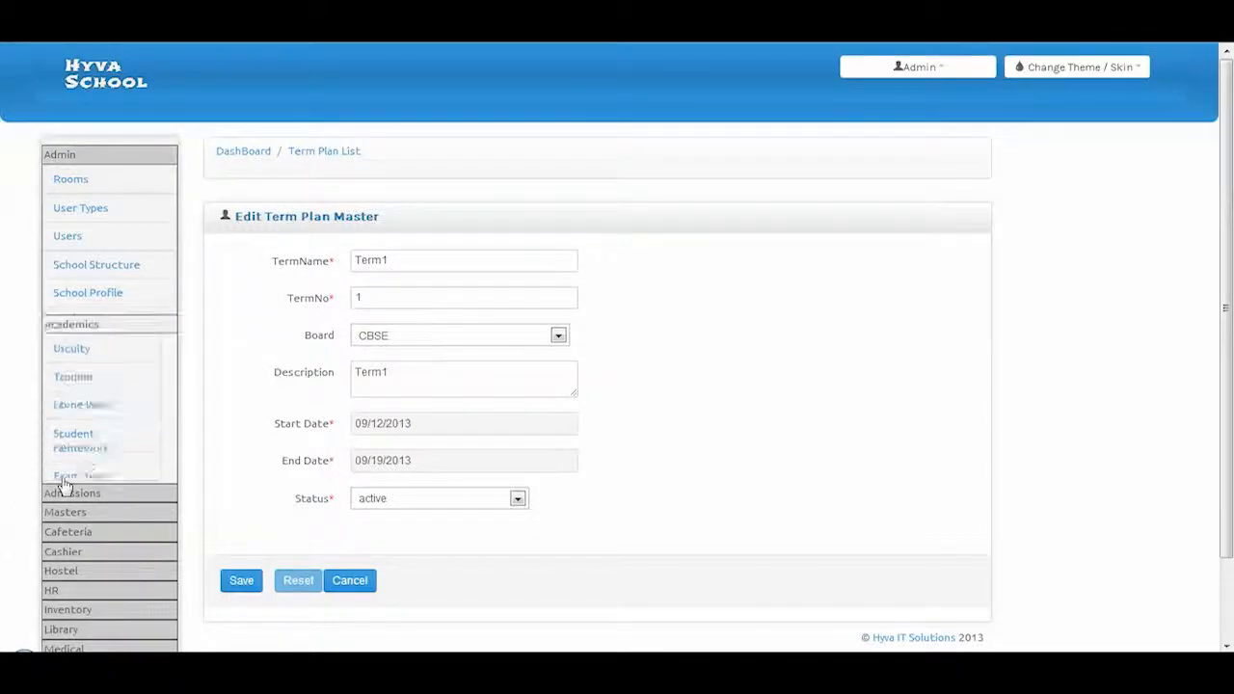
click(86, 414)
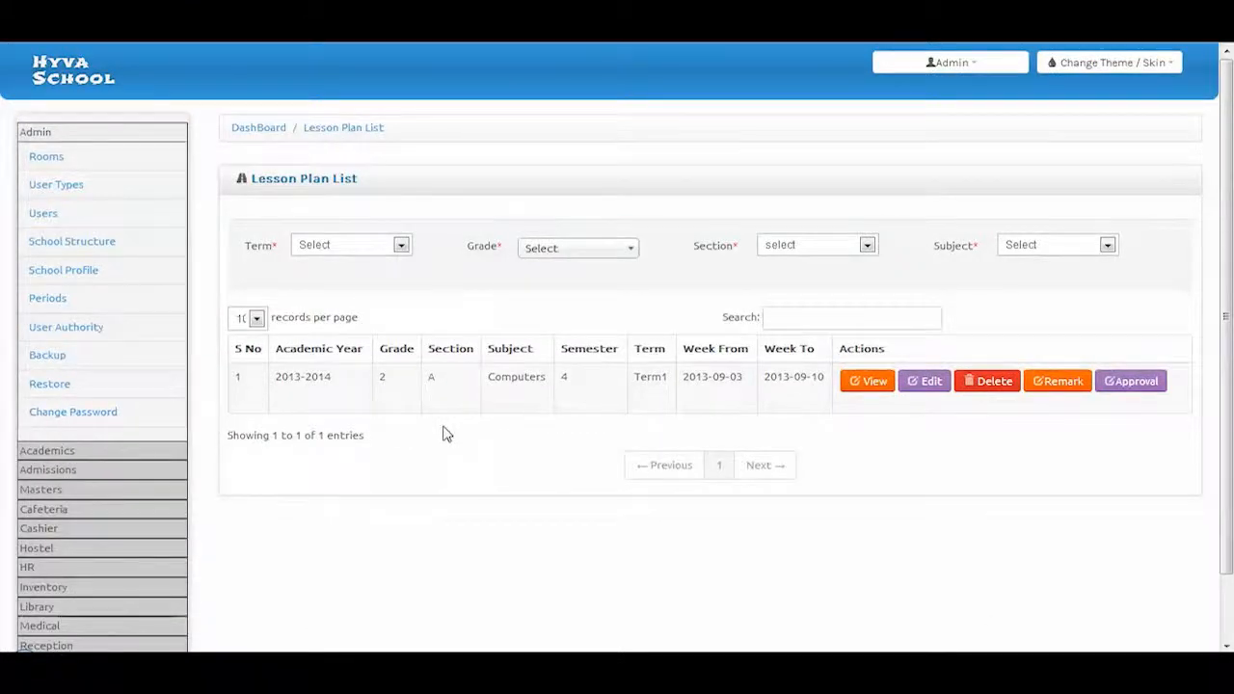
Open the Grade 2 A Computers Term1 lesson plan for editing and scroll through the whole form
click(925, 386)
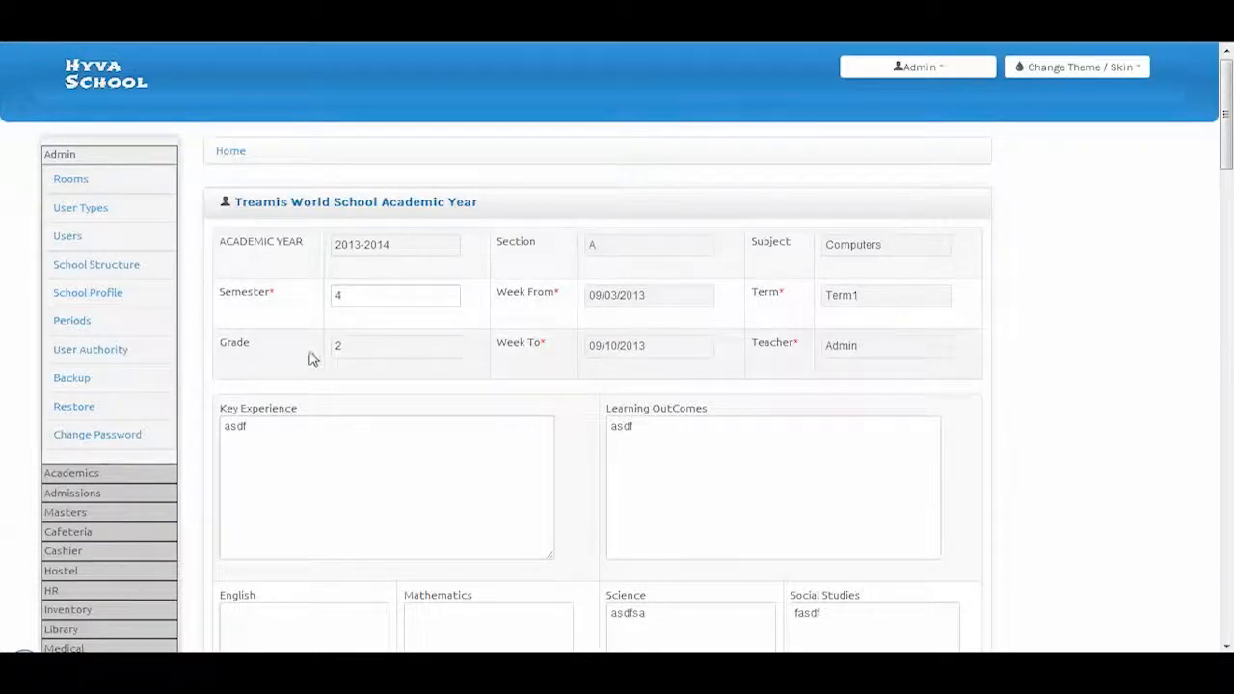
scroll(311, 366, down, 1)
scroll(315, 379, down, 1)
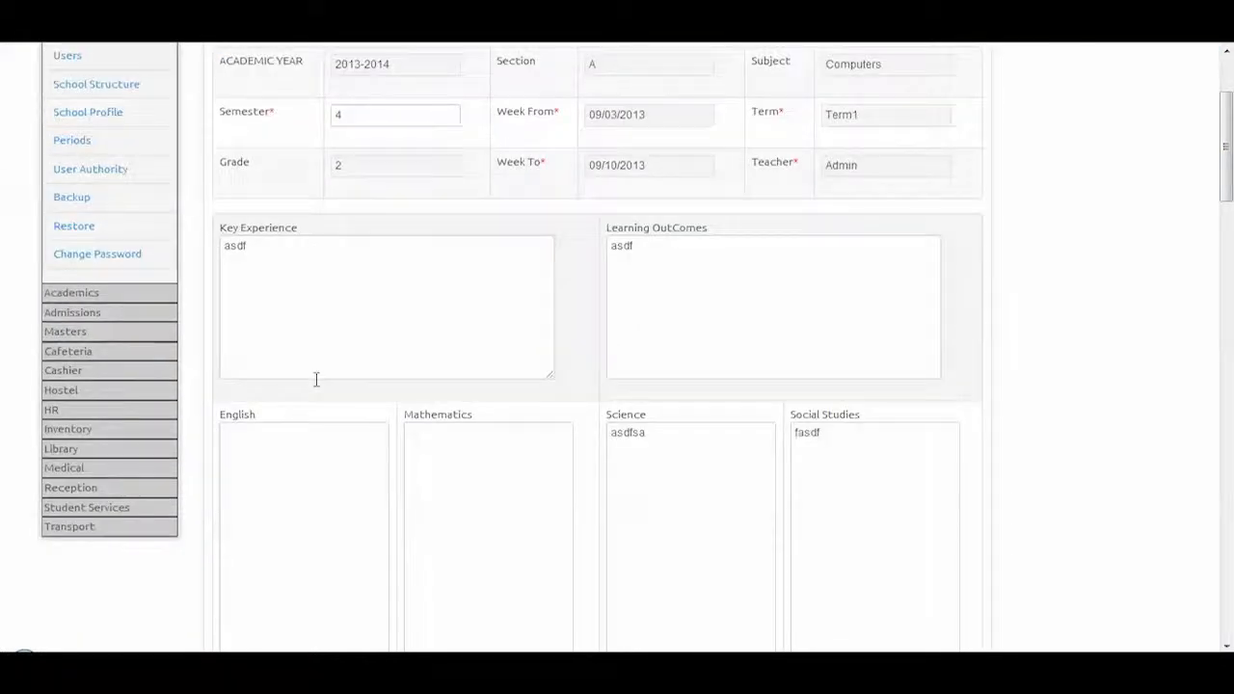
scroll(316, 379, down, 3)
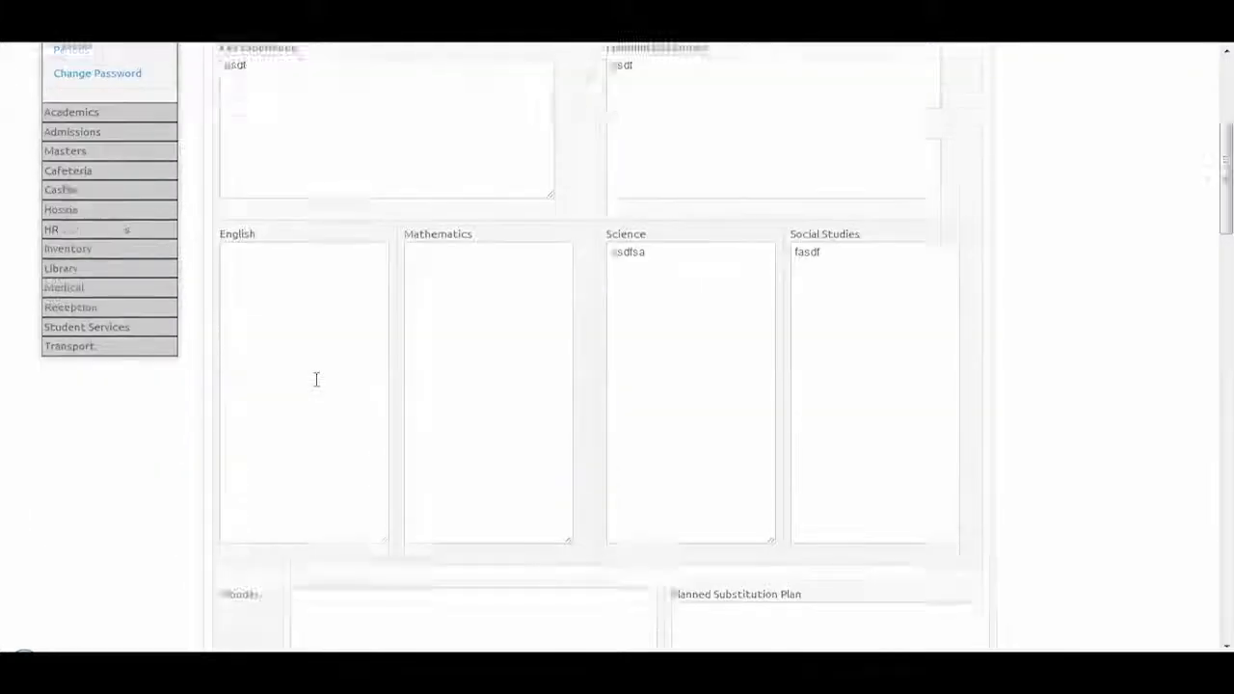
scroll(315, 379, down, 2)
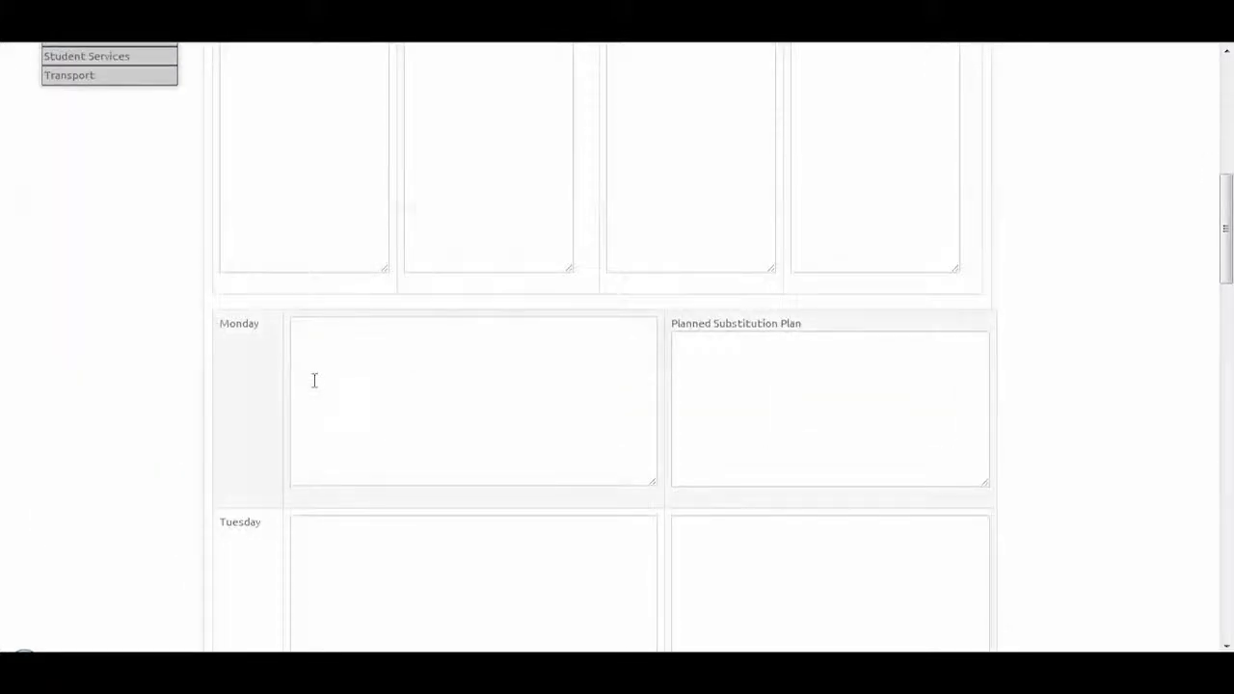
scroll(314, 379, down, 10)
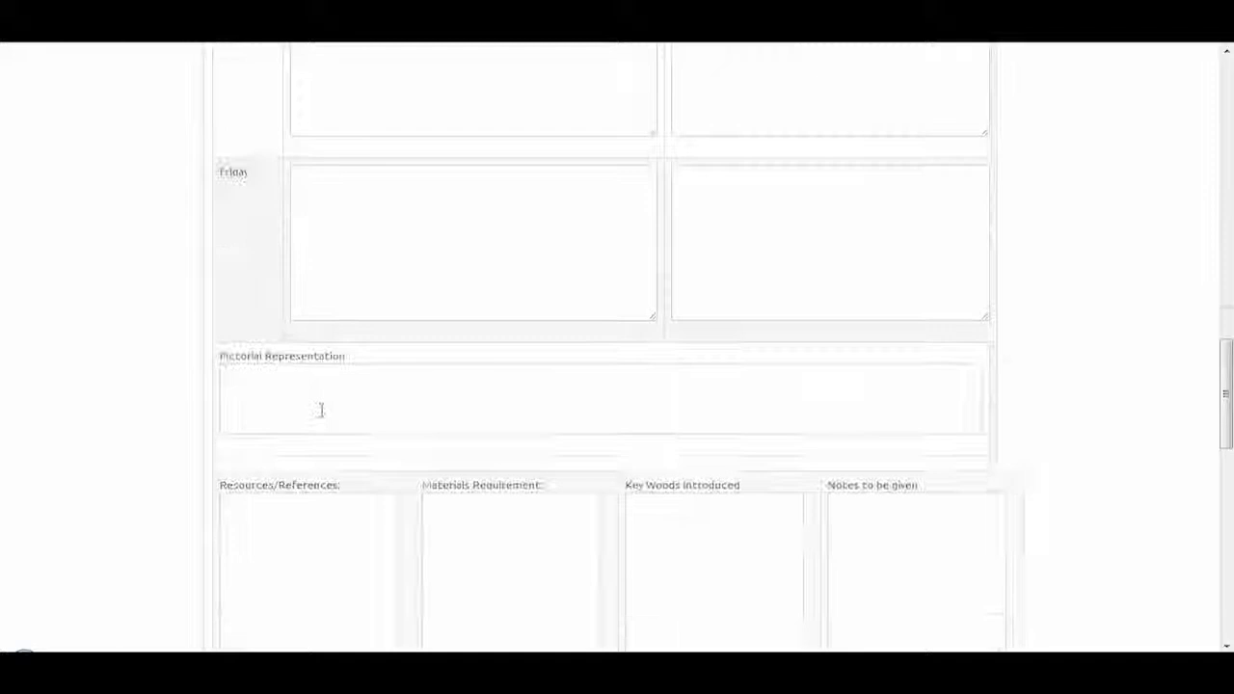
scroll(322, 411, down, 4)
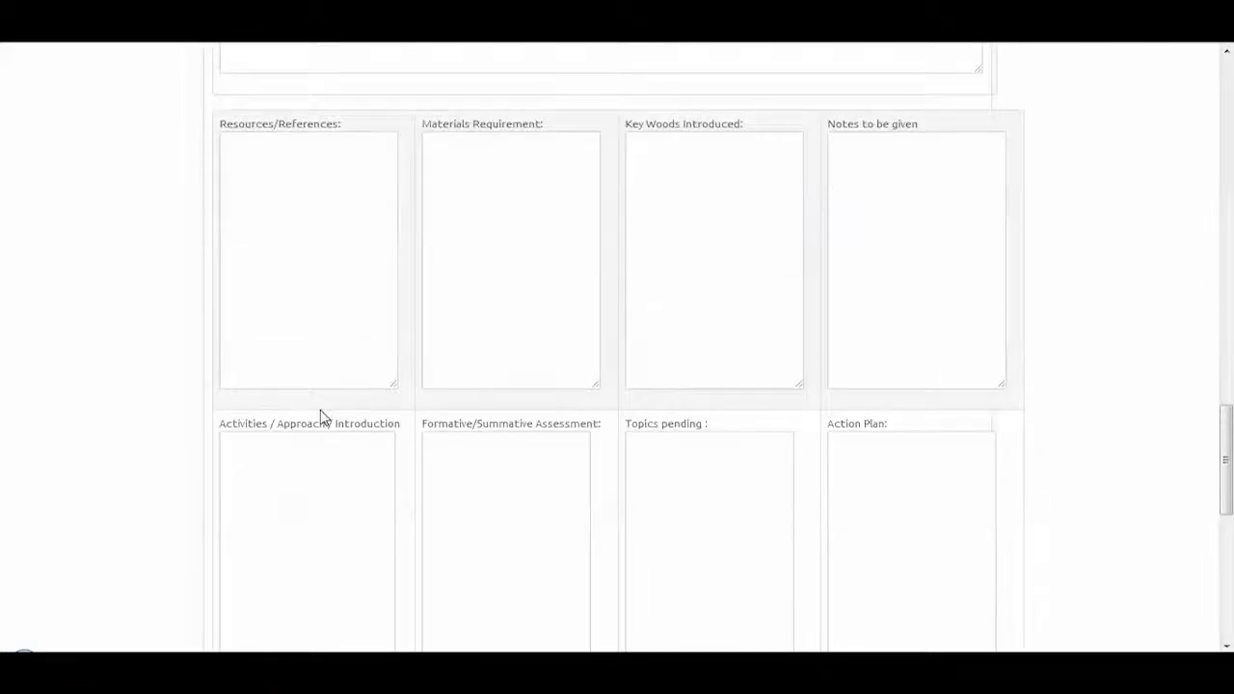
scroll(322, 416, down, 7)
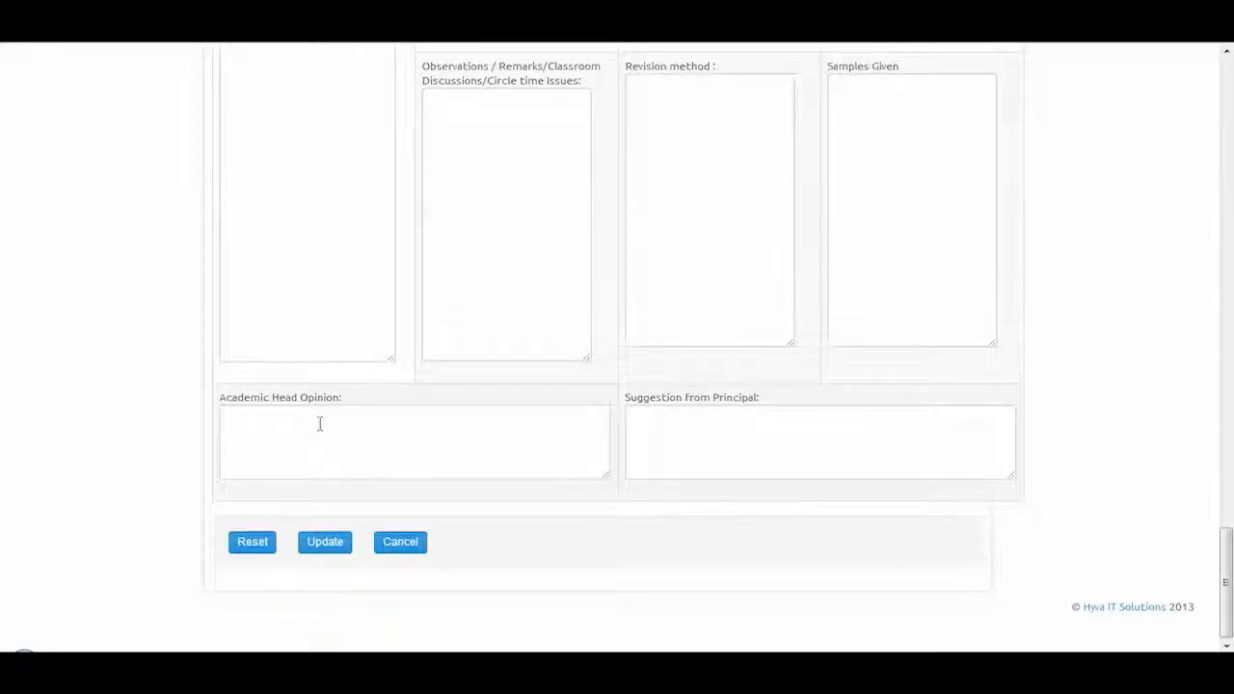
scroll(320, 425, up, 3)
scroll(320, 425, up, 3)
scroll(320, 424, up, 4)
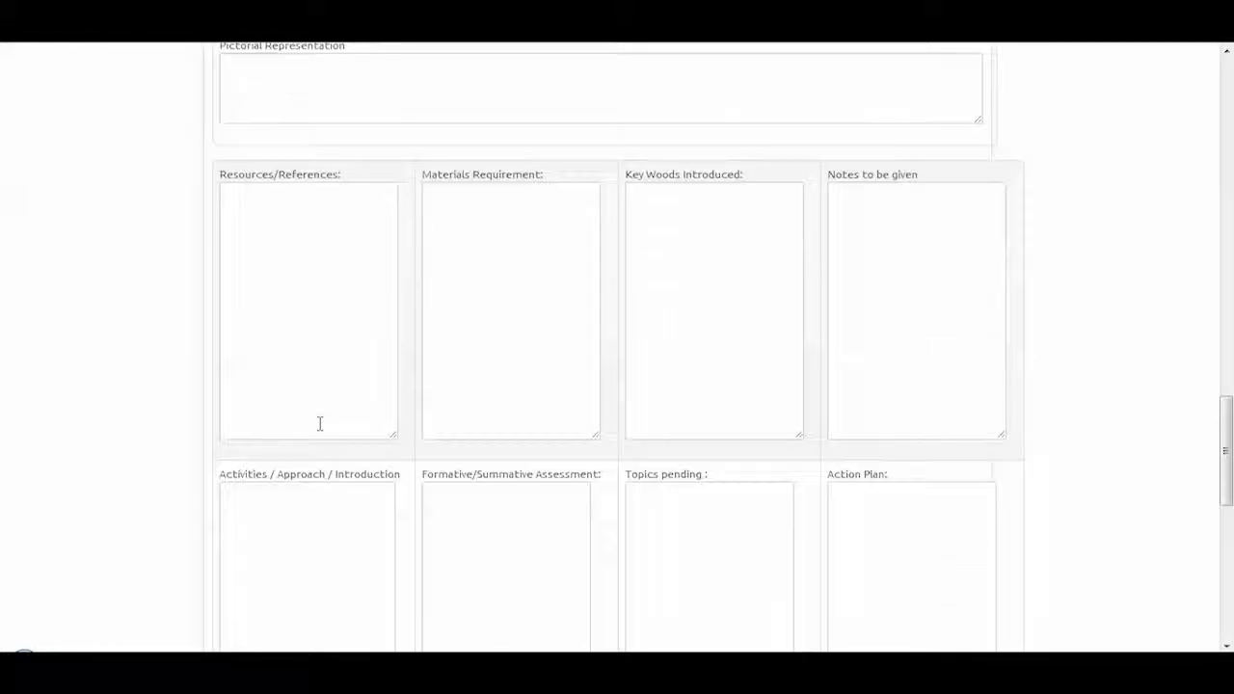
scroll(320, 424, up, 12)
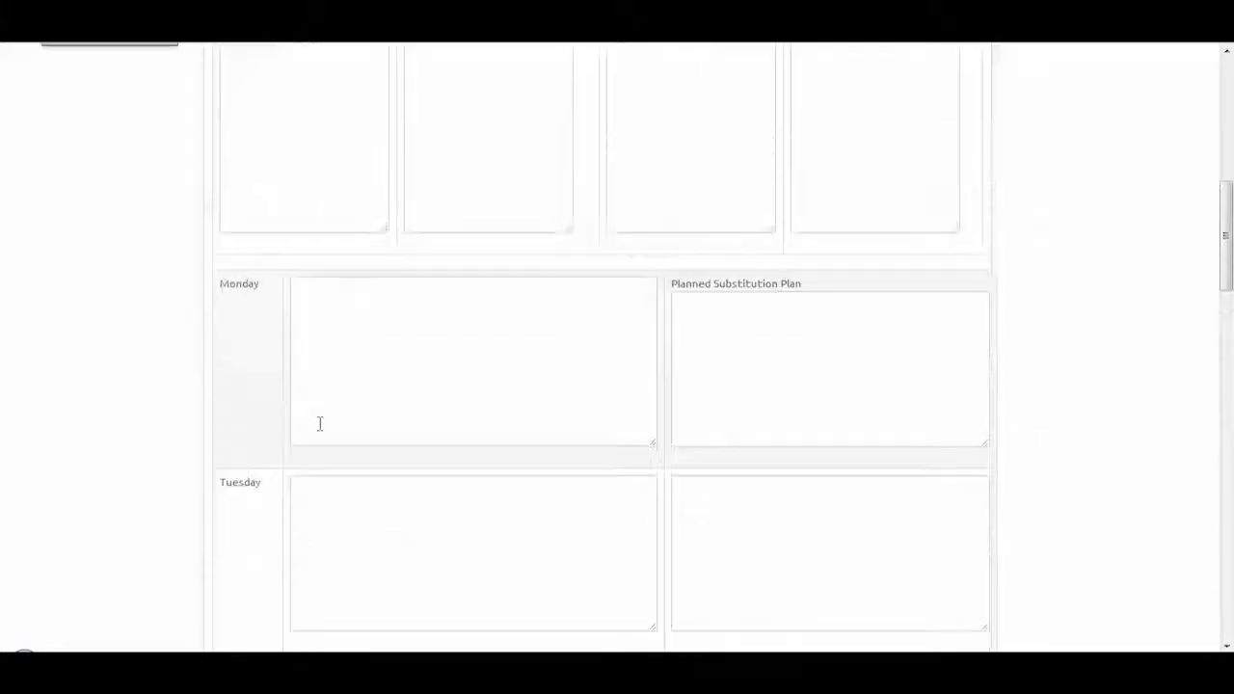
scroll(320, 424, up, 3)
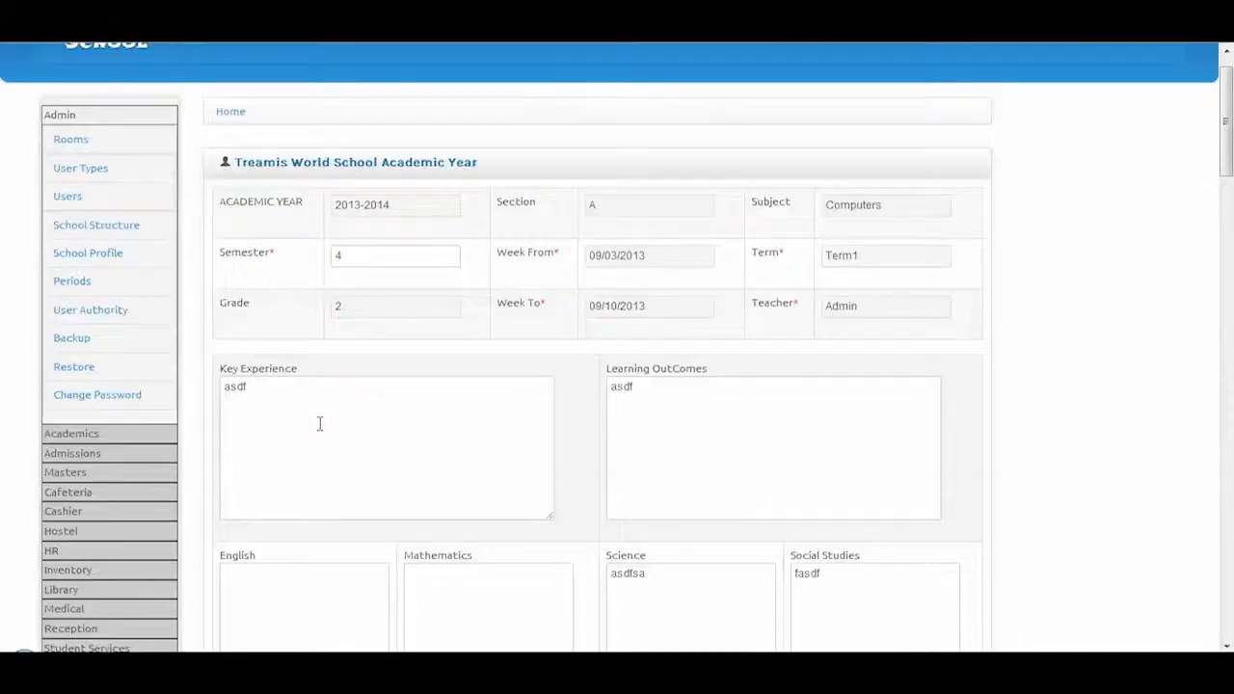
click(97, 441)
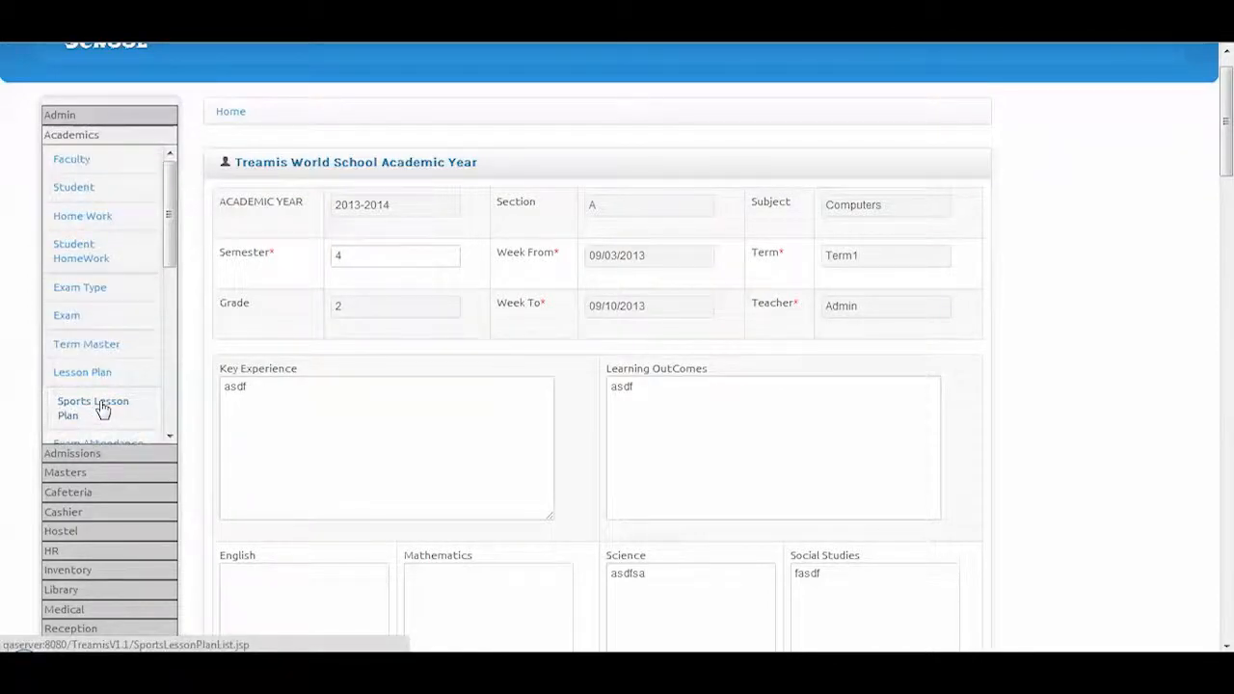
Open the empty Sports Lesson Plan List and start a new sports lesson plan
click(103, 410)
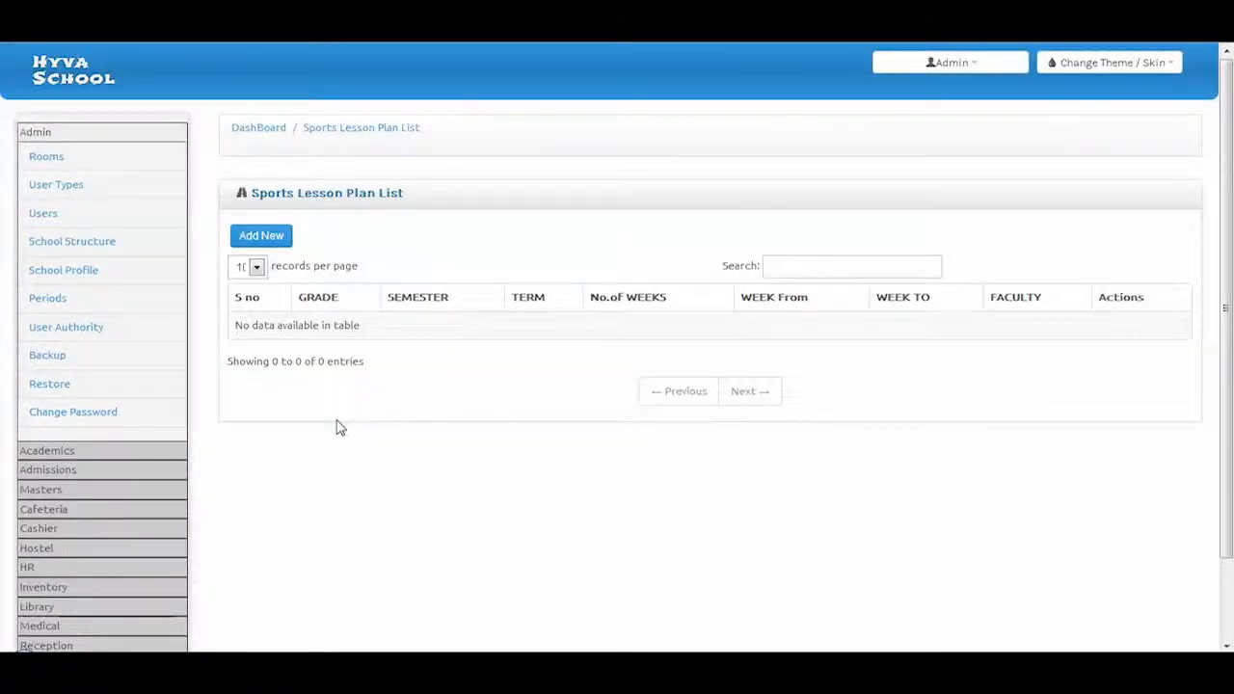
click(276, 245)
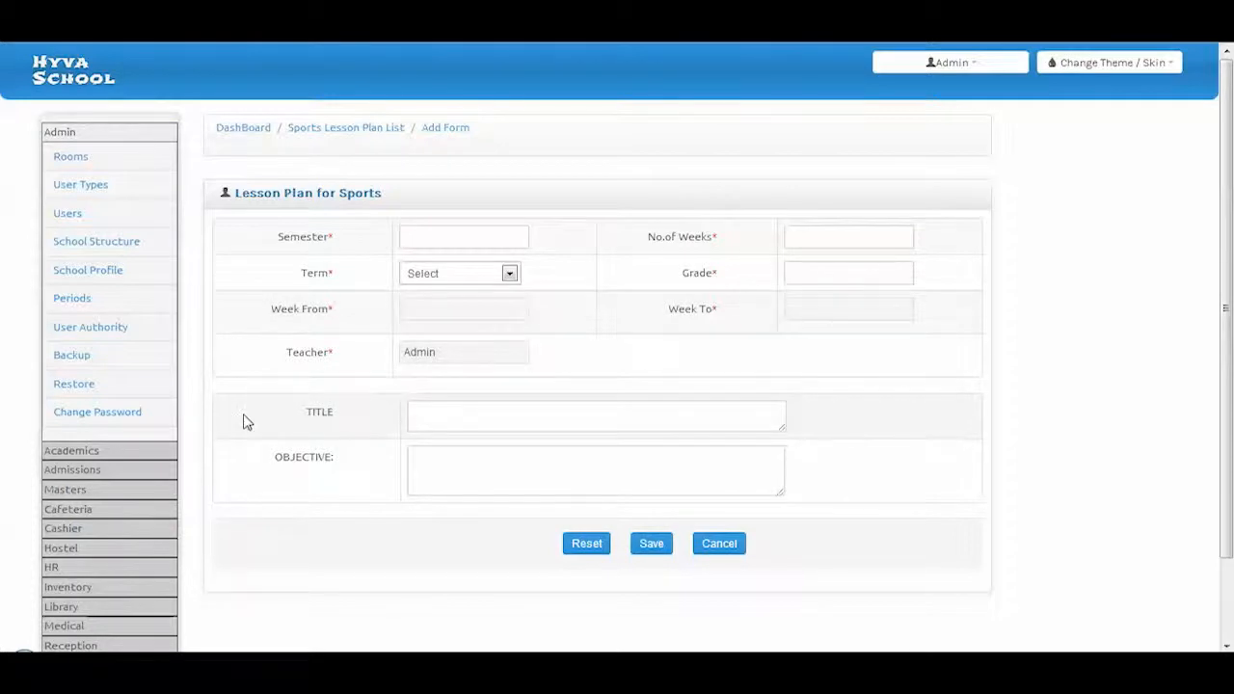
click(77, 450)
scroll(87, 448, down, 3)
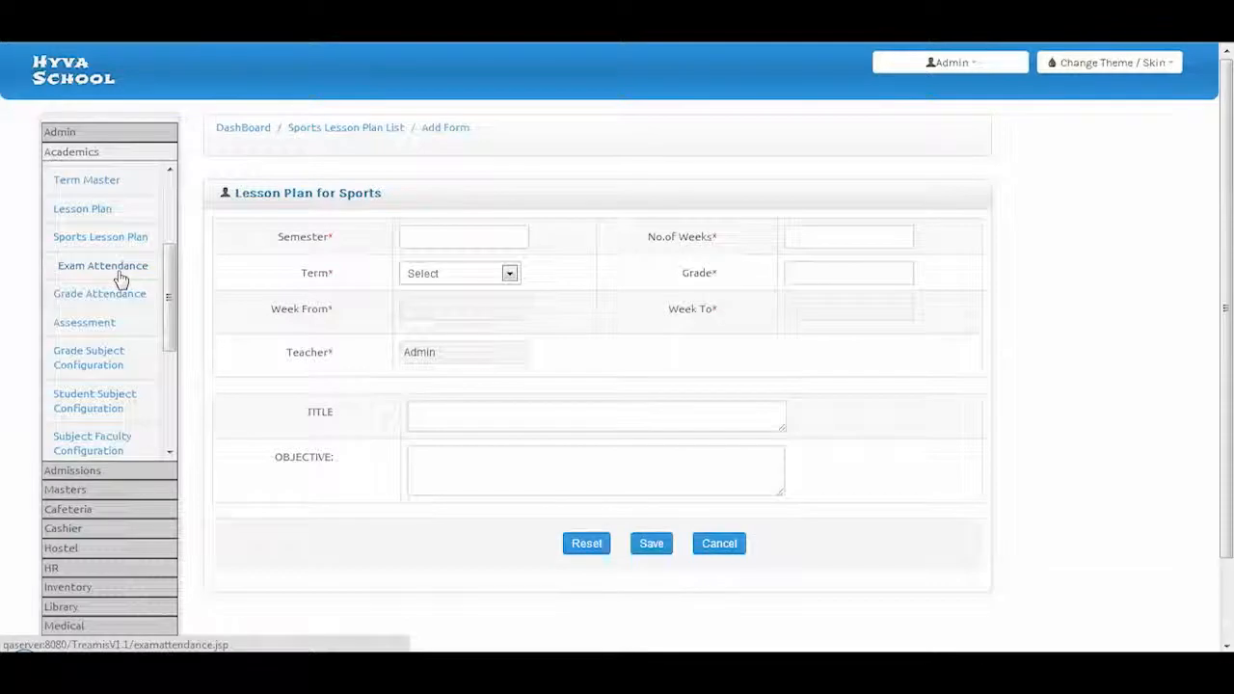
Load Grade 2, Section A, Test1, Computers exam attendance and mark the student as attending
click(108, 266)
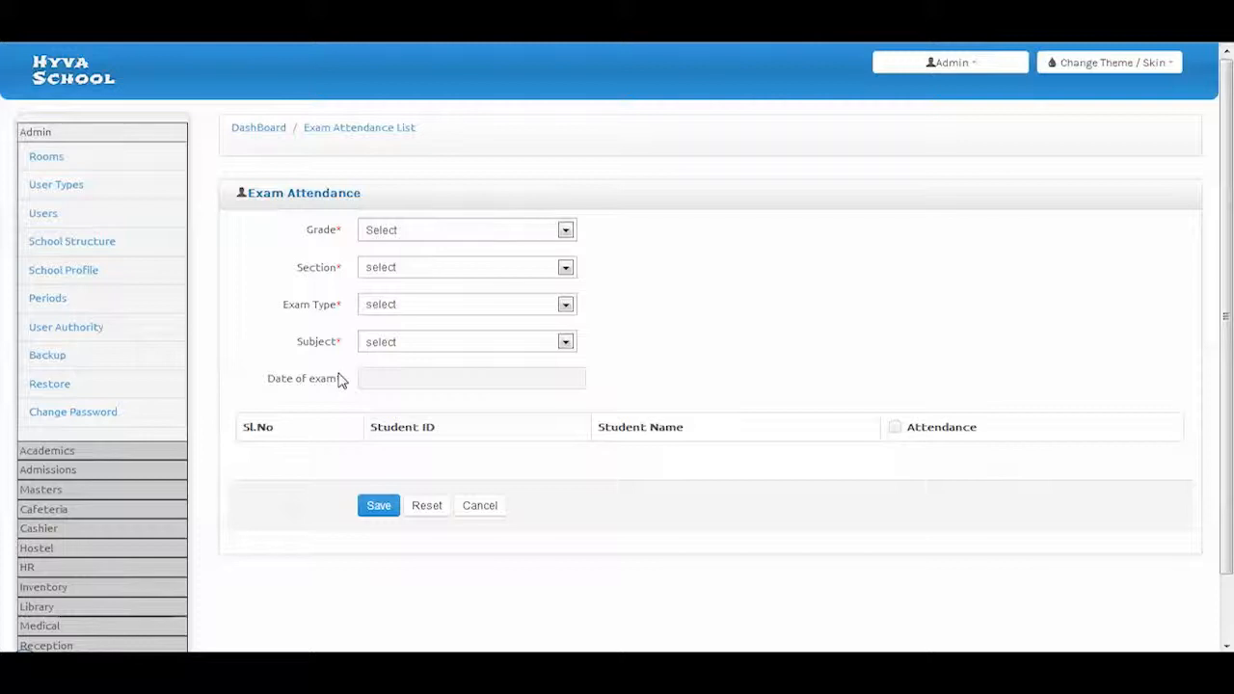
click(408, 239)
click(399, 261)
click(396, 269)
click(391, 299)
click(391, 307)
click(391, 335)
click(391, 343)
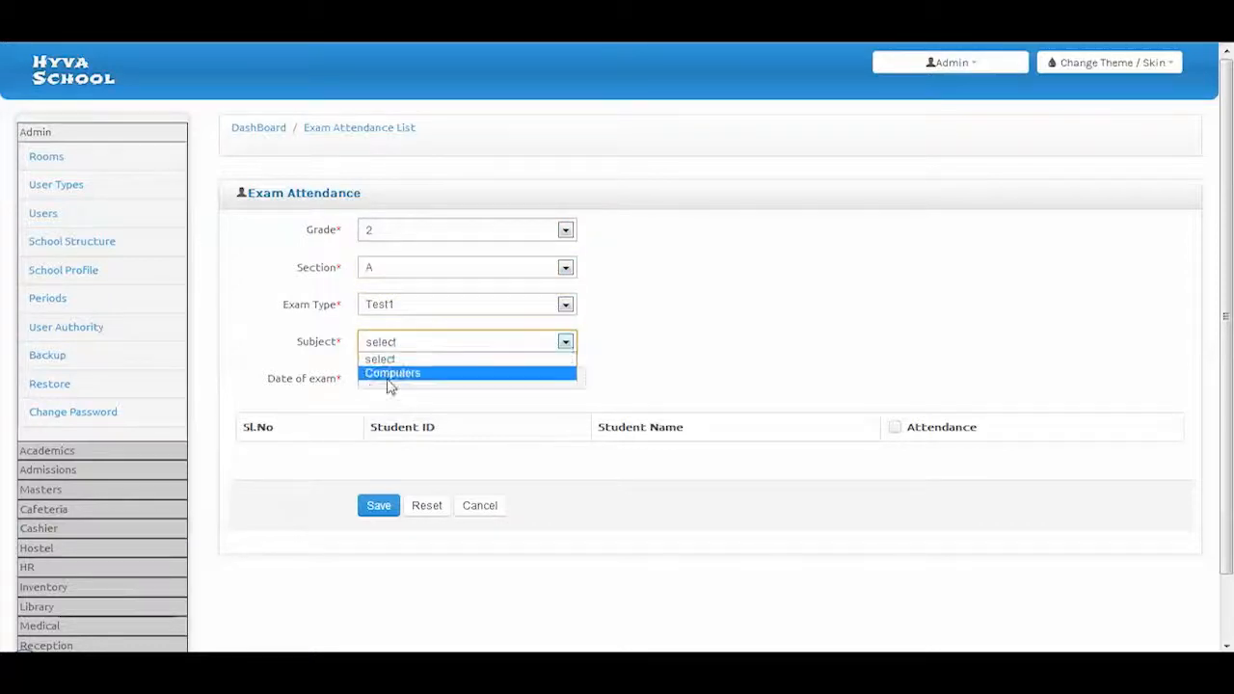
click(391, 373)
click(377, 535)
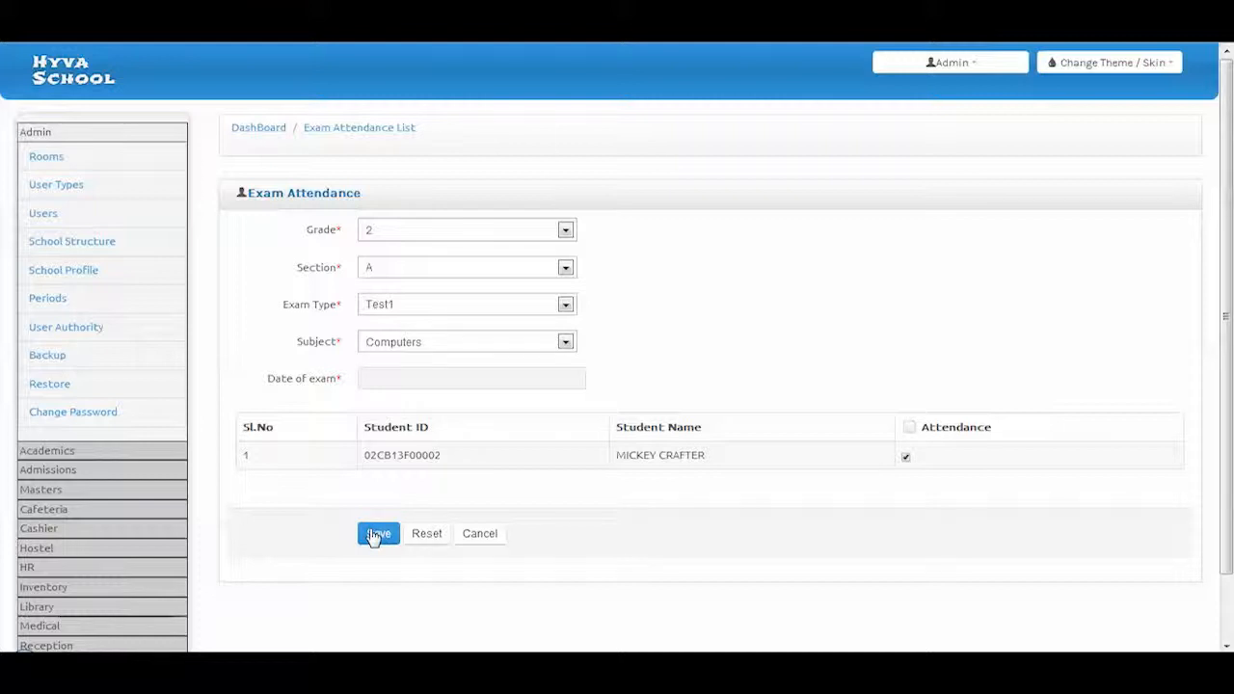
Go to the Grade Attendance page
click(58, 453)
scroll(57, 405, down, 5)
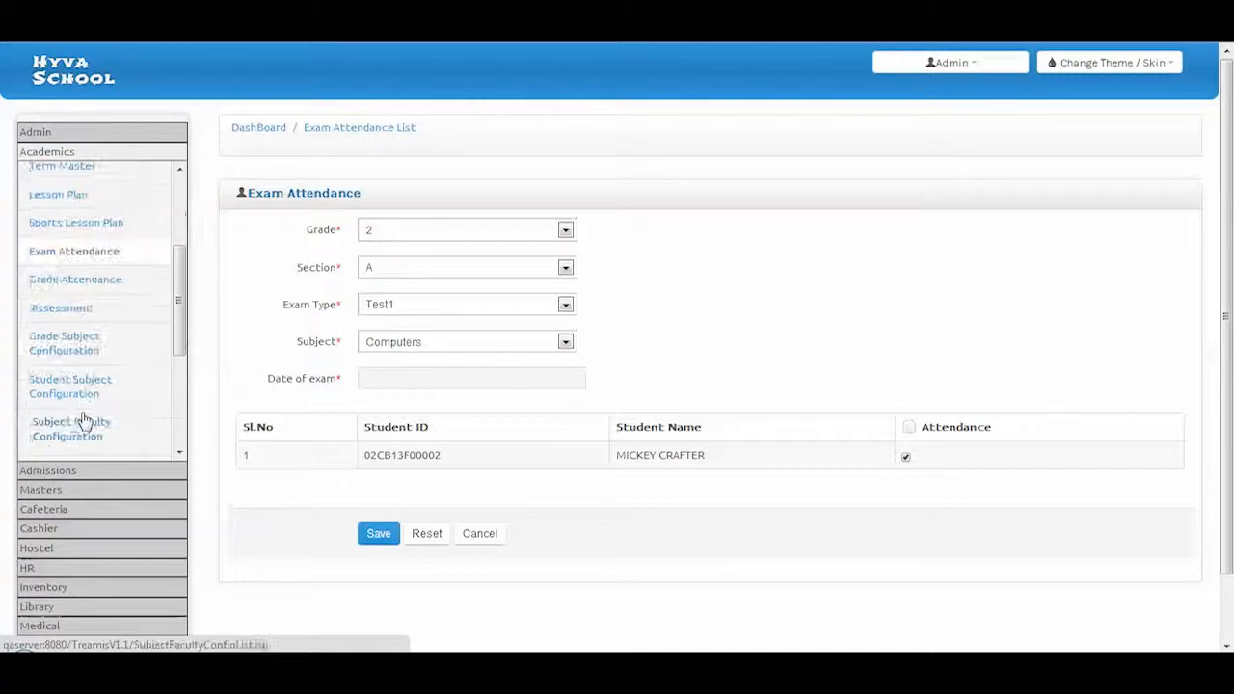
click(89, 289)
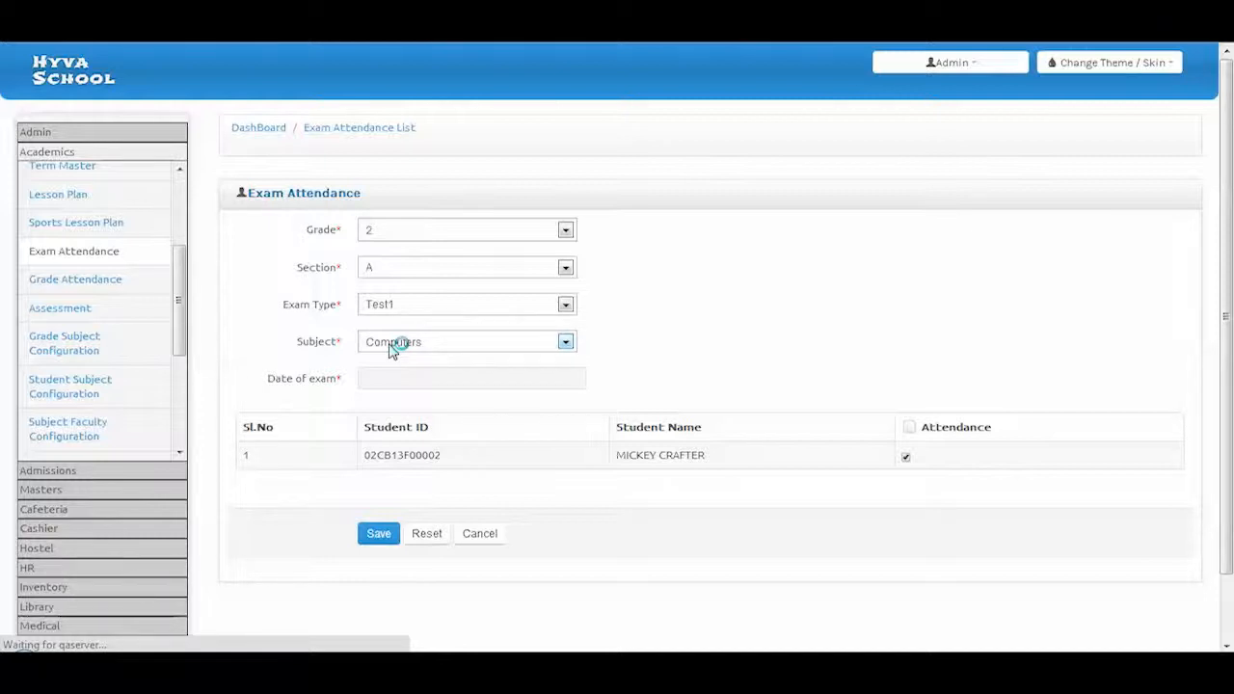
View the Assessment page, then open the Exam Result list
click(73, 308)
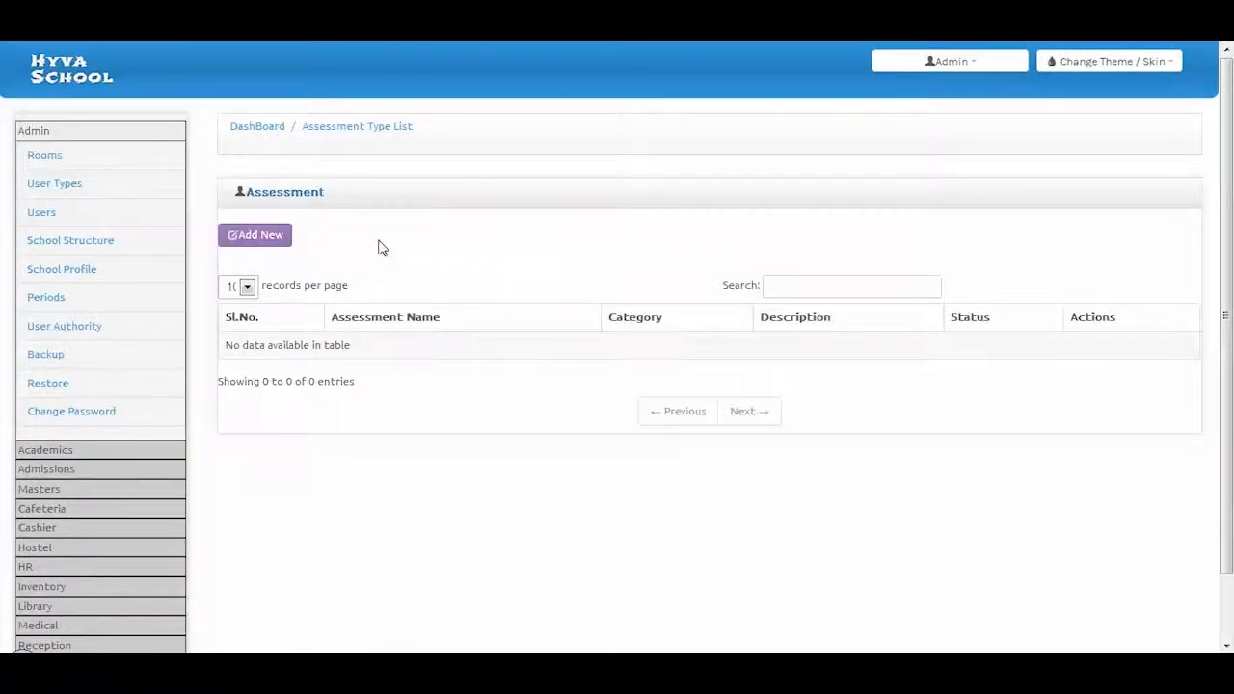
click(66, 473)
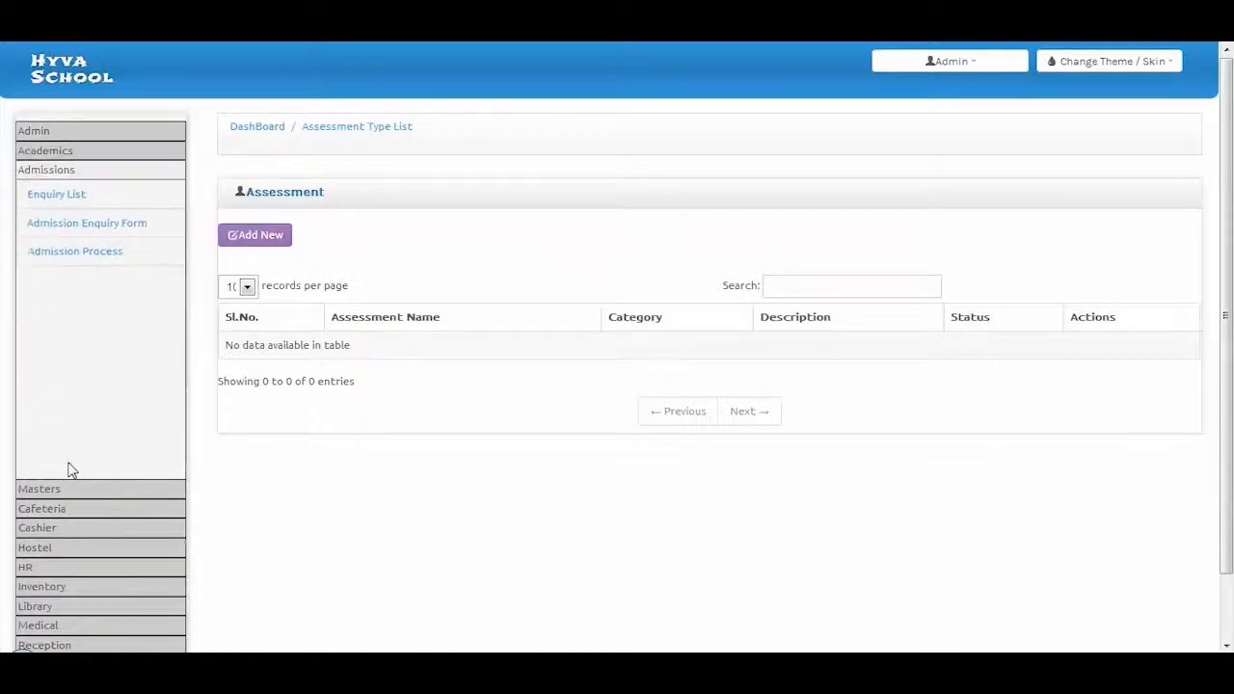
click(51, 151)
scroll(58, 324, down, 2)
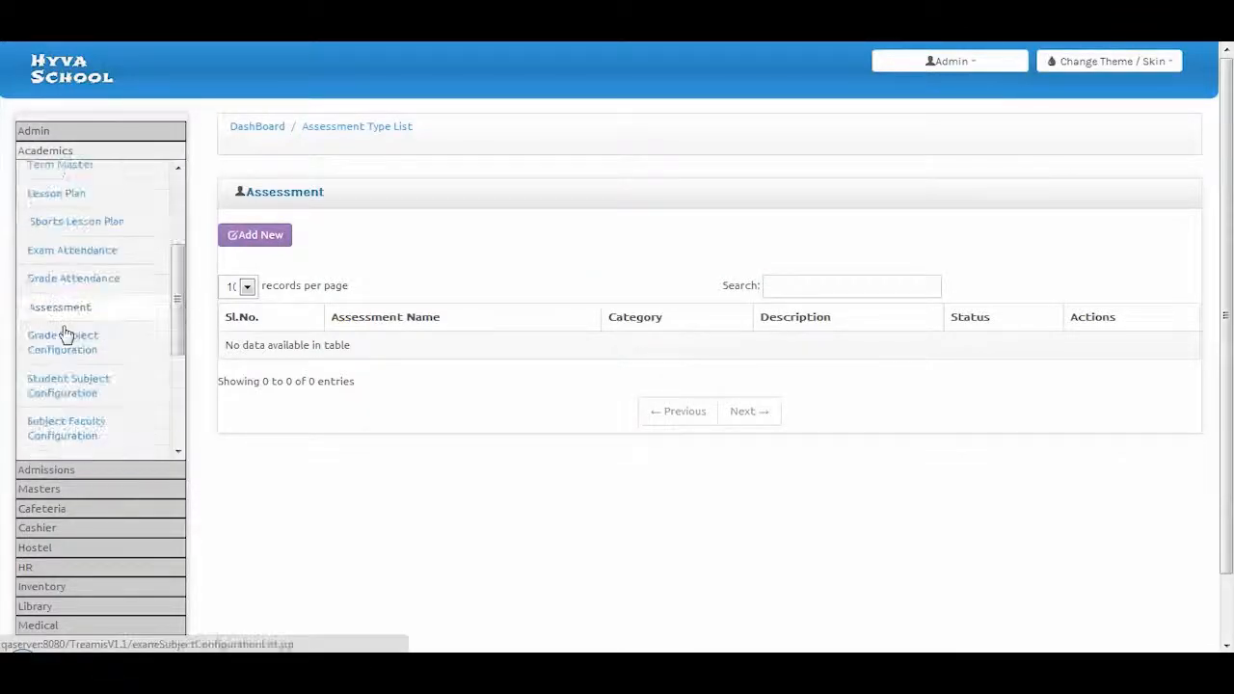
scroll(71, 247, up, 2)
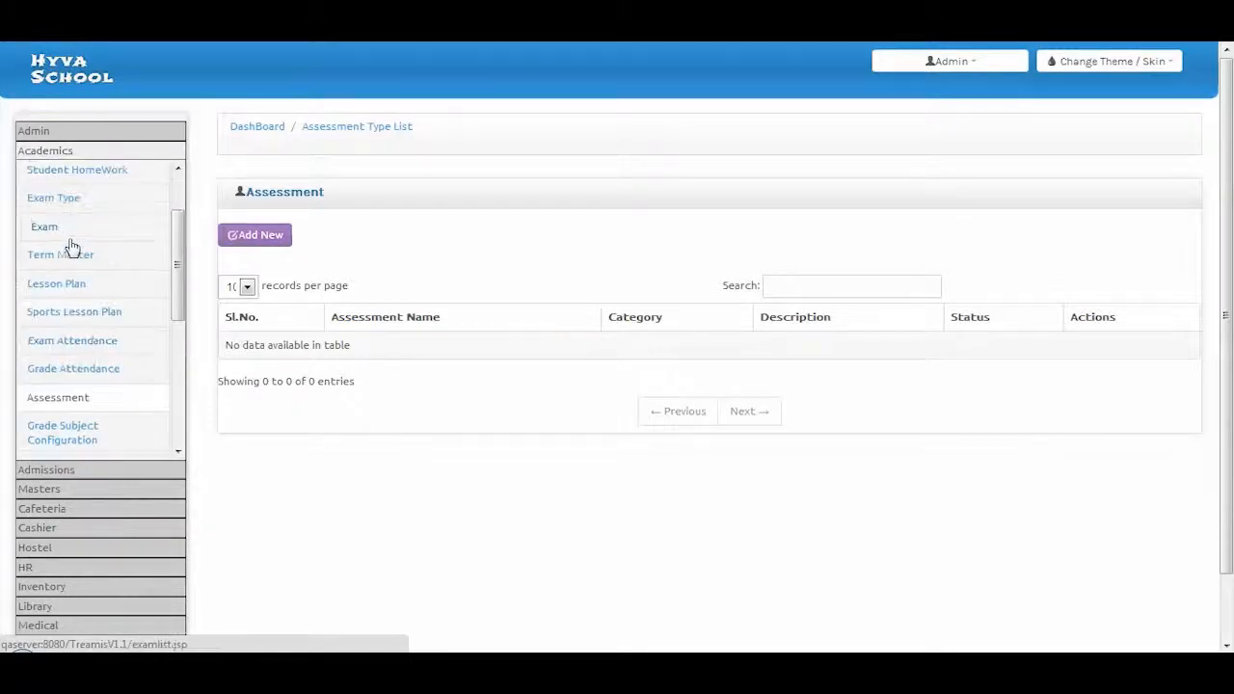
scroll(91, 313, up, 2)
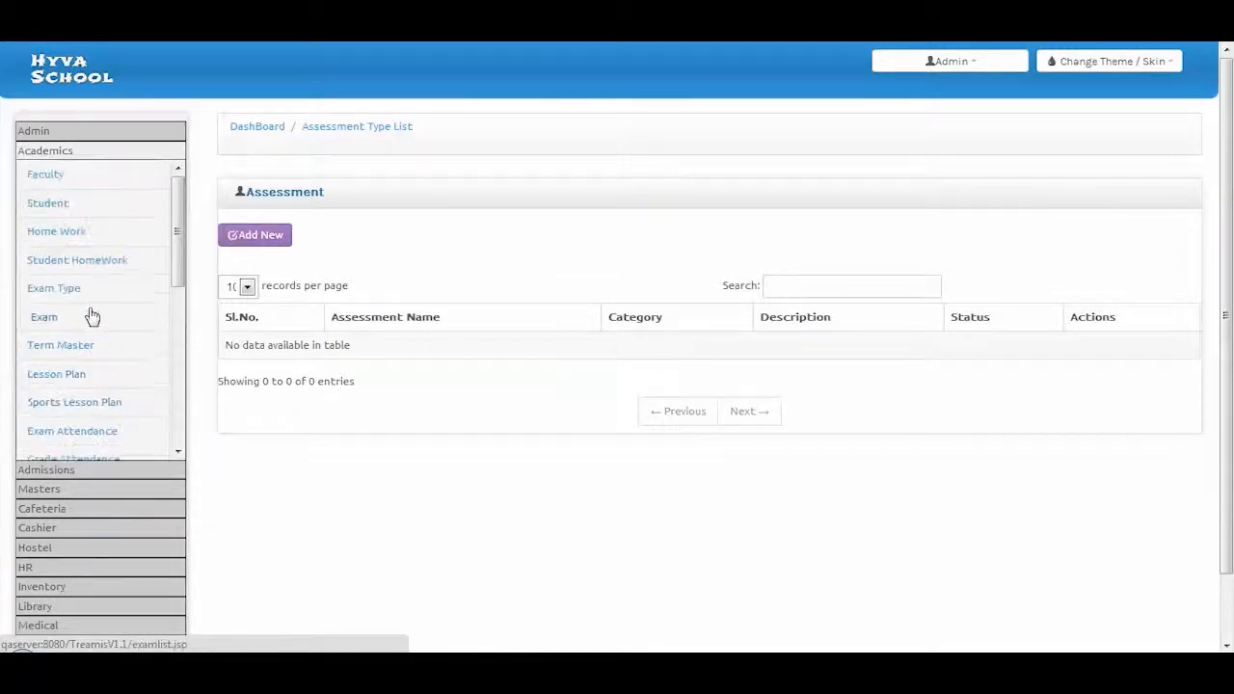
scroll(93, 338, down, 5)
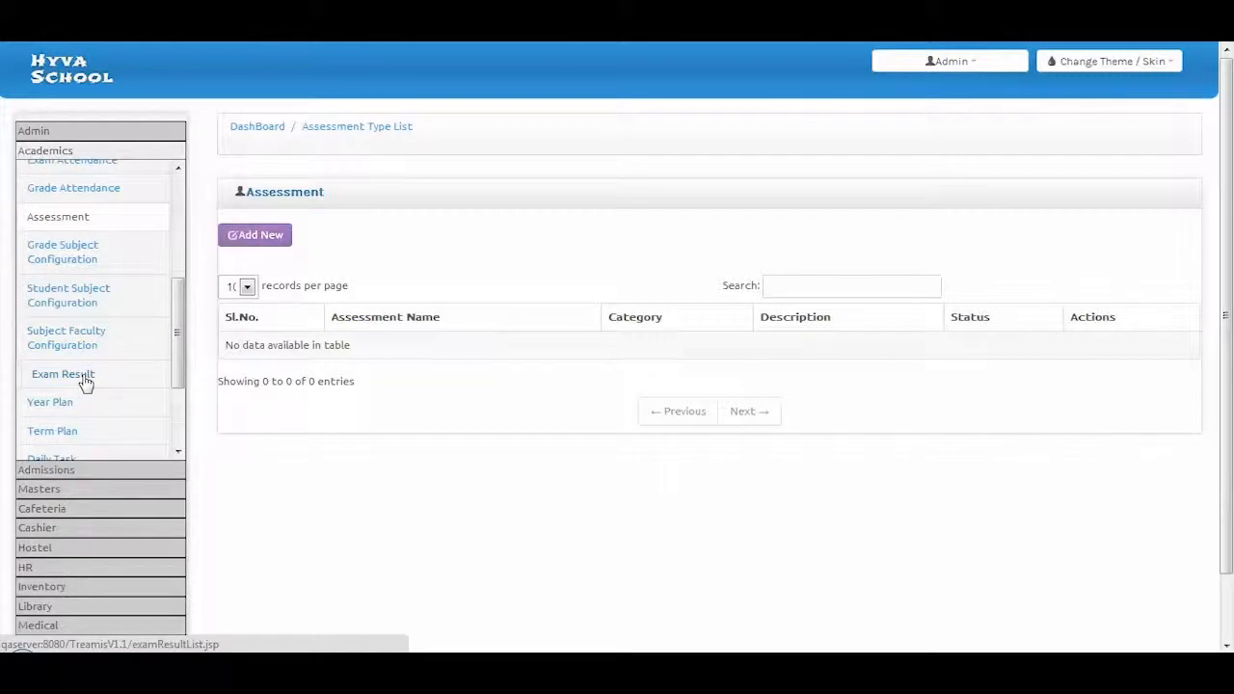
click(85, 381)
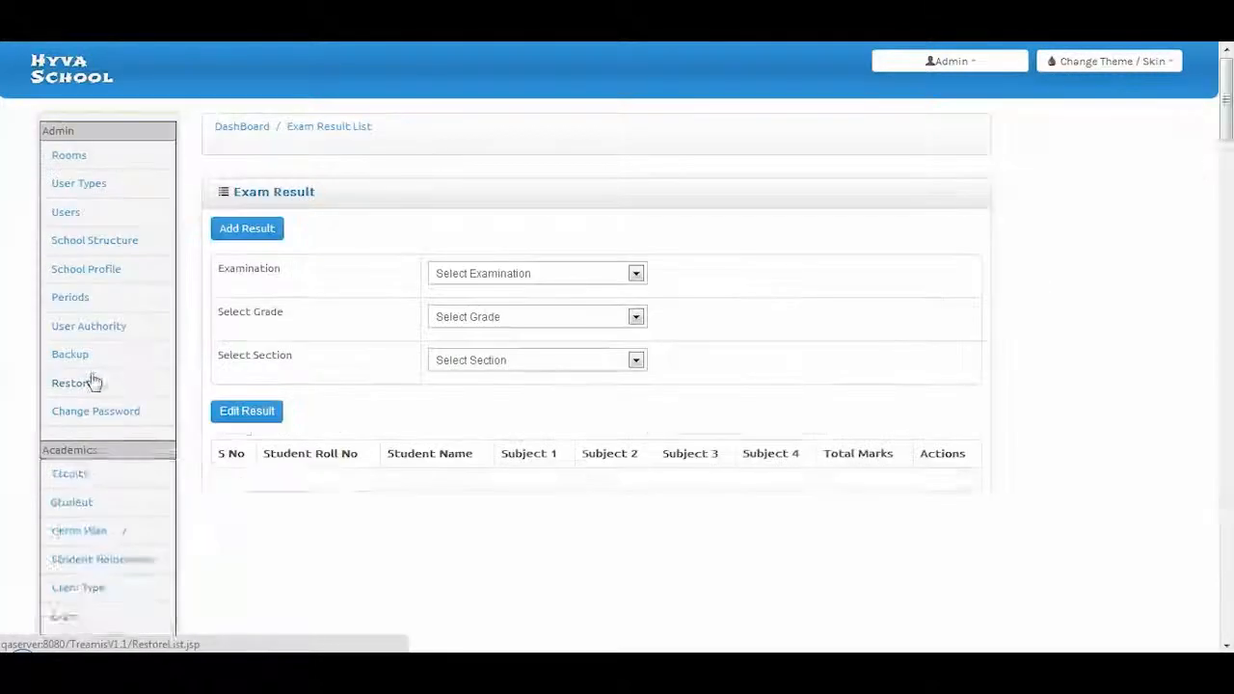
Start a new exam result for Test1, Grade 2, Section A, 2 Computers exam
click(236, 232)
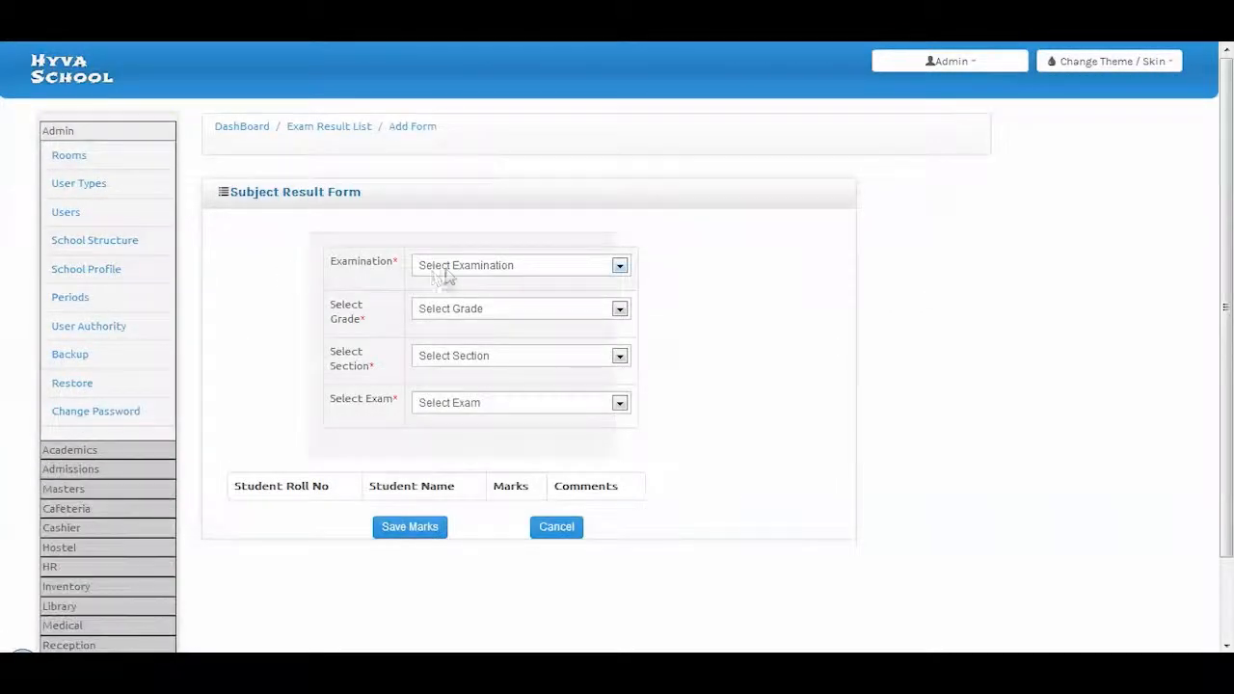
click(446, 276)
click(448, 296)
click(445, 311)
click(440, 340)
click(442, 356)
click(436, 389)
click(439, 403)
click(440, 433)
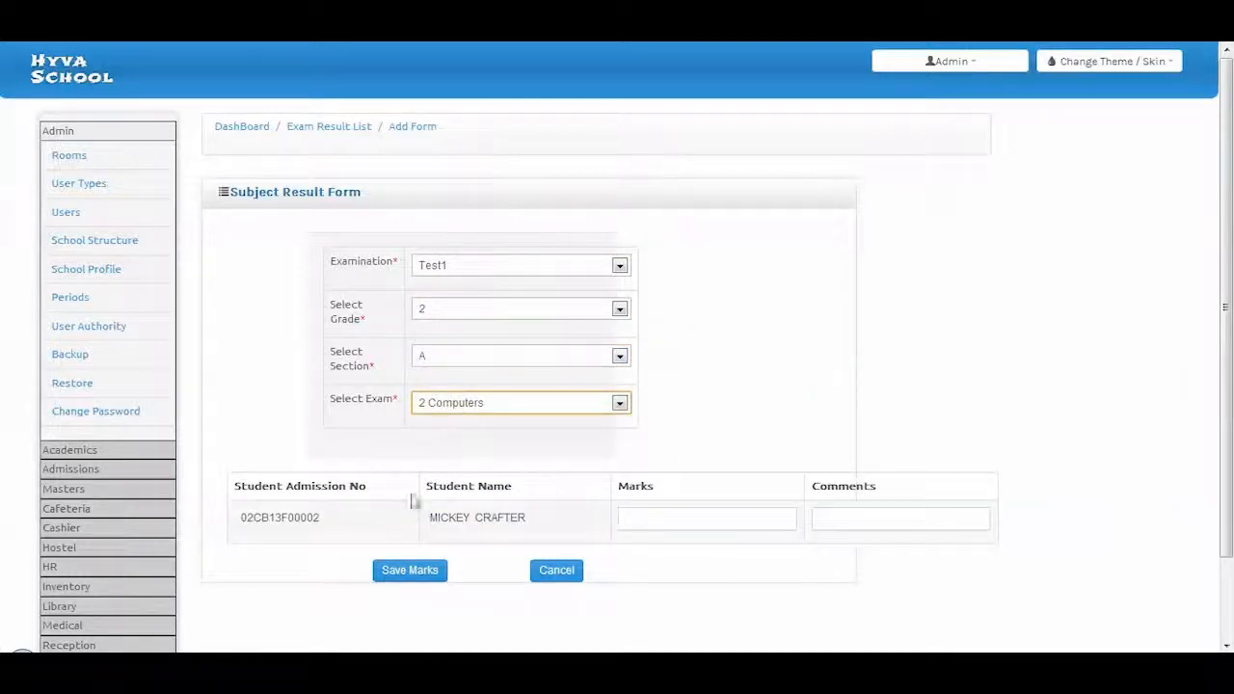
Enter marks of 100 with the comment 'comments' for the student and save
scroll(437, 515, down, 1)
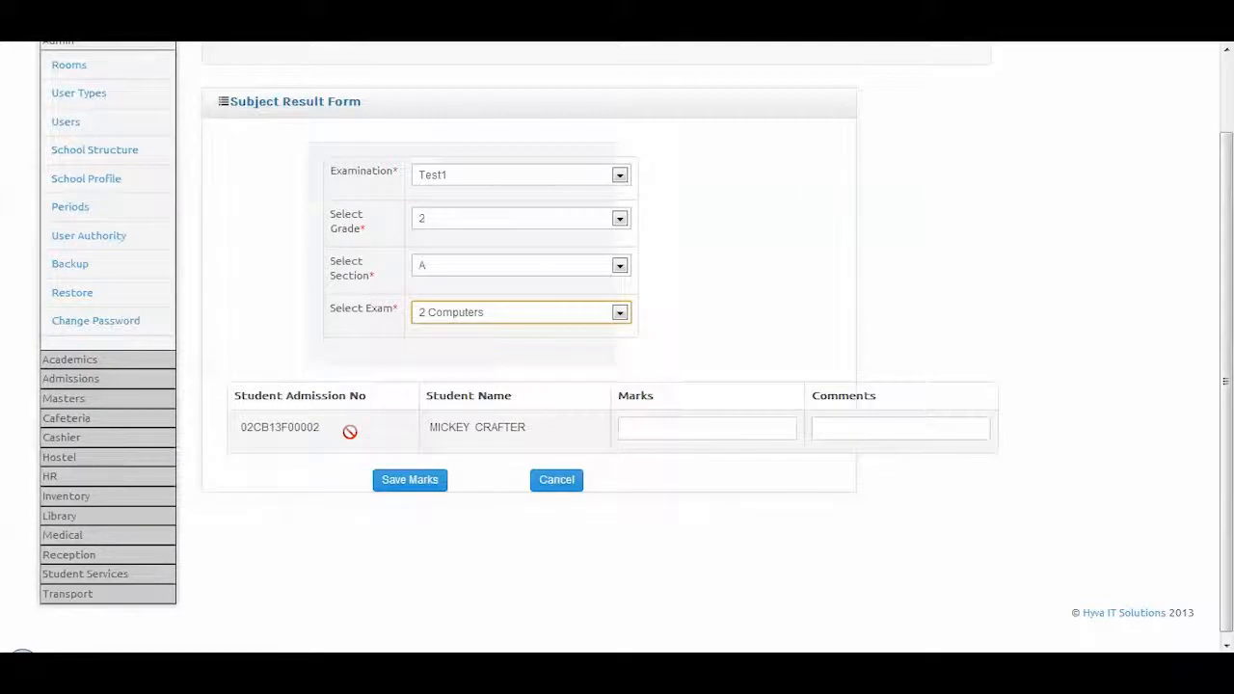
click(657, 431)
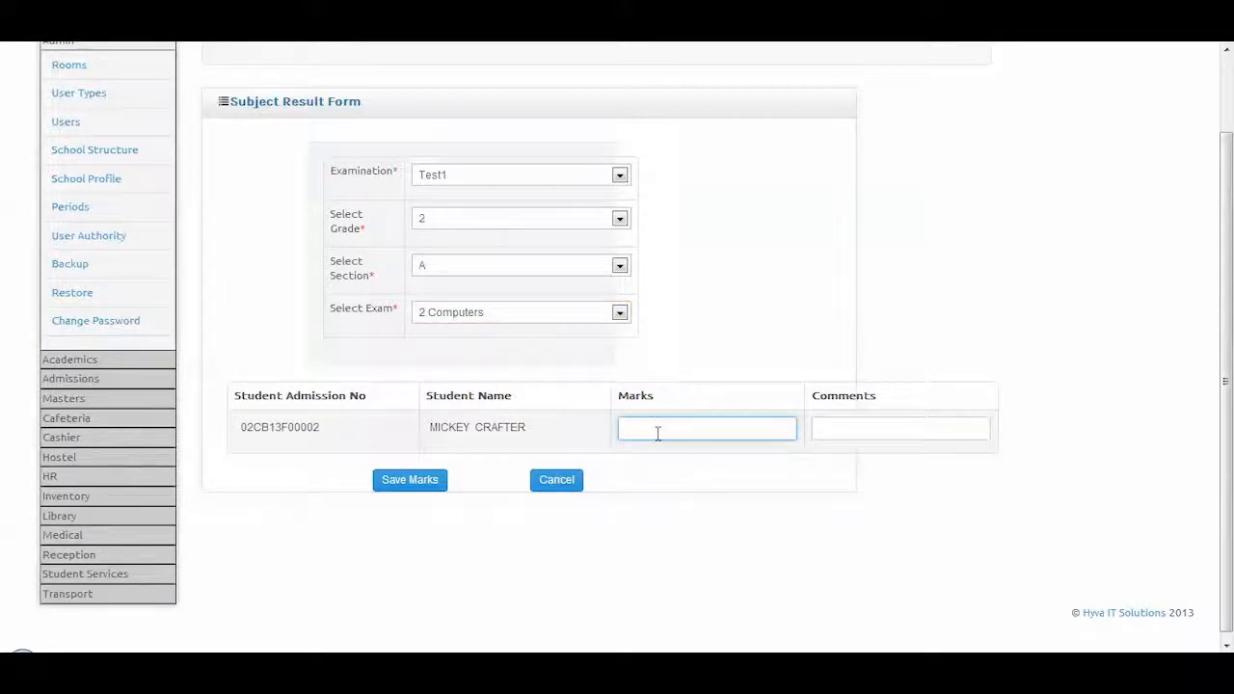
text(100)
click(869, 438)
text(coomets)
drag(873, 428, 780, 433)
text(s)
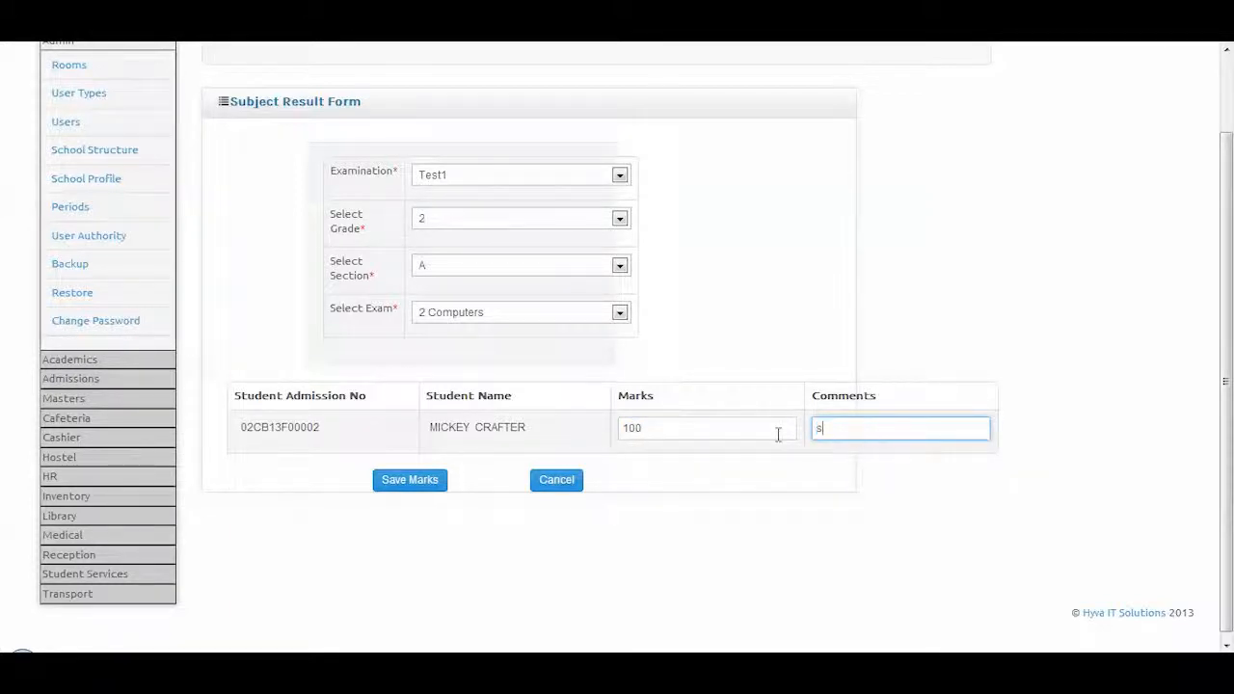
text(omments)
click(387, 487)
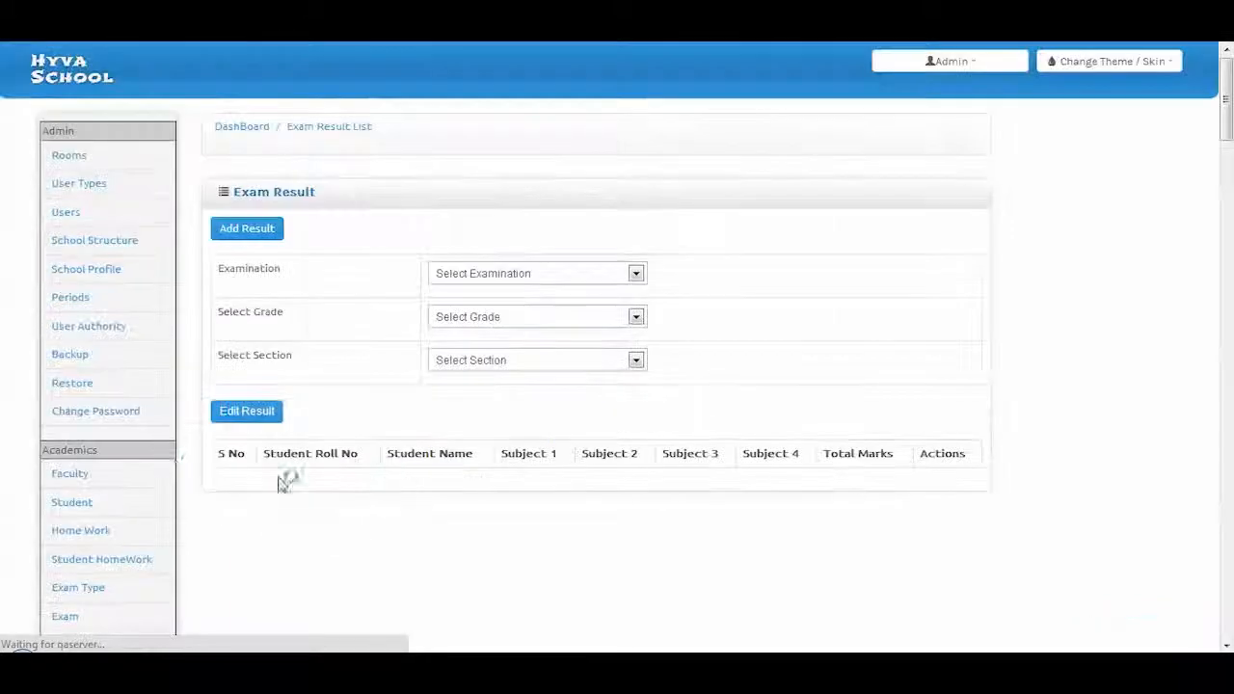
Open the Year Plan list and look over a plan
click(77, 449)
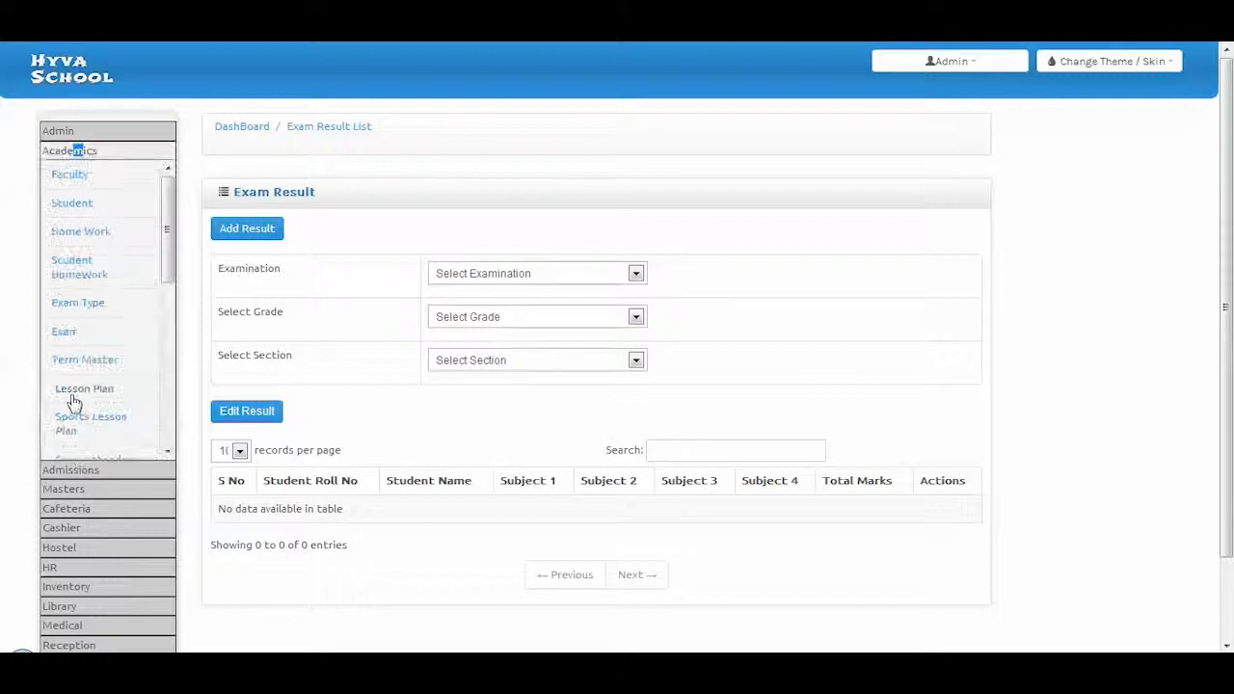
scroll(77, 401, down, 5)
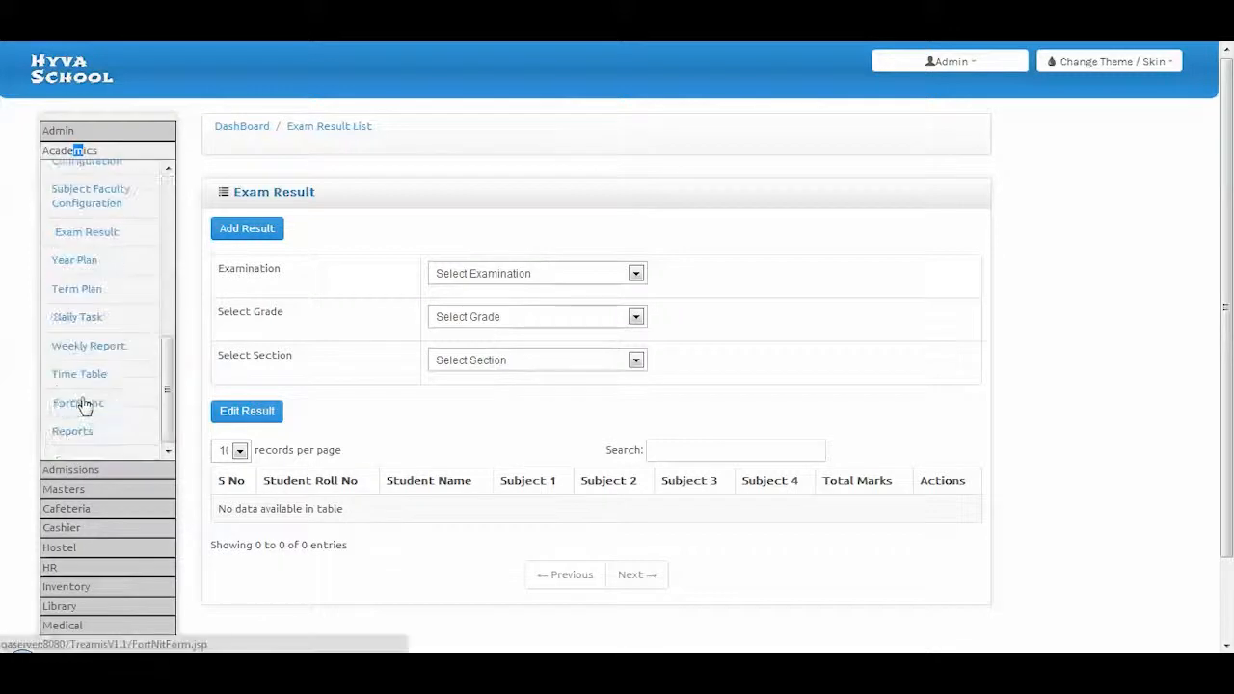
click(81, 270)
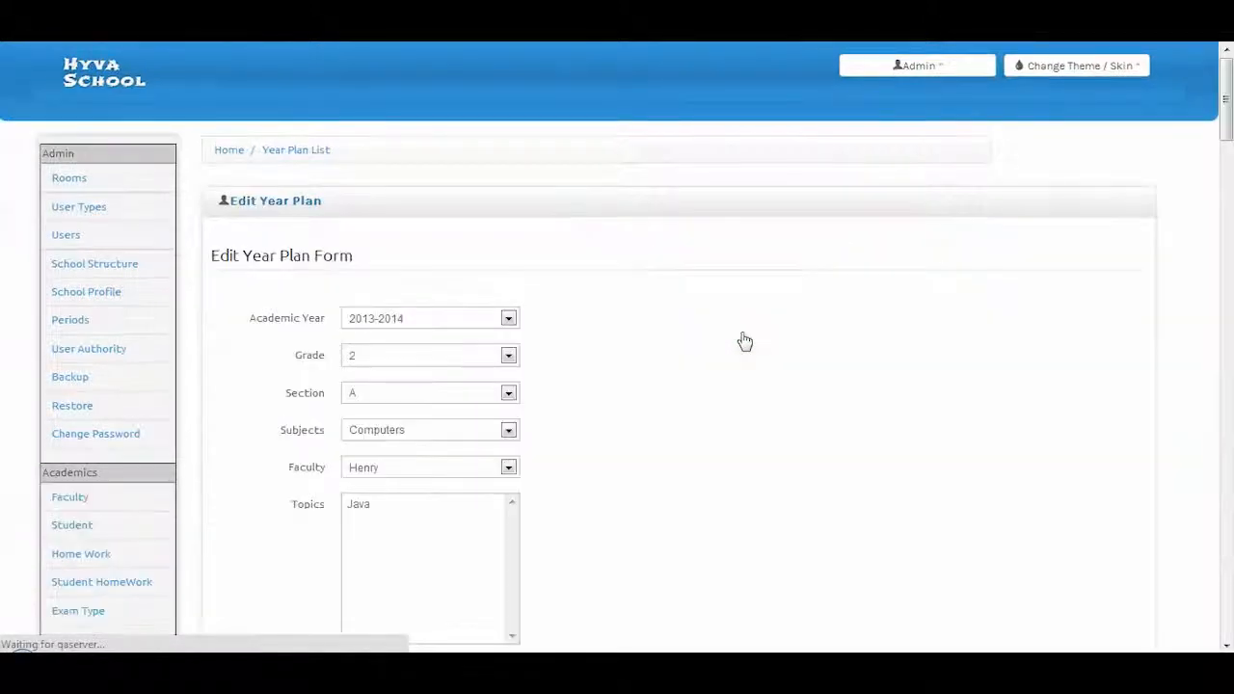
scroll(549, 377, down, 3)
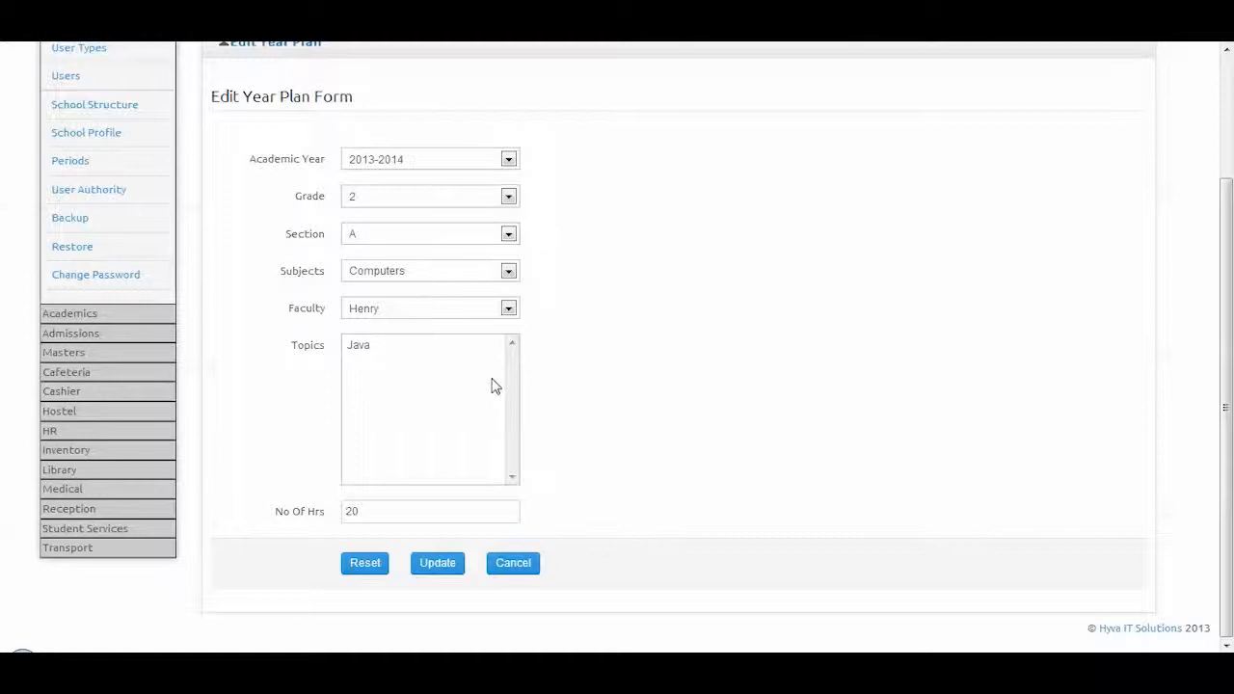
Open the Term1 term plan for Grade 2 A Computers for editing
click(72, 316)
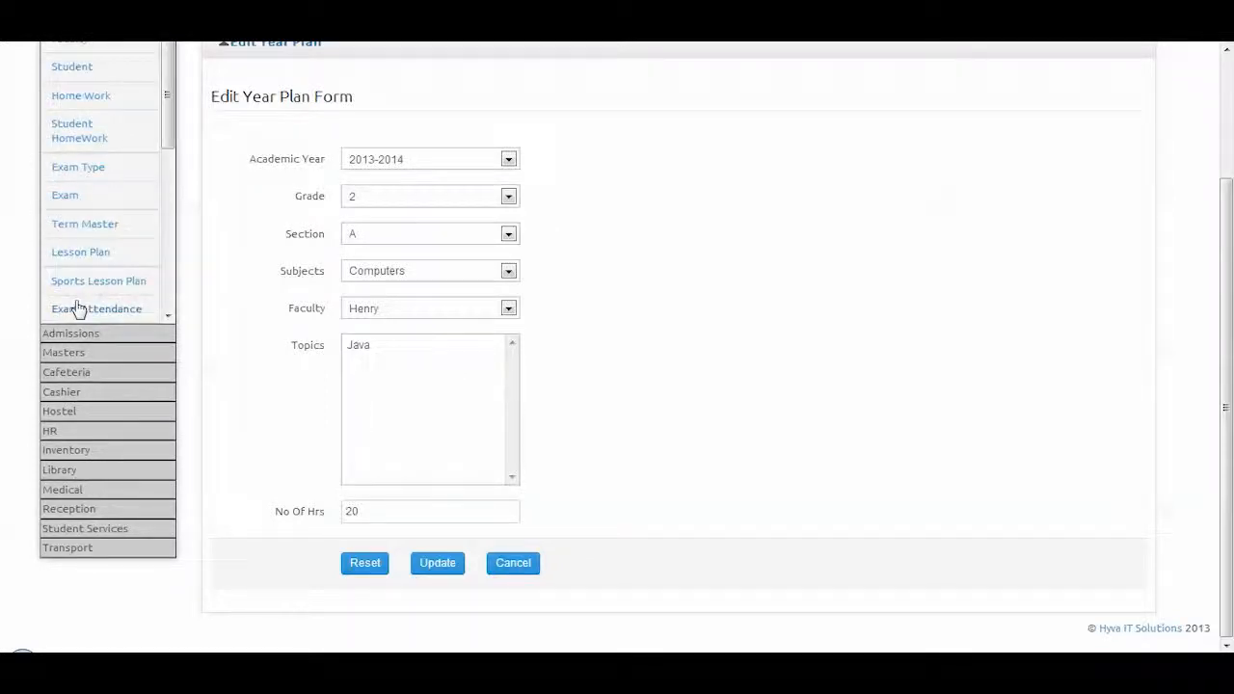
scroll(84, 236, down, 5)
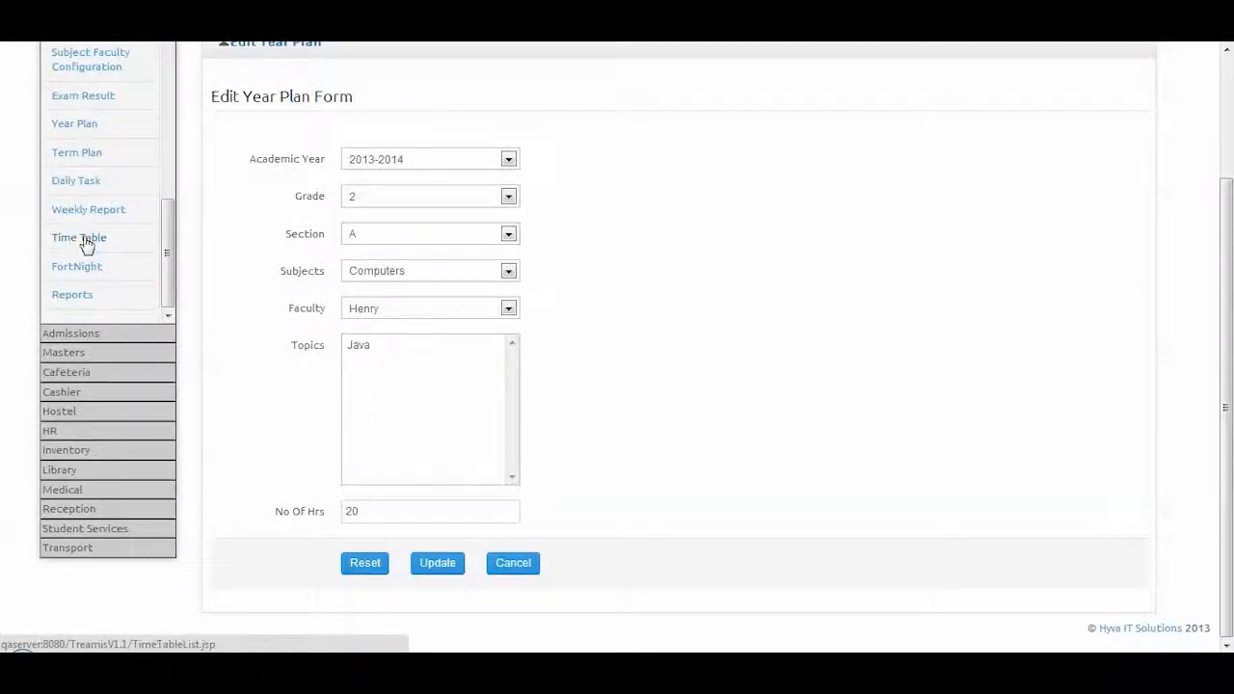
click(82, 154)
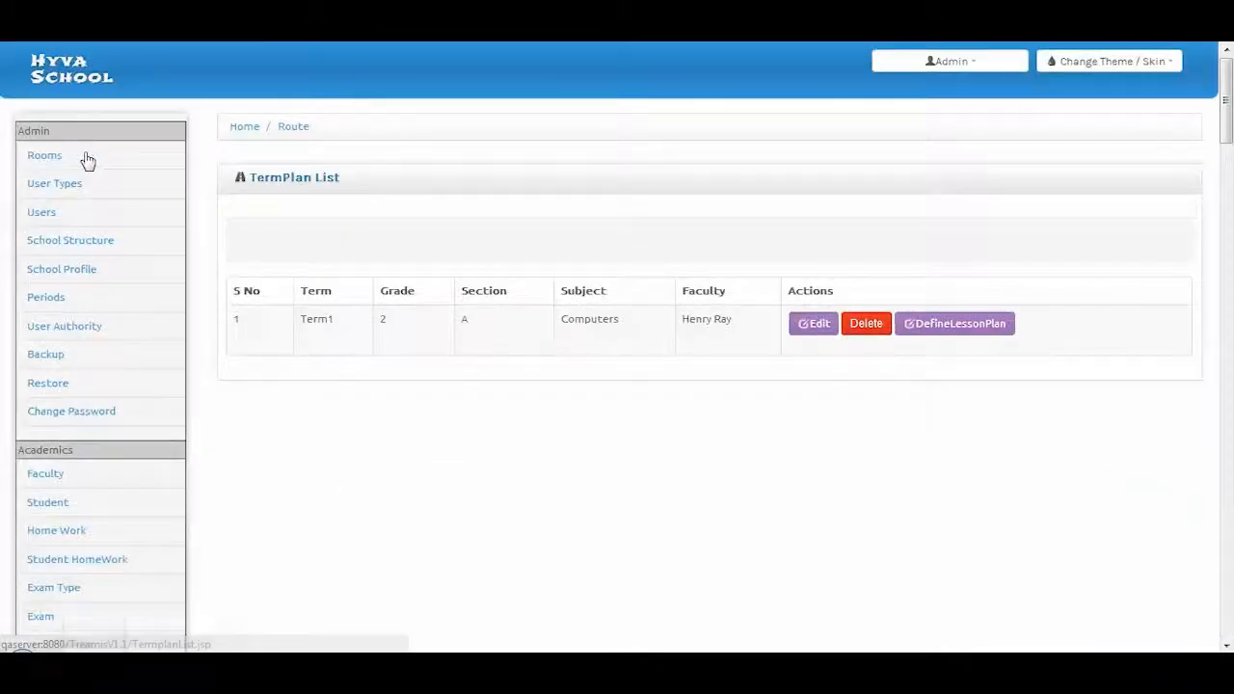
click(817, 355)
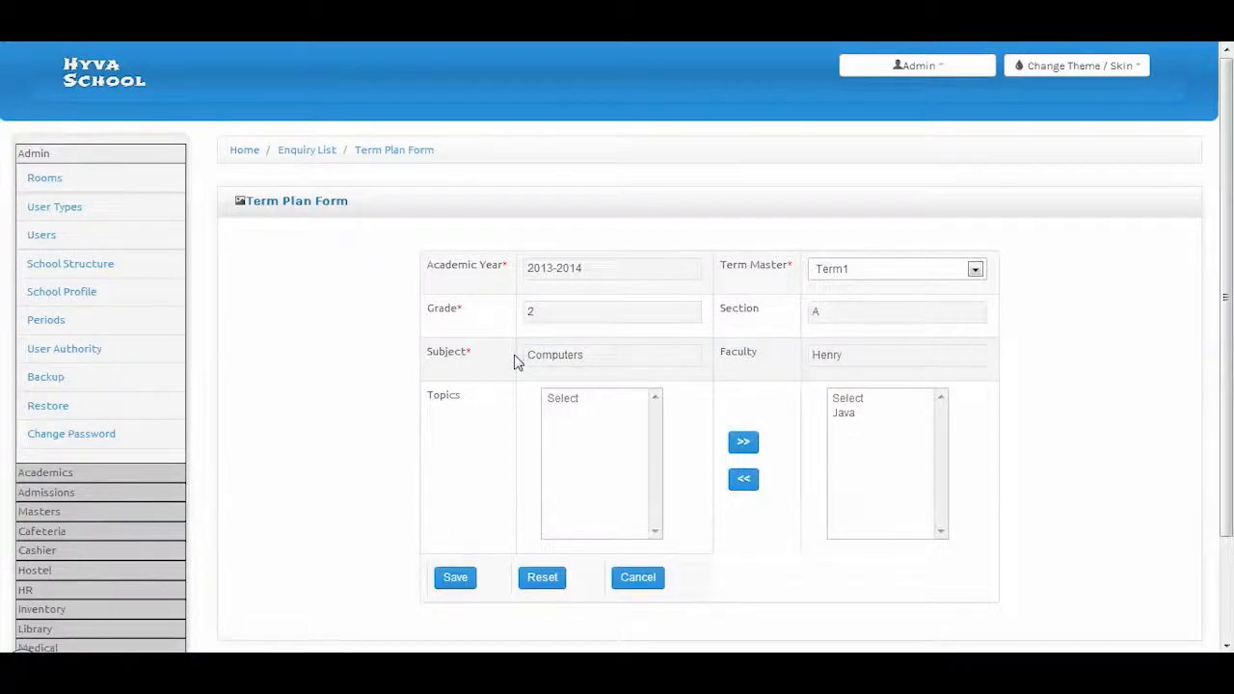
Open the Daily Task list
click(41, 473)
scroll(52, 439, down, 6)
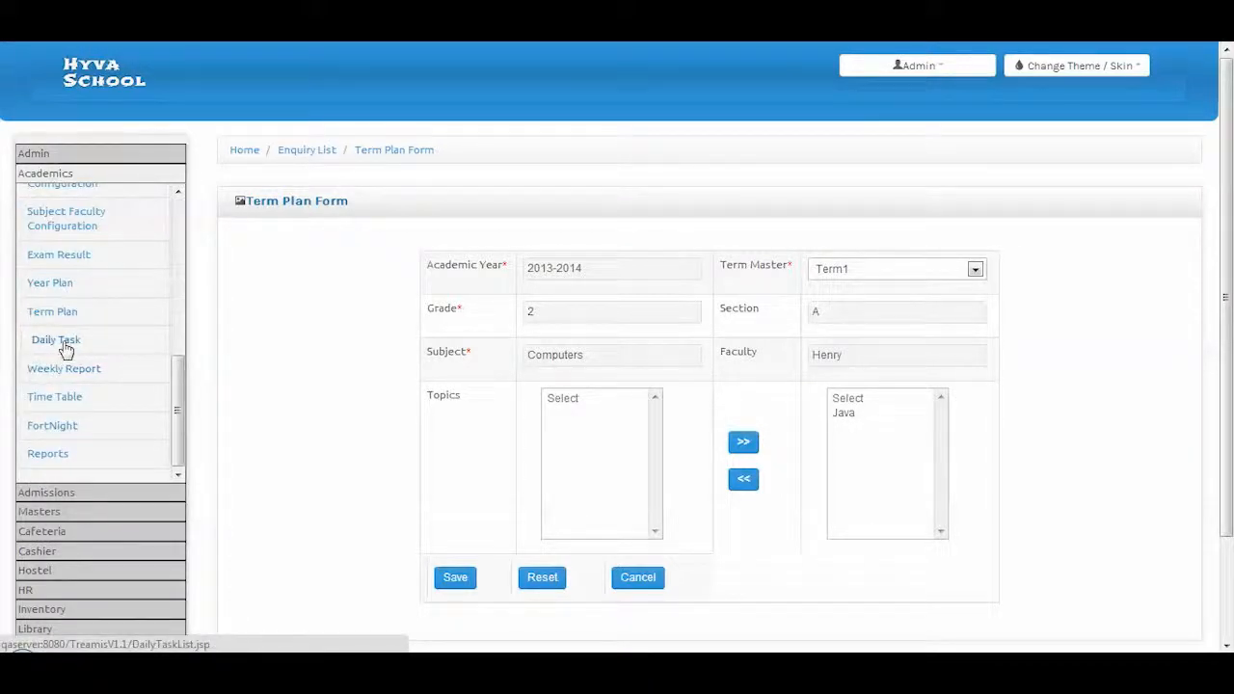
click(56, 341)
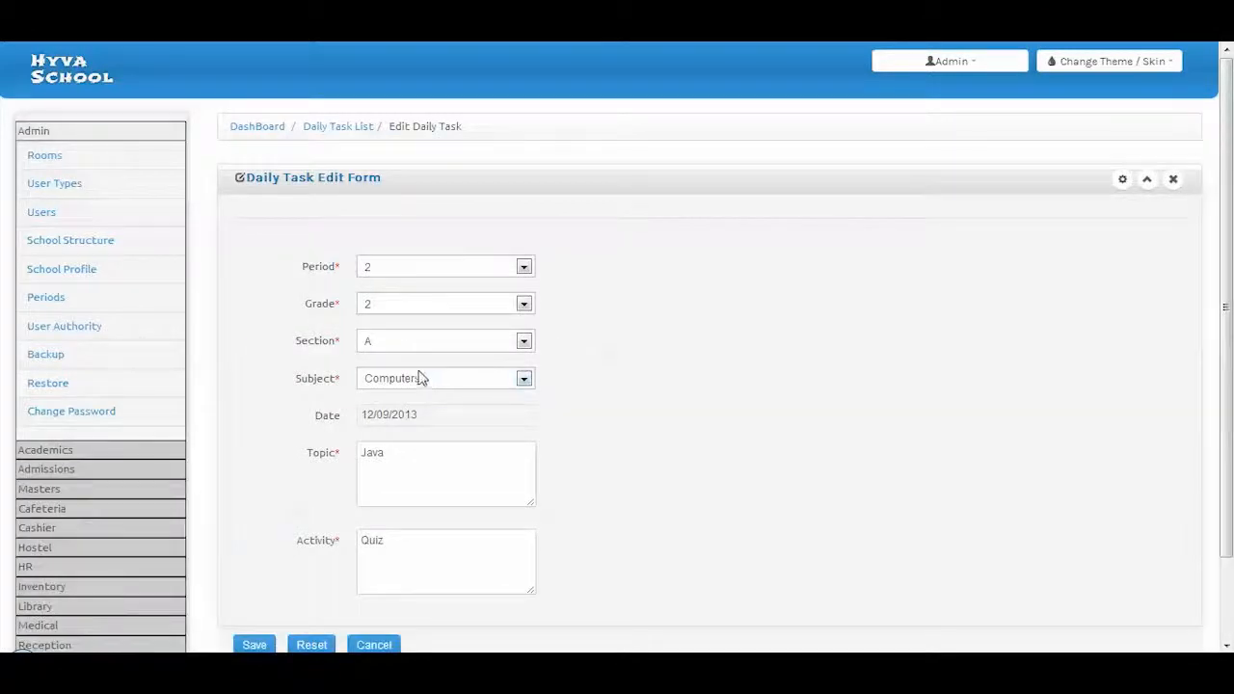
Look over the period 2 Java Quiz daily task, then go to the Weekly Report page
scroll(301, 332, down, 2)
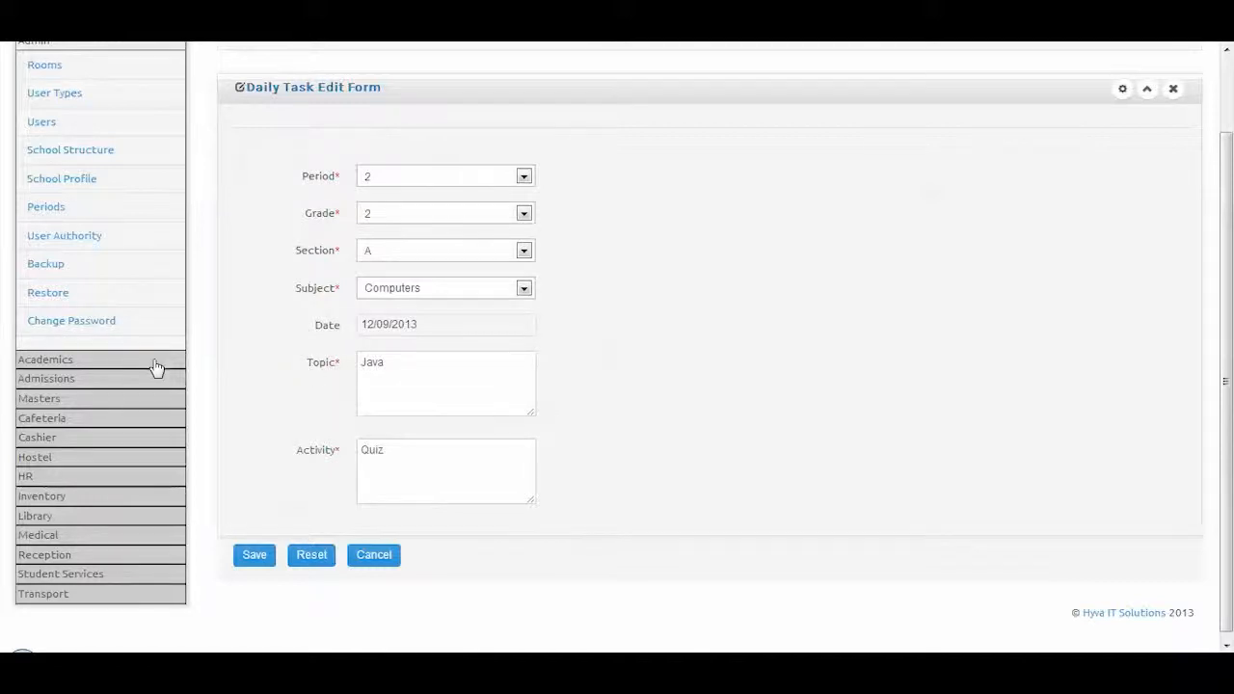
click(55, 363)
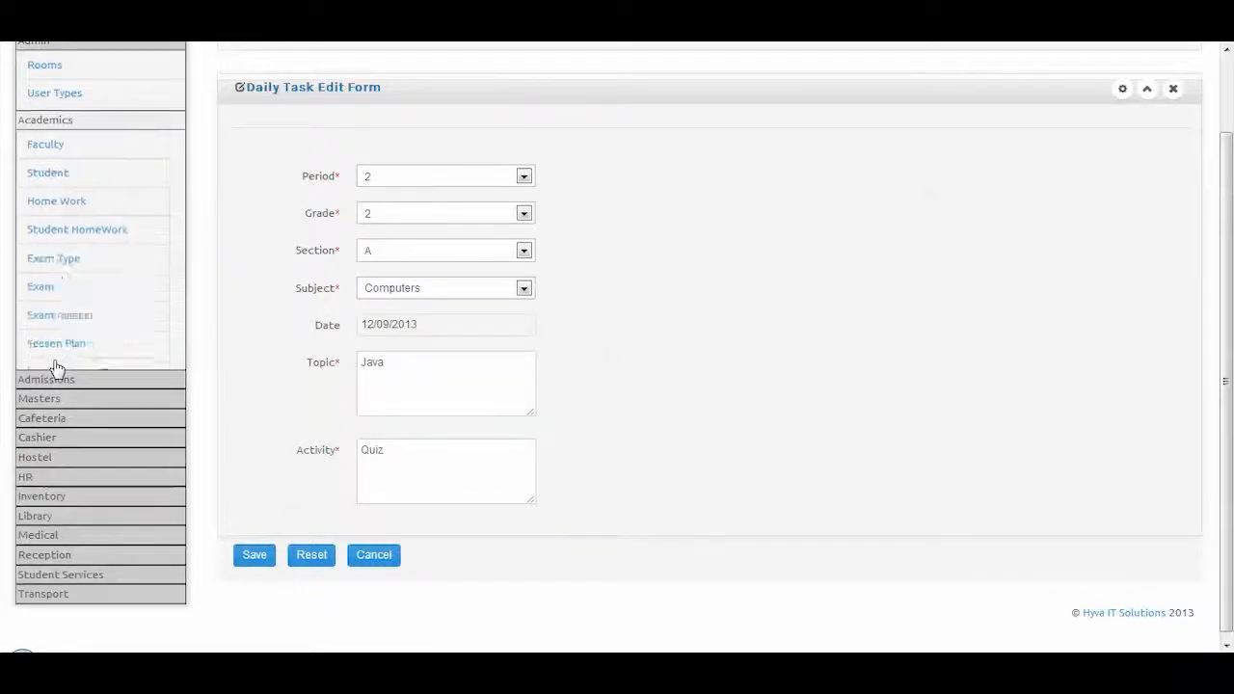
scroll(53, 357, down, 5)
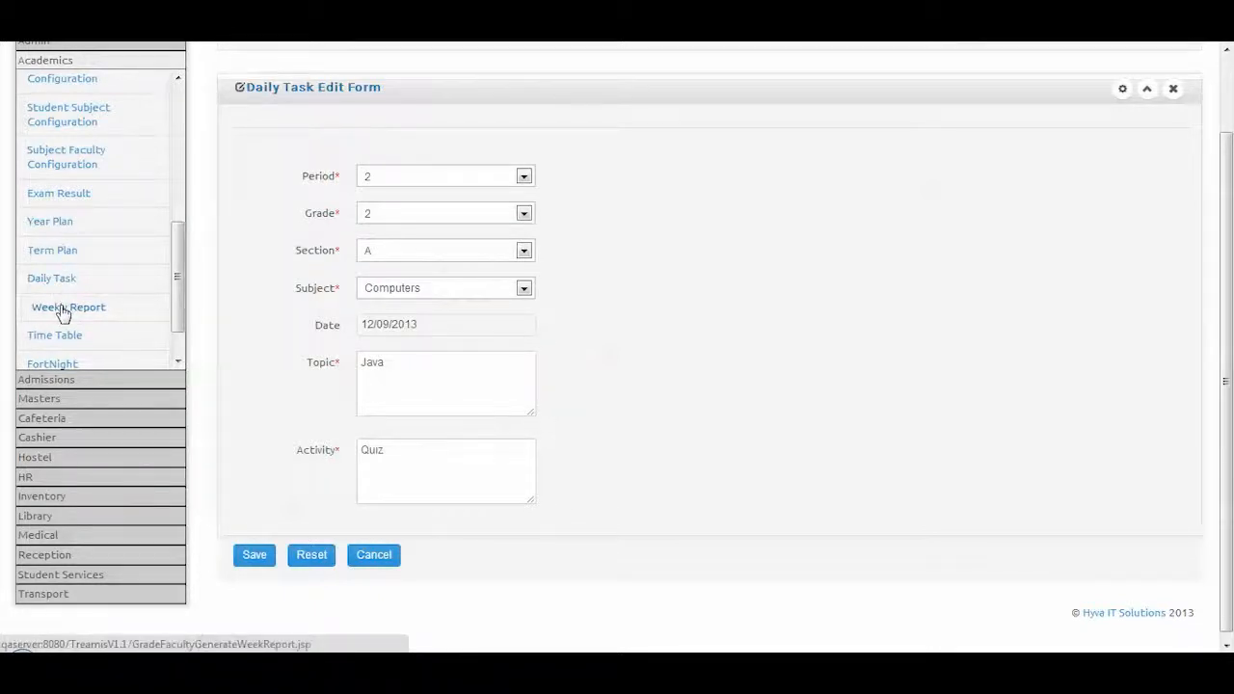
click(62, 313)
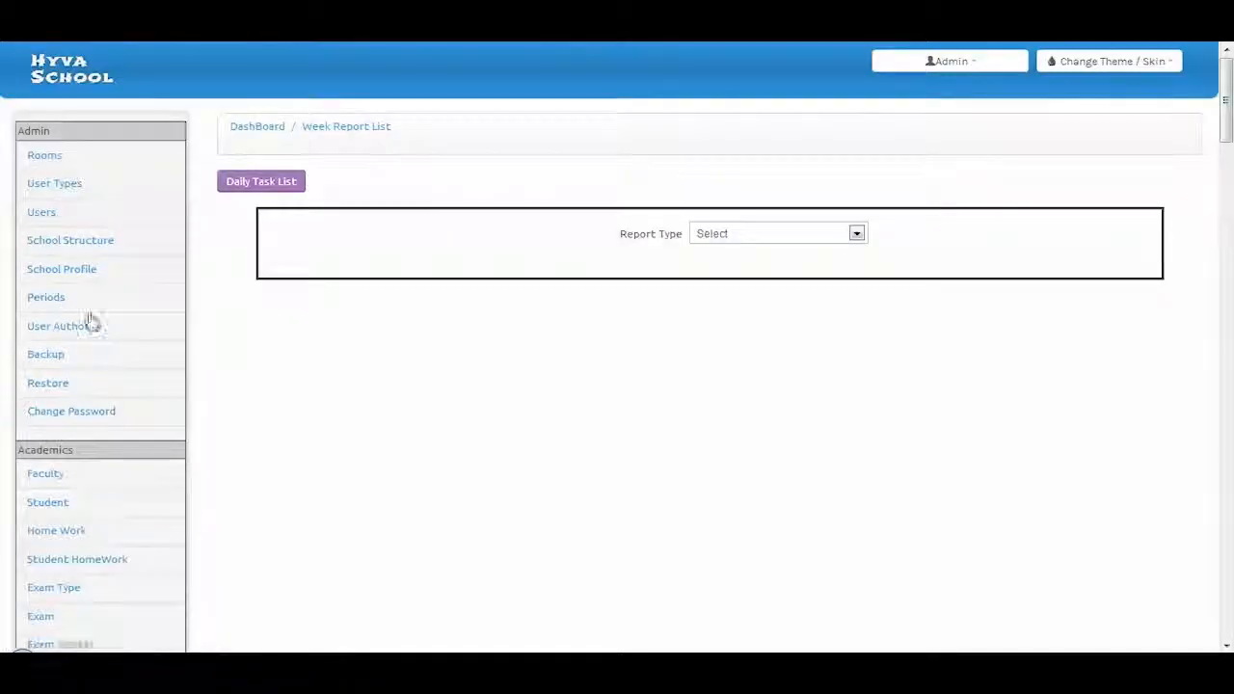
Generate the Grade Weekly Report for grade 2 covering 09/08/2013–09/14/2013
click(770, 238)
click(742, 301)
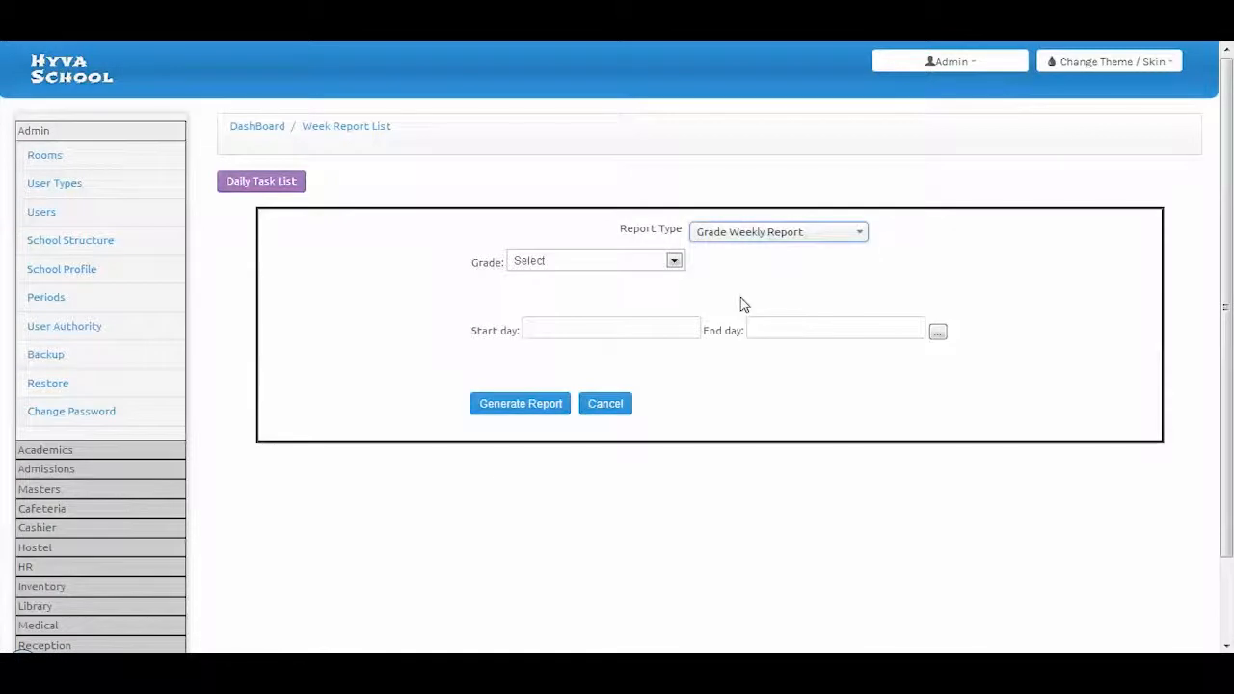
click(531, 261)
click(539, 289)
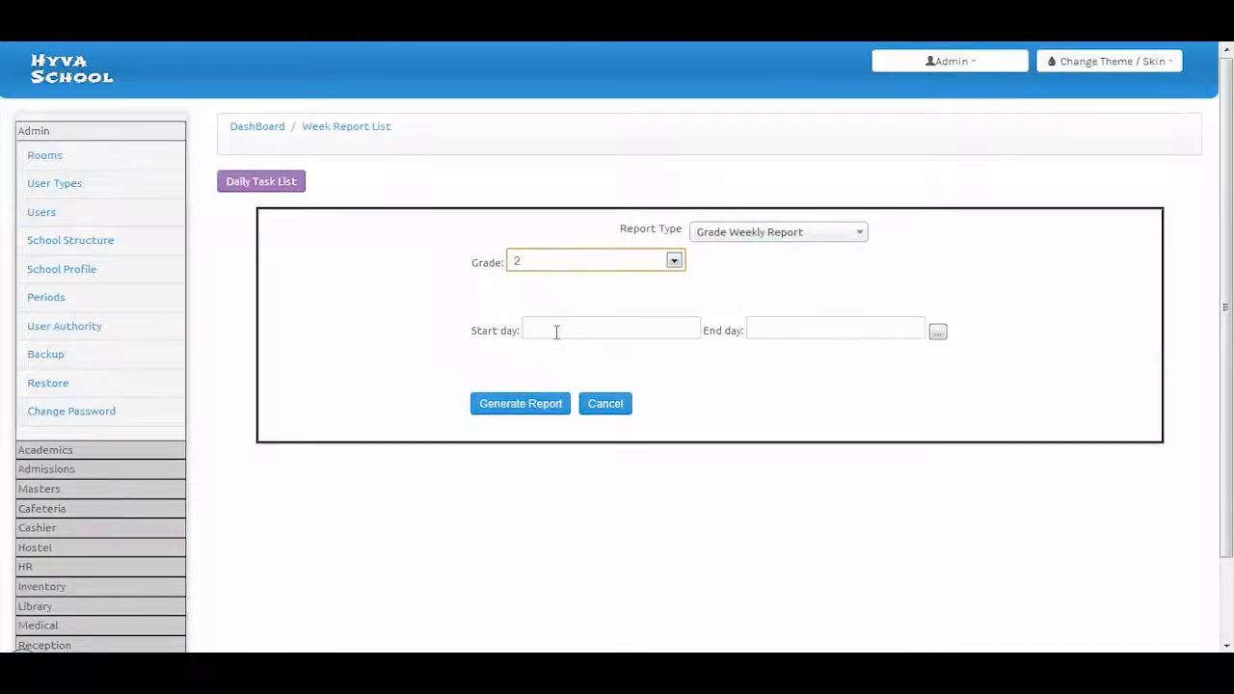
click(632, 330)
click(690, 330)
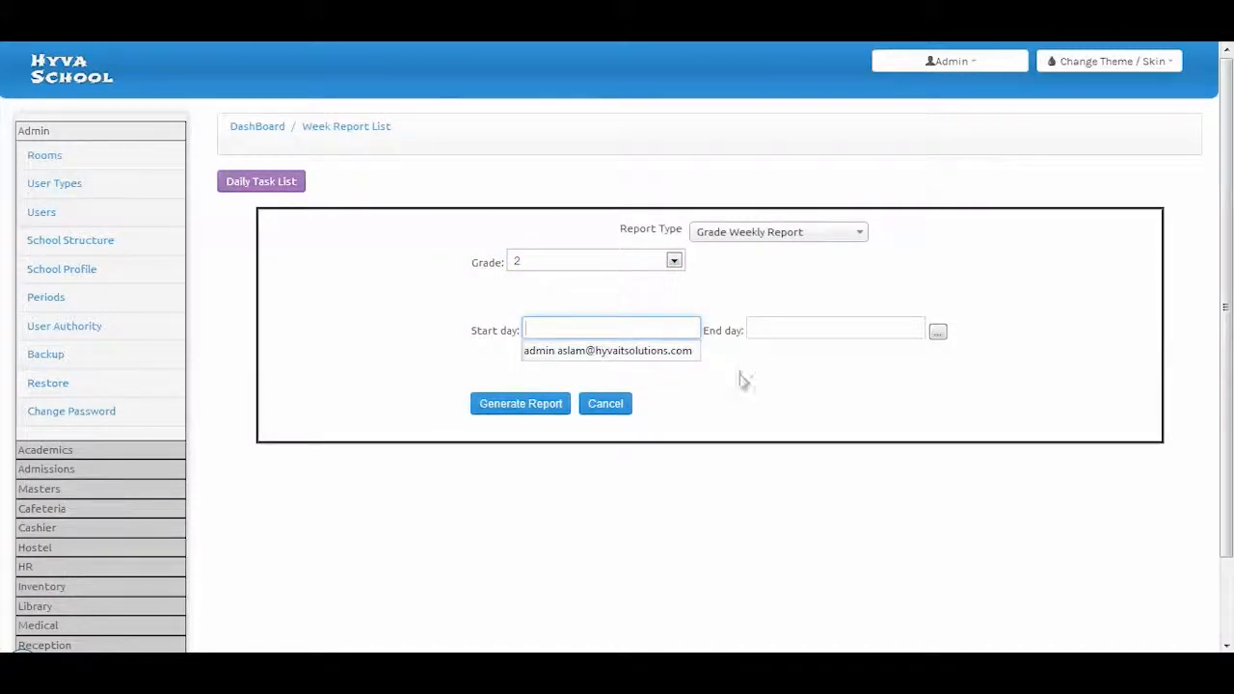
click(933, 333)
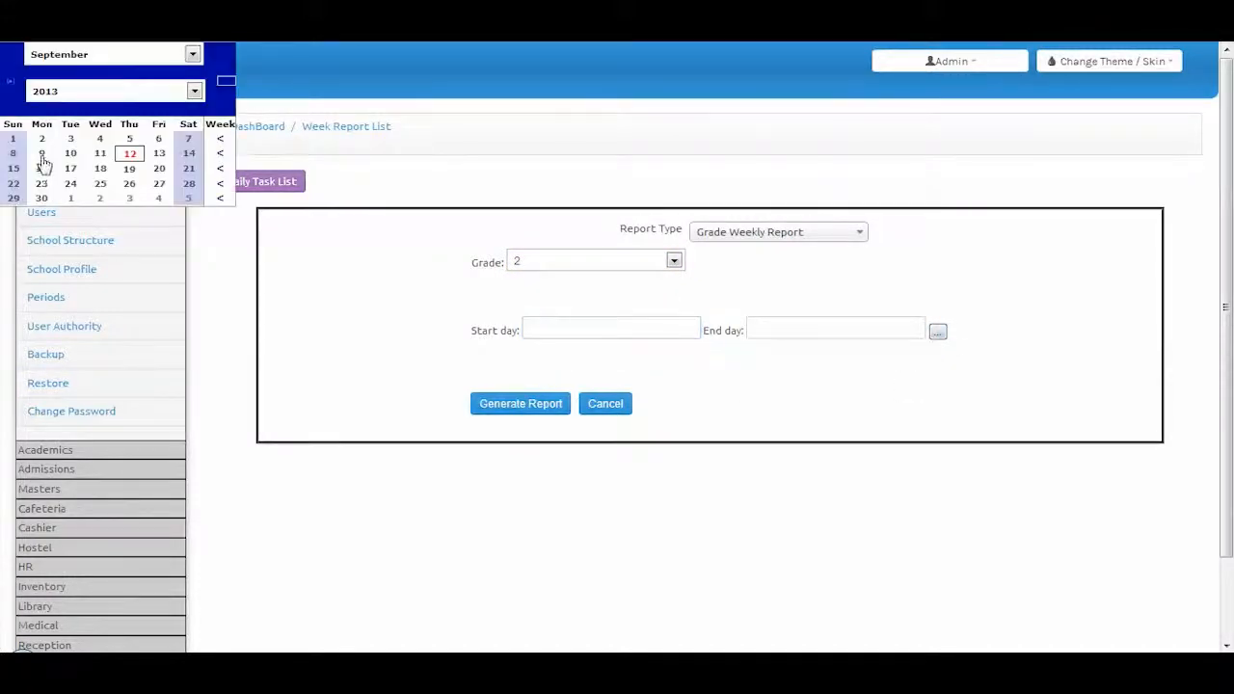
click(41, 155)
click(940, 333)
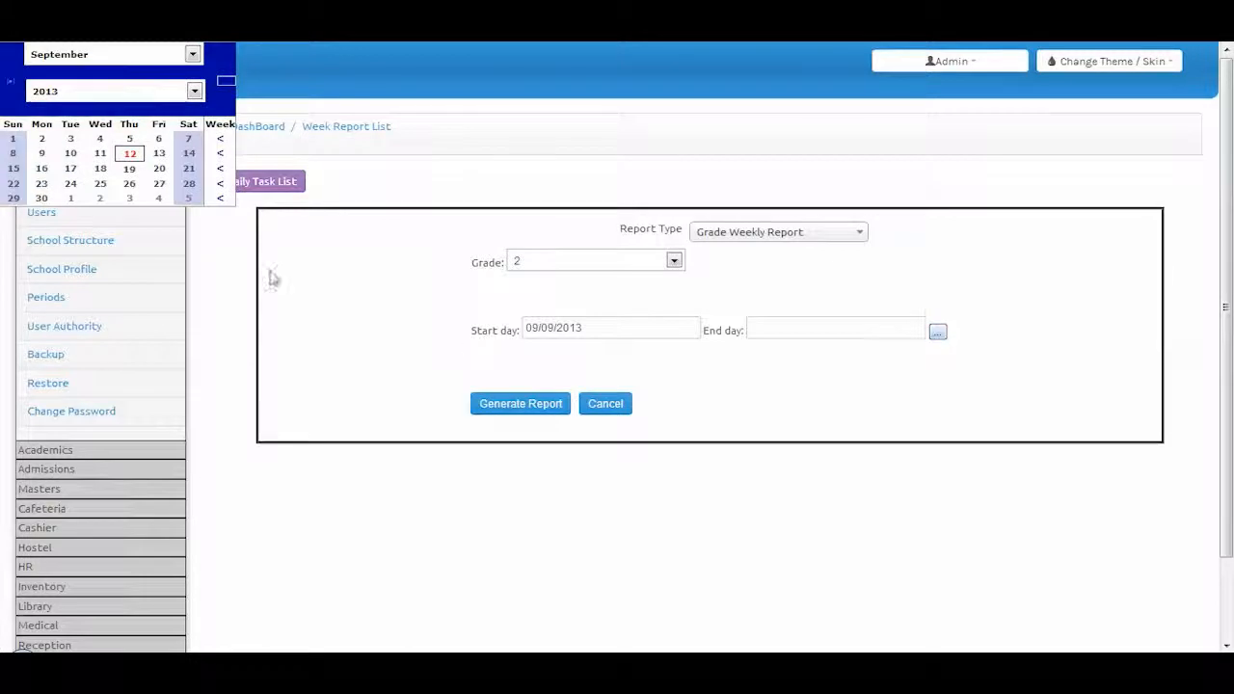
click(139, 160)
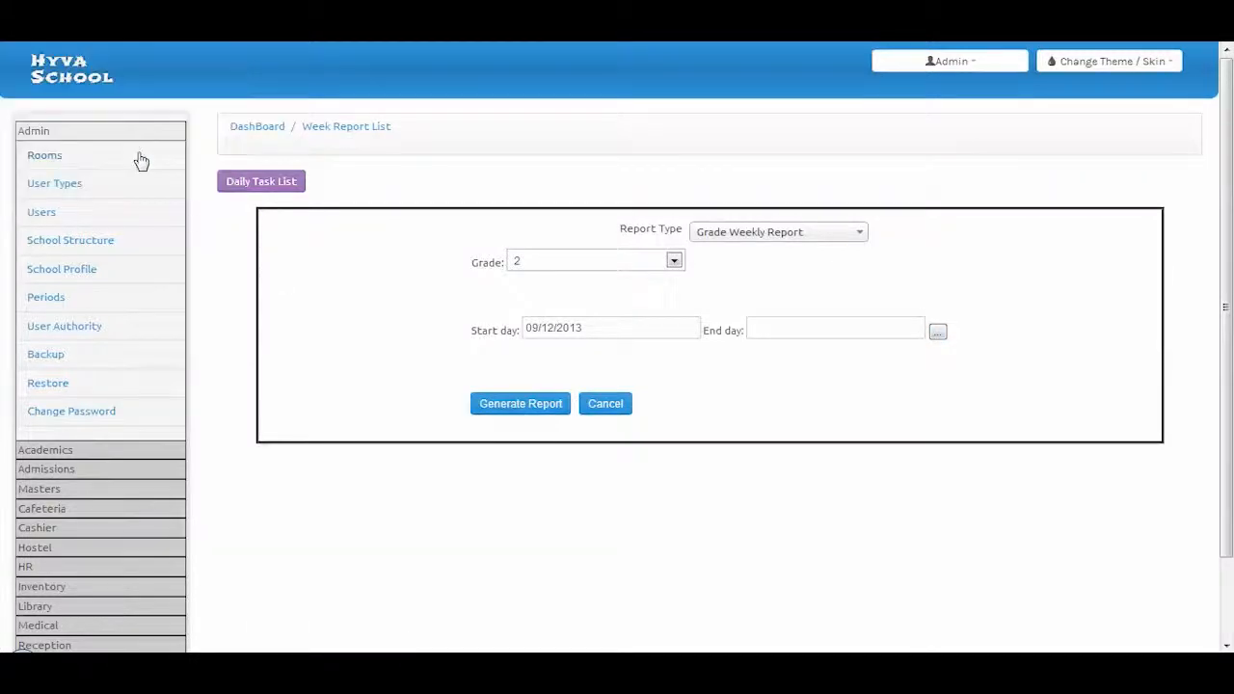
click(495, 409)
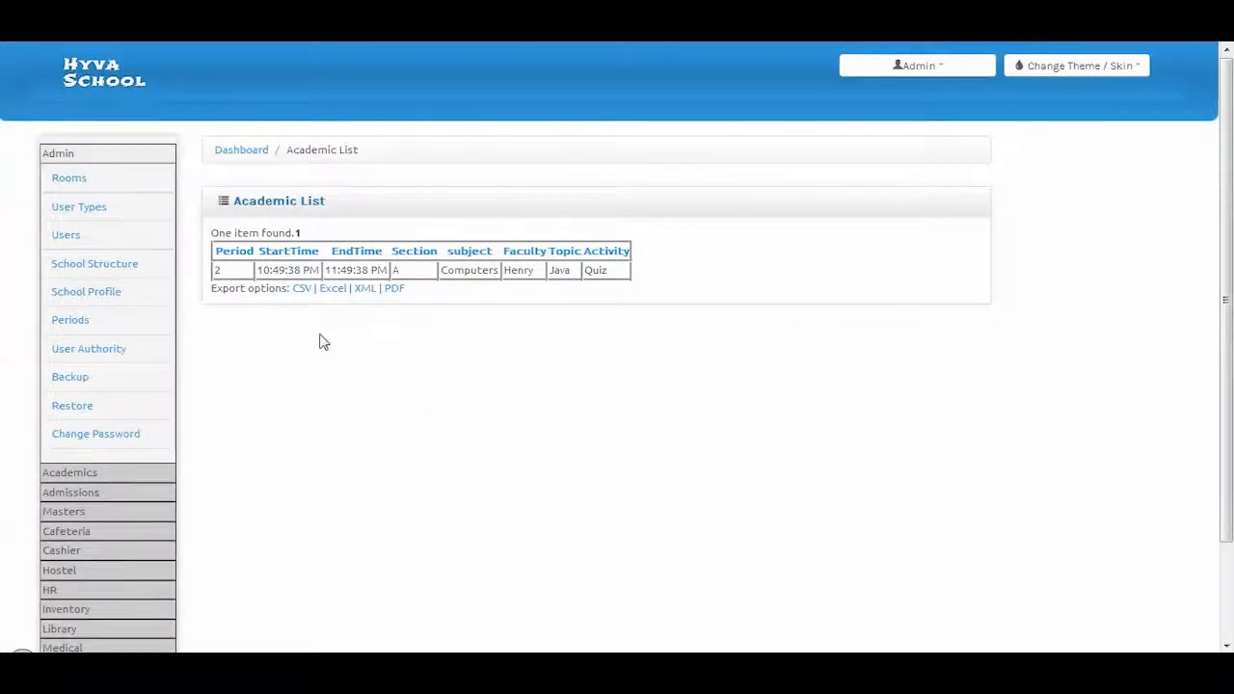
click(70, 472)
scroll(84, 408, down, 10)
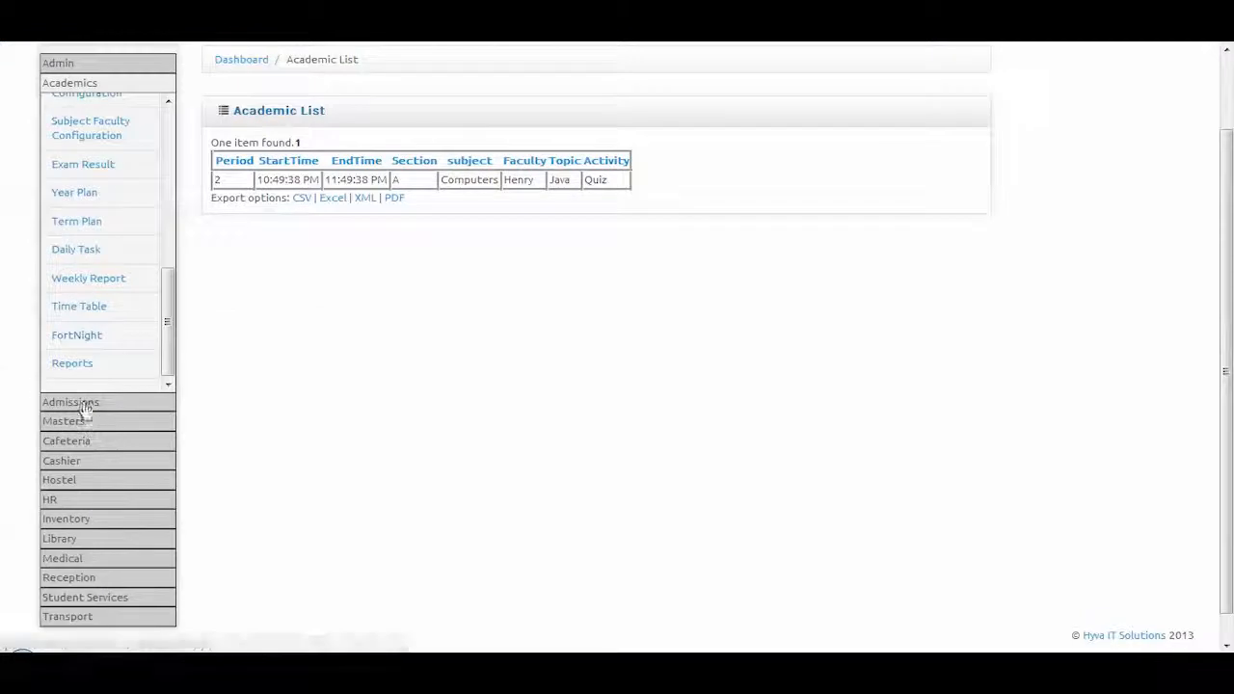
View the Grade 2 Section A timetable, showing Computers-Henry in every period
click(82, 308)
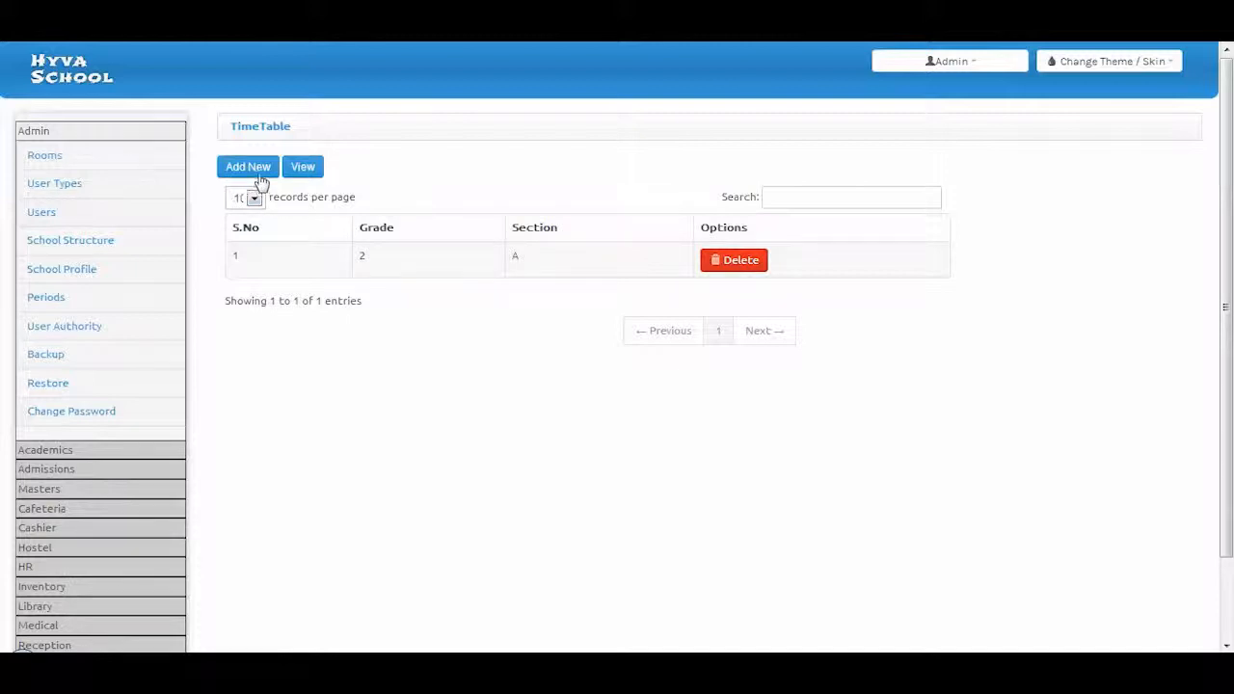
click(317, 176)
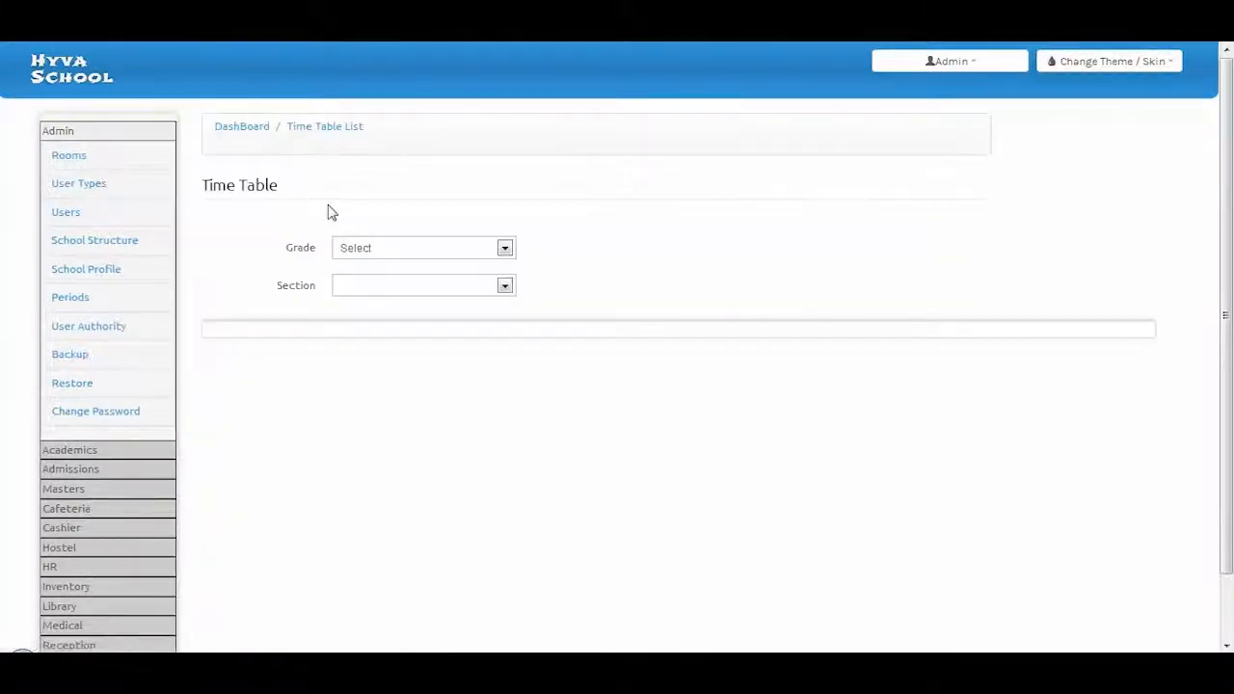
click(371, 249)
click(373, 280)
click(372, 289)
click(358, 317)
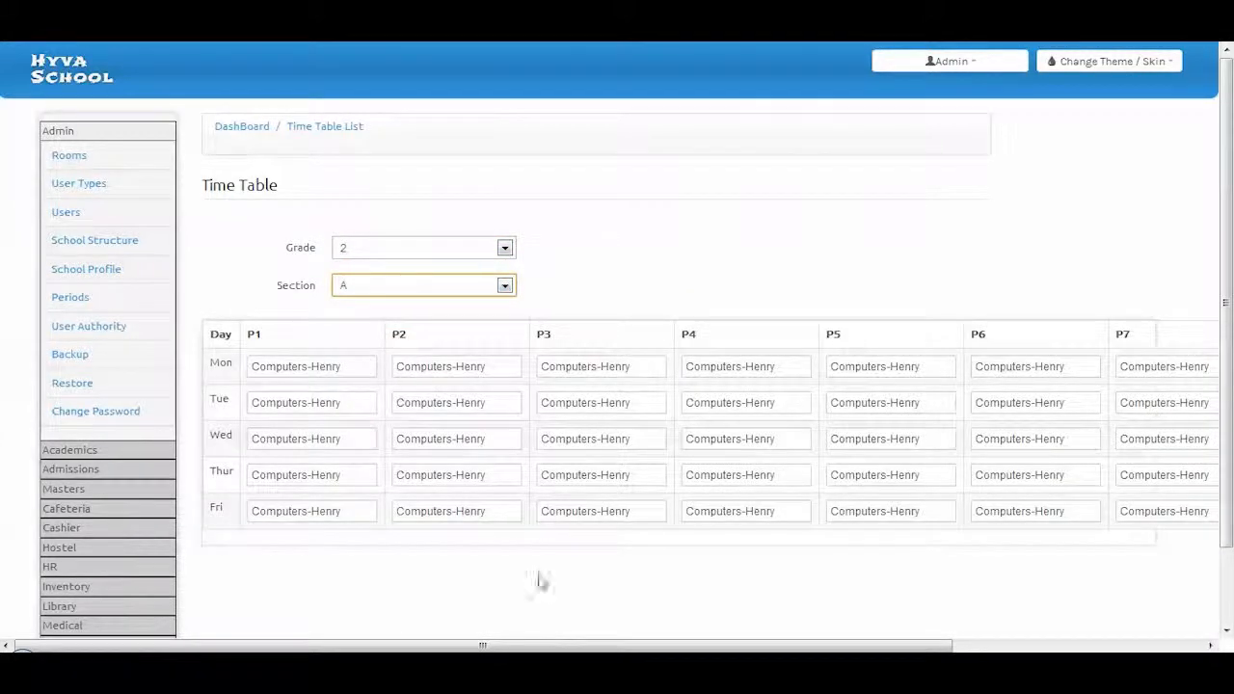
mouse_move(530, 644)
mouse_down()
mouse_move(787, 643)
mouse_move(531, 644)
mouse_up()
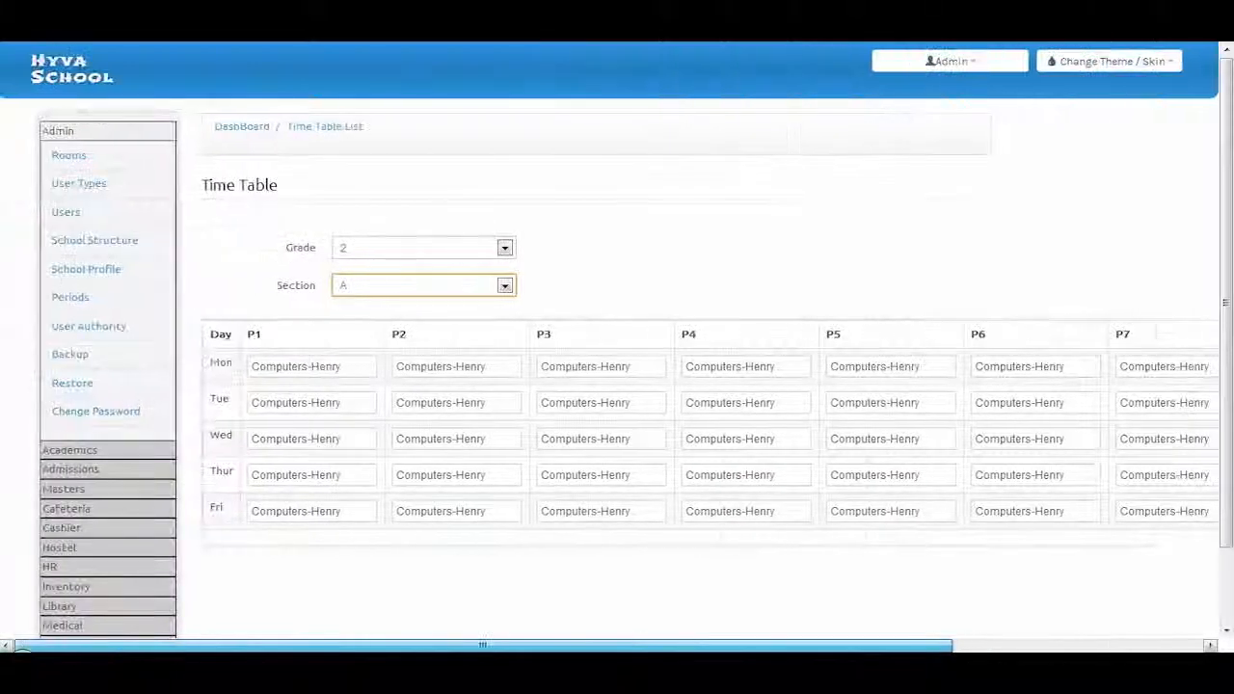
Return to the timetable list through the Academics menu, then open the fortnight page
click(70, 451)
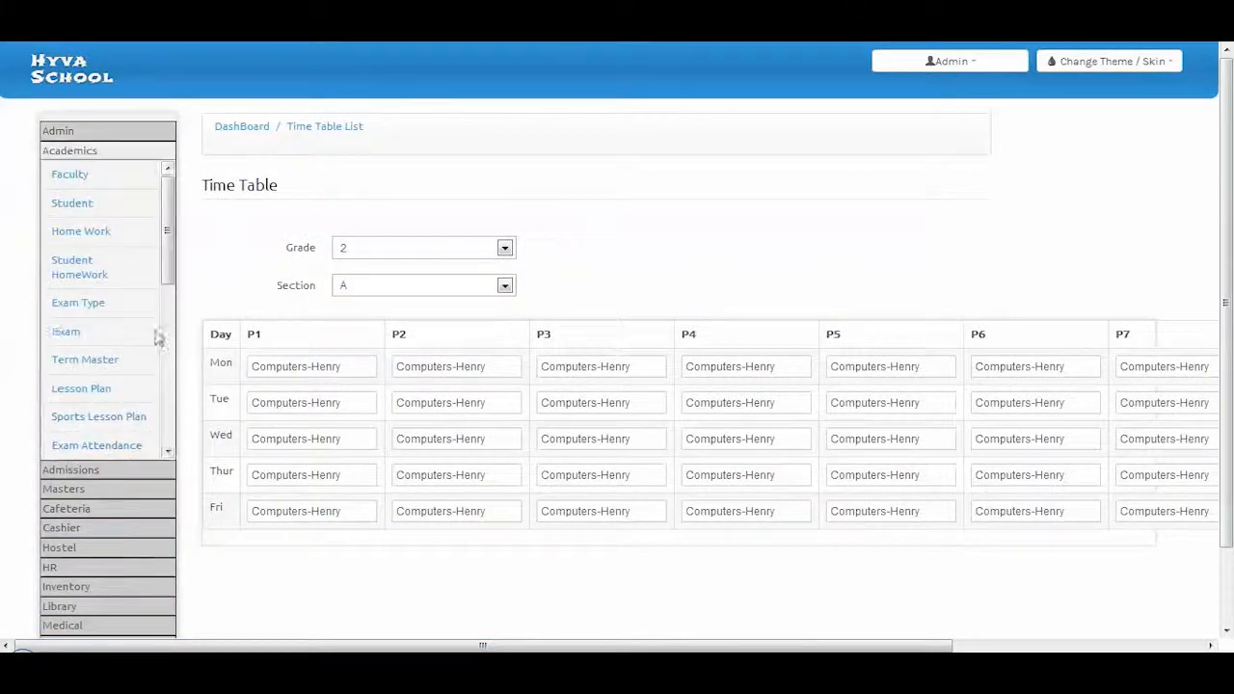
scroll(104, 380, down, 2)
click(115, 423)
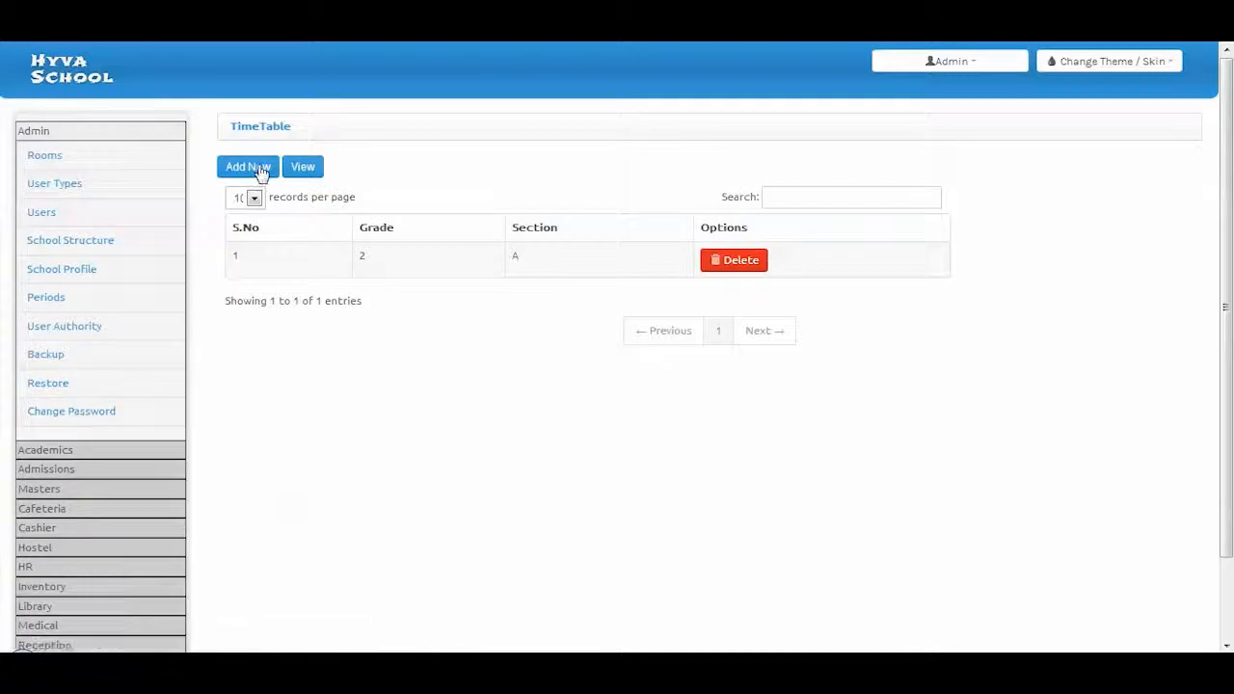
scroll(124, 479, down, 2)
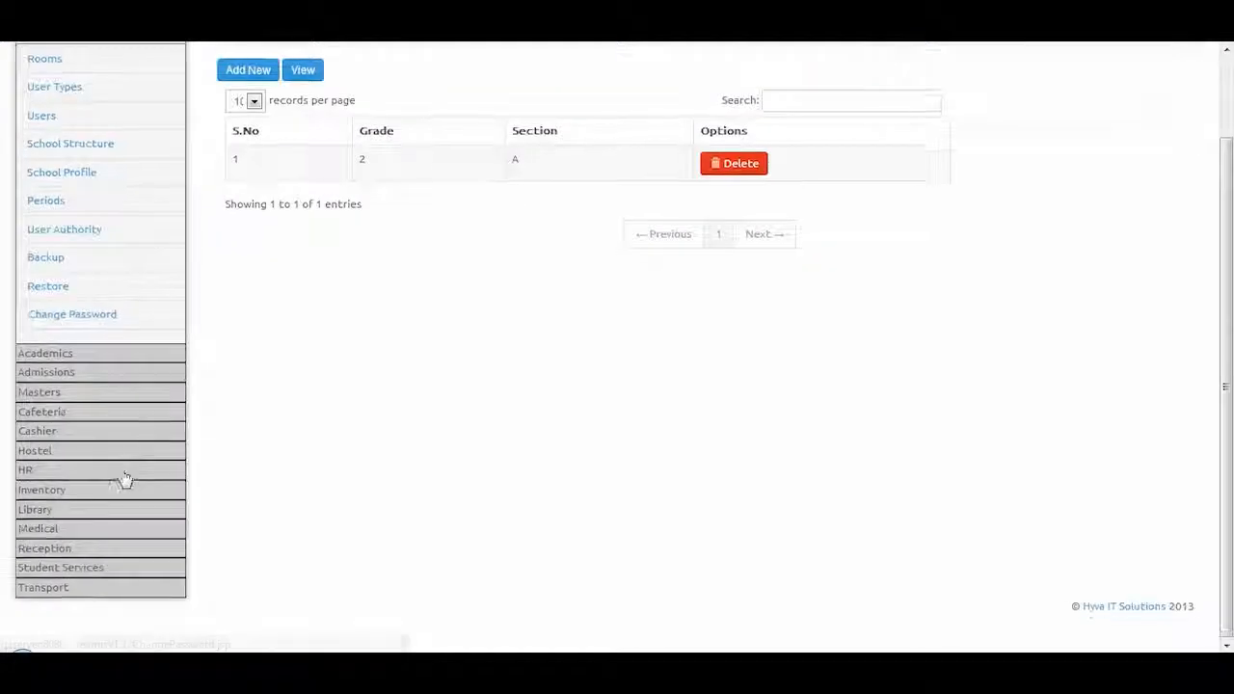
click(68, 354)
scroll(82, 357, down, 5)
click(87, 320)
Open the HR Employee Category list with Teaching, Non Teaching and Admin
click(51, 358)
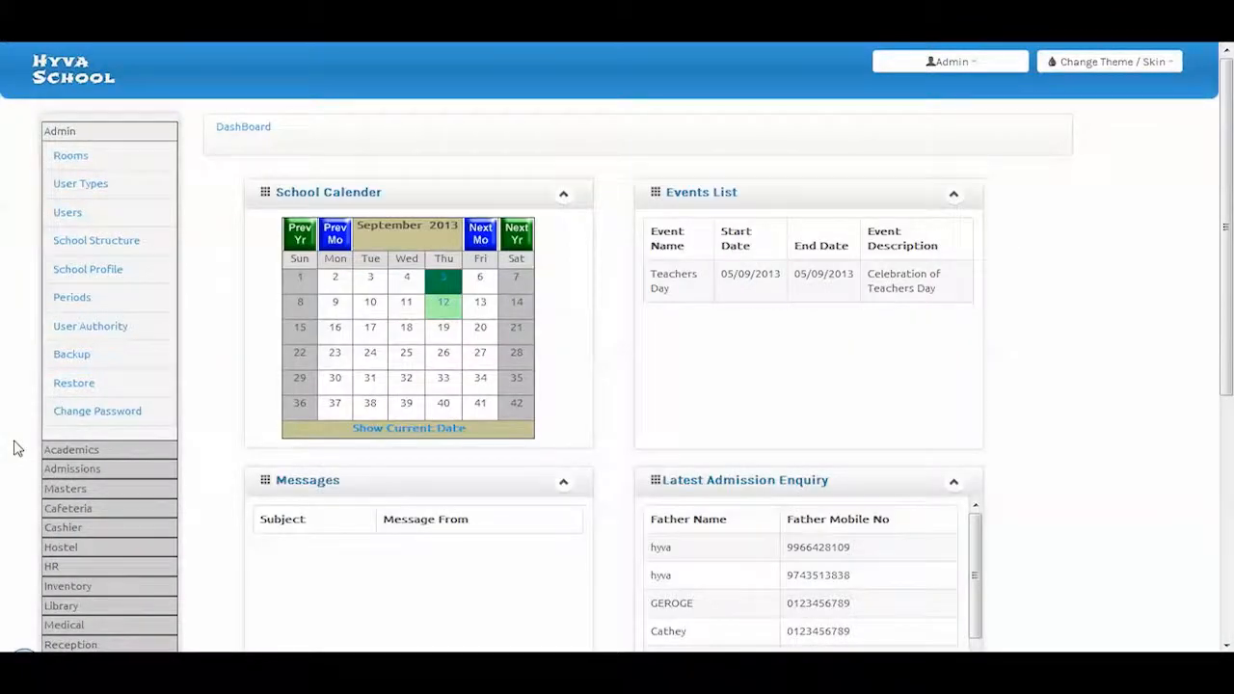
click(53, 566)
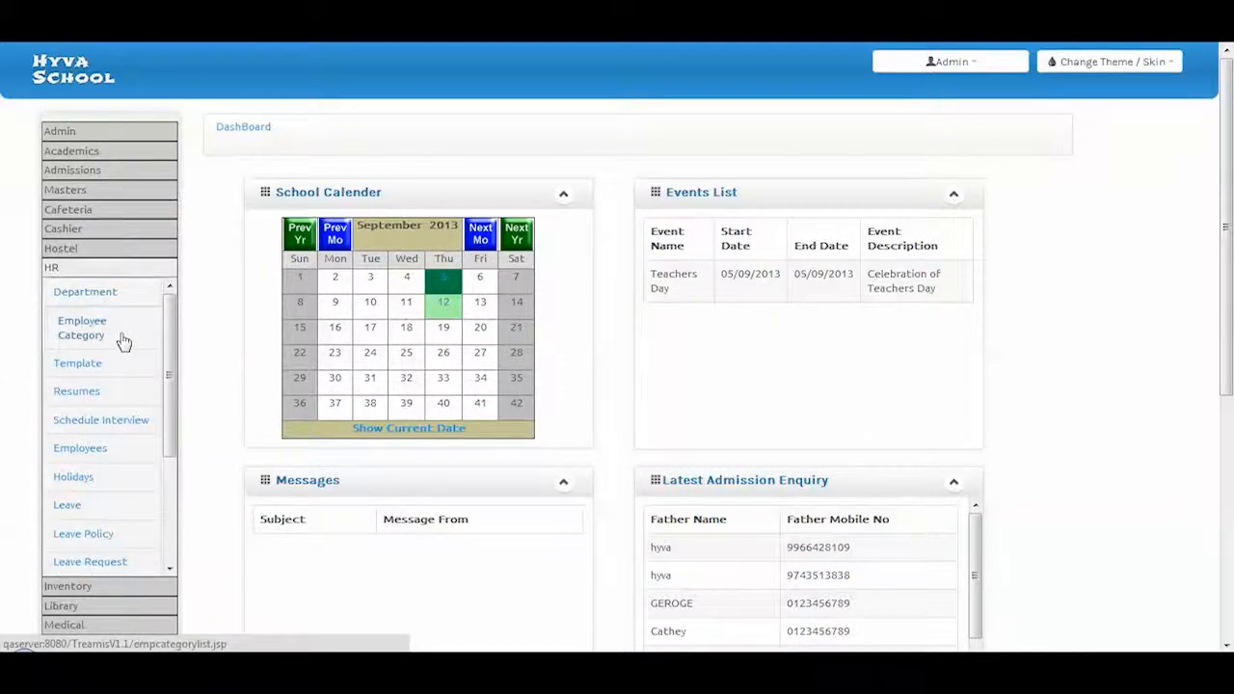
scroll(113, 386, down, 1)
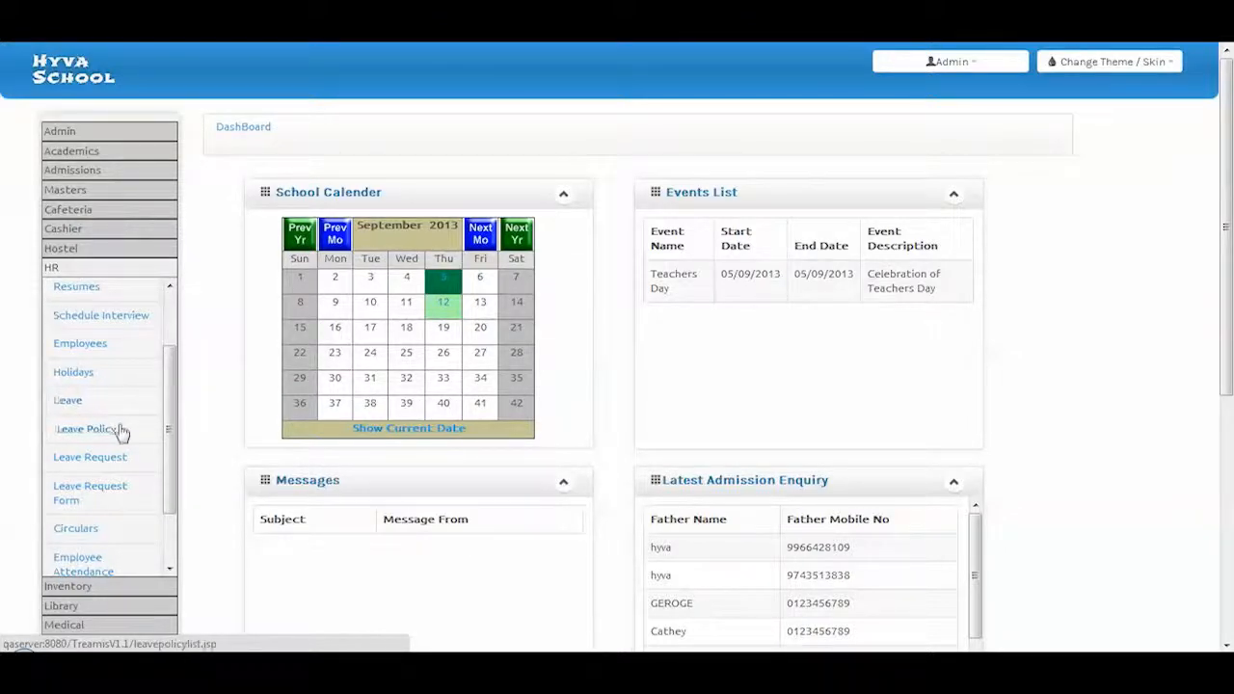
scroll(142, 468, down, 3)
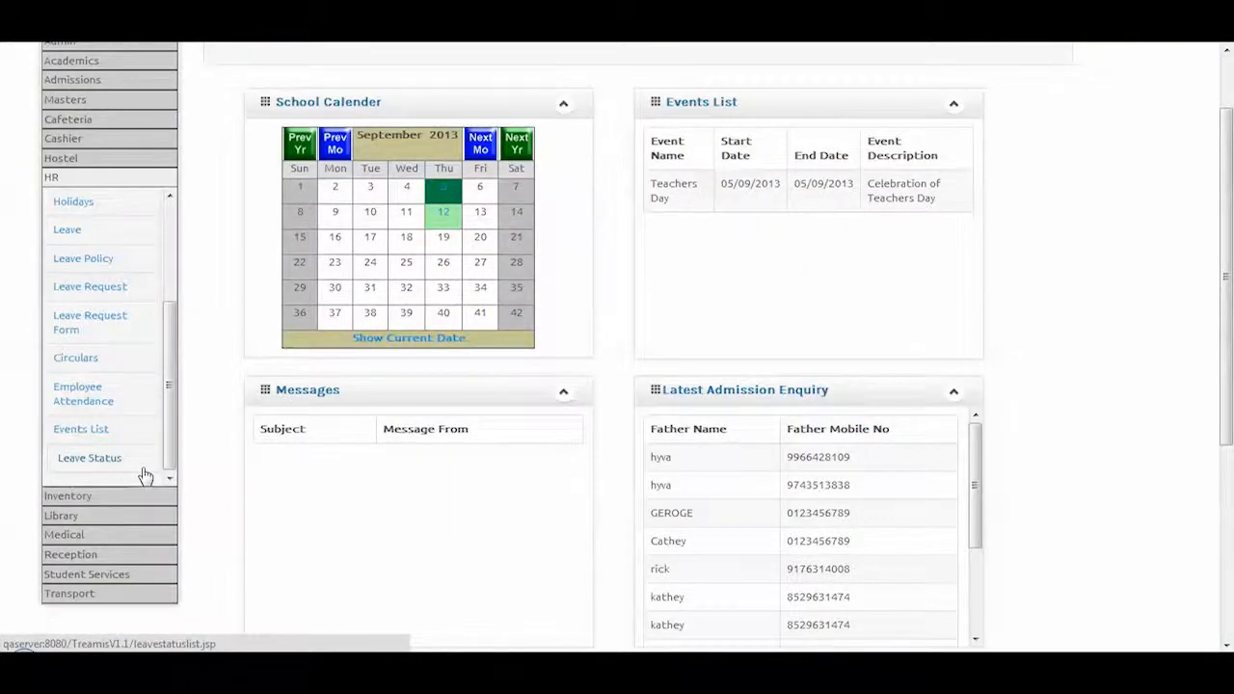
scroll(144, 463, up, 3)
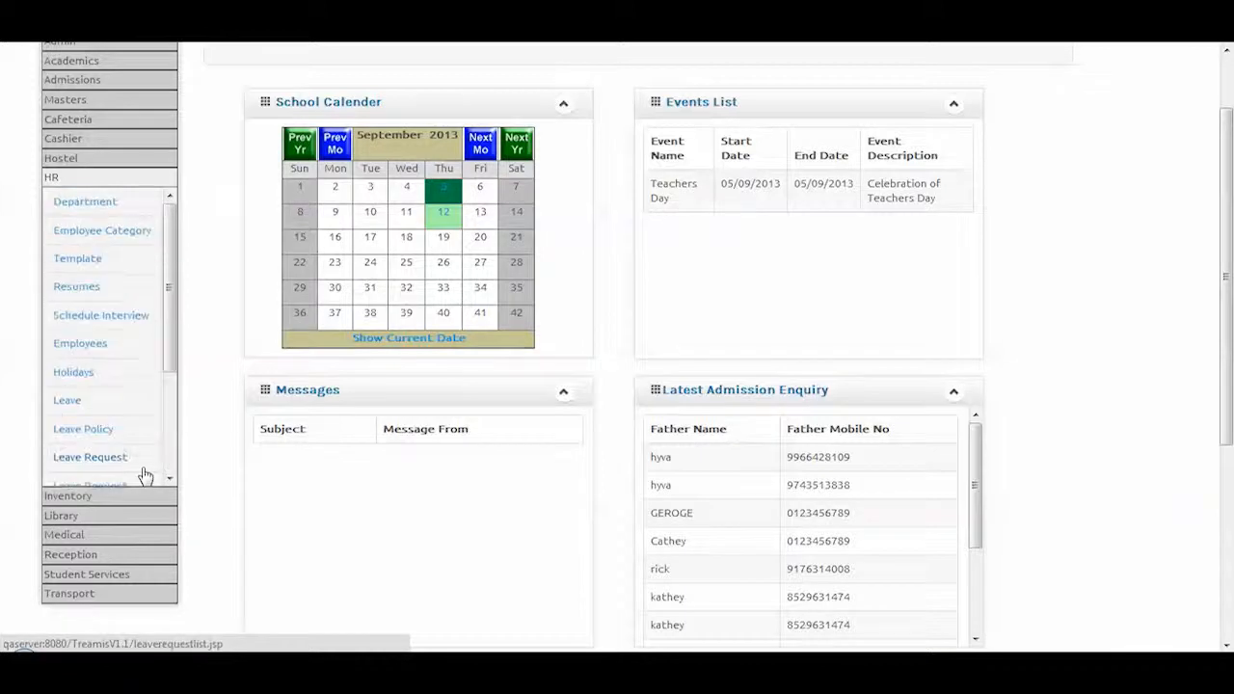
click(143, 237)
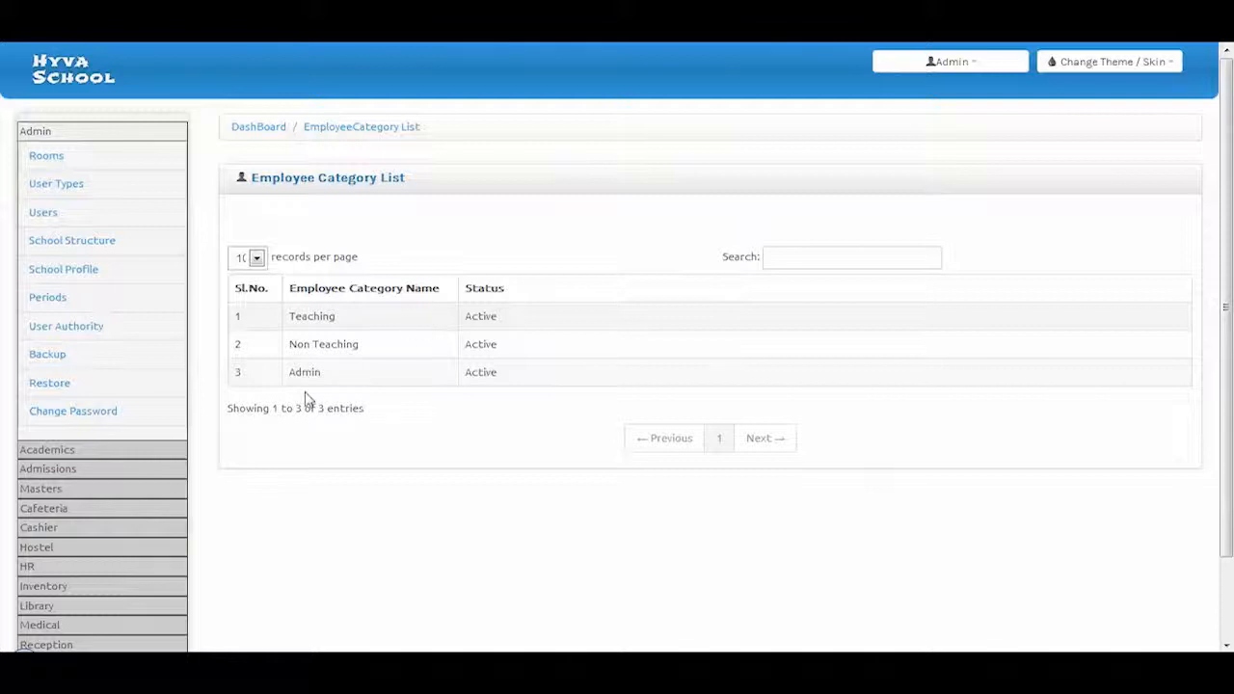
Open the English department's edit page from the HR department list
click(29, 566)
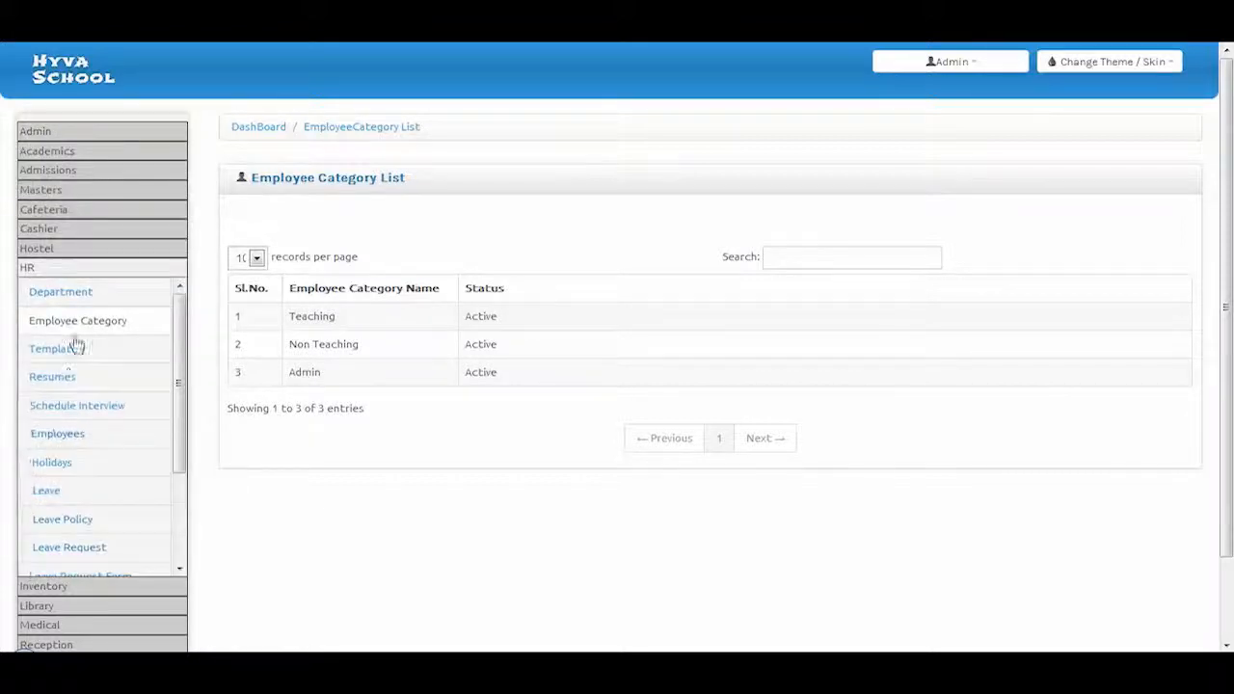
click(83, 301)
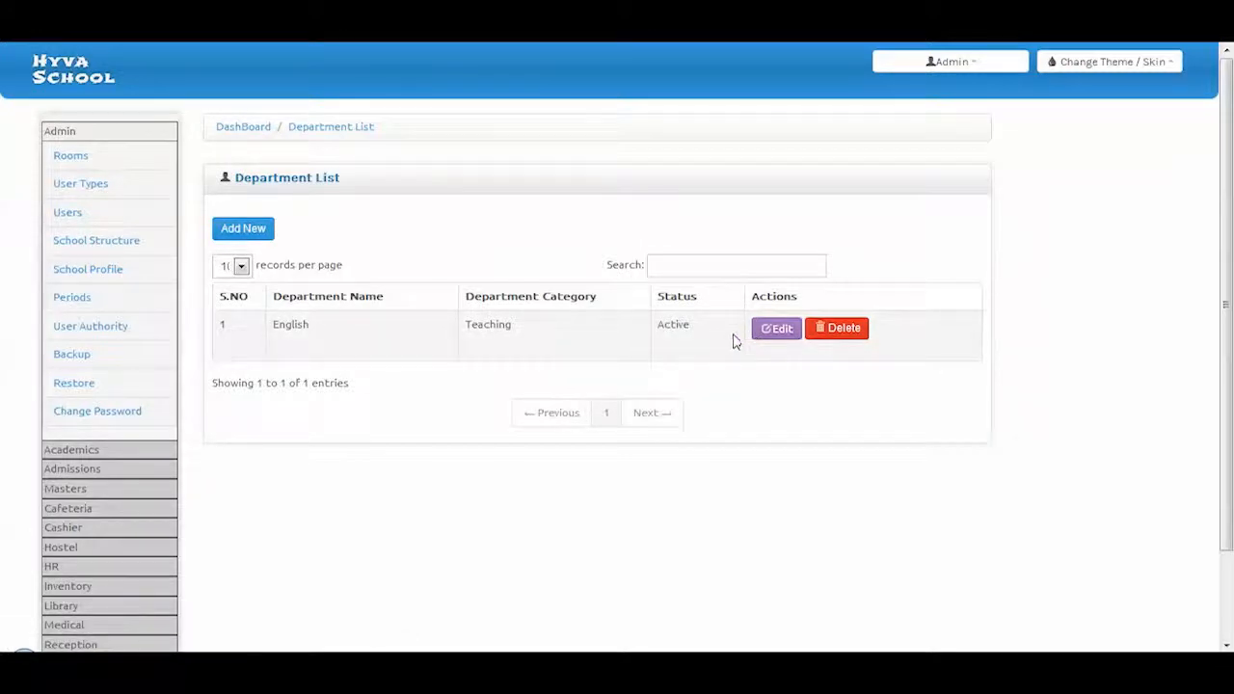
click(789, 339)
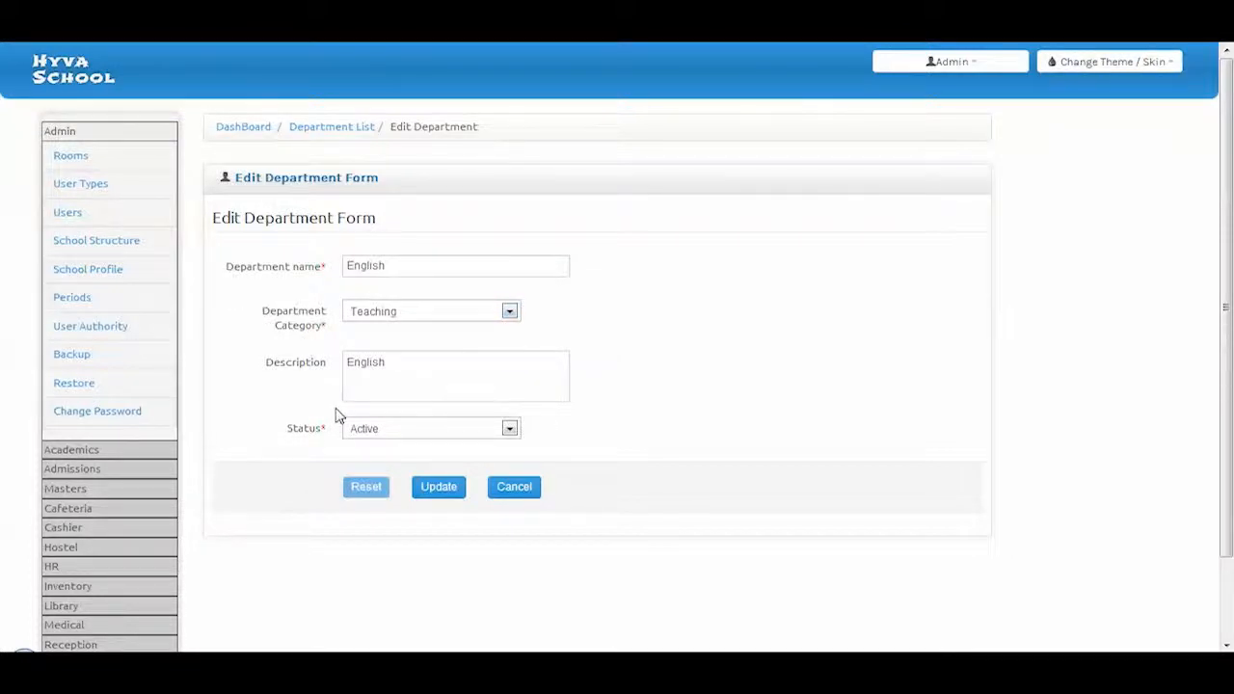
Open TemplateA for editing from the HR template list
click(81, 573)
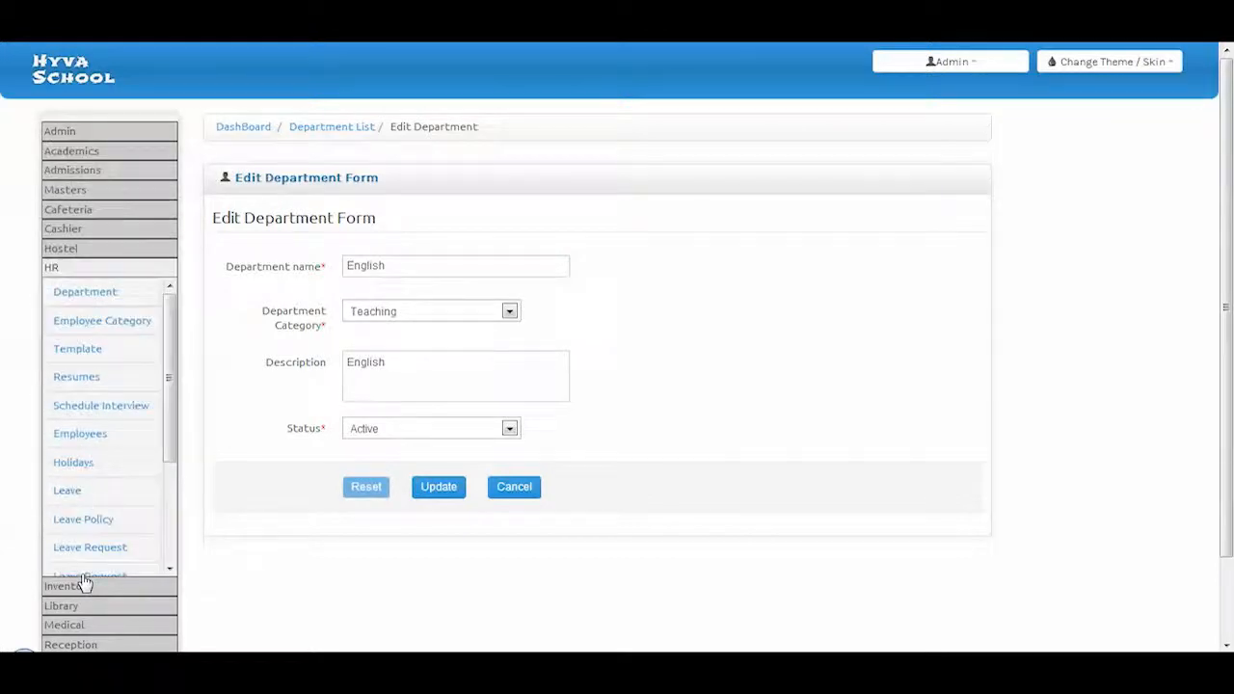
click(84, 351)
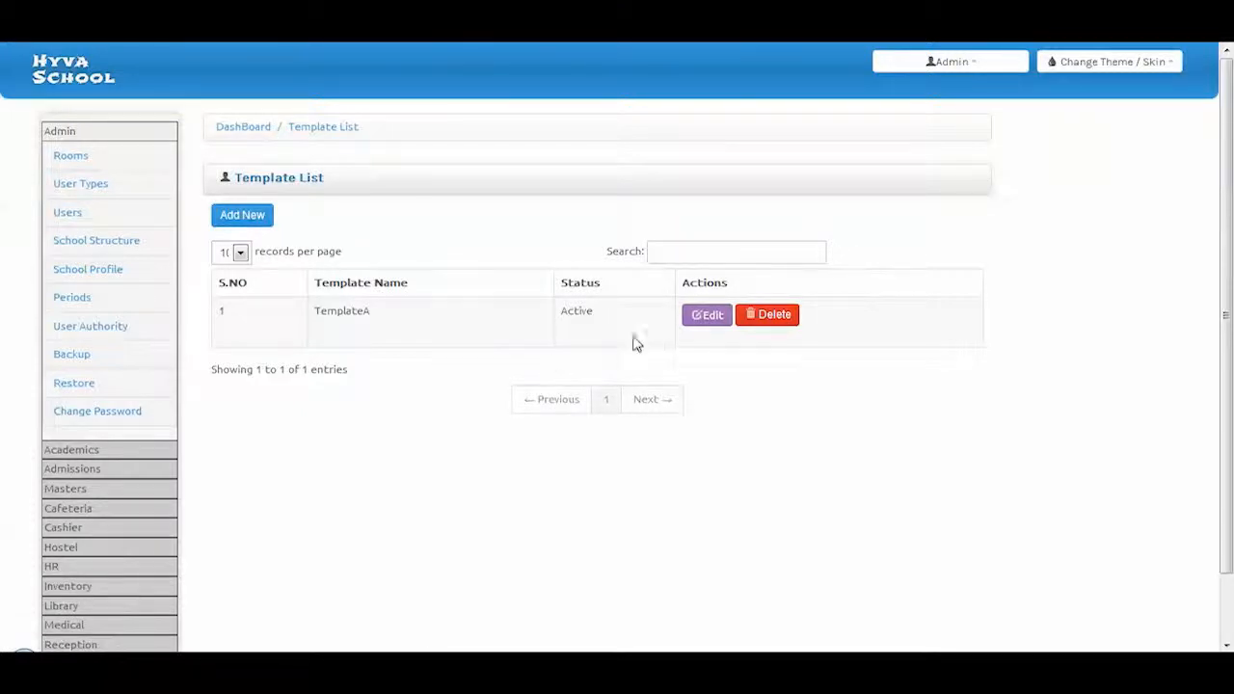
click(704, 321)
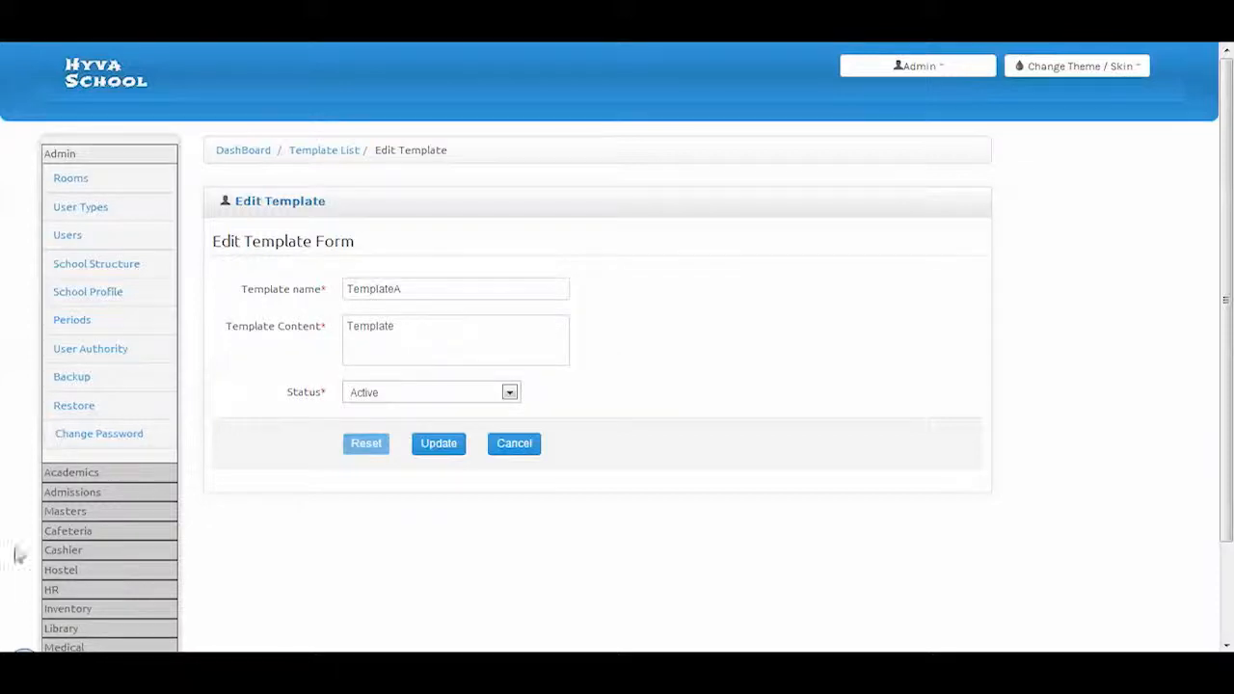
click(50, 589)
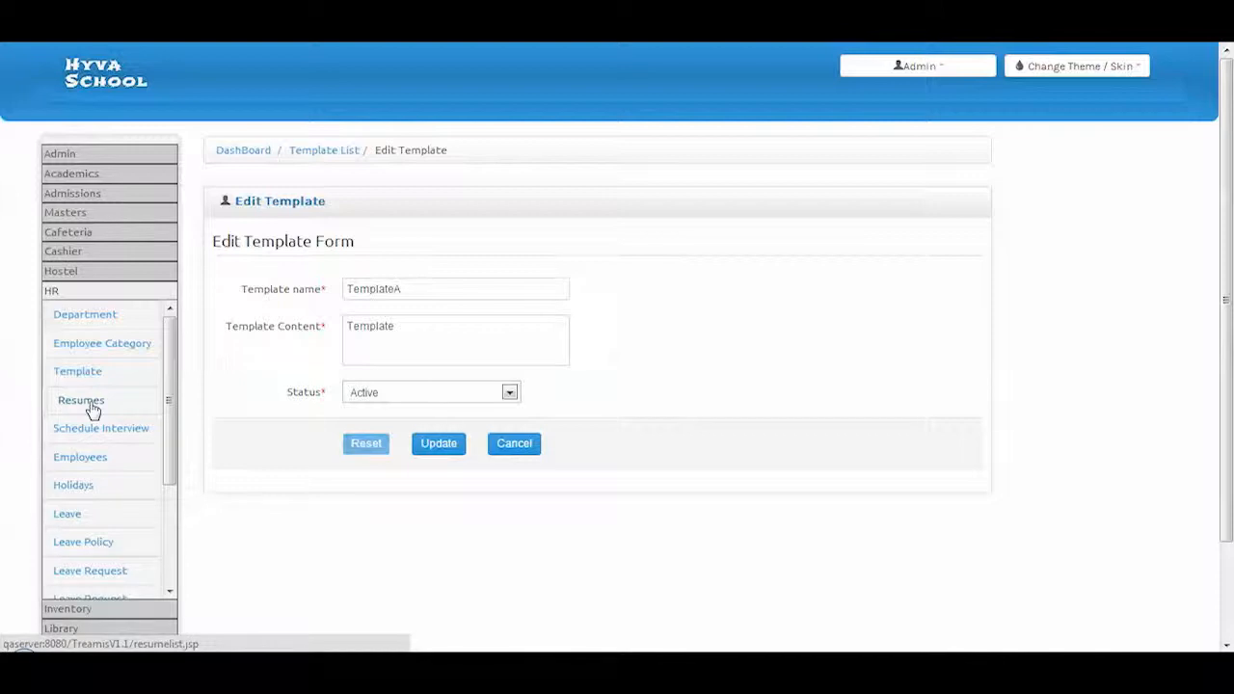
Open the candidate's received resume for editing and review its details
click(84, 401)
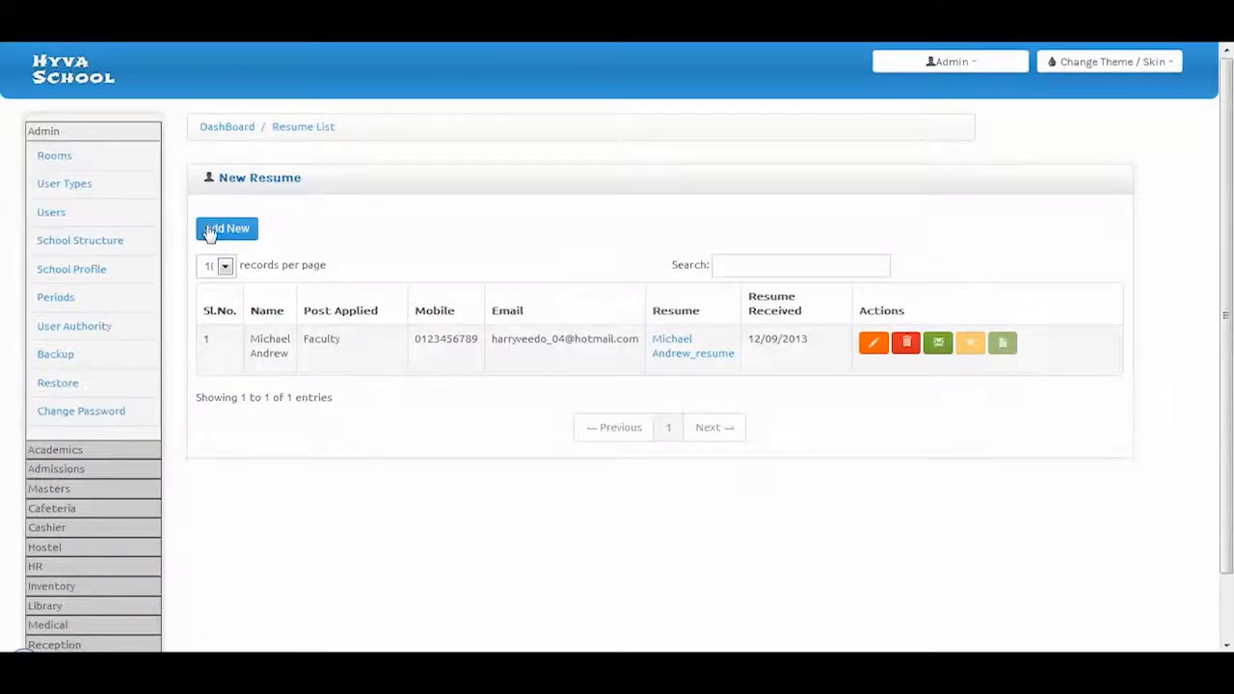
click(874, 343)
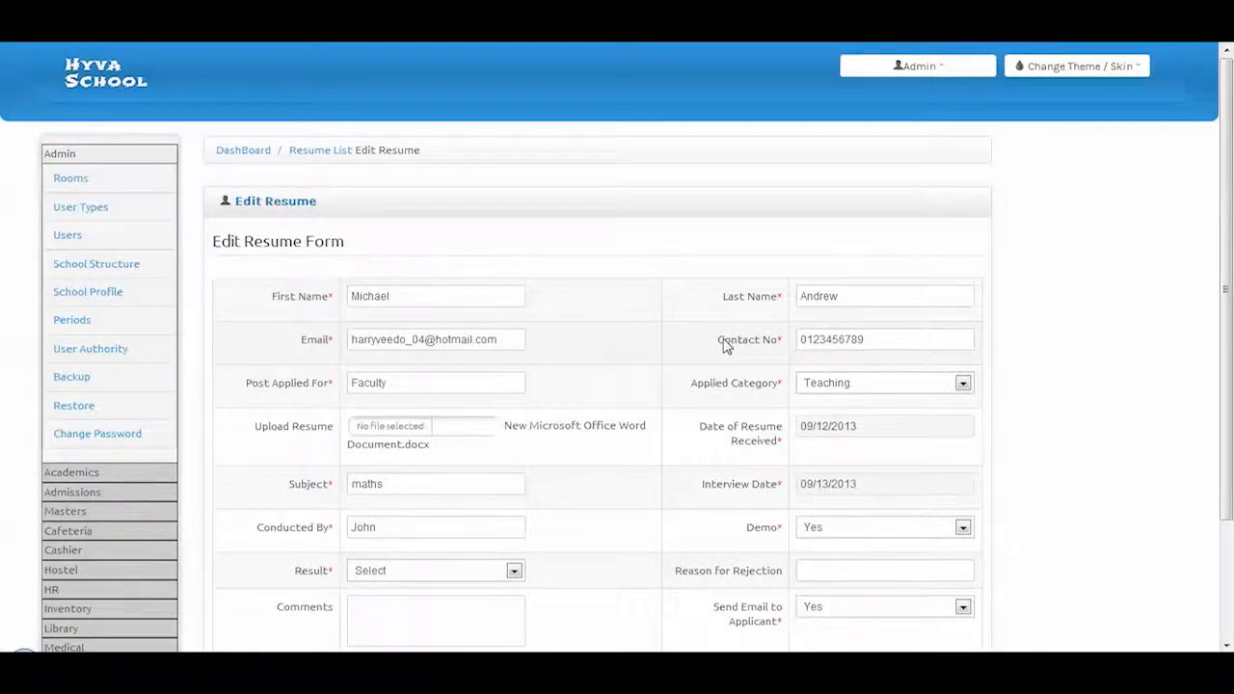
scroll(725, 347, down, 2)
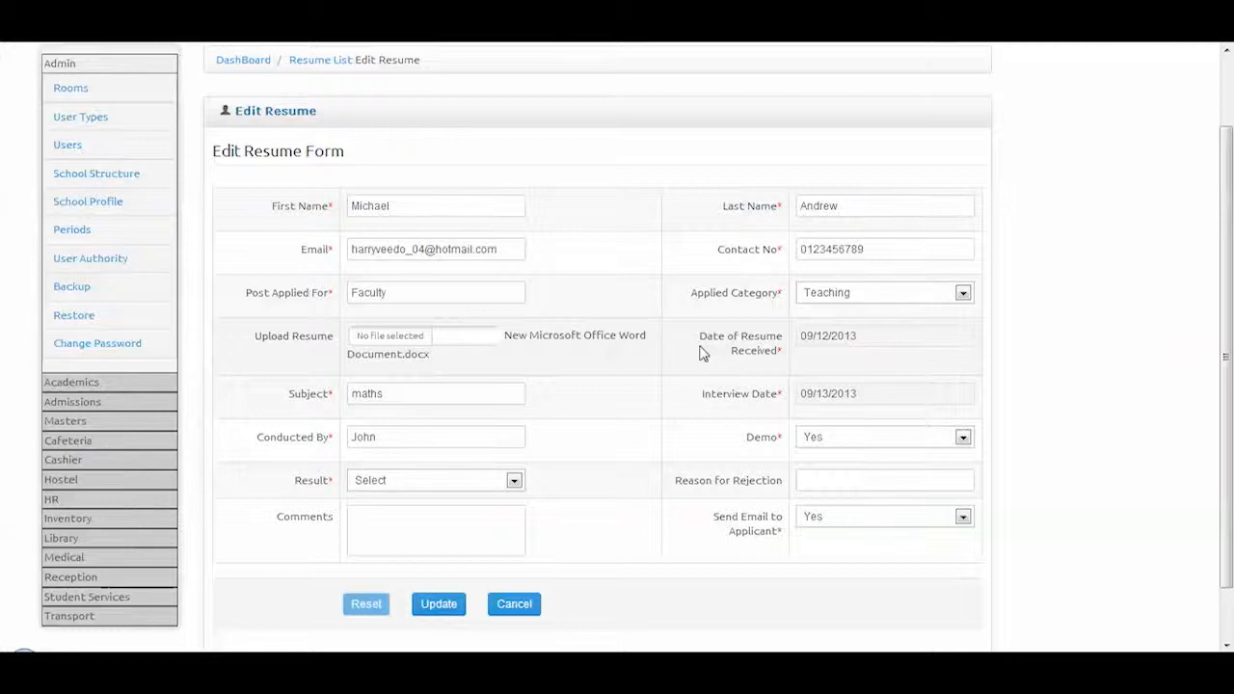
click(62, 422)
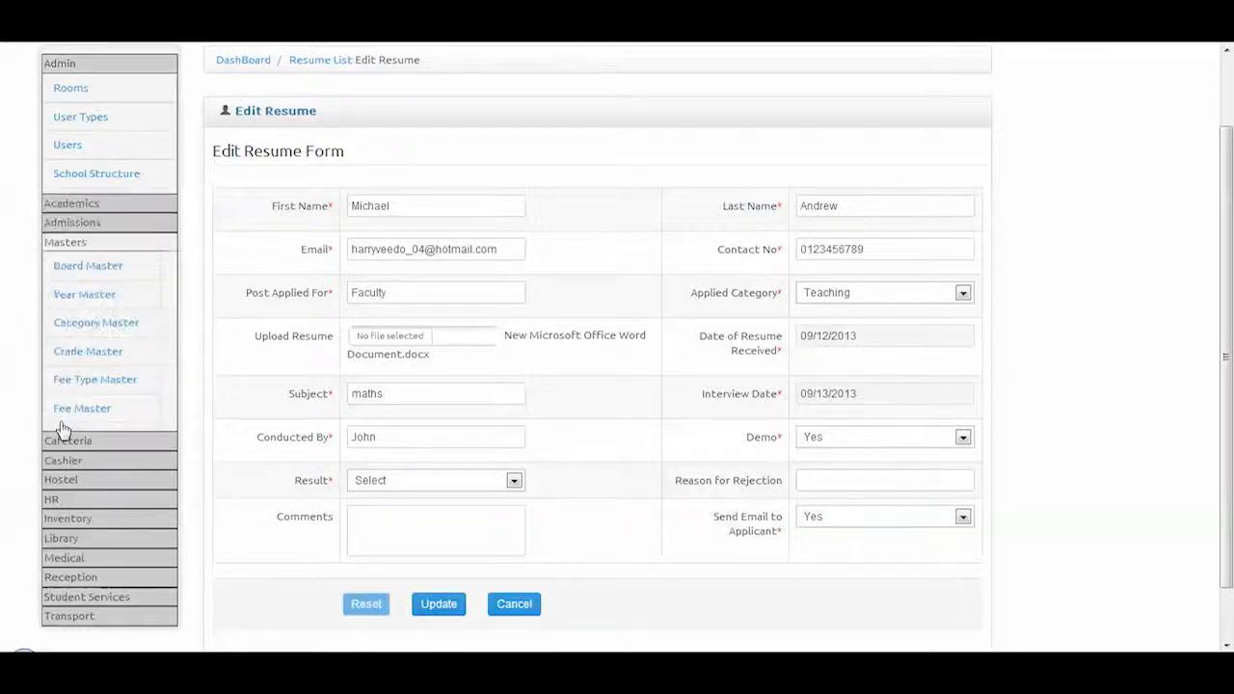
Open the scheduled maths interview for editing, then the HR employee list
click(58, 500)
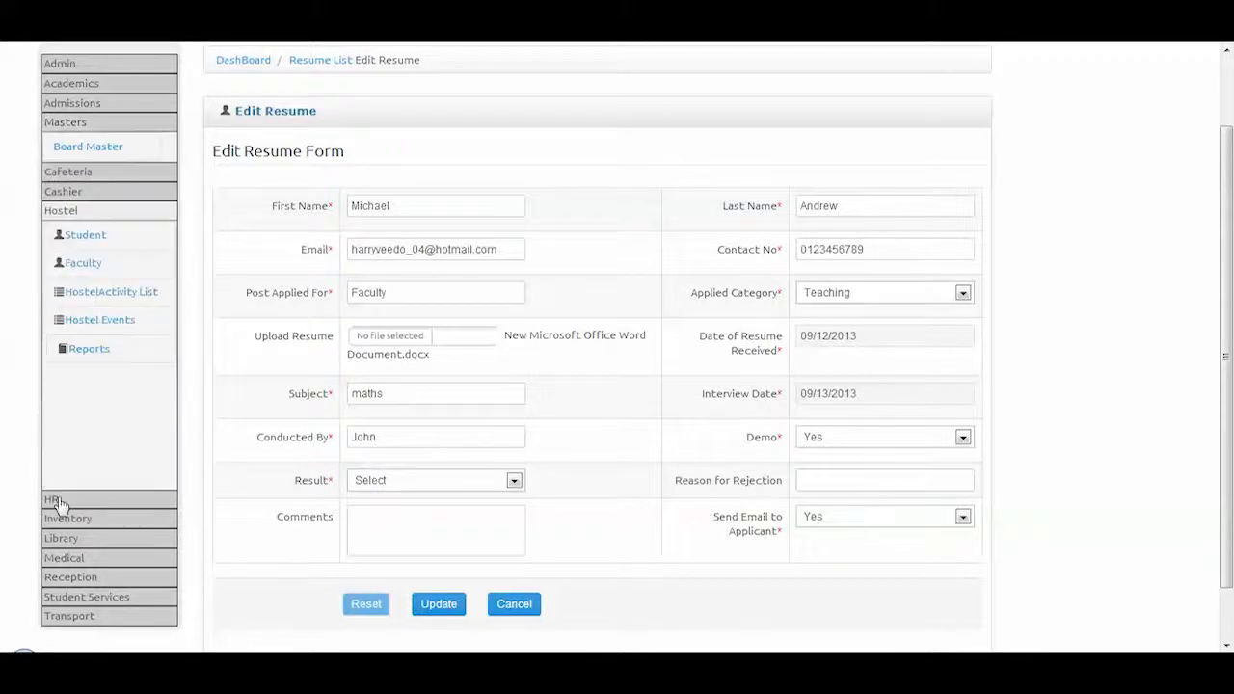
click(58, 500)
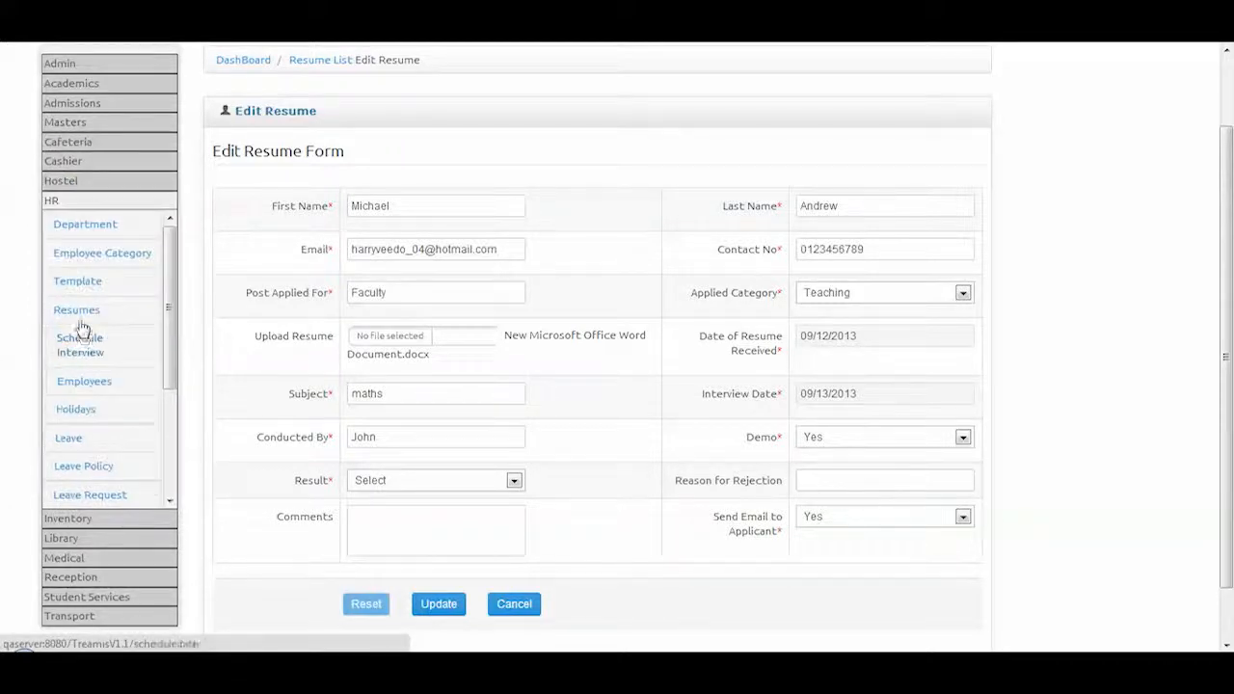
click(89, 347)
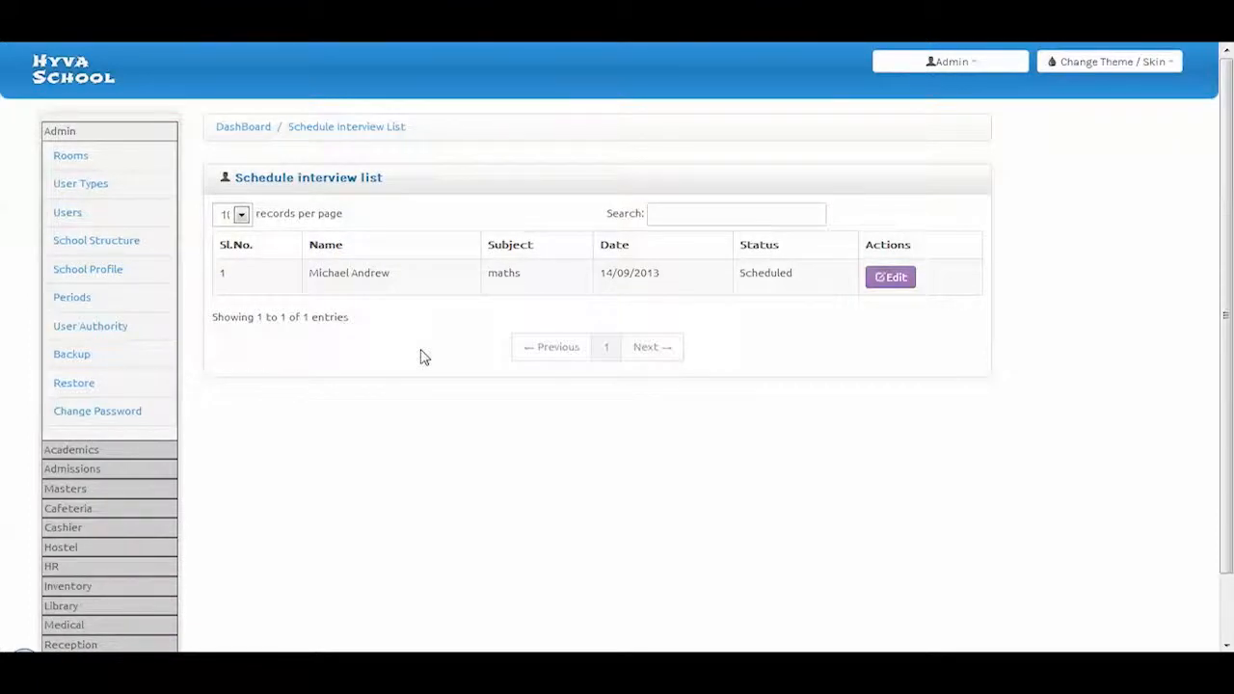
click(883, 282)
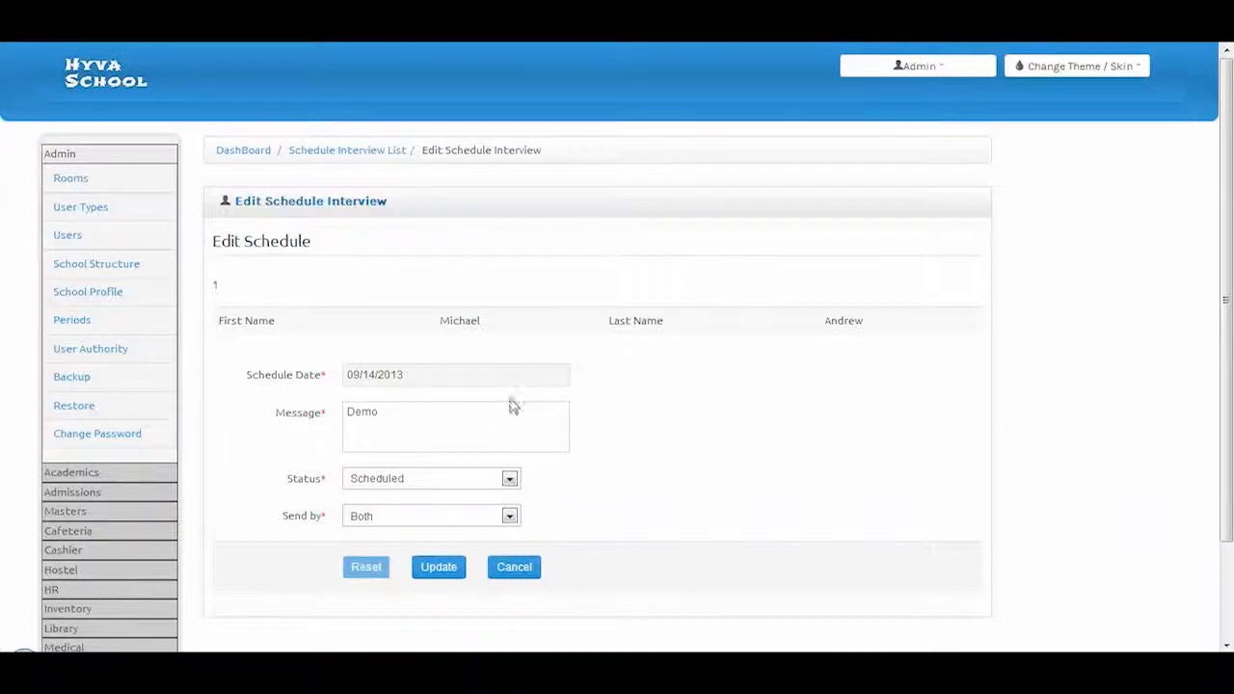
click(48, 589)
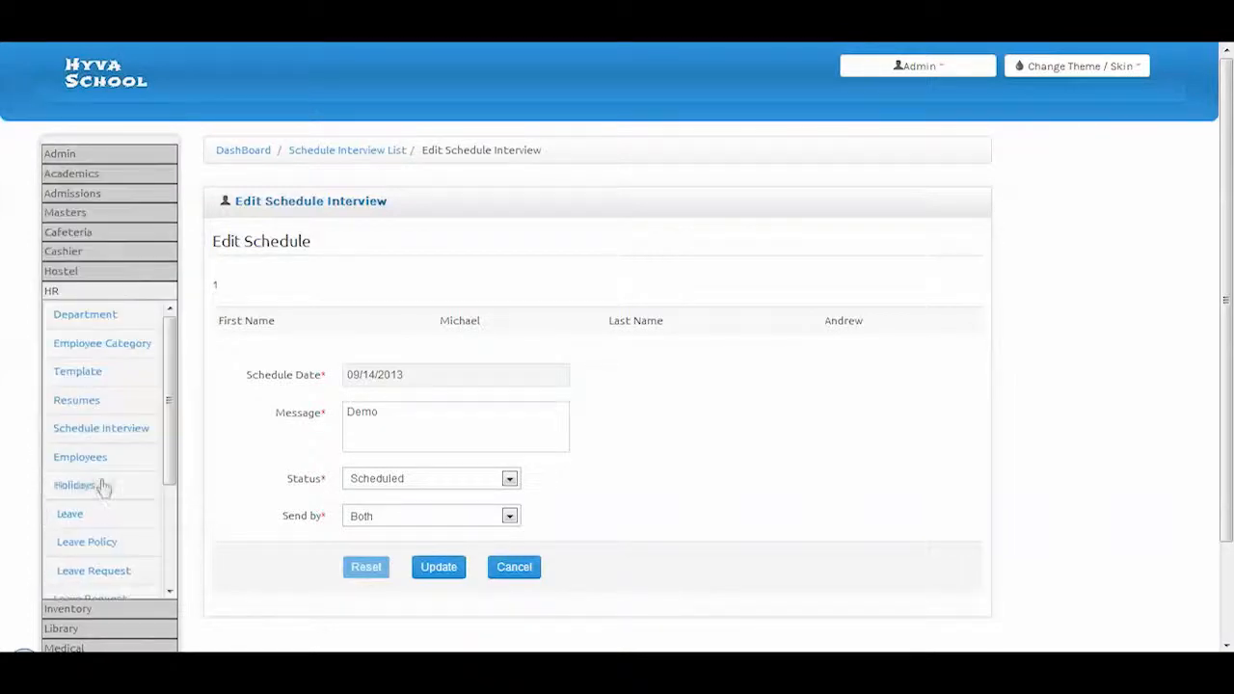
click(85, 457)
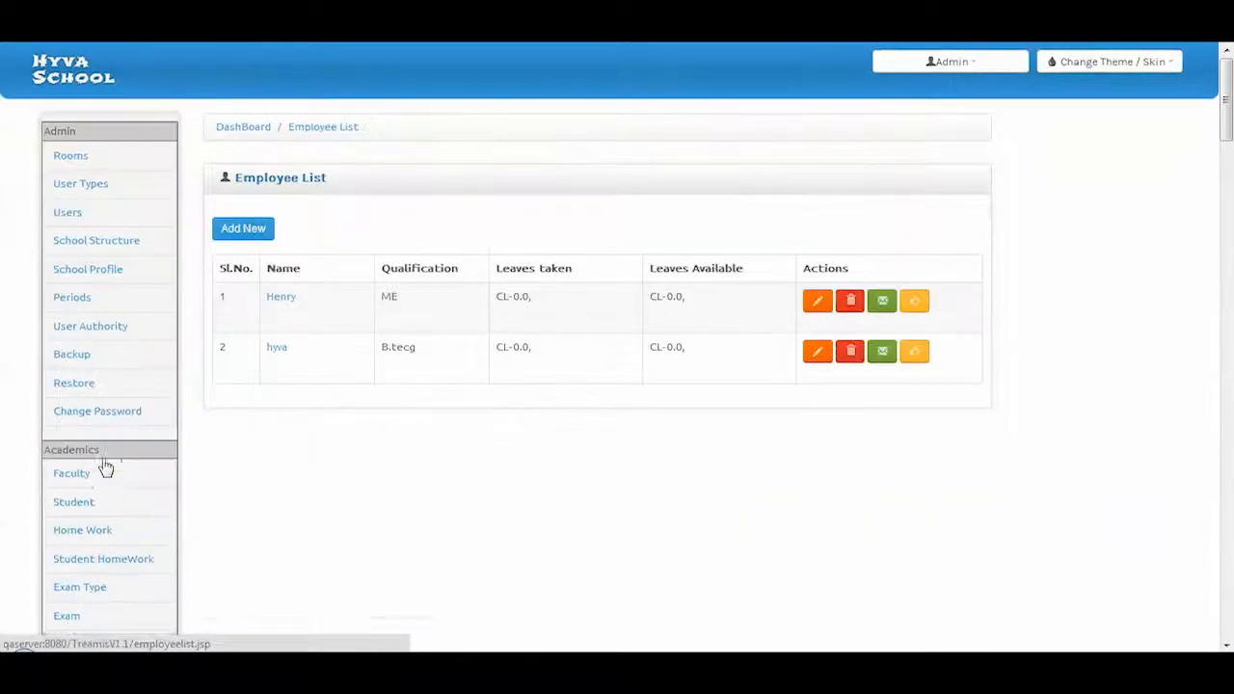
Start a new employee entry and look through the blank form
click(260, 237)
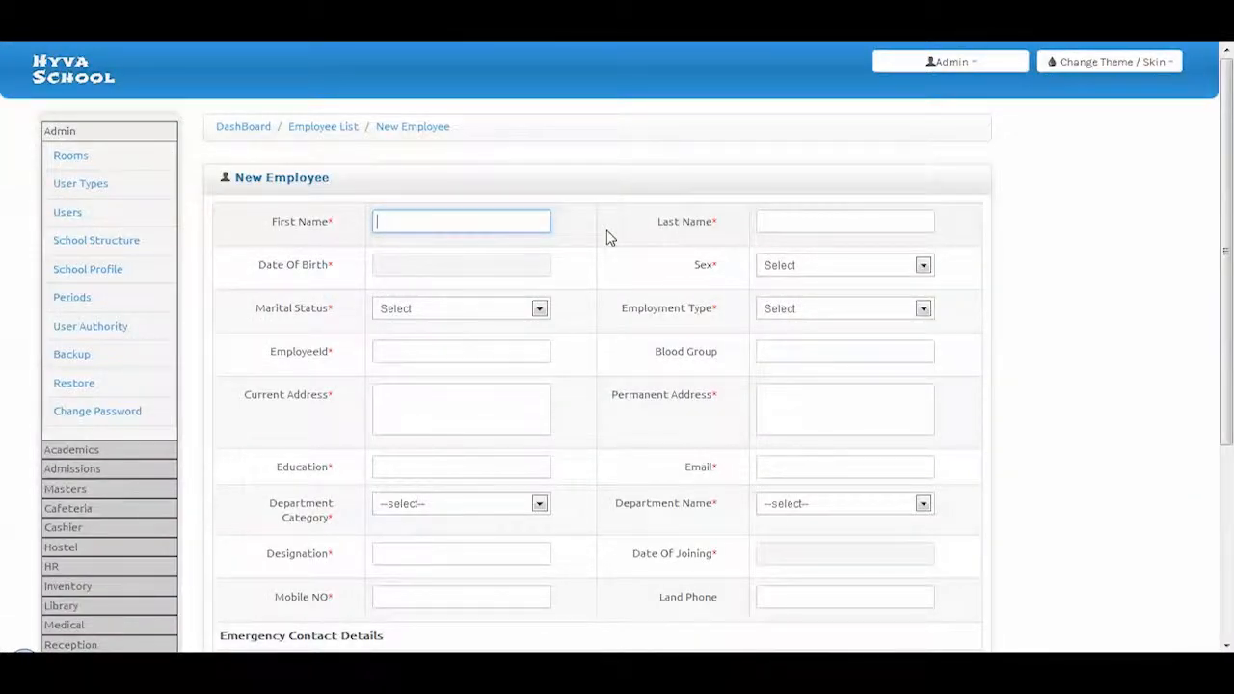
scroll(603, 237, down, 1)
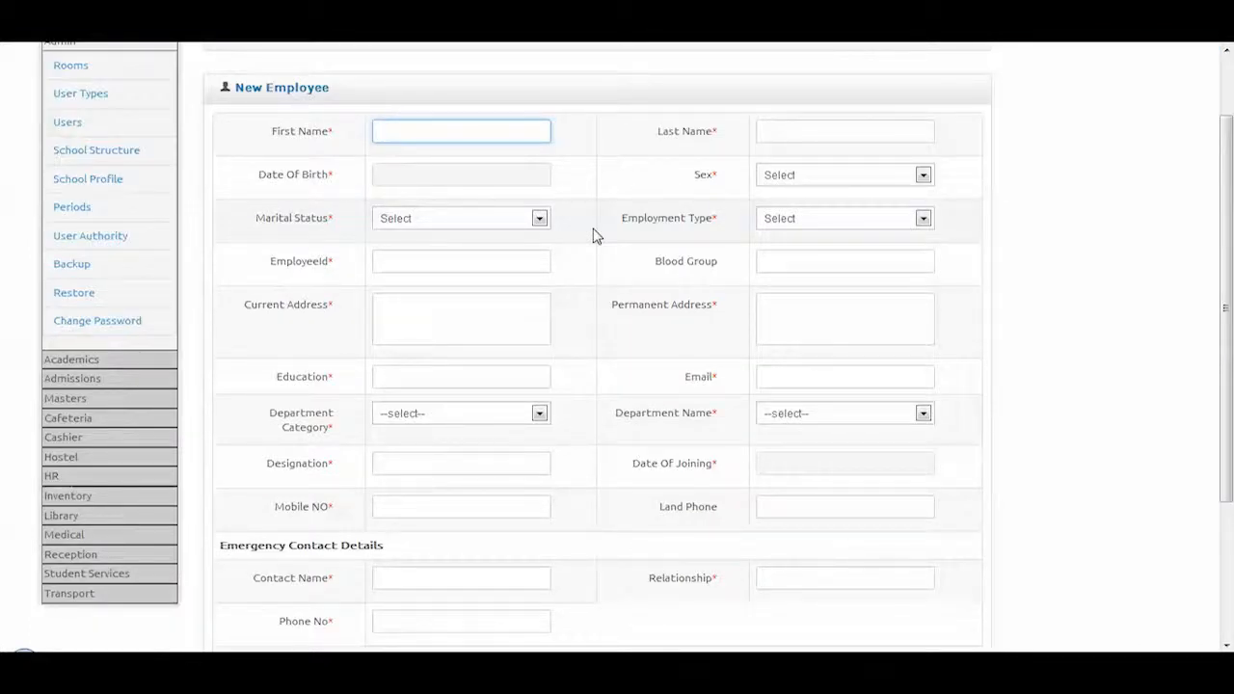
scroll(592, 234, down, 2)
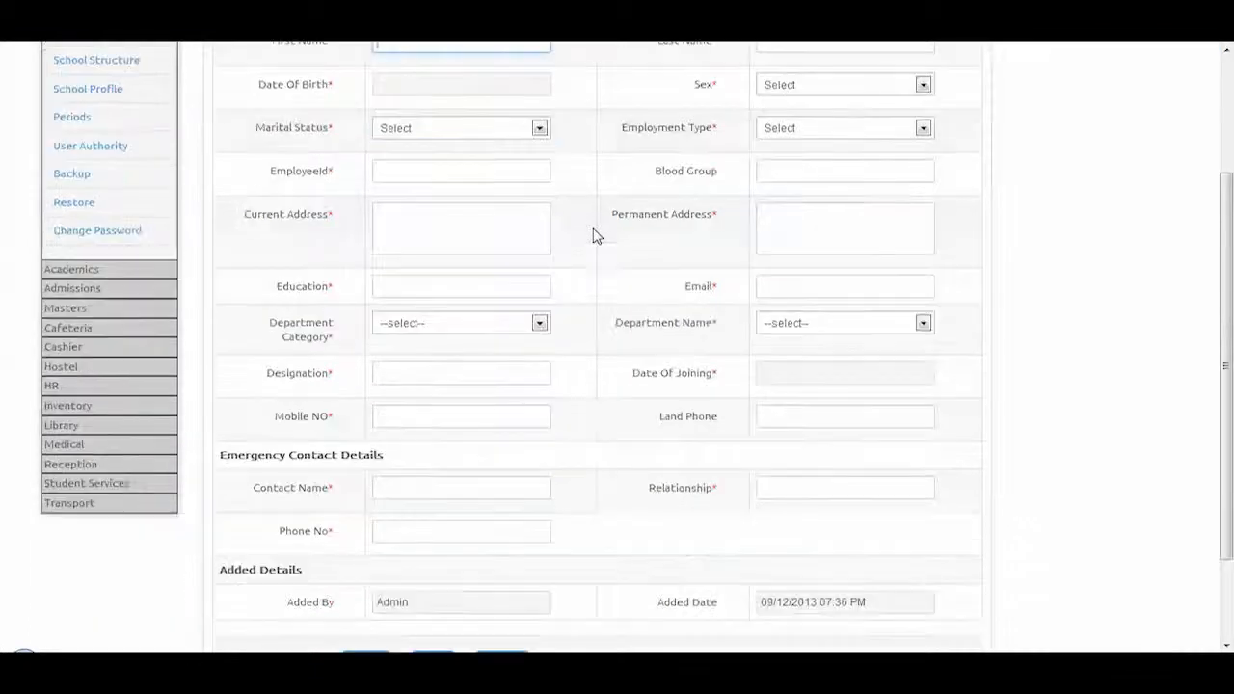
scroll(591, 234, up, 3)
Browse the HR holidays, leave types and leave policy lists (one CL Teaching policy)
click(56, 564)
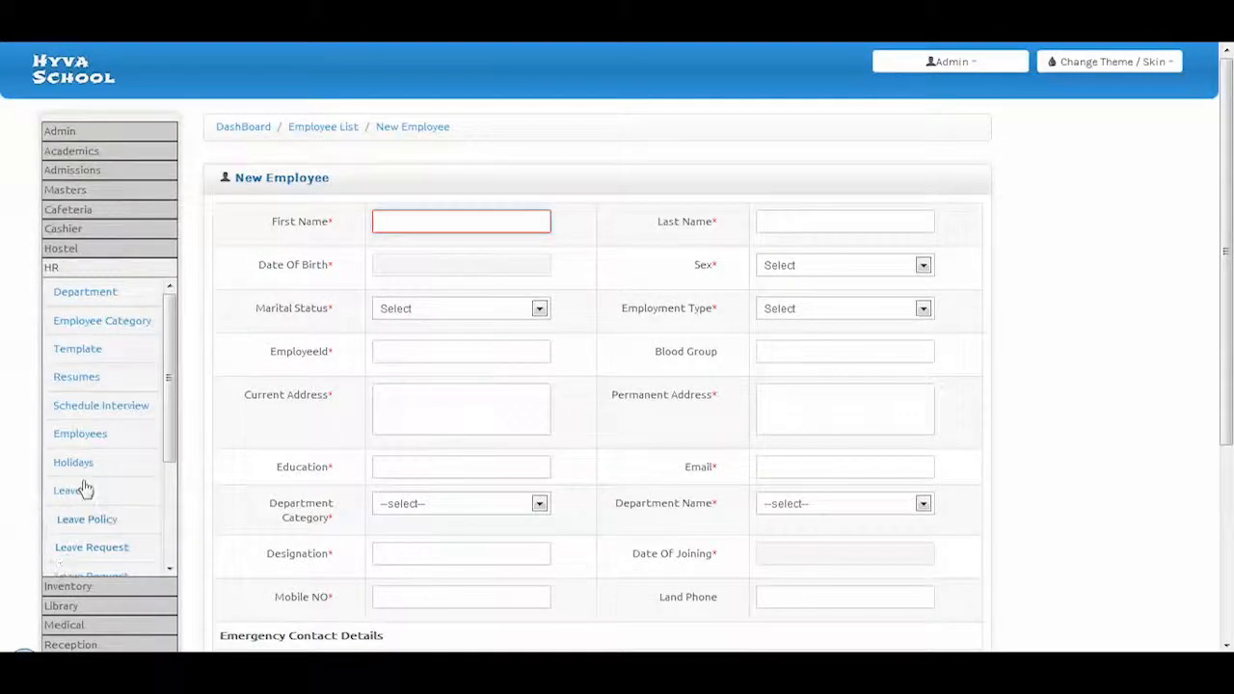
click(79, 467)
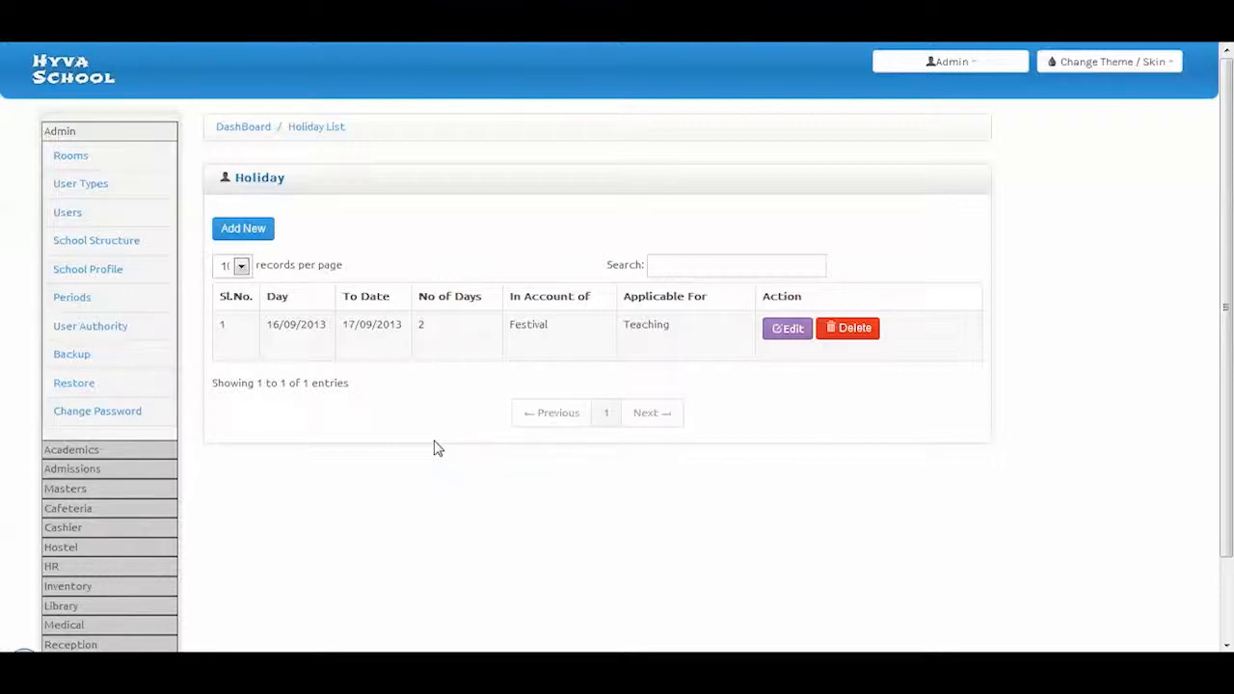
click(56, 568)
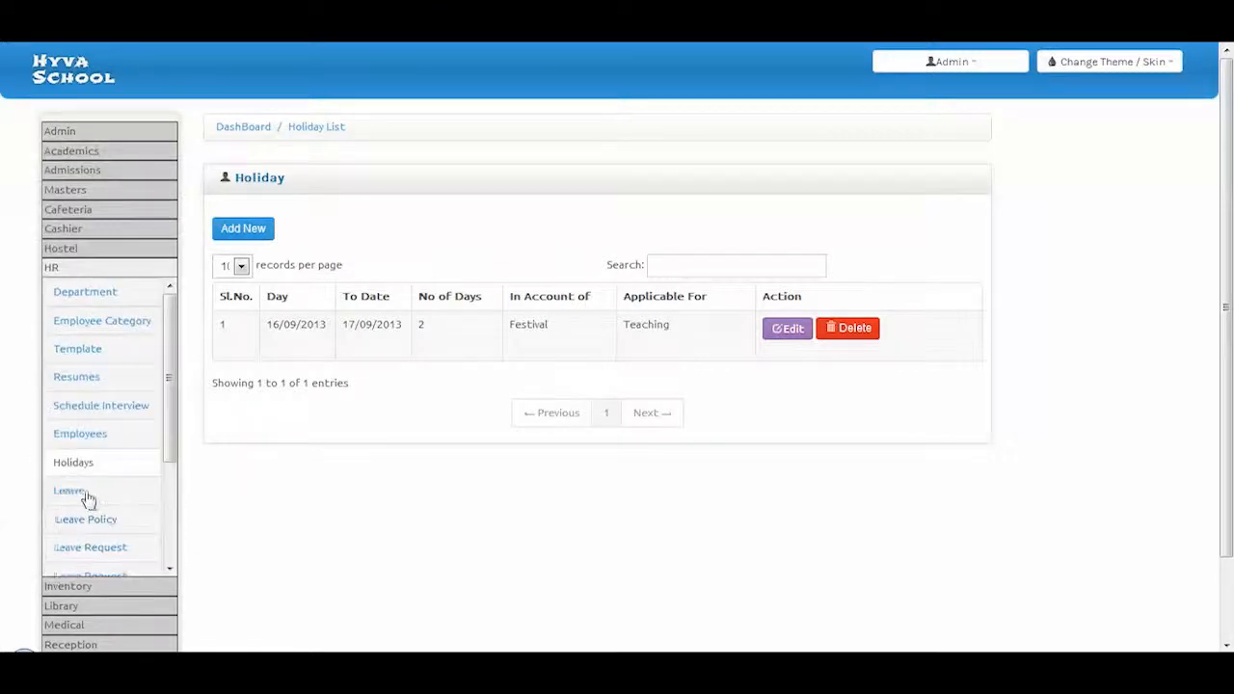
click(87, 496)
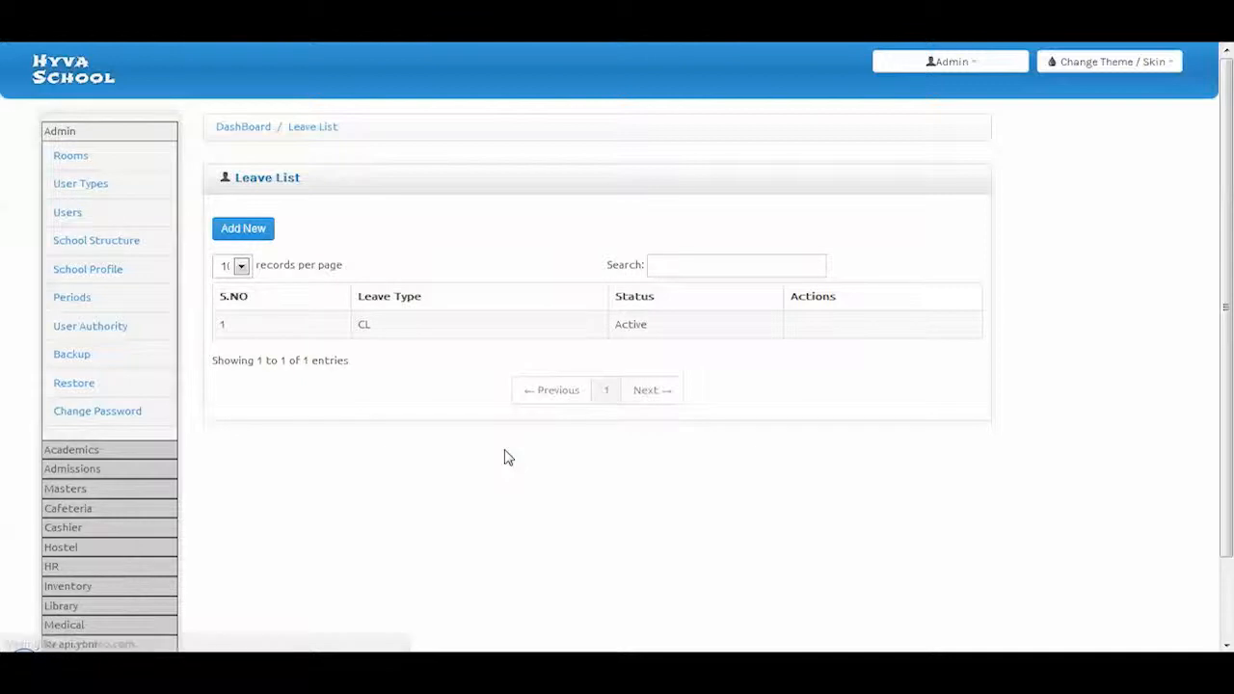
click(55, 566)
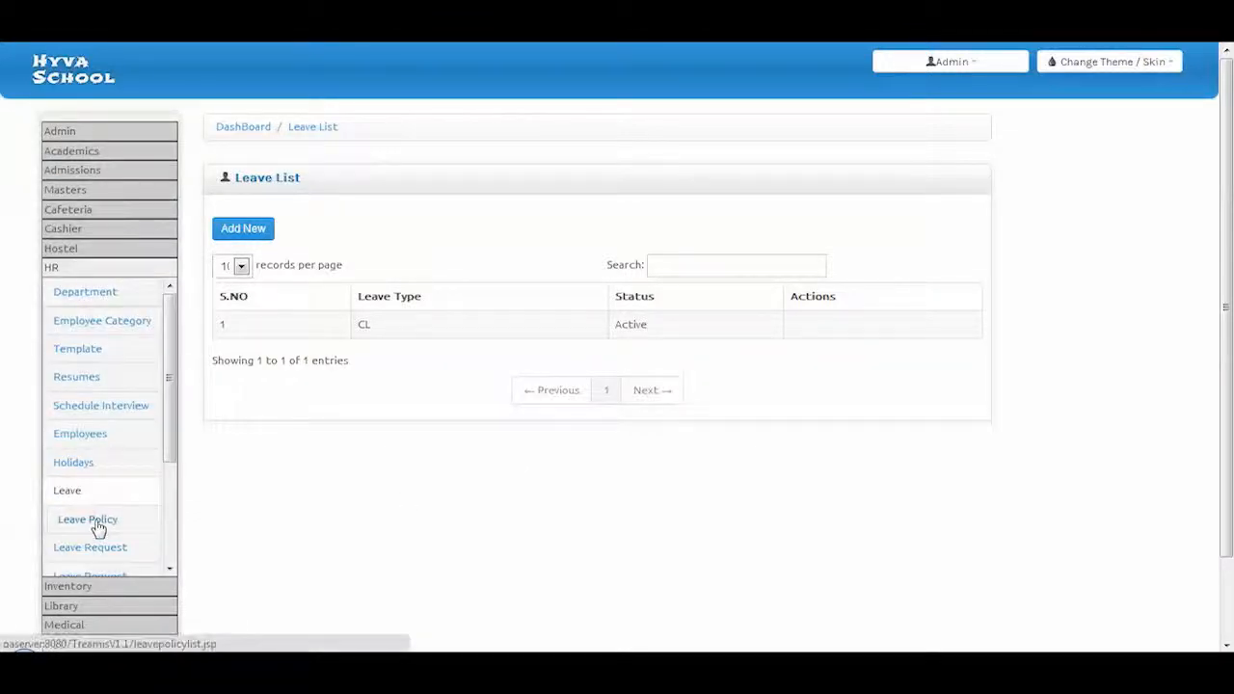
click(97, 522)
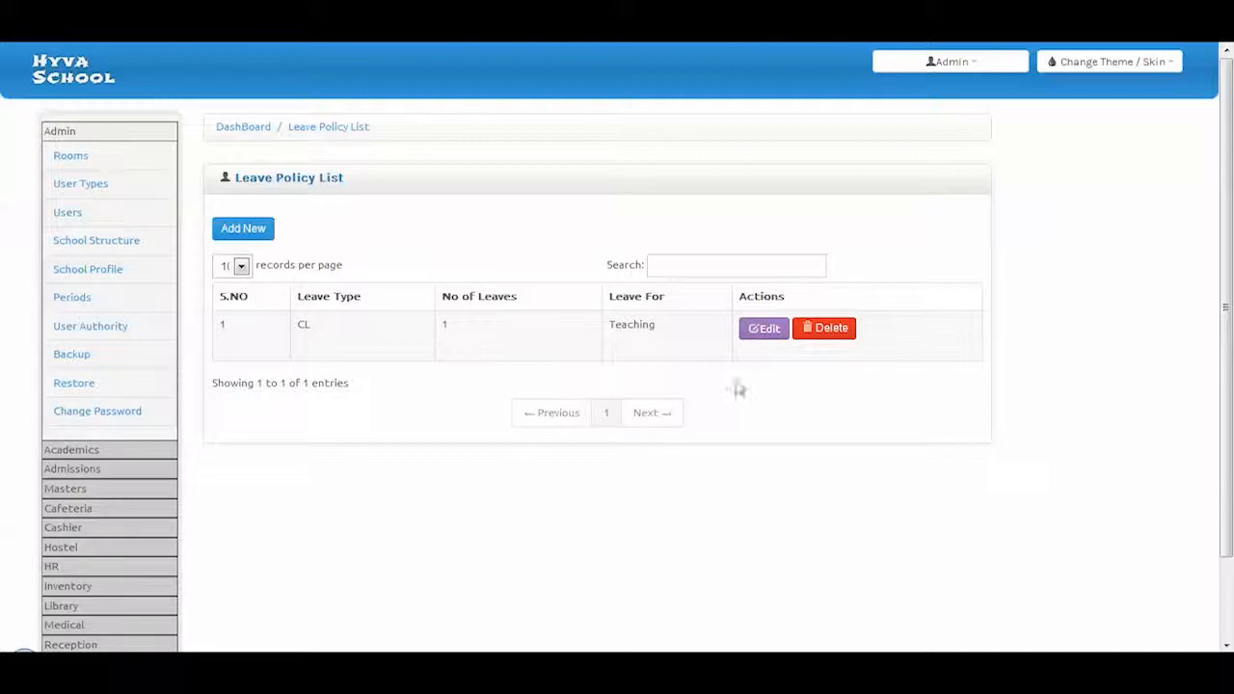
Review the CL Teaching leave policy's edit page, then open a blank Leave Request Form
click(774, 337)
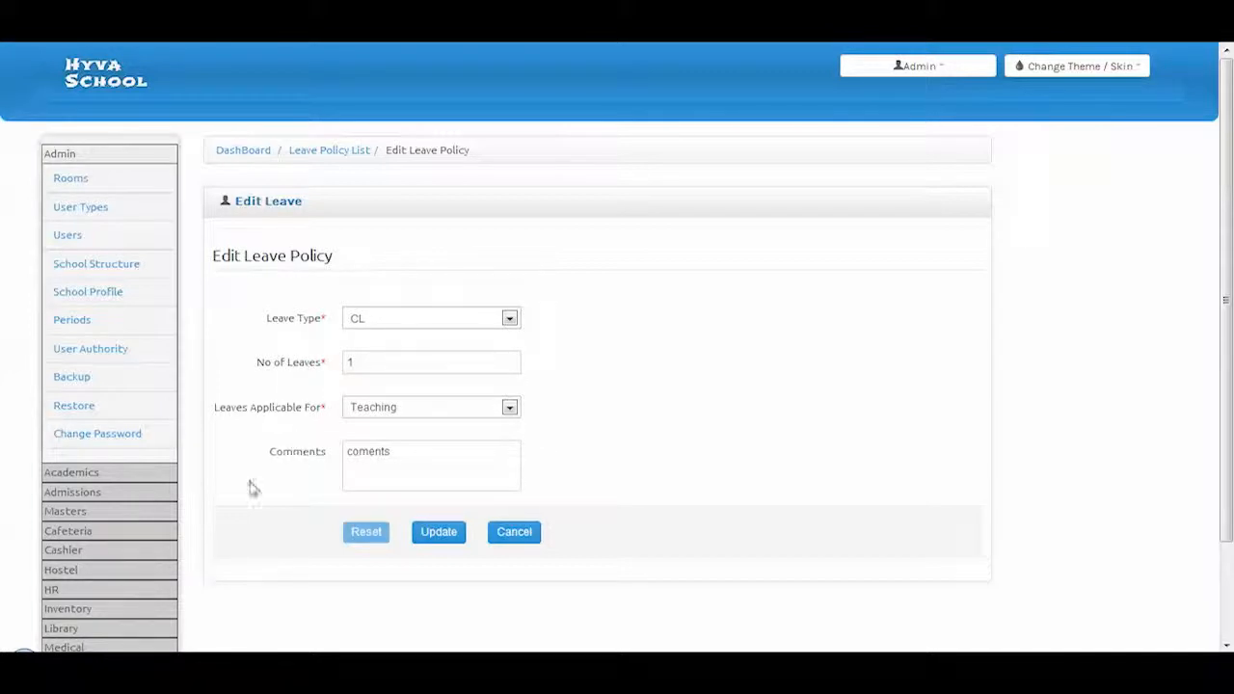
click(50, 592)
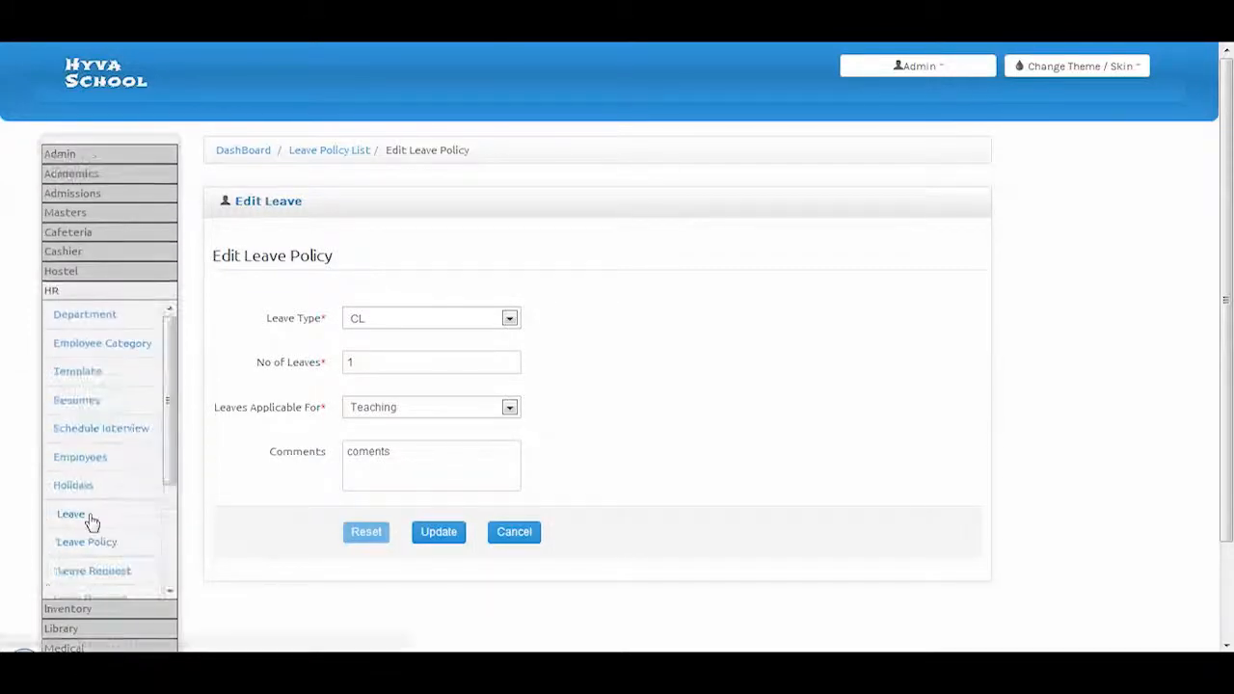
scroll(89, 516, down, 3)
click(99, 522)
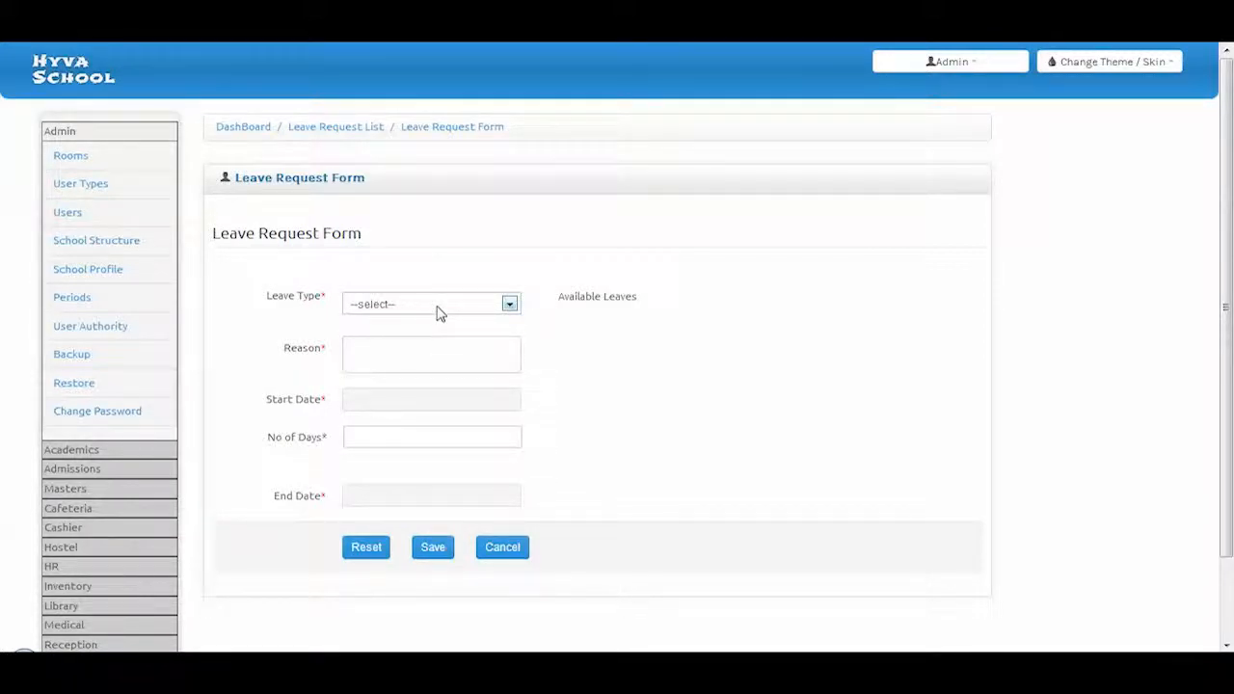
Check the available leave types, then view the Circular List with one Meeting circular
click(440, 304)
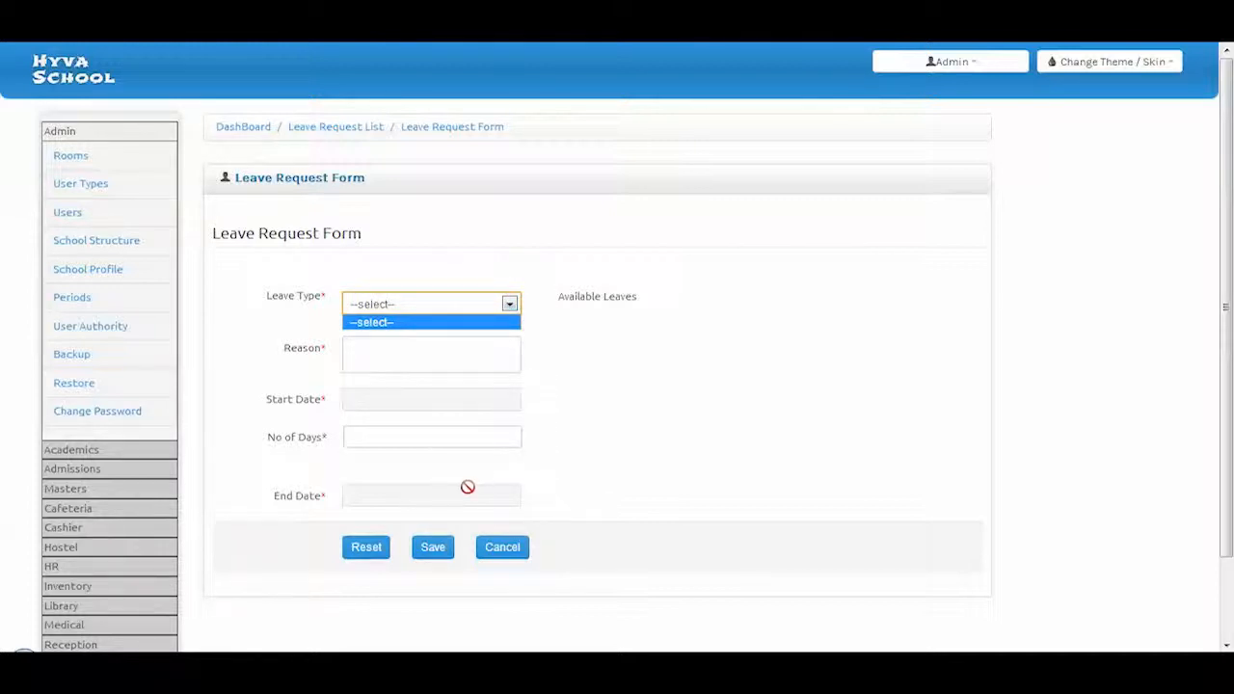
click(67, 569)
scroll(77, 463, down, 3)
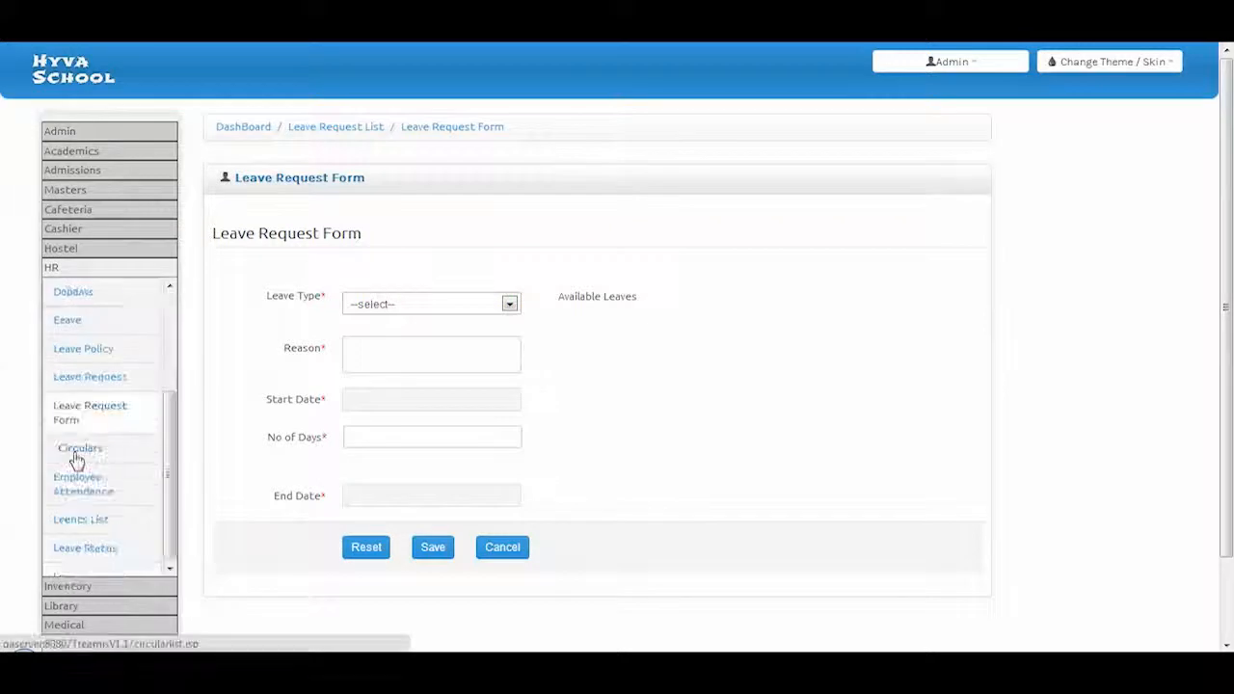
click(76, 453)
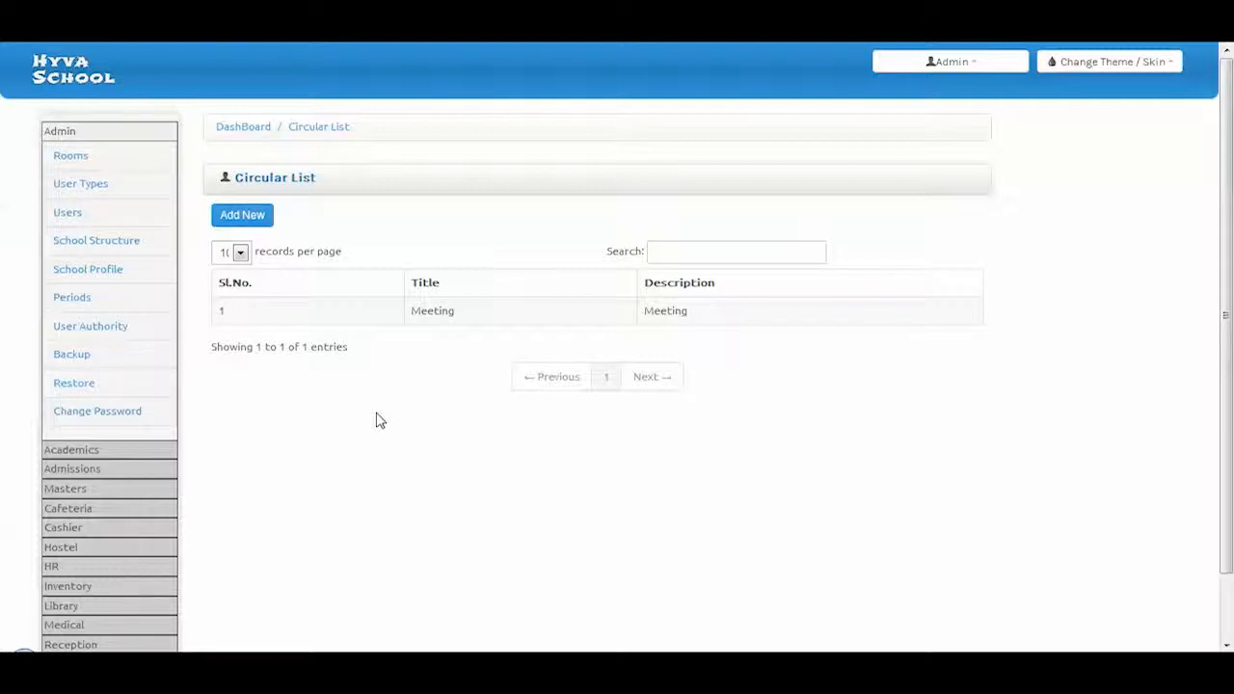
Open the empty Employee Attendance List from the HR menu
click(72, 571)
scroll(97, 545, down, 5)
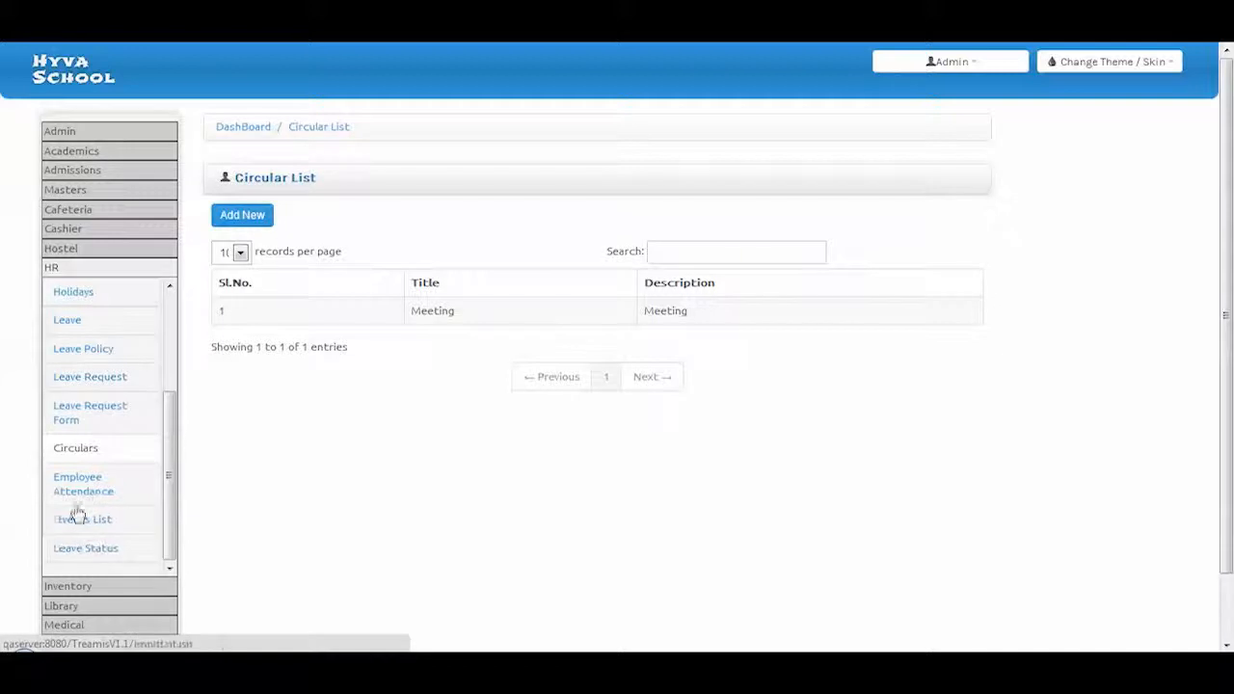
click(84, 493)
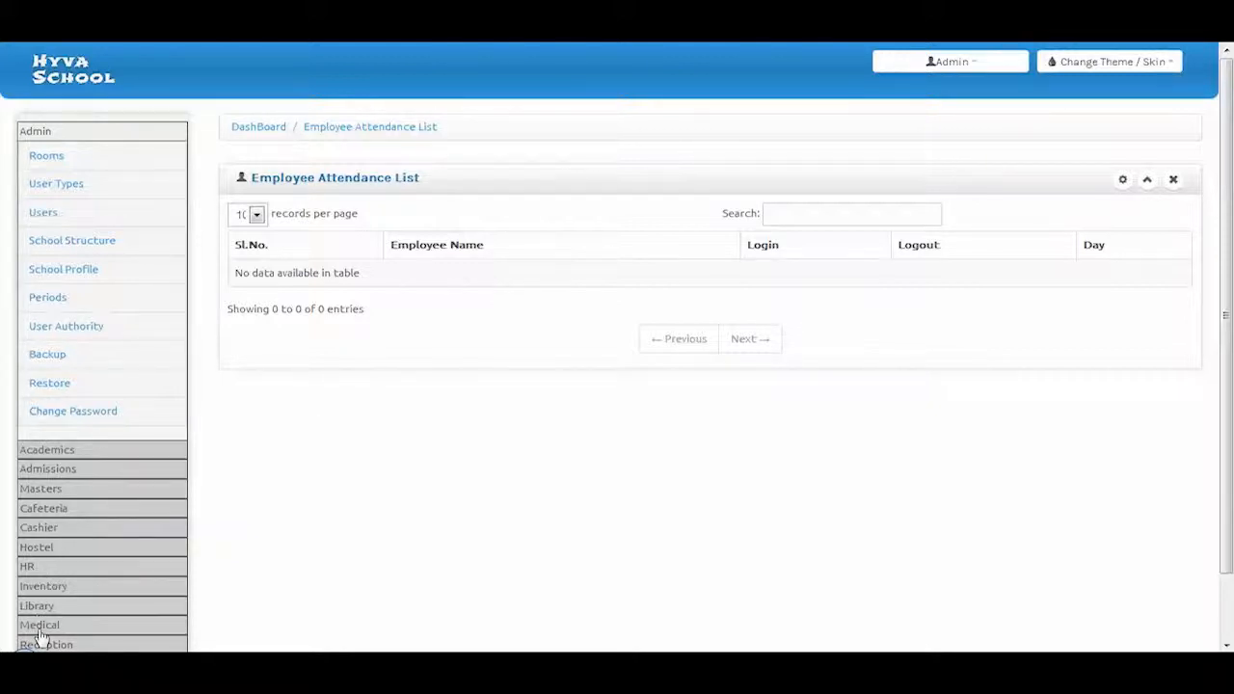
From the dashboard, open the Admissions Enquiry List with two grade 2 enquiries dated 2013-09-12
click(39, 568)
scroll(77, 517, down, 2)
scroll(77, 521, down, 1)
click(60, 453)
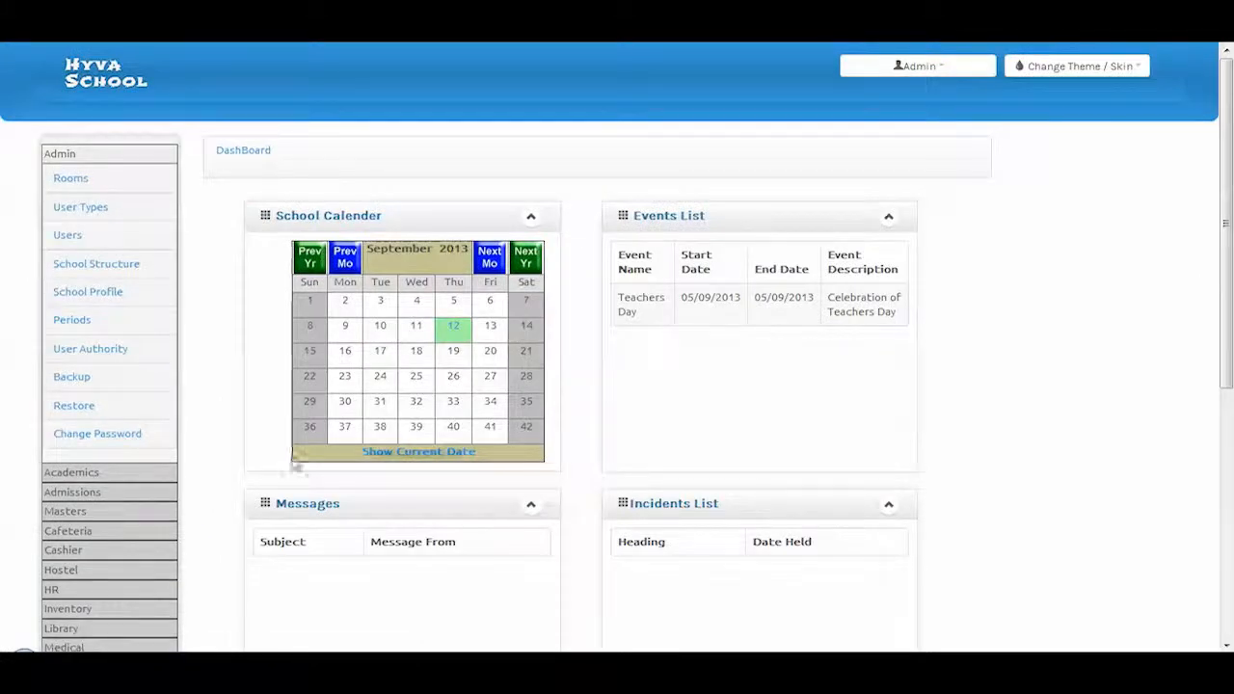
click(85, 493)
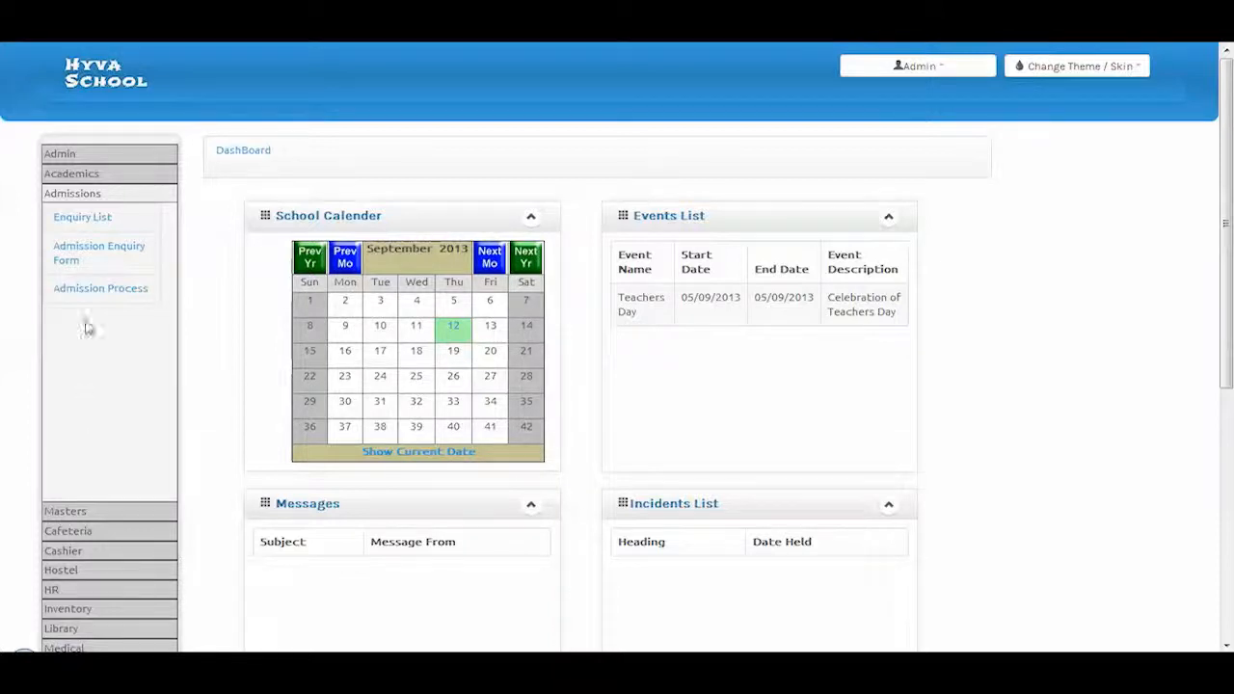
click(97, 221)
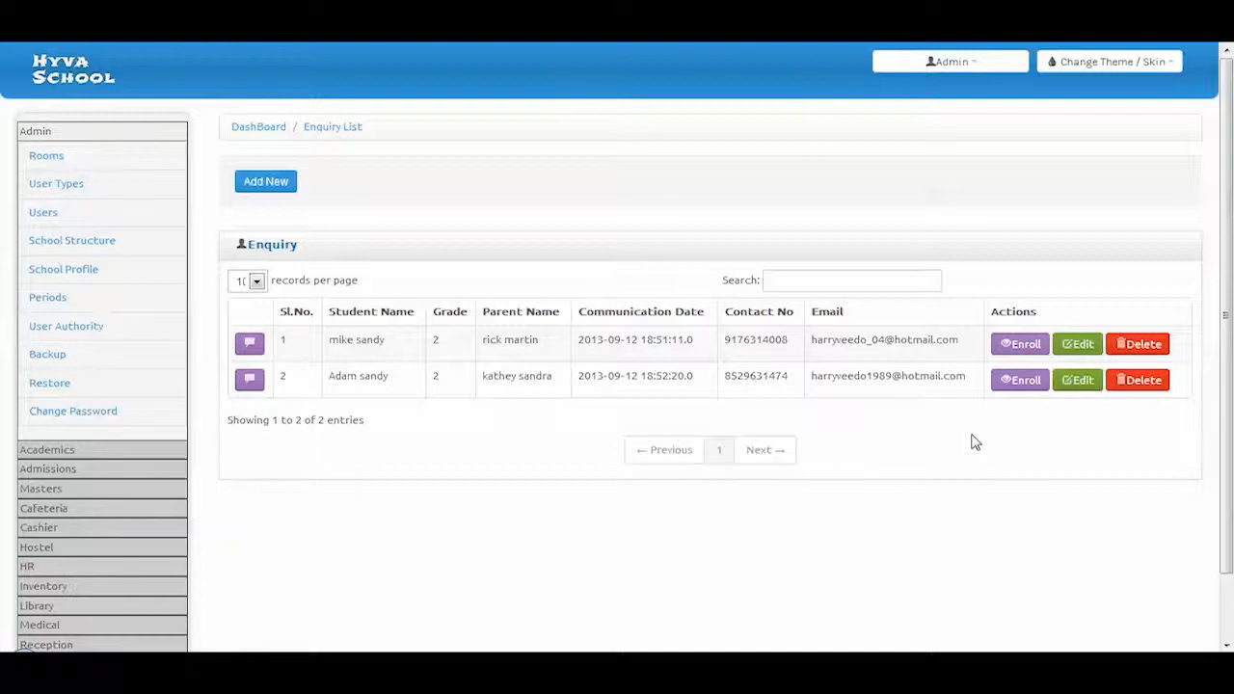
click(1082, 385)
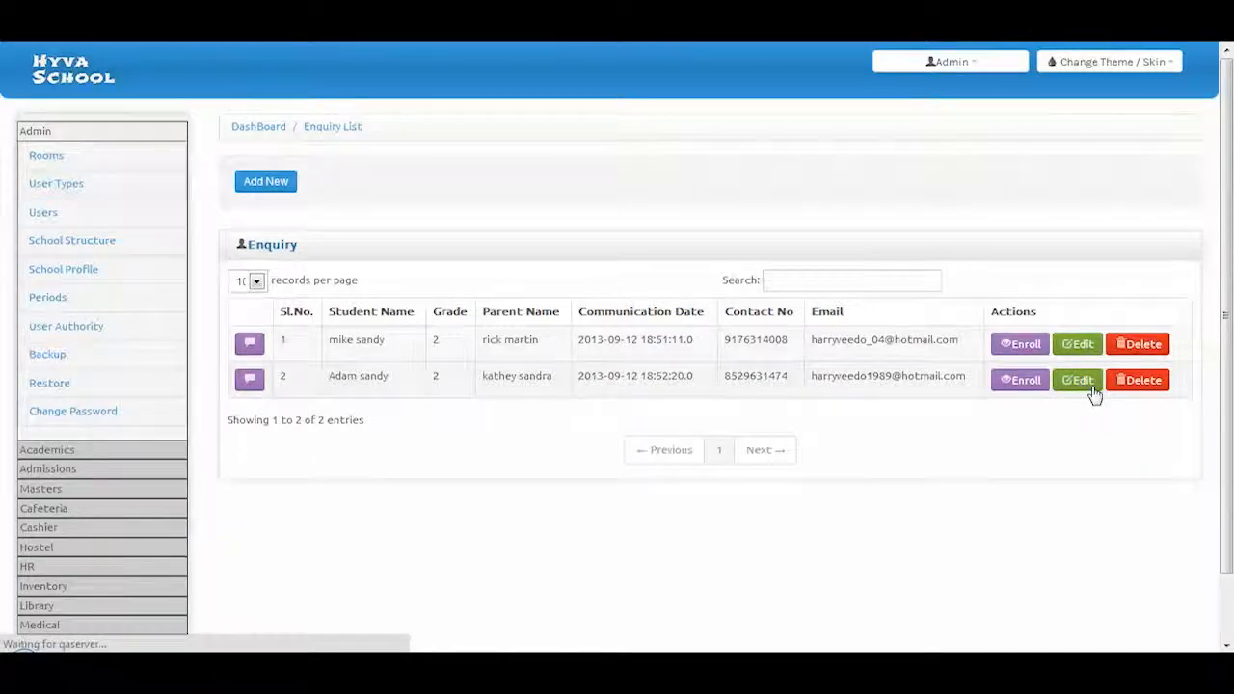
View the blank Student Admission Enquiry form, then open the empty Admission Process form
scroll(983, 228, down, 3)
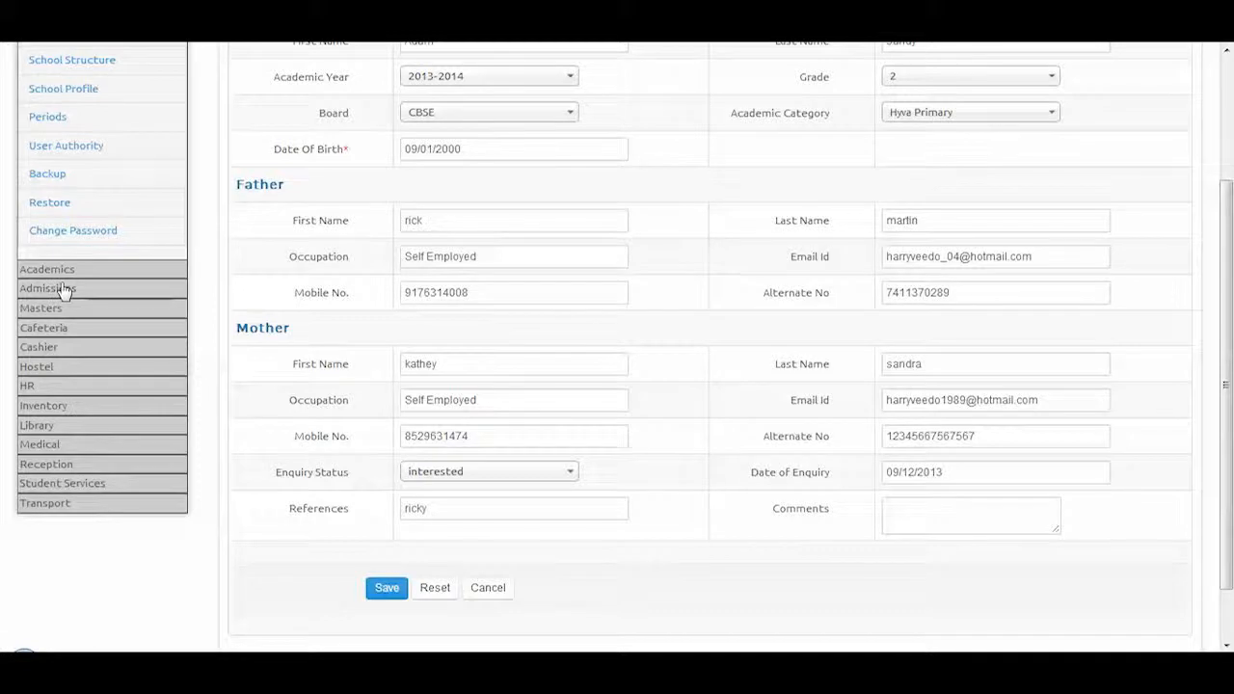
click(60, 288)
scroll(114, 116, up, 2)
click(120, 132)
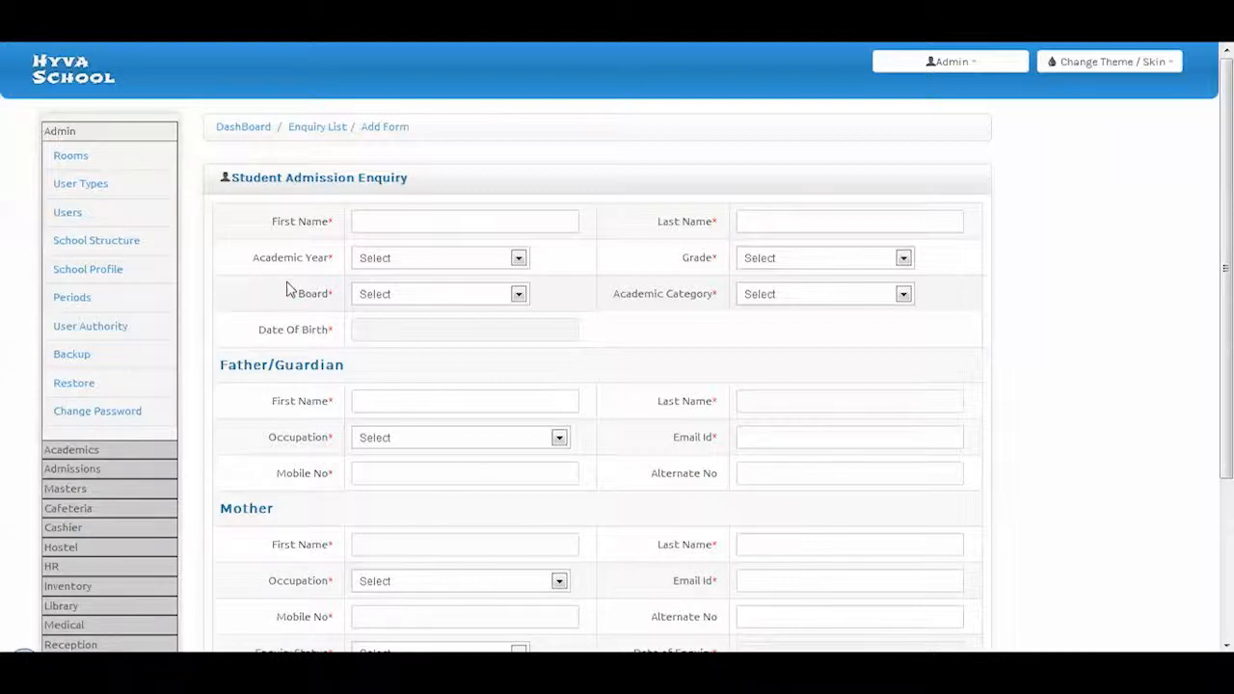
click(81, 470)
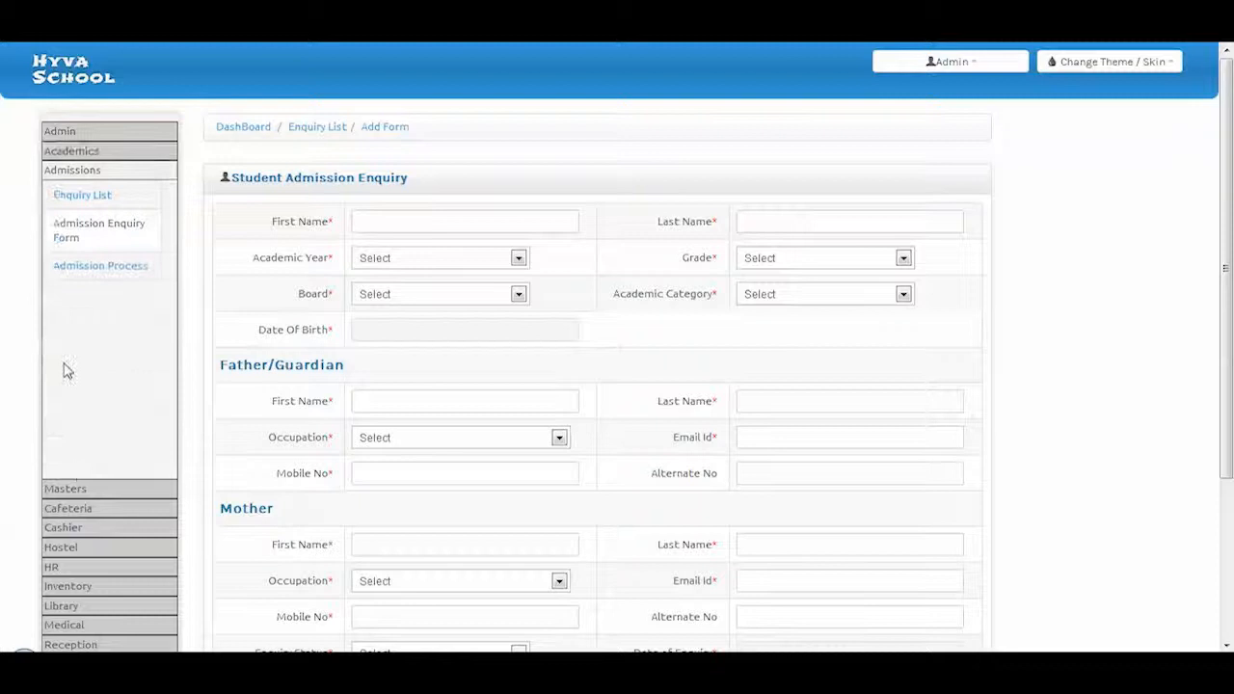
click(88, 279)
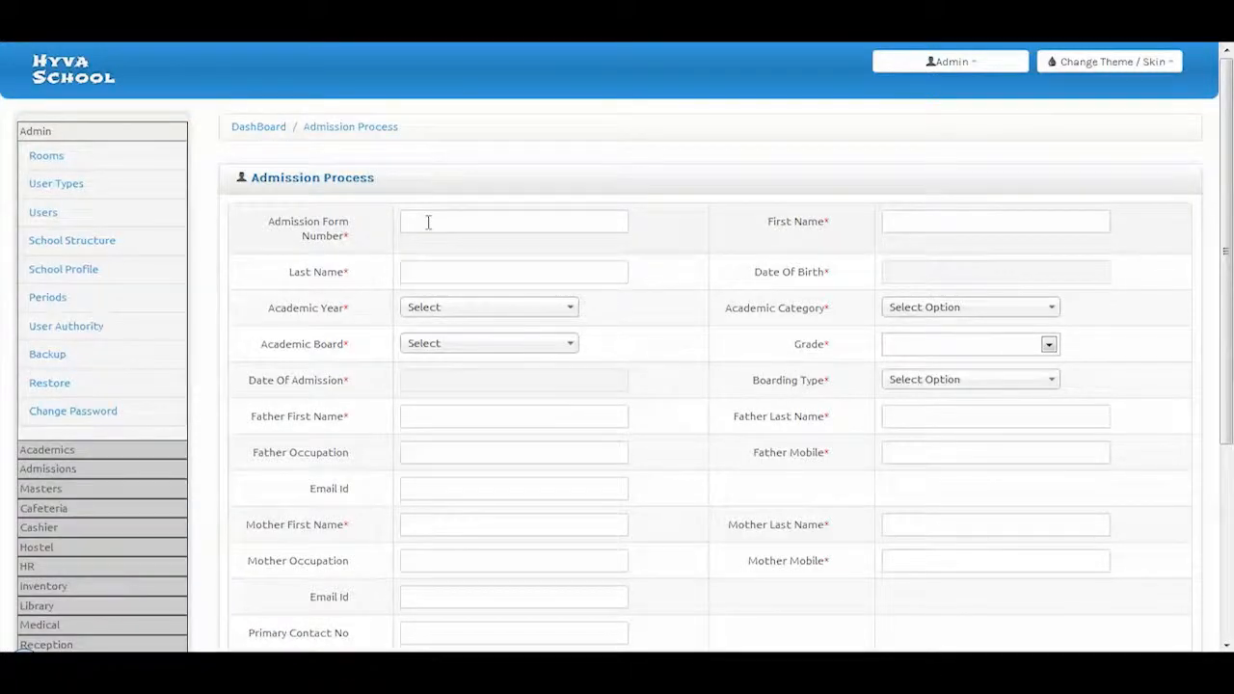
Enter admission form number 001, the student's first and last name, and birth date 09/01/2000
click(428, 222)
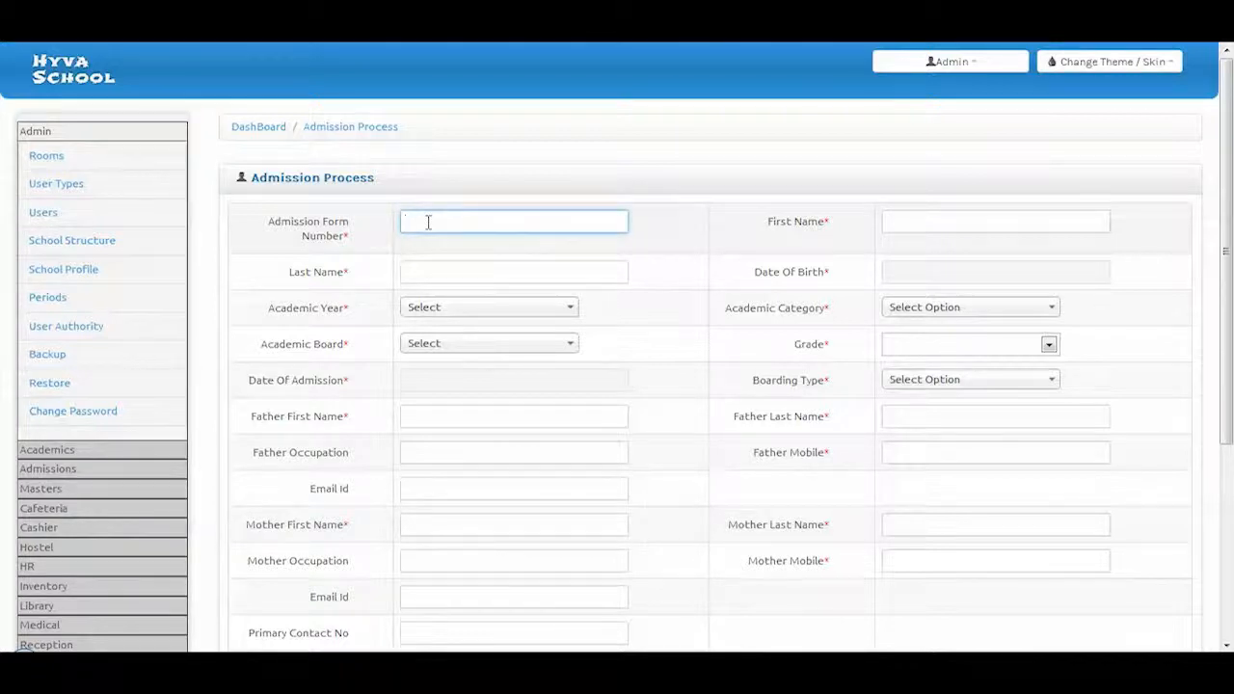
scroll(433, 232, down, 4)
scroll(439, 232, up, 3)
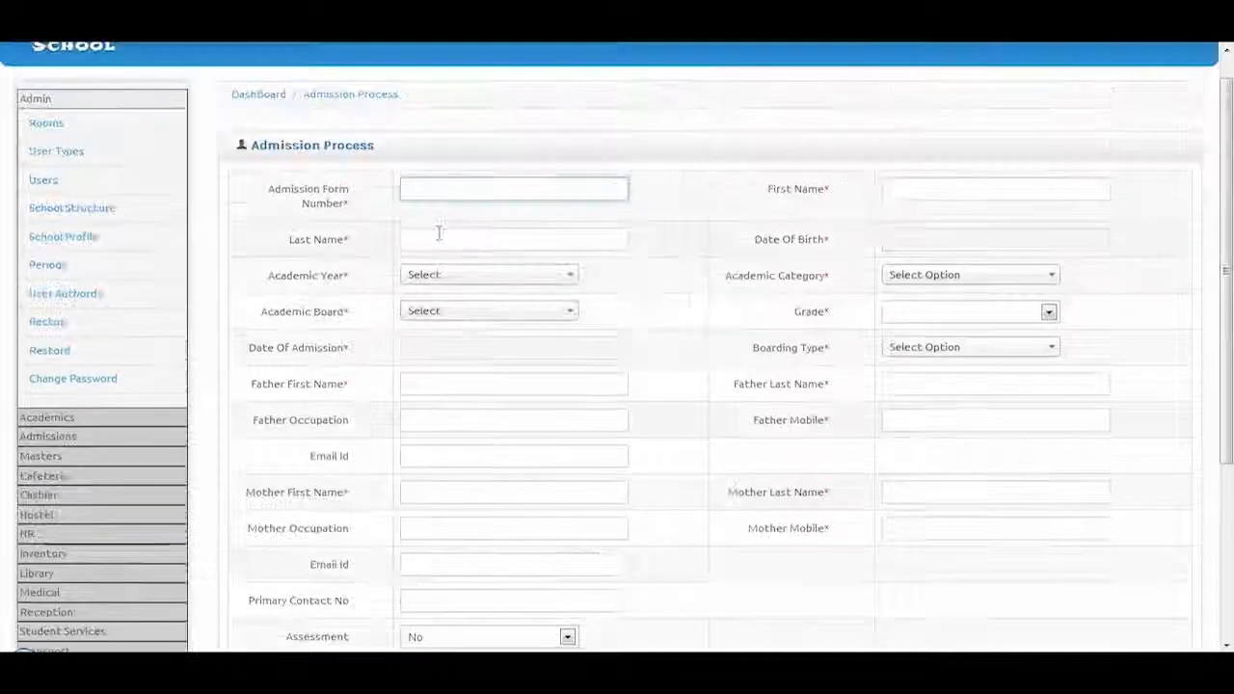
text(001)
key(Tab)
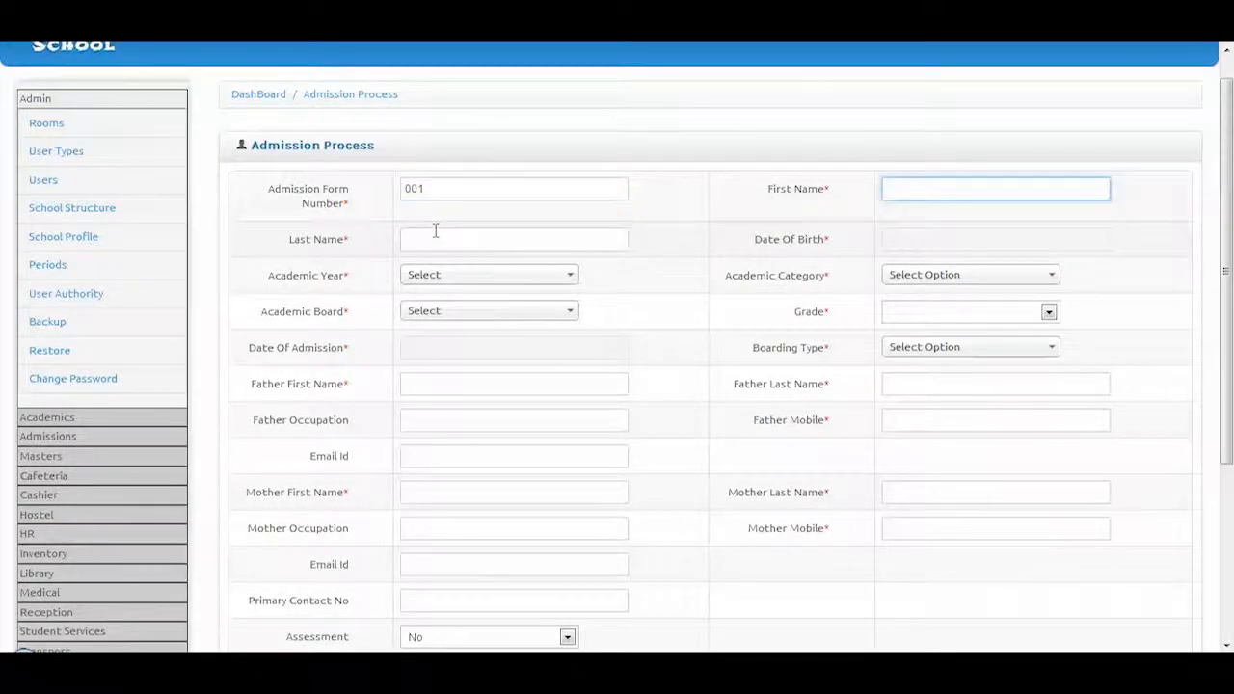
click(435, 238)
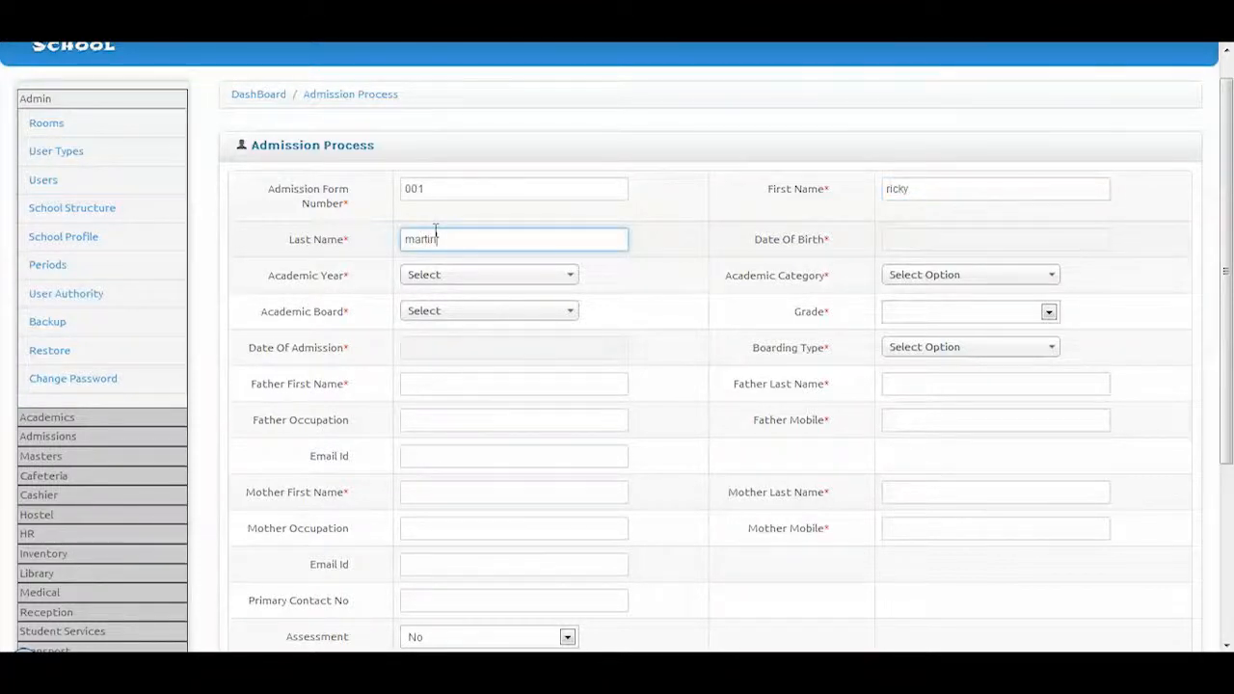
key(Tab)
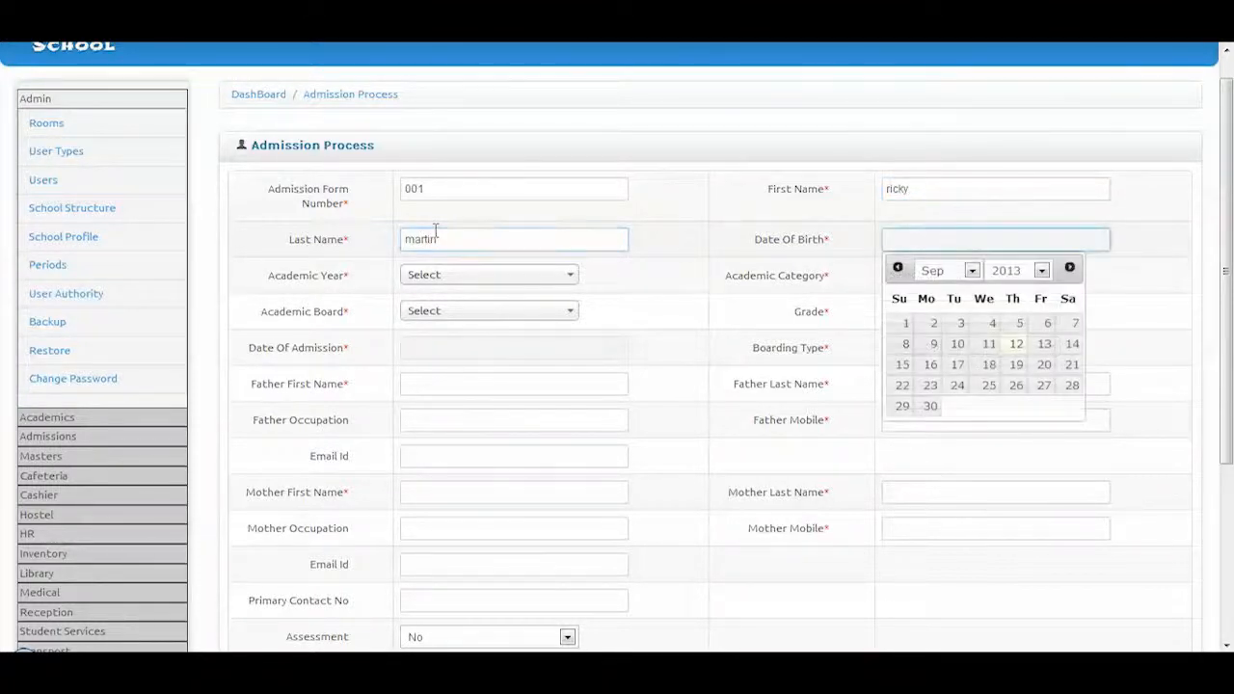
click(1041, 272)
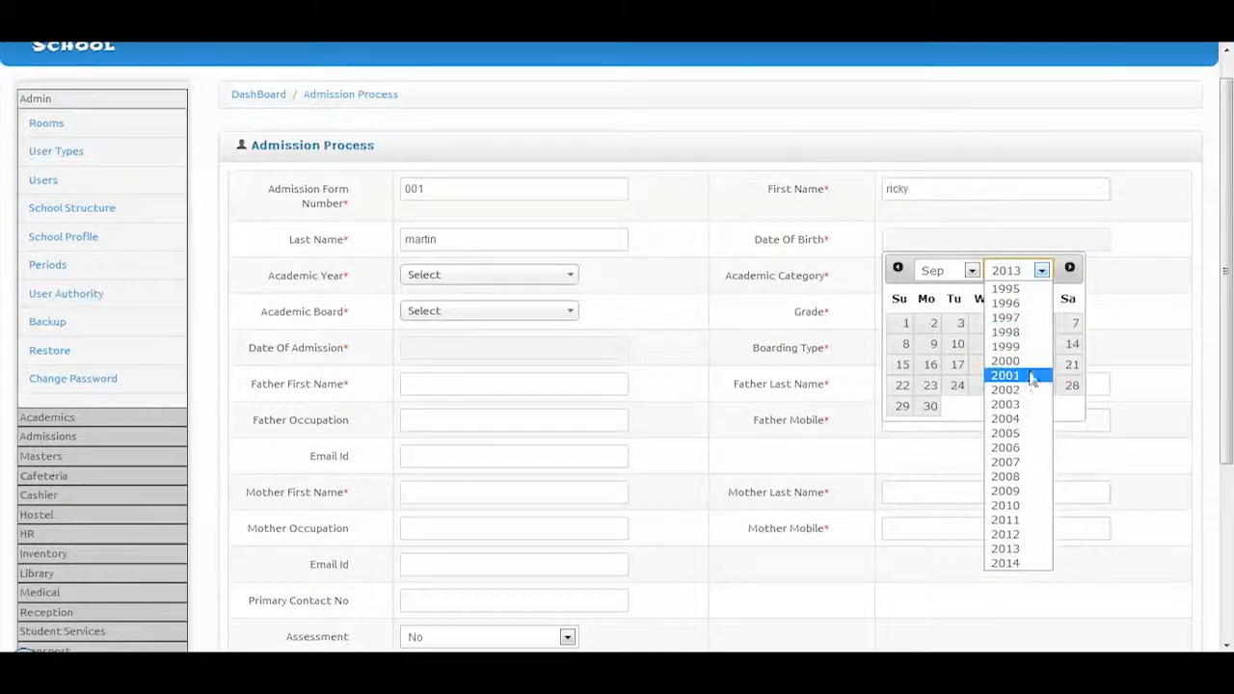
click(1035, 362)
click(1039, 322)
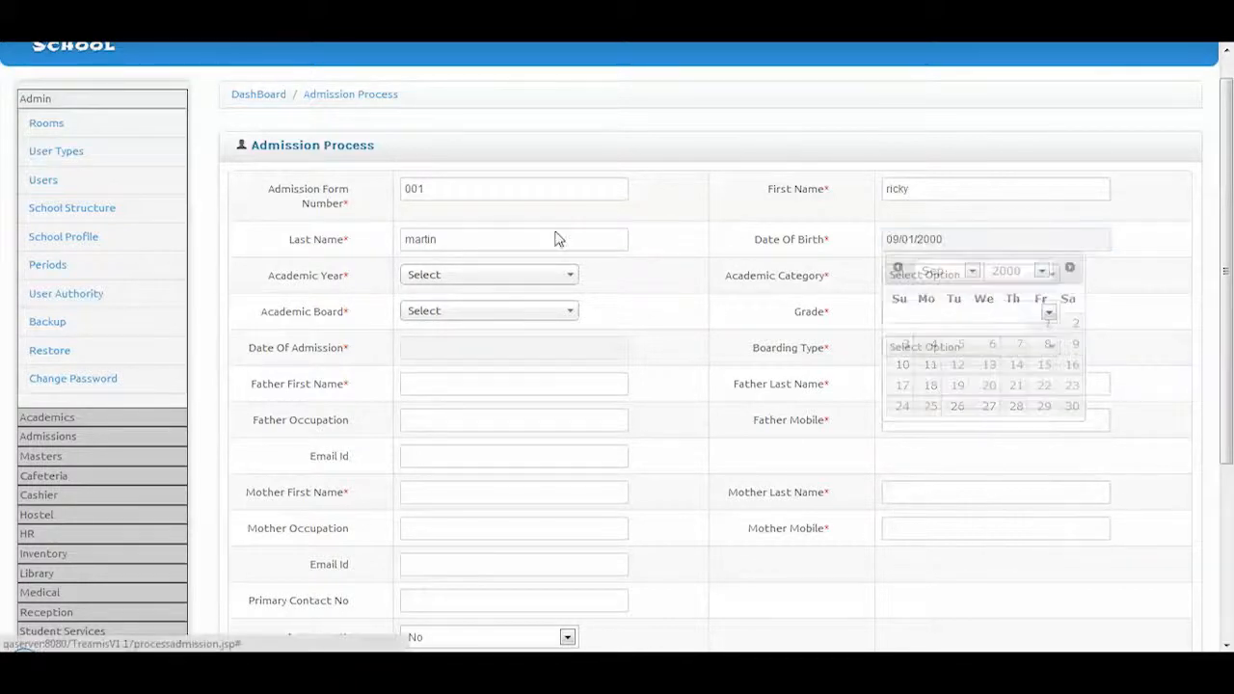
Set year 2013-2014, Hyva Primary, CBSE, grade 2, admission date 09/12/2013 and Day Scholar
click(487, 274)
click(449, 344)
click(949, 279)
click(529, 312)
click(491, 380)
click(915, 312)
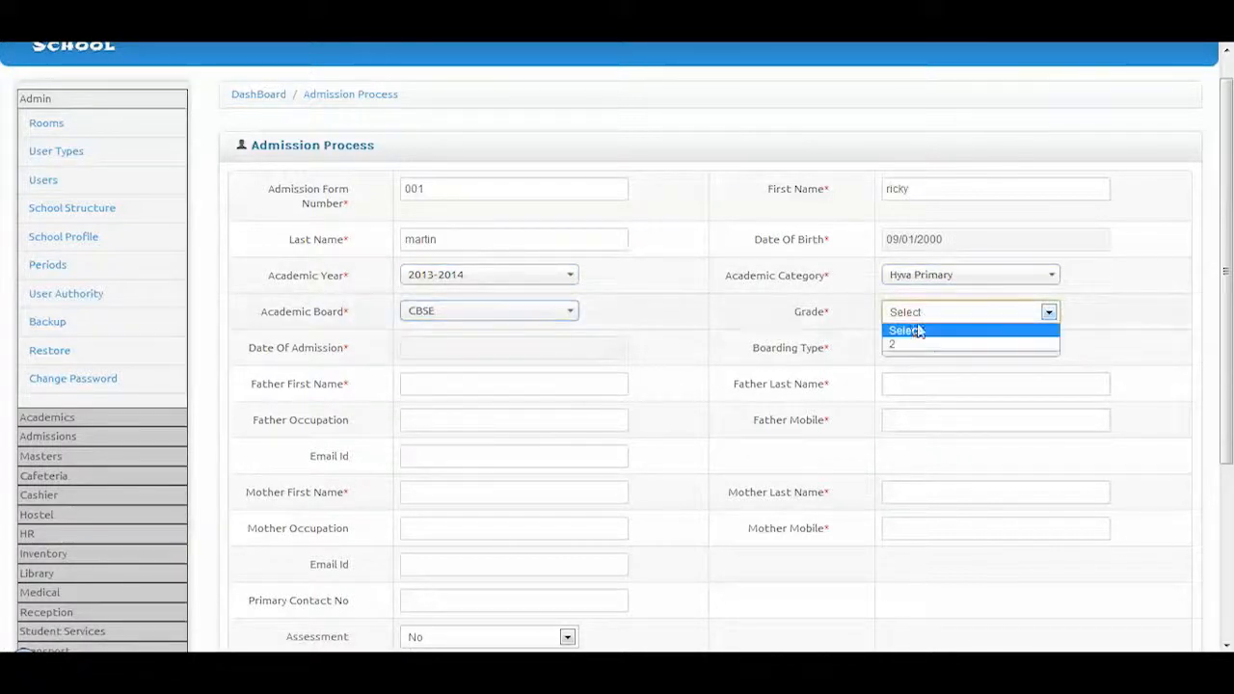
click(913, 345)
click(570, 351)
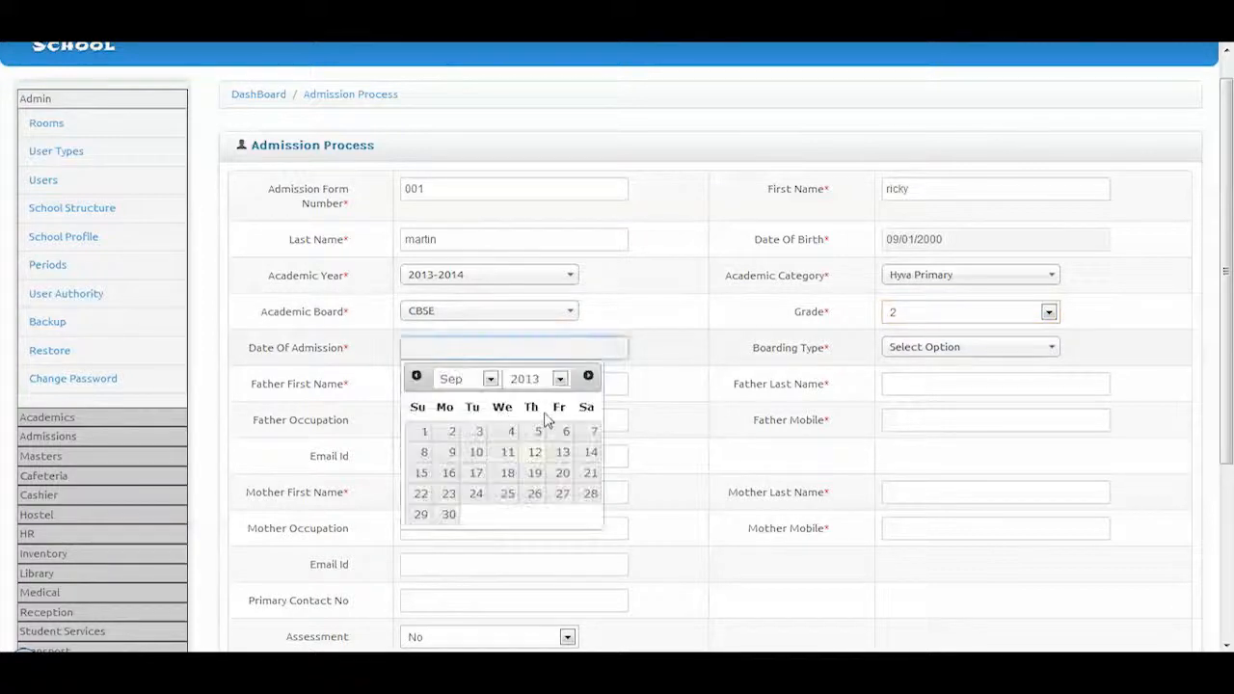
click(534, 452)
click(945, 357)
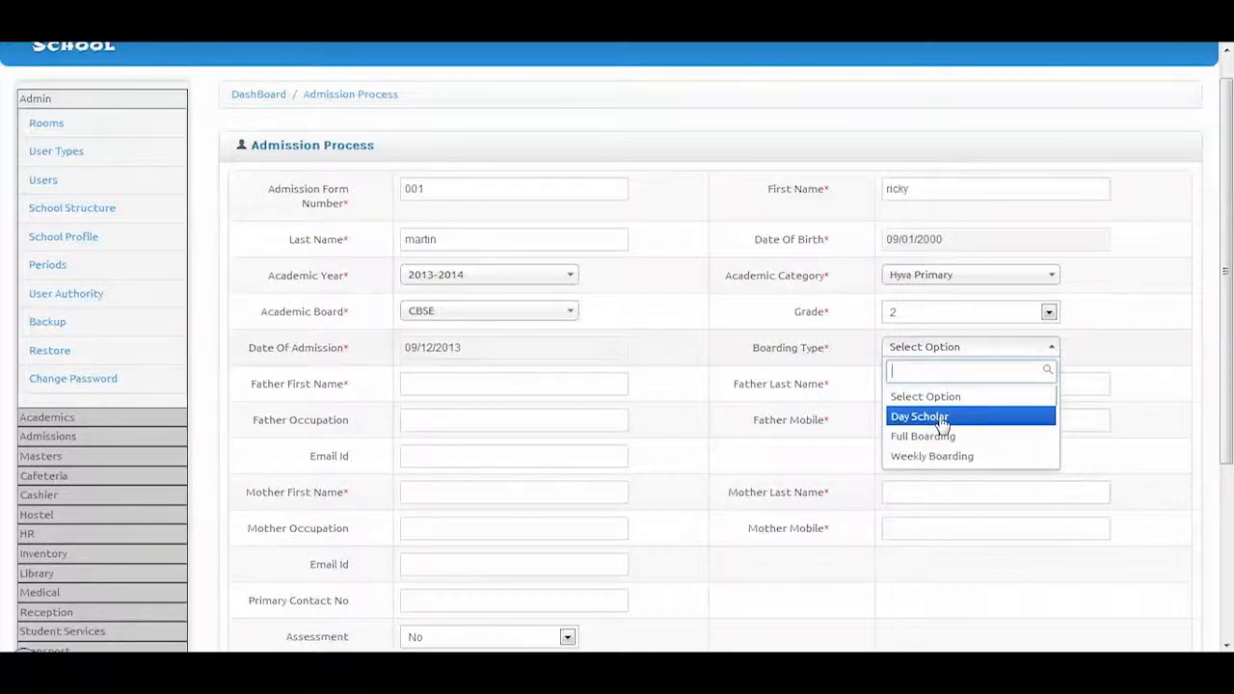
click(941, 417)
Fill in the father's first and last name, Govt Service occupation, mobile number and e-mail
click(479, 381)
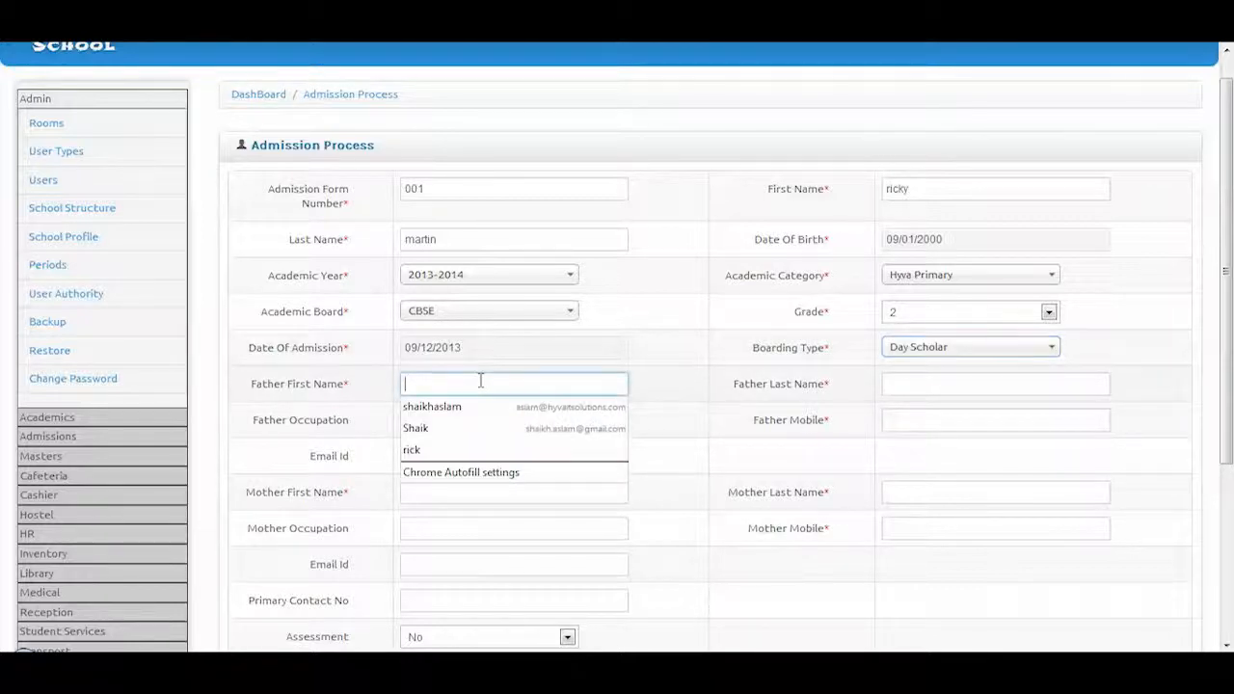
click(457, 449)
click(908, 383)
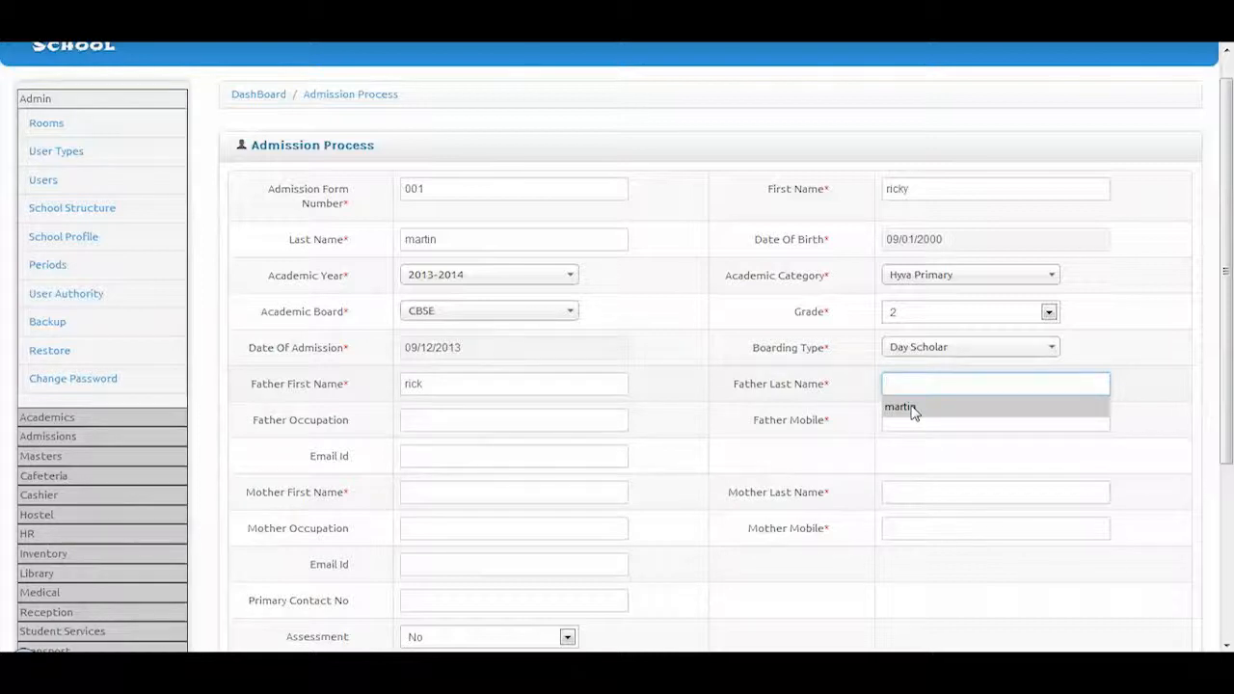
click(913, 409)
click(449, 420)
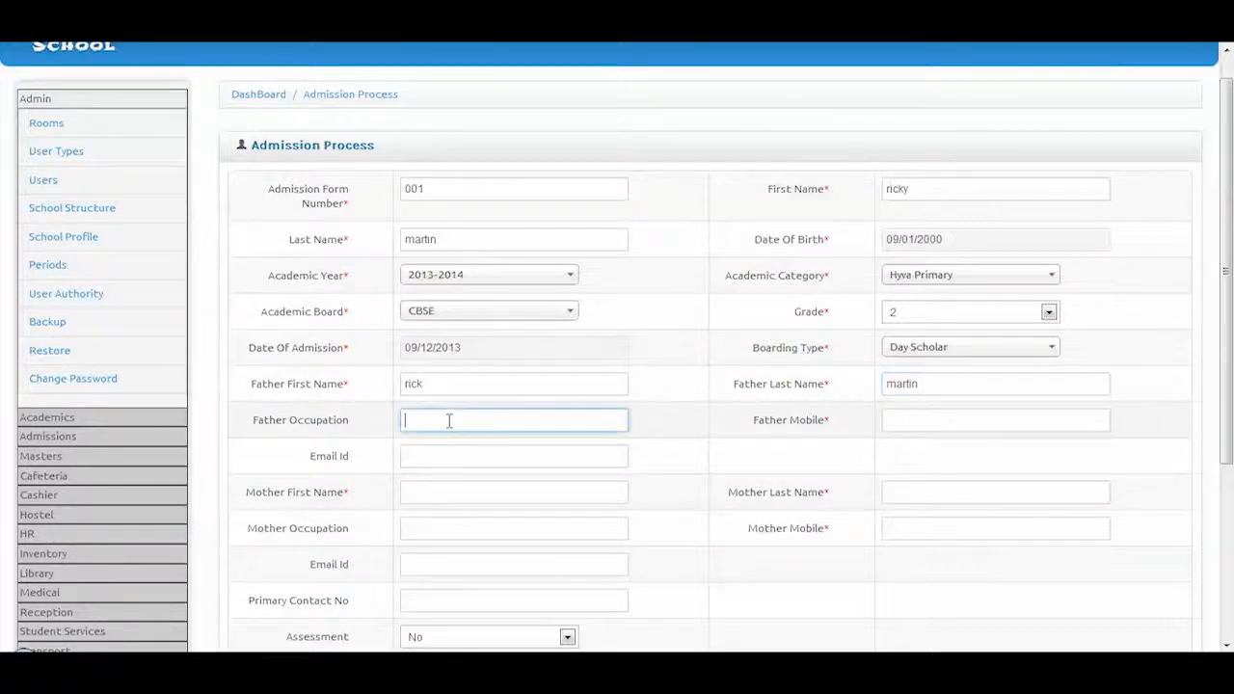
click(453, 445)
click(955, 421)
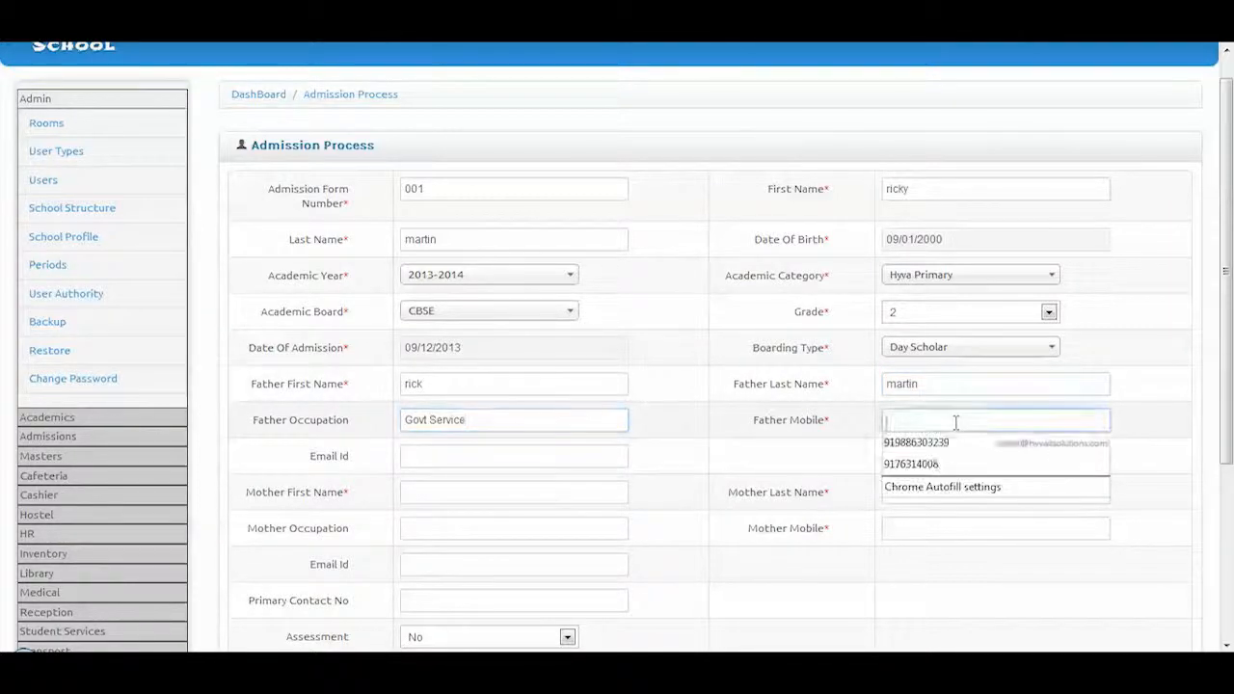
click(927, 465)
click(491, 460)
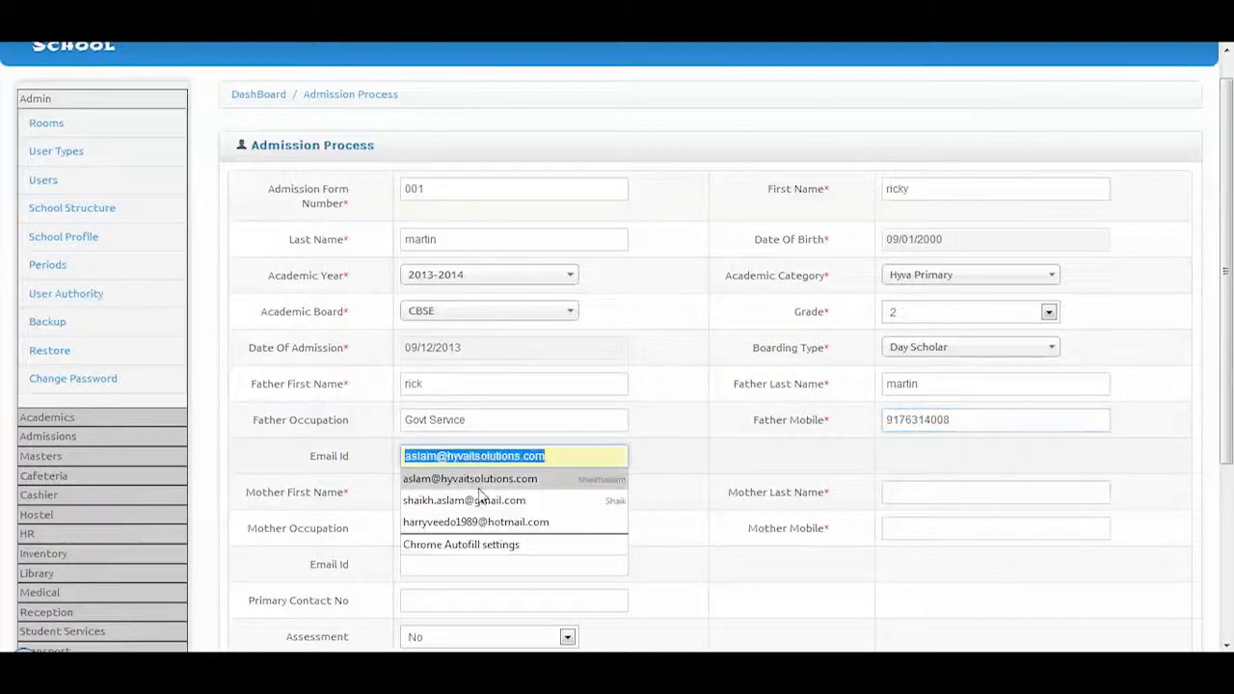
click(473, 521)
Fill in the mother's name, mobile, e-mail, self employed occupation, and the primary contact number
click(454, 490)
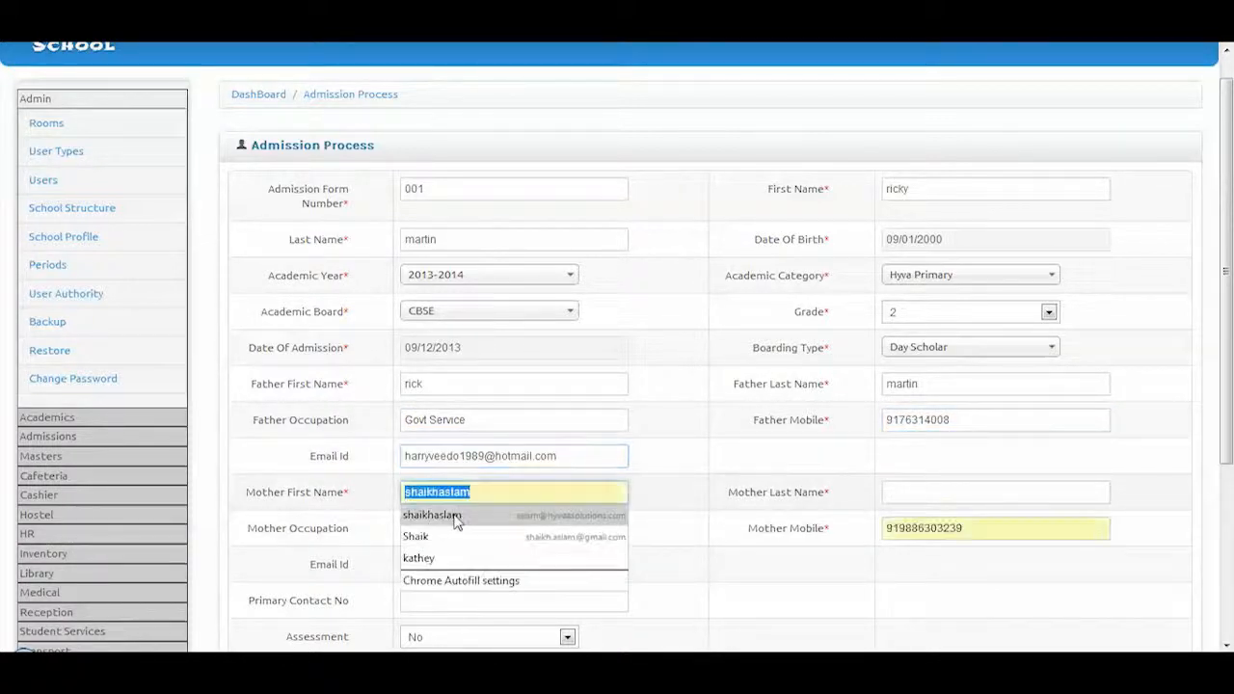
click(432, 557)
click(912, 495)
click(901, 516)
click(896, 529)
click(901, 547)
click(479, 535)
click(473, 551)
scroll(488, 574, down, 2)
click(467, 421)
click(469, 440)
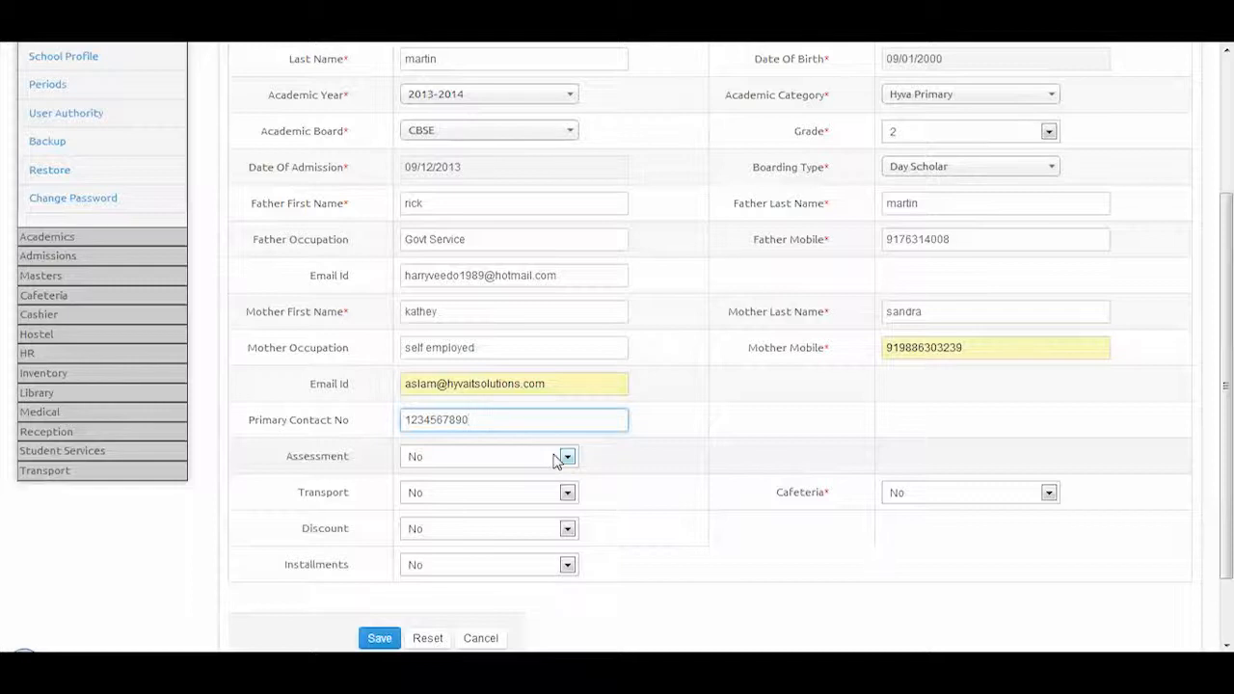
Set transport to Pick and Drop, leave assessment at No, and save the admission
click(537, 495)
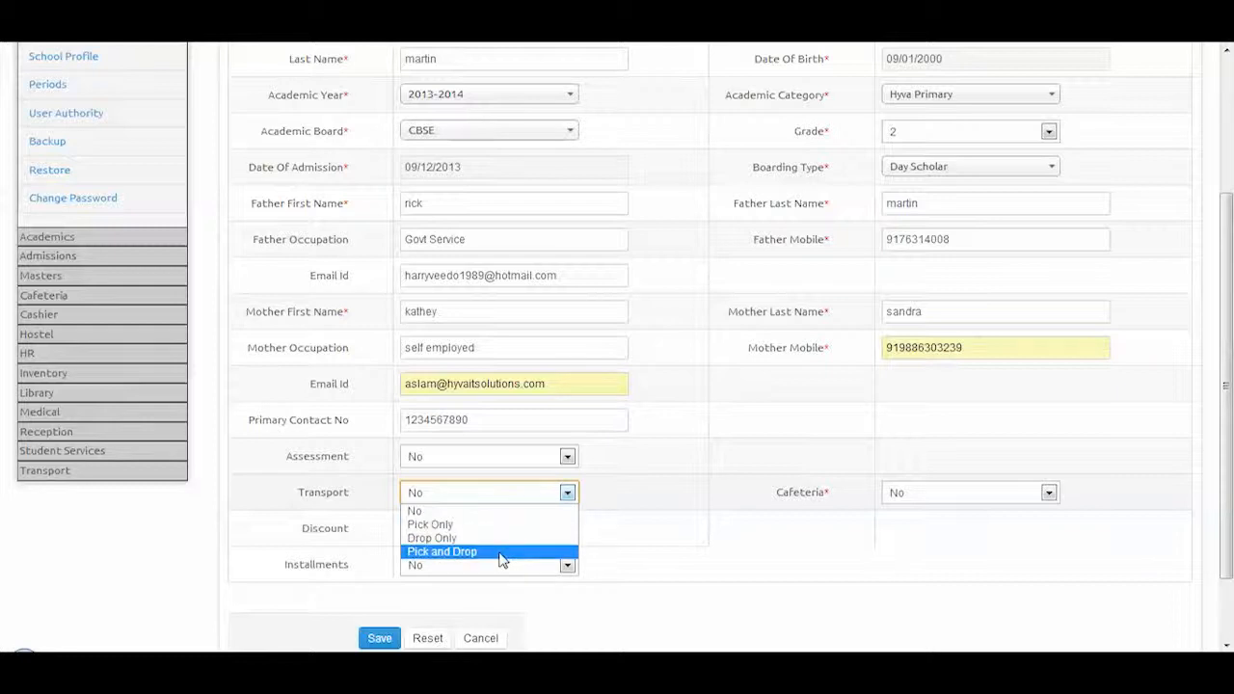
click(500, 555)
click(474, 459)
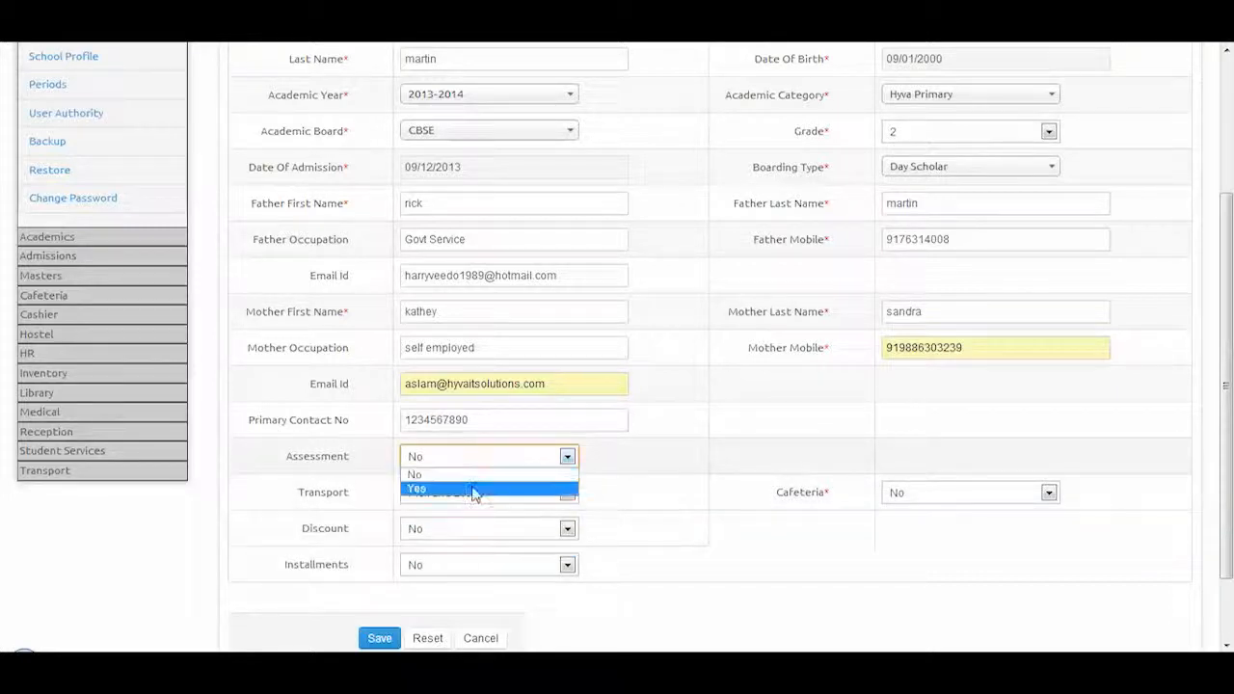
click(474, 490)
click(497, 463)
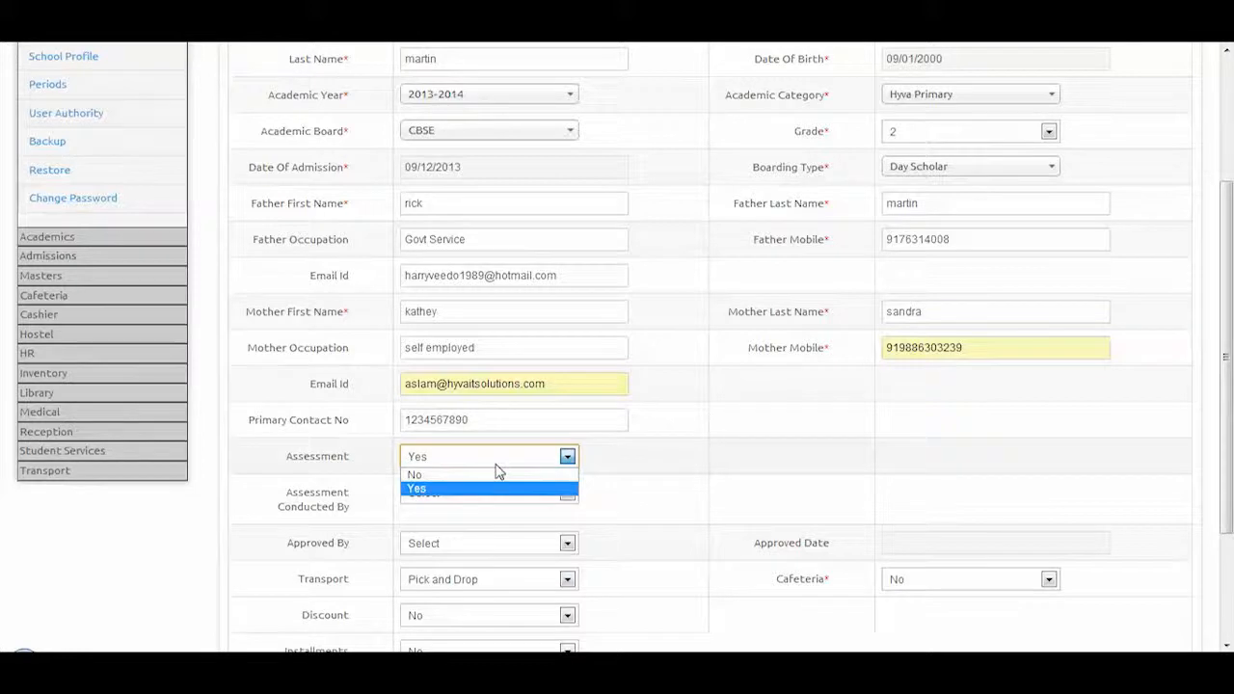
click(489, 476)
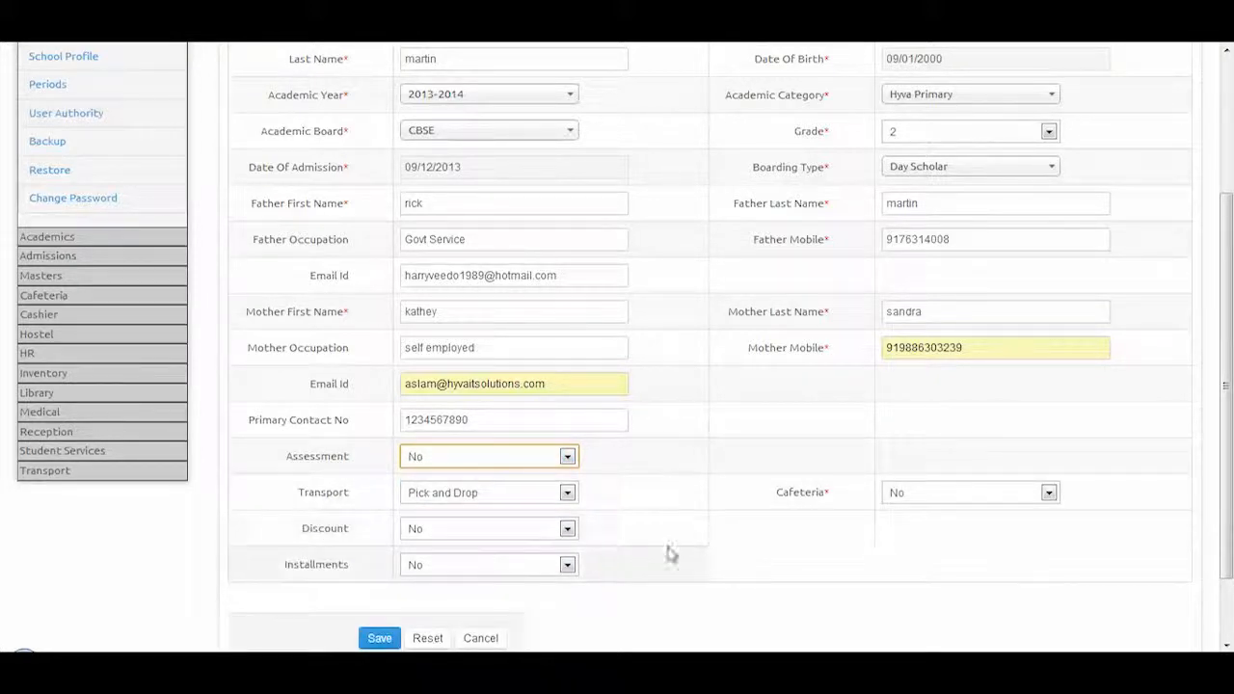
scroll(867, 520, down, 2)
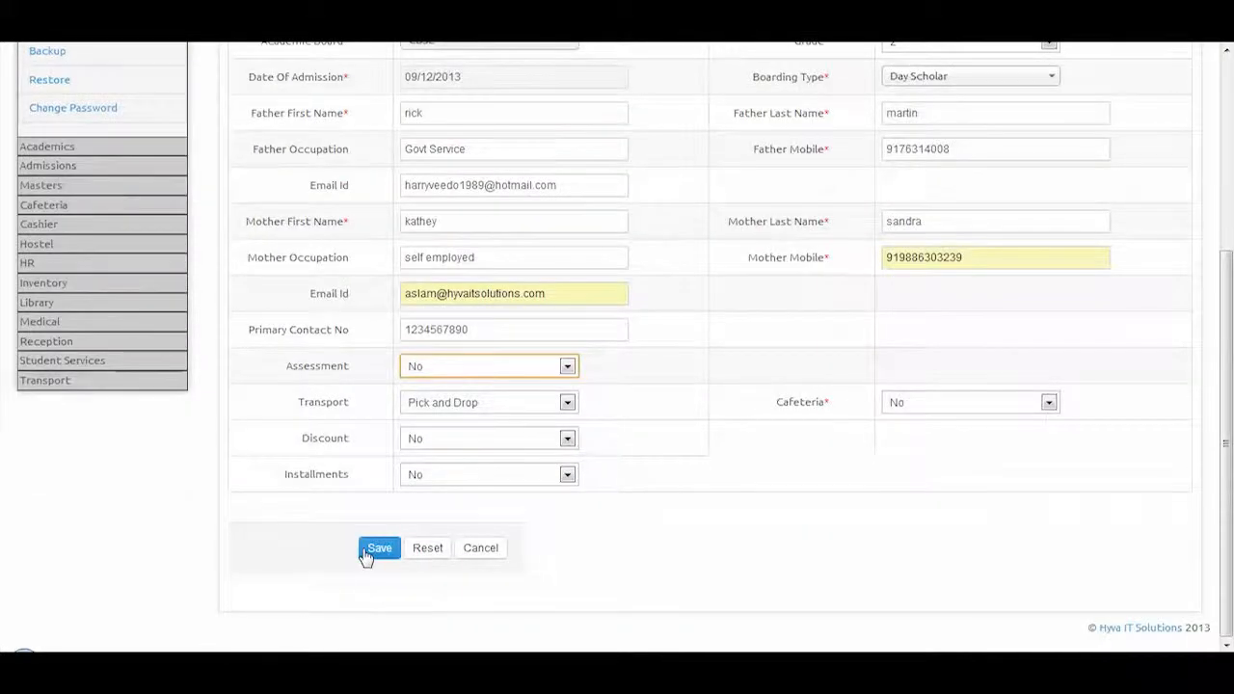
click(371, 553)
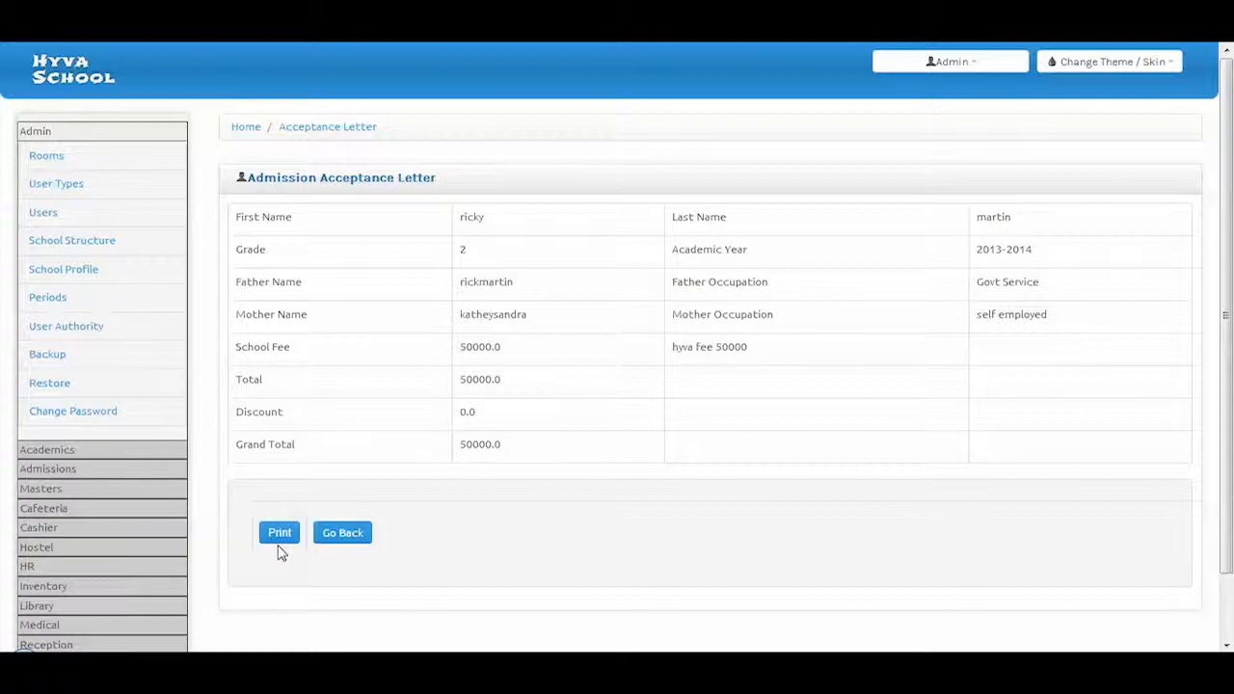
Open the Cashier Notification List showing the admitted grade 2 students
click(106, 530)
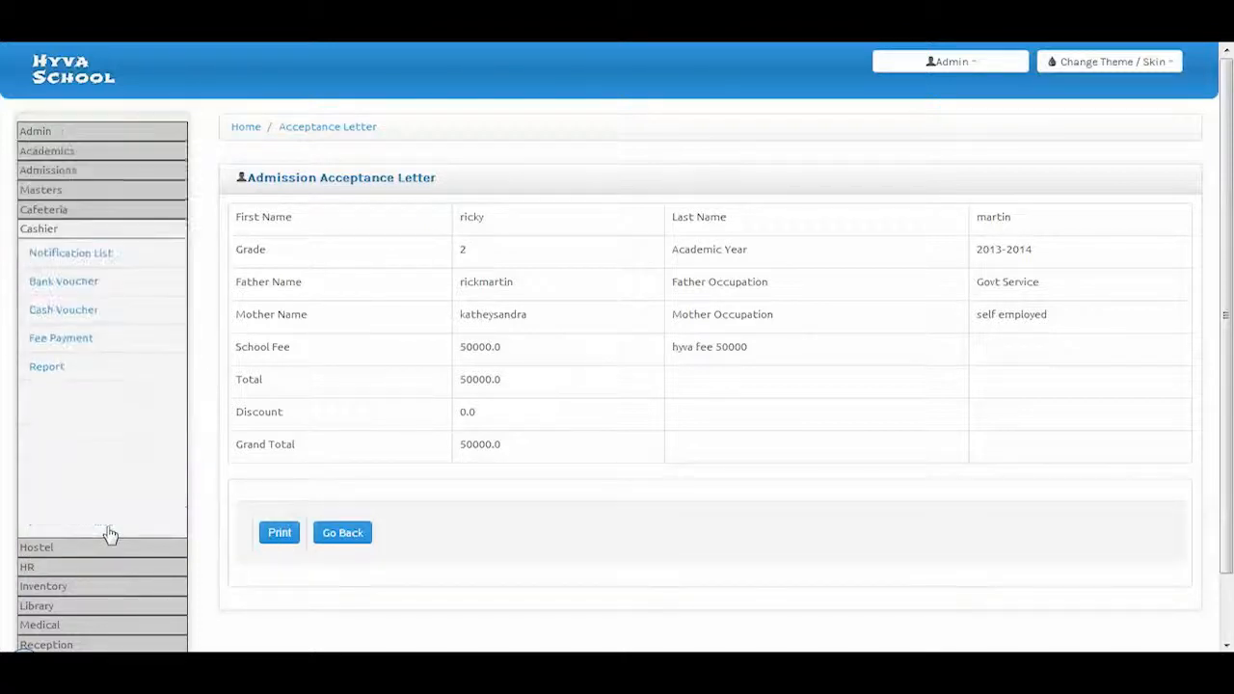
click(79, 262)
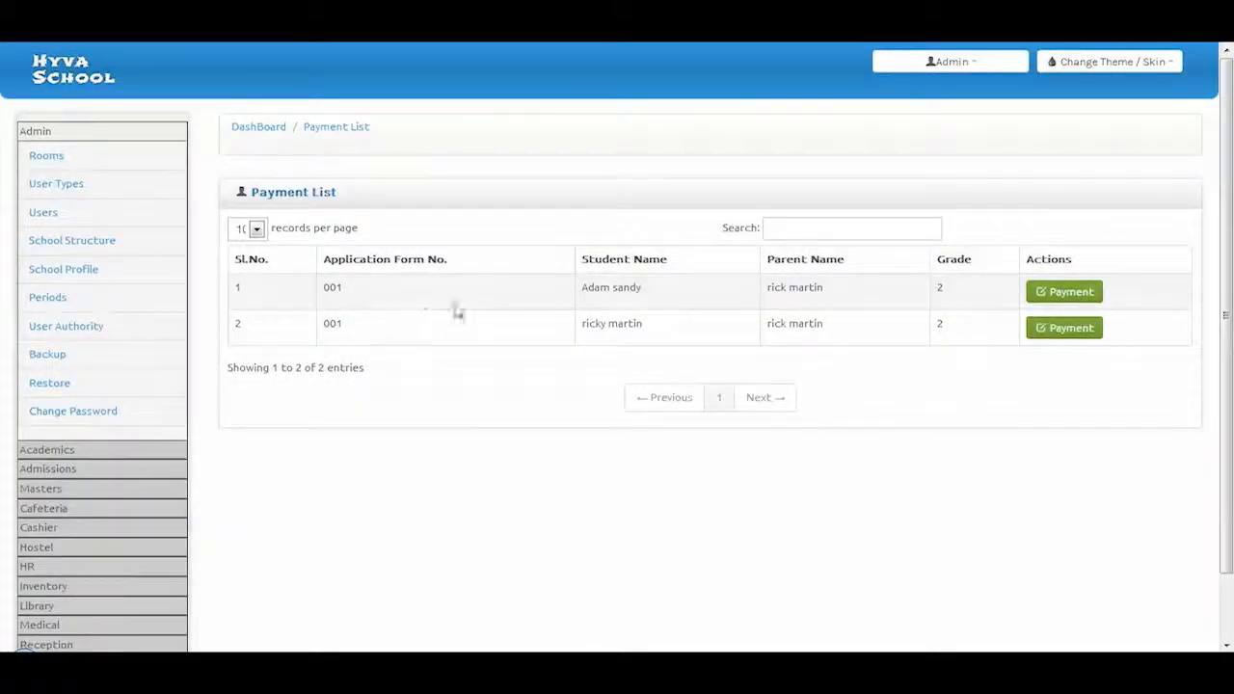
Pay the first student's 50000.0 school fee by DD with payment details, then open Bank Voucher
click(1053, 302)
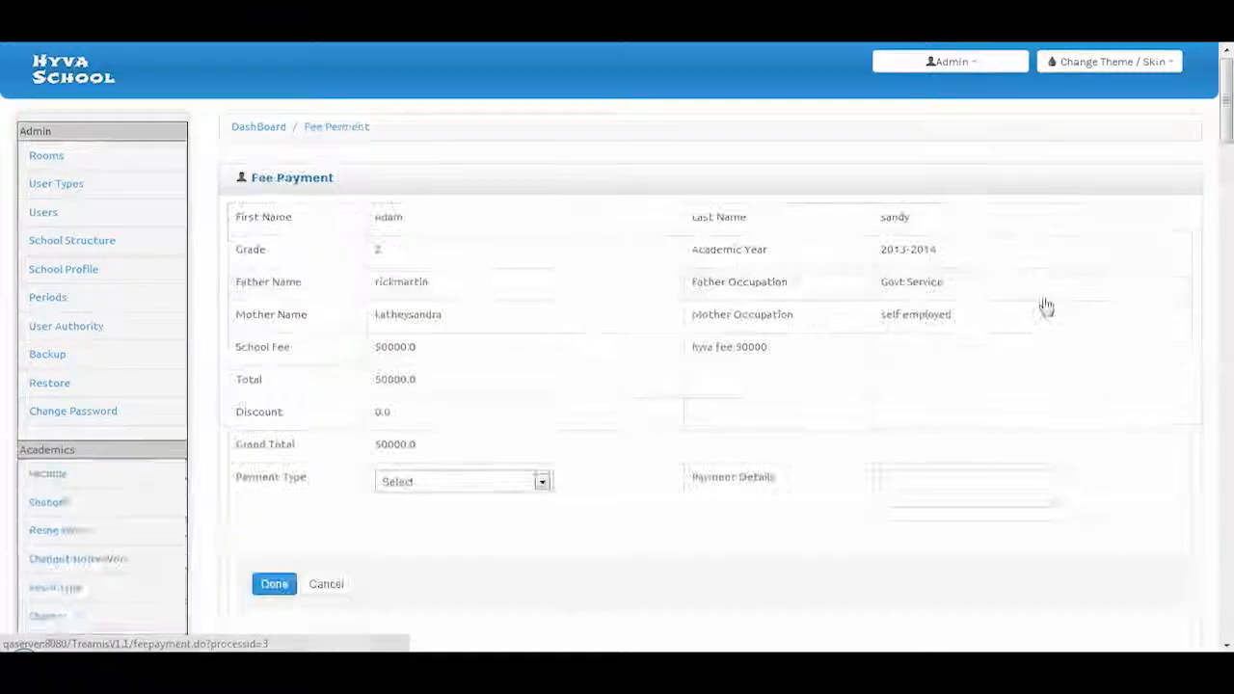
click(492, 481)
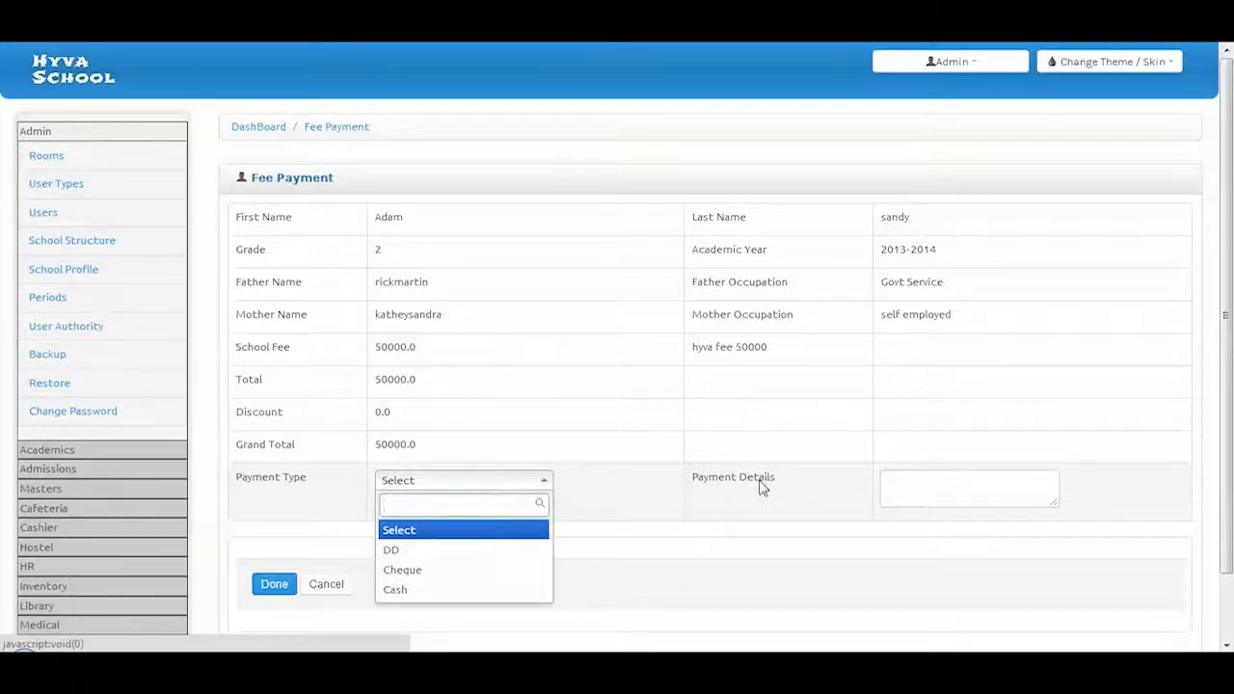
click(499, 551)
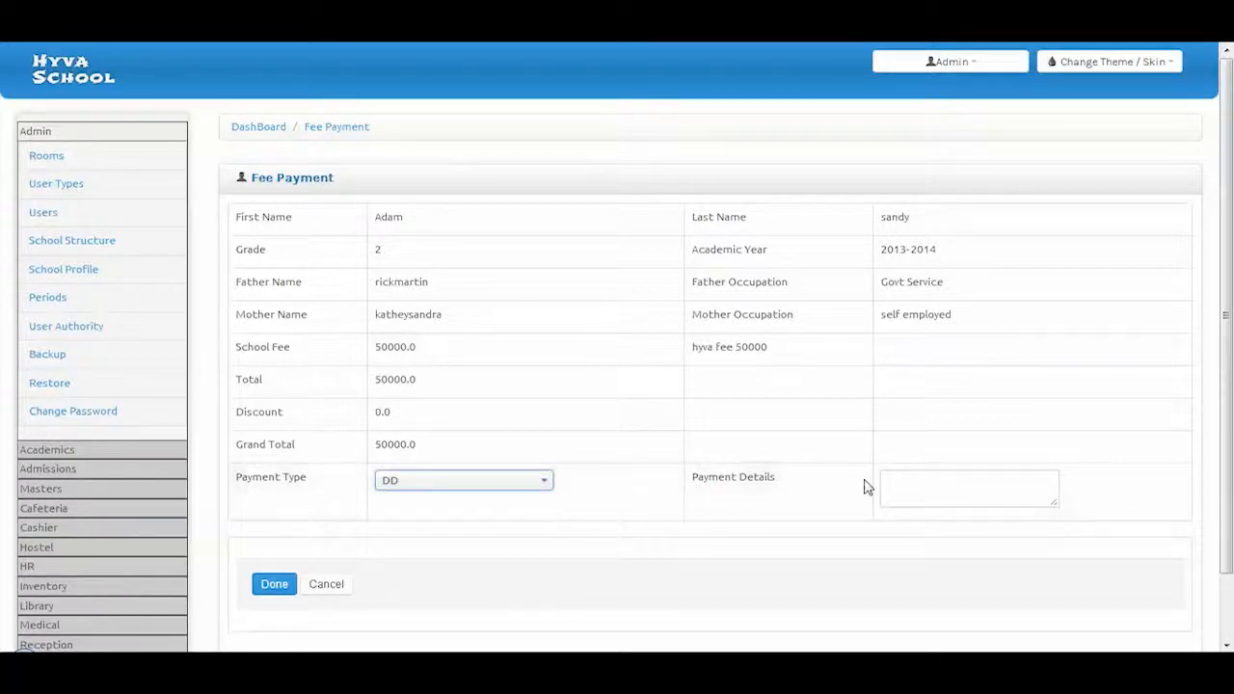
click(904, 479)
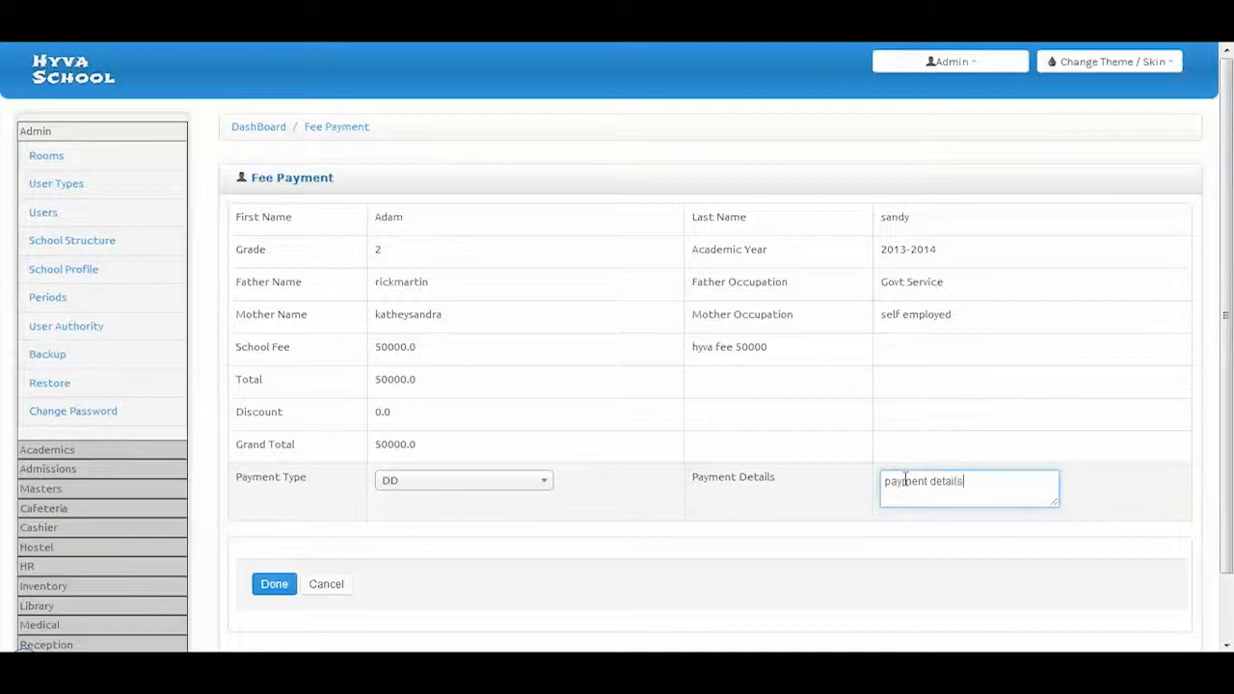
click(283, 585)
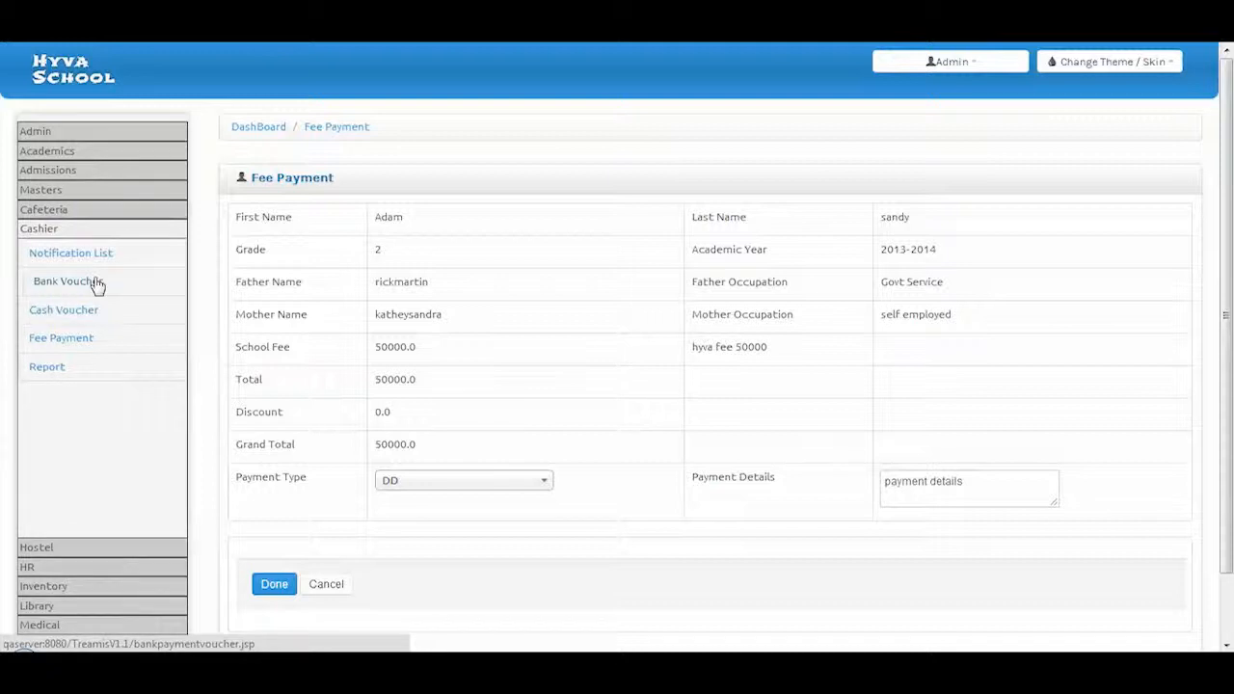
click(96, 283)
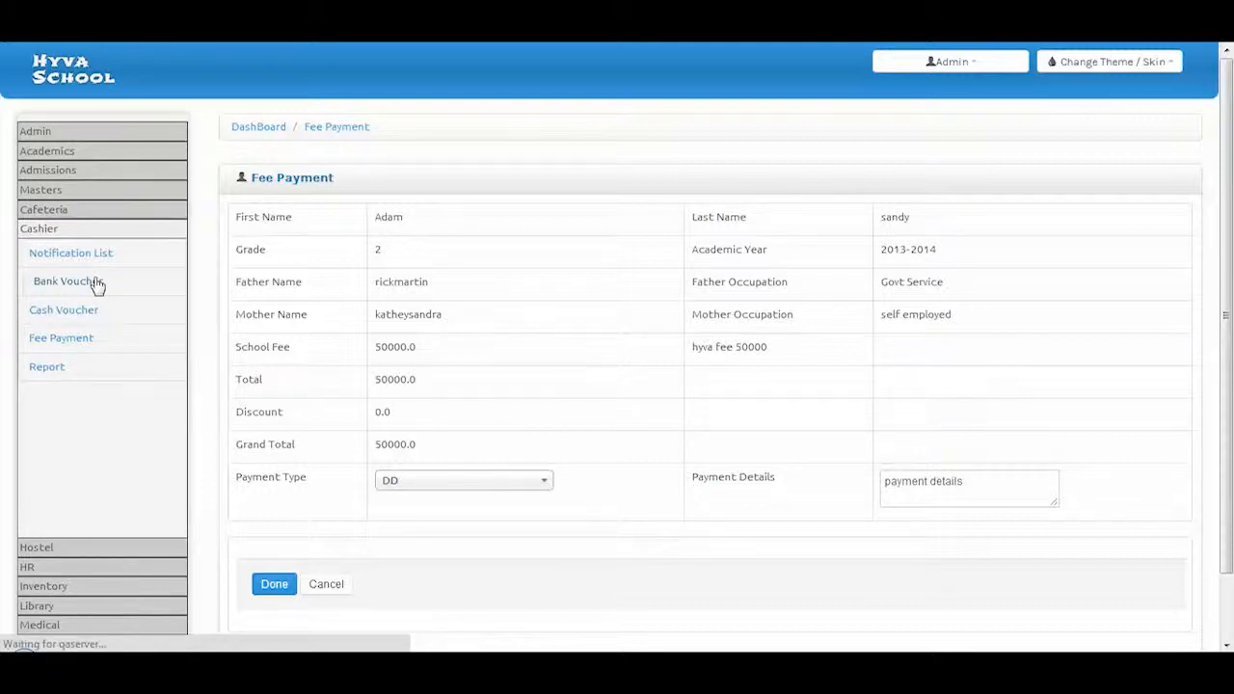
Browse the Cashier Bank Voucher, Cash Voucher, Fee Payment and Reports pages
scroll(504, 292, down, 1)
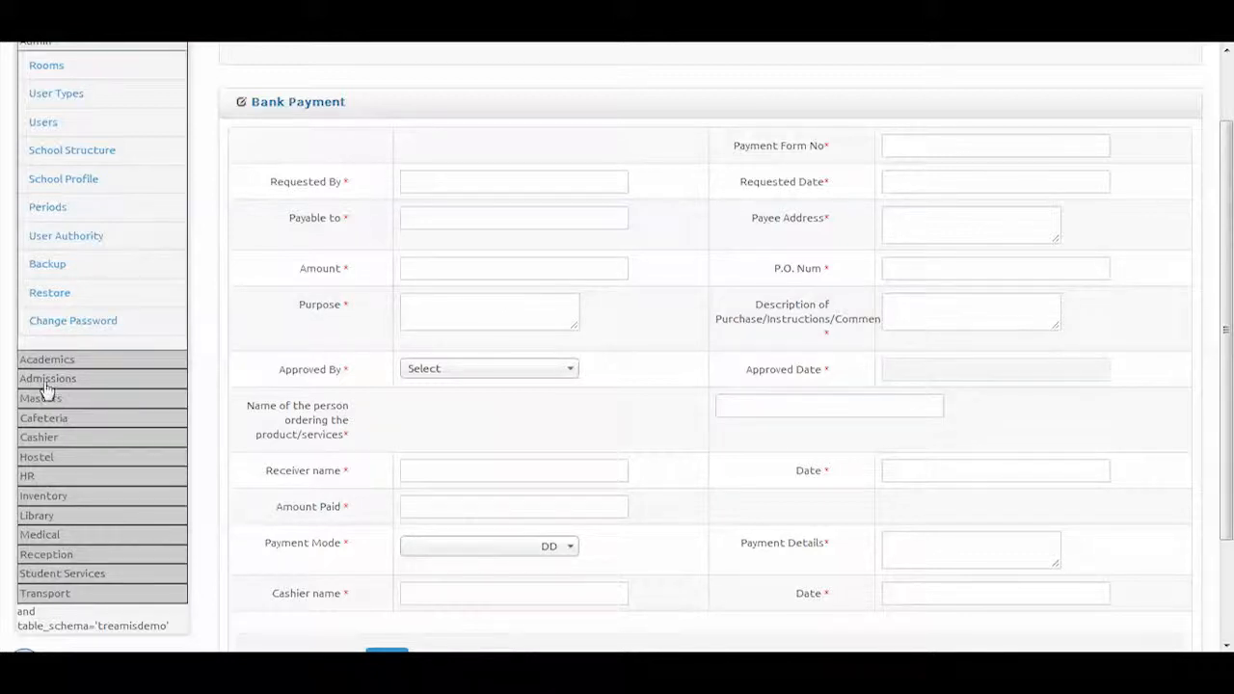
click(42, 438)
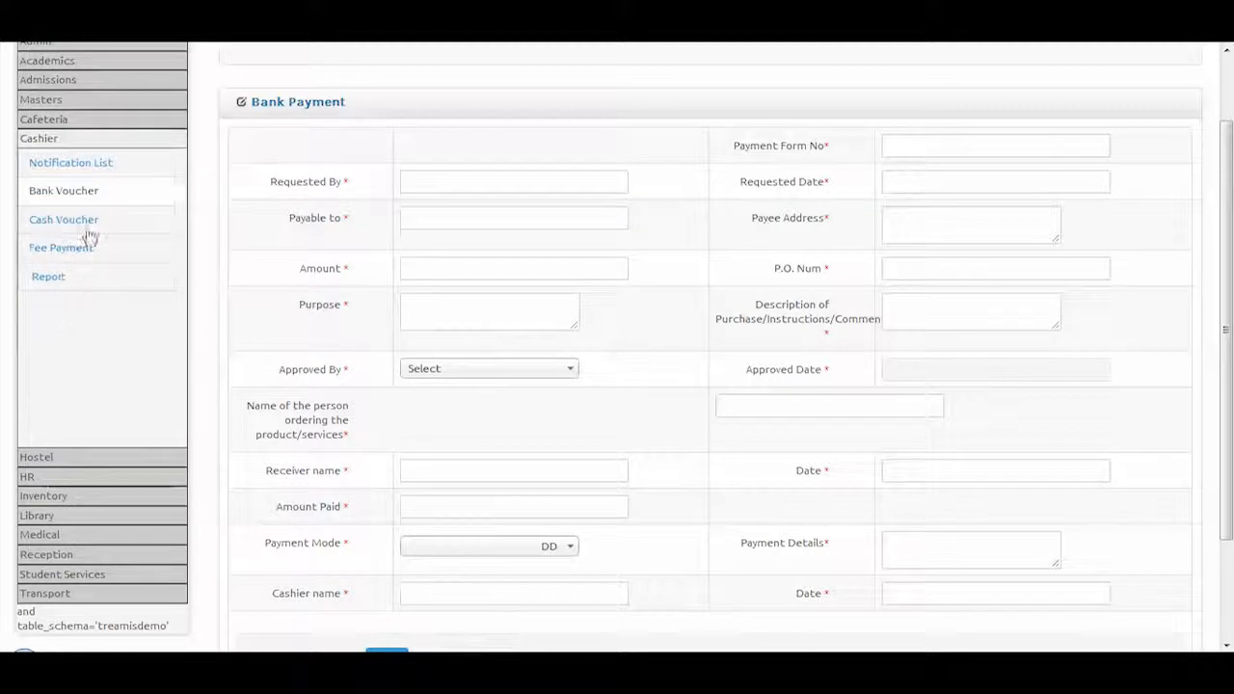
click(90, 227)
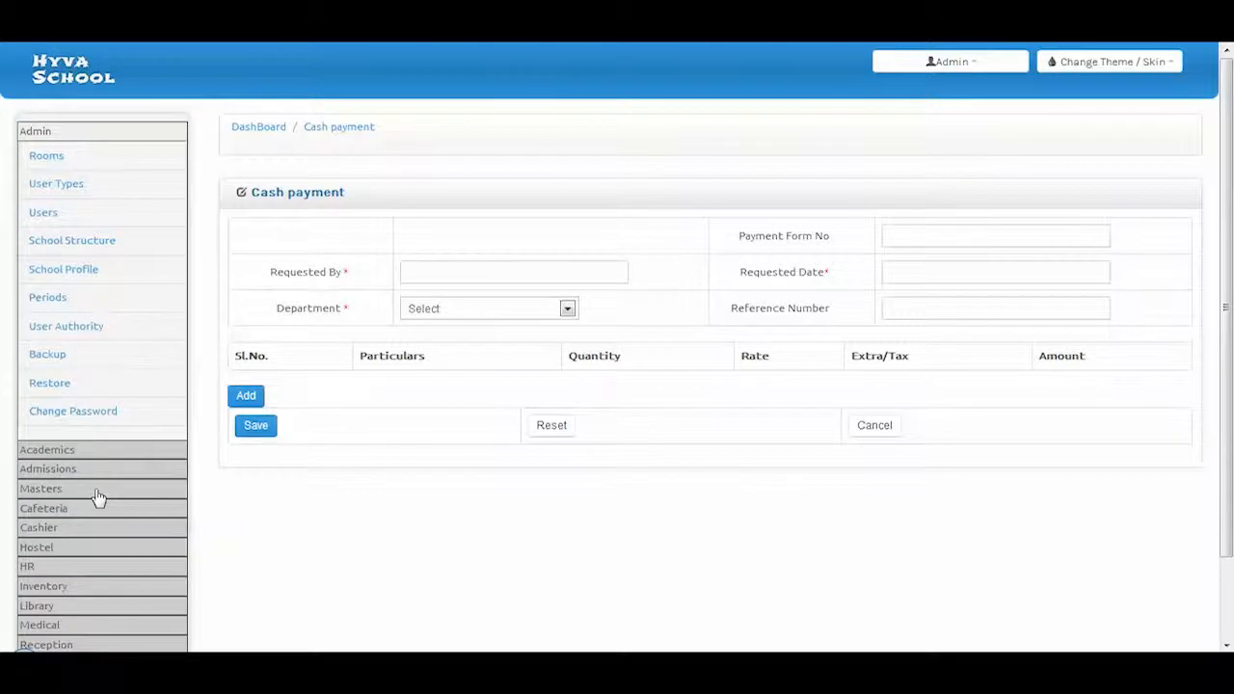
click(53, 530)
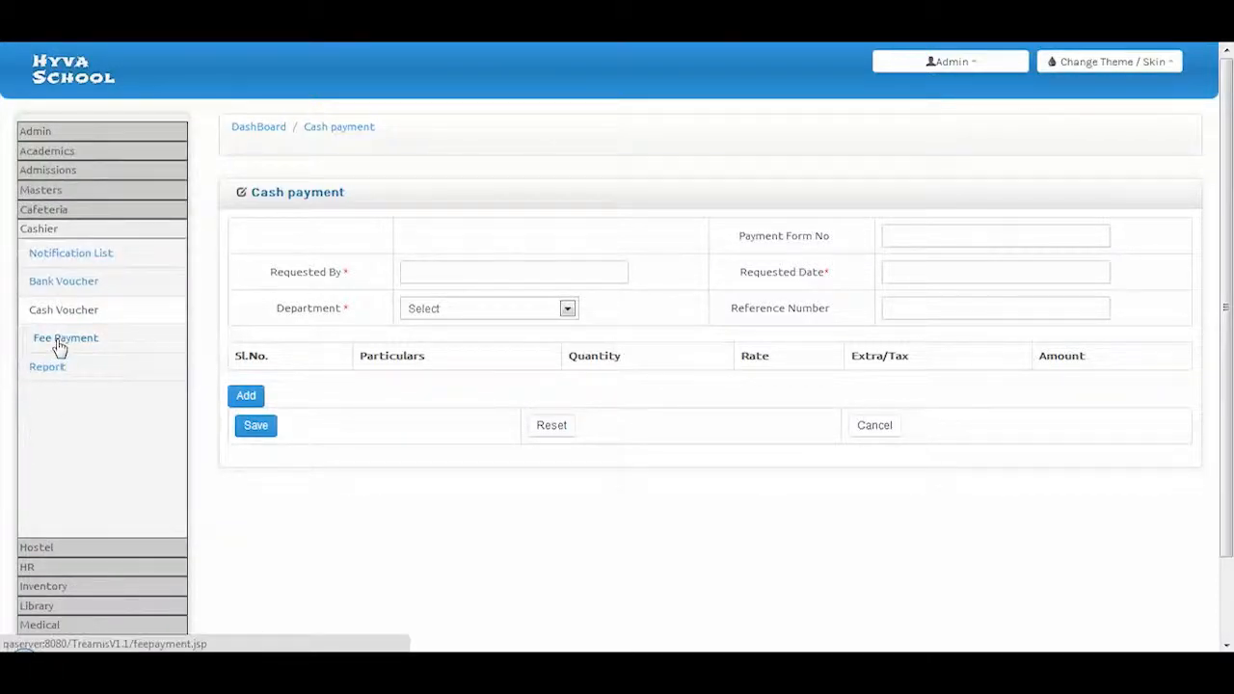
click(60, 343)
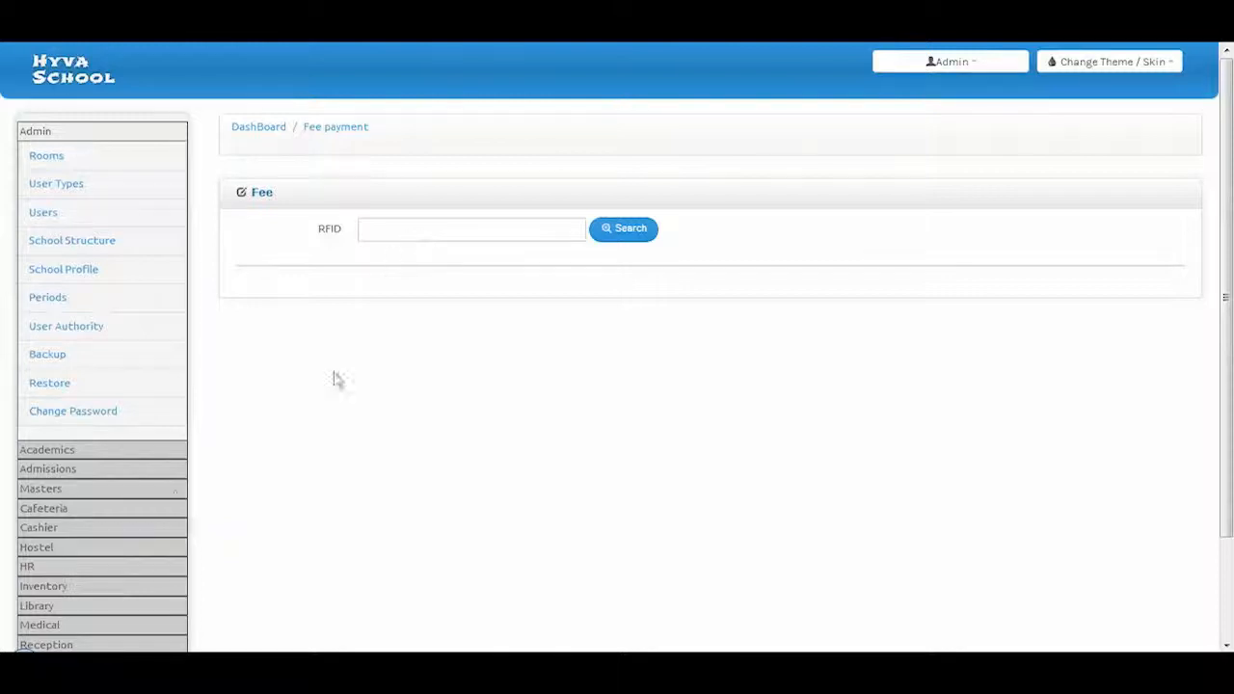
click(40, 530)
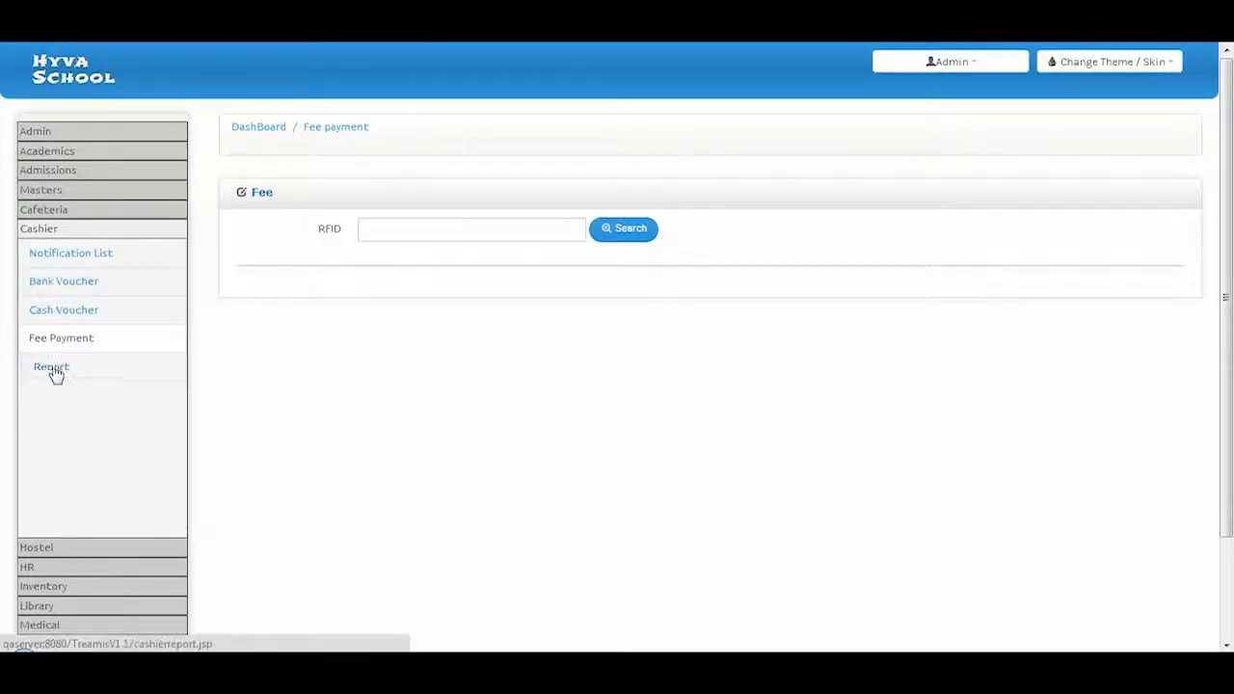
click(51, 371)
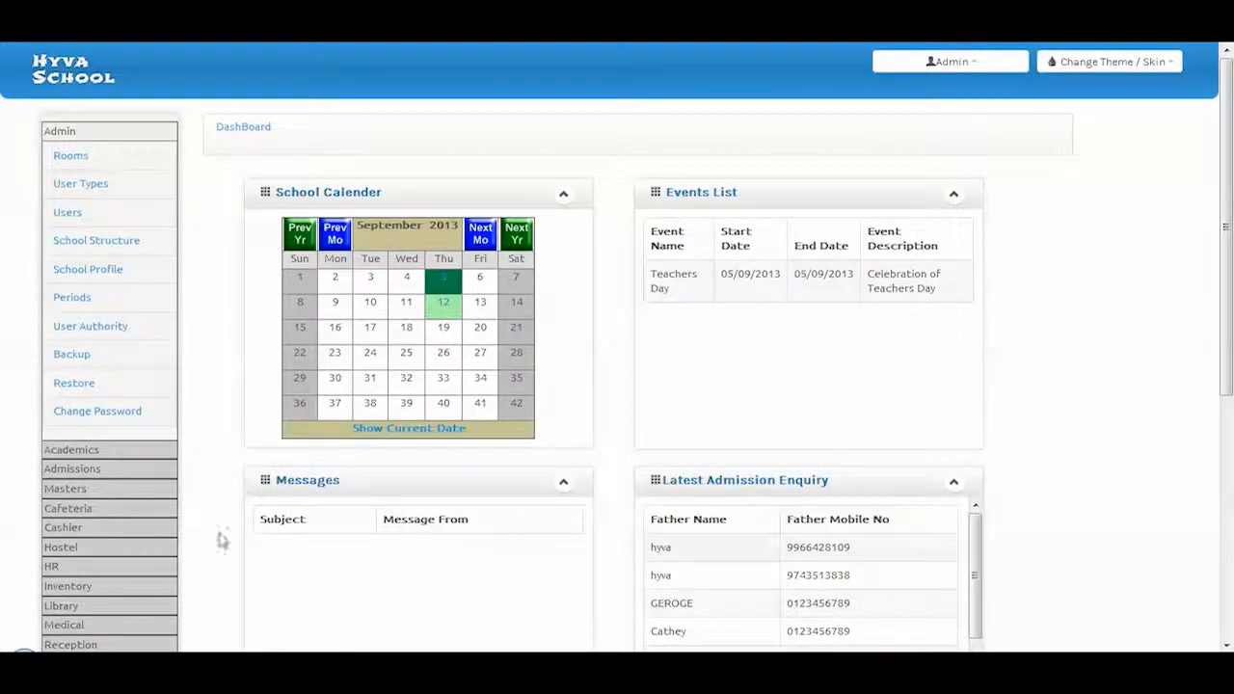
click(81, 509)
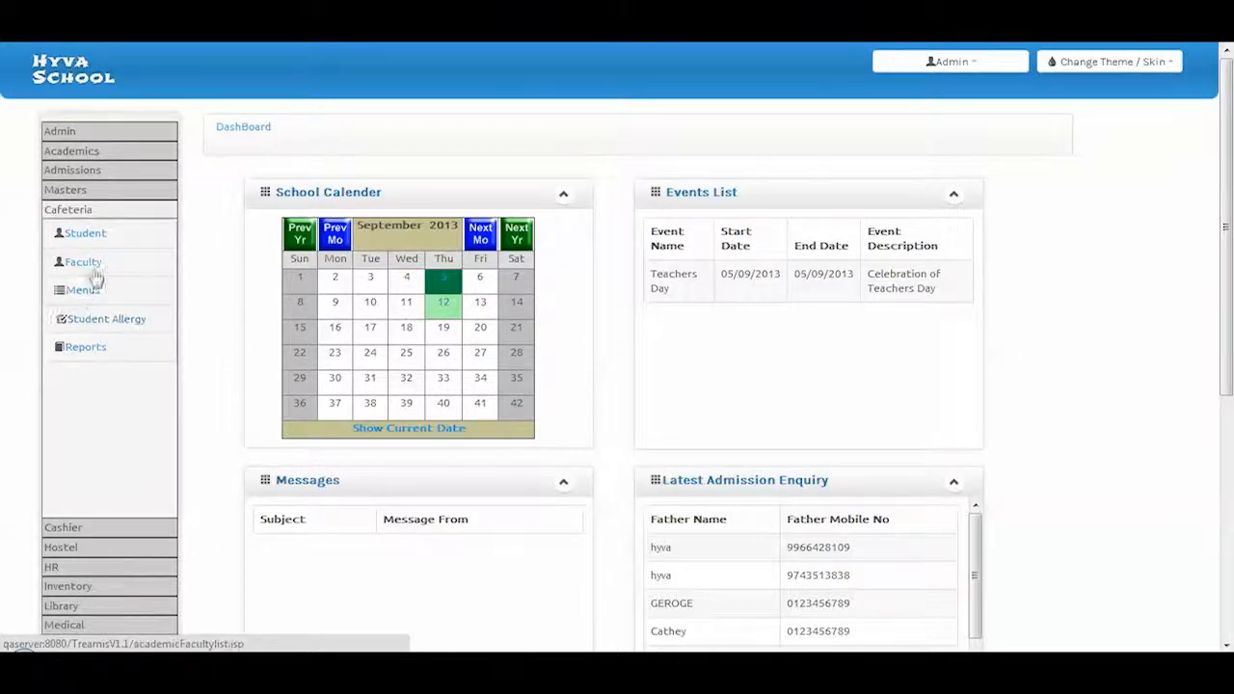
List the cafeteria students of grade 2, section A
click(88, 234)
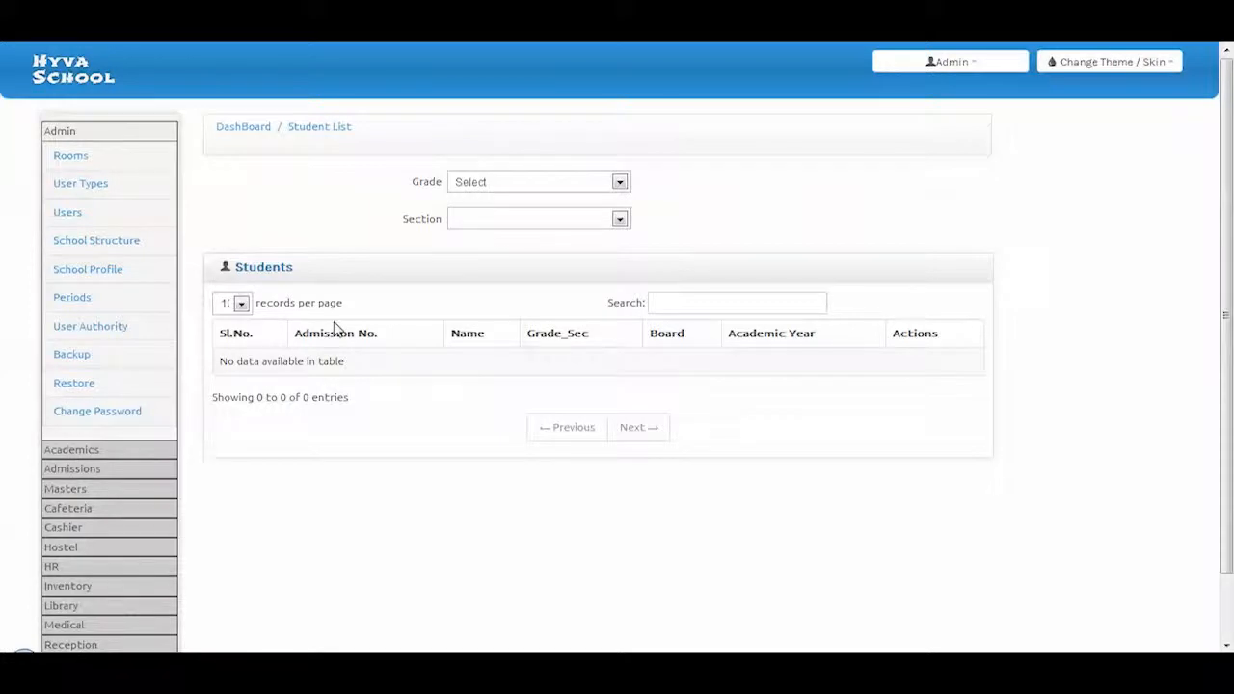
click(485, 186)
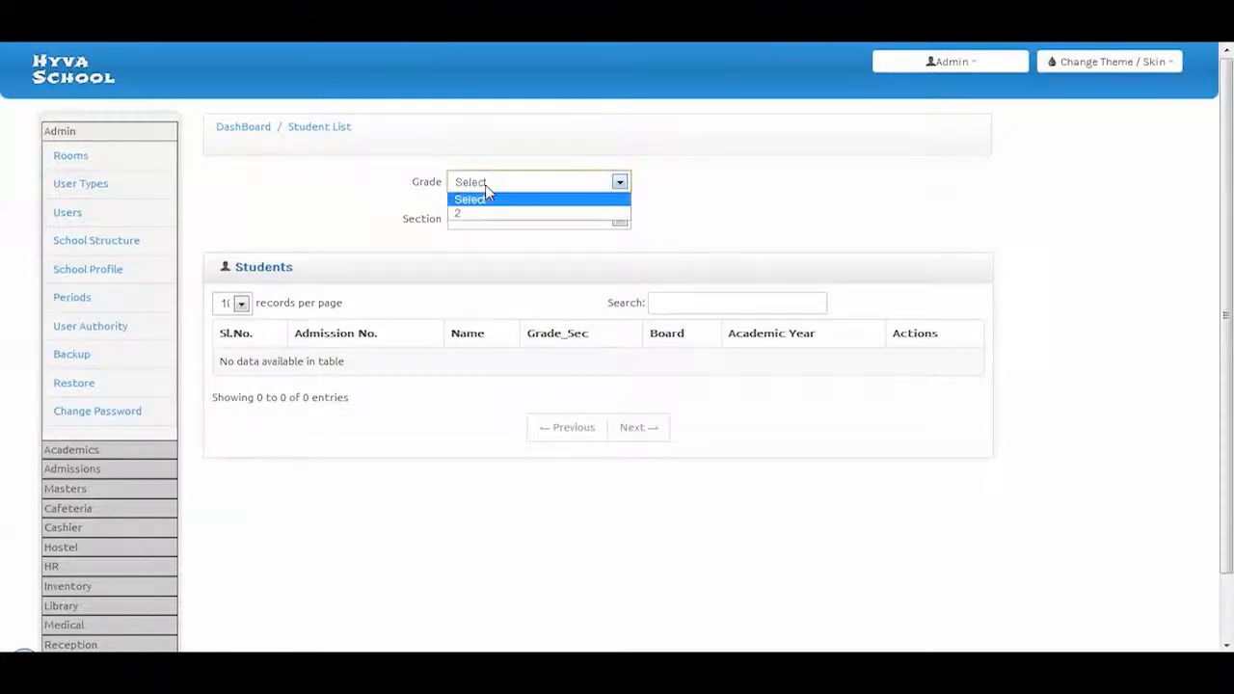
click(486, 214)
click(482, 219)
click(479, 250)
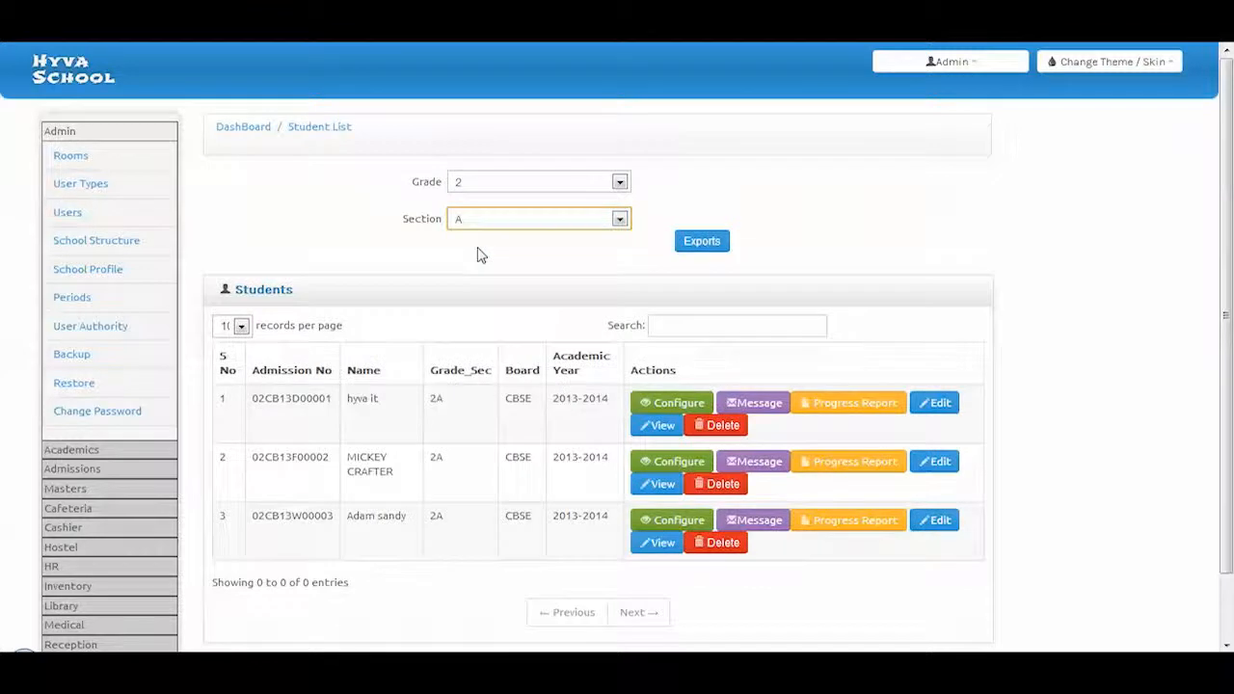
scroll(289, 453, down, 1)
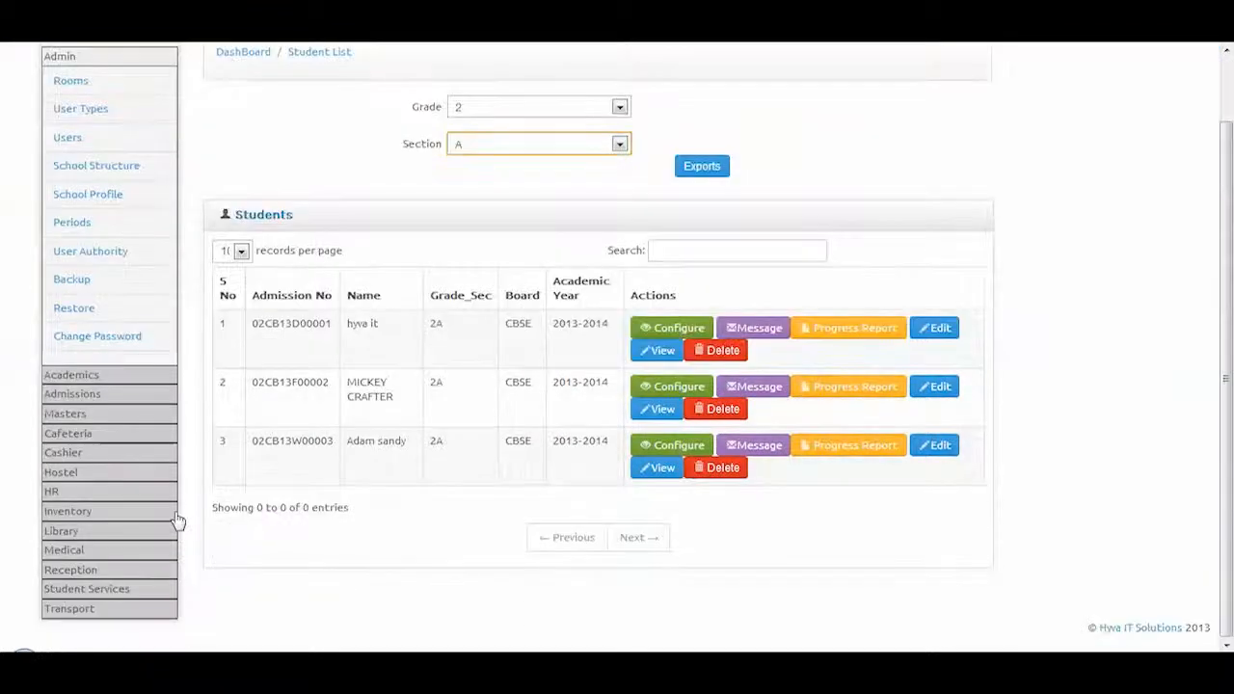
View the cafeteria faculty list and menu list, opening the Salad menu entry for editing
click(74, 437)
click(91, 196)
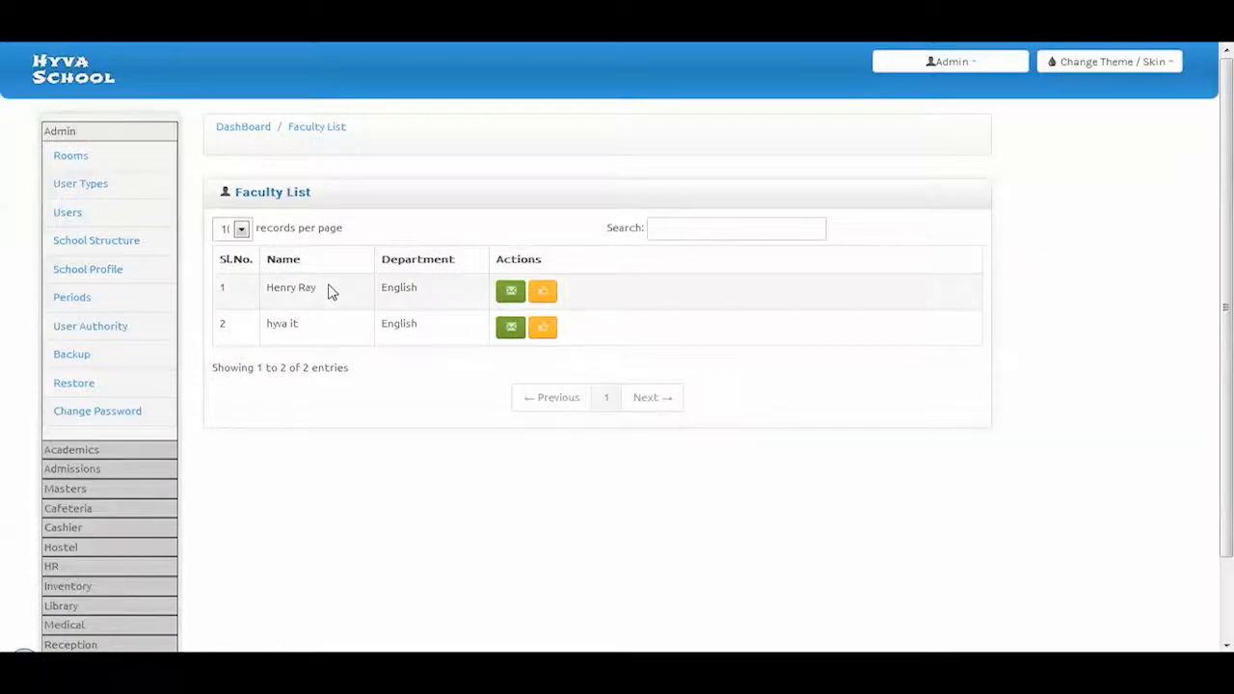
click(70, 510)
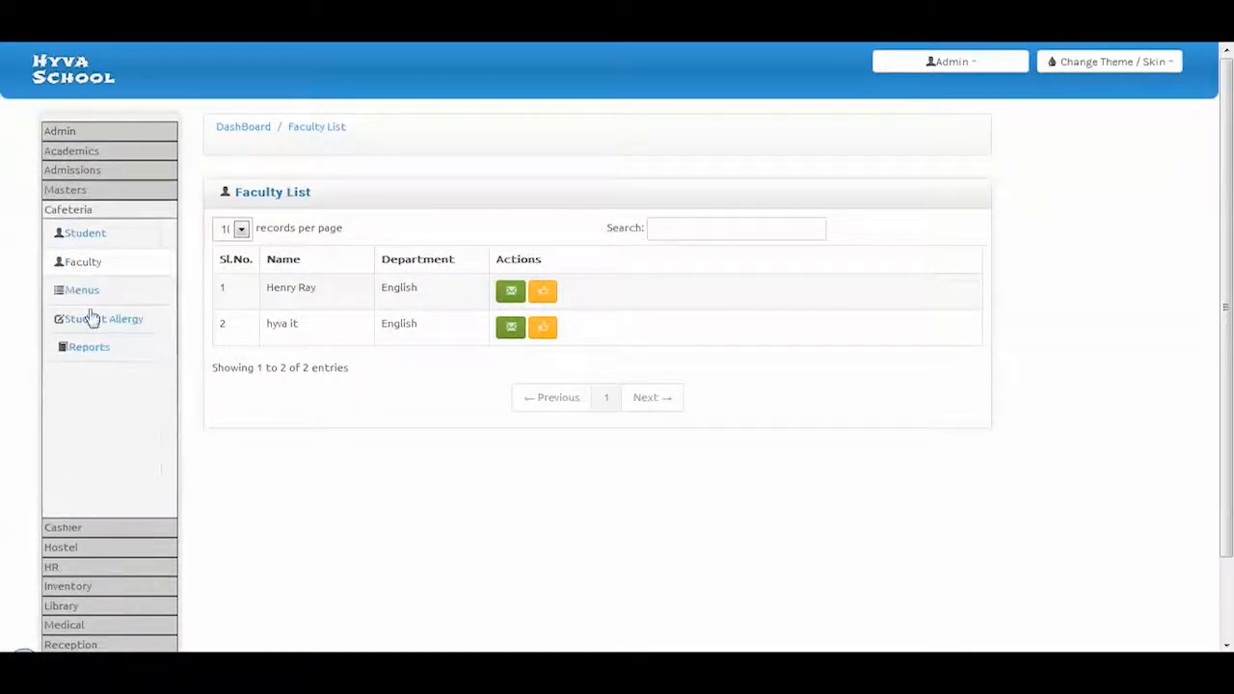
click(85, 292)
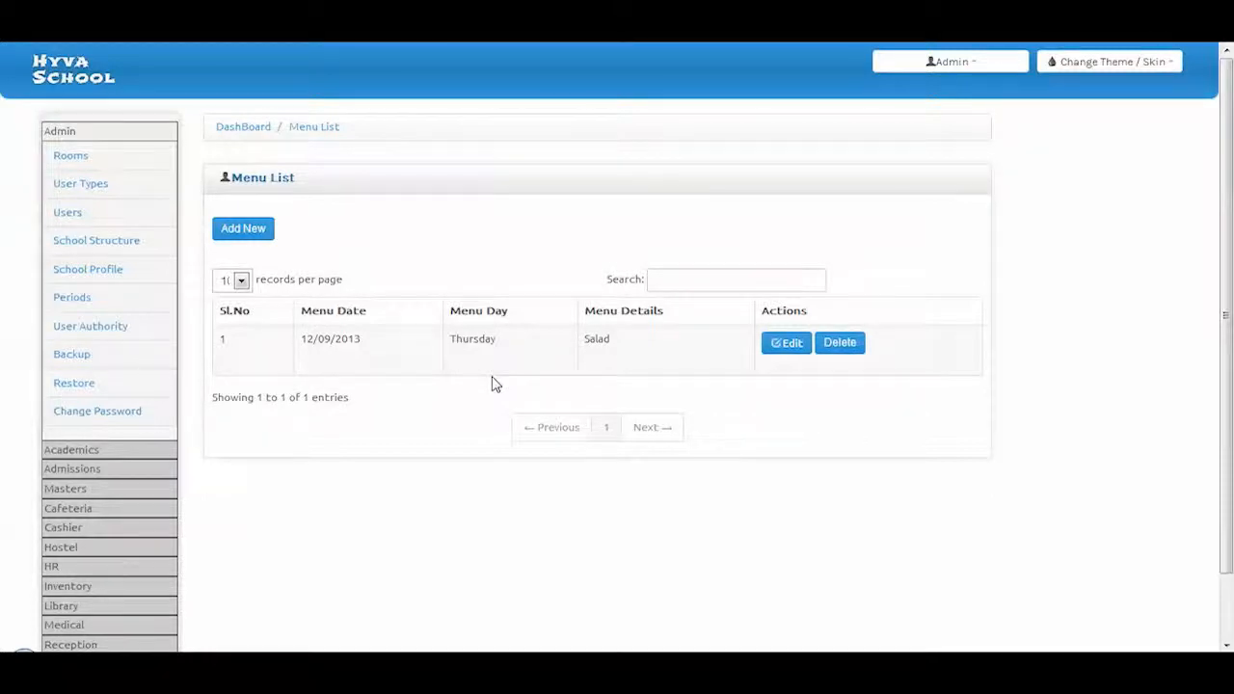
click(777, 358)
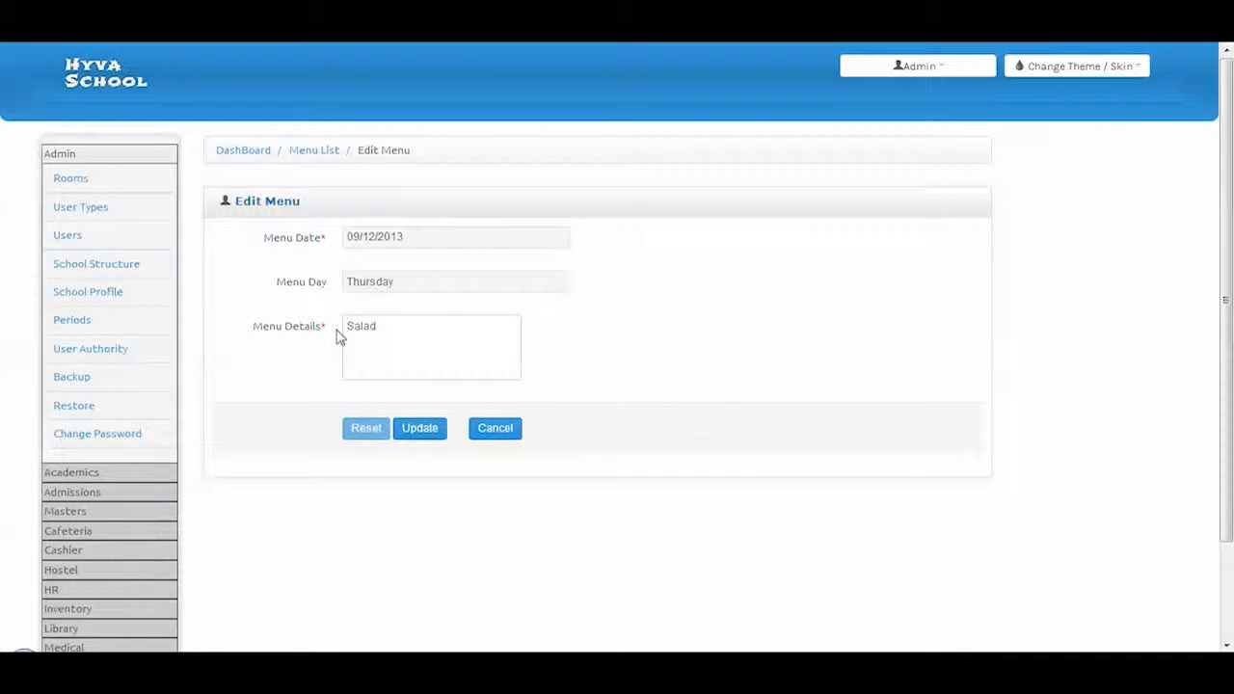
View the Student Allergy page and the Cafeteria Reports page's report type options
click(83, 535)
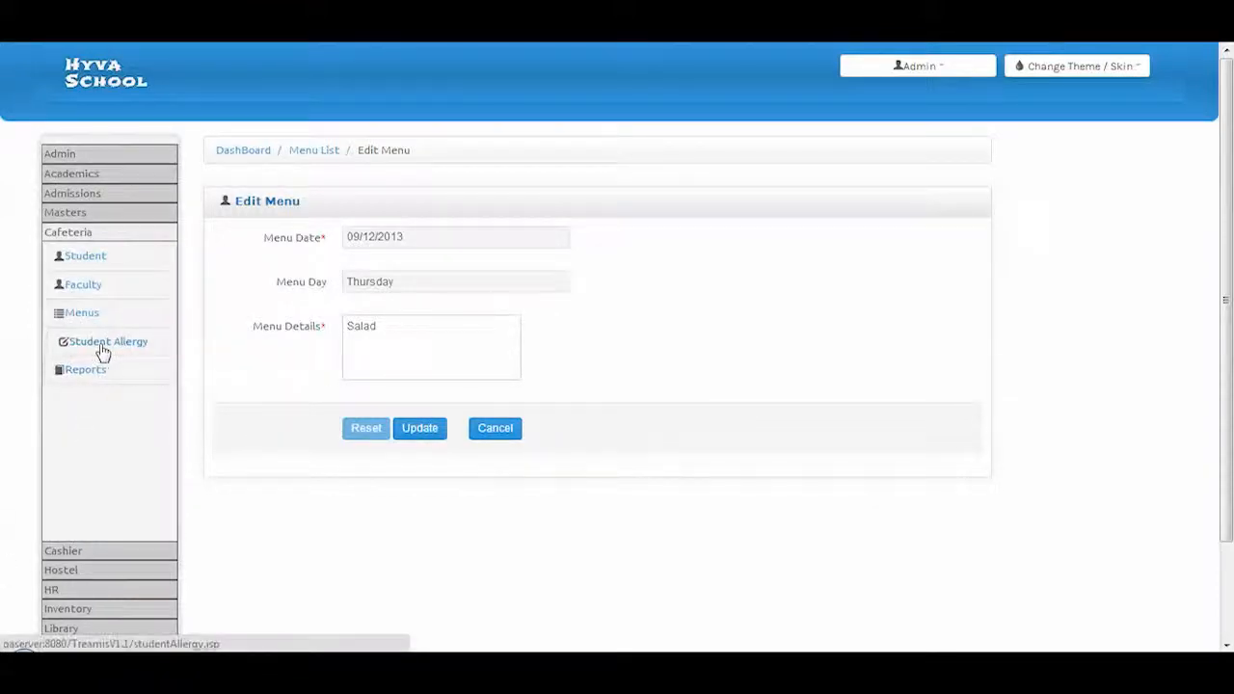
click(102, 346)
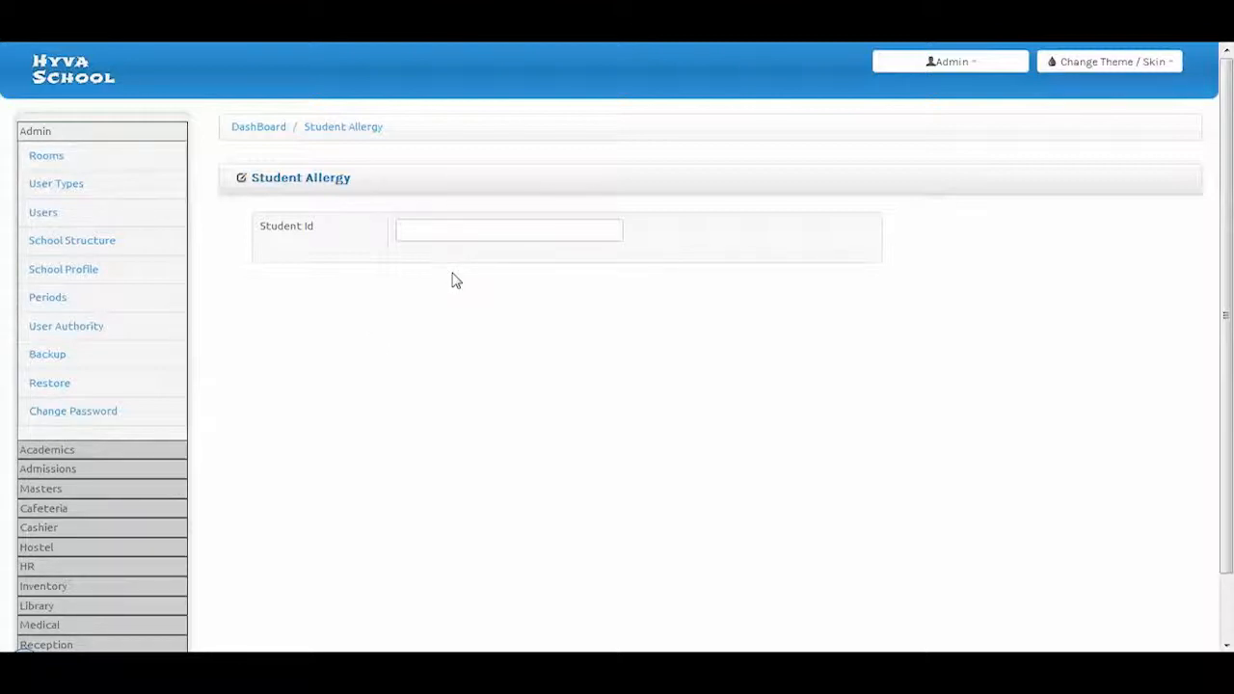
click(39, 510)
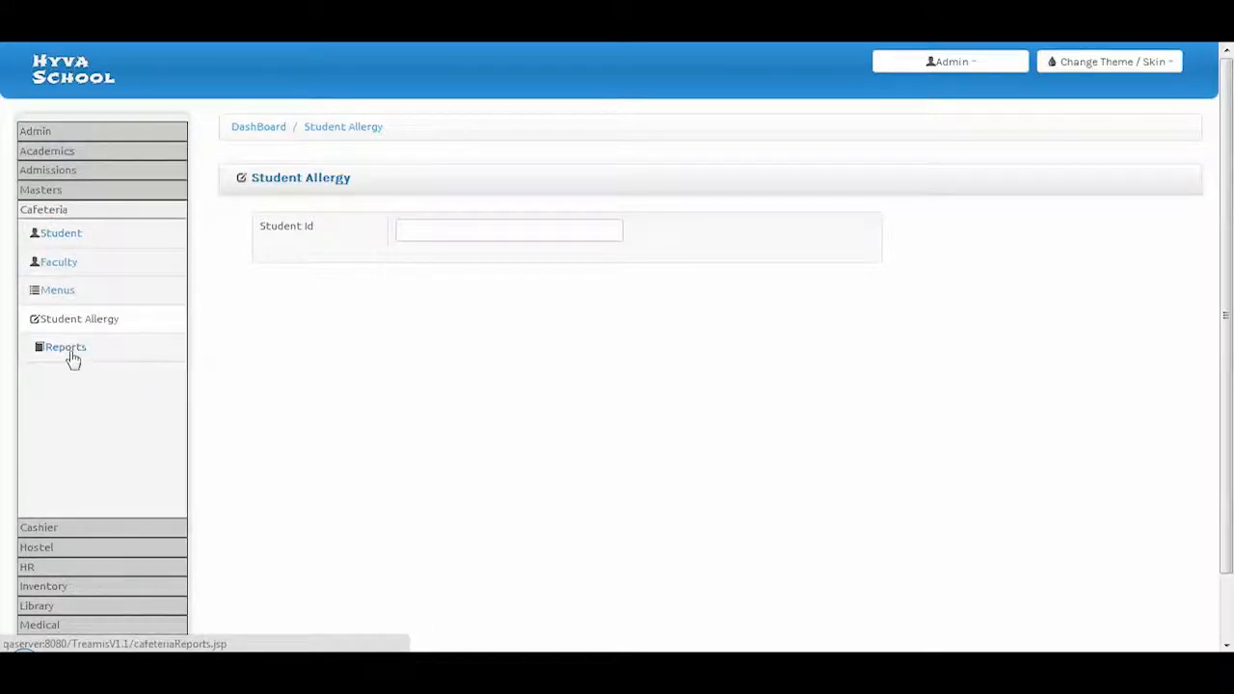
click(66, 349)
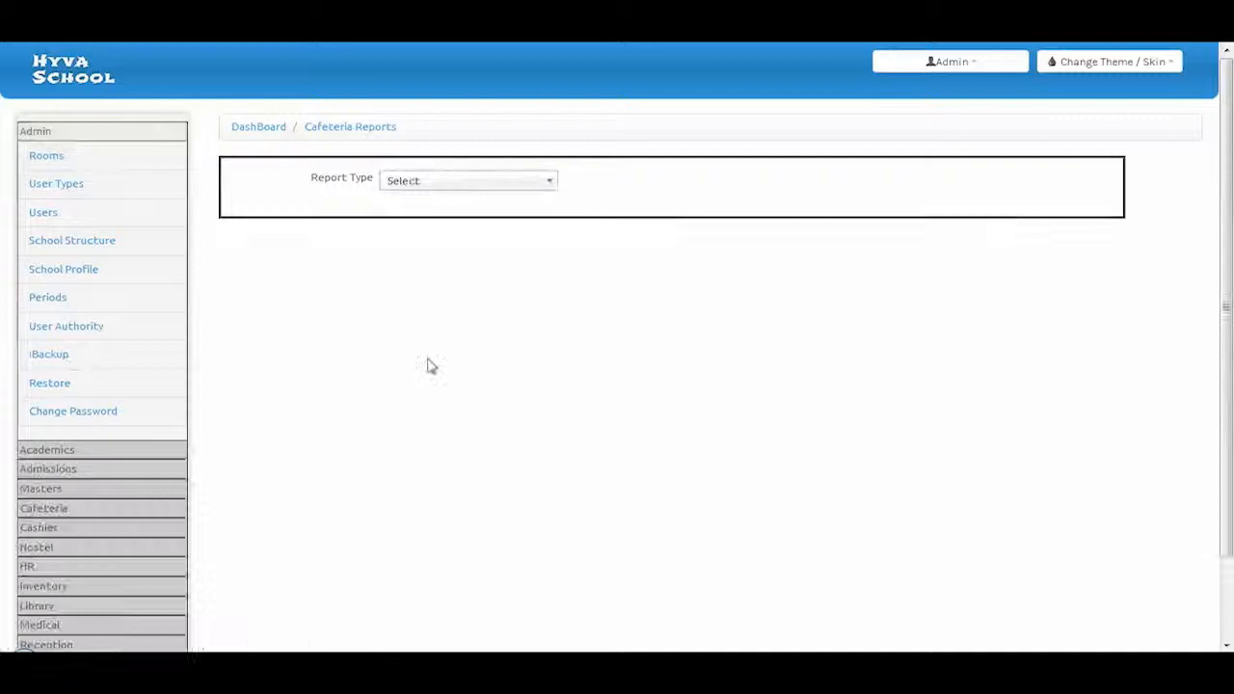
click(453, 184)
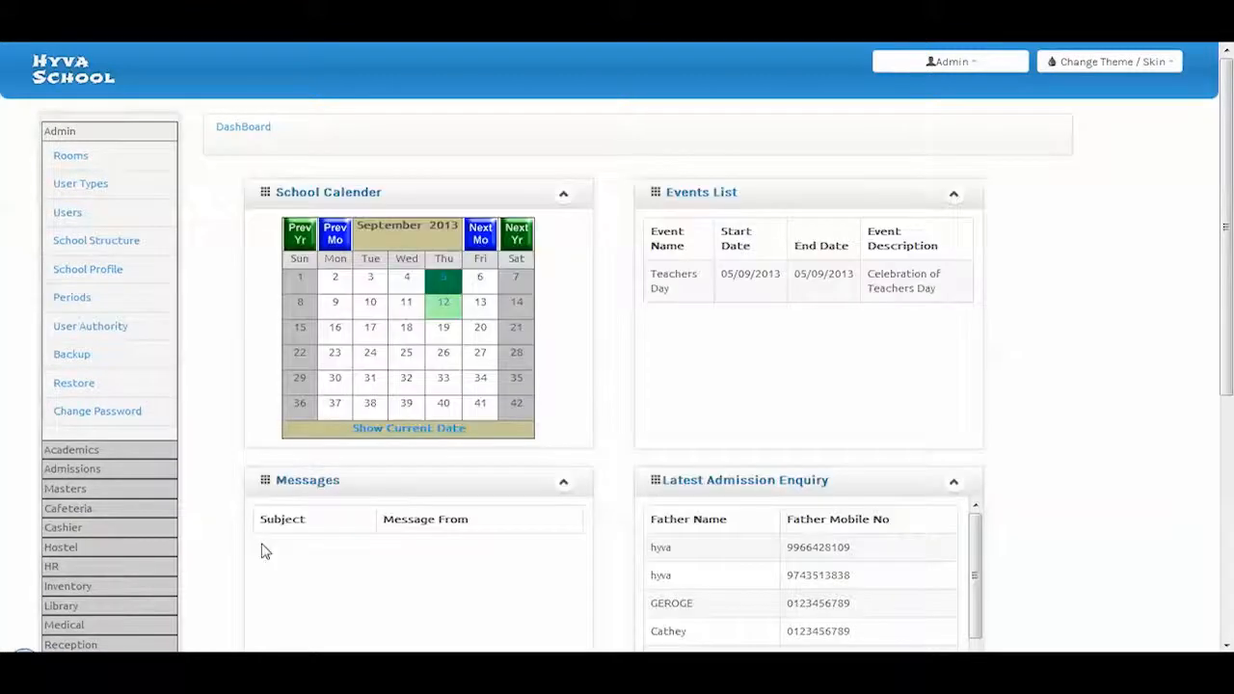
List hostel students of grade 2, section A, then view the hostel faculty list
click(65, 550)
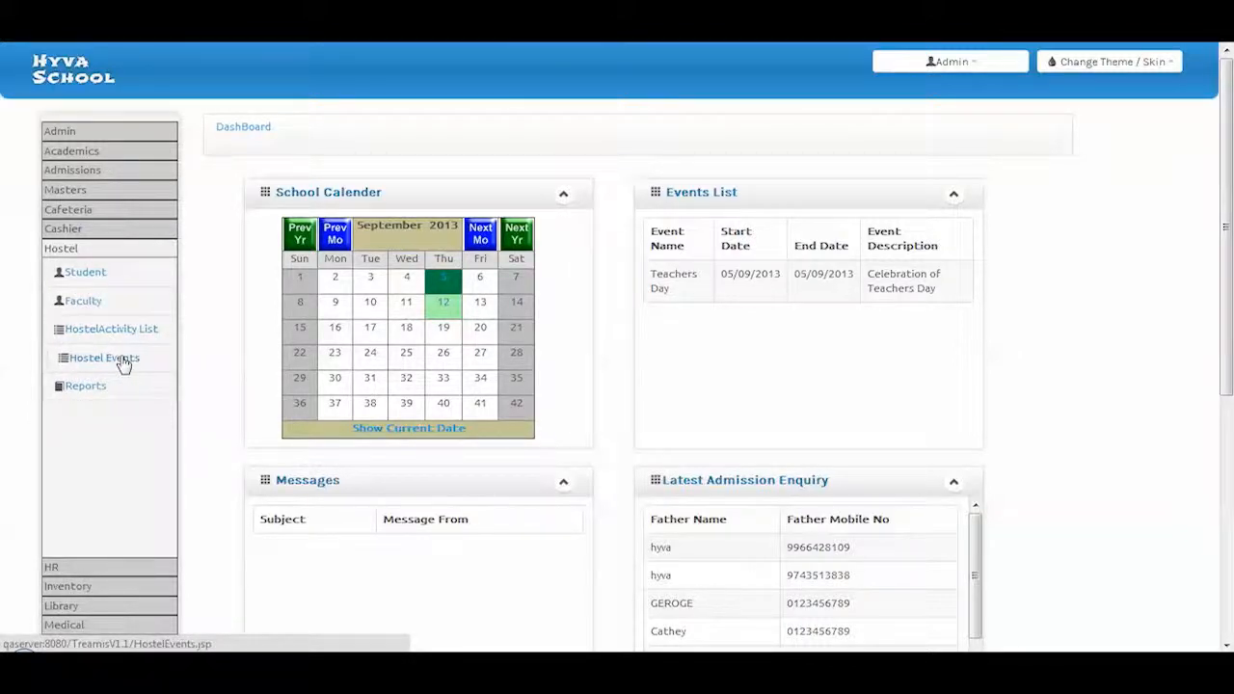
click(91, 274)
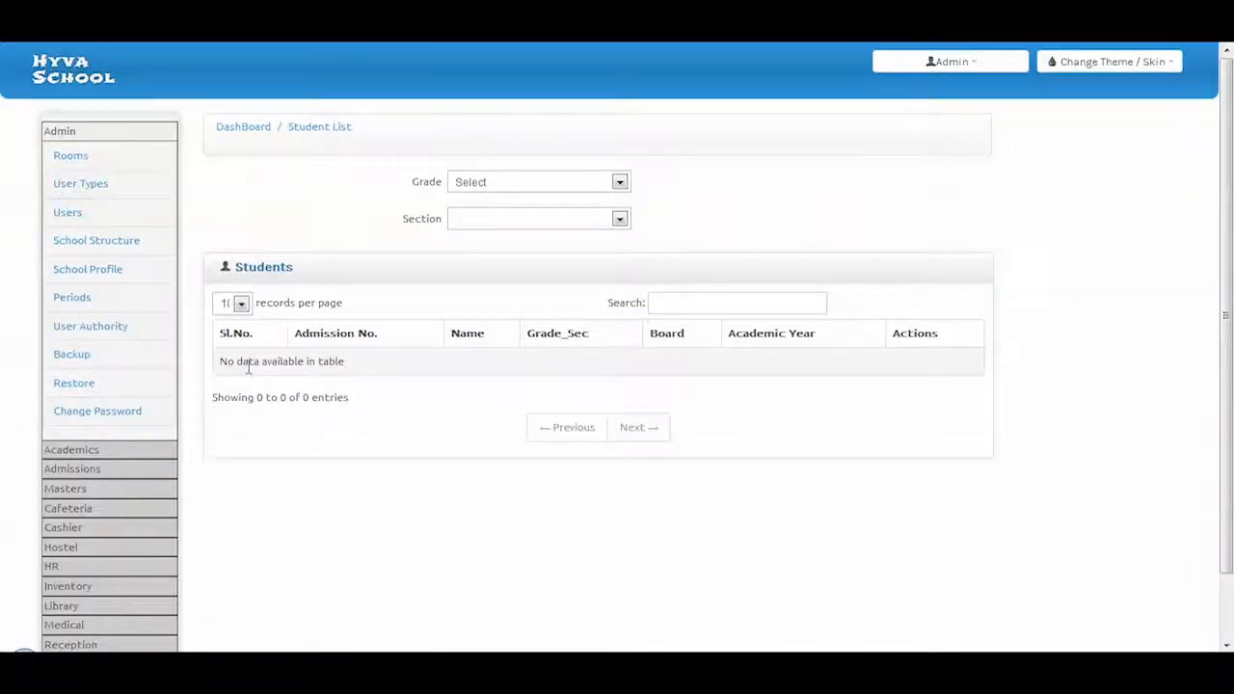
click(489, 186)
click(485, 208)
click(478, 222)
click(469, 252)
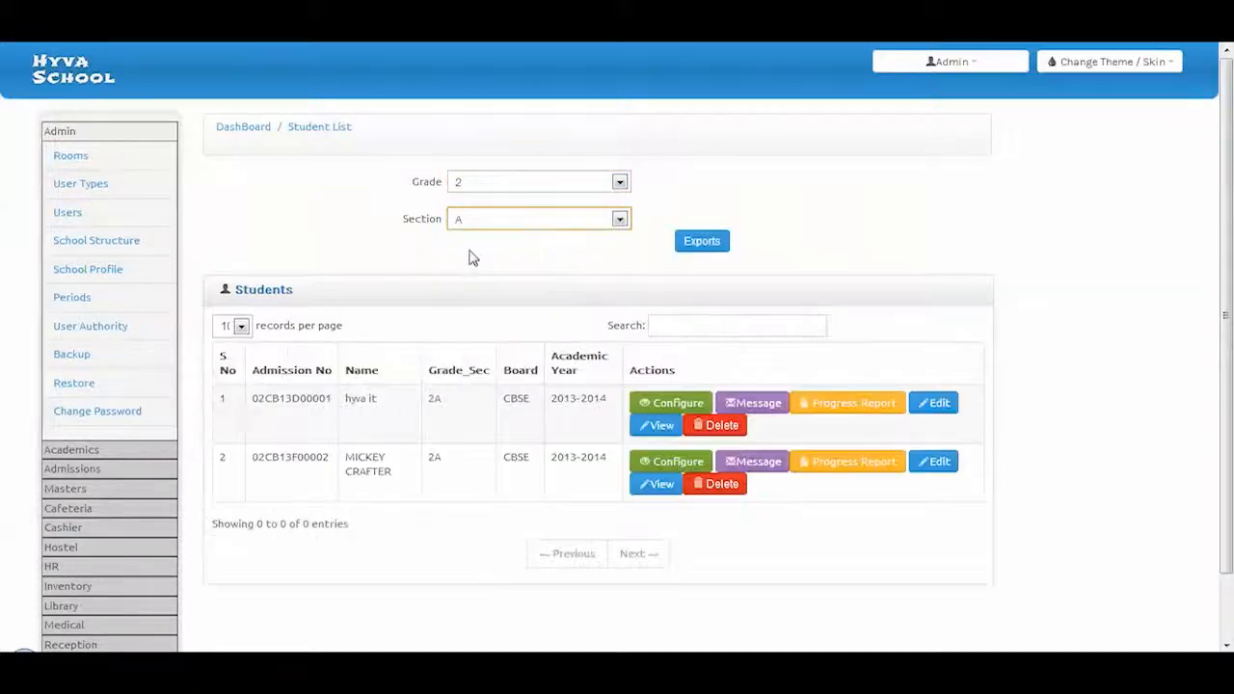
click(79, 547)
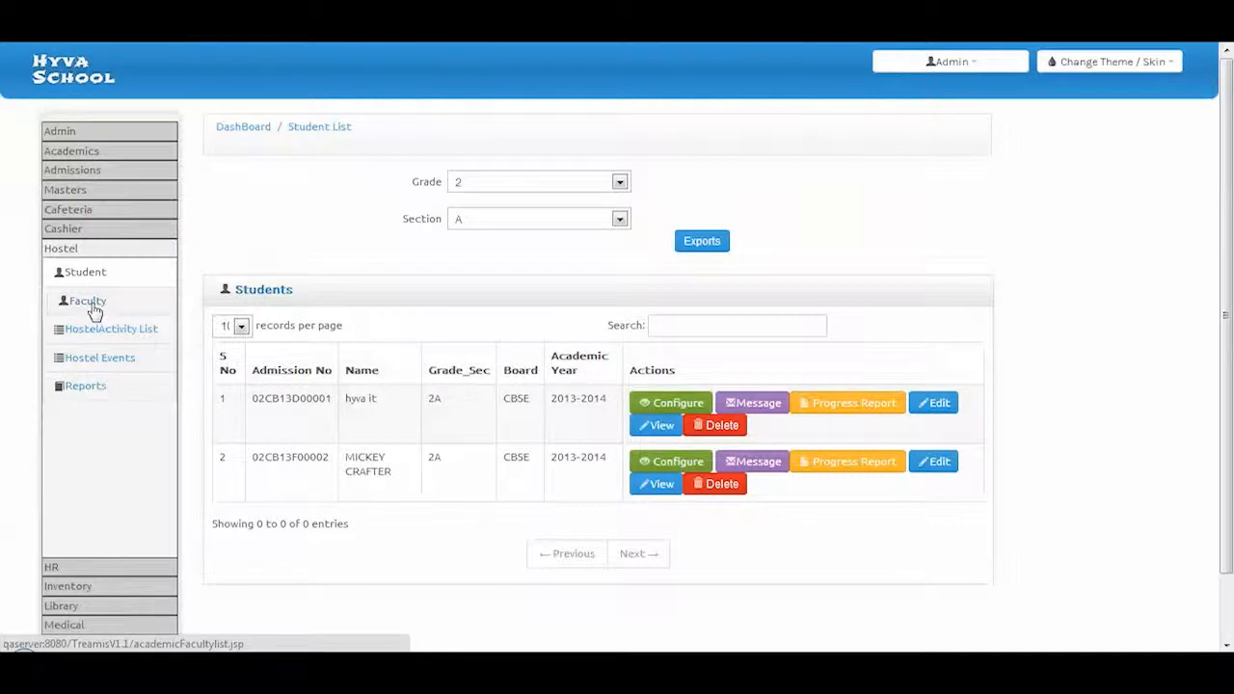
click(94, 308)
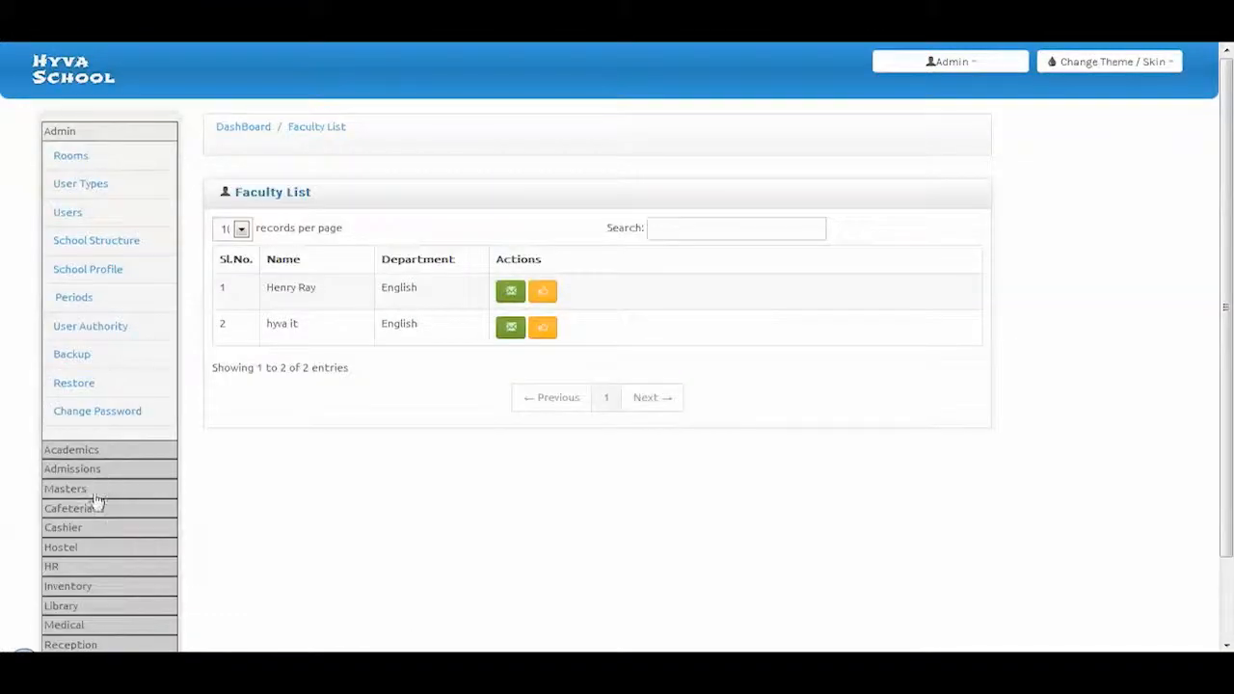
Open the Movie hostel activity for editing, then view the Hostel Event List
click(67, 546)
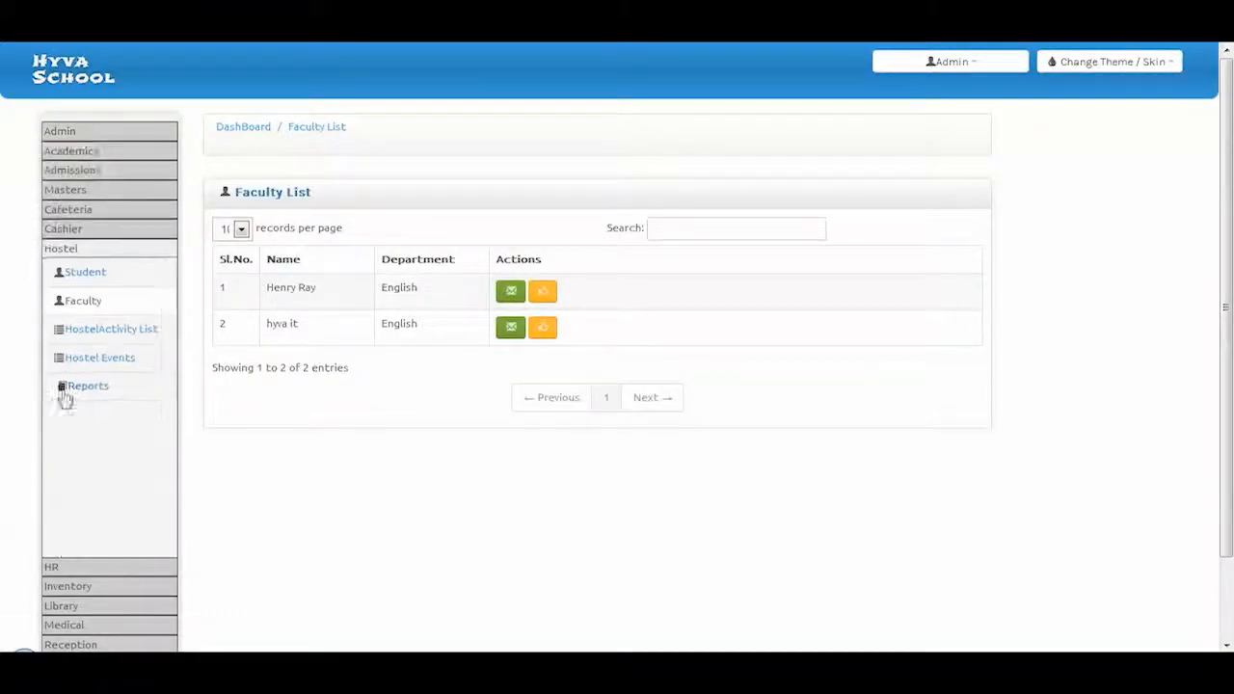
click(109, 332)
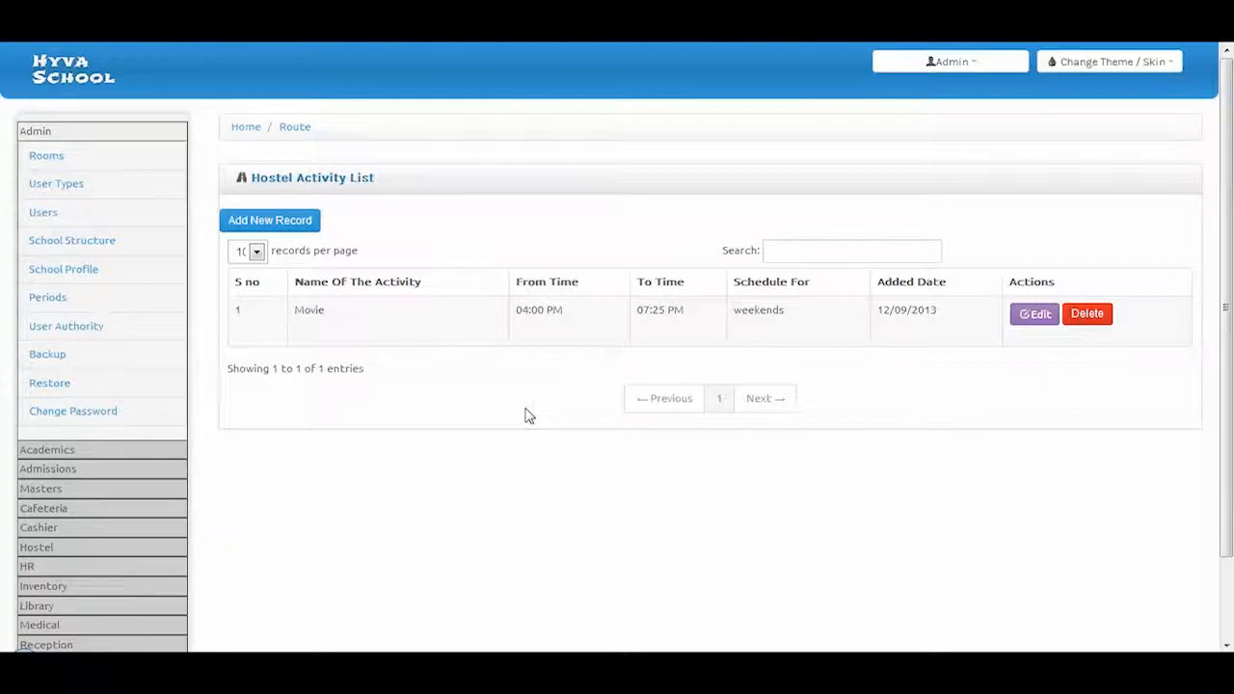
click(1033, 328)
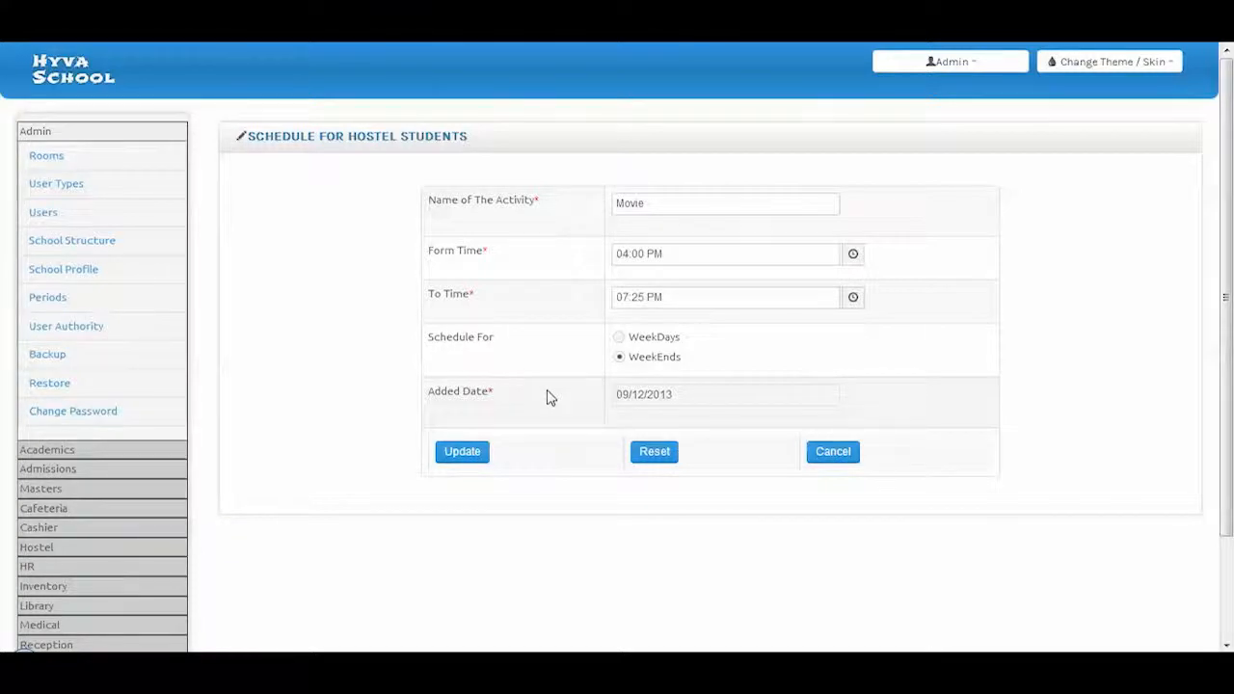
click(27, 550)
click(110, 367)
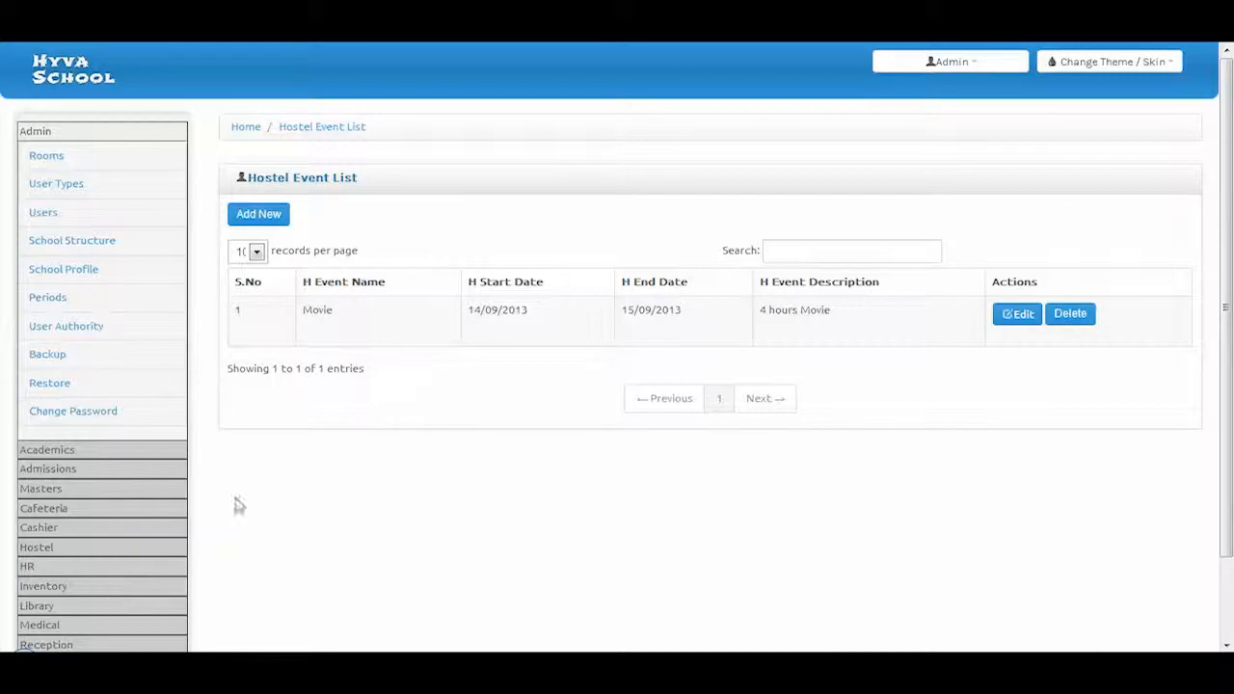
click(46, 549)
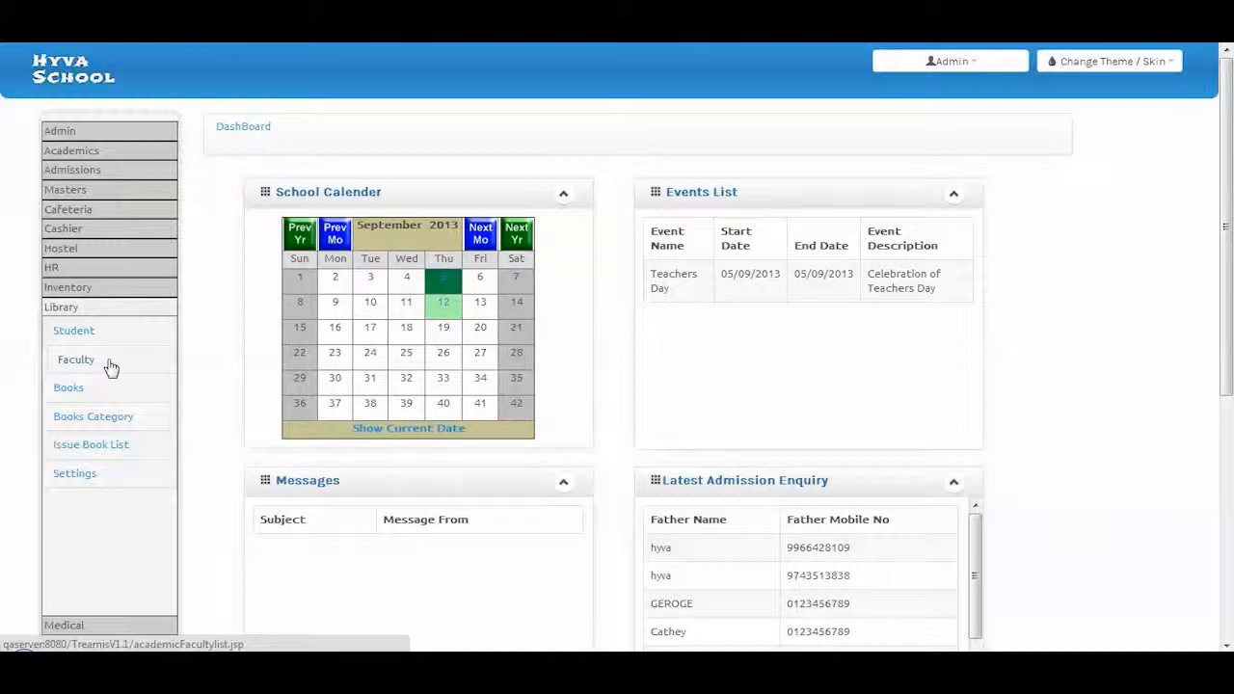
Open the Science Book record from the library book list and edit its total copies
click(67, 389)
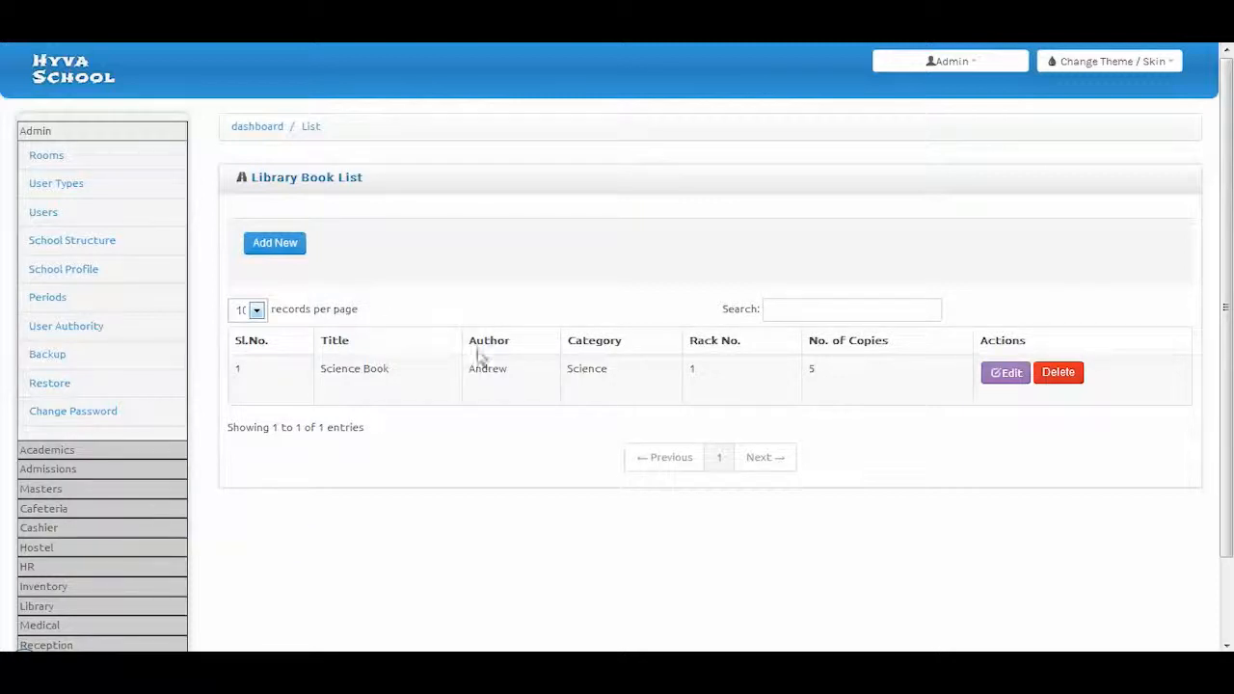
click(1006, 383)
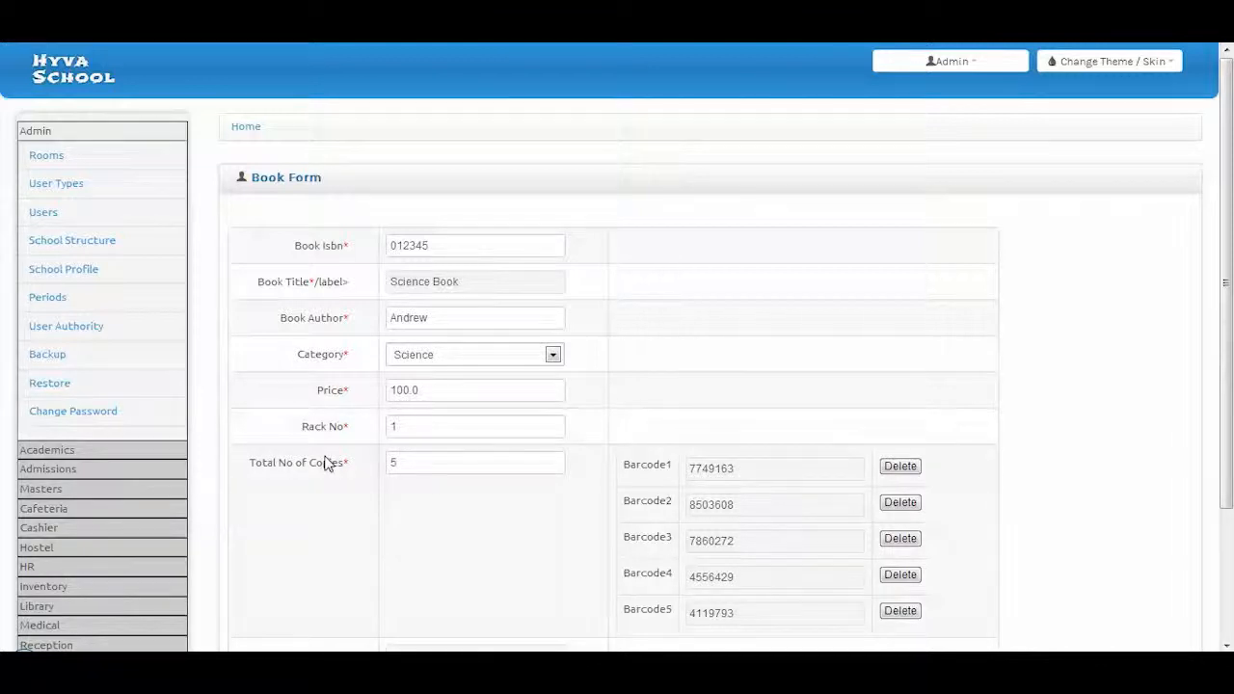
click(401, 467)
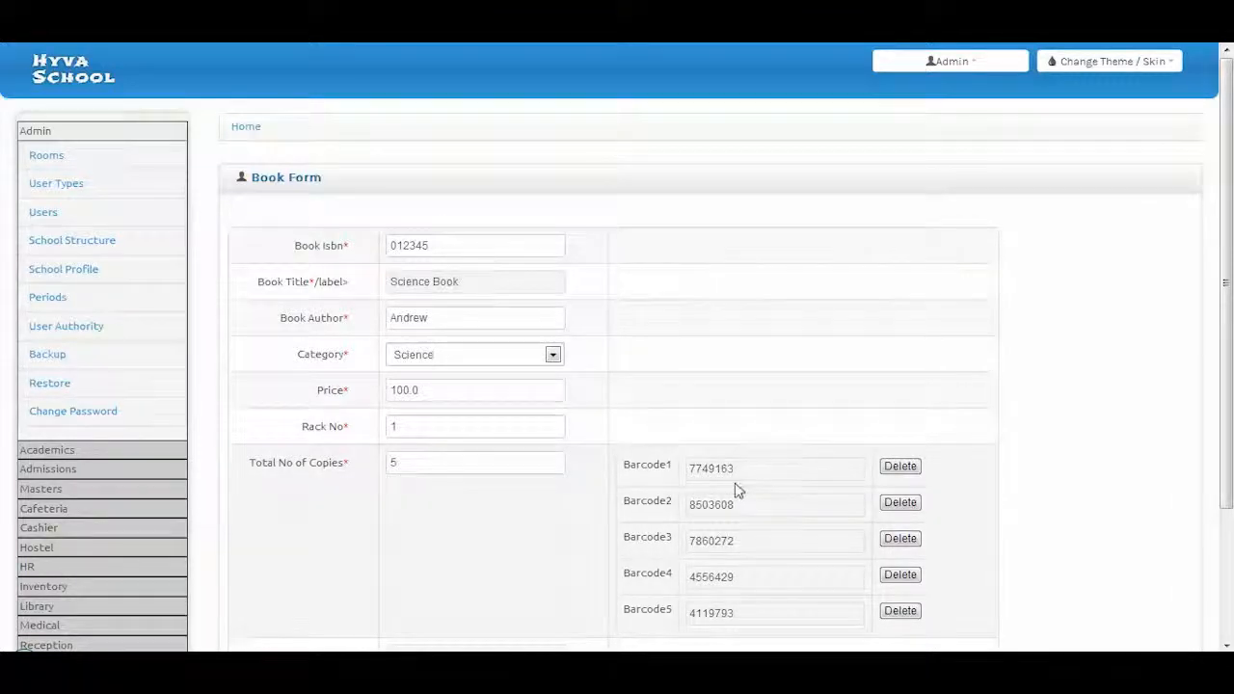
scroll(733, 482, down, 2)
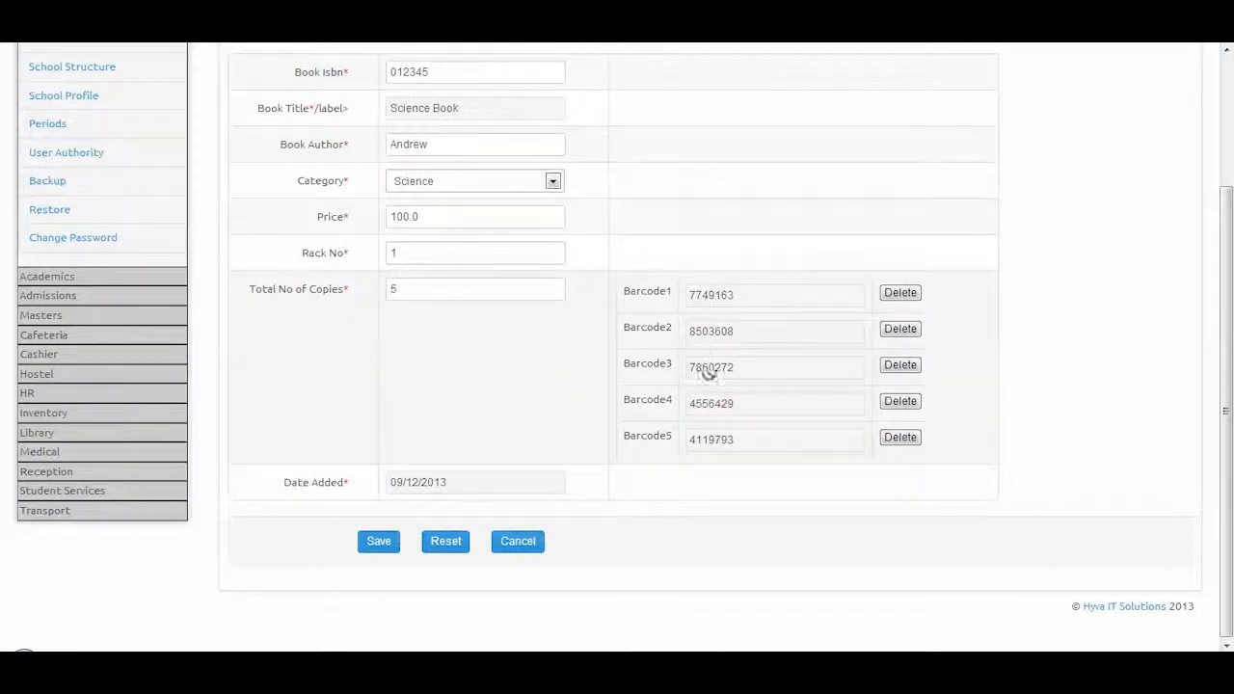
View book categories, start a new book issue from the Issue Book List, then open Library Settings
click(43, 433)
click(56, 247)
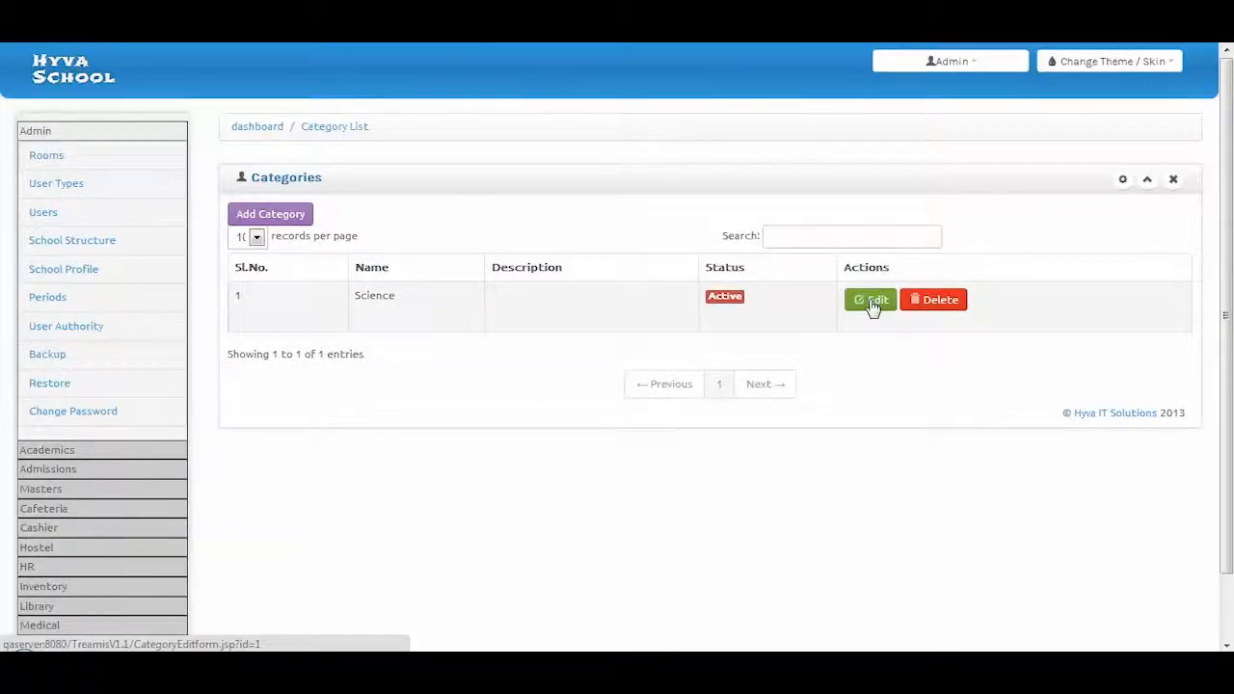
click(26, 528)
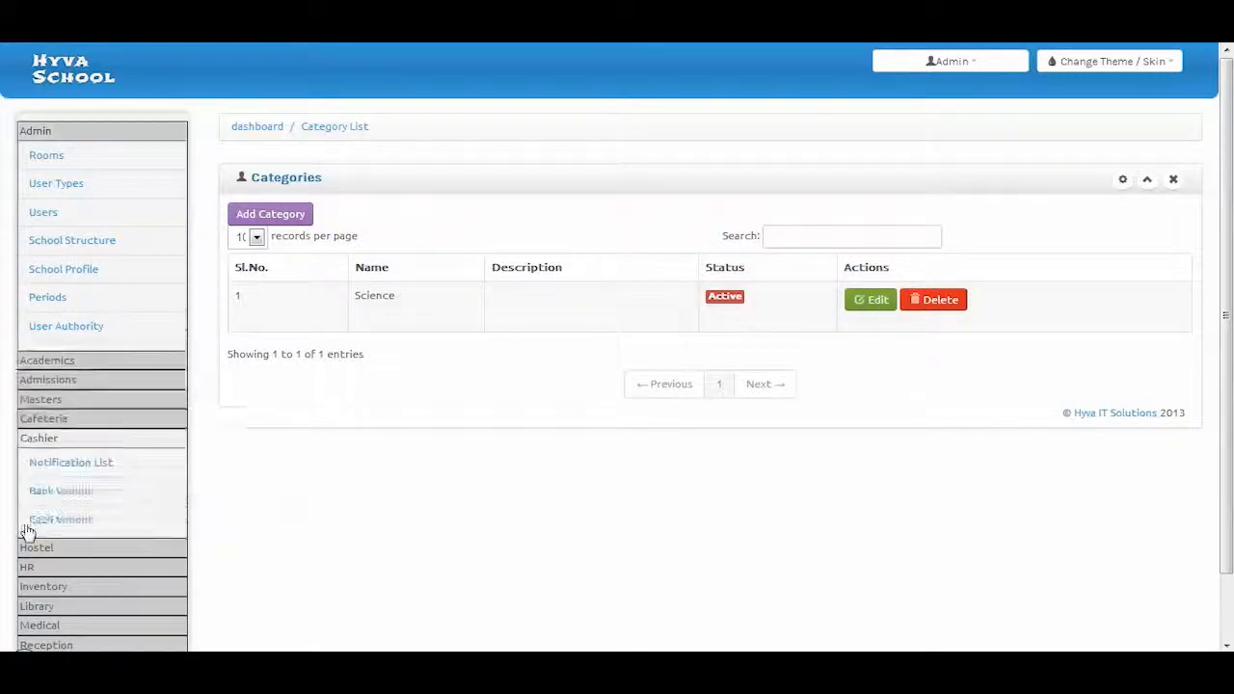
click(35, 607)
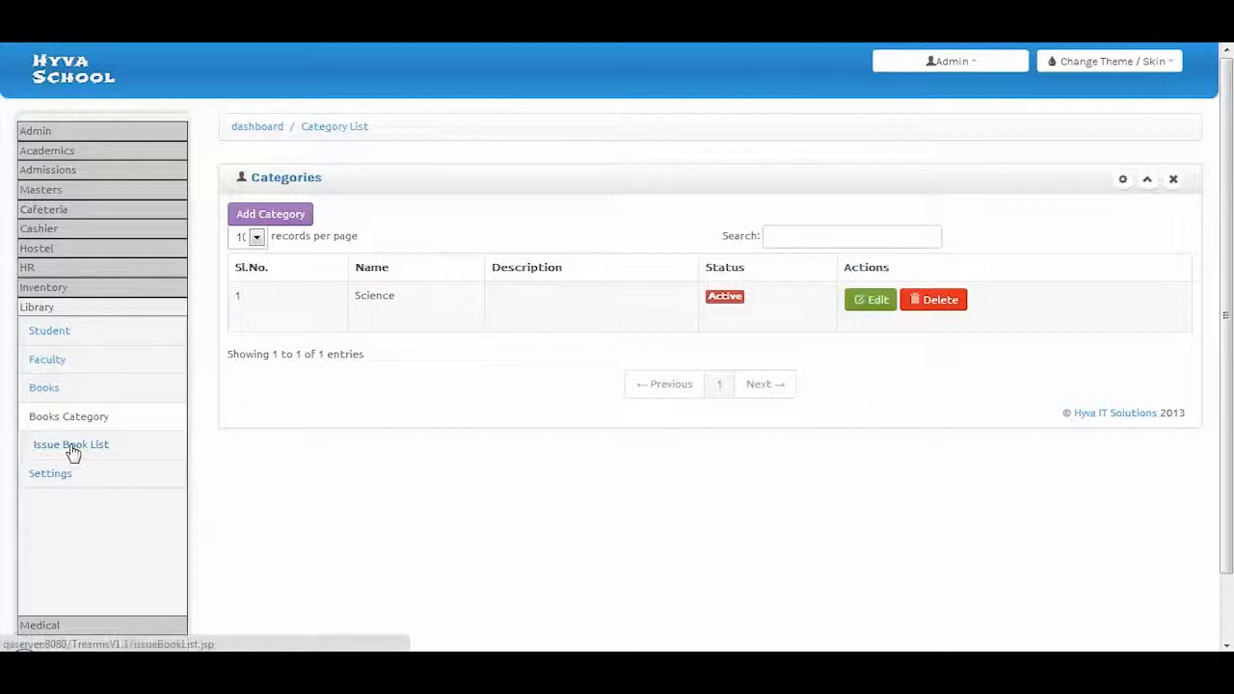
click(72, 450)
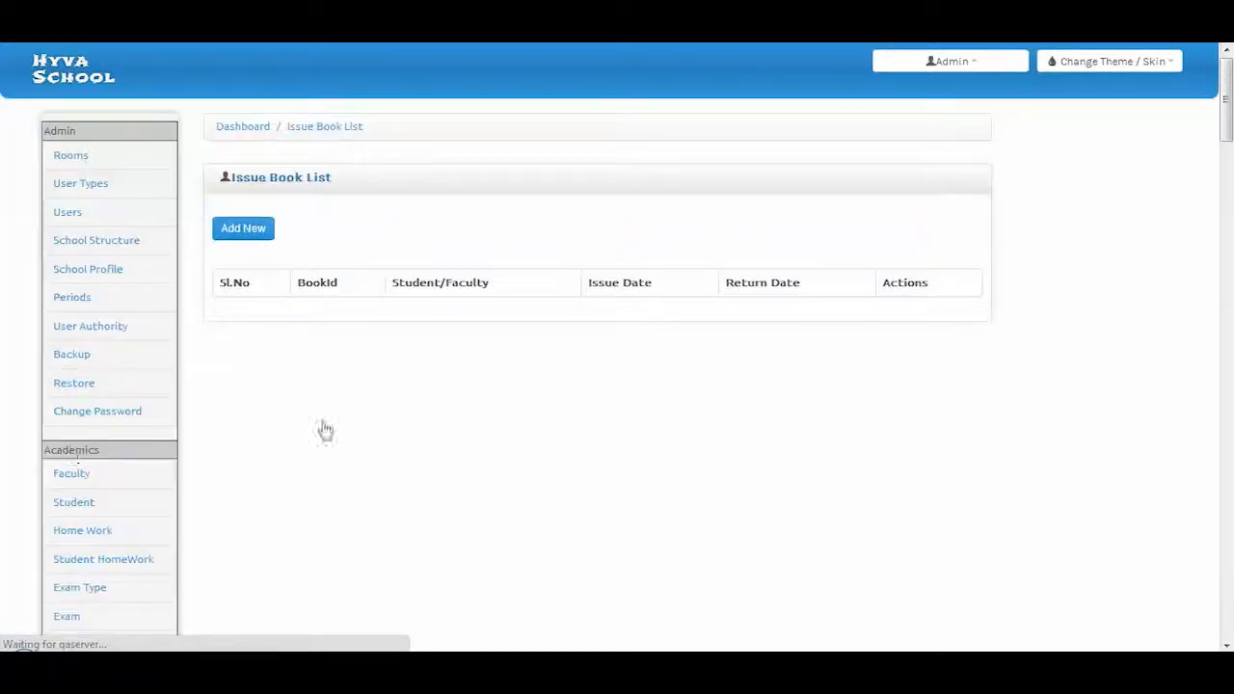
click(244, 229)
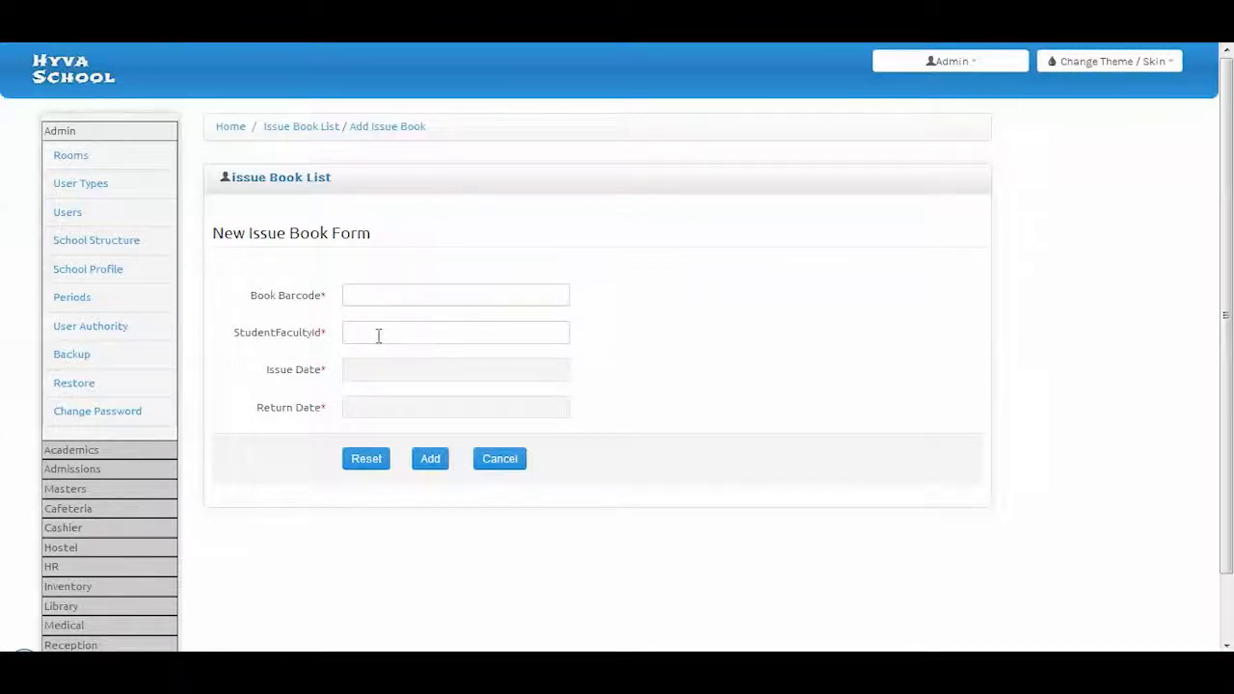
click(62, 608)
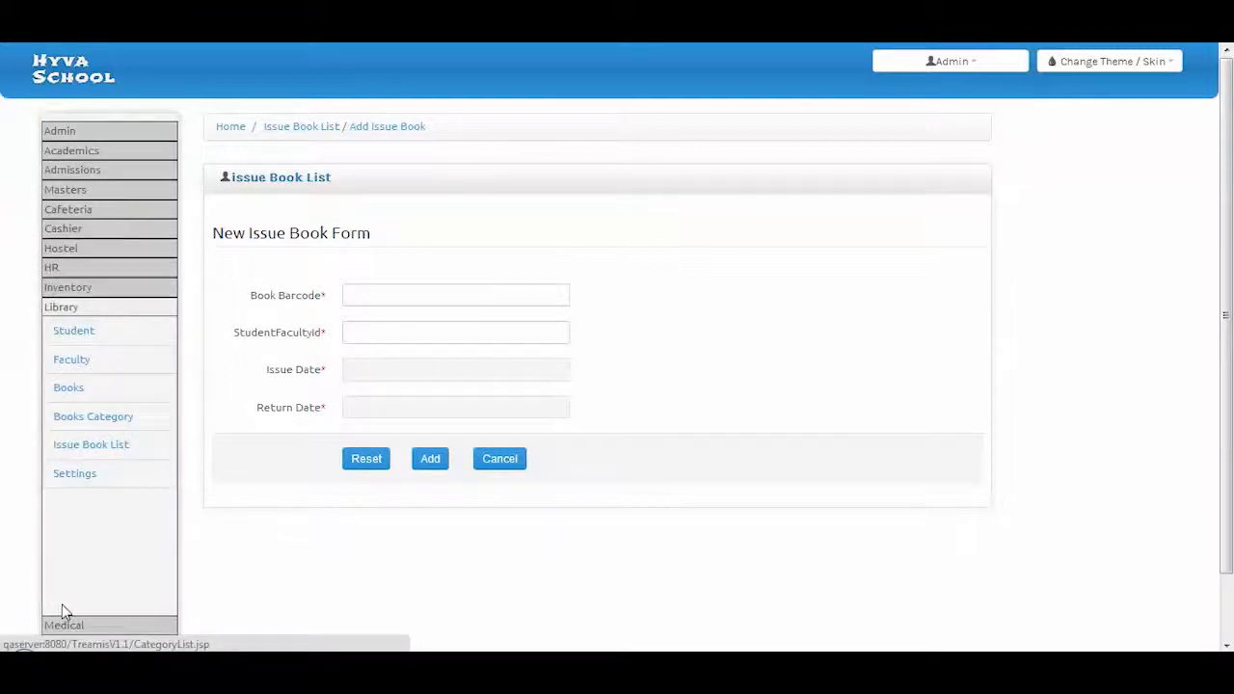
click(89, 482)
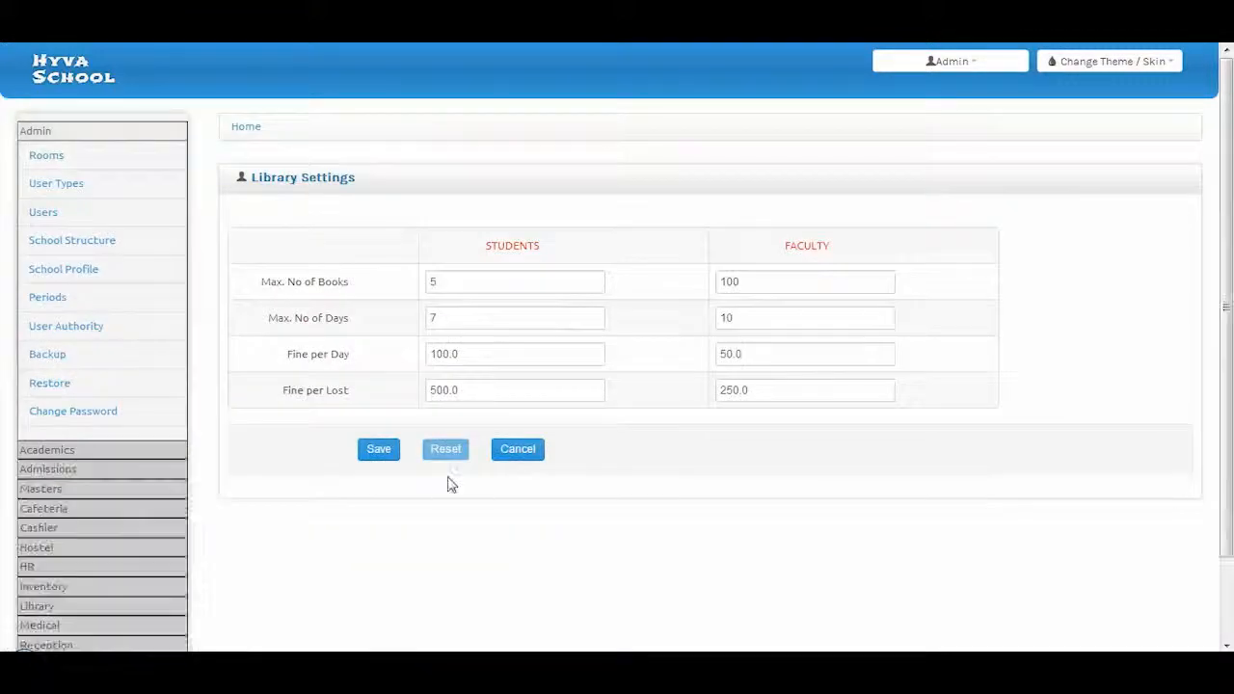
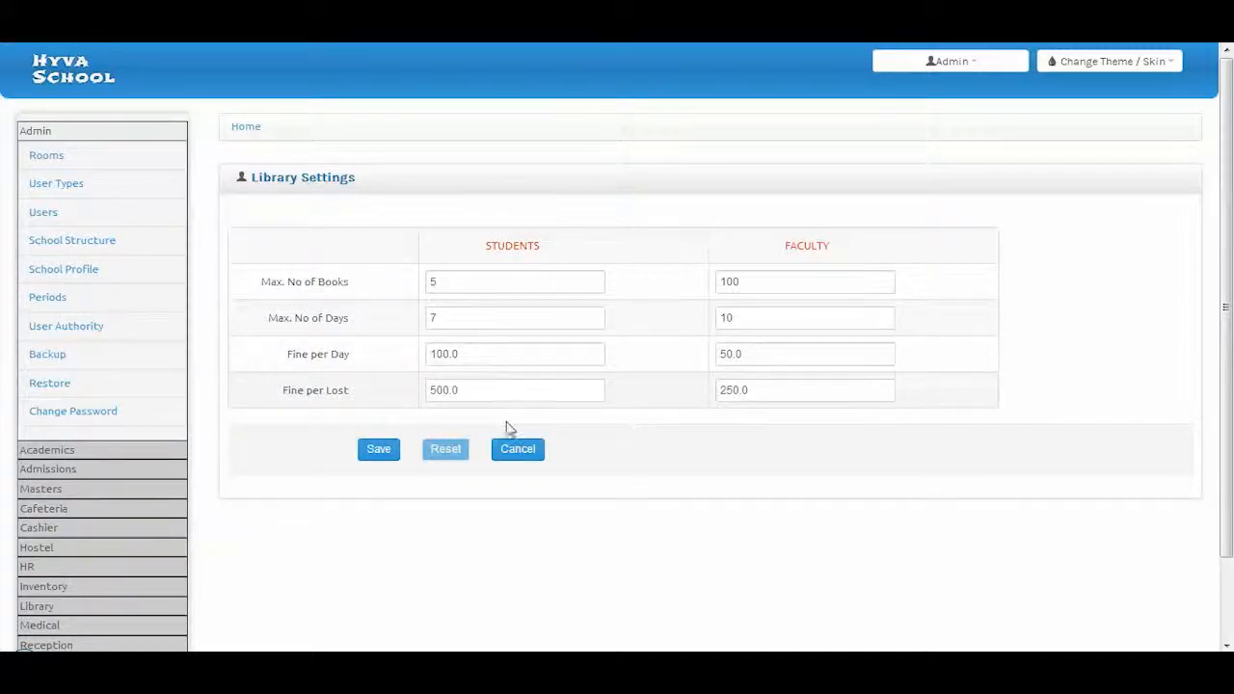
Expand the Medical section in the left sidebar
click(44, 624)
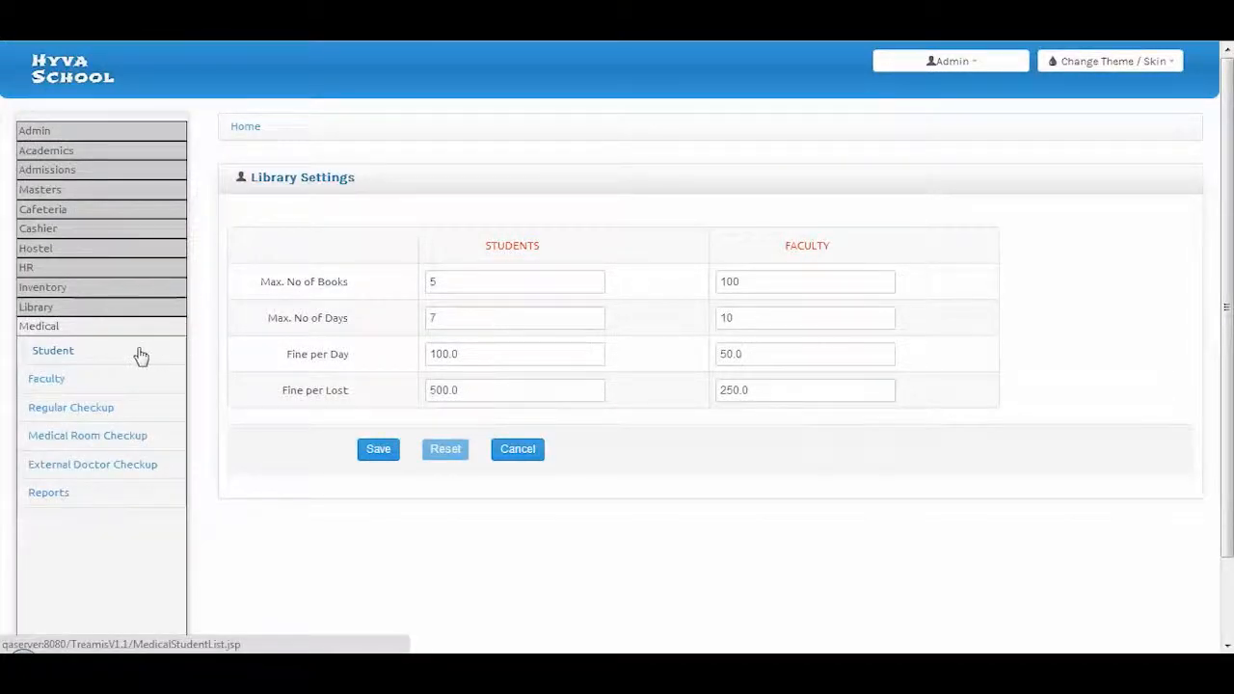
Open the Regular Checkup list and start a new checkup record
click(77, 414)
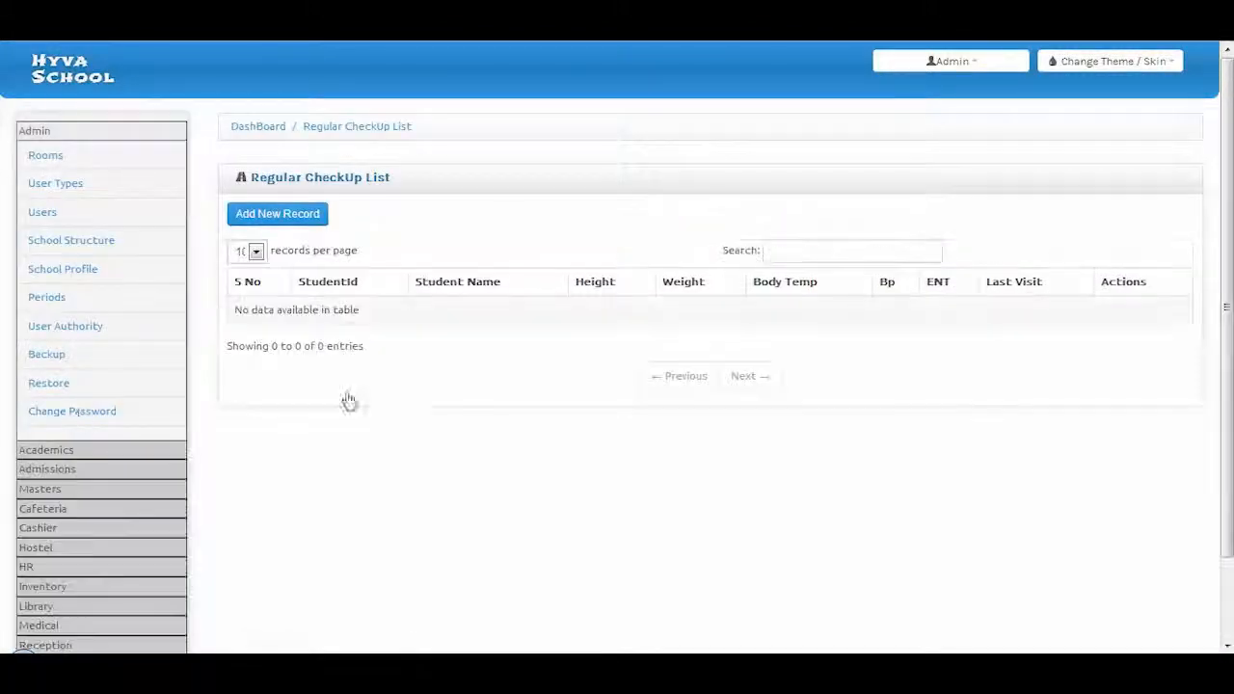
click(305, 219)
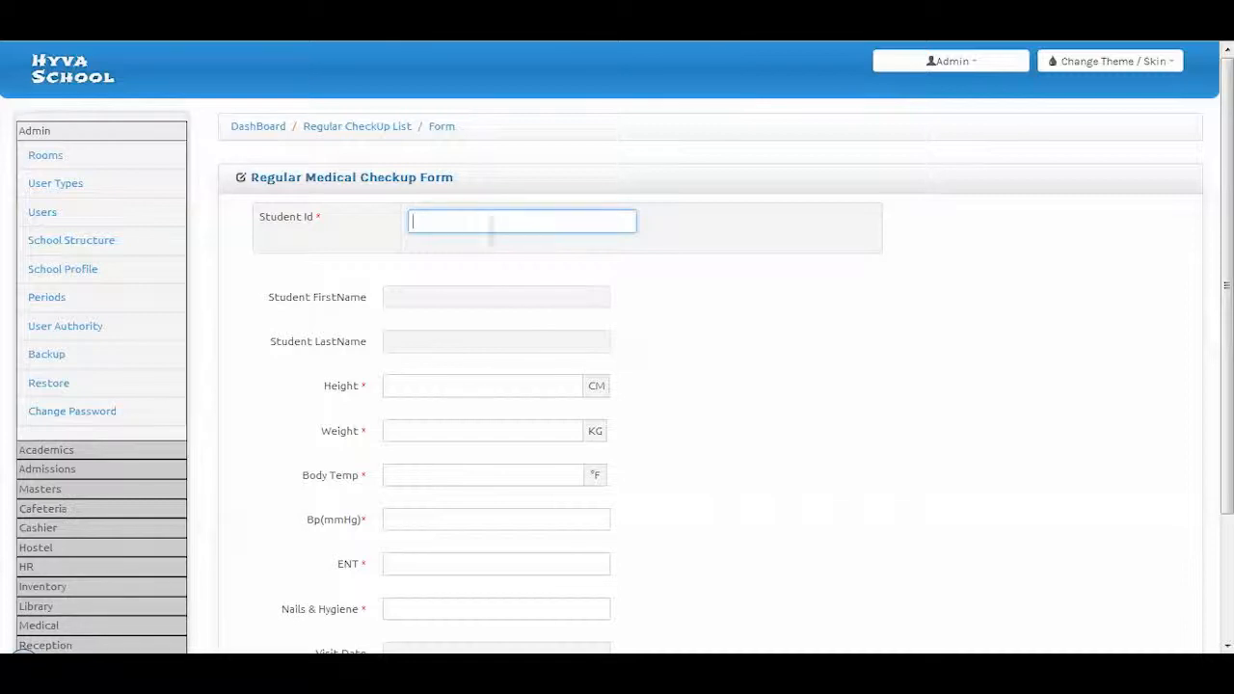
scroll(491, 231, down, 2)
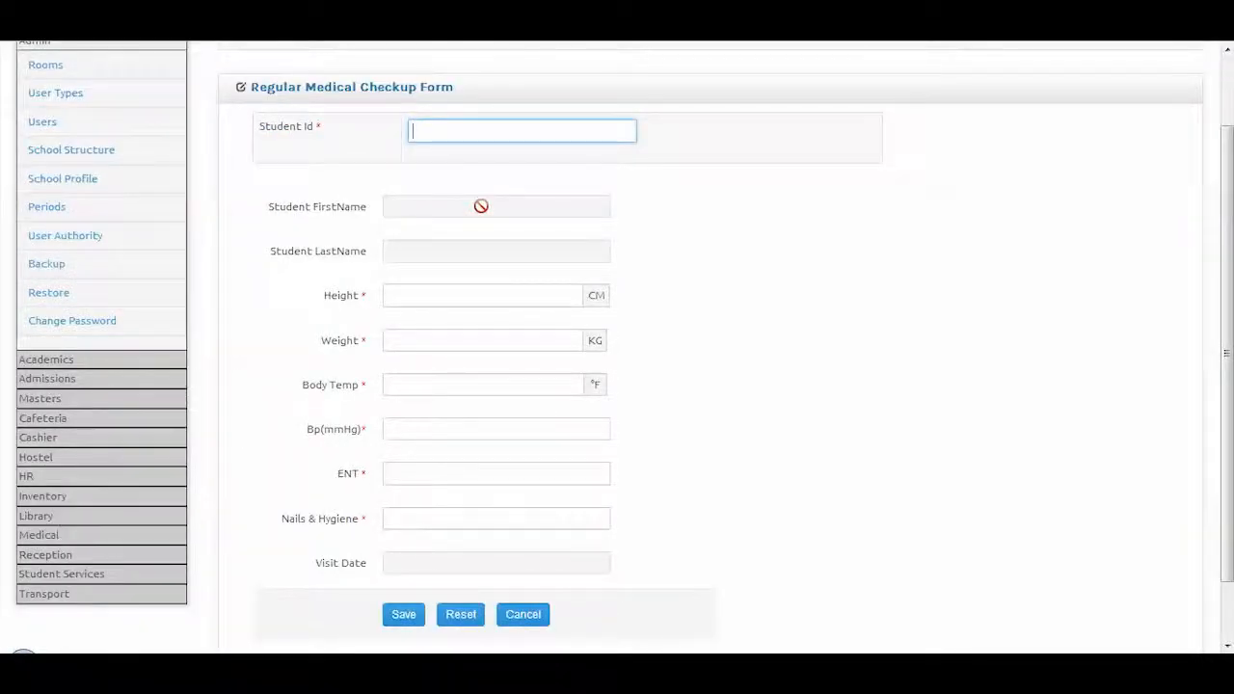
scroll(298, 237, up, 2)
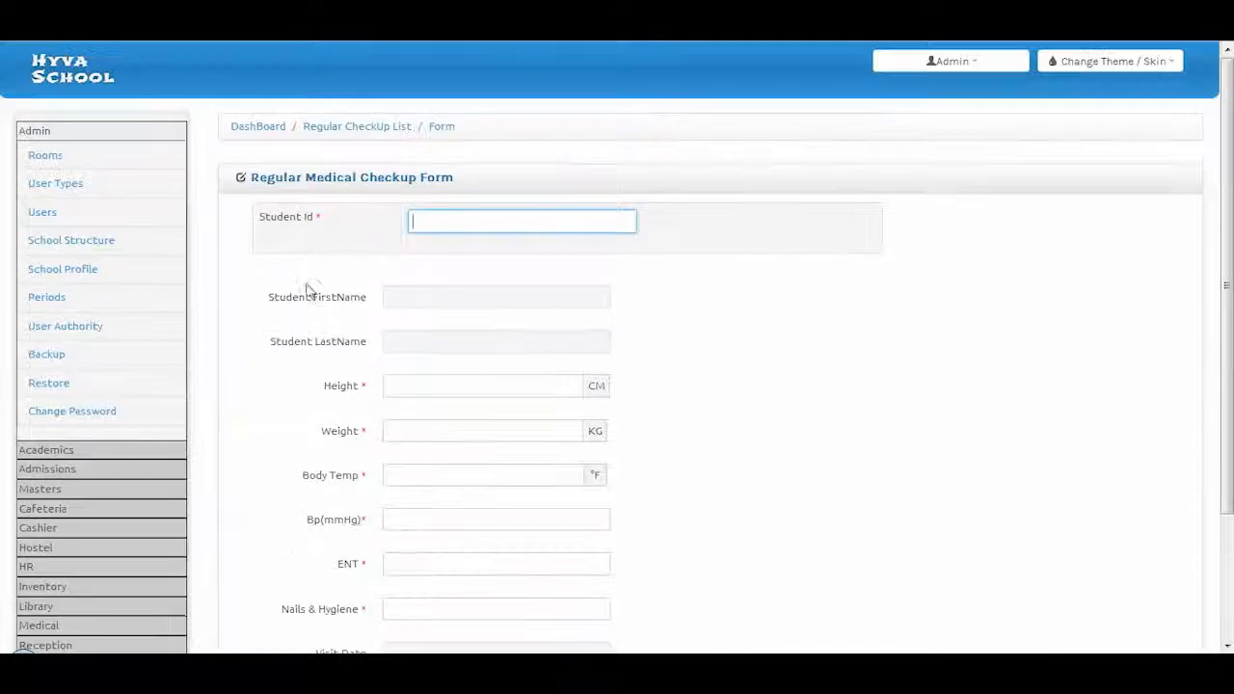
scroll(310, 307, down, 2)
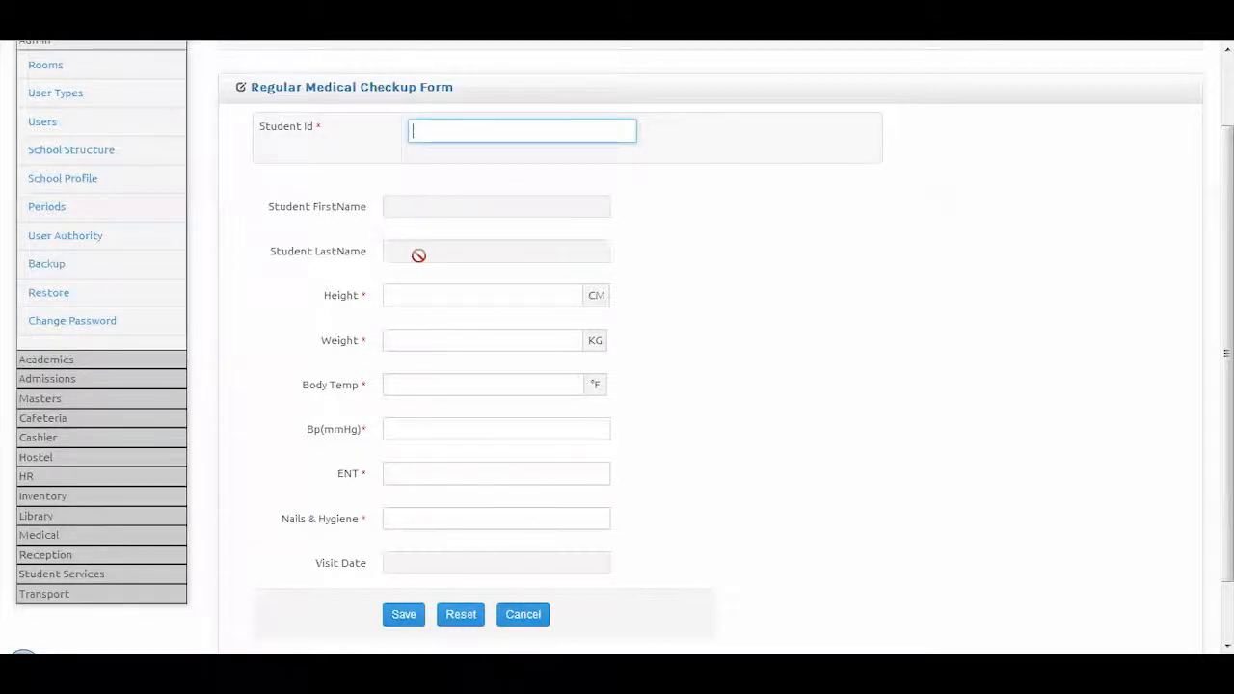
Enter height 123, weight 68, temperature 30 and blood pressure 145
click(426, 296)
text(123)
click(425, 347)
text(68)
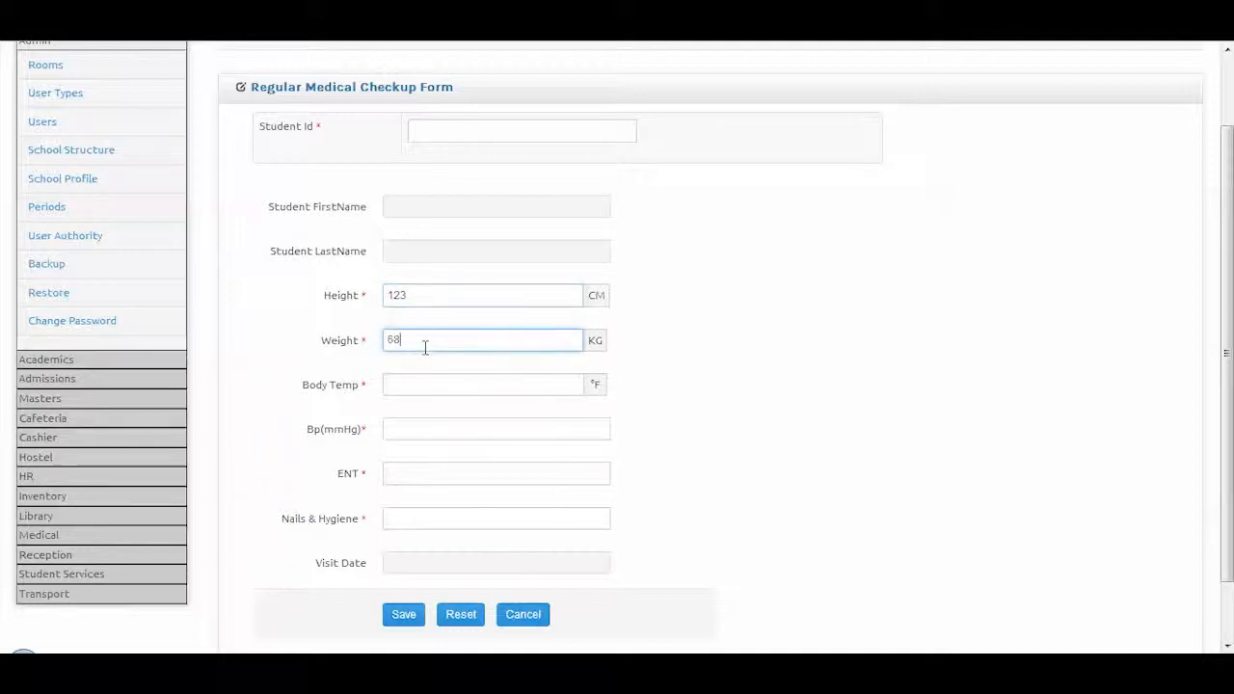
click(413, 387)
text(30)
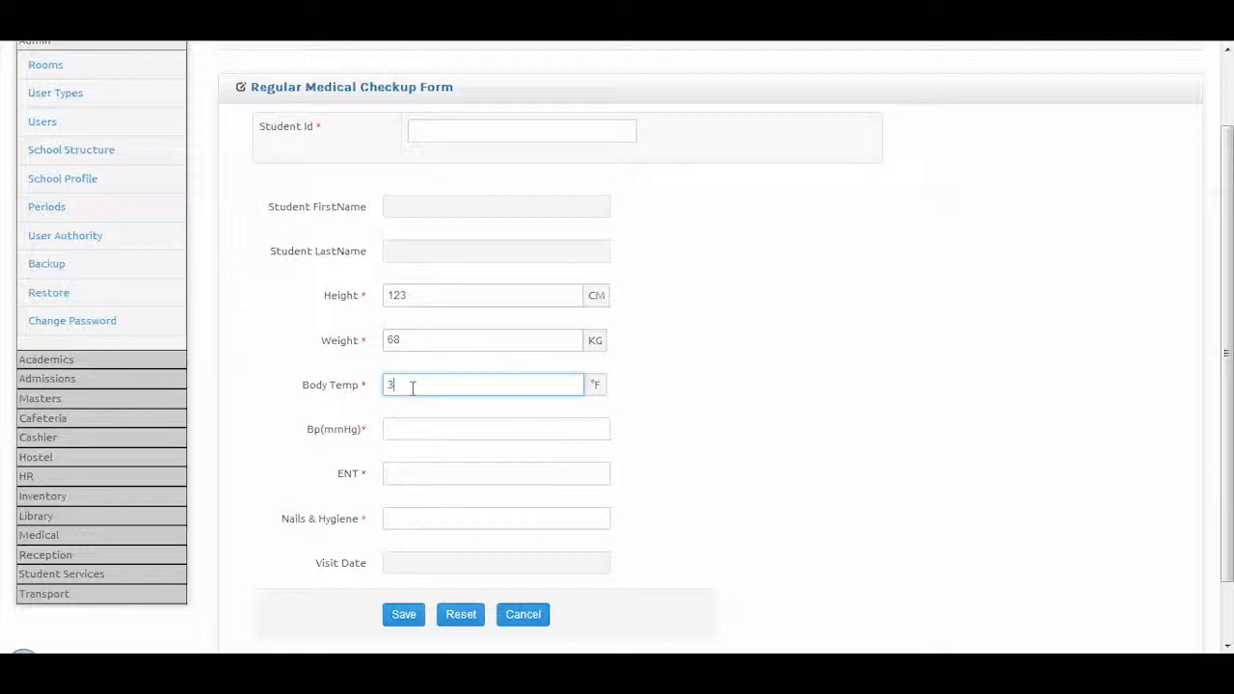
click(435, 427)
text(145)
Set ENT and hygiene to yes, visit date 09/12/2013, save, then go to the Medical Room Visit List
click(428, 476)
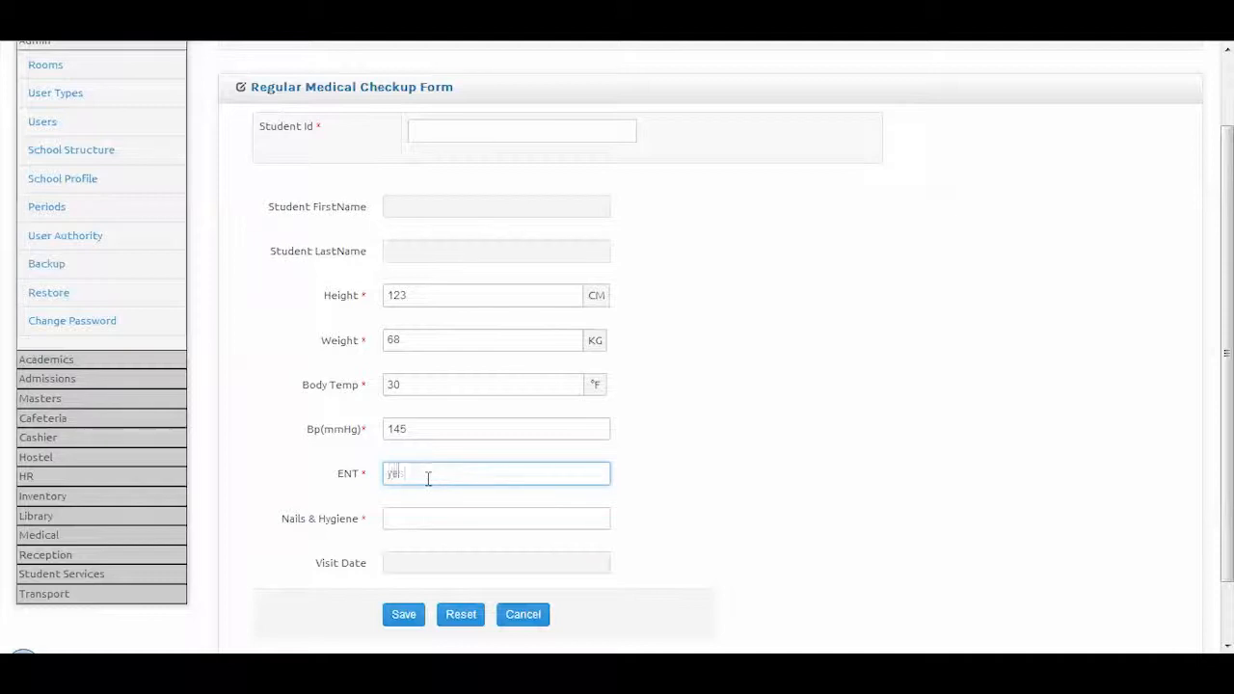
click(409, 518)
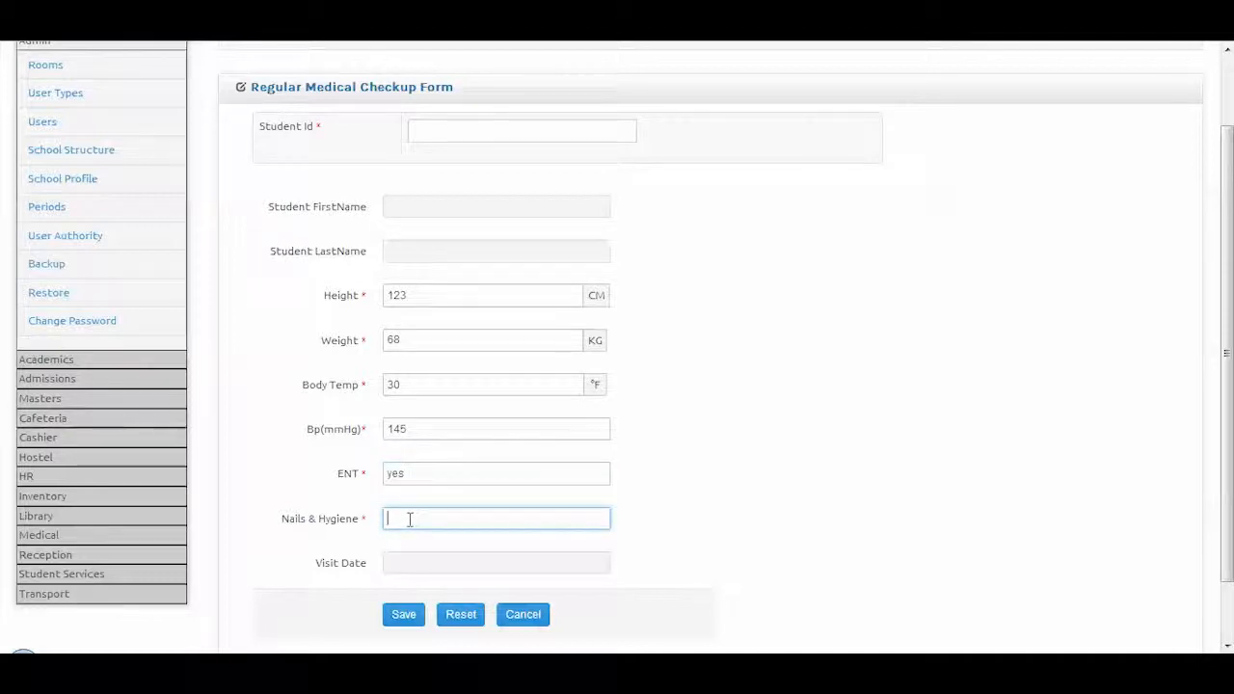
click(430, 570)
click(518, 473)
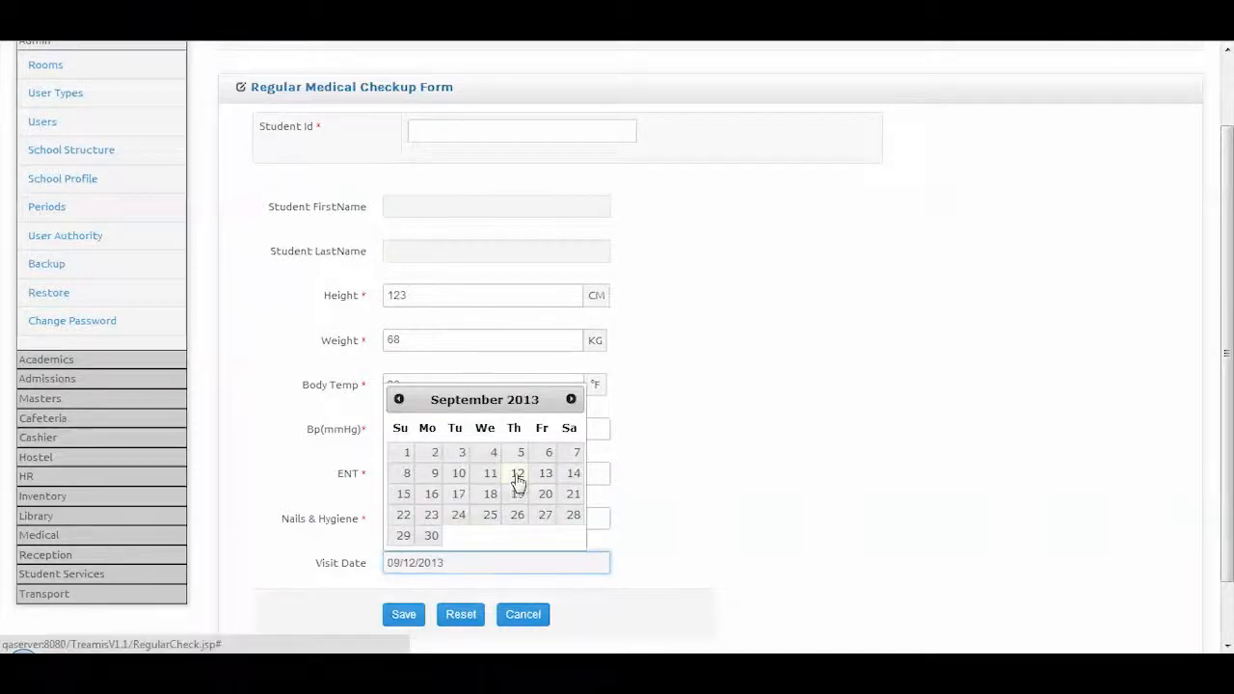
click(404, 616)
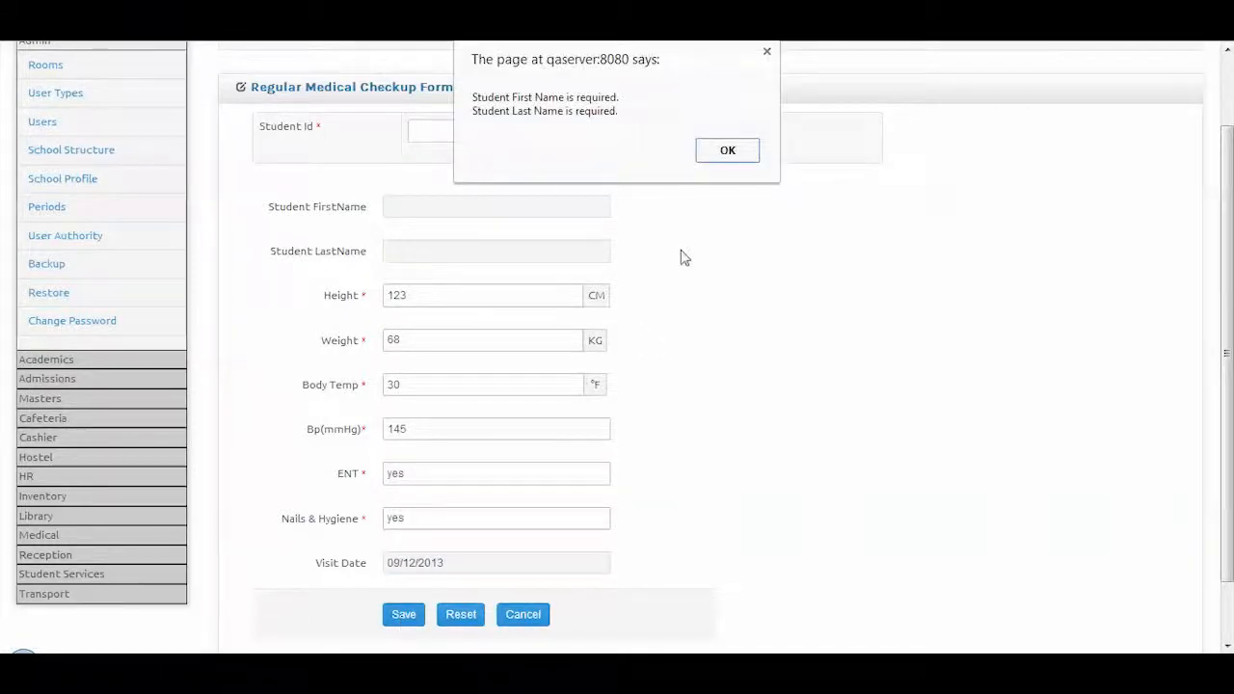
click(727, 151)
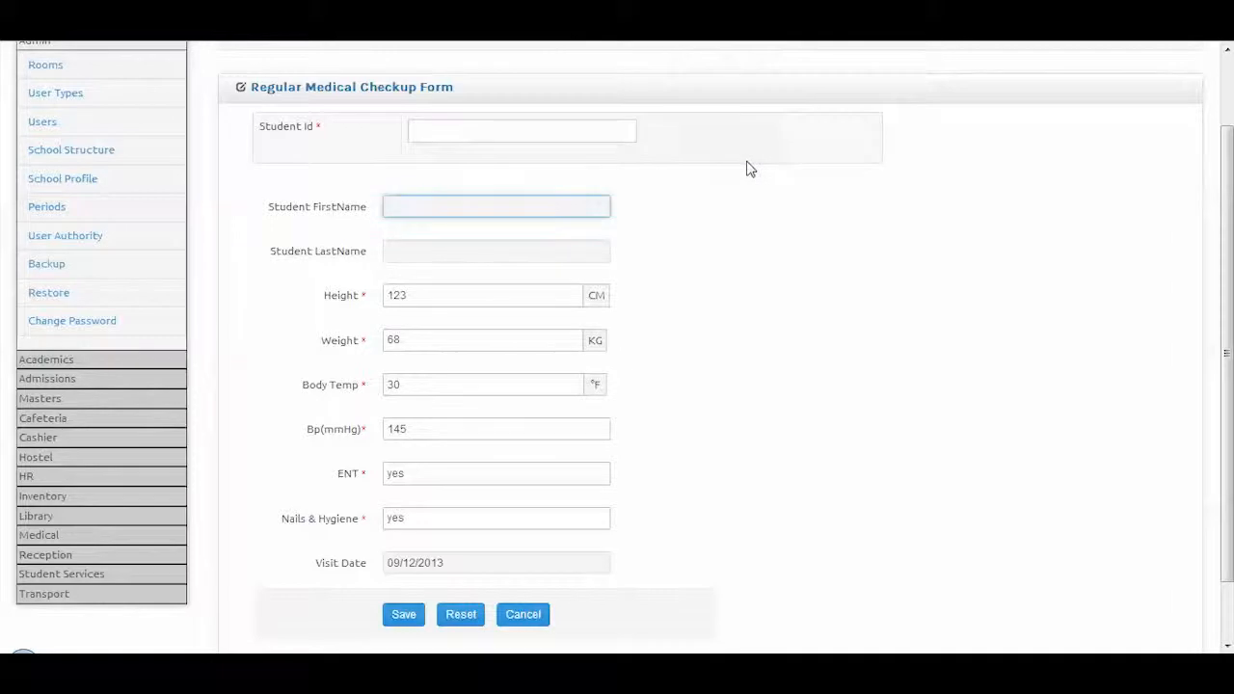
click(40, 536)
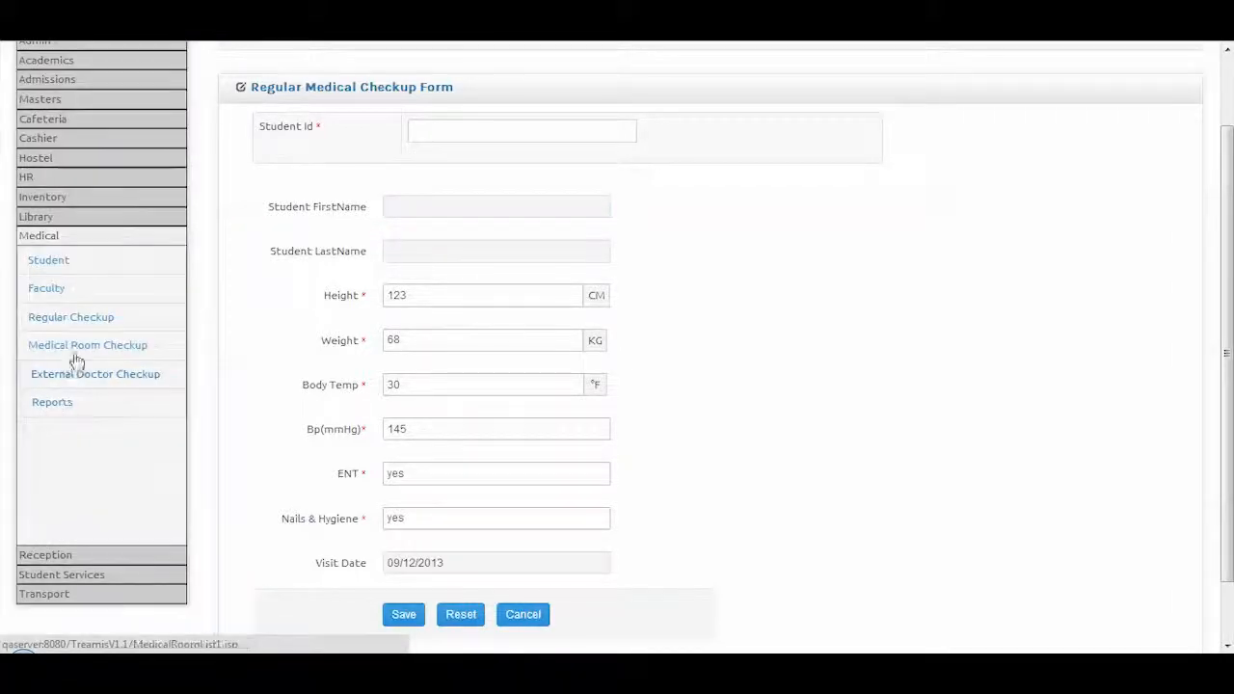
click(85, 351)
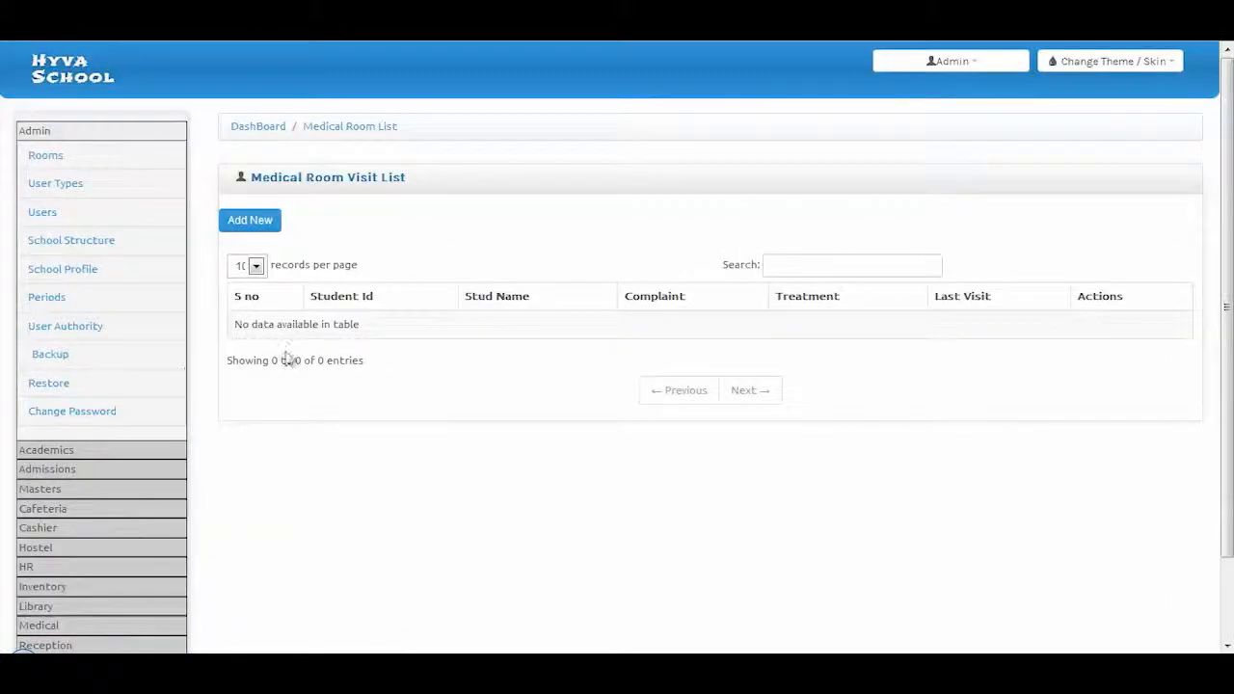
Start a new Medical Room Visit and cancel out of the Add medicine dialog
click(274, 227)
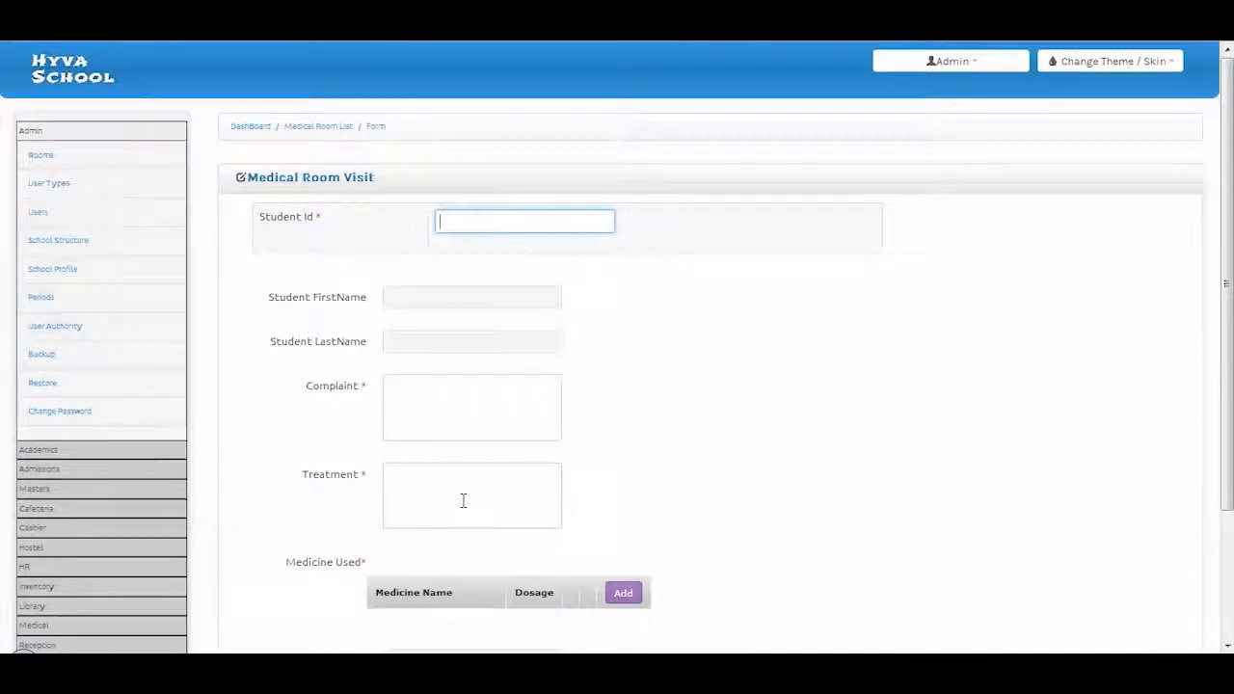
scroll(462, 500, down, 1)
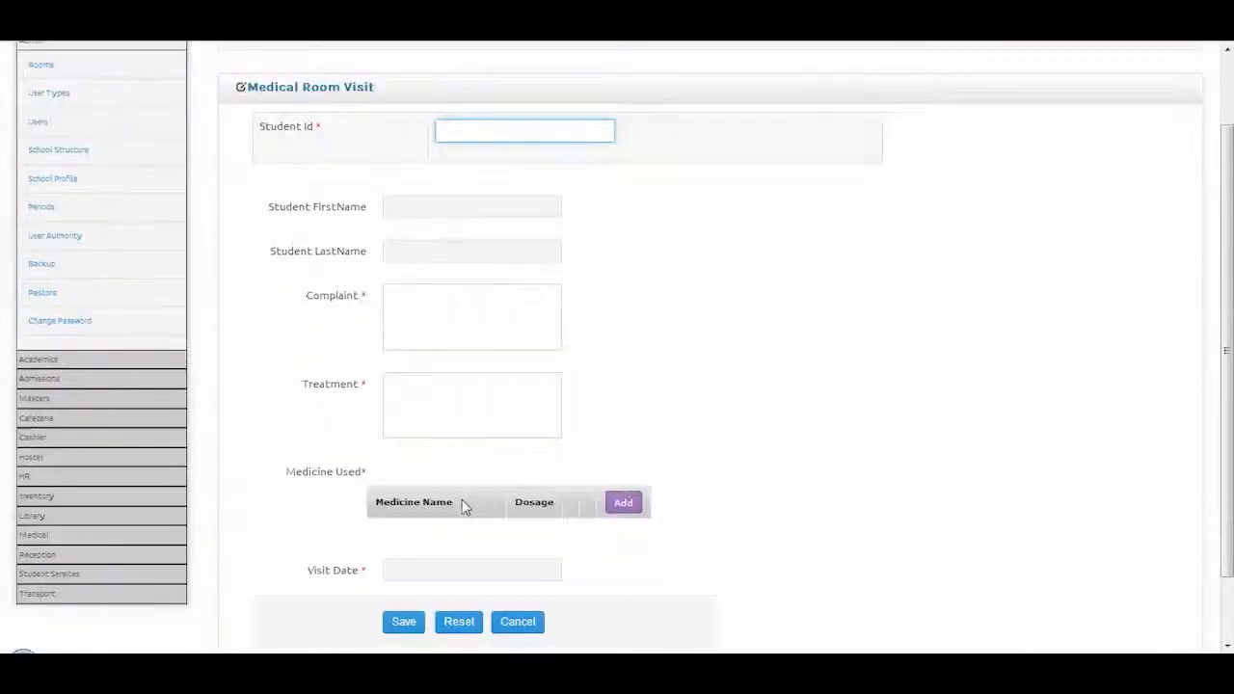
click(624, 503)
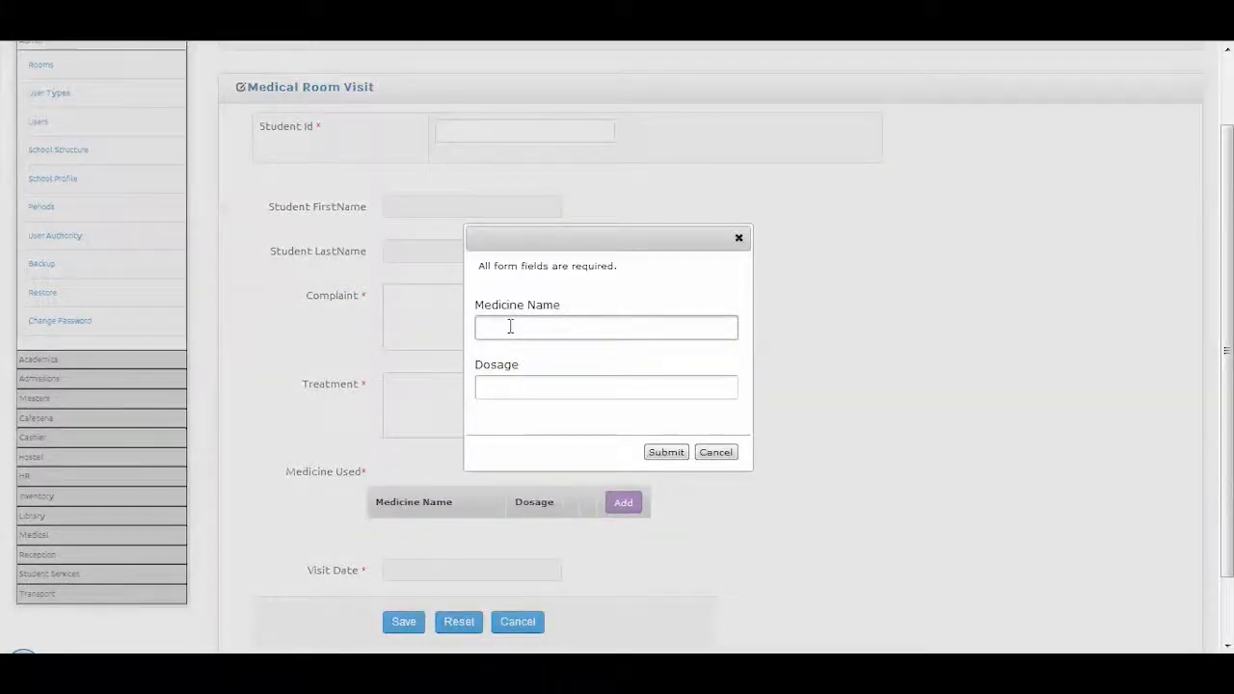
click(714, 453)
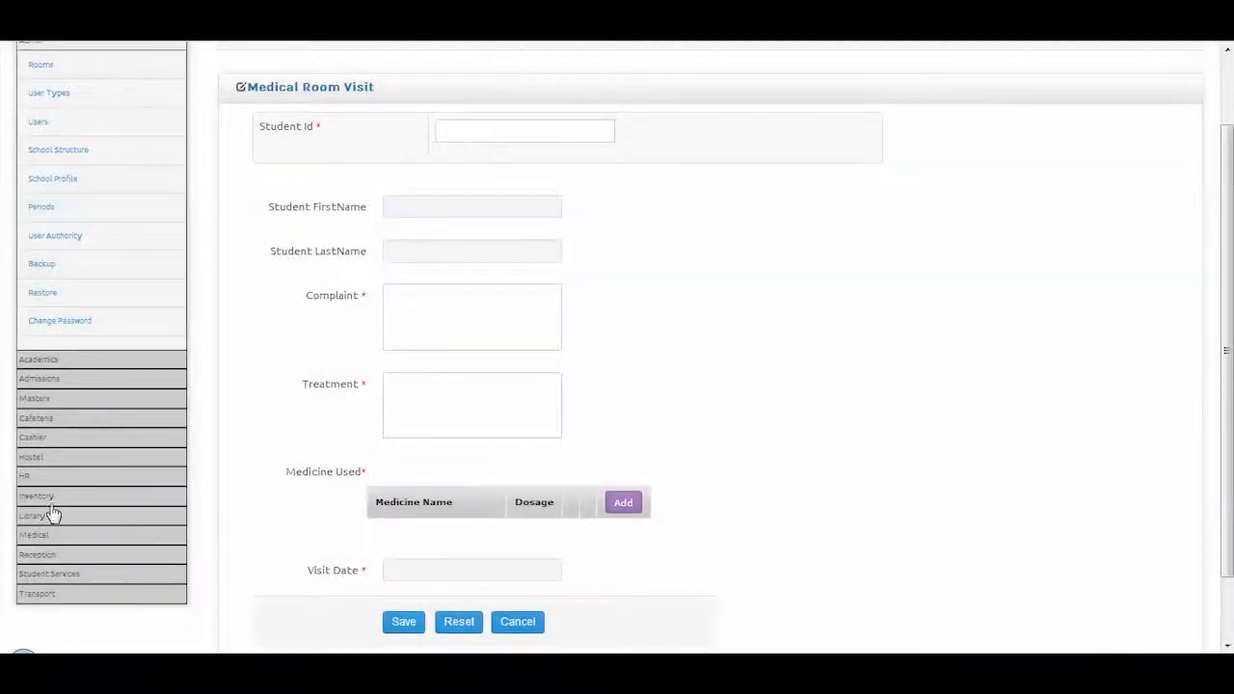
click(43, 537)
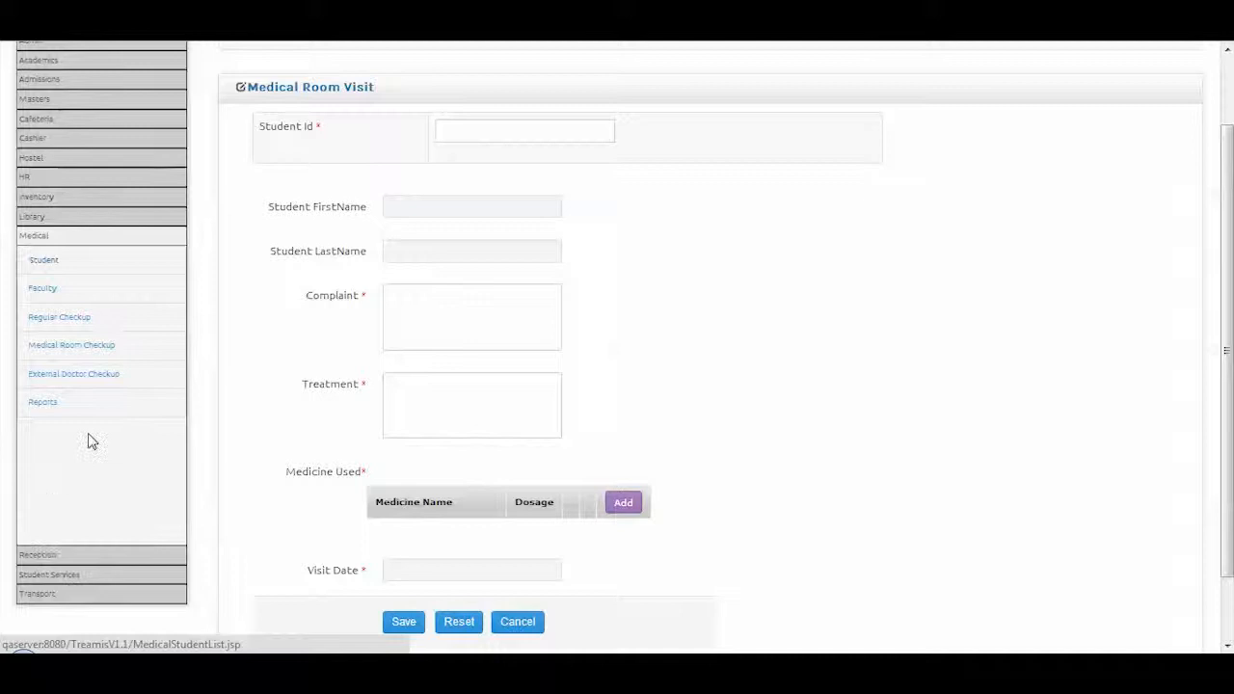
Open the External Doctor Visit list, start a new visit and scroll through the blank form
click(111, 377)
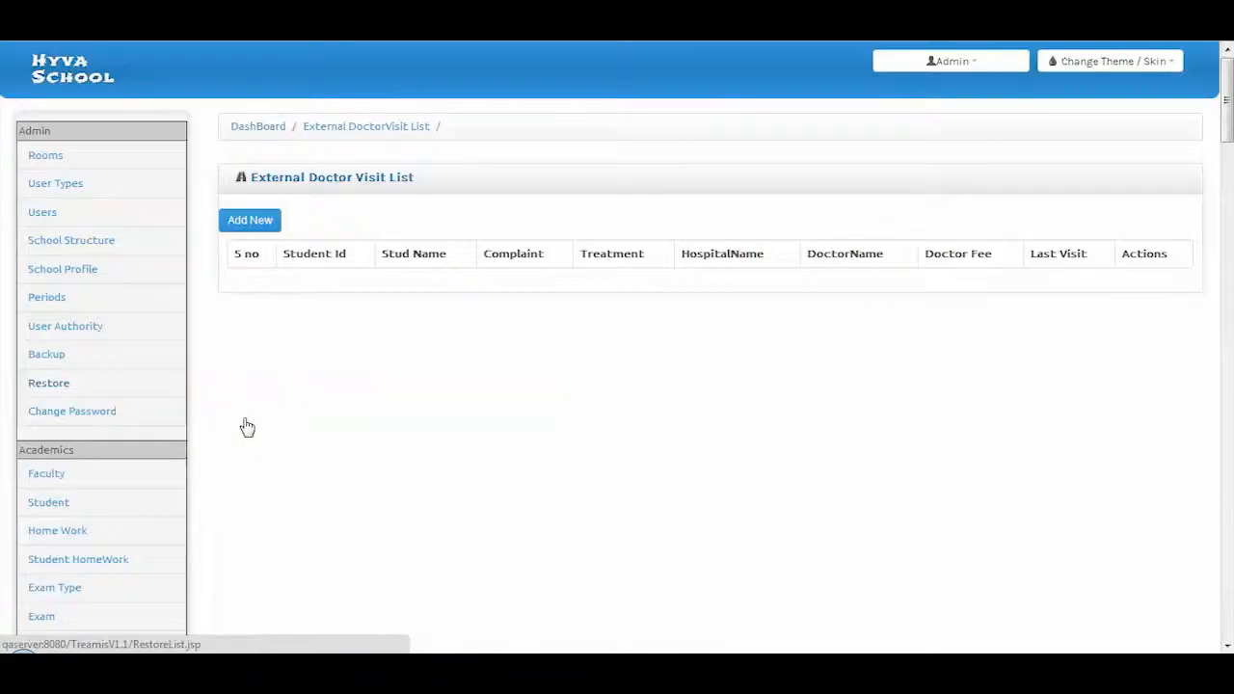
click(240, 234)
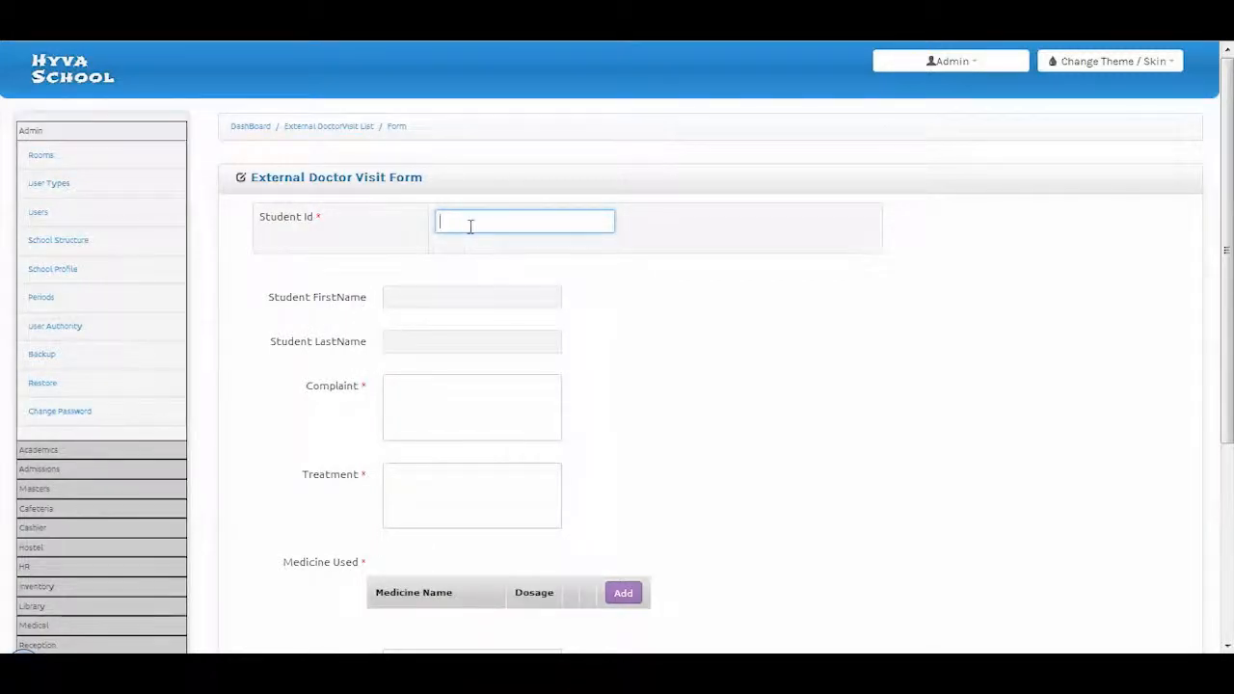
scroll(468, 395, down, 1)
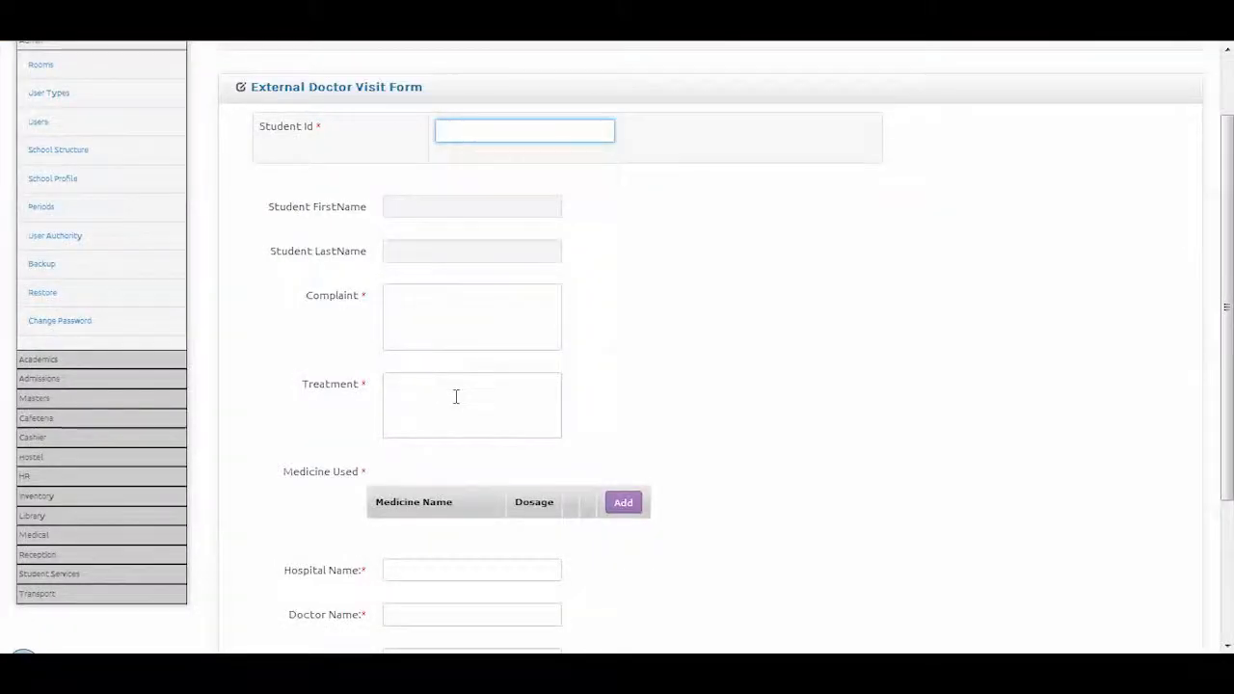
scroll(450, 395, down, 1)
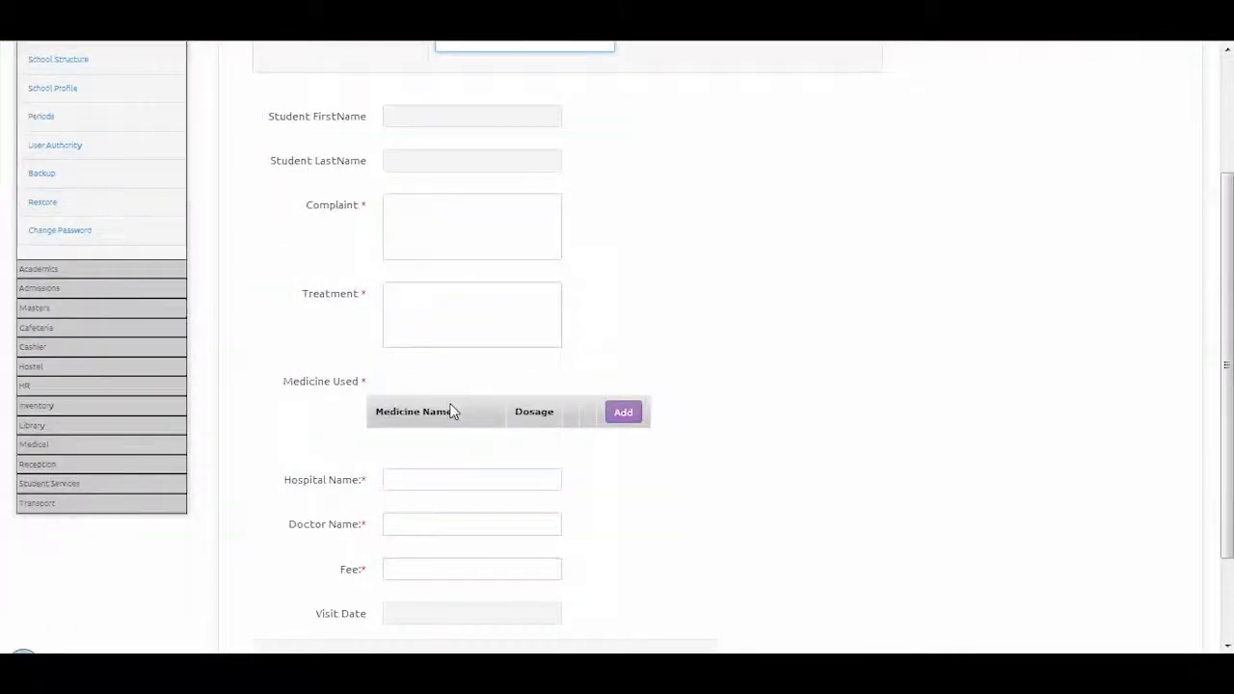
scroll(453, 411, down, 1)
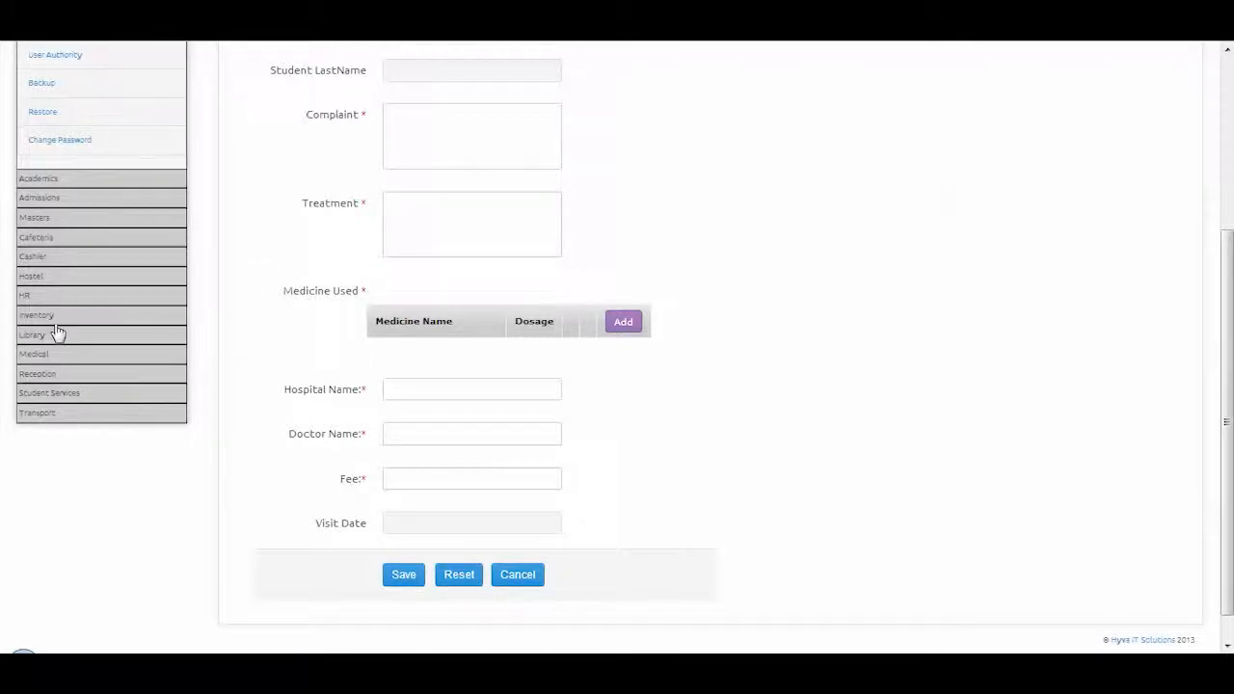
click(44, 354)
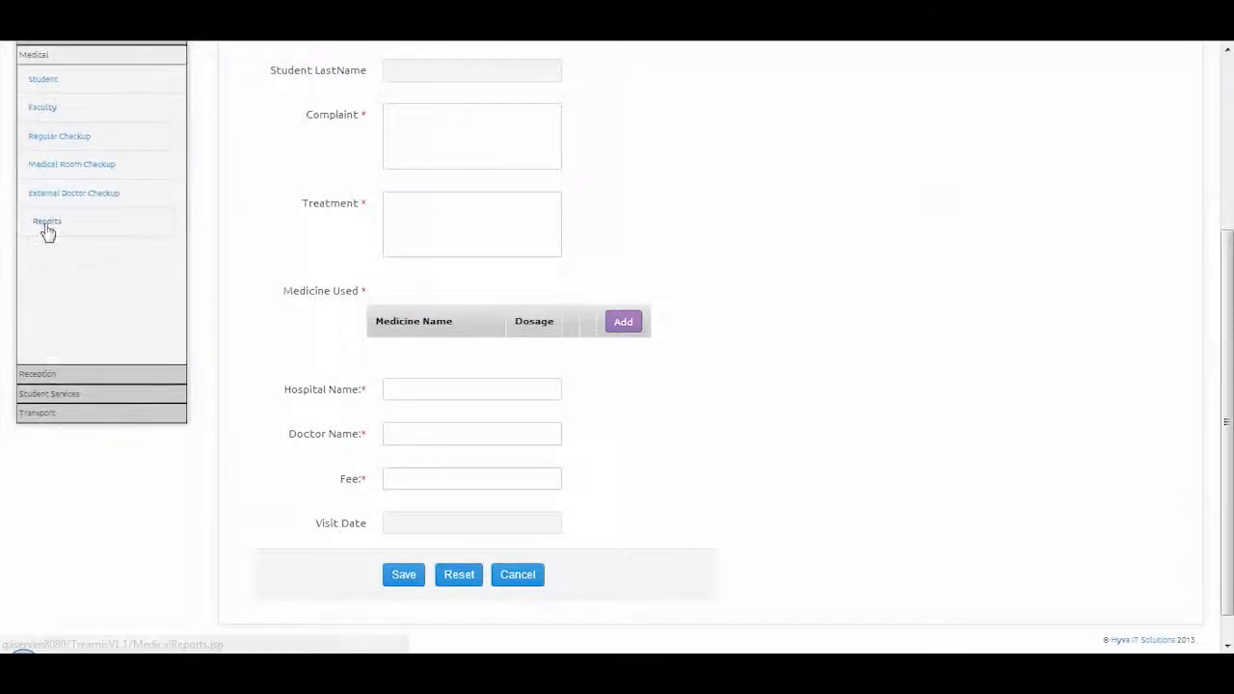
click(45, 228)
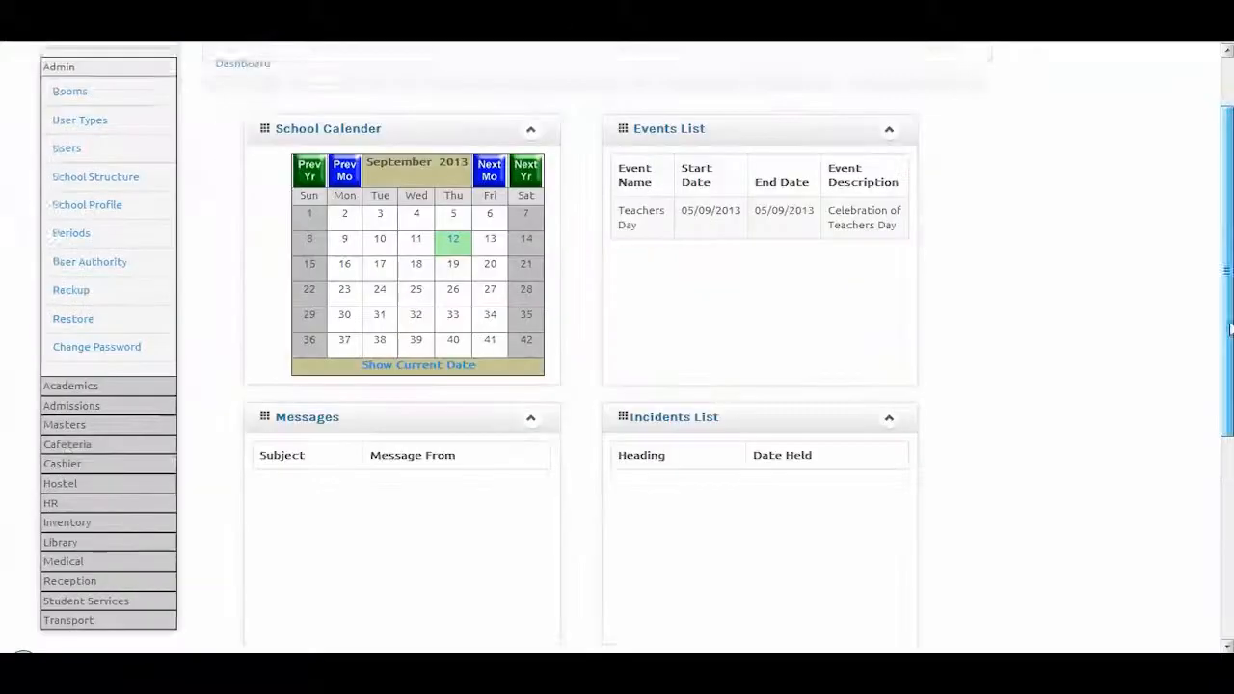
Scroll the Medical Reports page, then expand Reception in the sidebar
scroll(231, 589, down, 1)
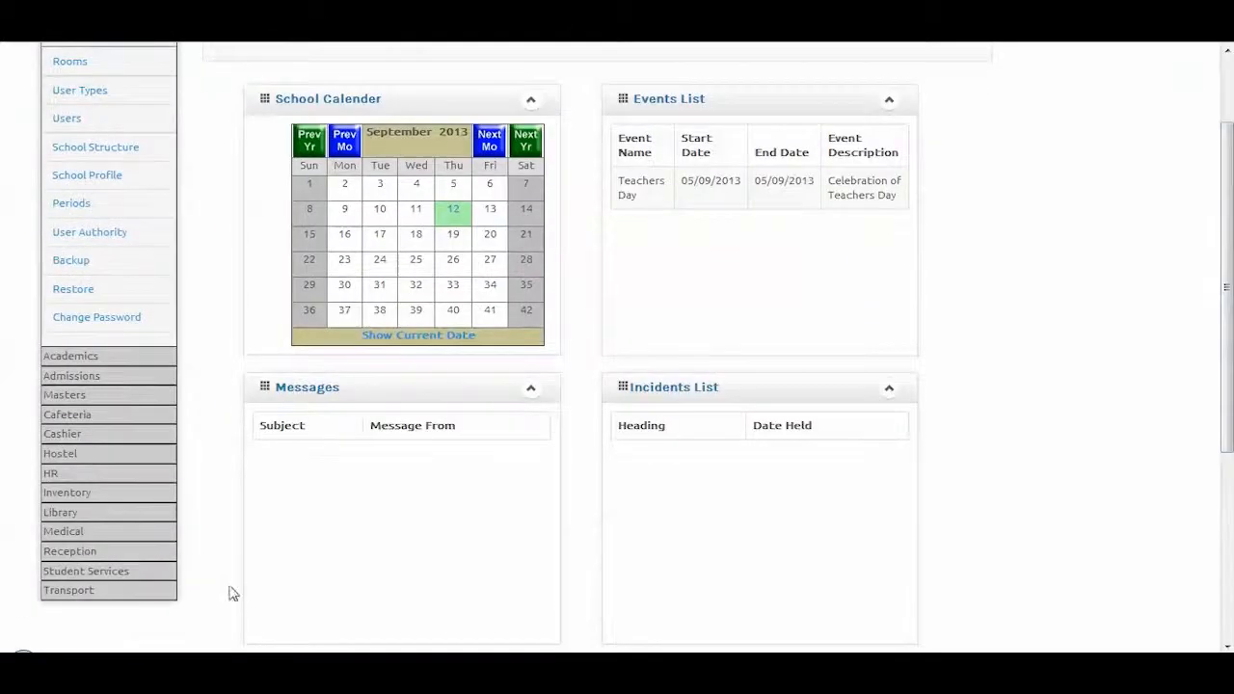
click(89, 552)
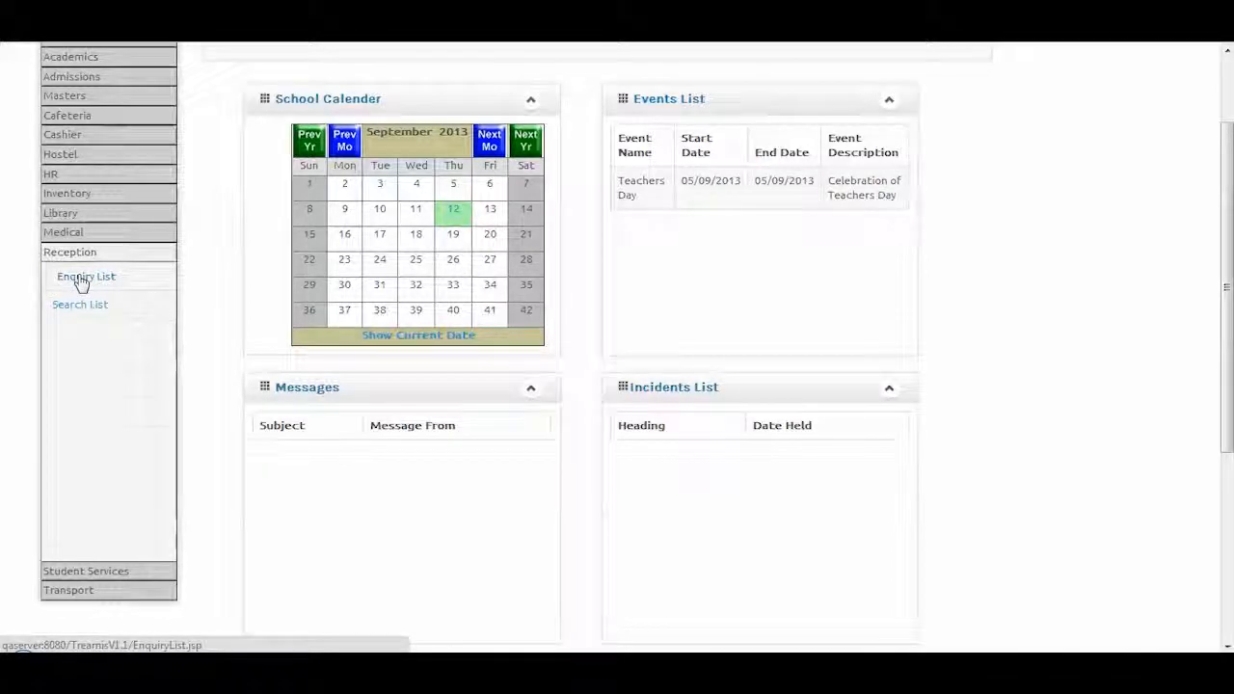
click(82, 278)
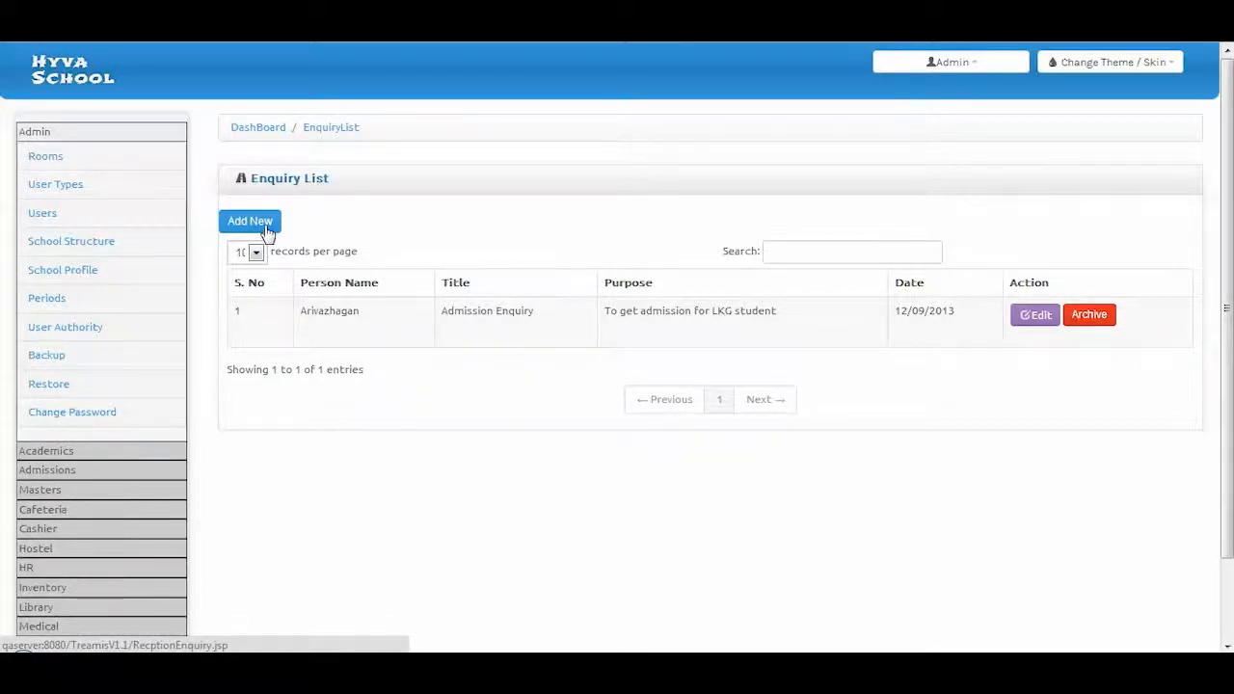
click(1023, 327)
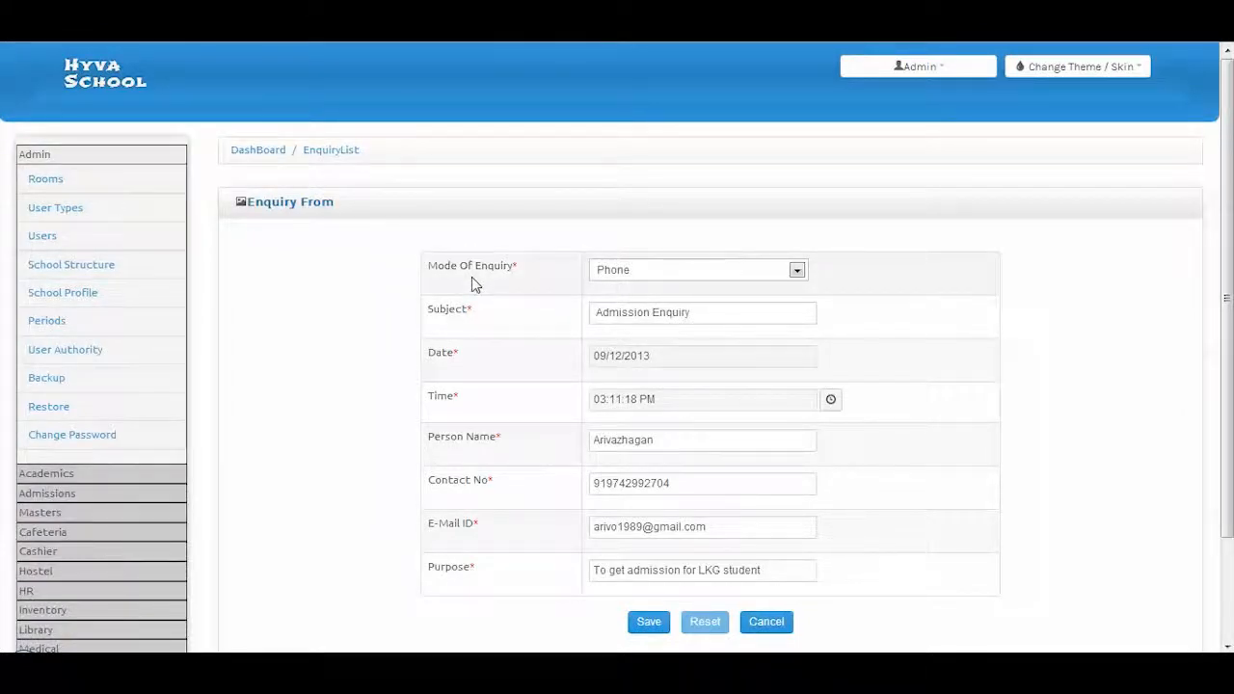
scroll(472, 282, down, 2)
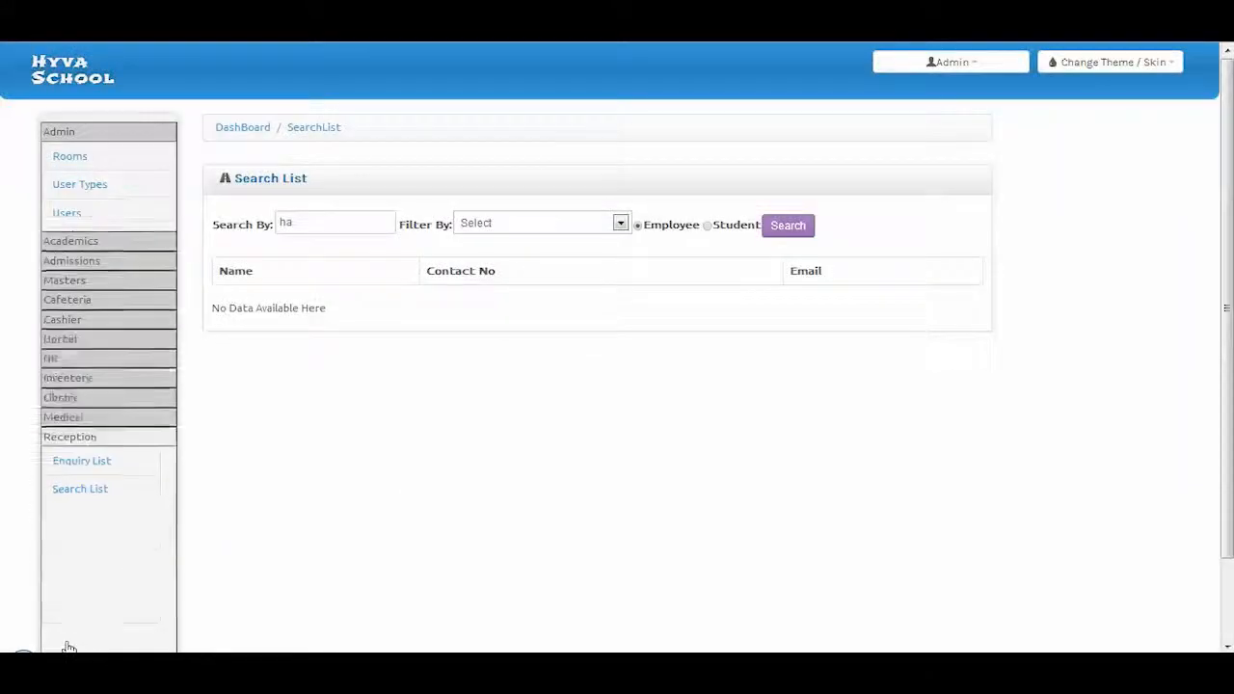
click(67, 623)
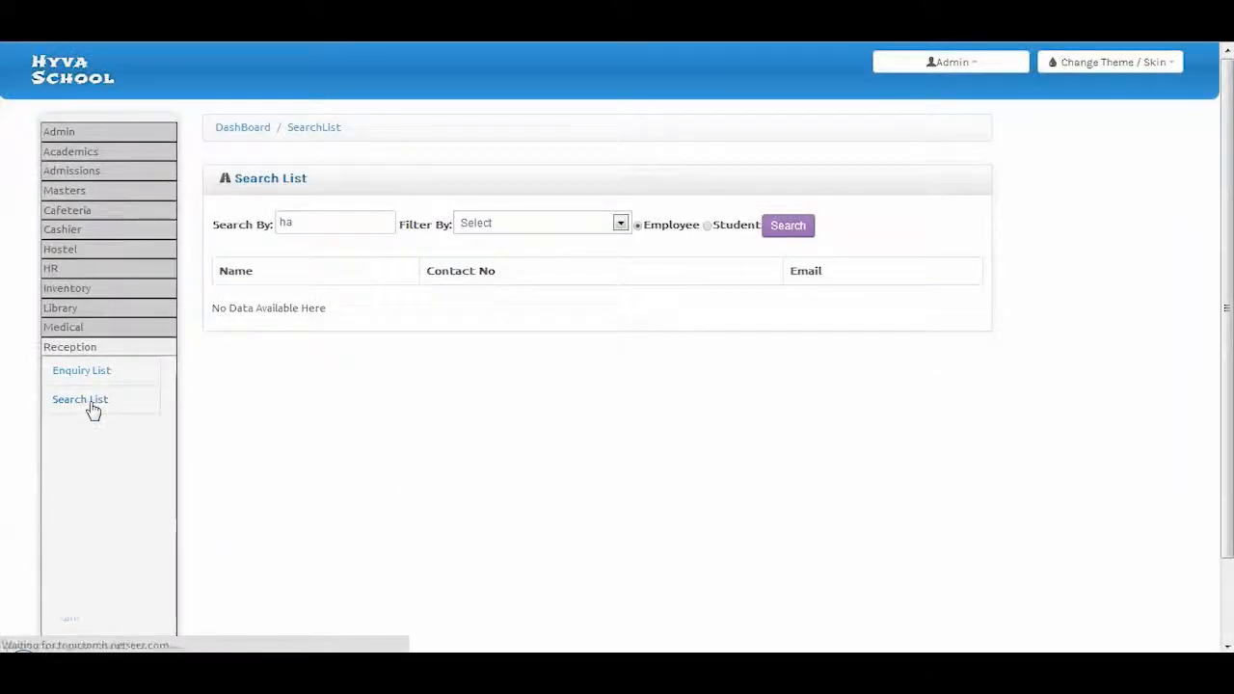
click(88, 401)
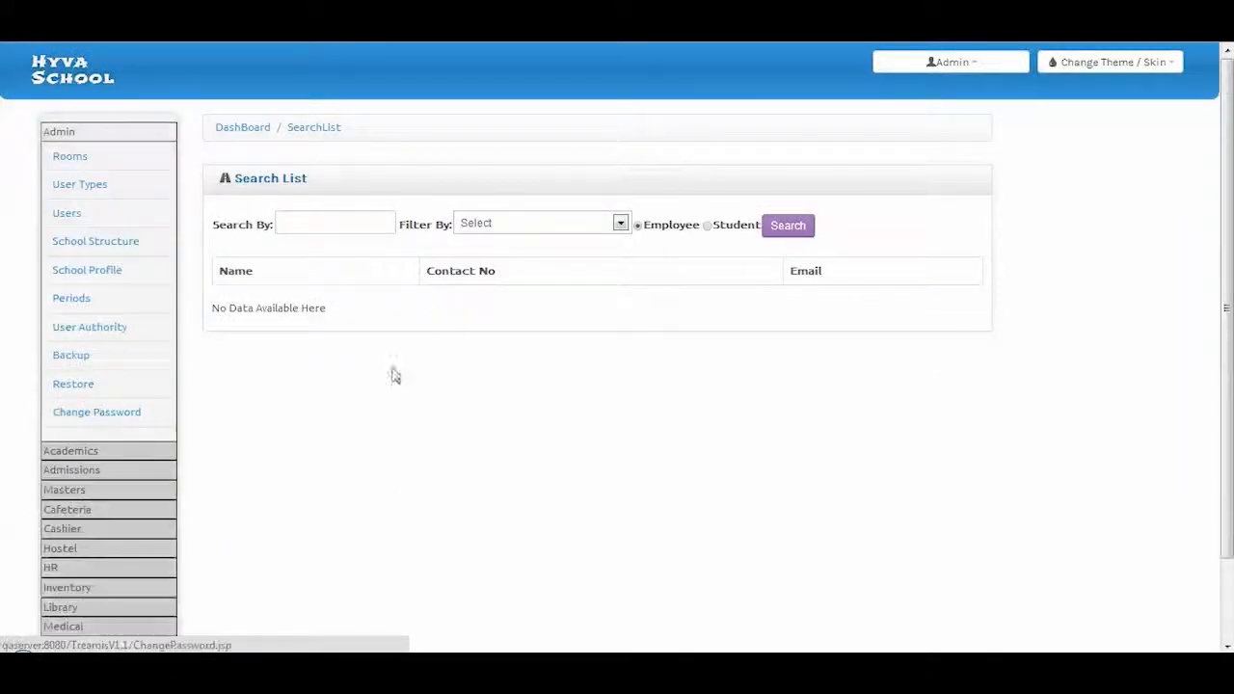
click(496, 224)
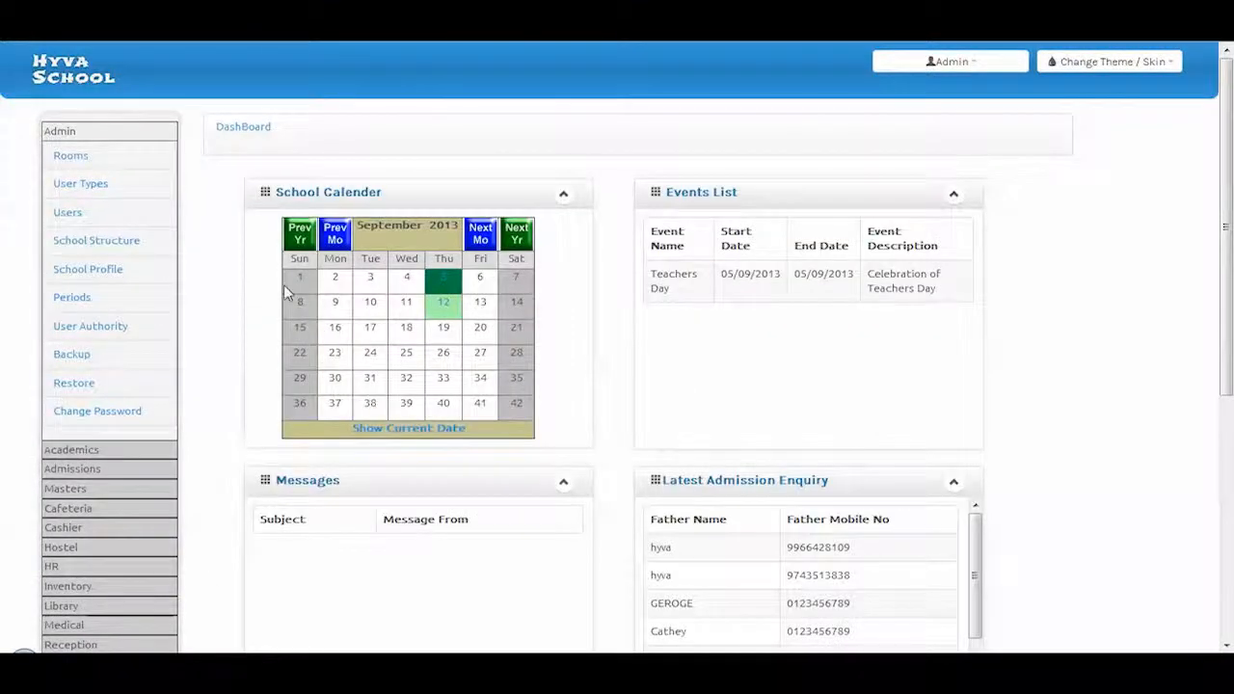
scroll(111, 598, down, 3)
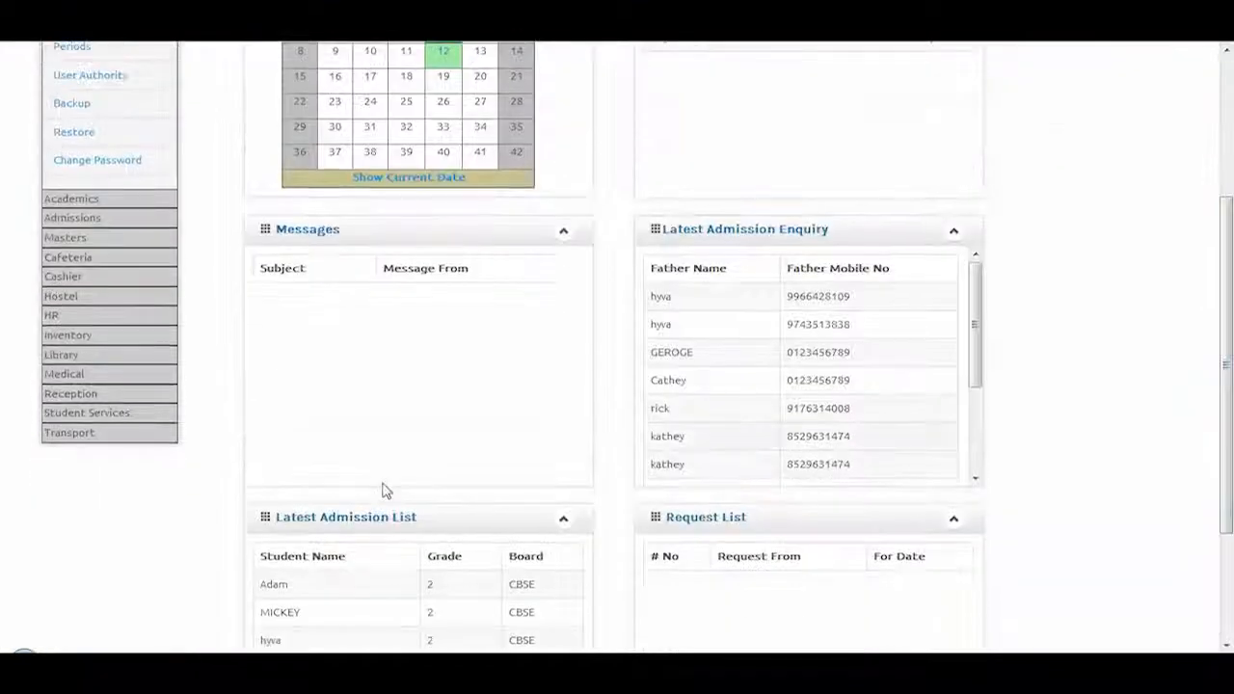
click(91, 413)
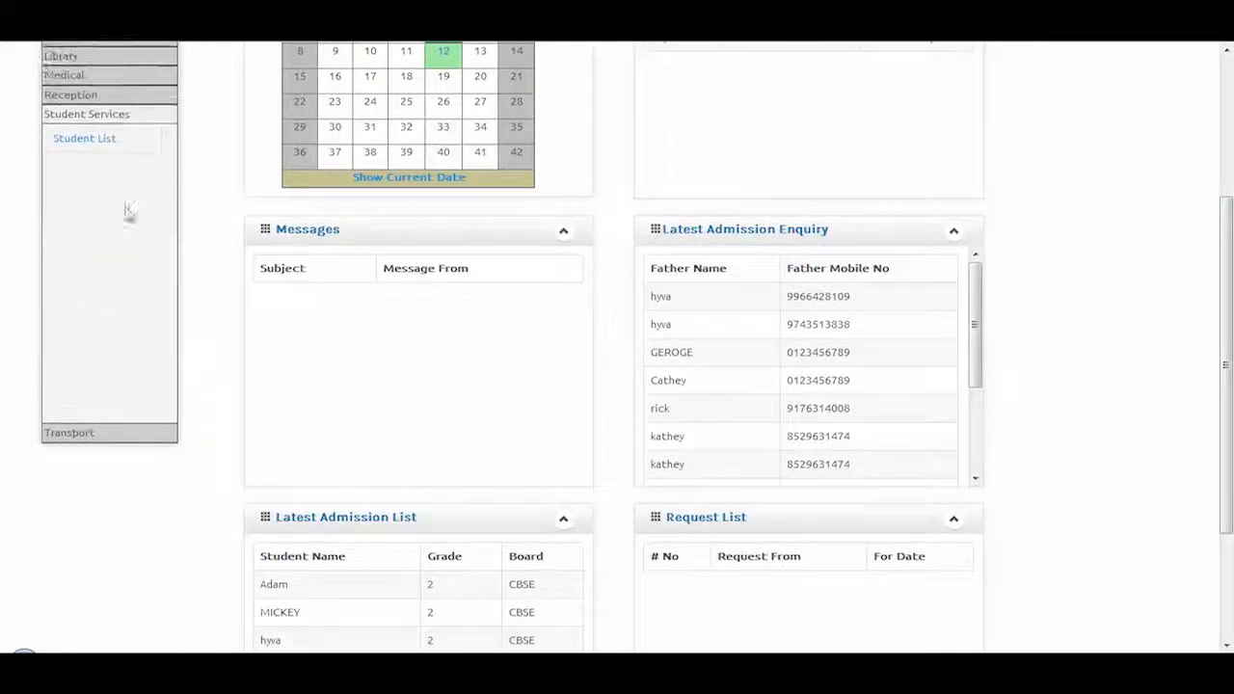
click(108, 142)
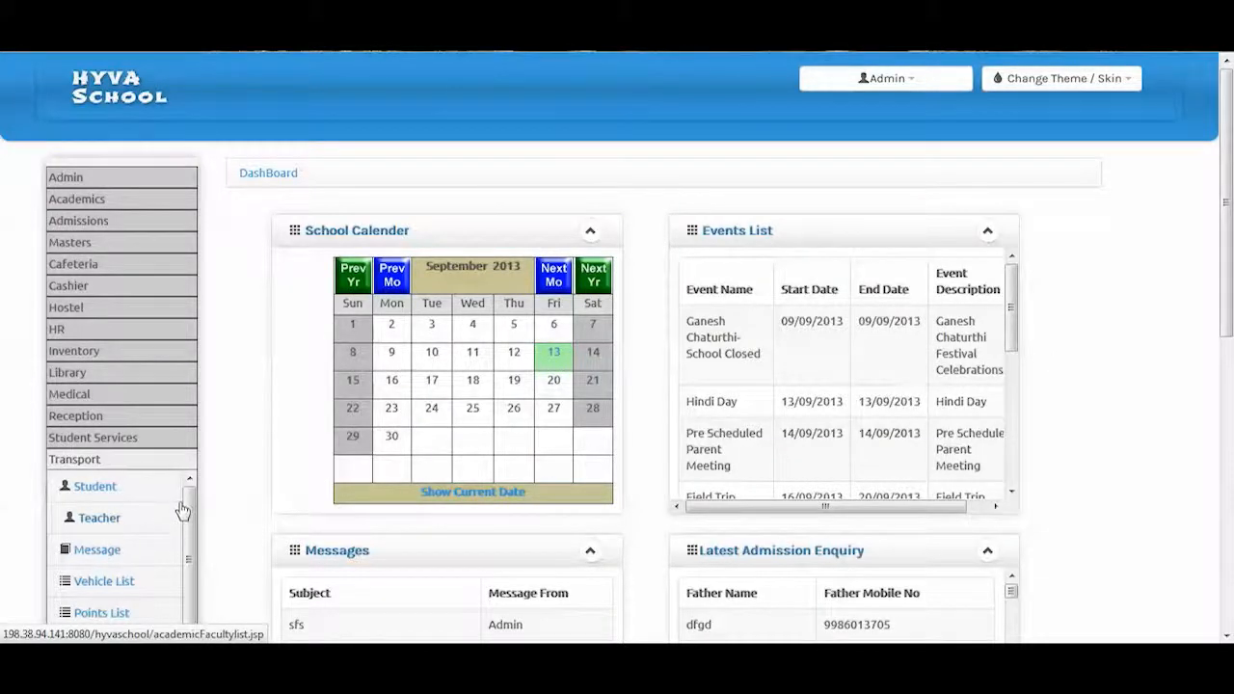
scroll(188, 513, down, 1)
scroll(188, 517, down, 3)
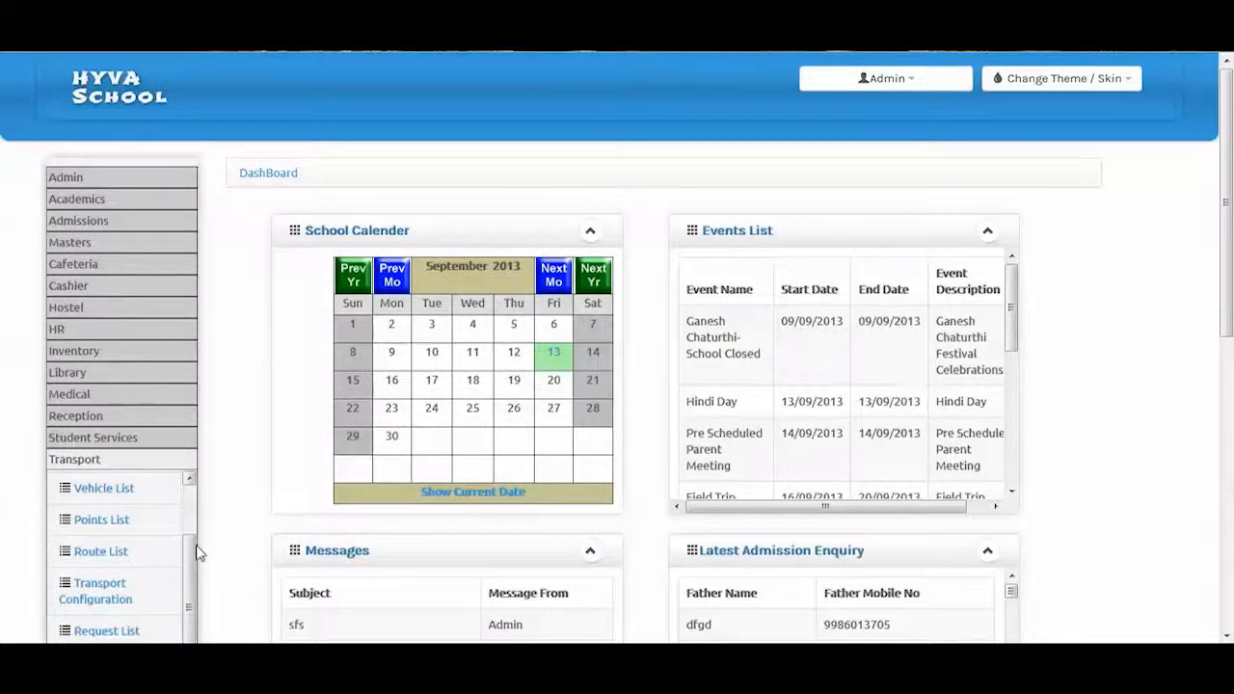
scroll(1225, 379, down, 2)
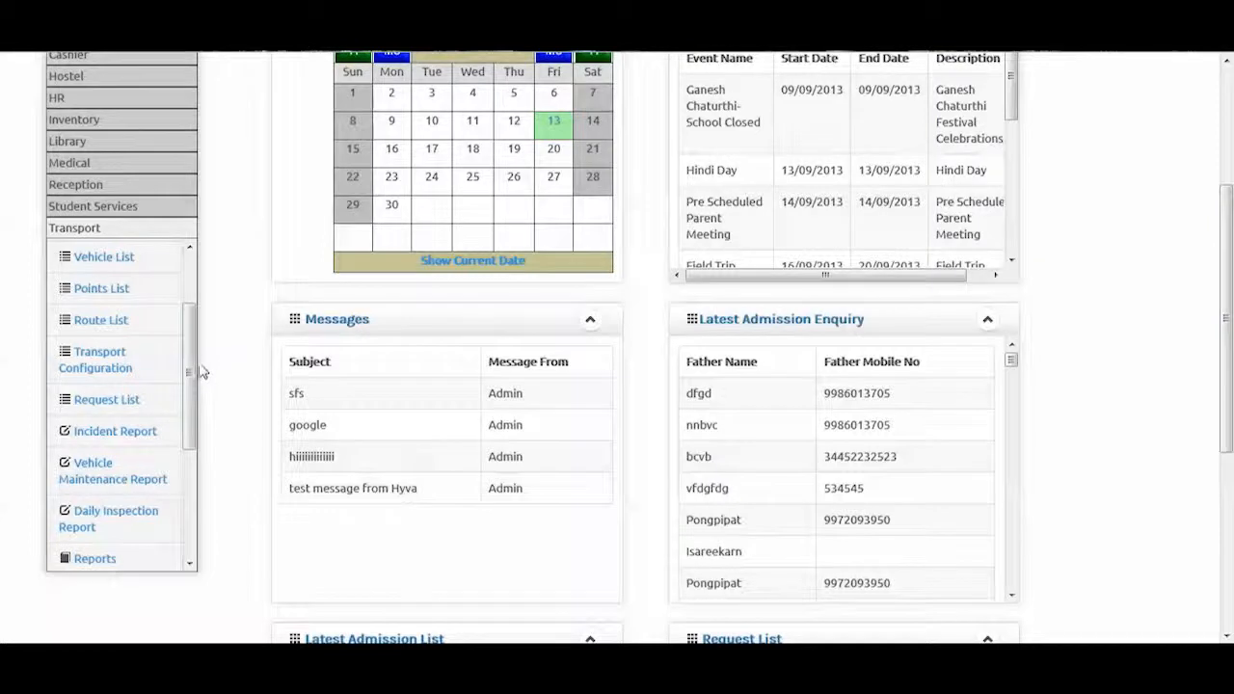
scroll(192, 395, down, 1)
scroll(193, 415, down, 1)
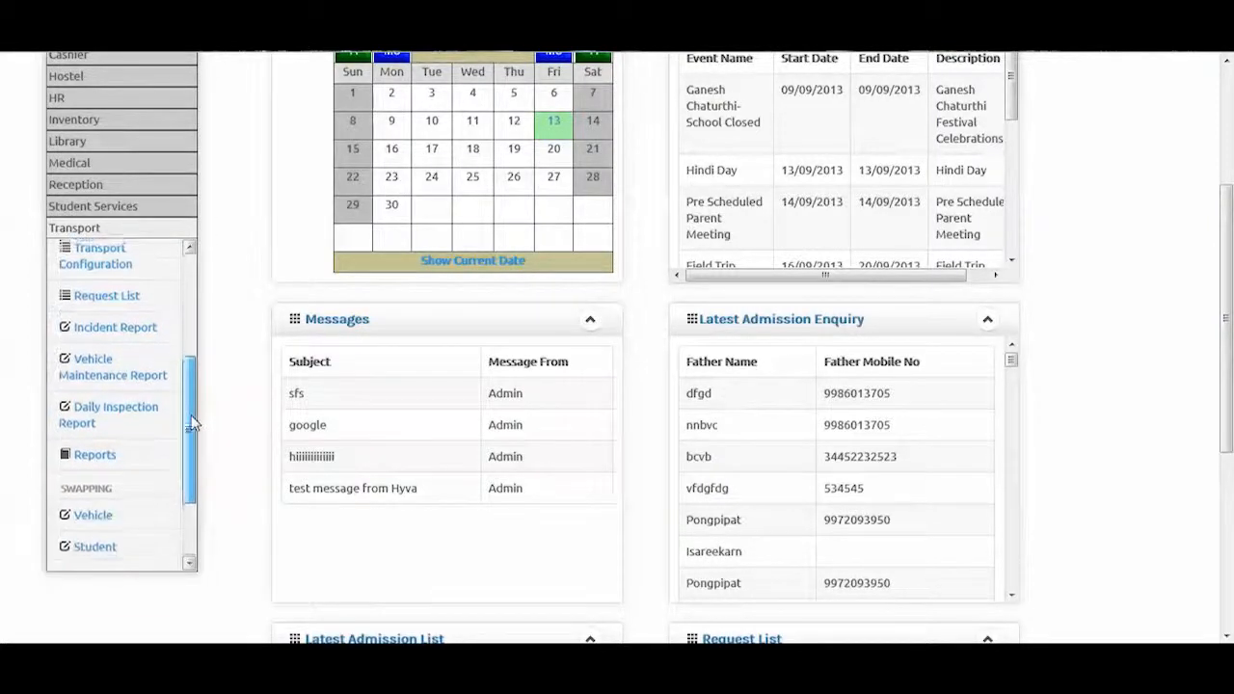
drag(190, 424, 191, 313)
click(108, 262)
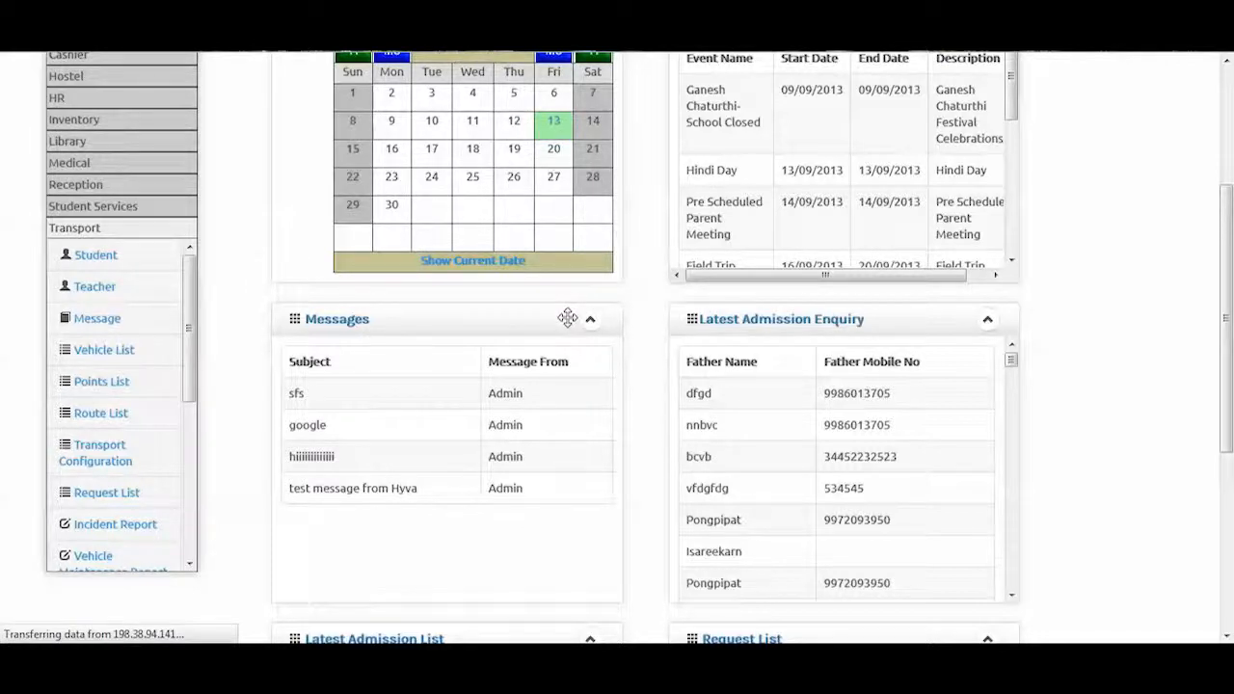
drag(1229, 283, 1231, 141)
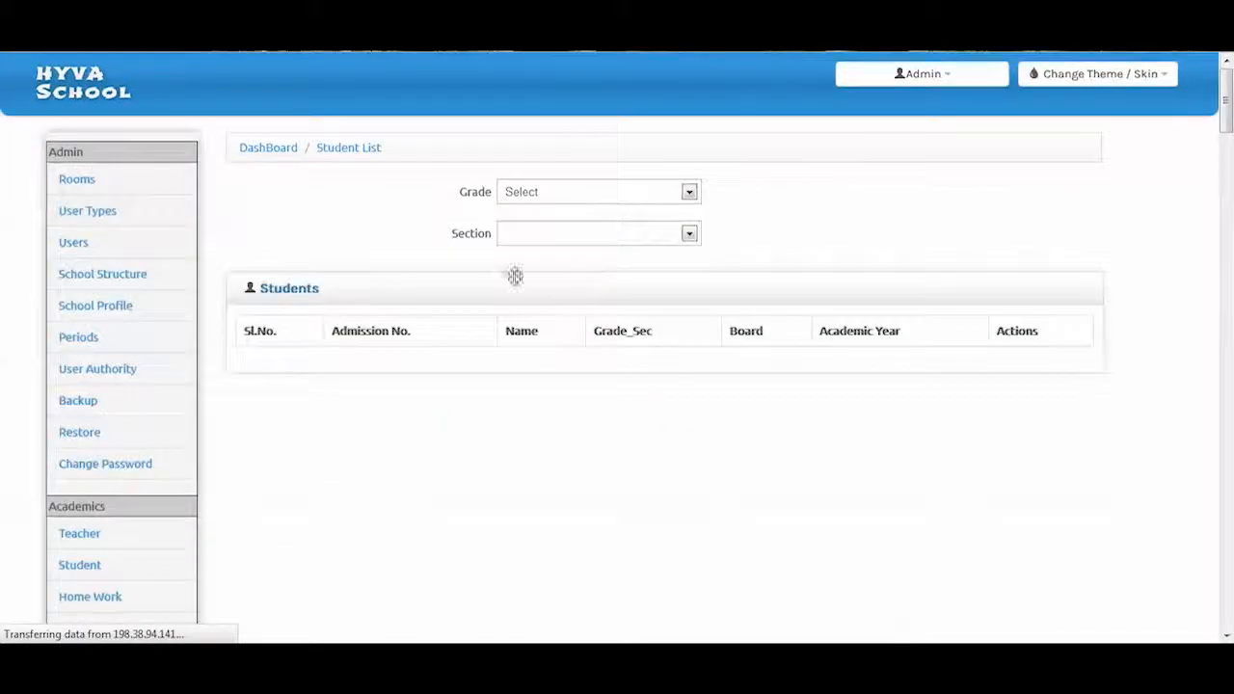
Filter the student list to Grade 1, Section A and scroll through the results
click(588, 193)
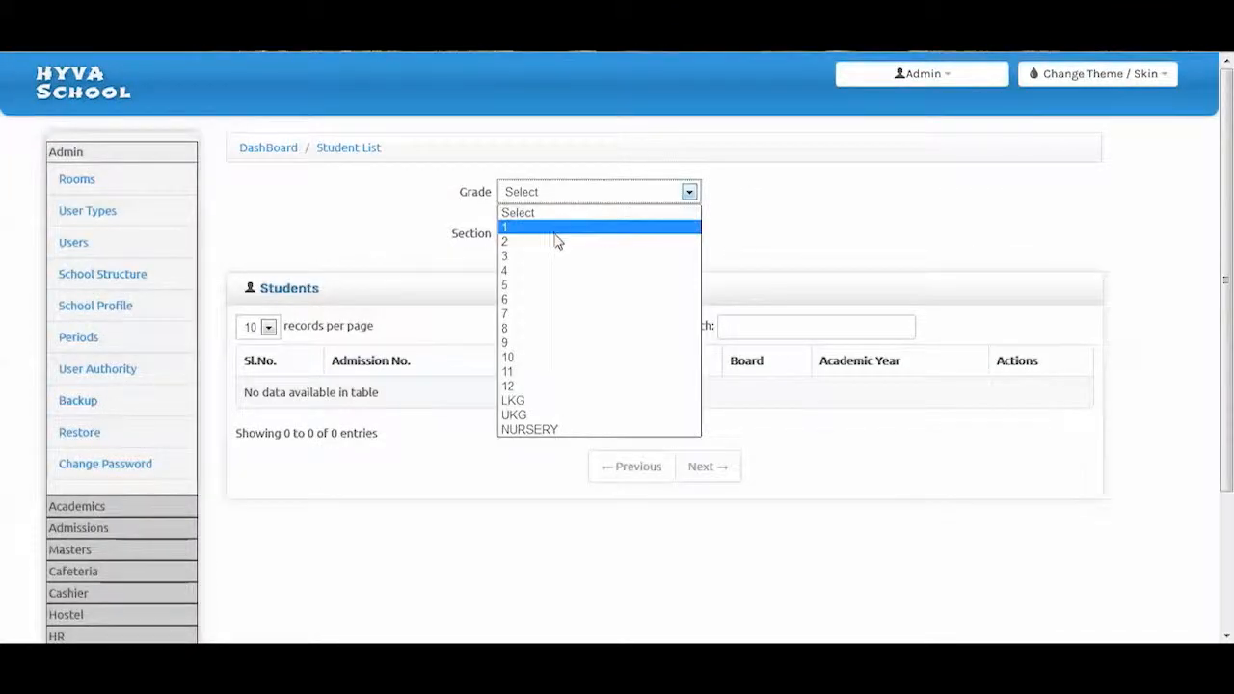
click(556, 228)
click(553, 236)
click(535, 269)
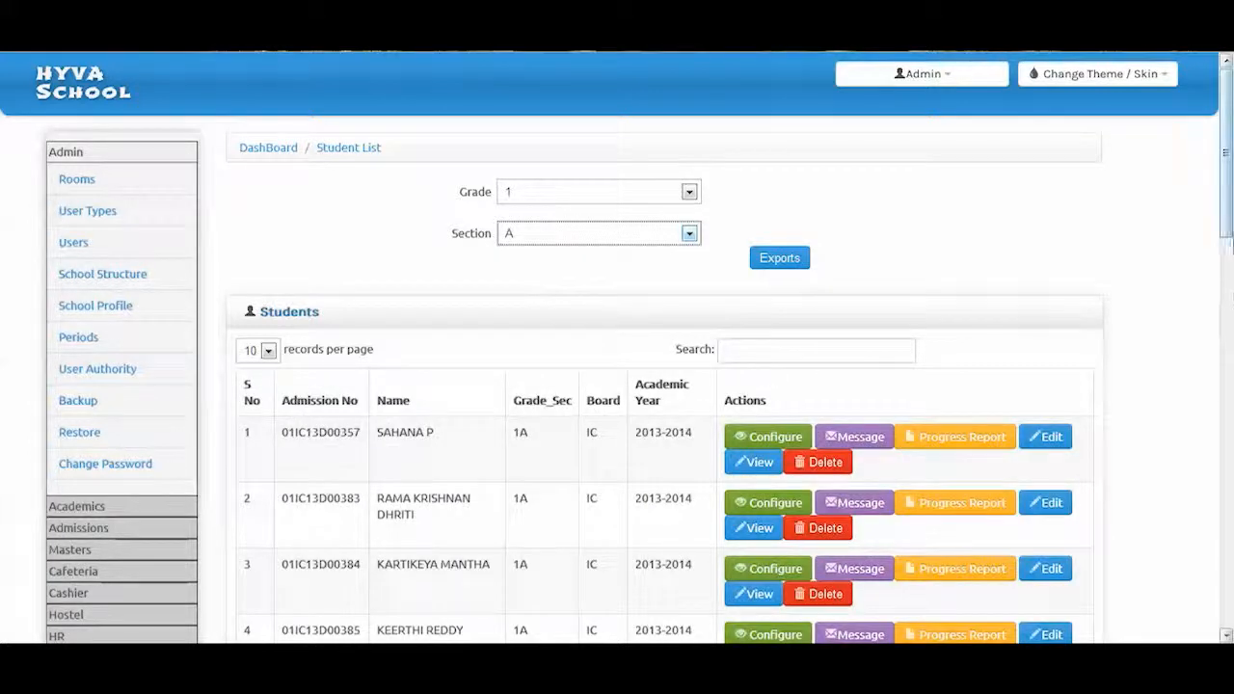
drag(1226, 234, 1226, 273)
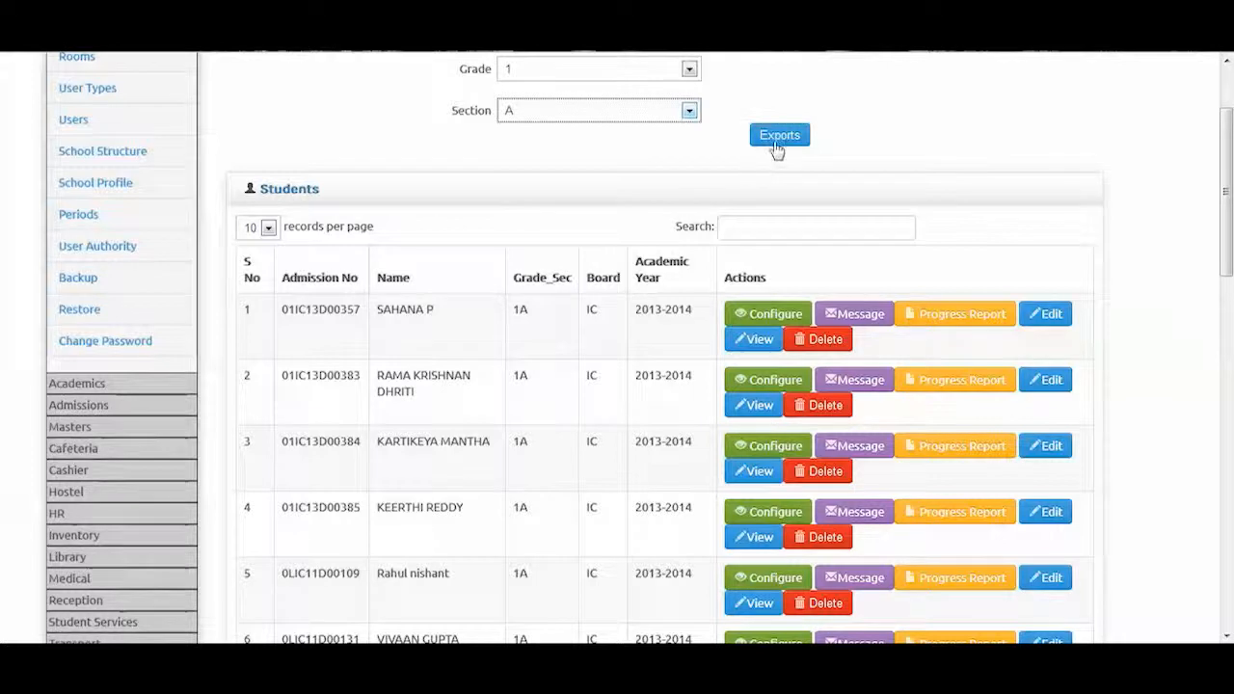
drag(1224, 207, 1224, 246)
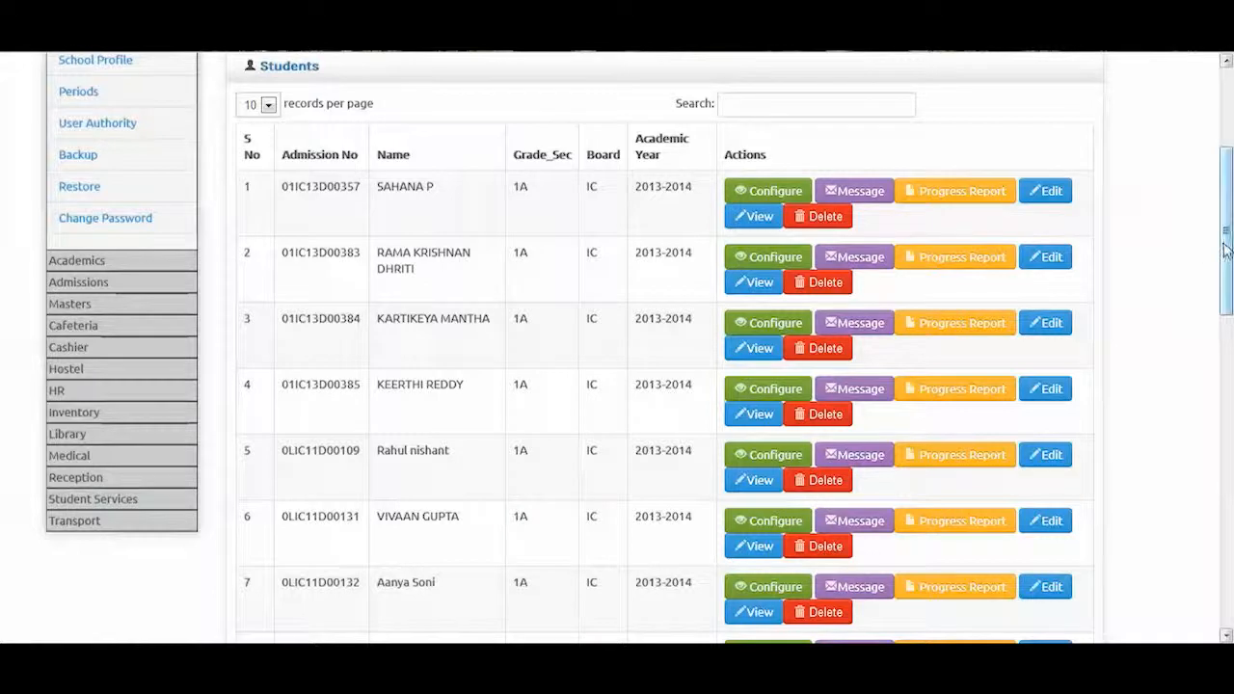
click(69, 521)
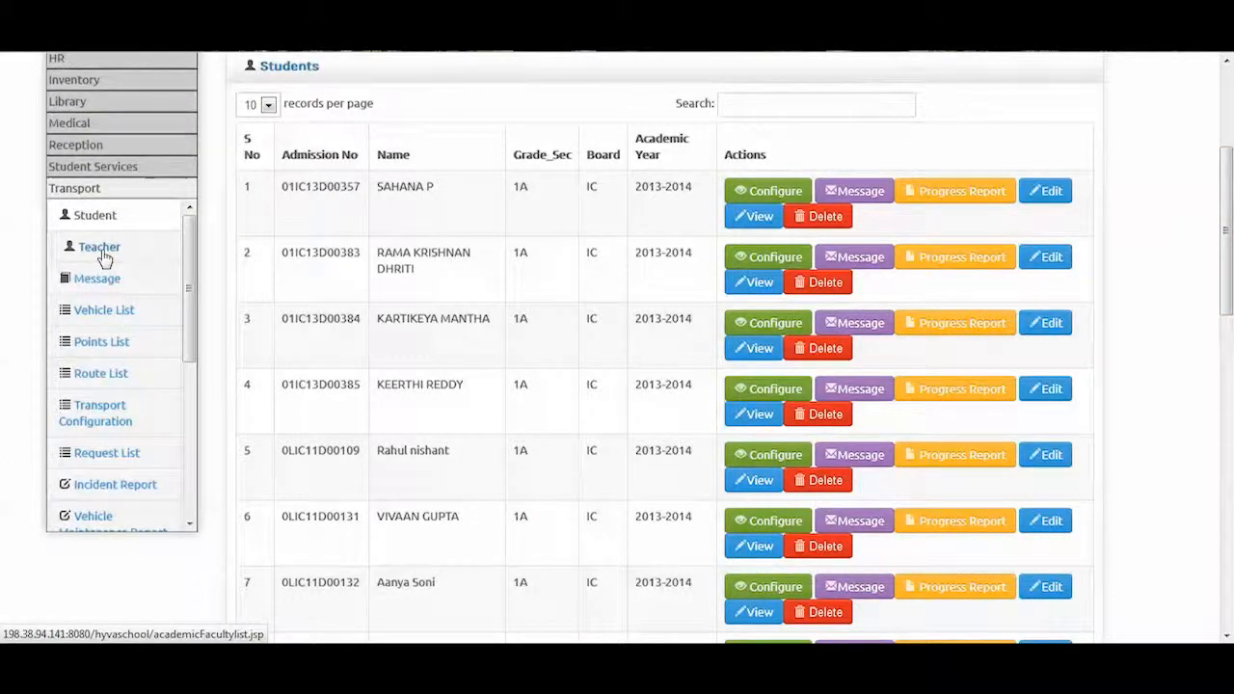
Open the Transport teacher list and scroll down to its pagination
click(102, 252)
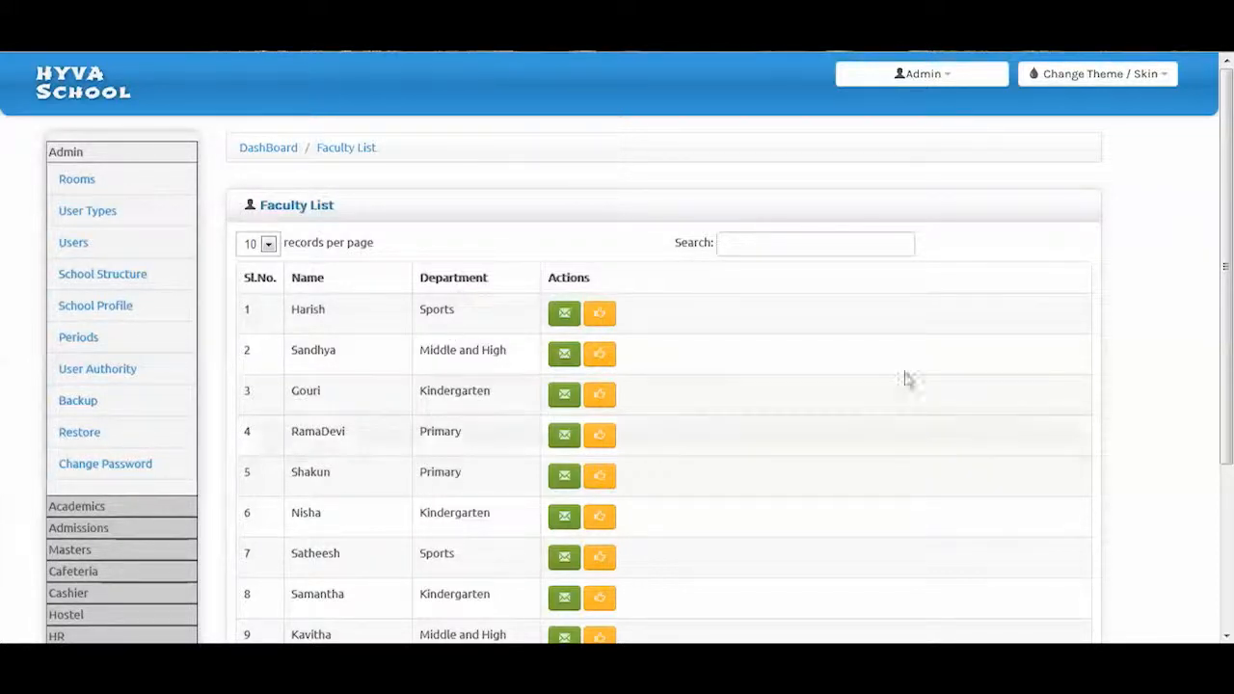
drag(1228, 133, 1228, 366)
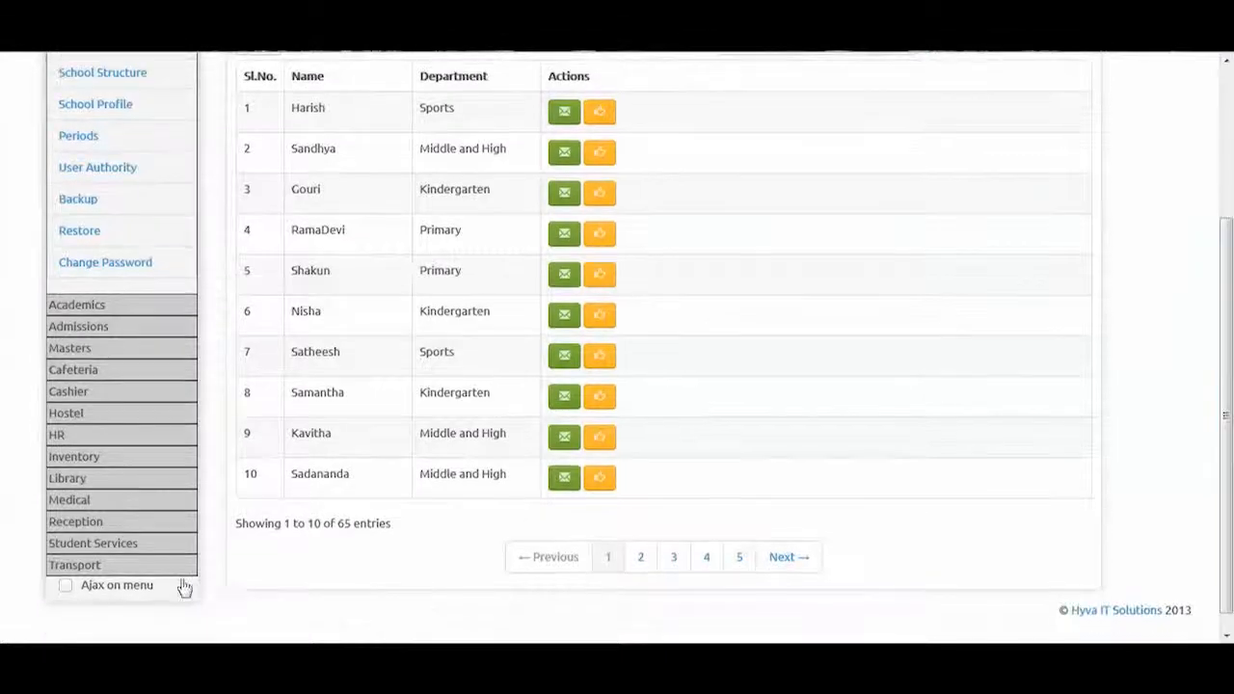
click(67, 568)
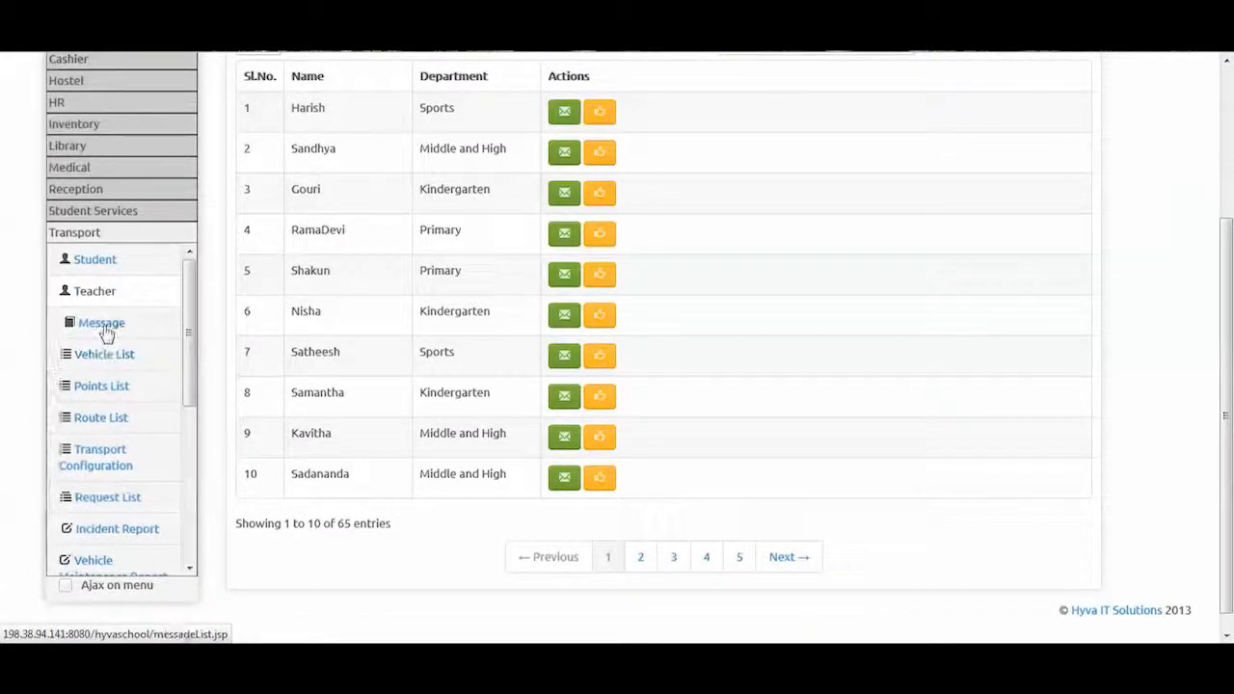
click(104, 331)
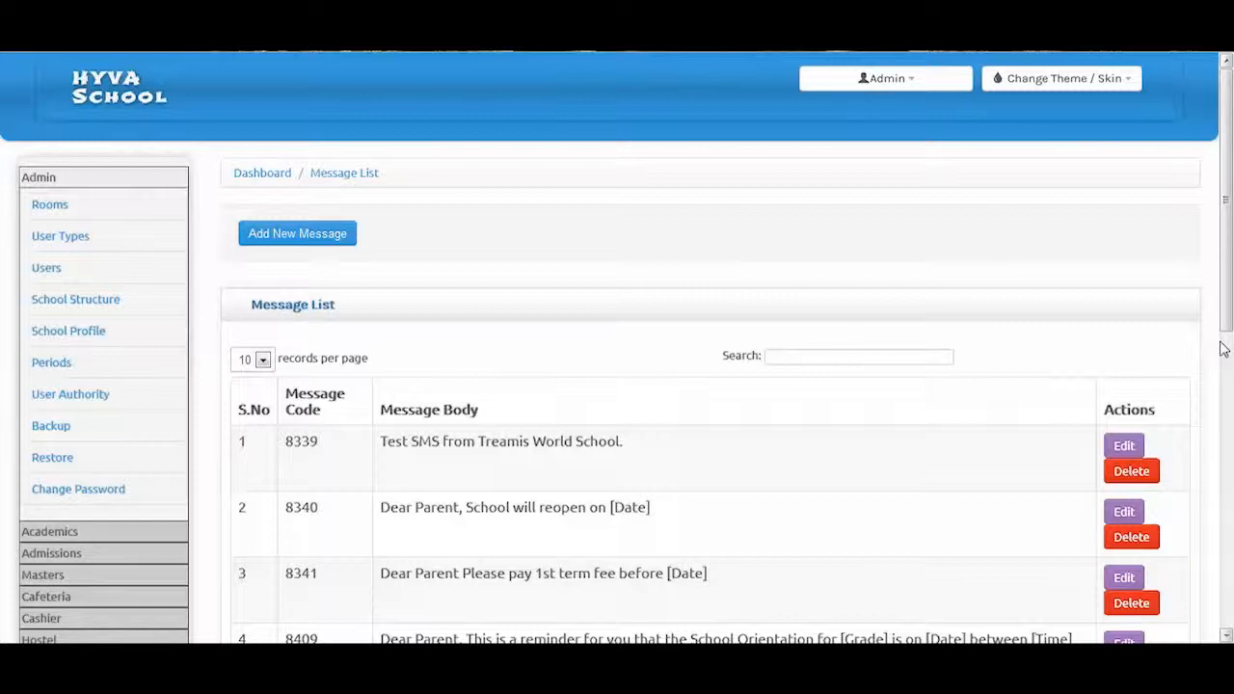
Scroll through the Message List templates, including bus-tracking codes 9002 to 9005
drag(1224, 332, 1227, 477)
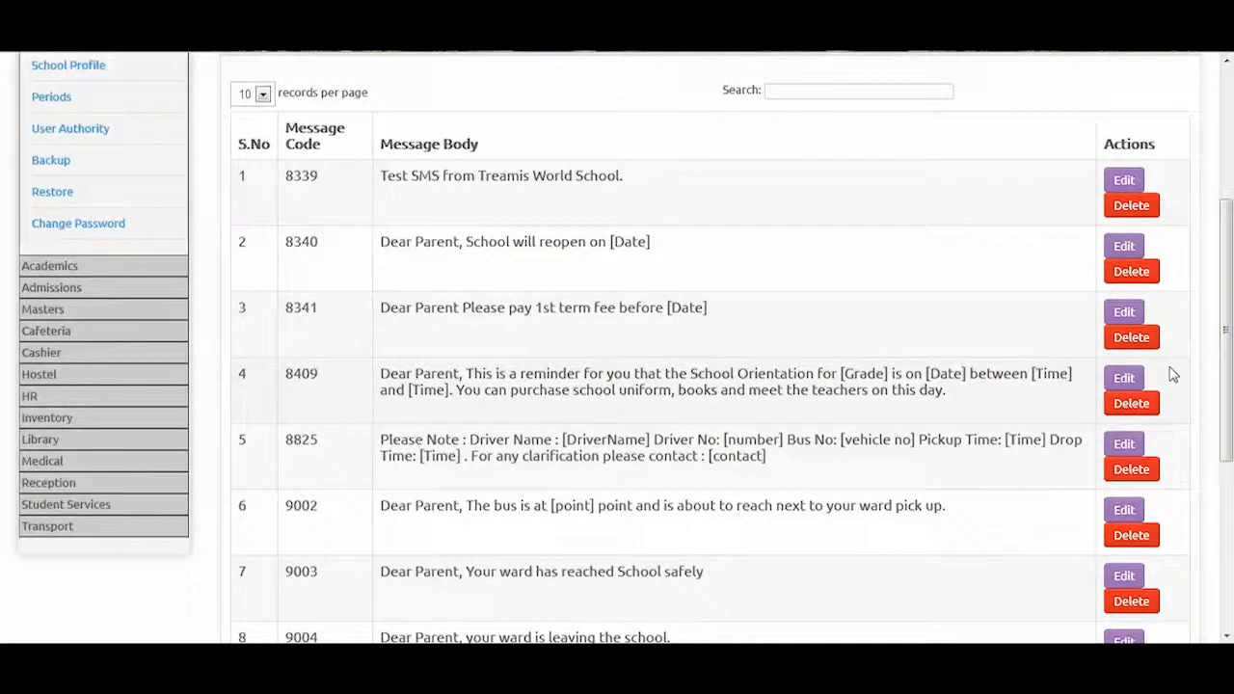
drag(1227, 359, 1228, 301)
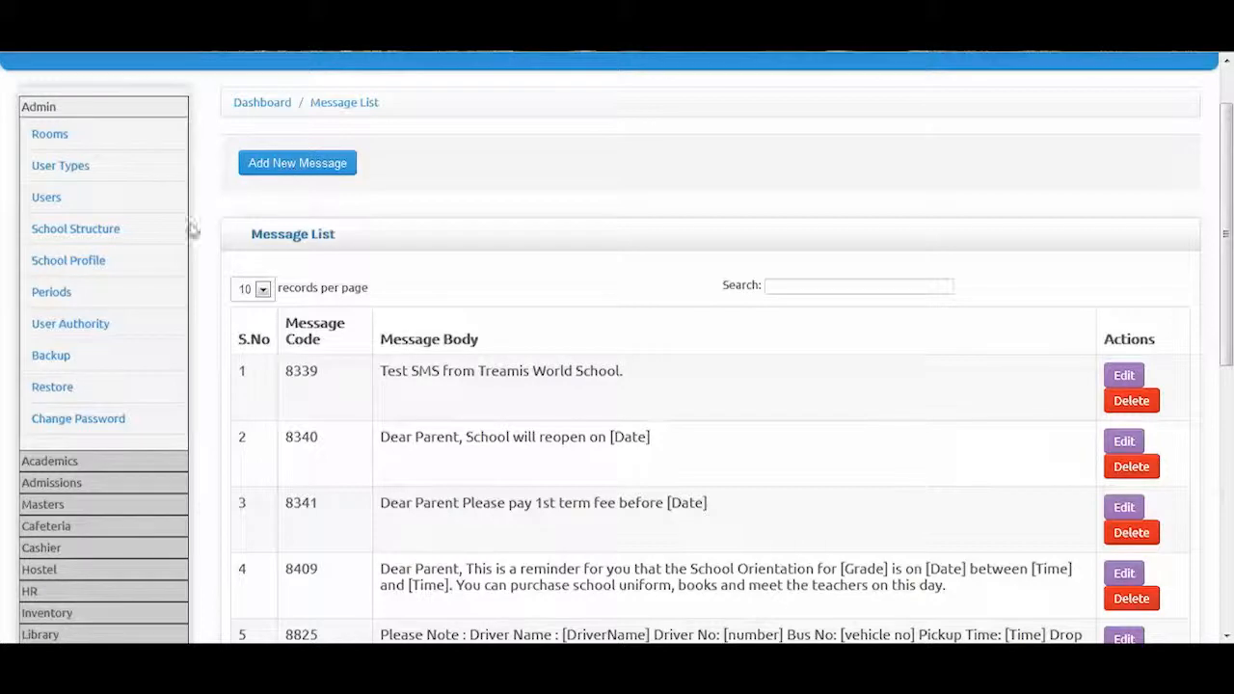
drag(1222, 220, 1228, 357)
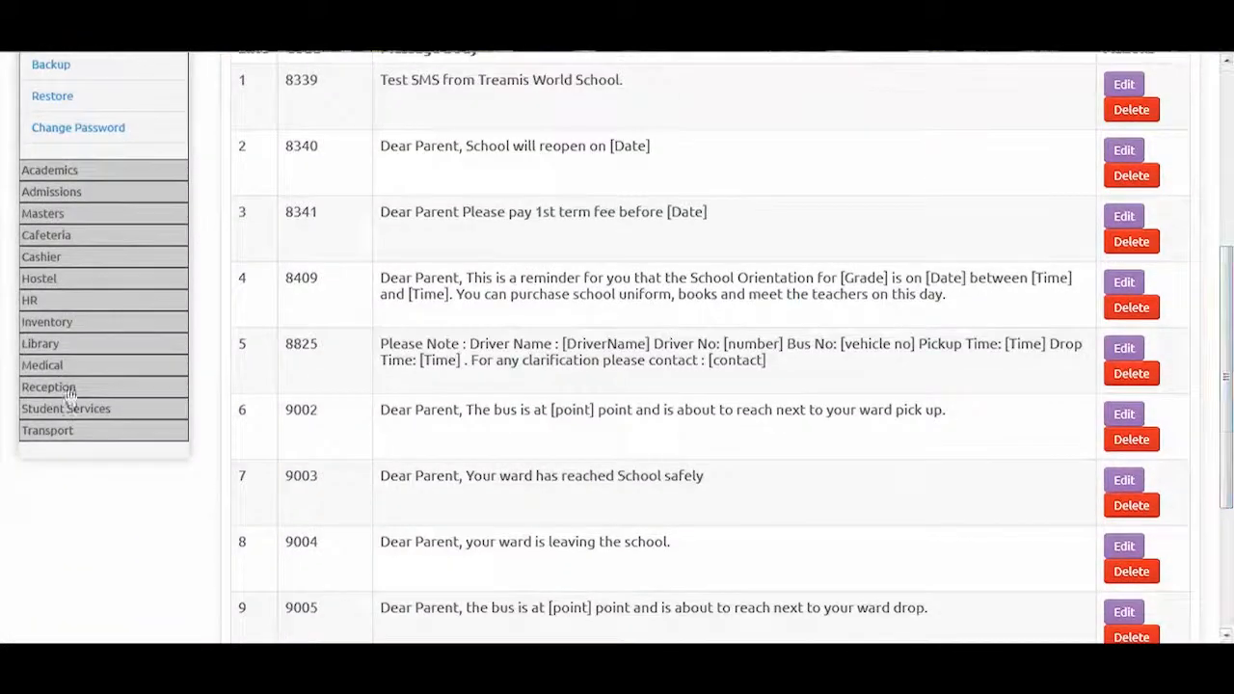
click(59, 434)
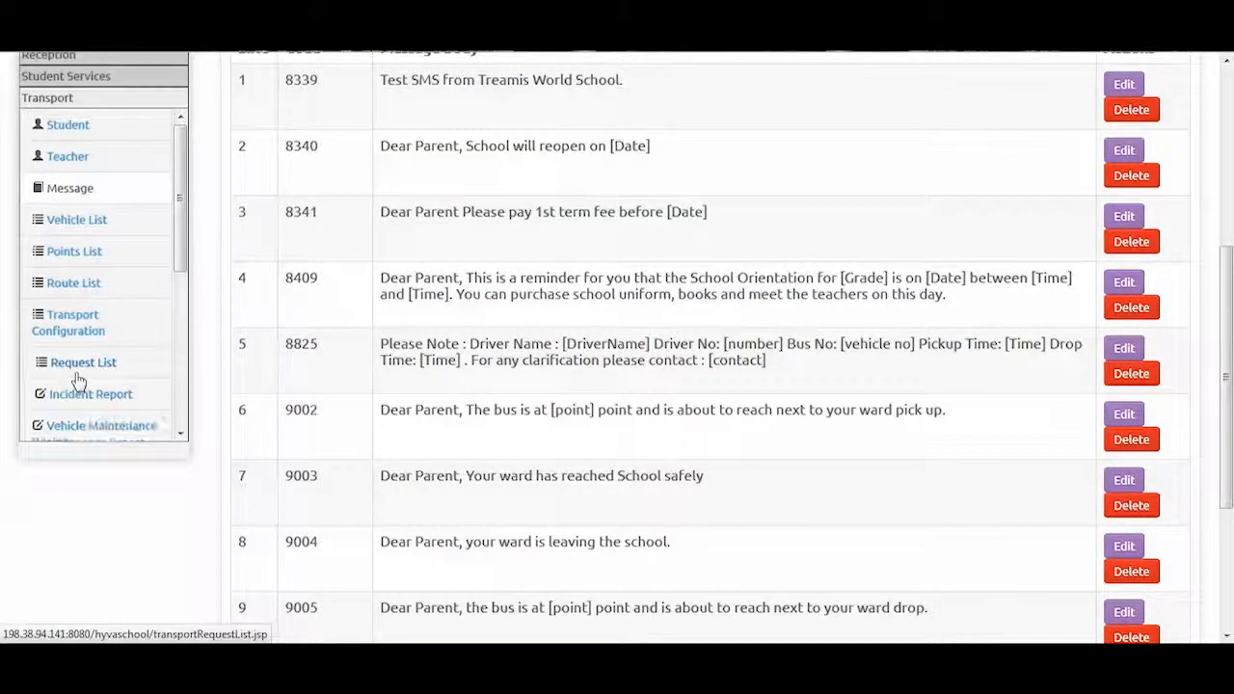
Open the Transport Vehicle List and bring up the Route 6 bus for editing
click(83, 220)
drag(1226, 294, 1219, 246)
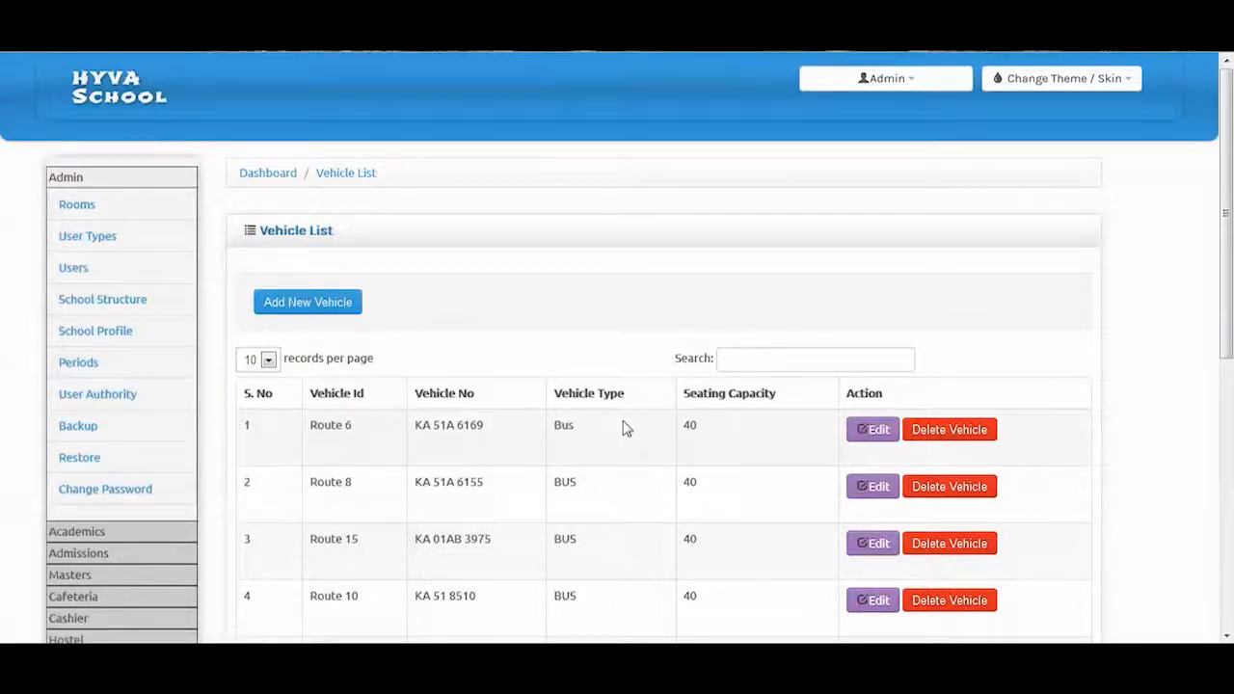
click(871, 433)
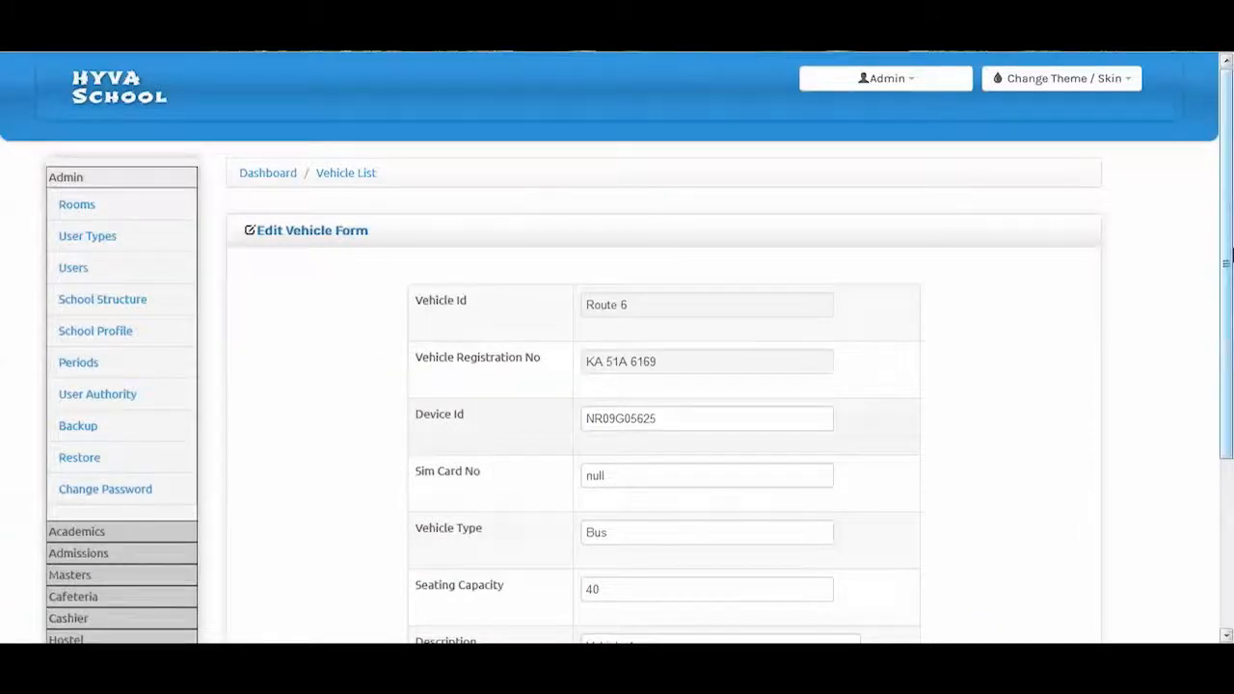
Scroll through the Route 6 Edit Vehicle Form, then open the Transport Points List
drag(1229, 184, 1230, 280)
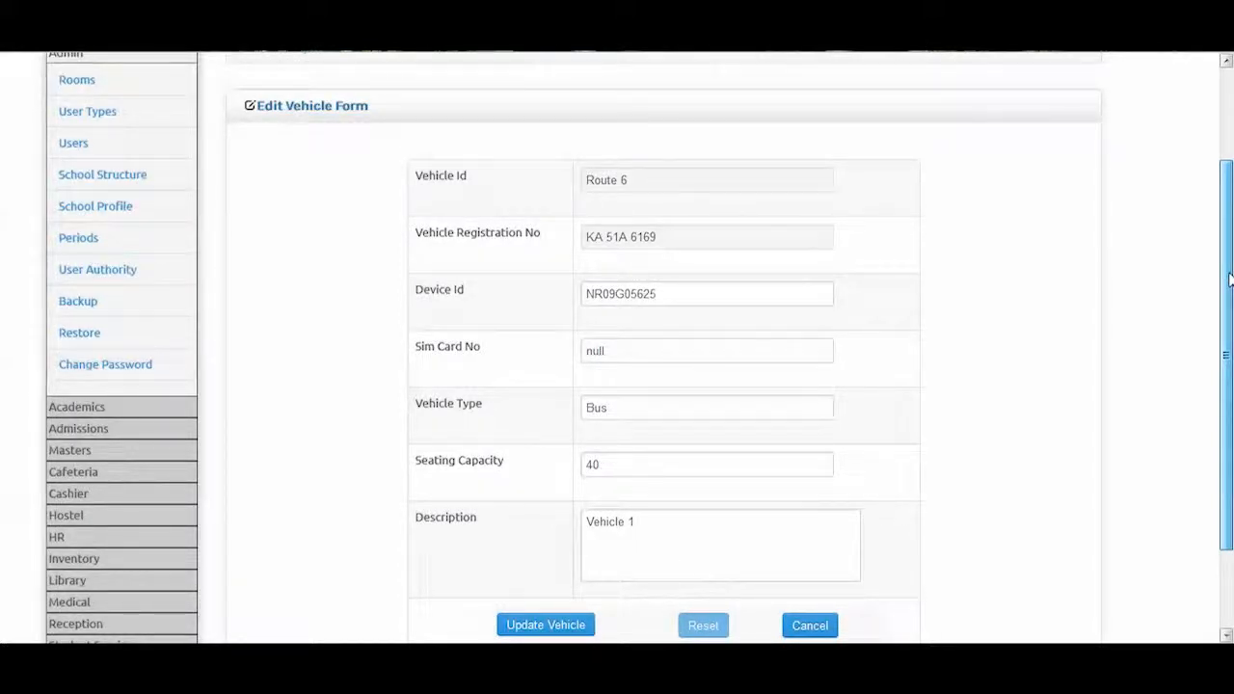
drag(1230, 279, 1230, 280)
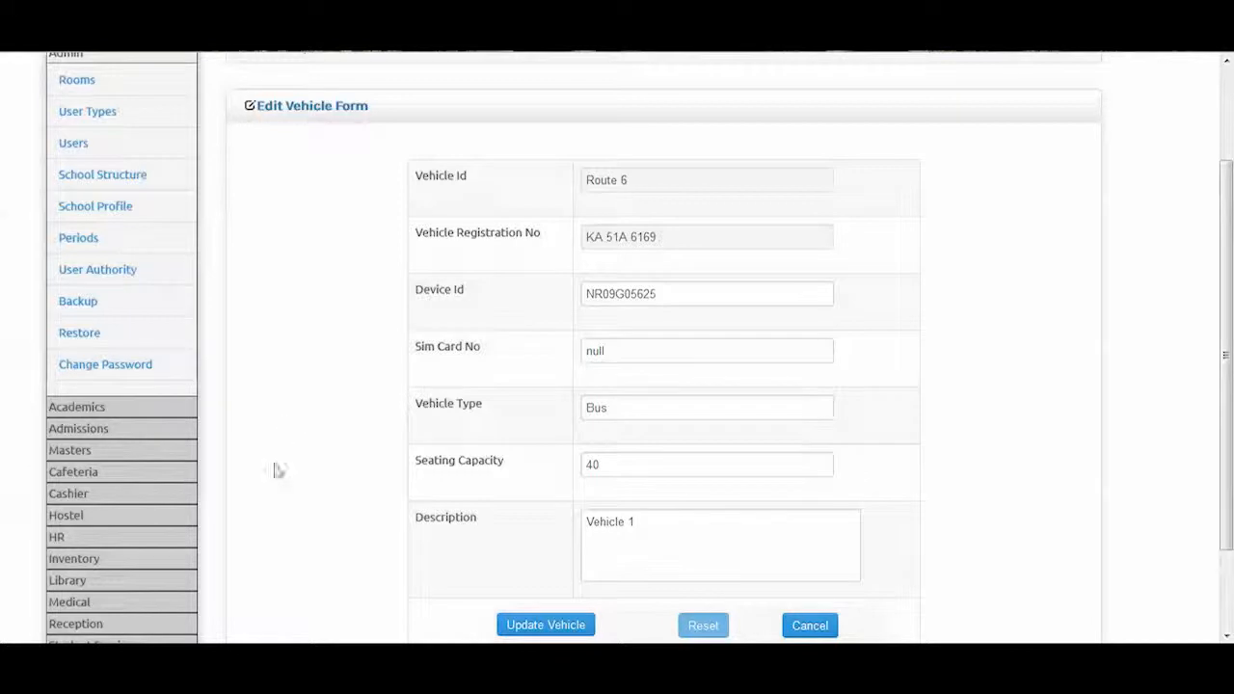
scroll(1231, 256, down, 2)
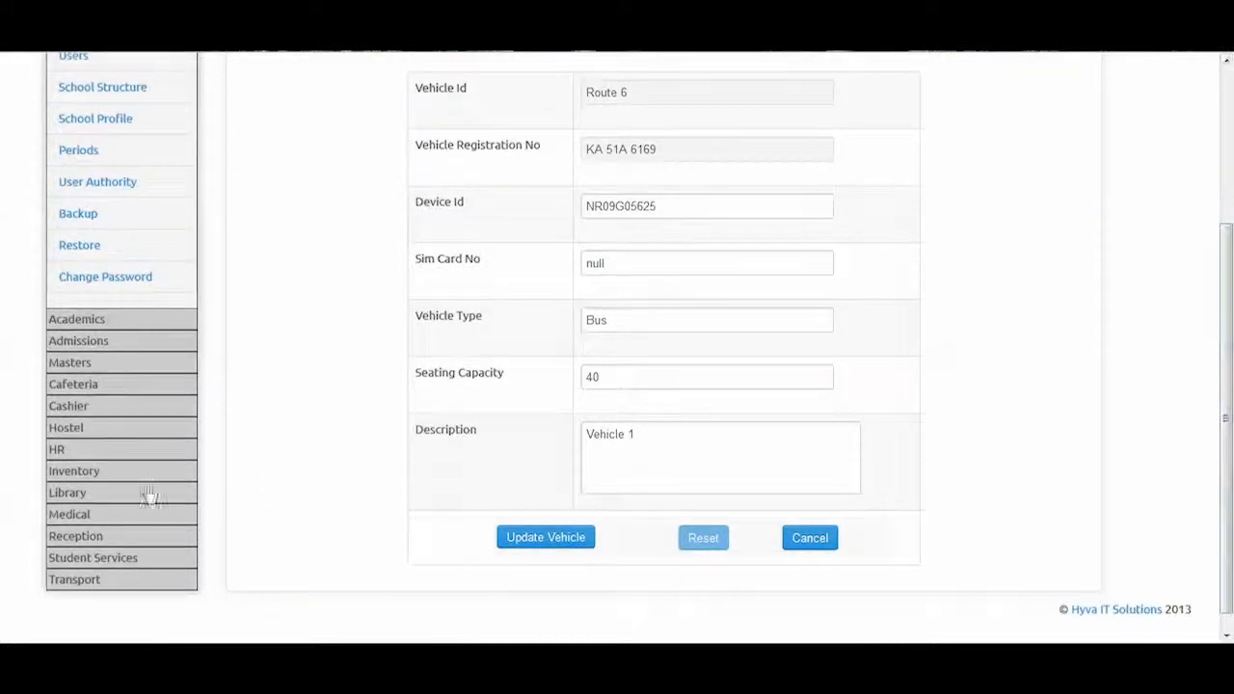
click(74, 582)
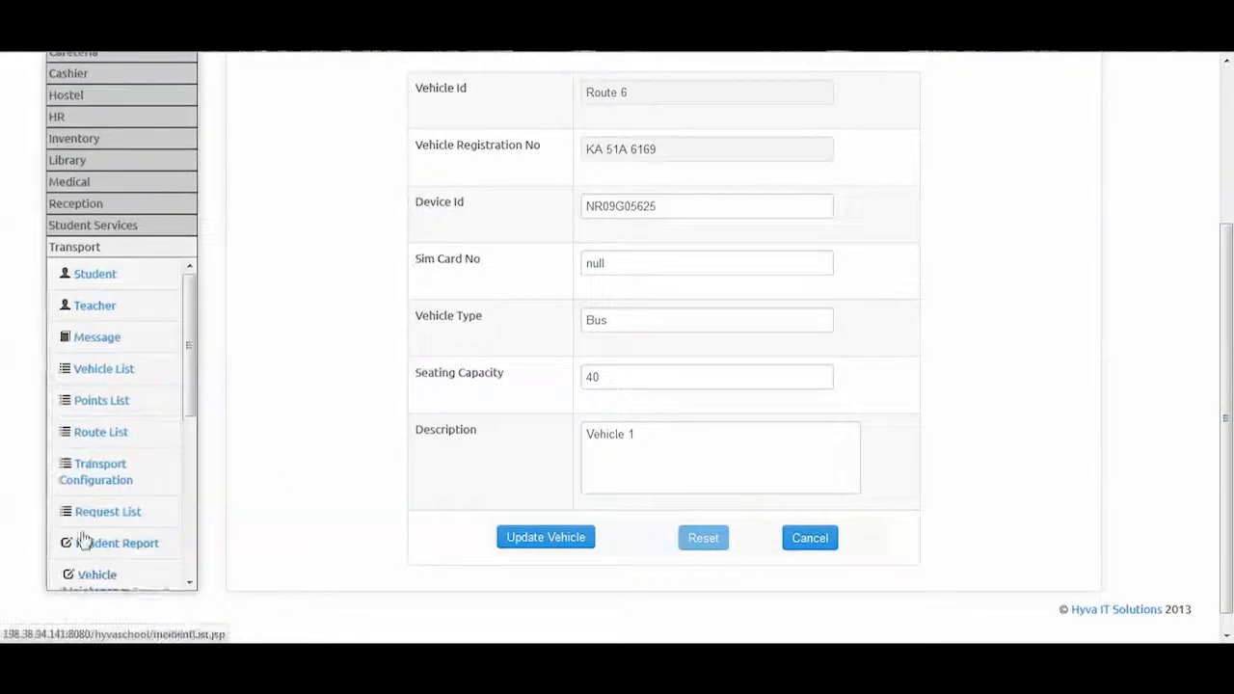
click(101, 400)
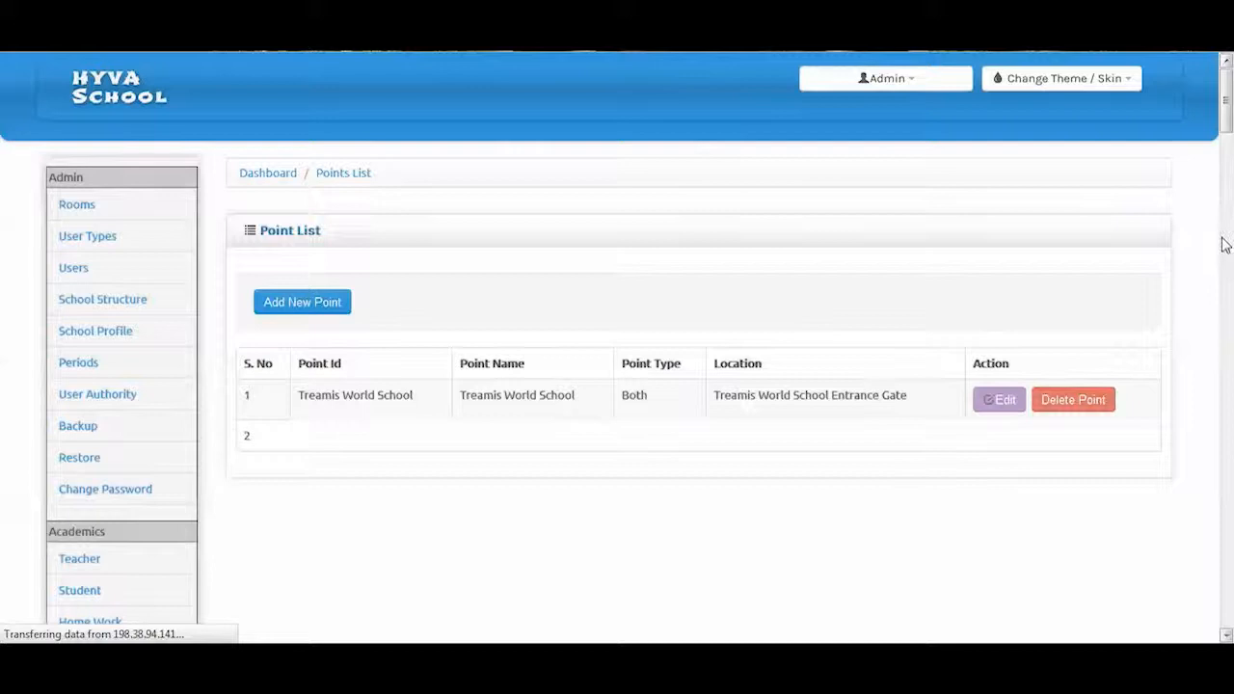
Scroll the Point List and open the 12th Crs 21 Mn HSR point for editing
mouse_move(1228, 120)
mouse_down()
mouse_move(1231, 169)
mouse_move(1229, 135)
mouse_up()
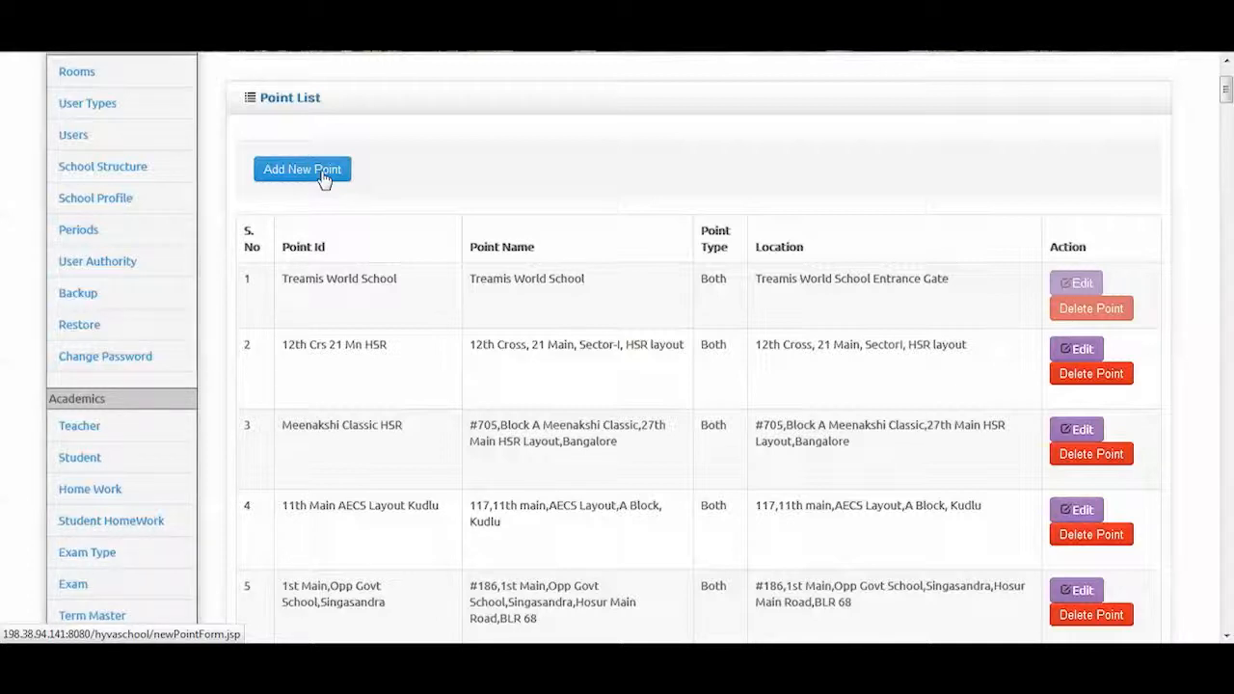
click(322, 175)
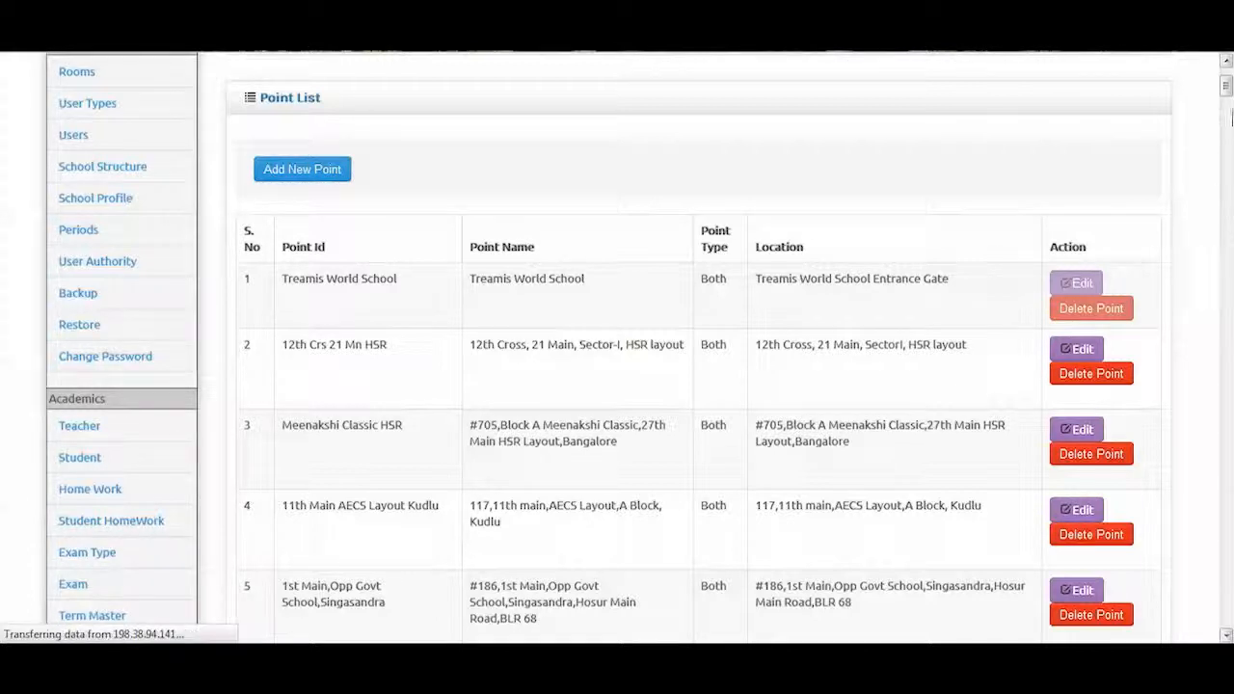
mouse_move(1227, 87)
mouse_down()
mouse_move(1228, 102)
mouse_move(1227, 87)
mouse_up()
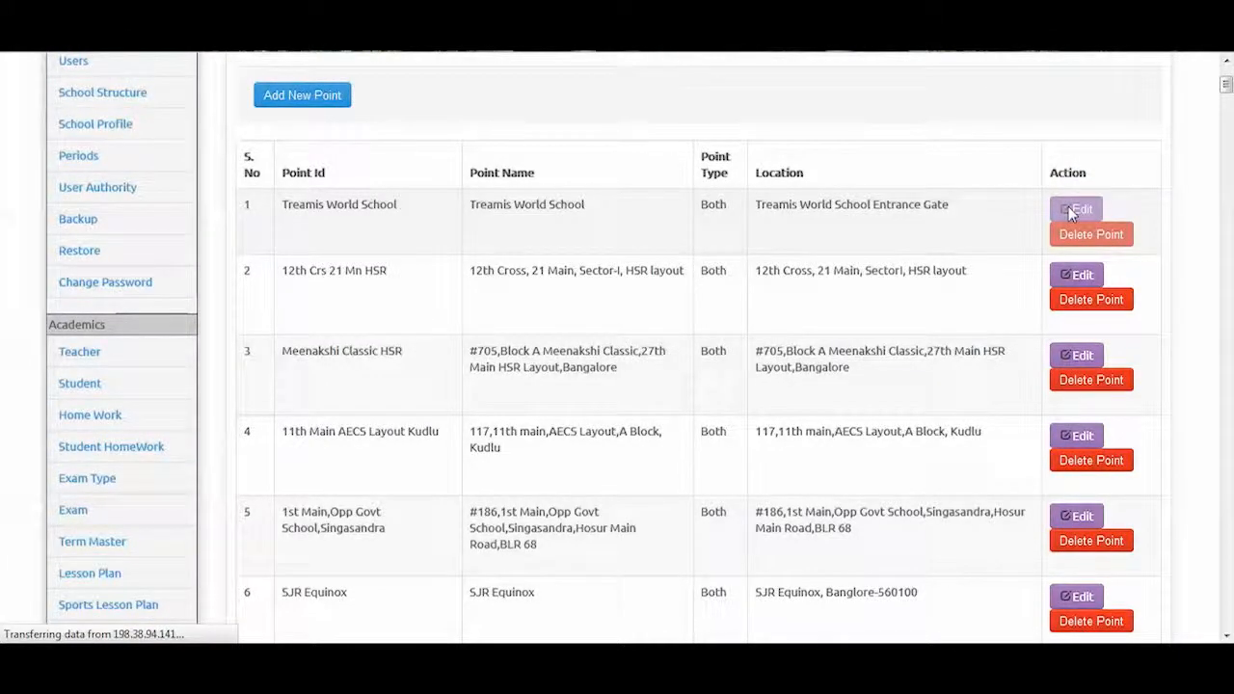
click(1082, 304)
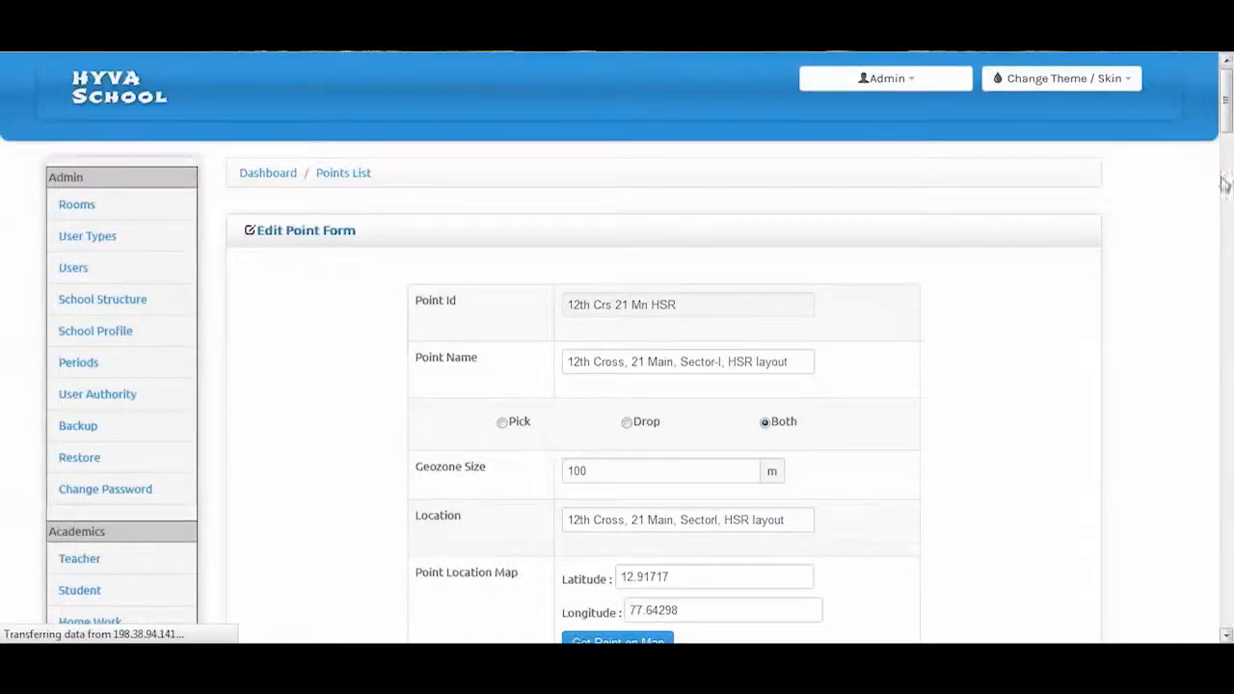
Scroll through the 12th Crs 21 Mn HSR point form, then go to Transport > Route List
drag(1227, 116, 1227, 140)
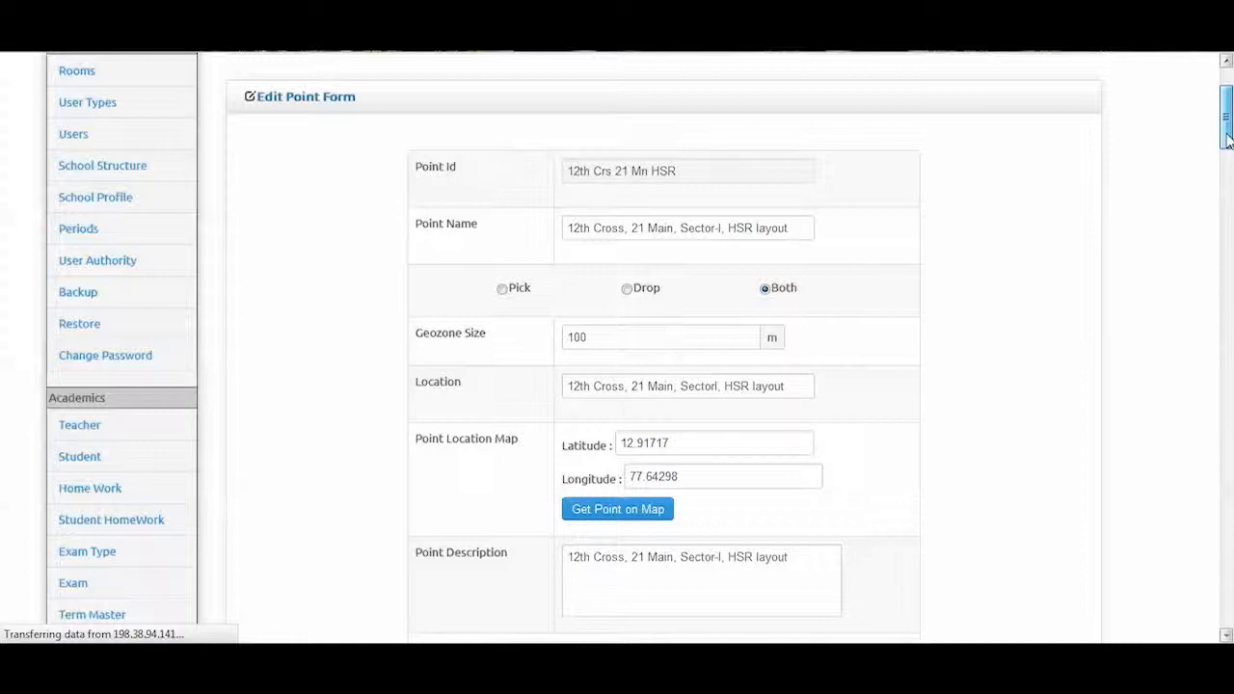
drag(1227, 140, 1227, 142)
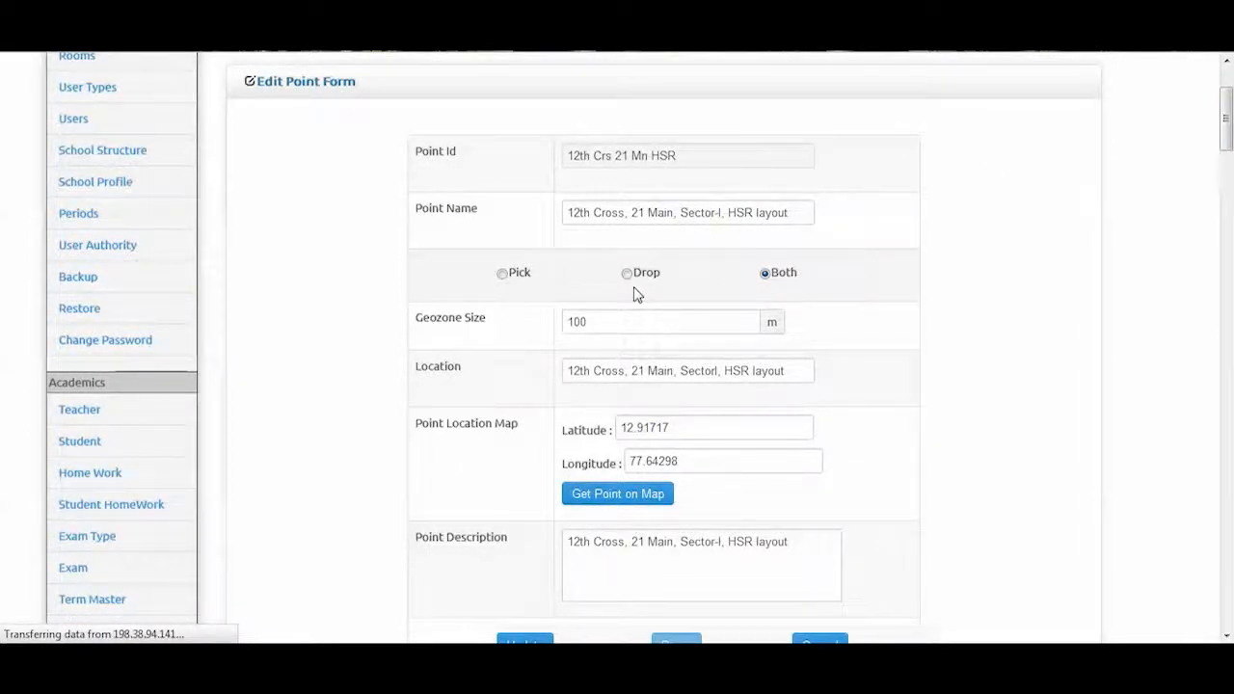
drag(1227, 142, 1226, 162)
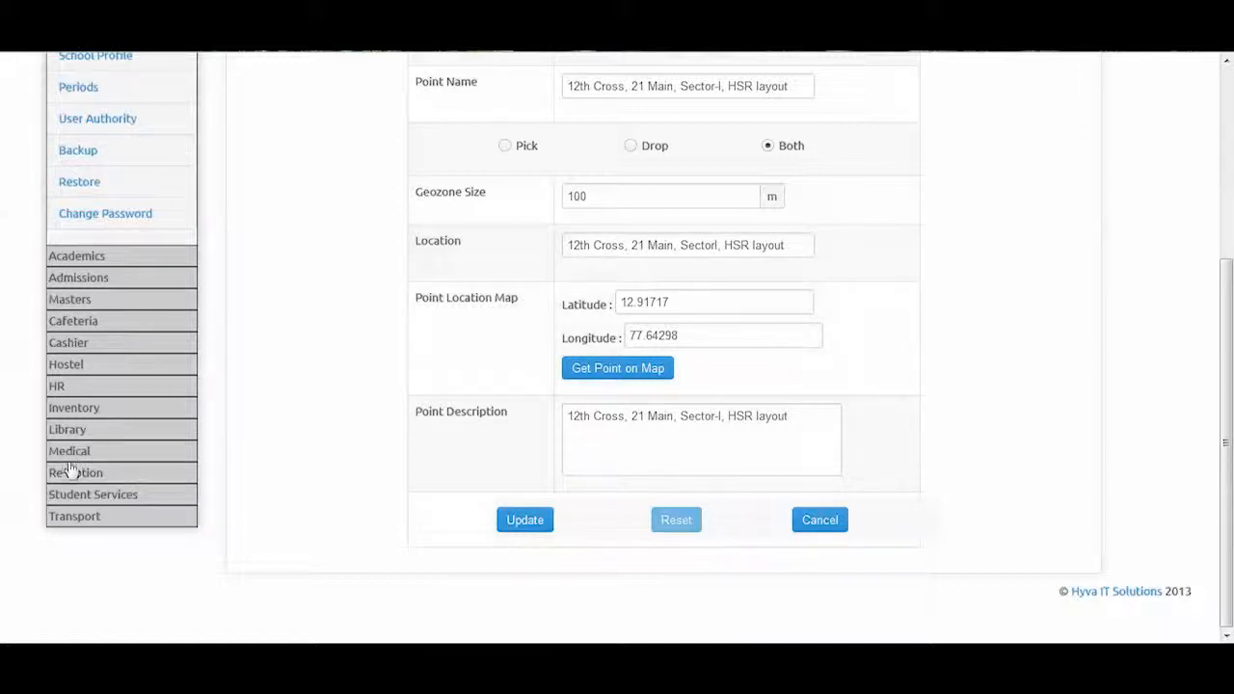
click(67, 520)
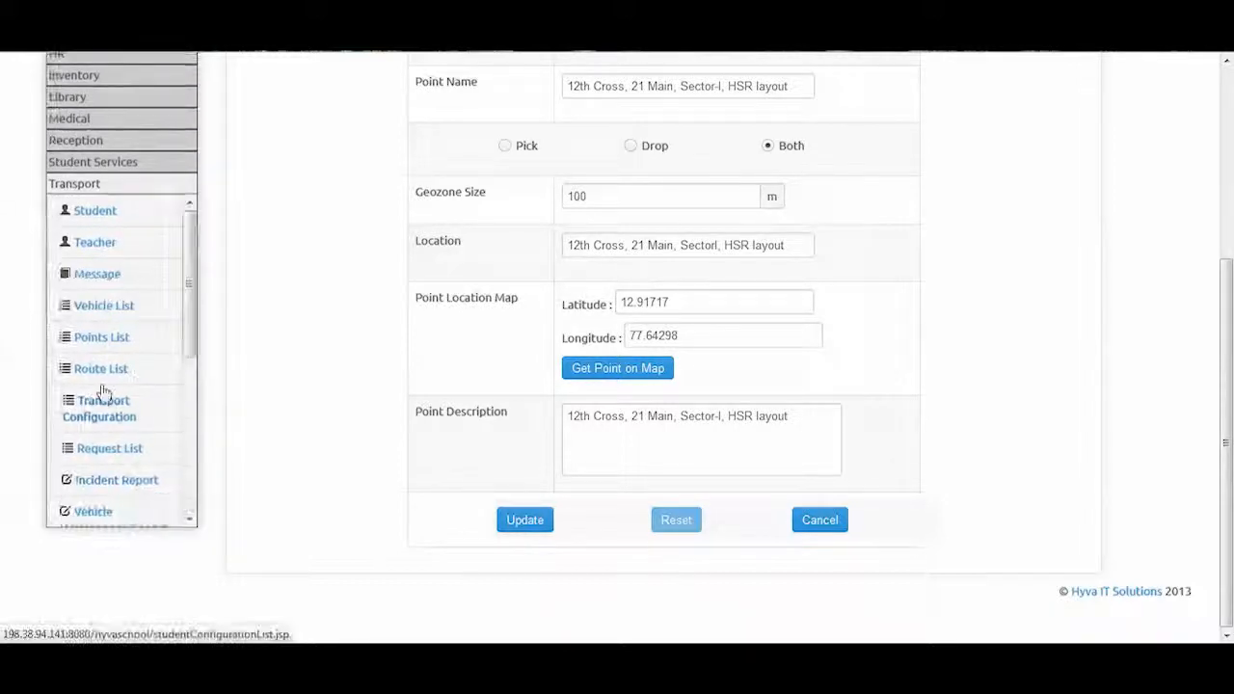
click(106, 372)
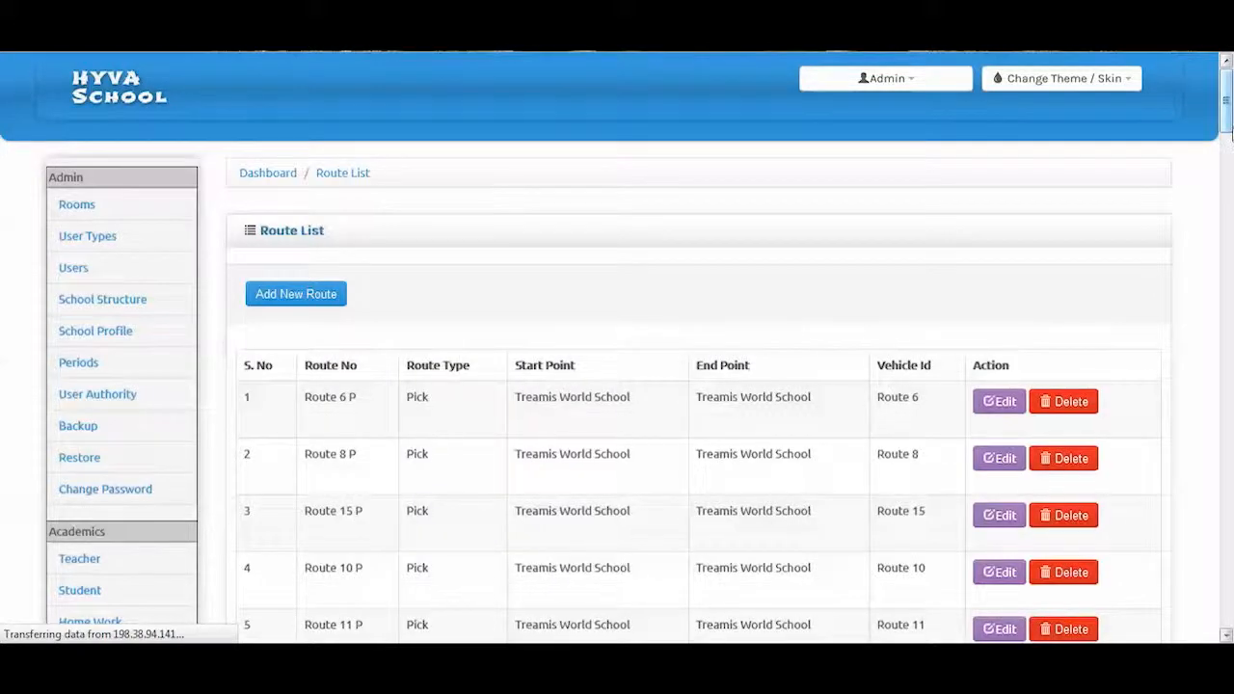
Scroll the Route List to see Pick routes 7 P, 5 P and 16 P from Treamis World School
drag(1227, 139, 1229, 157)
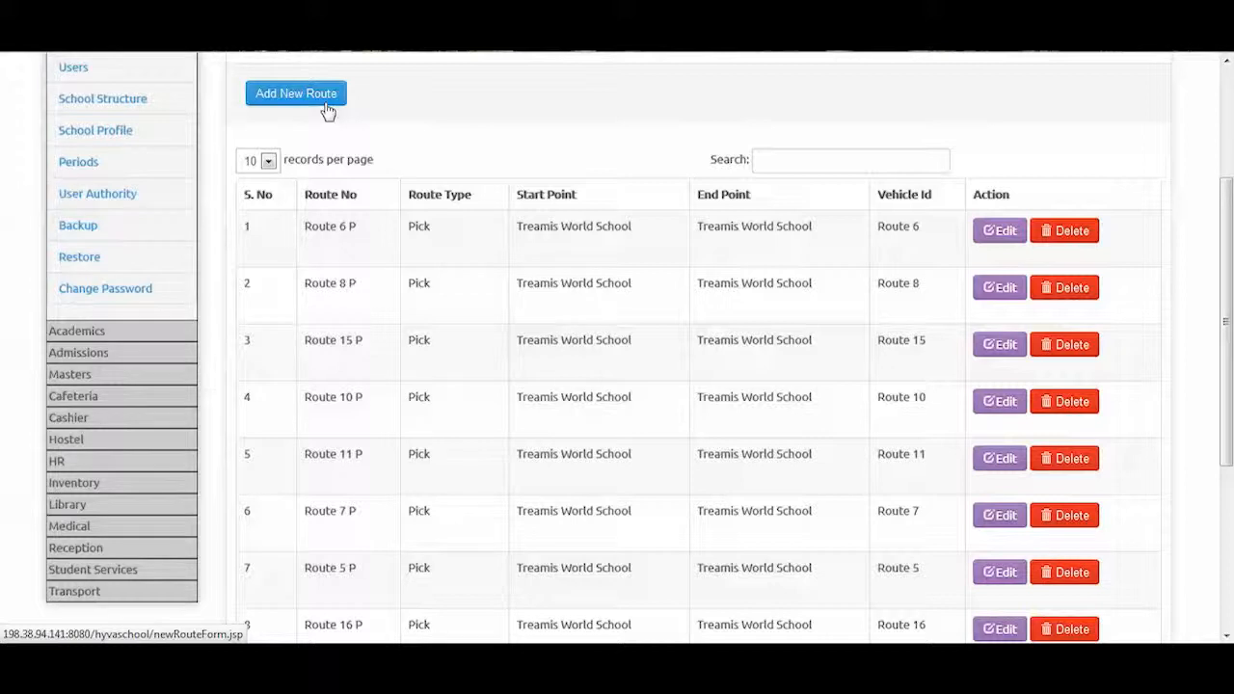
Open Route 6 P's edit form, review its vehicle, times and route points, then go to Transport Configuration
click(991, 236)
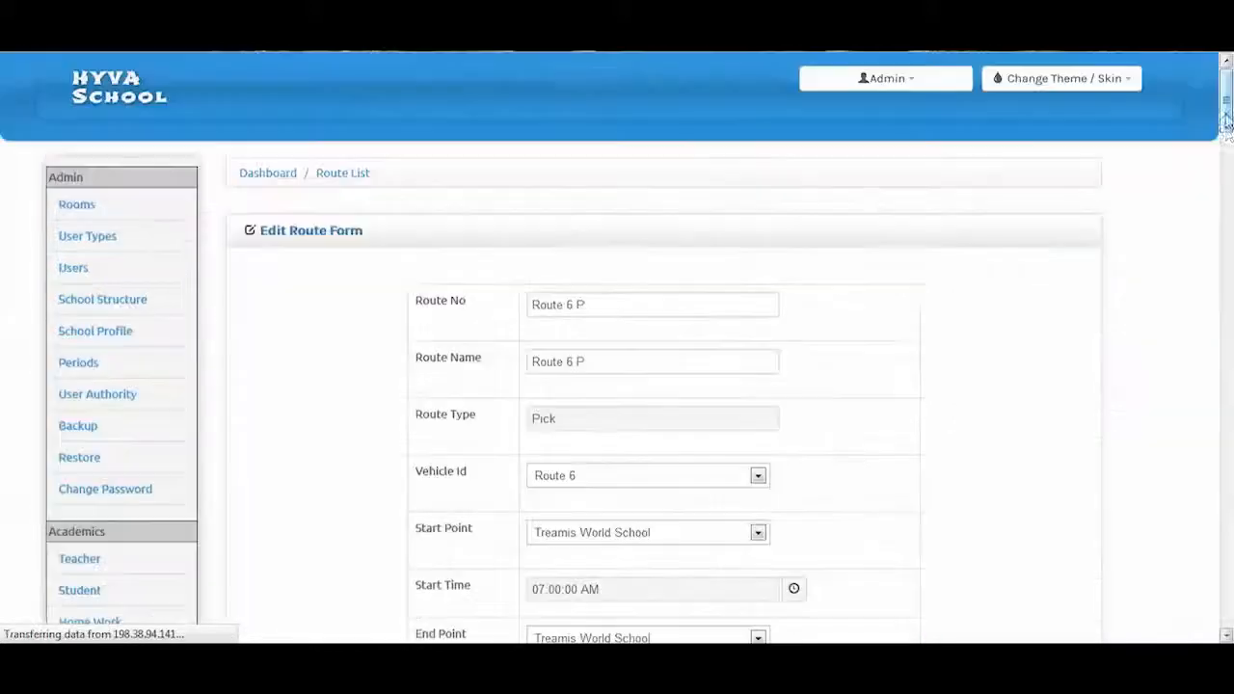
drag(1224, 119, 1224, 145)
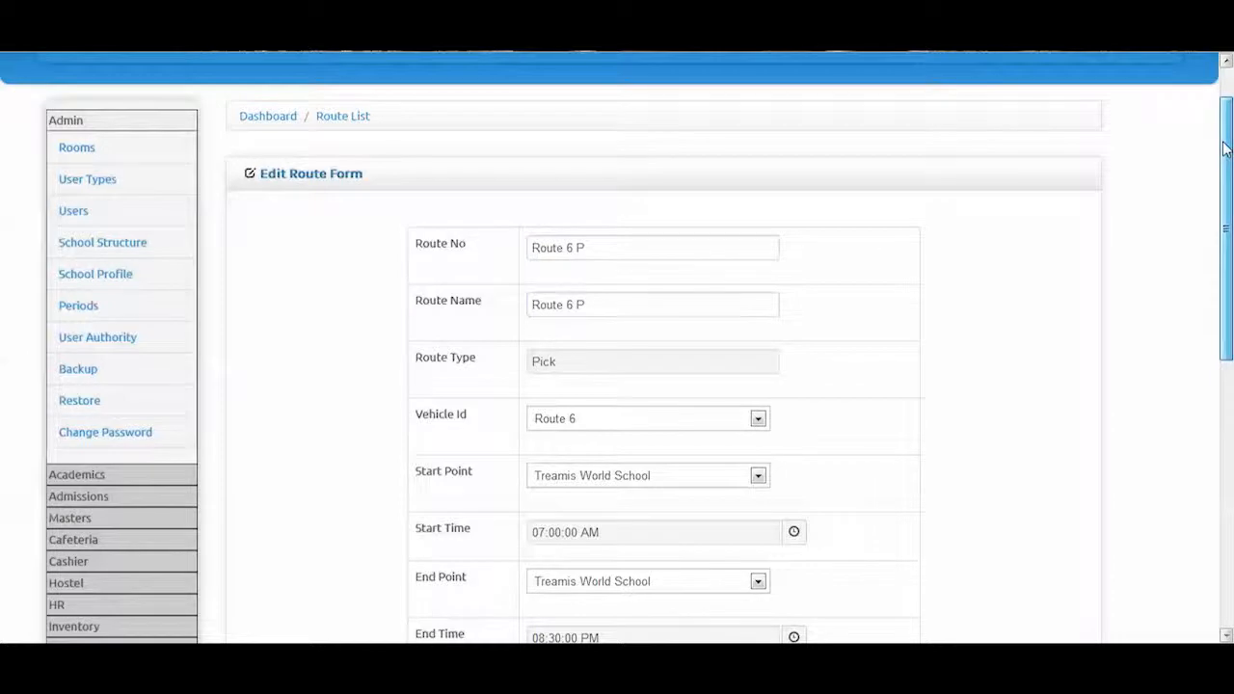
drag(1225, 147, 1223, 291)
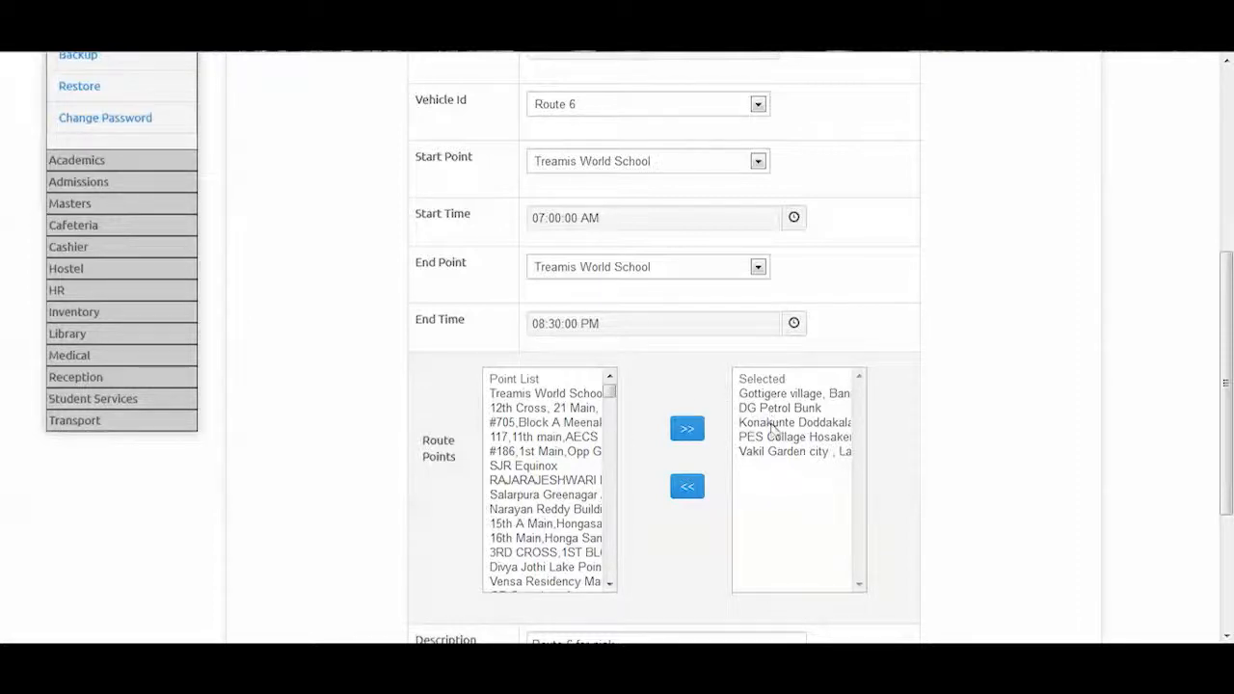
drag(1229, 265, 1224, 87)
scroll(52, 623, down, 3)
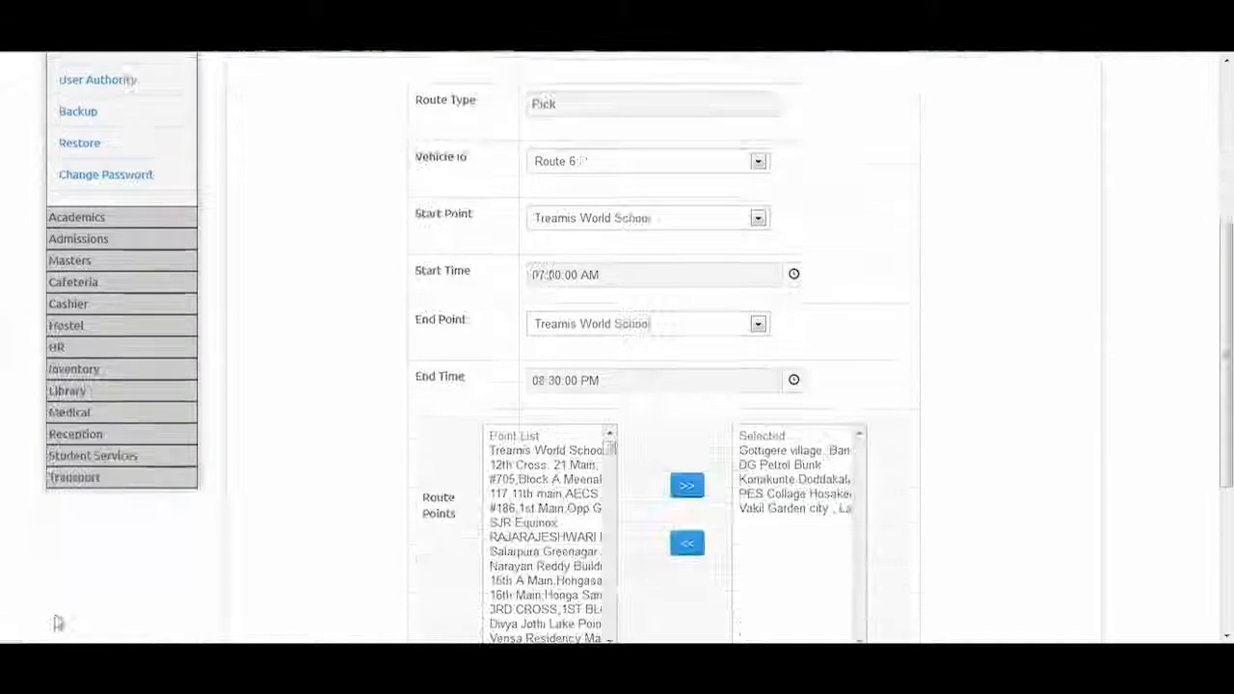
click(85, 477)
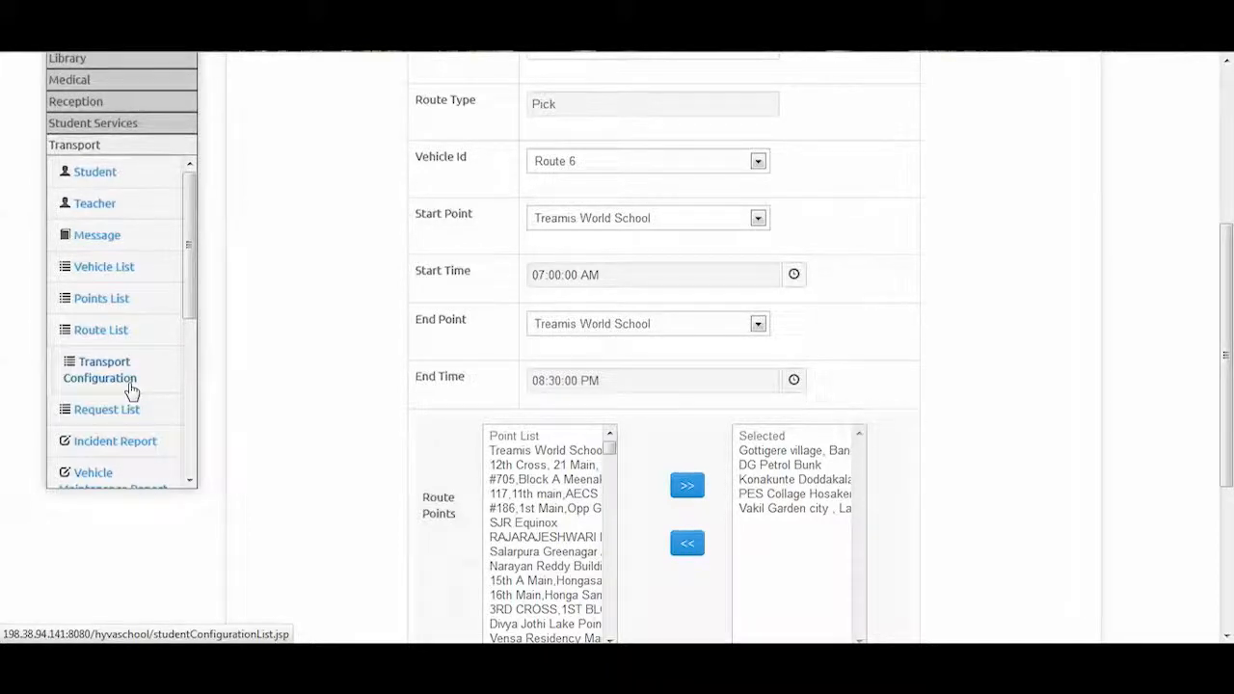
click(132, 389)
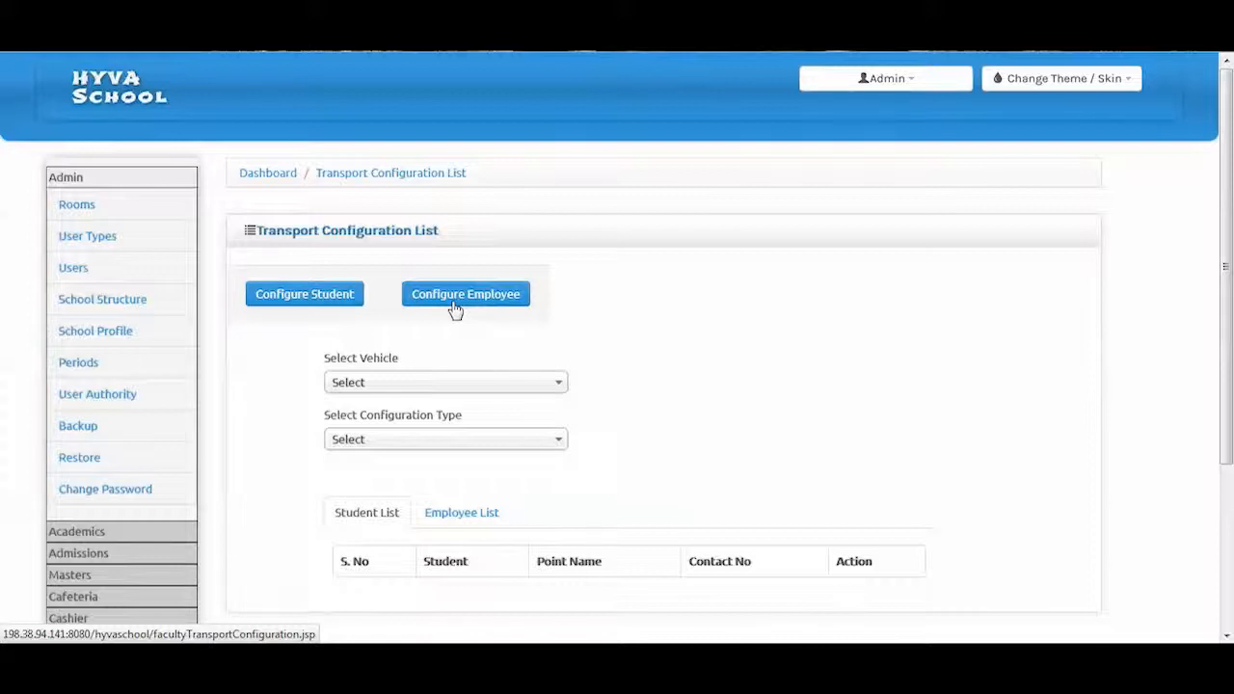
Start a student transport configuration with vehicle Route 6 and configuration type Pick
click(338, 304)
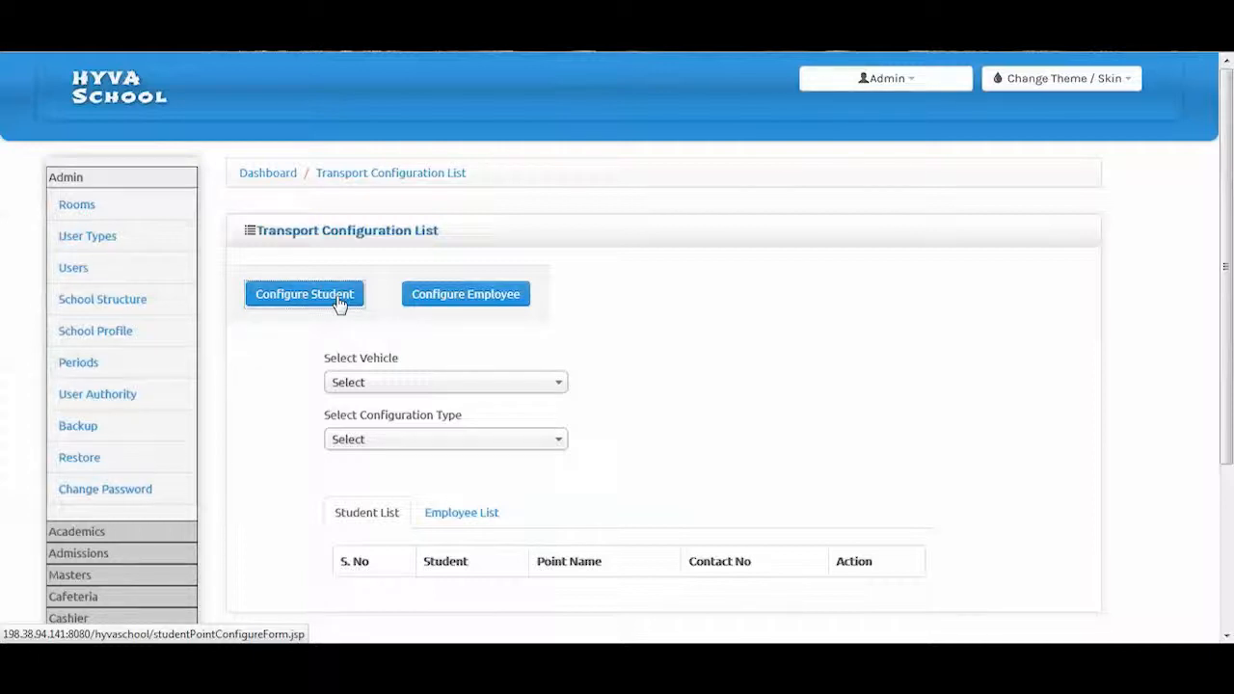
click(386, 385)
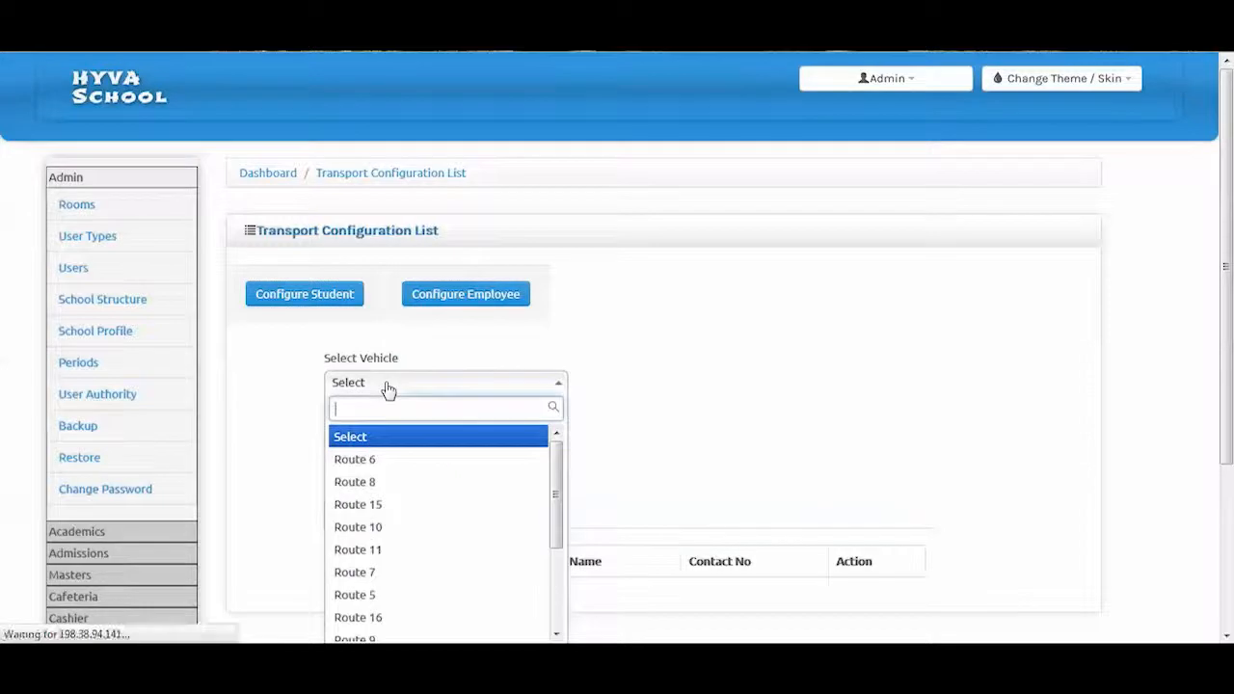
click(383, 471)
scroll(389, 469, down, 1)
click(424, 338)
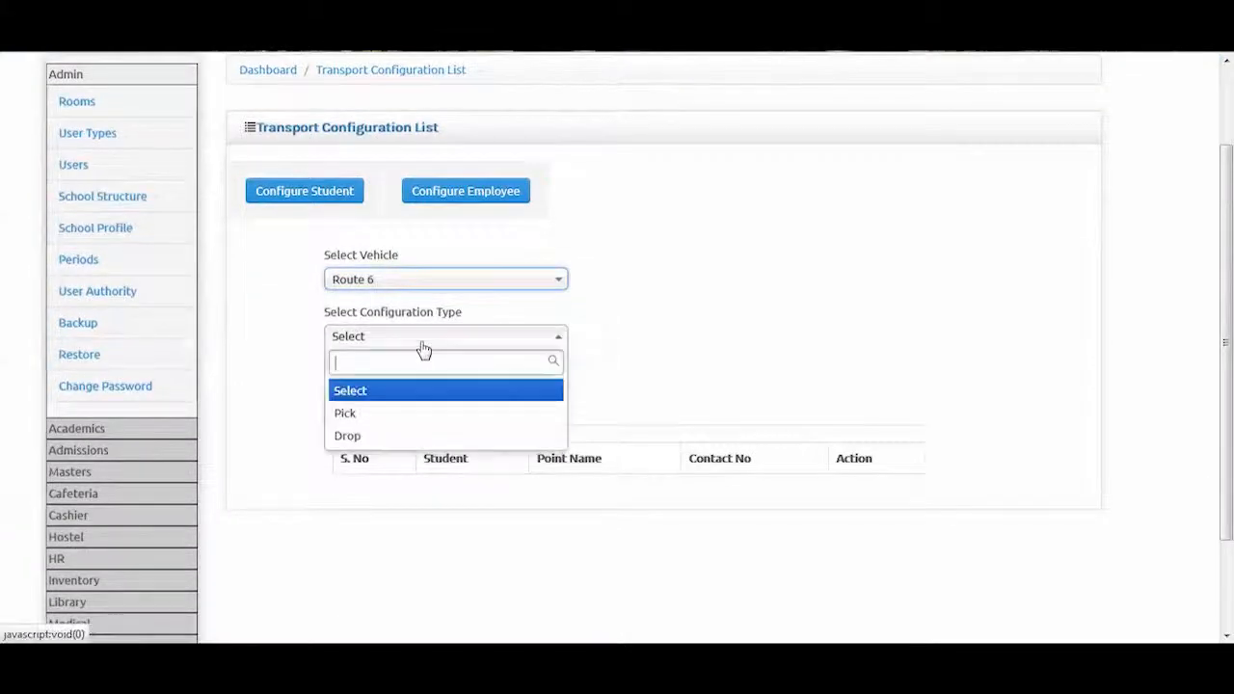
click(385, 425)
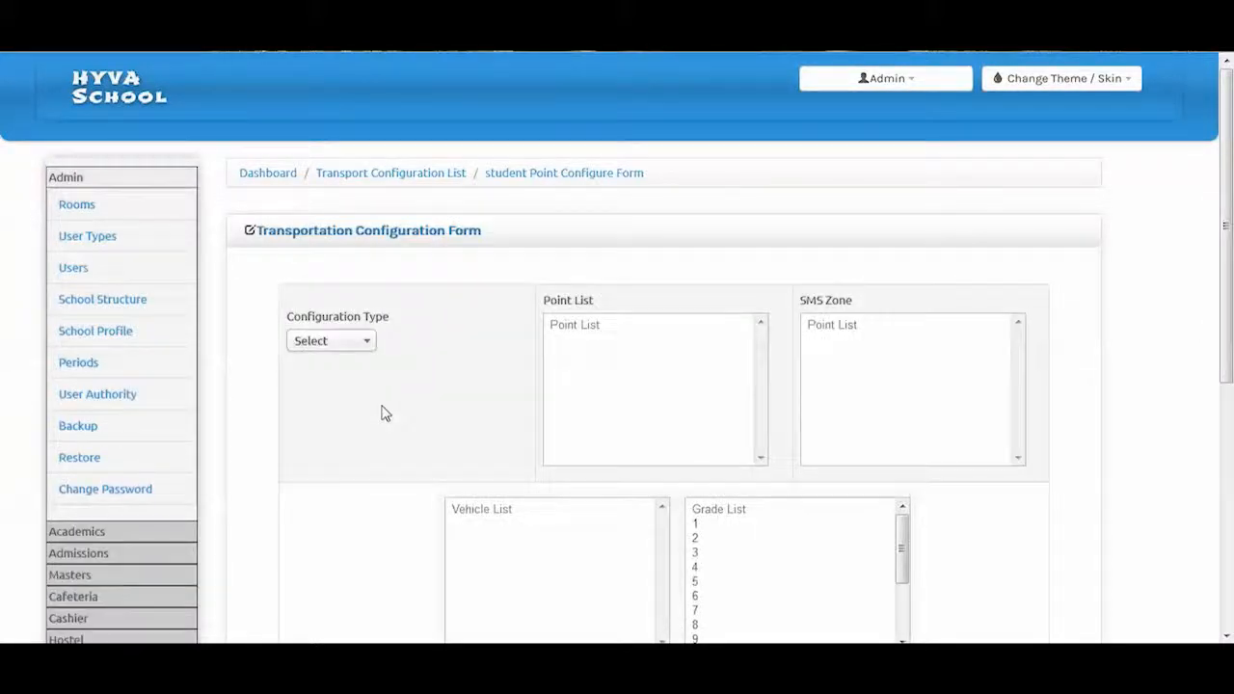
Set the configuration type to For Pick and select the 12th Cross and #705 Meenakshi Classic points
scroll(398, 383, down, 1)
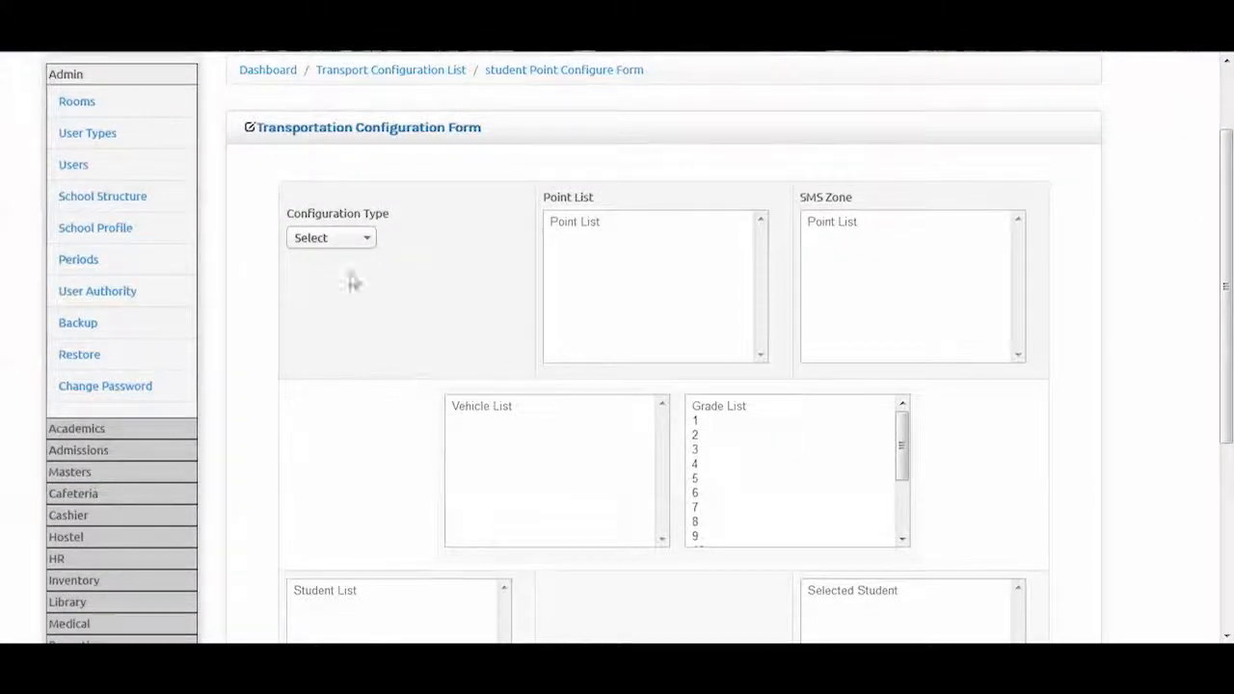
click(347, 243)
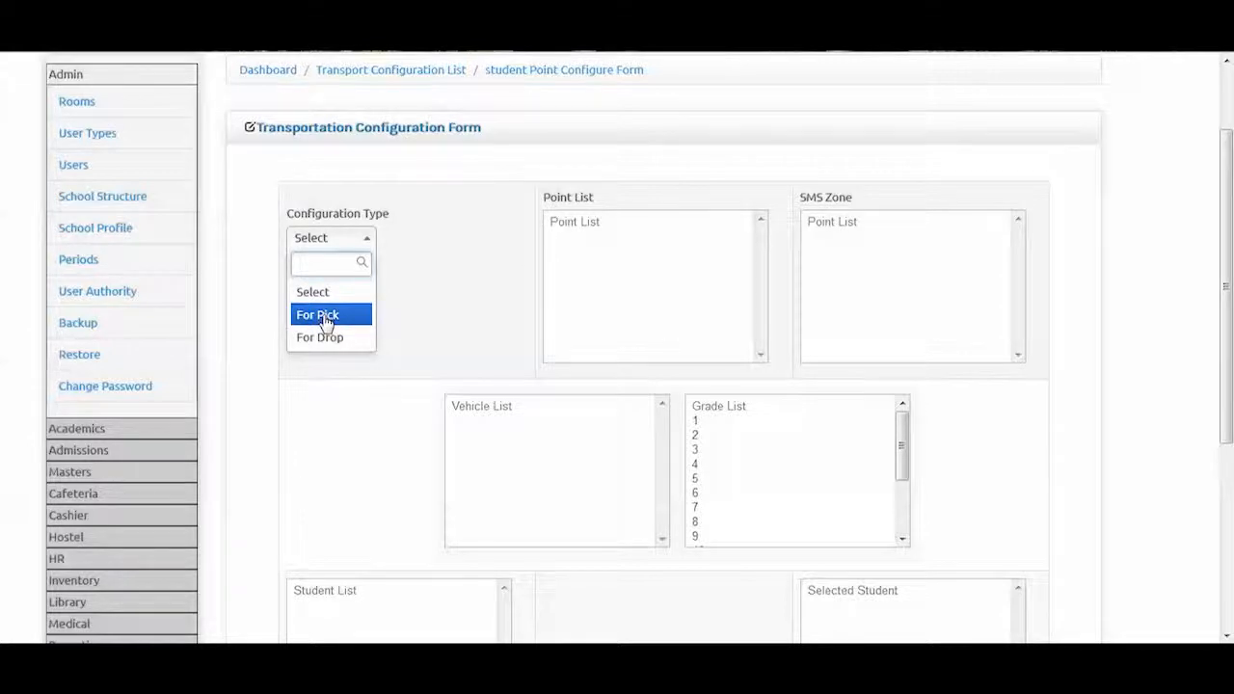
click(326, 318)
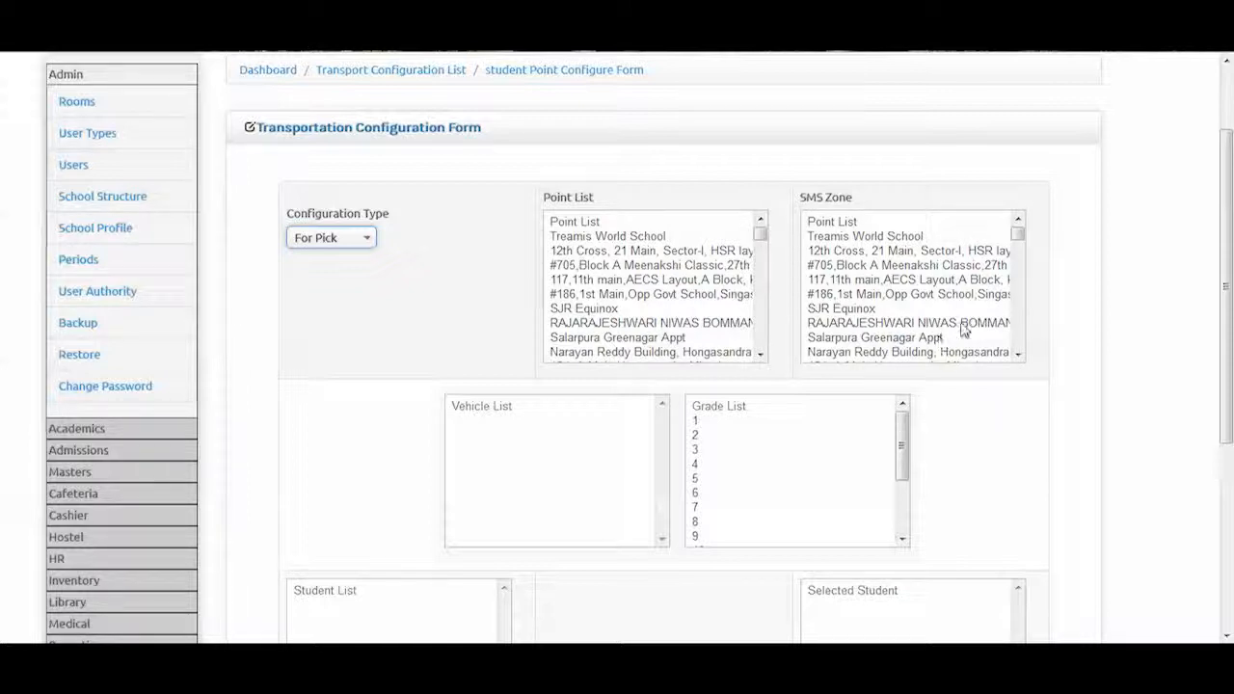
click(593, 252)
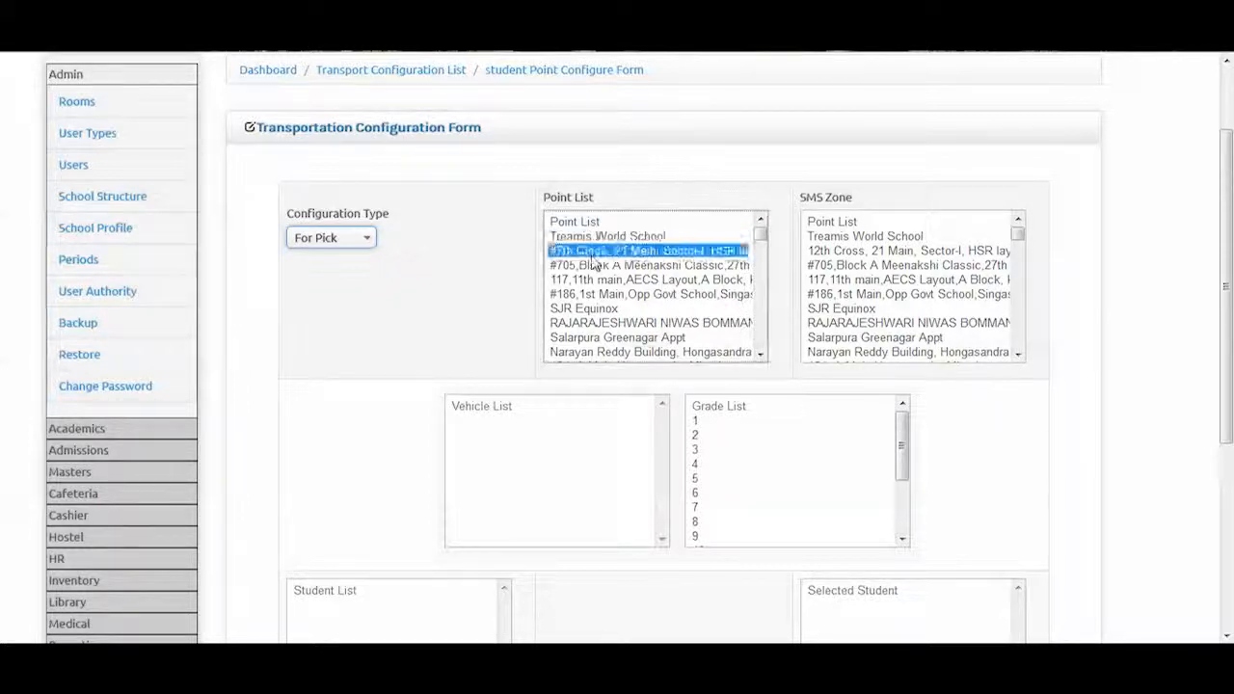
click(590, 266)
drag(1229, 206, 1230, 281)
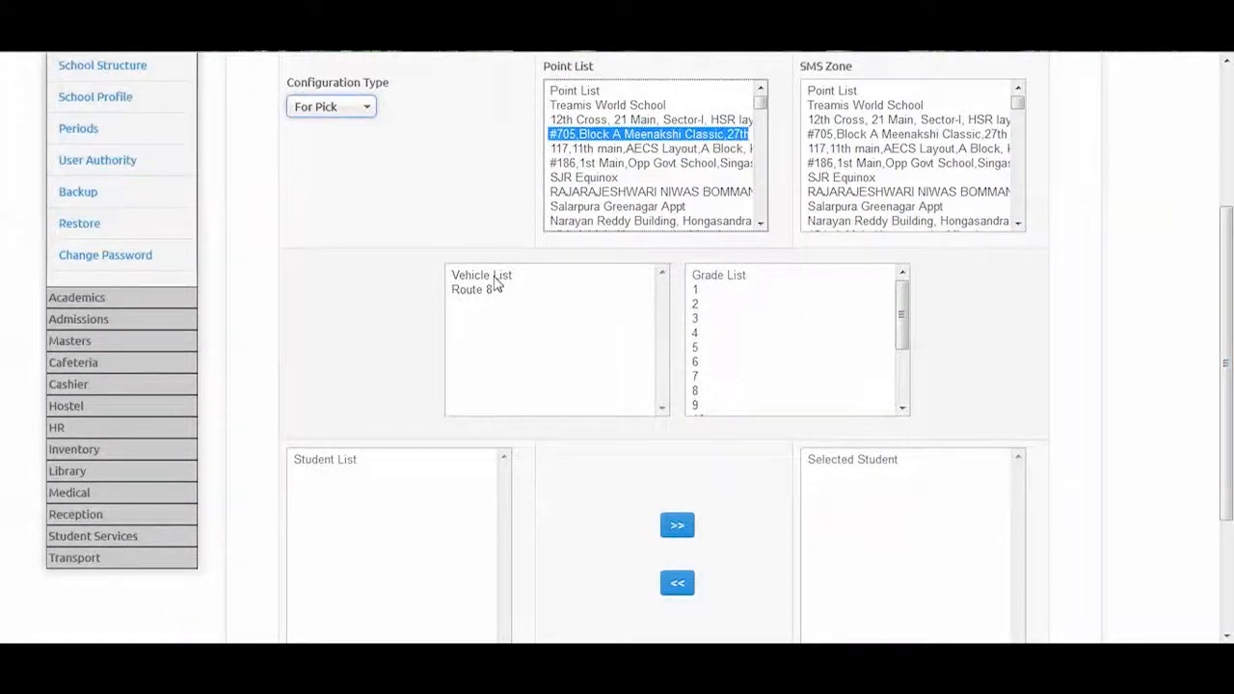
scroll(881, 237, down, 2)
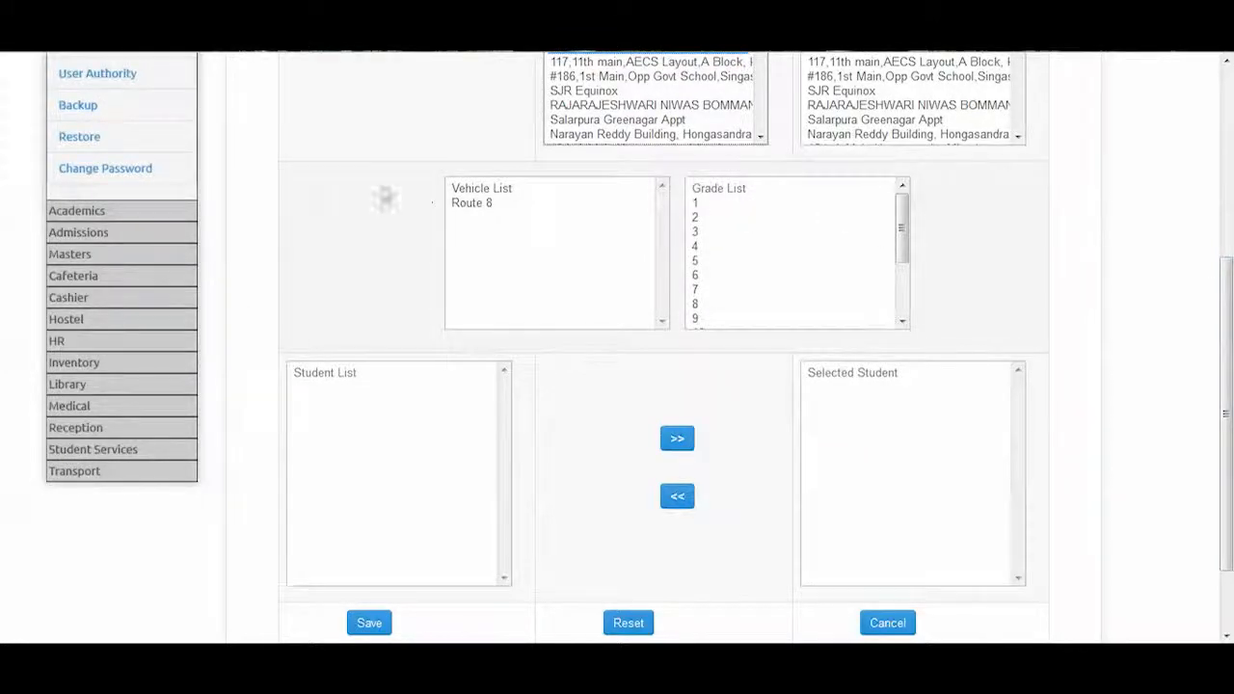
Choose vehicle Route 8 and grade 2, select the first eight students, then return to the configuration list
click(462, 204)
click(697, 219)
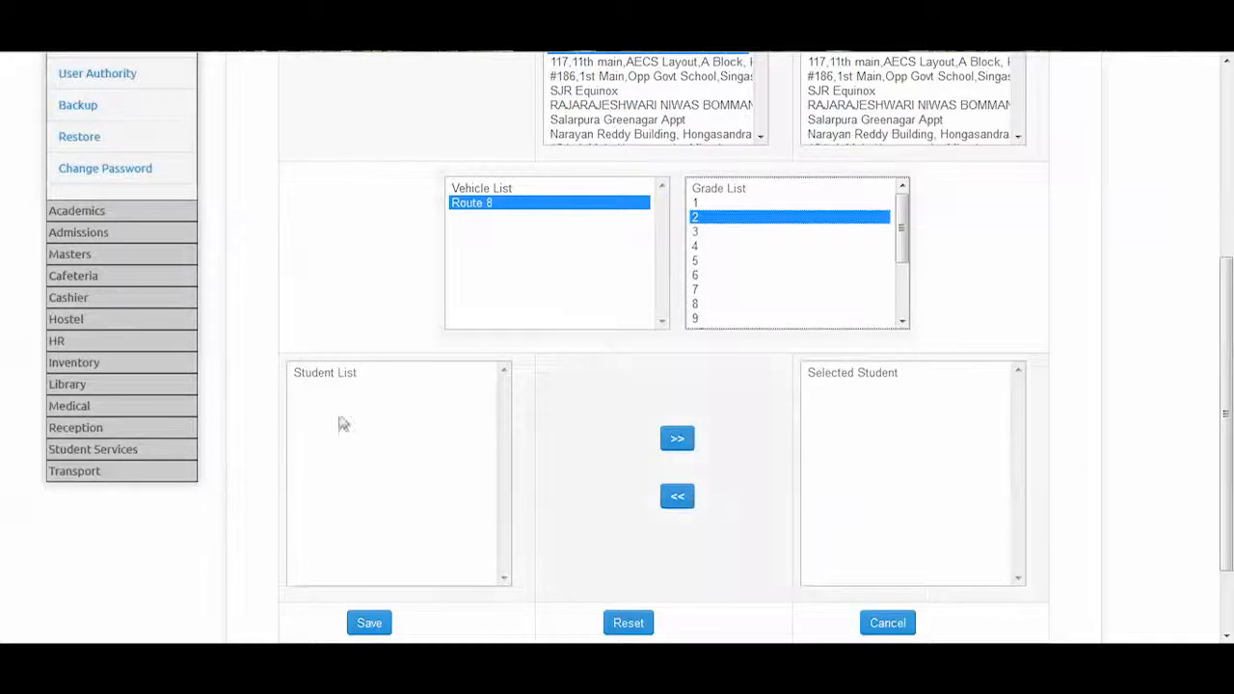
drag(374, 388, 376, 489)
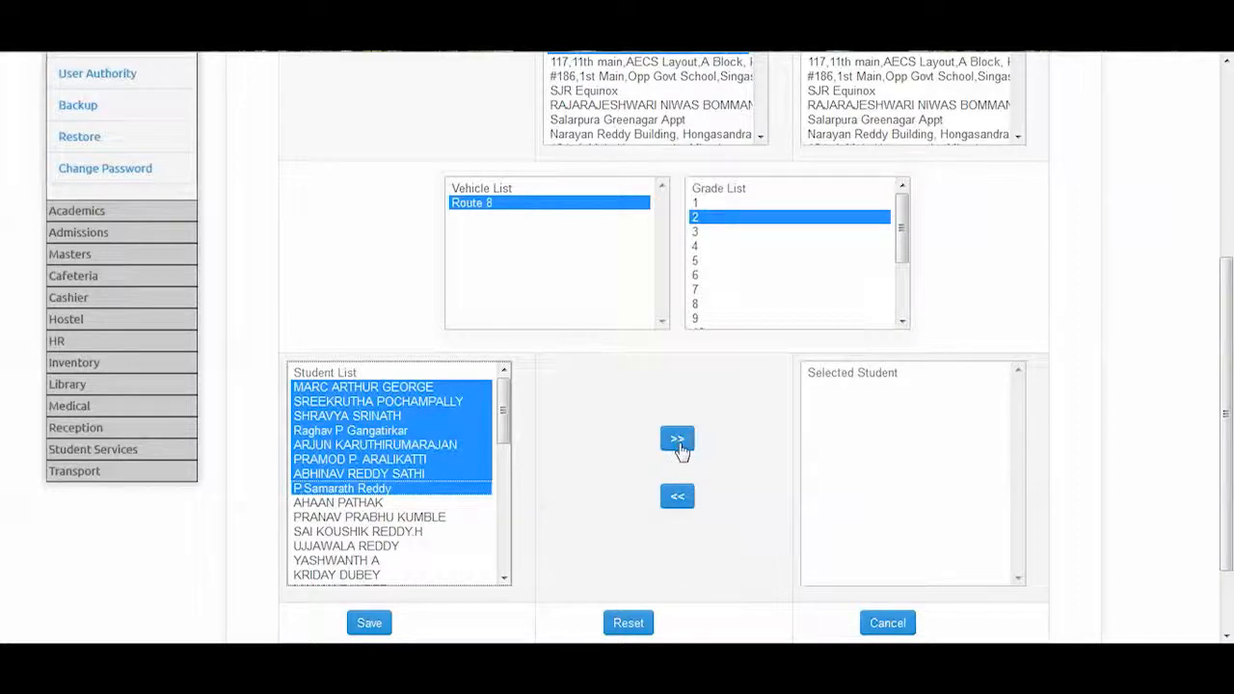
scroll(1230, 420, down, 2)
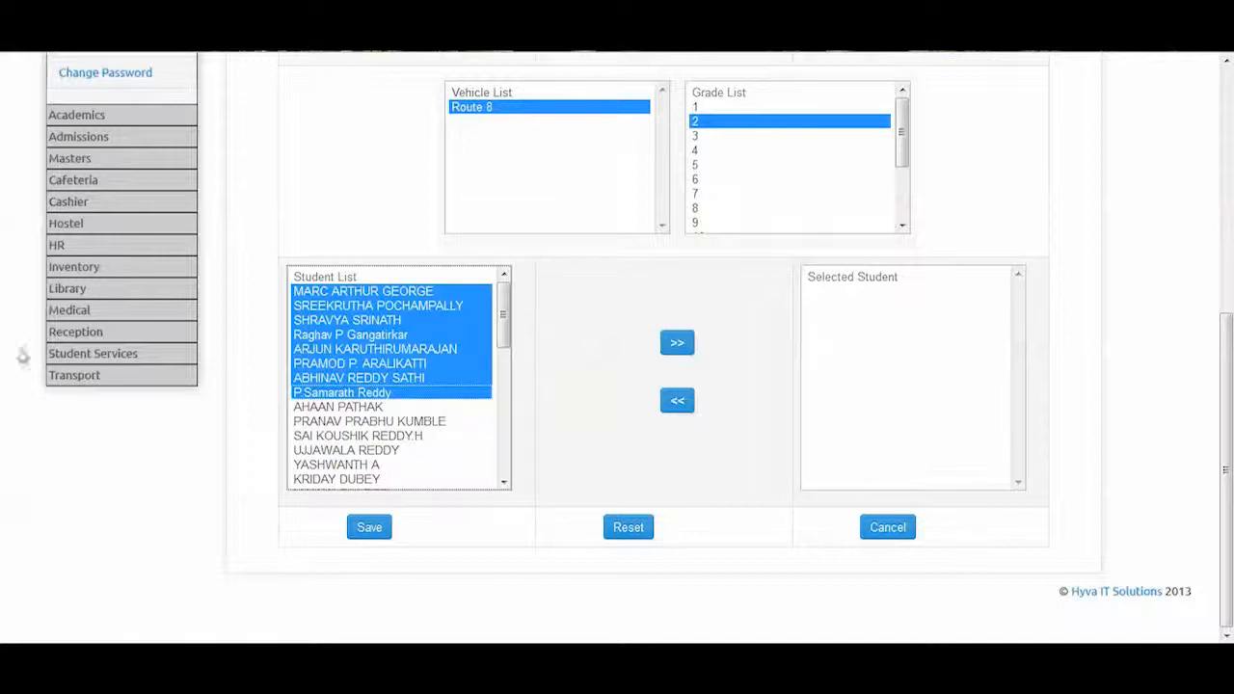
click(62, 381)
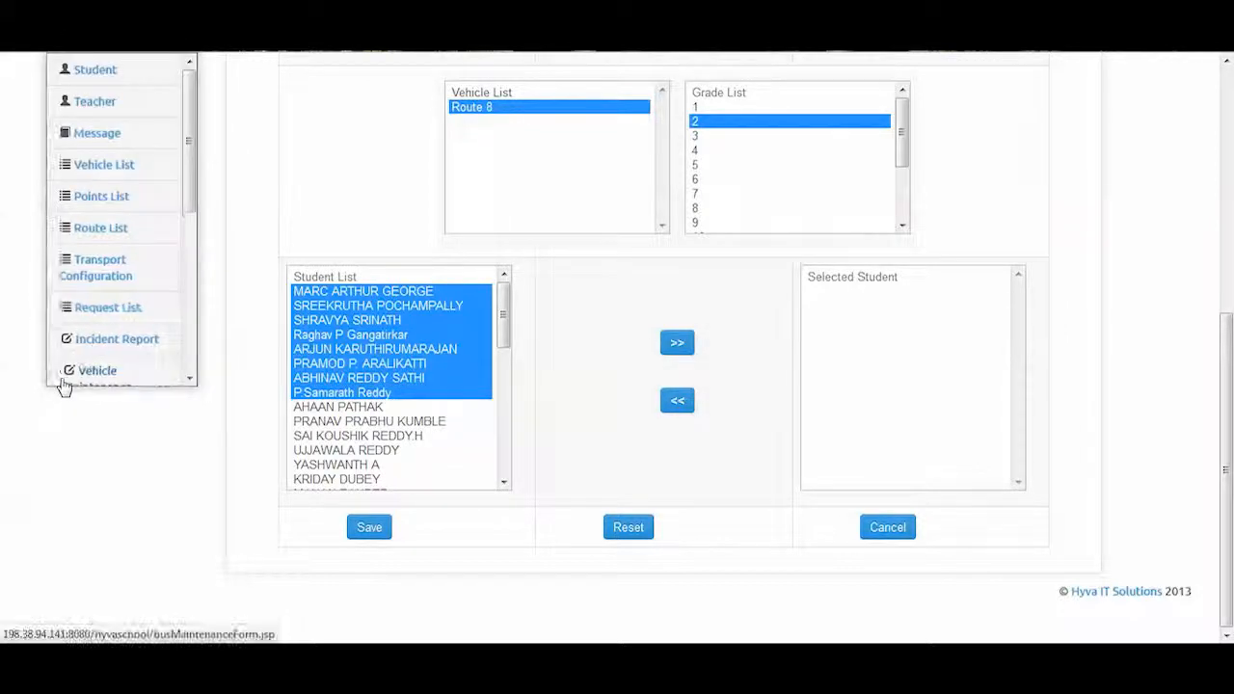
click(100, 308)
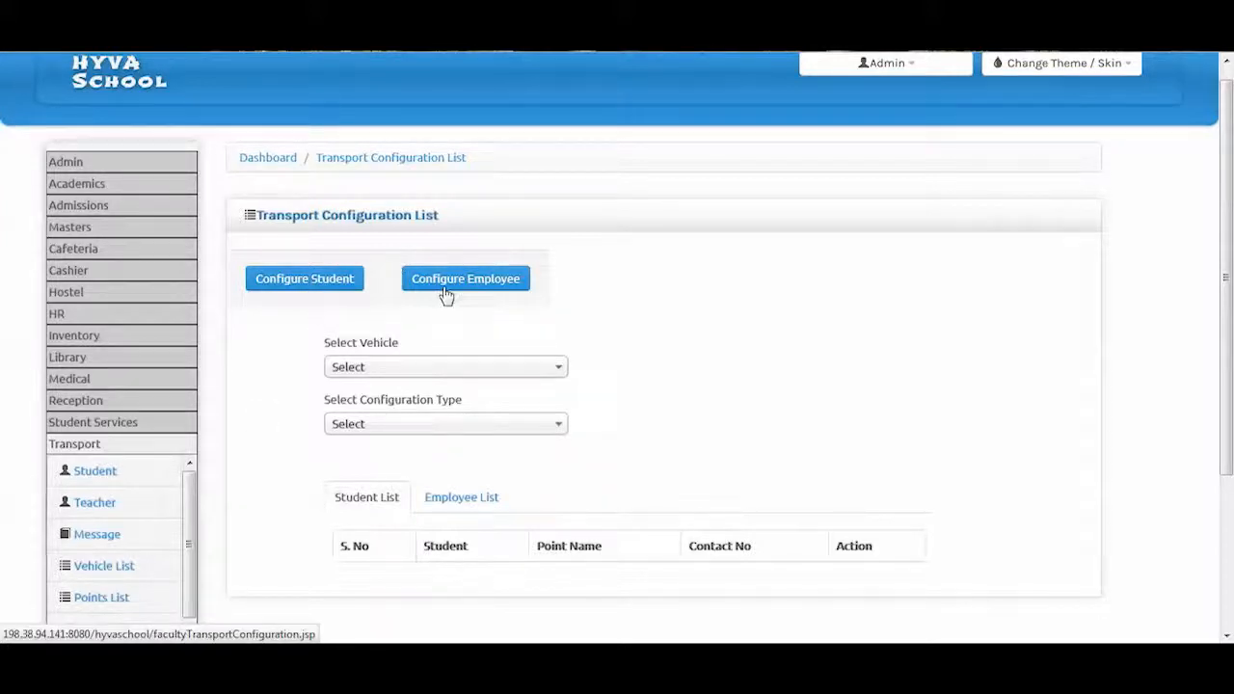
Start a new student transport configuration with configuration type For Pick
click(326, 288)
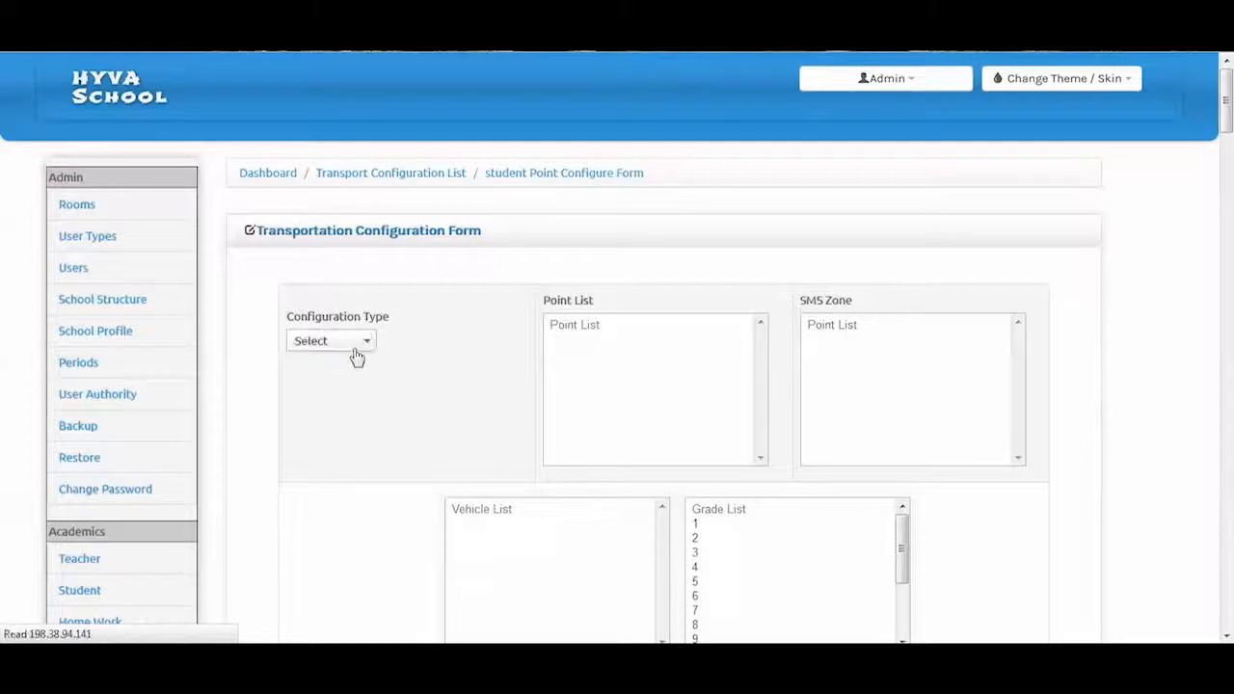
click(355, 352)
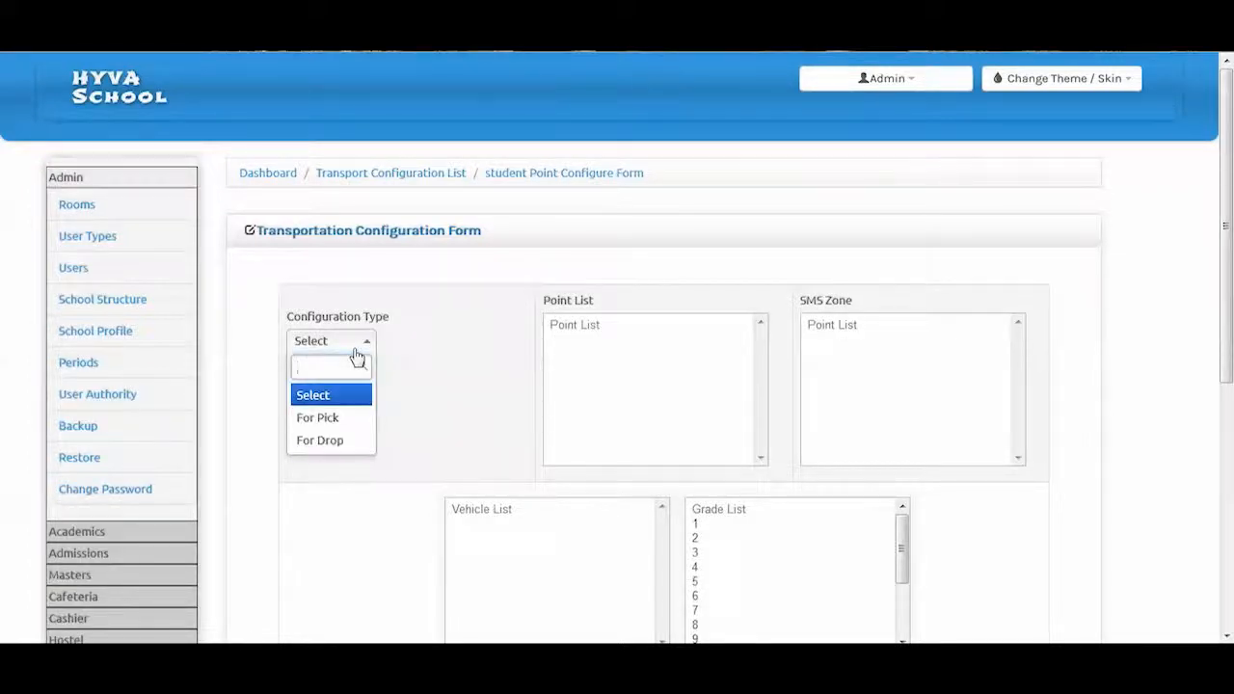
click(338, 424)
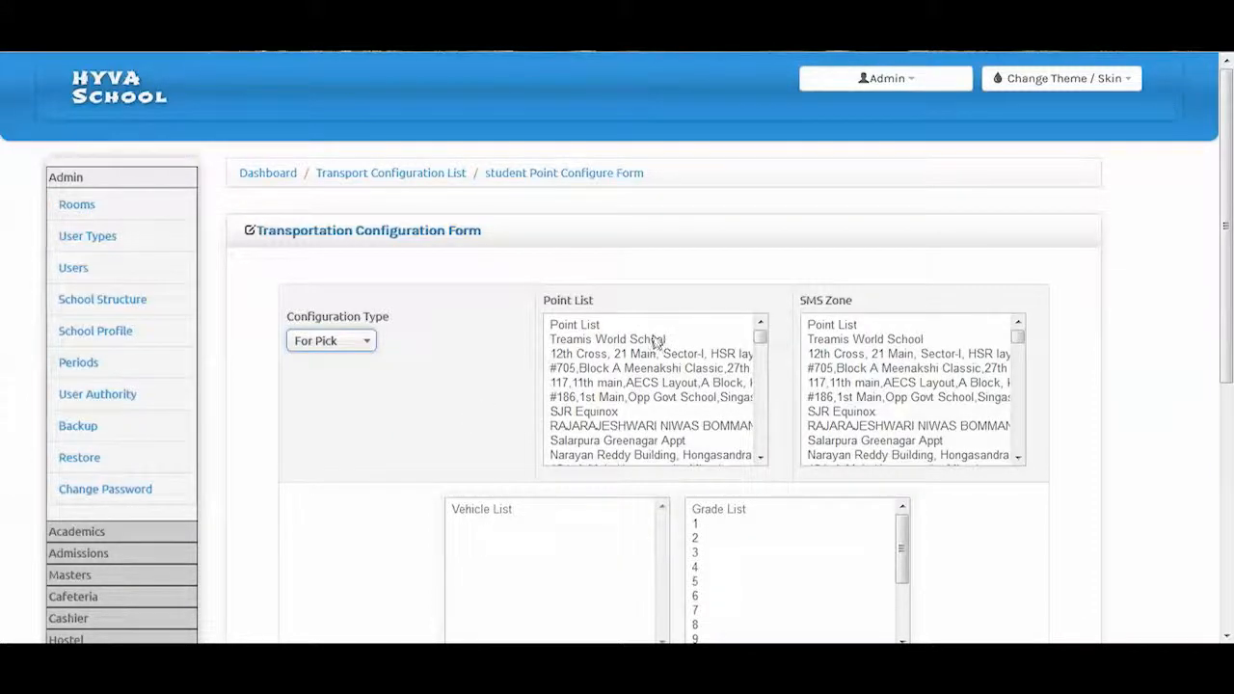
drag(1228, 287, 1229, 447)
drag(1229, 194, 1228, 294)
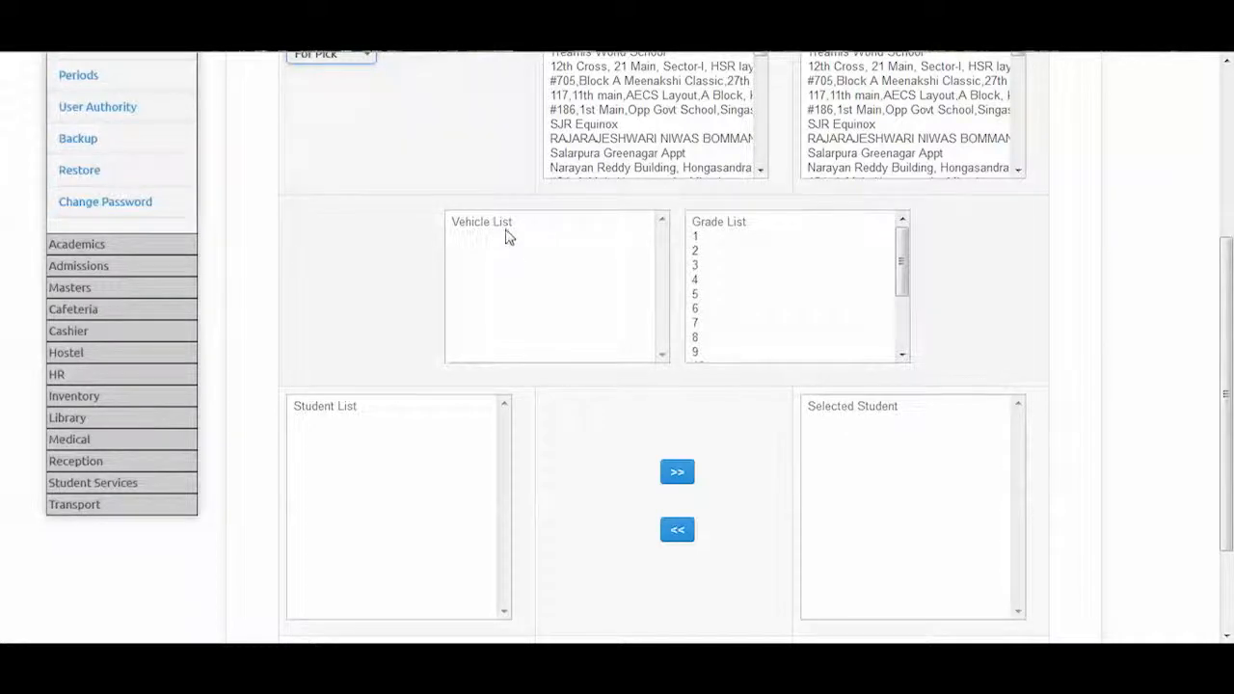
Pick point Salarpura Greenagar Appt, Route 16 and grade 2, add one student, then open the Request List
click(644, 154)
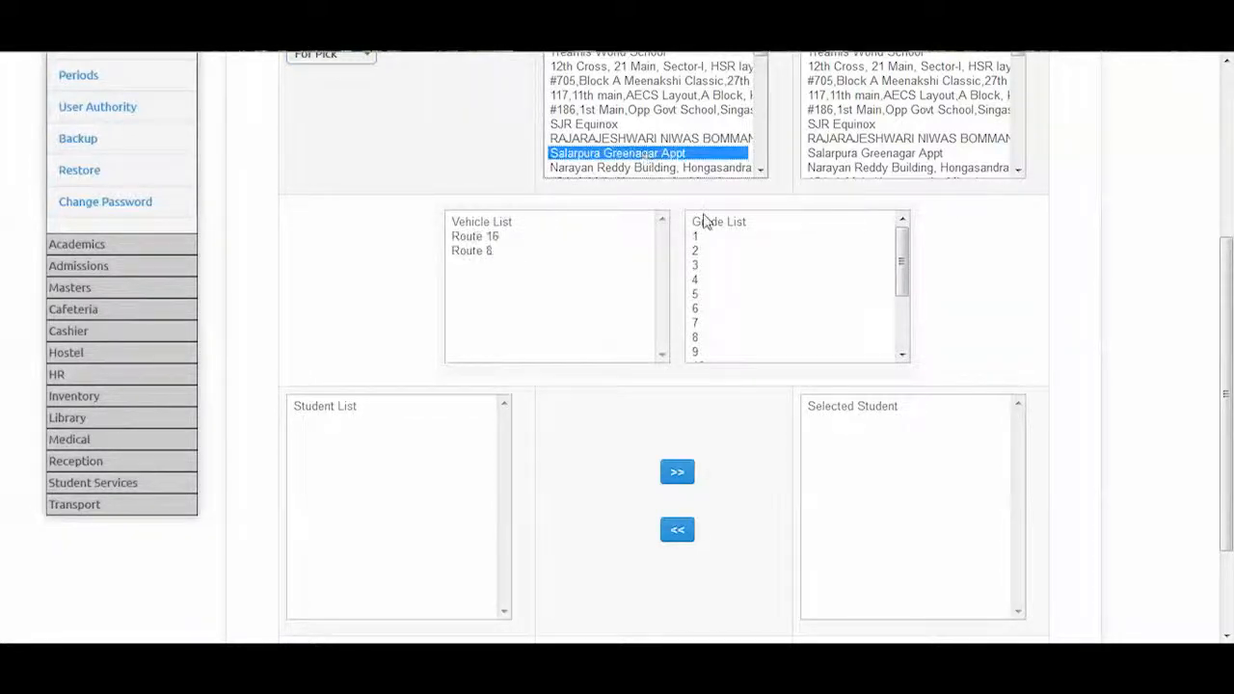
click(487, 239)
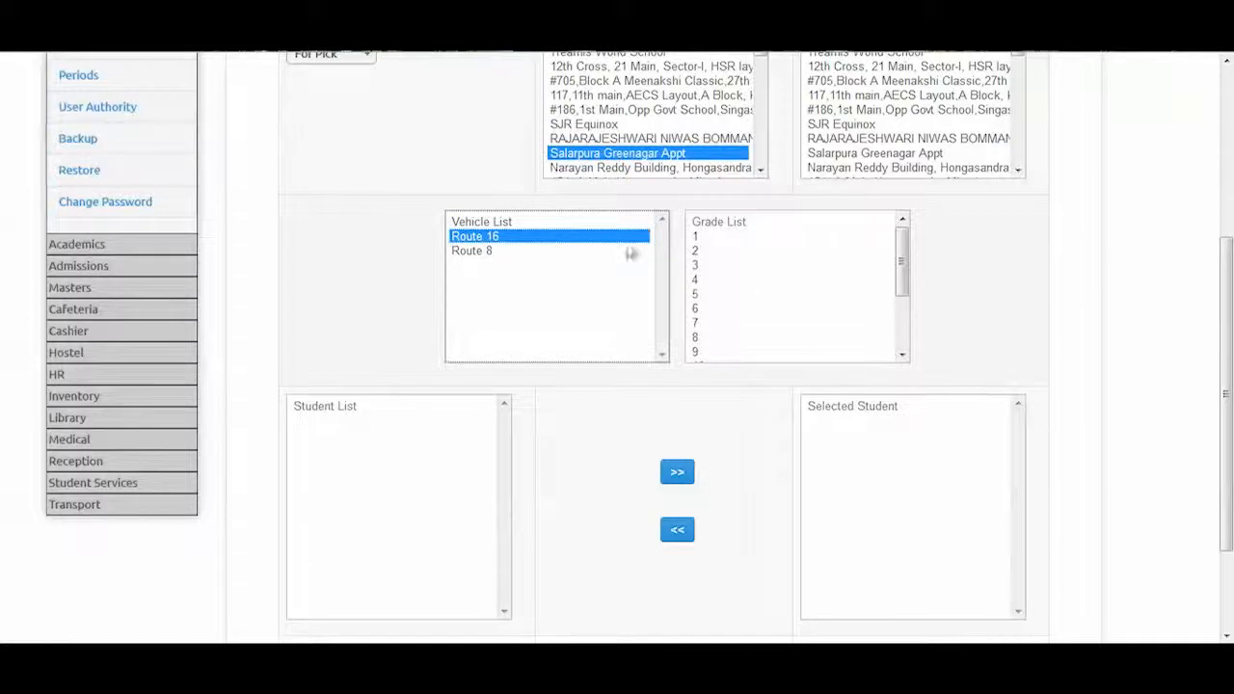
click(694, 252)
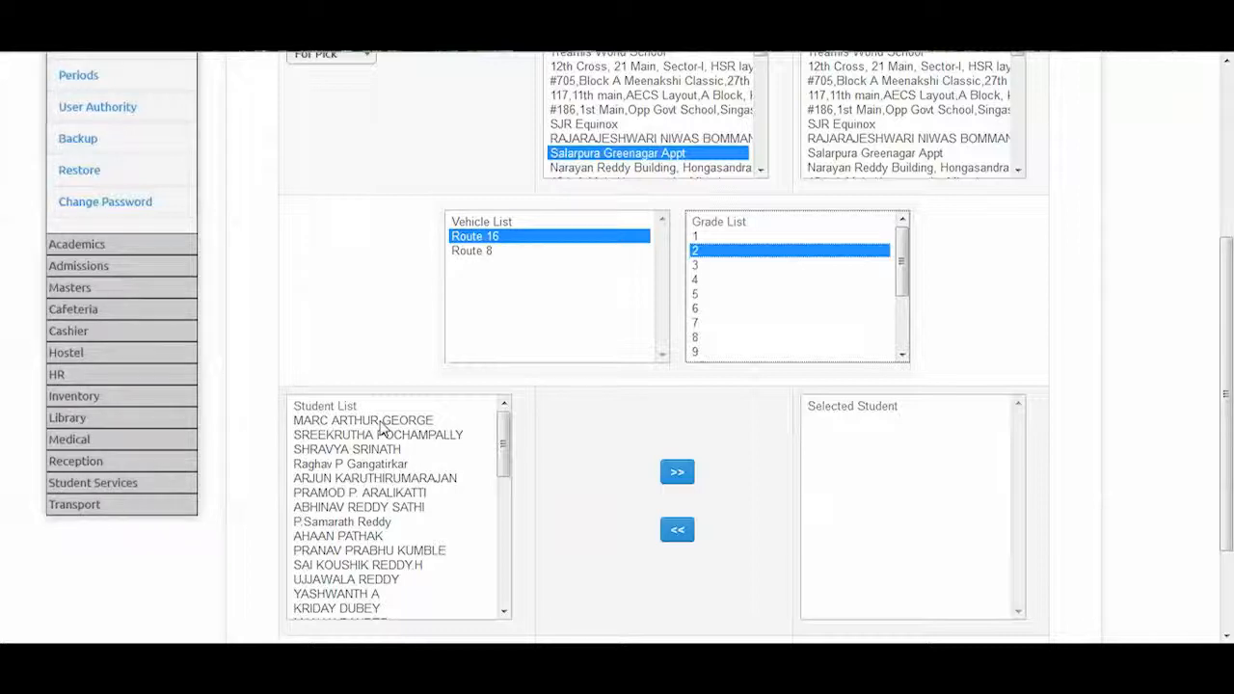
drag(381, 429, 387, 551)
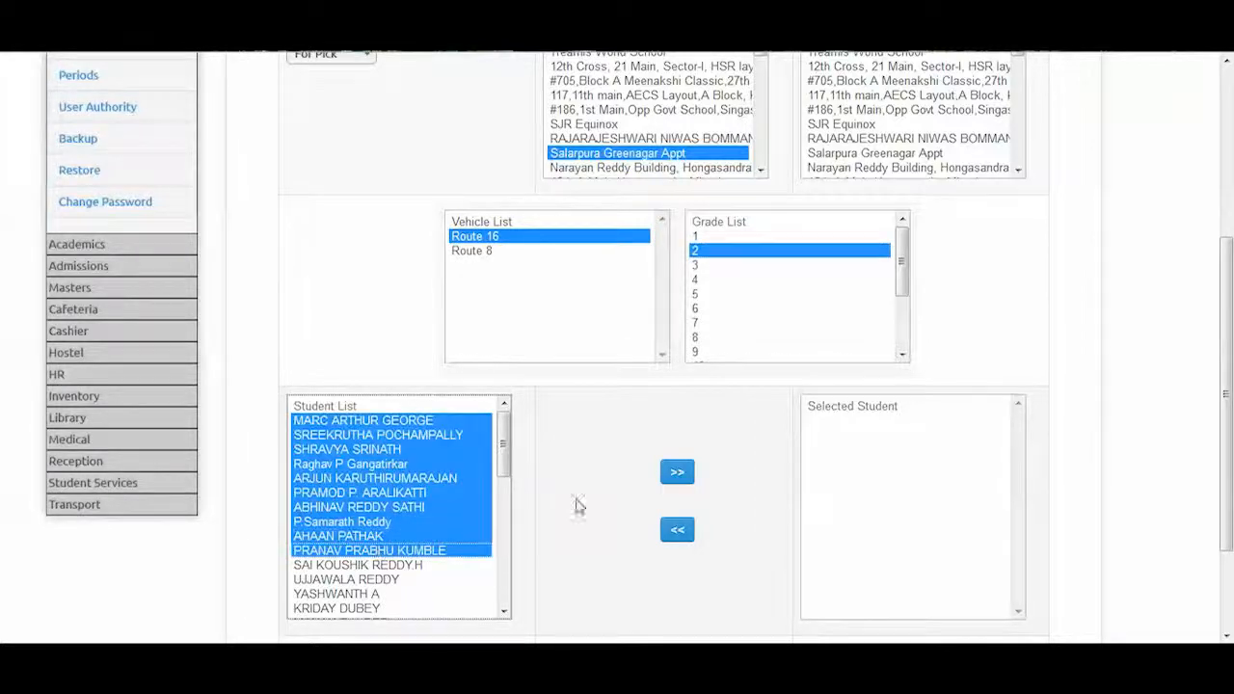
click(676, 476)
drag(1227, 328, 1230, 409)
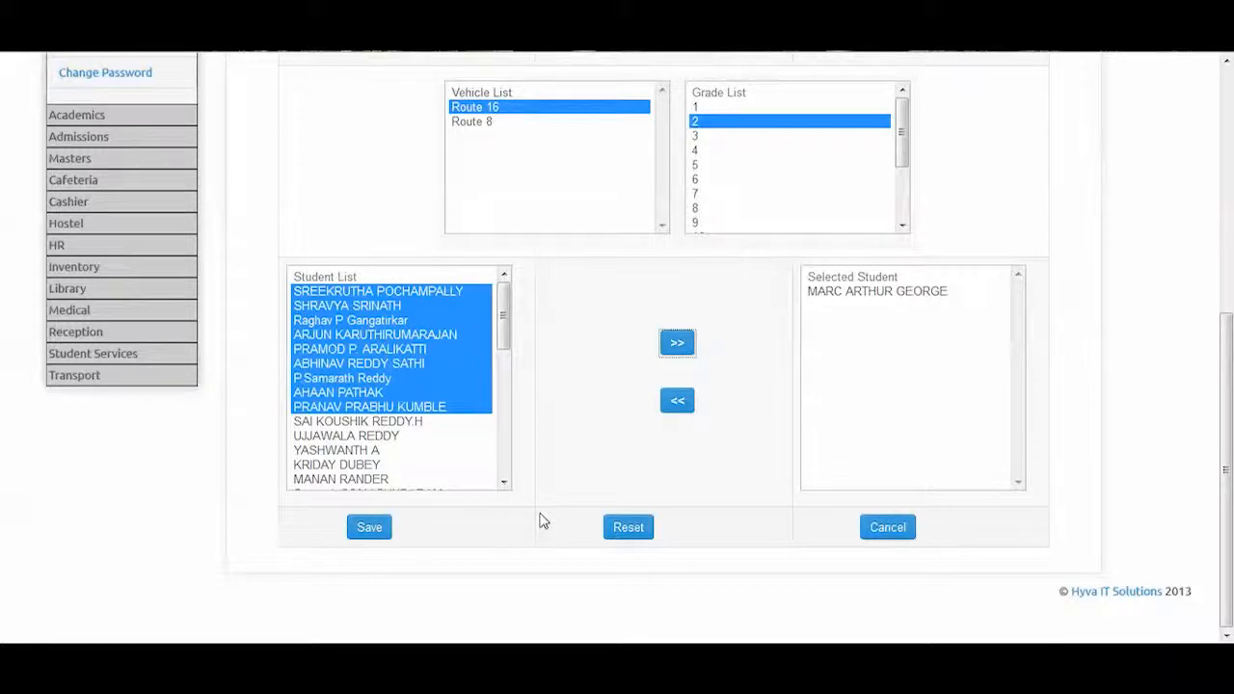
click(85, 375)
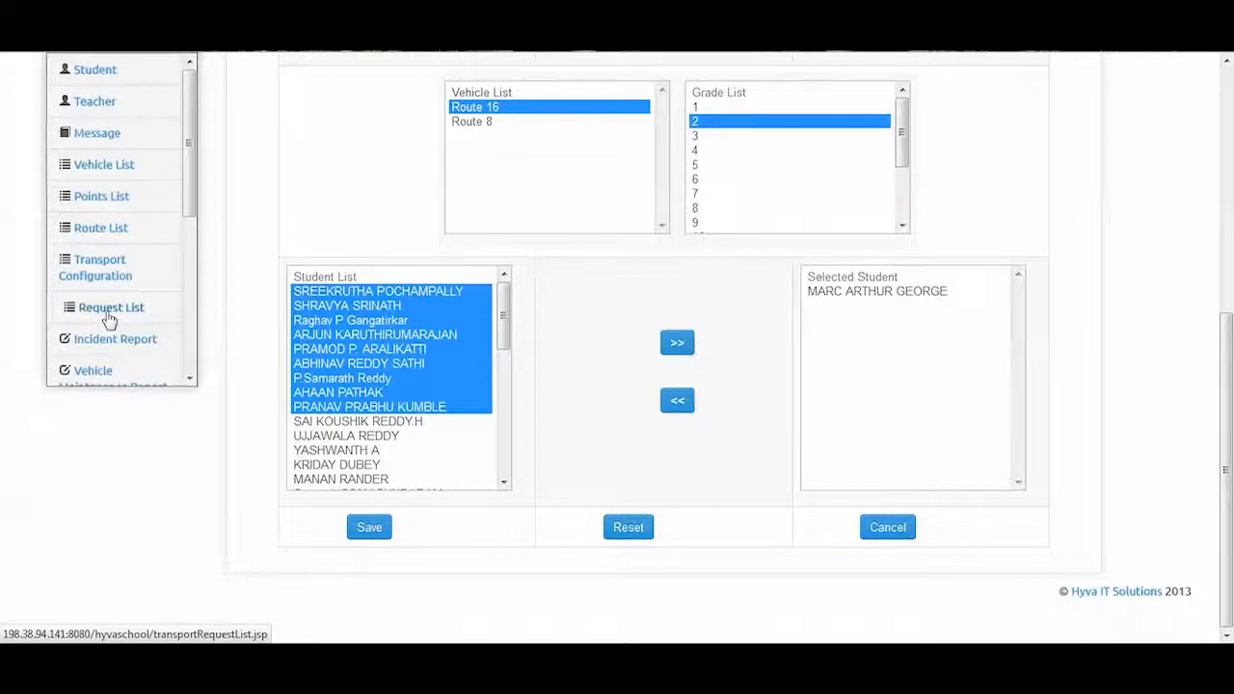
click(109, 320)
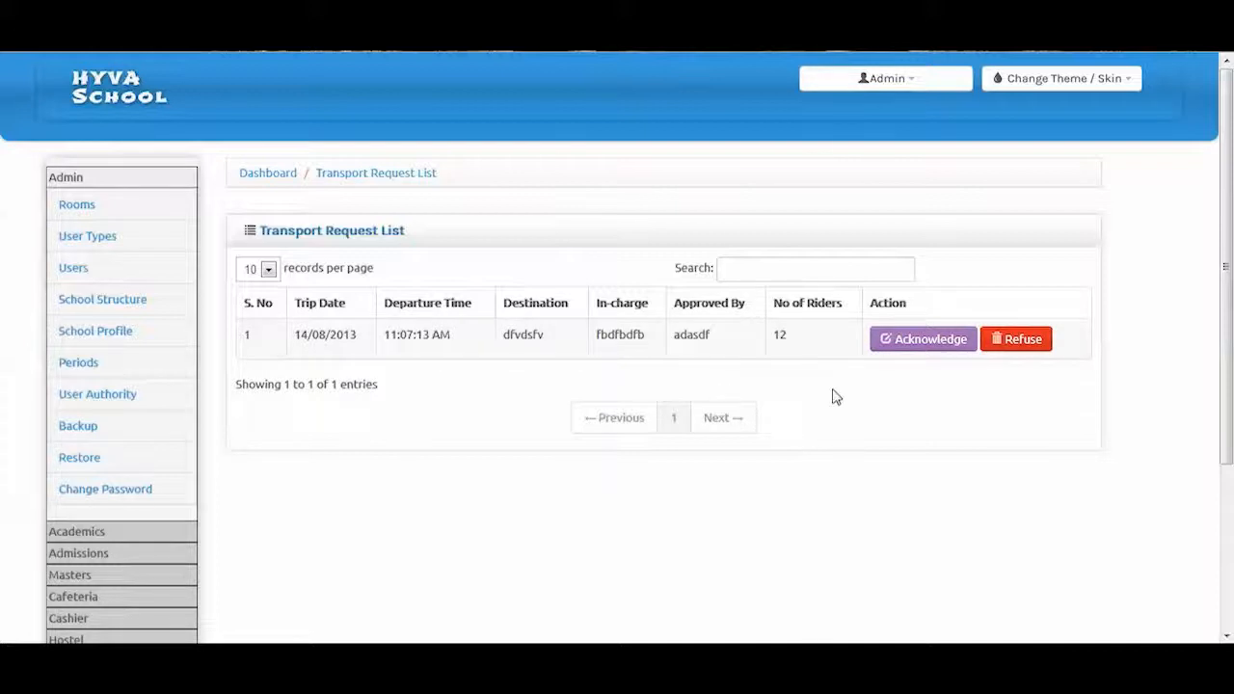
Scroll the single-trip Transport Request List, then go to the Incident Report list
scroll(918, 390, down, 1)
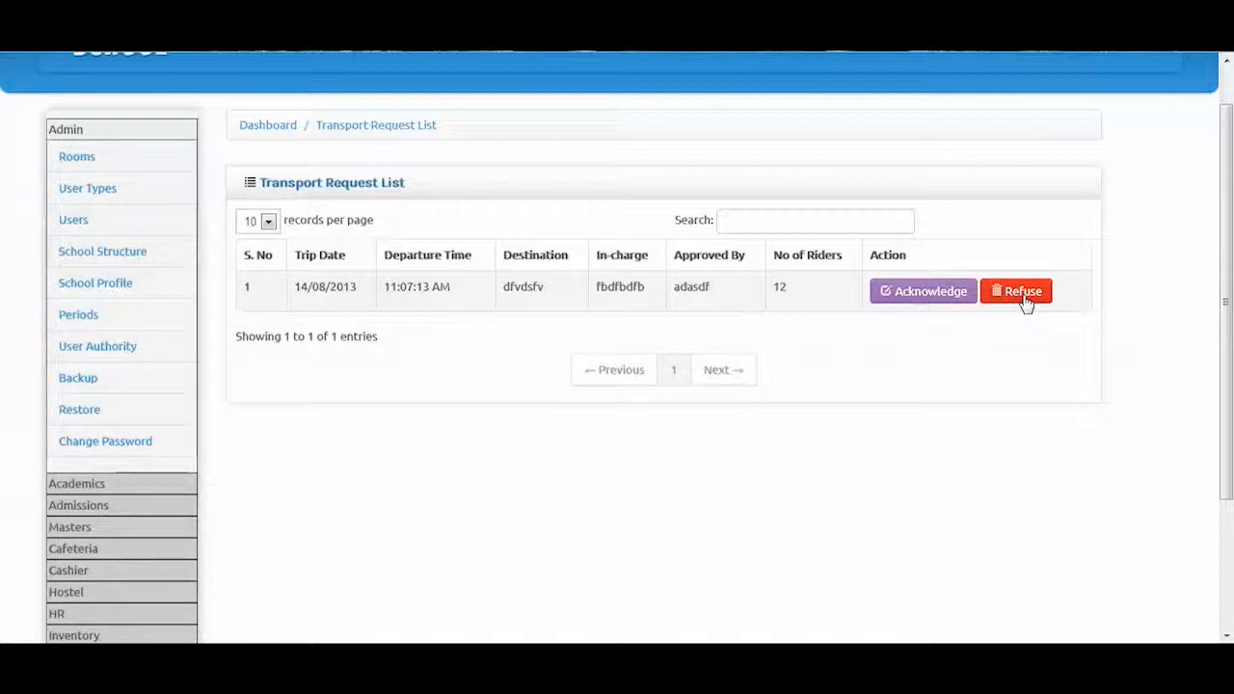
scroll(1137, 435, down, 2)
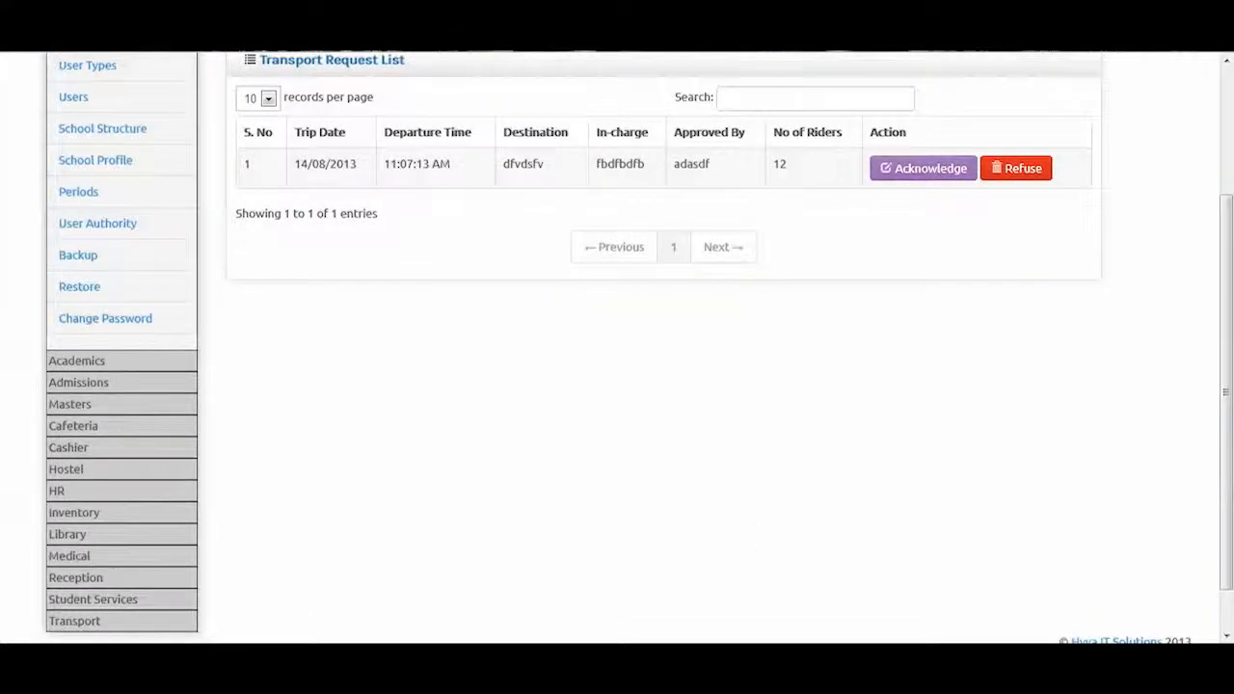
click(60, 621)
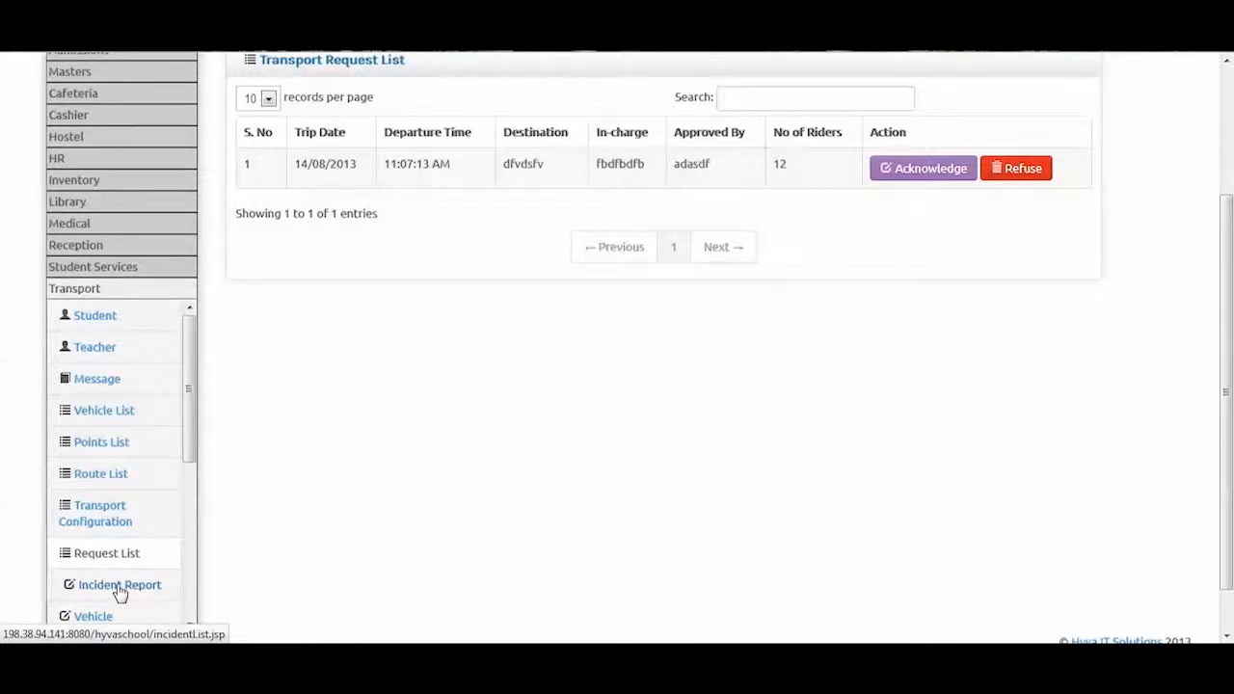
click(120, 588)
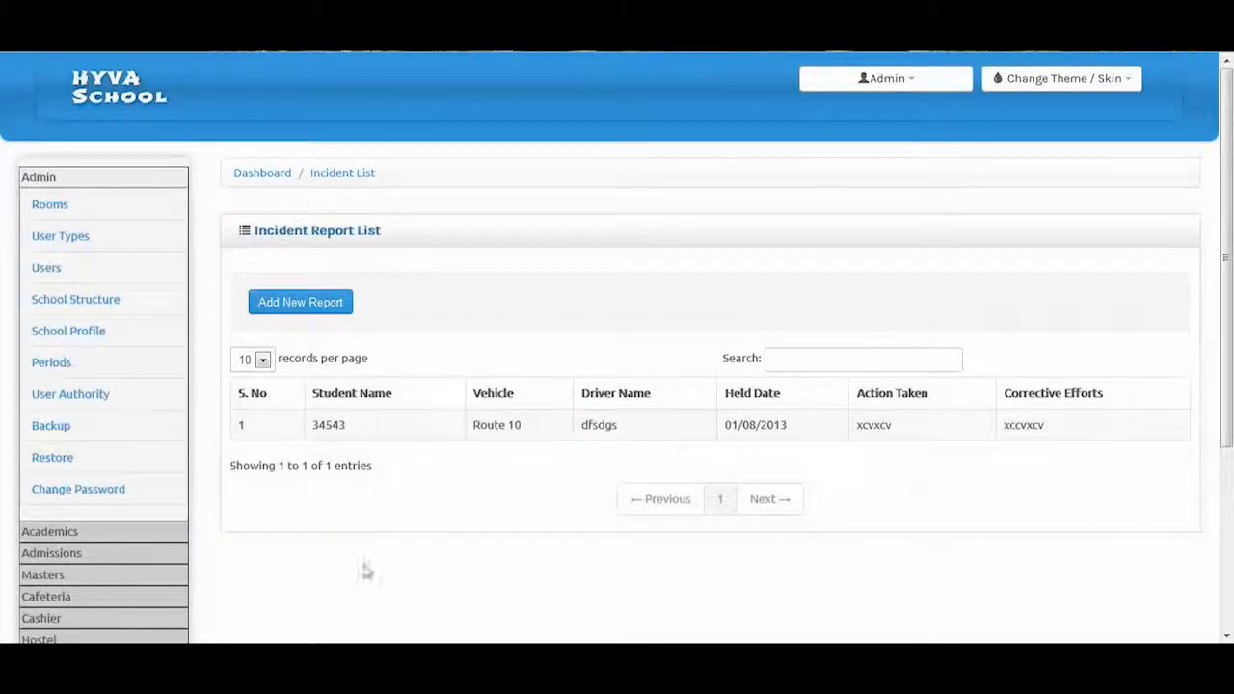
Add a new incident report, scroll through its blank form, then open the Vehicle Maintenance Report form
click(335, 316)
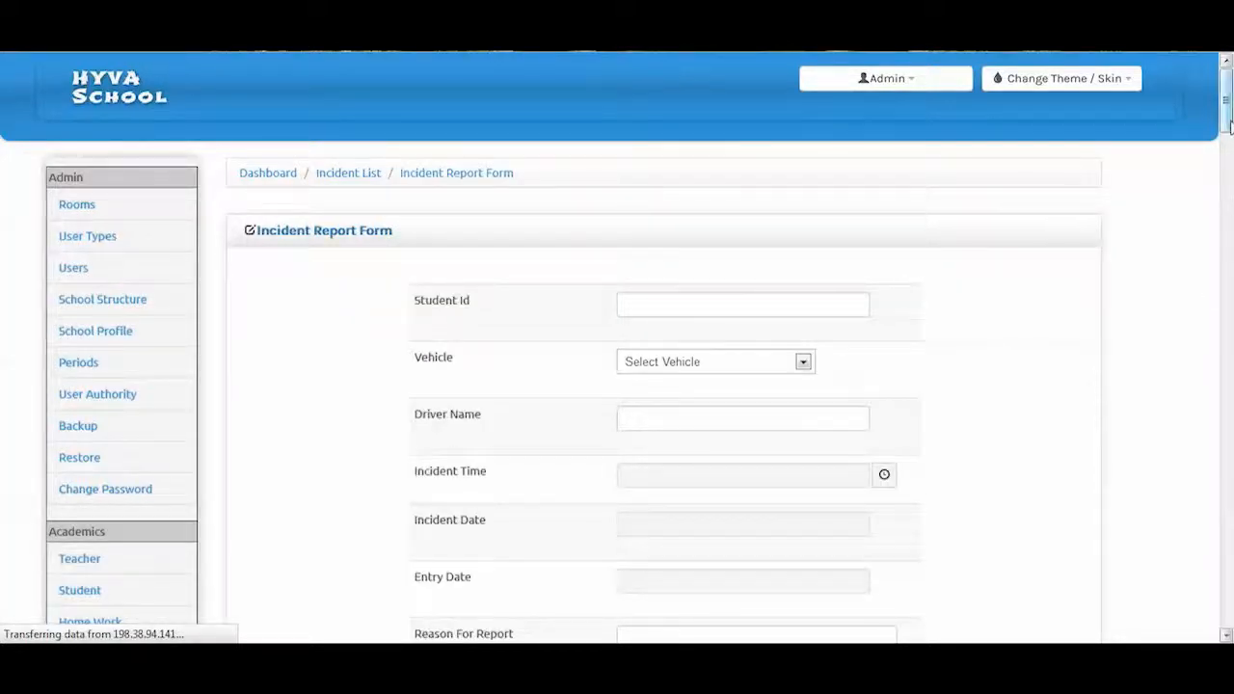
drag(1229, 126, 1222, 364)
scroll(1217, 269, up, 5)
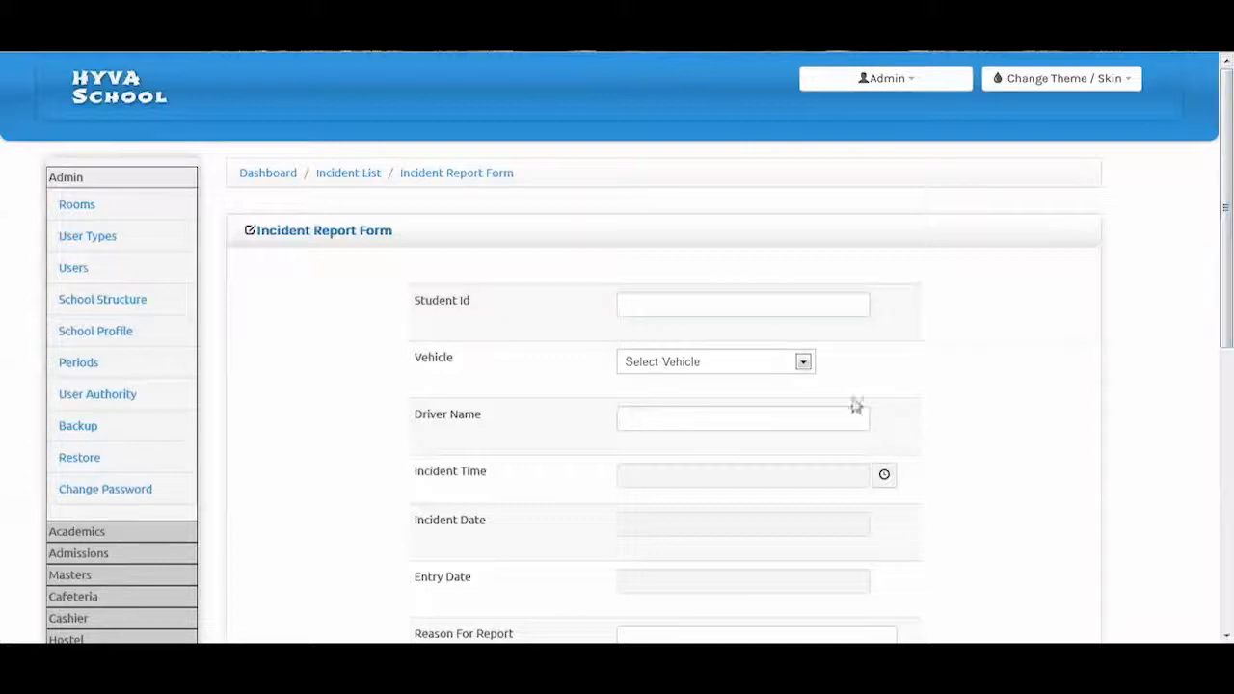
drag(1228, 267, 1226, 405)
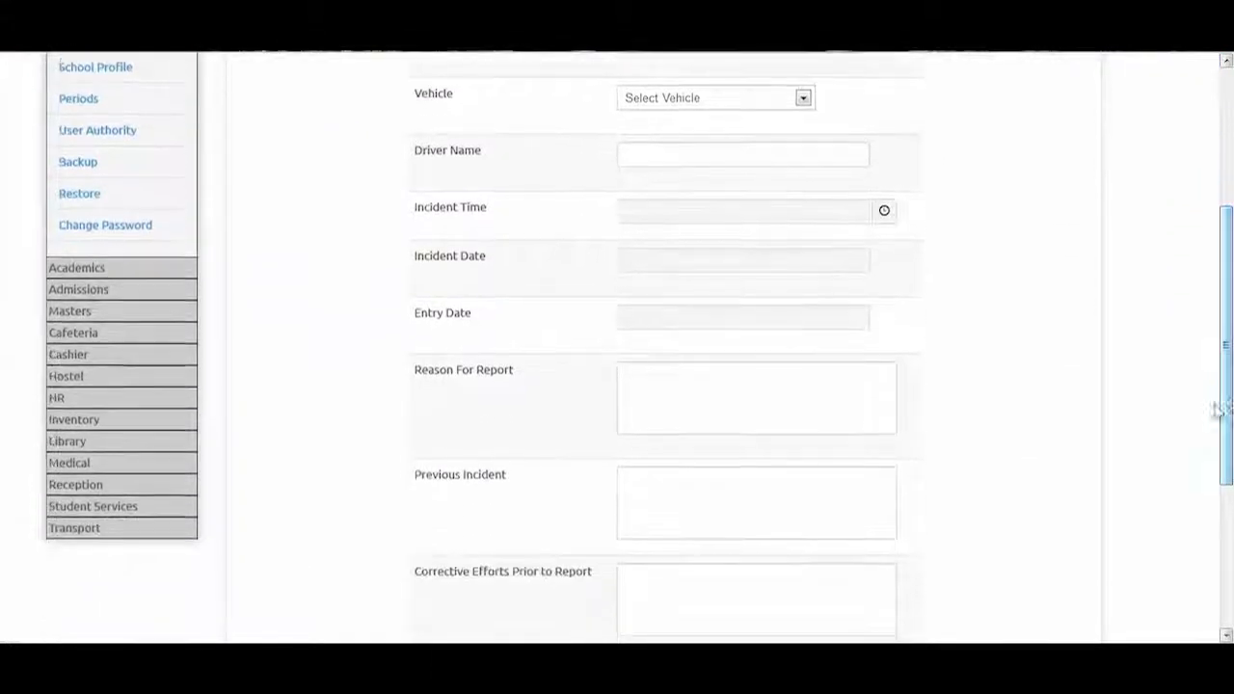
click(91, 528)
scroll(110, 482, down, 3)
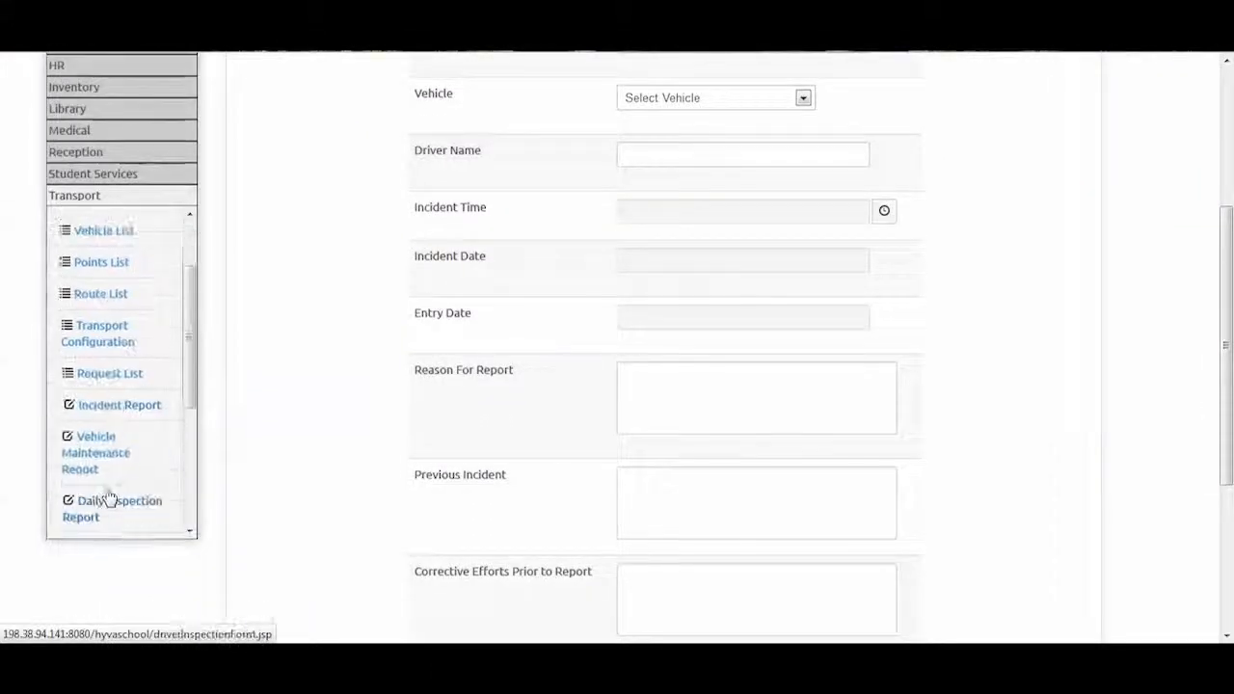
click(113, 460)
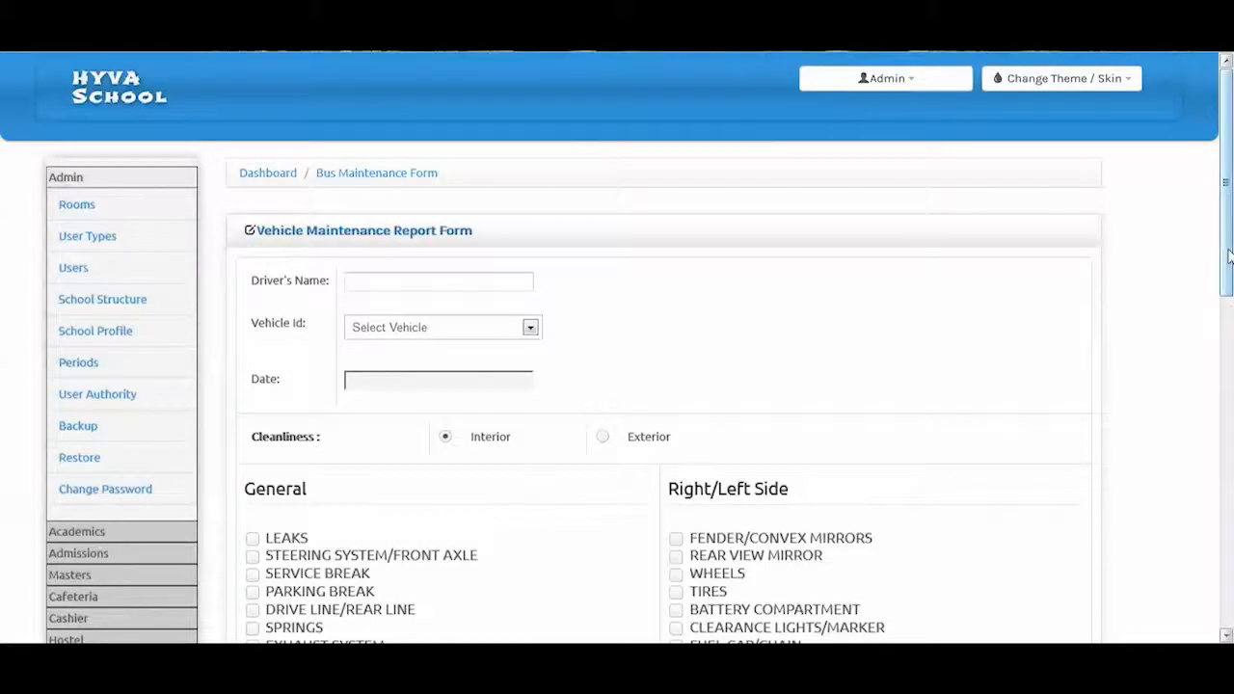
Scroll through the Front/Rear, Interior and Driver Area checklists, then list Transport's pages down to Daily Inspection Report
drag(1228, 256, 1228, 281)
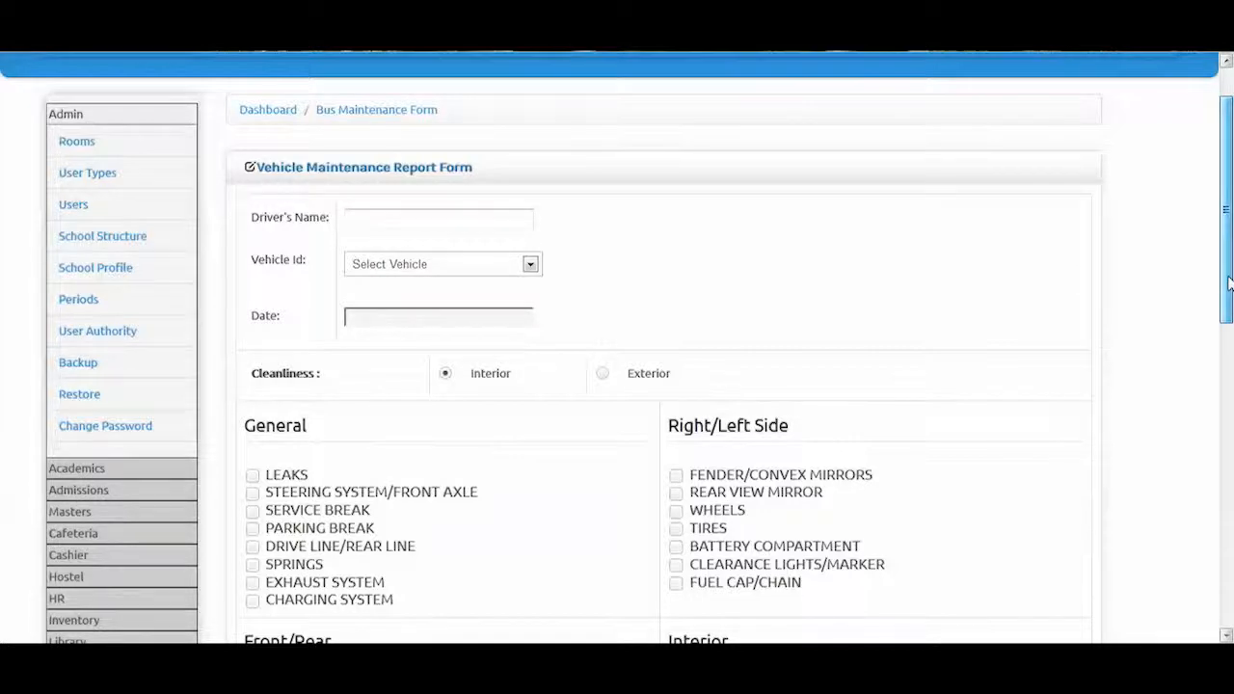
drag(1228, 282, 1228, 404)
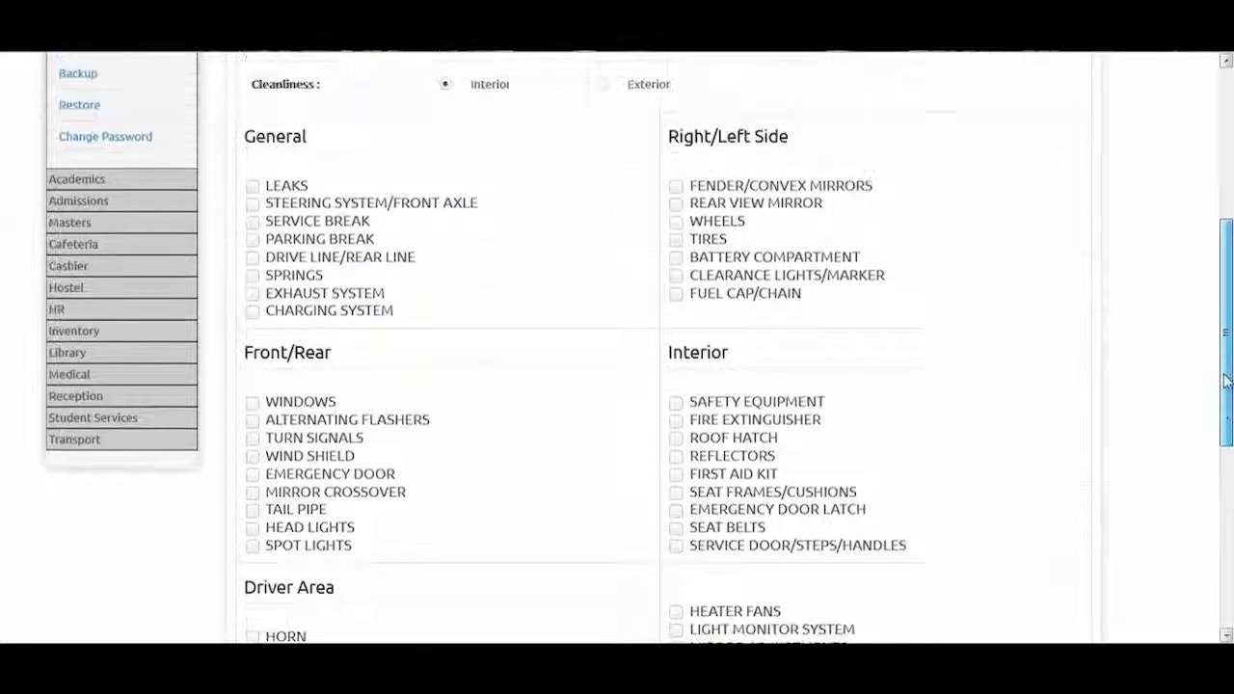
drag(1228, 302, 1222, 155)
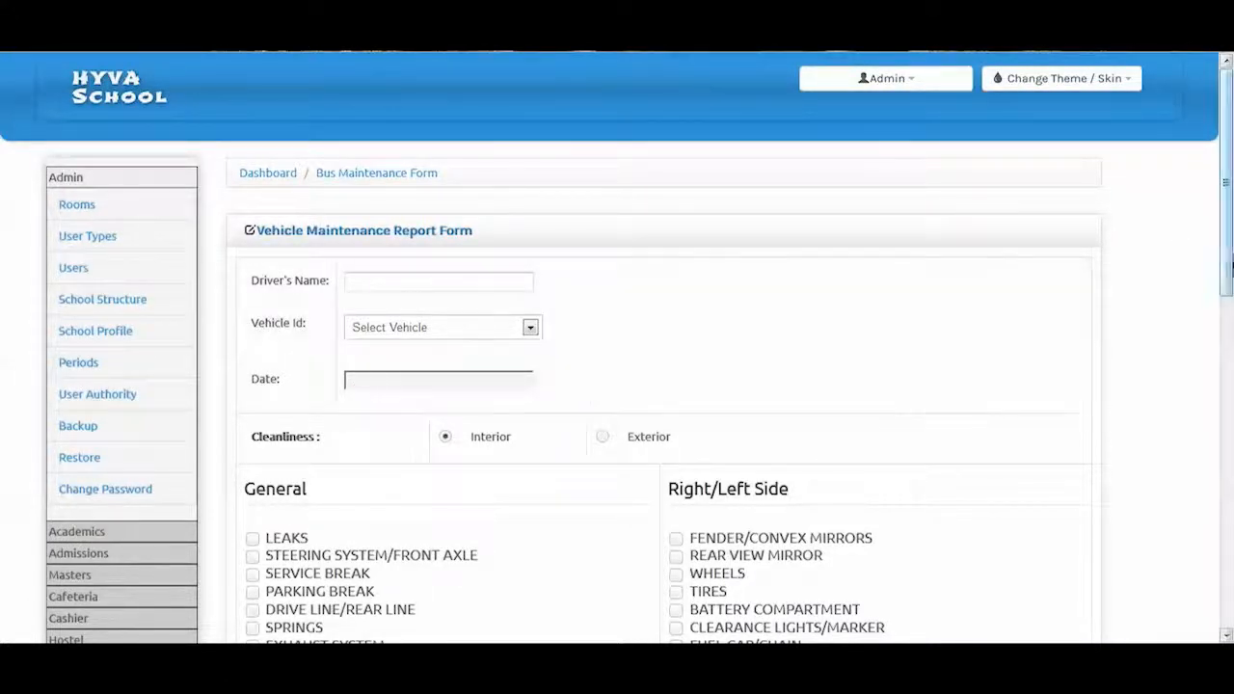
scroll(1230, 246, down, 5)
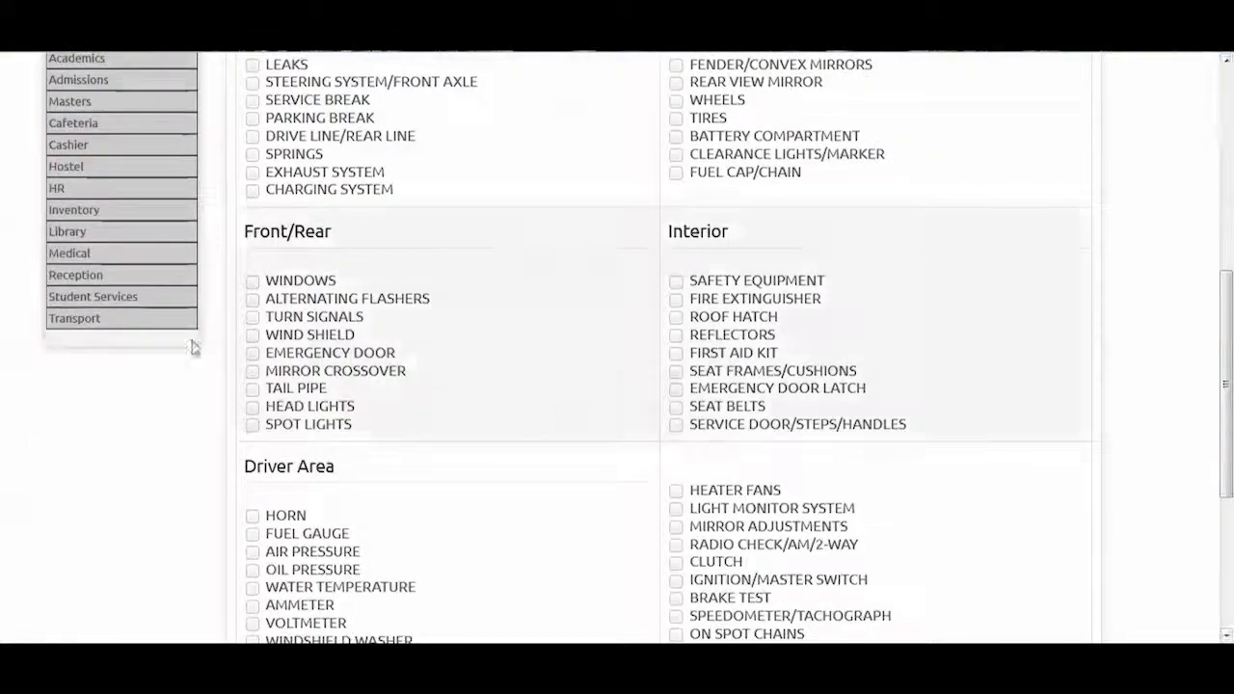
click(102, 325)
scroll(102, 323, down, 3)
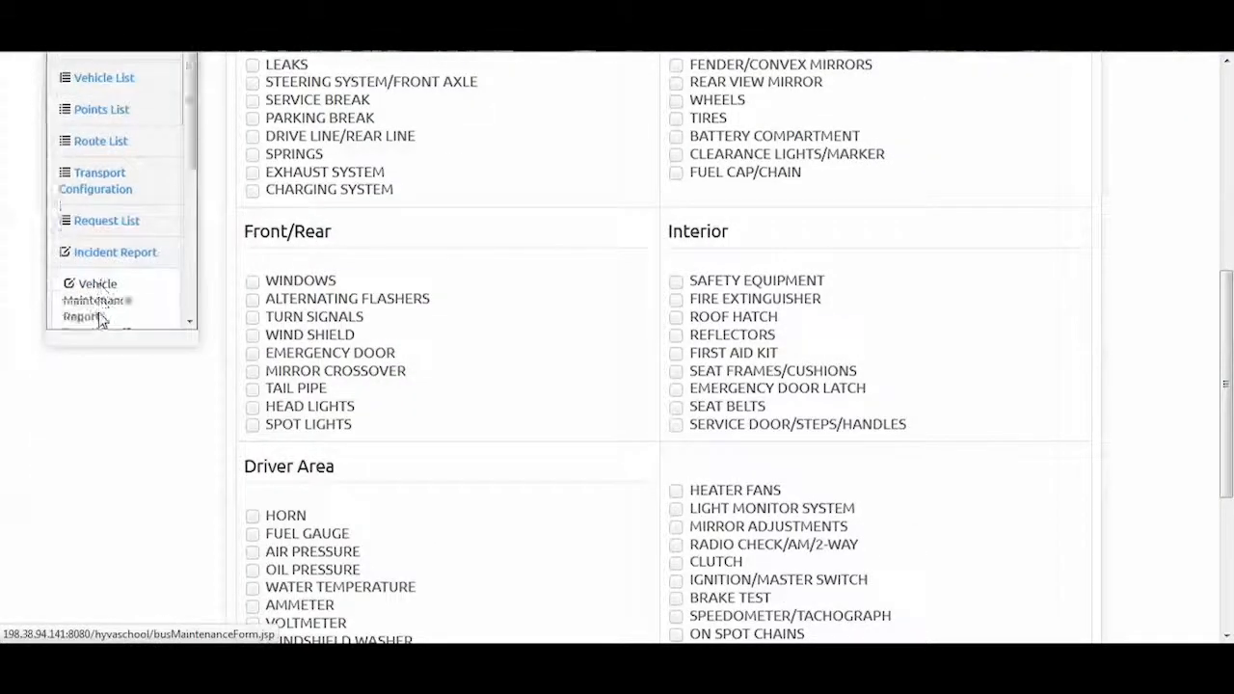
scroll(106, 303, down, 2)
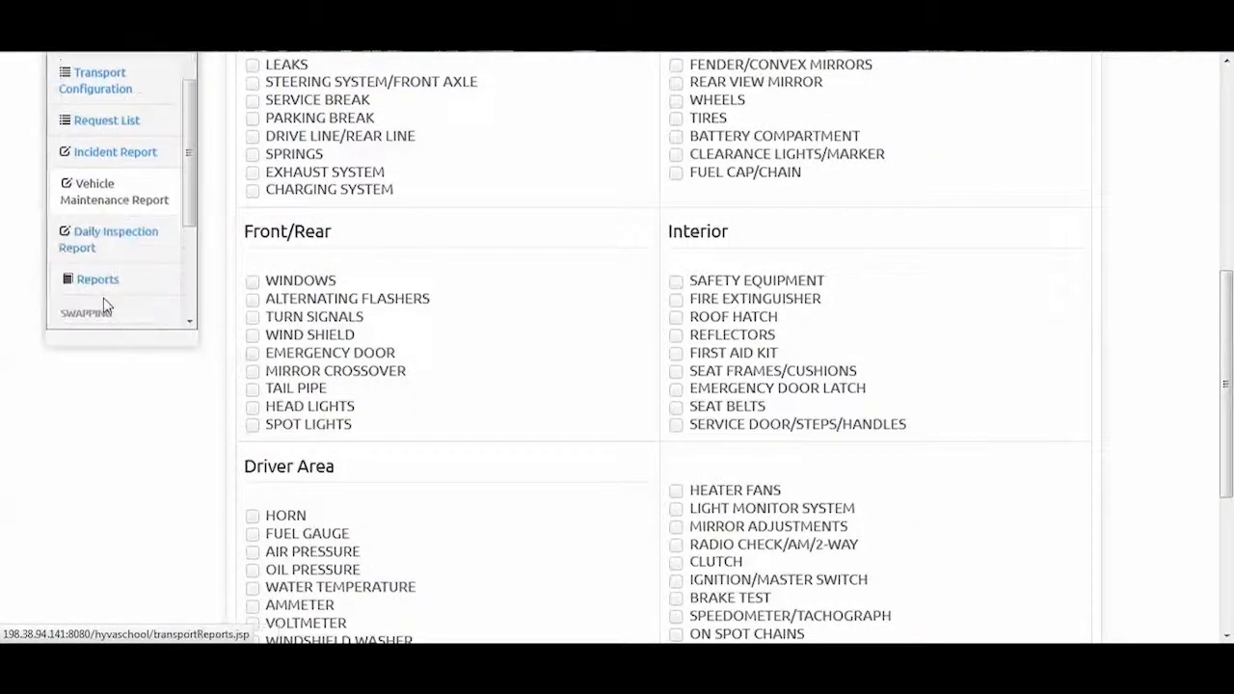
Open the Daily Inspection Report and review its Driver Enters Bus and Driver Starts Engine checklists
click(100, 242)
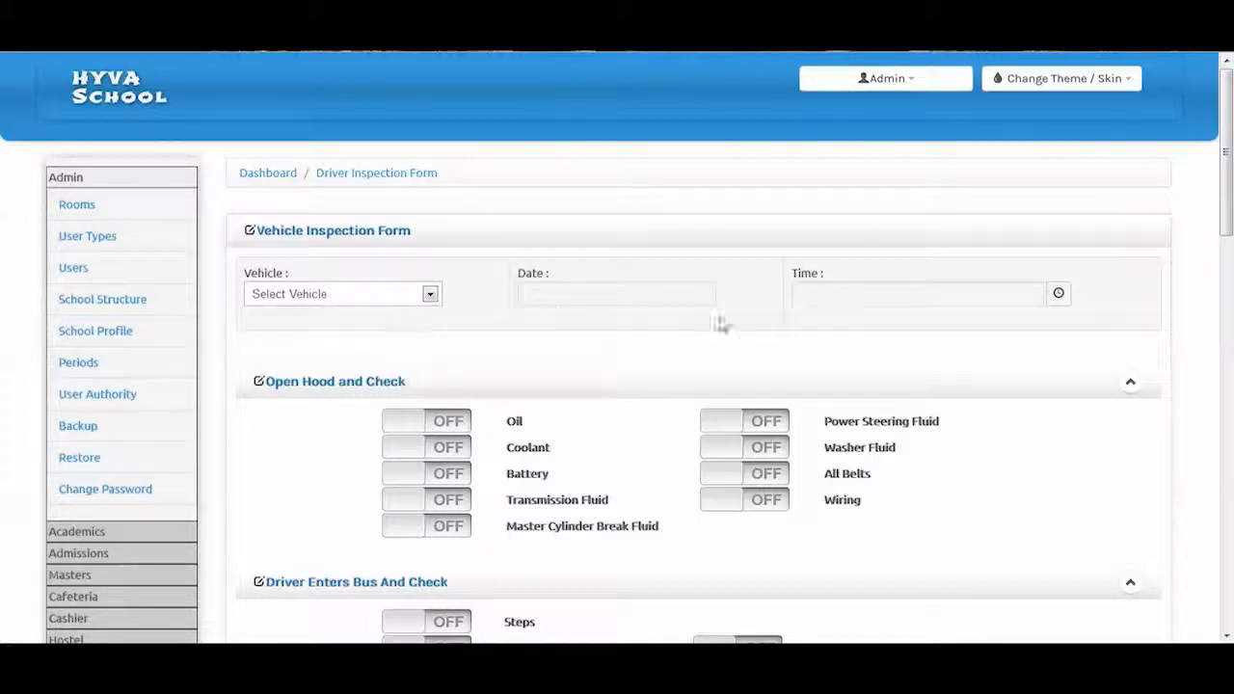
drag(1230, 217, 1229, 578)
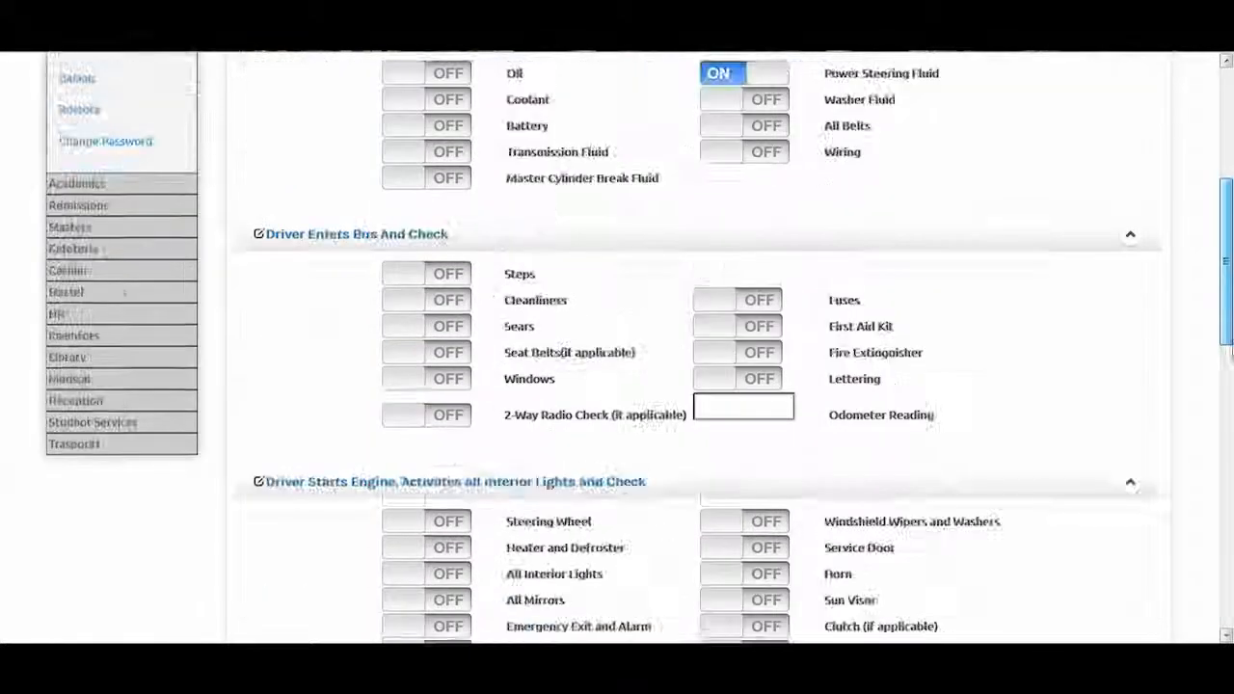
scroll(79, 141, down, 3)
click(79, 125)
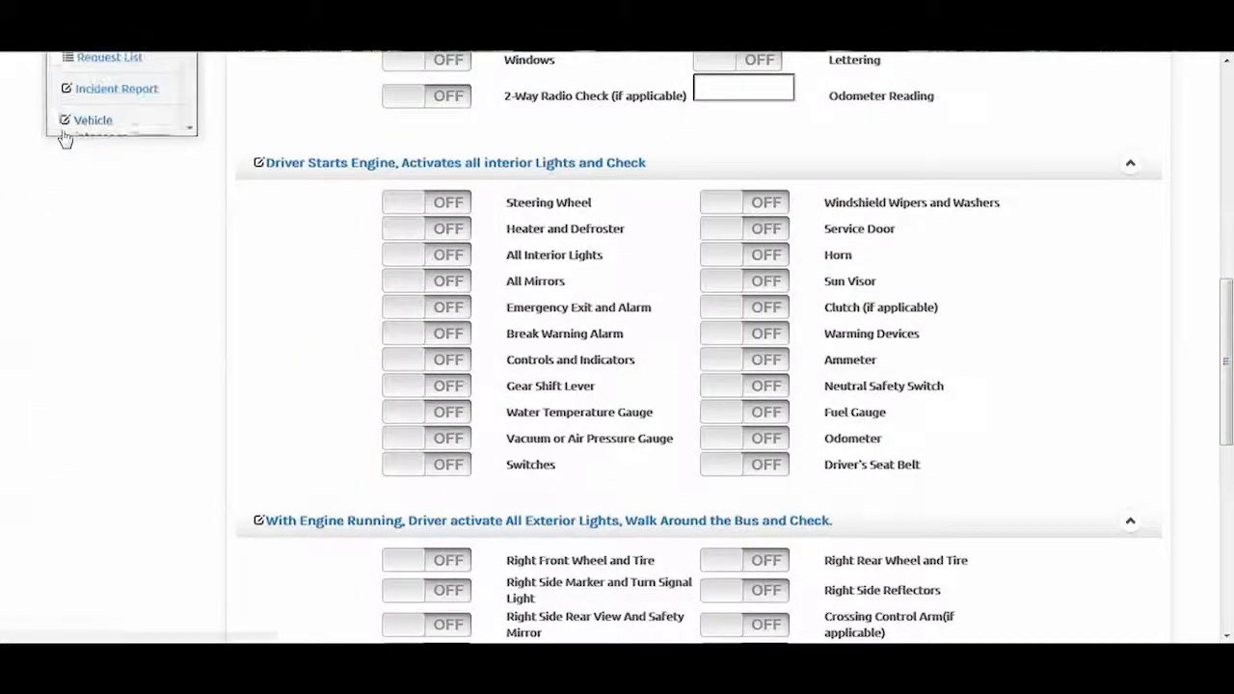
scroll(79, 144, up, 2)
scroll(106, 193, down, 3)
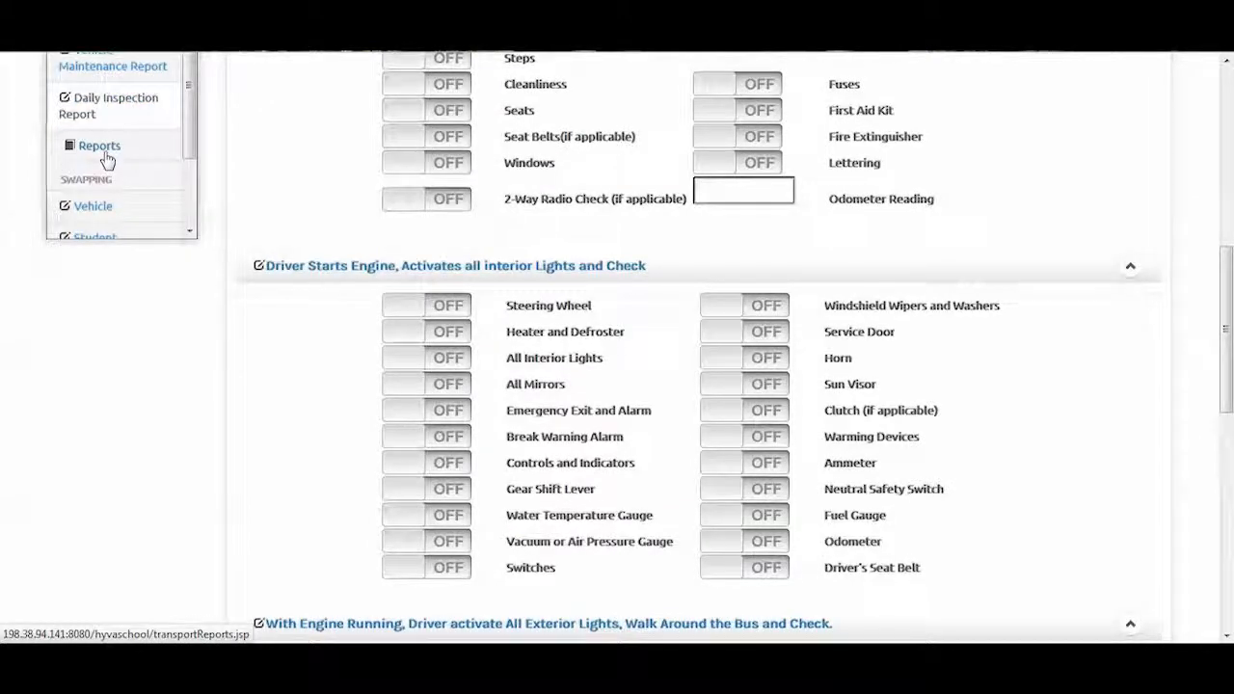
Open Transport Reports listing Vehicles, Points, Routes, Incidents, Vehicles Maintenance and Daily Inspection reports
click(102, 152)
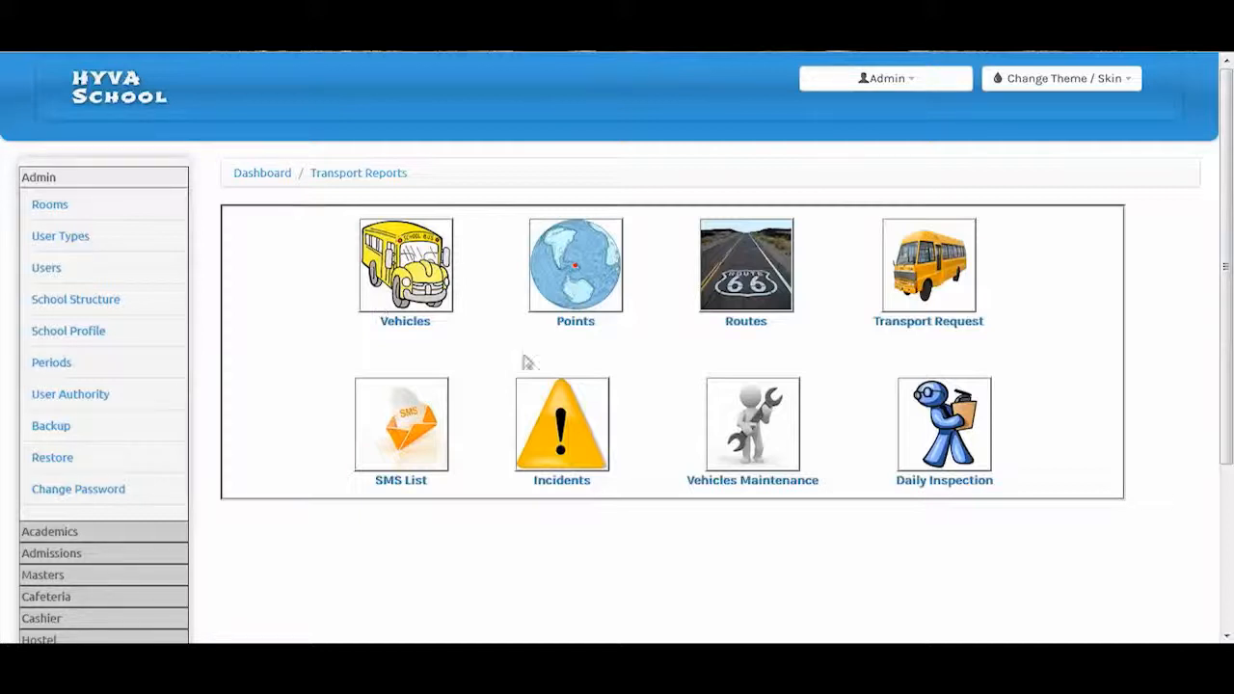
drag(1227, 380, 1227, 521)
click(47, 619)
scroll(82, 460, down, 5)
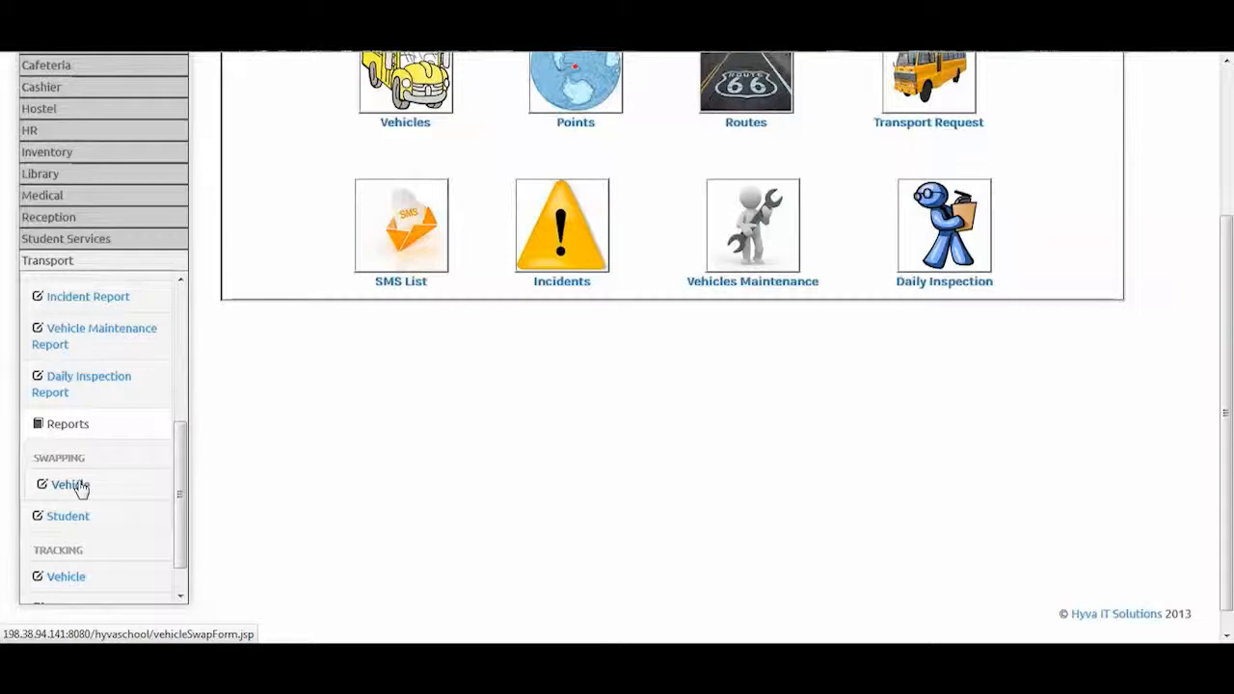
scroll(76, 513, down, 1)
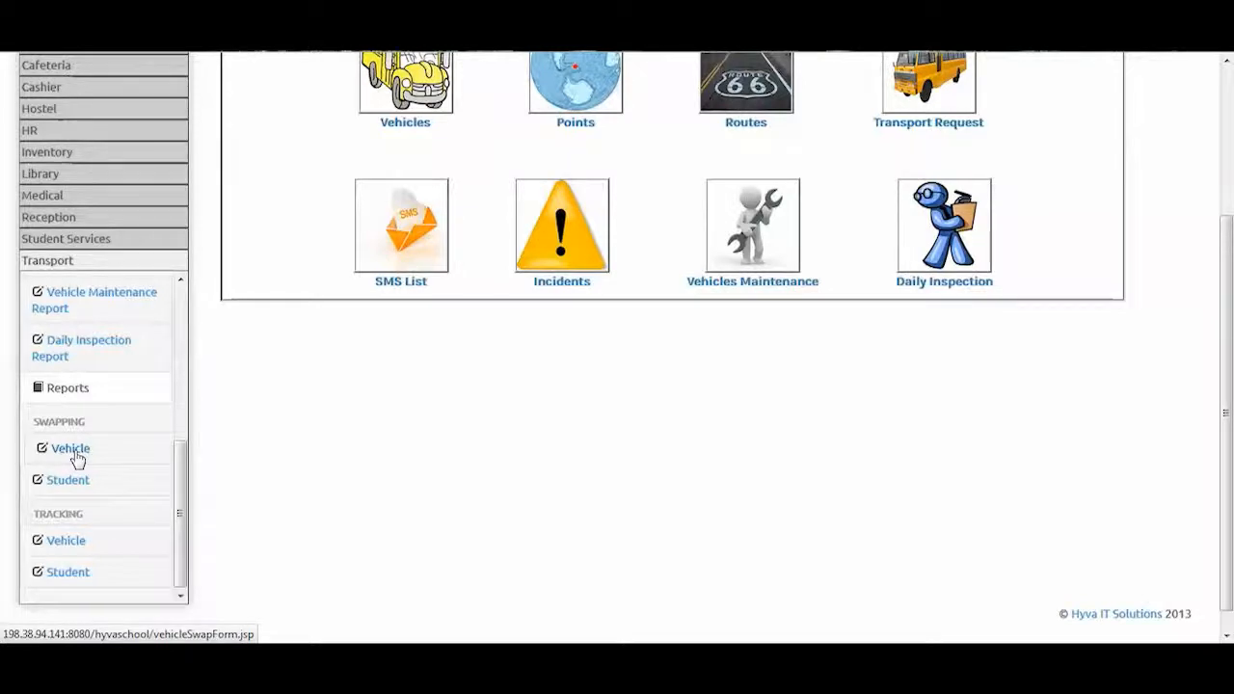
View the Vehicle Swapping form
click(73, 449)
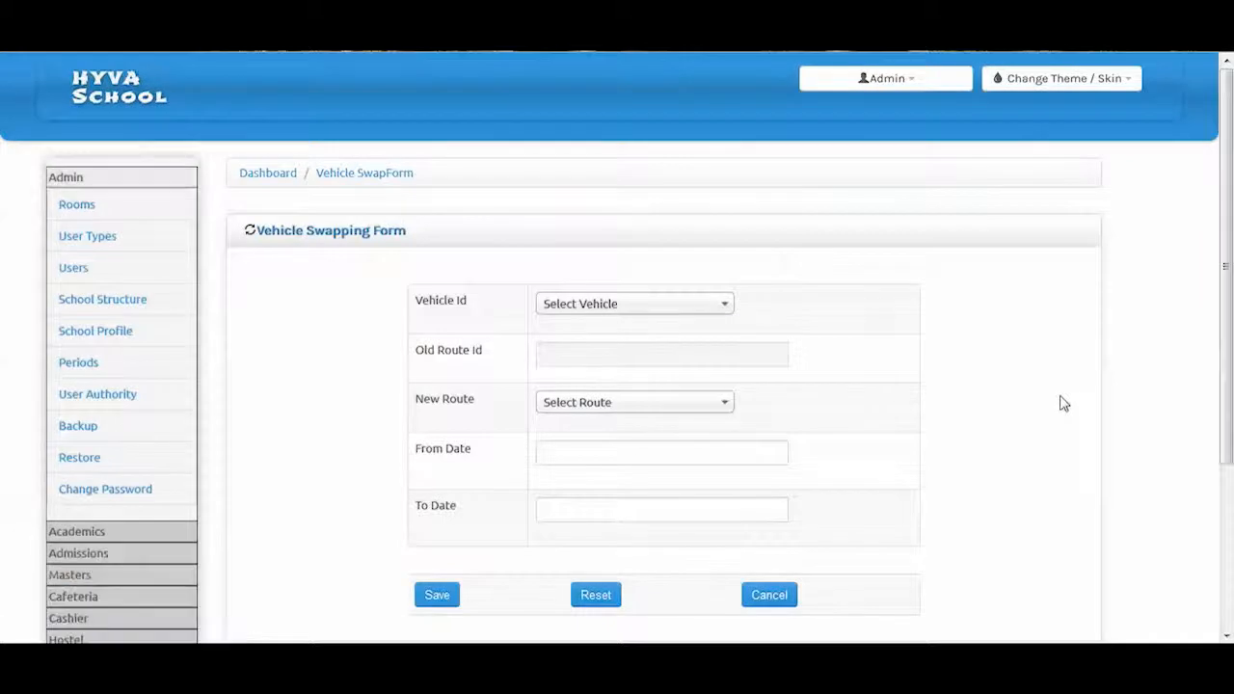
scroll(1020, 398, down, 1)
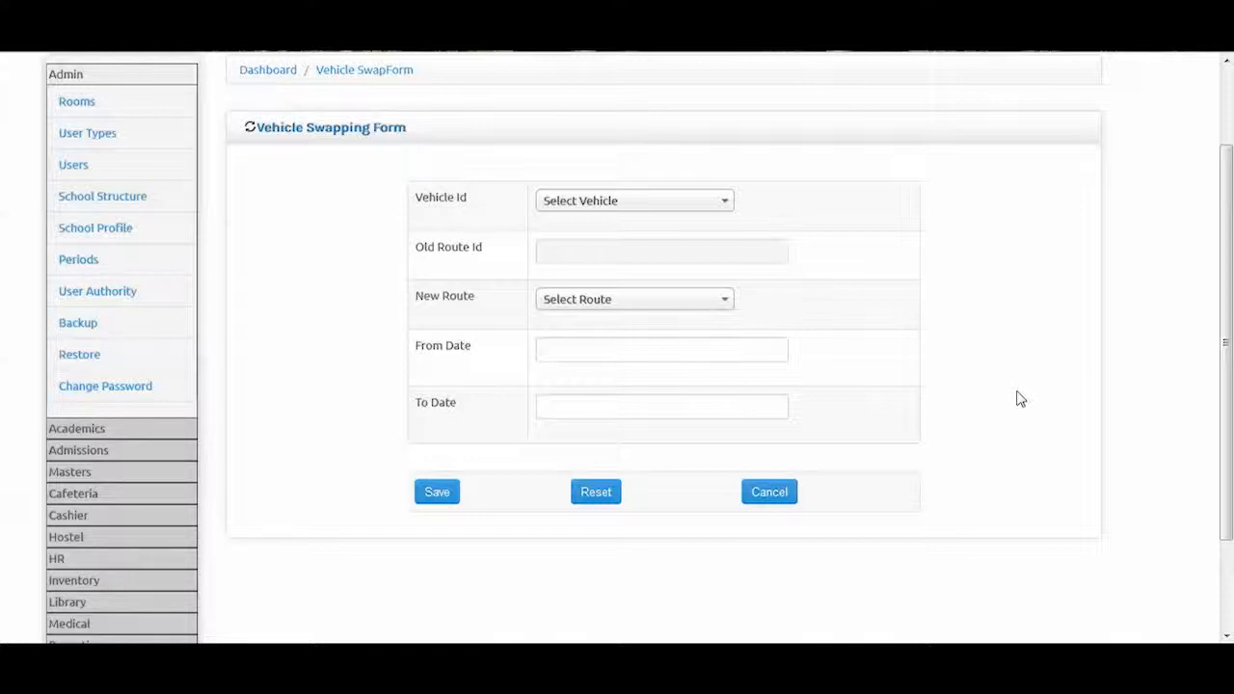
scroll(305, 453, down, 1)
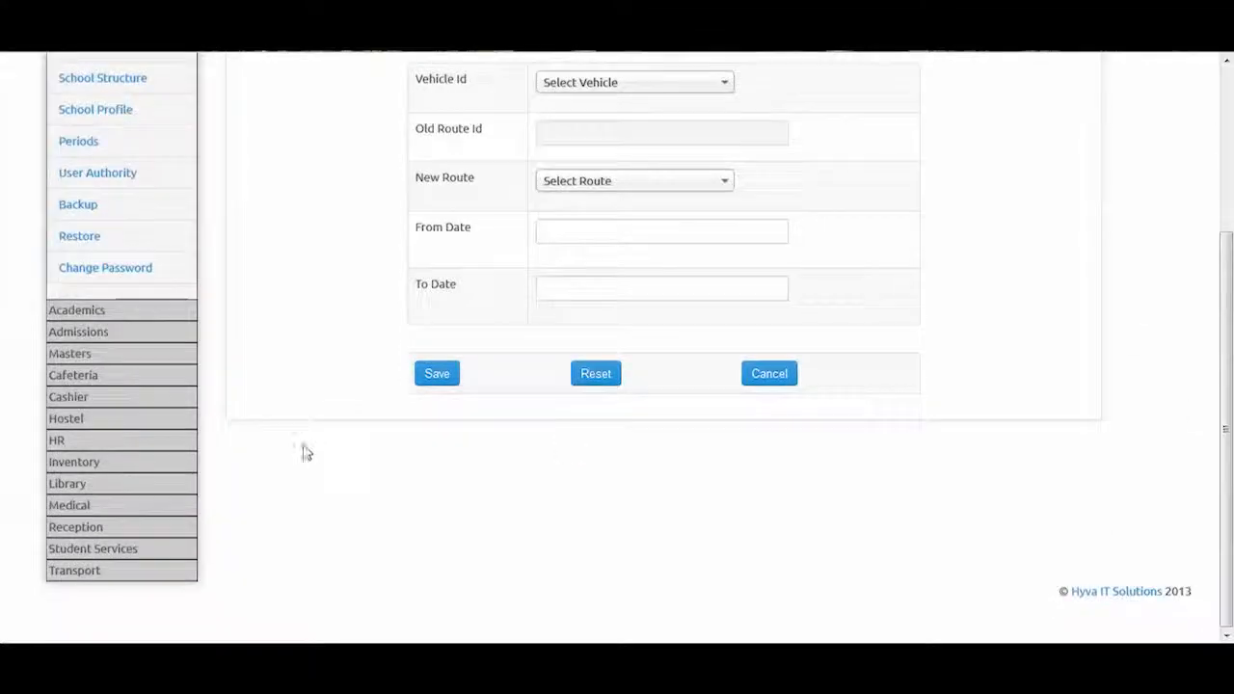
Open the Student Swapping Form, where the admission number returns no record found
click(77, 570)
scroll(102, 476, down, 5)
scroll(106, 517, down, 2)
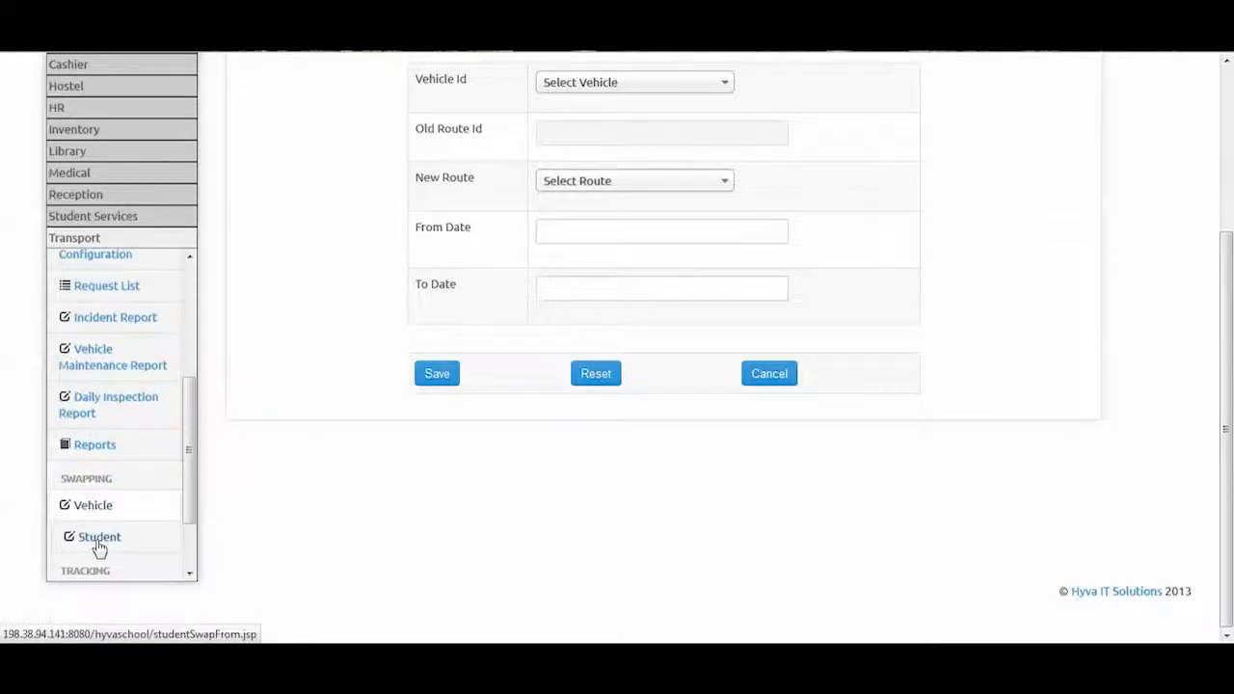
click(99, 537)
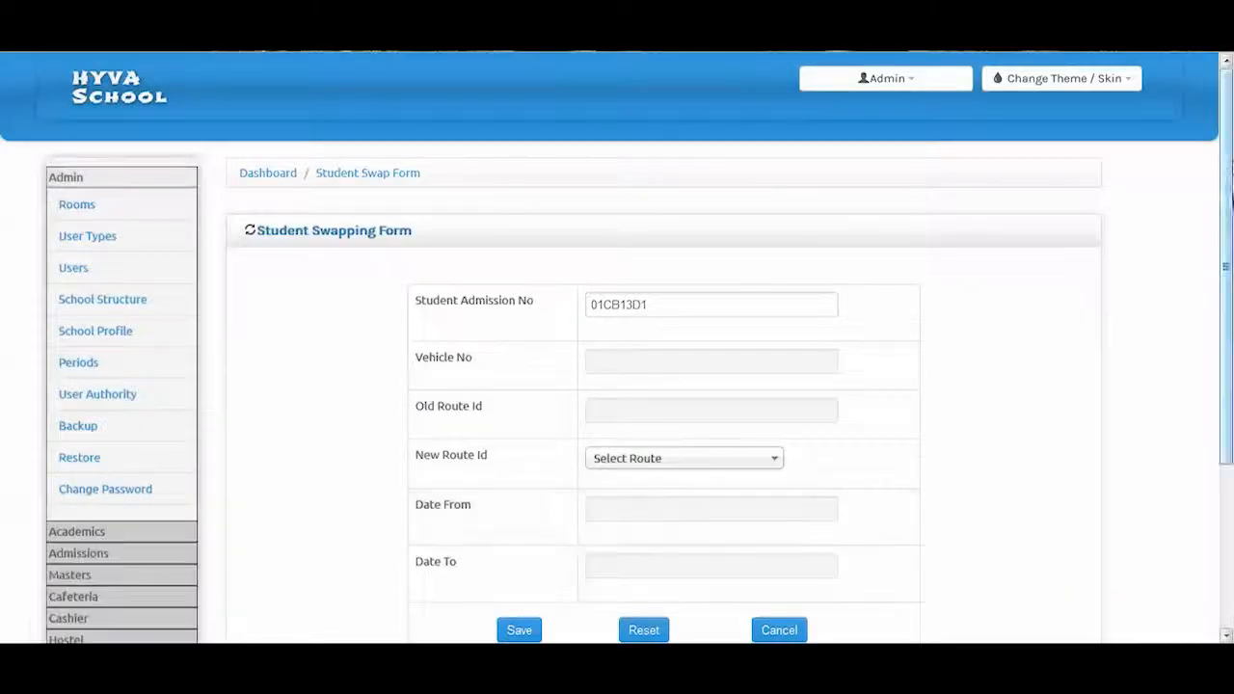
drag(1229, 145, 1229, 199)
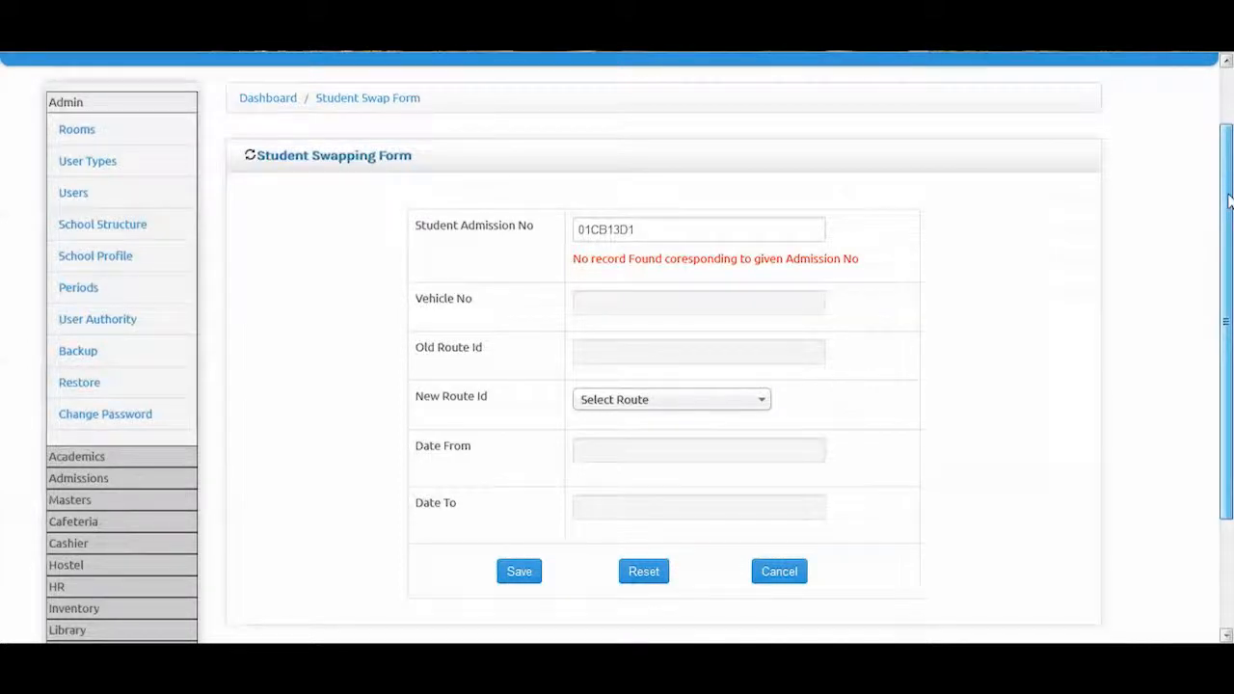
drag(1229, 199, 1228, 286)
click(84, 597)
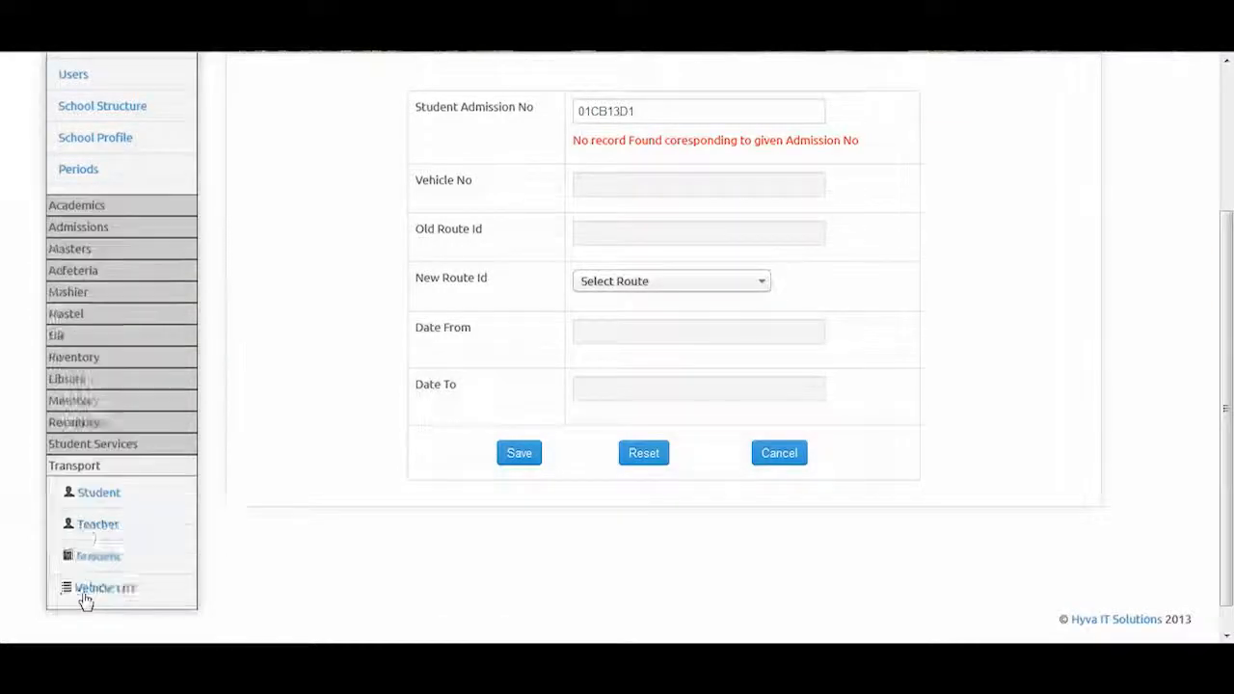
drag(190, 358, 191, 515)
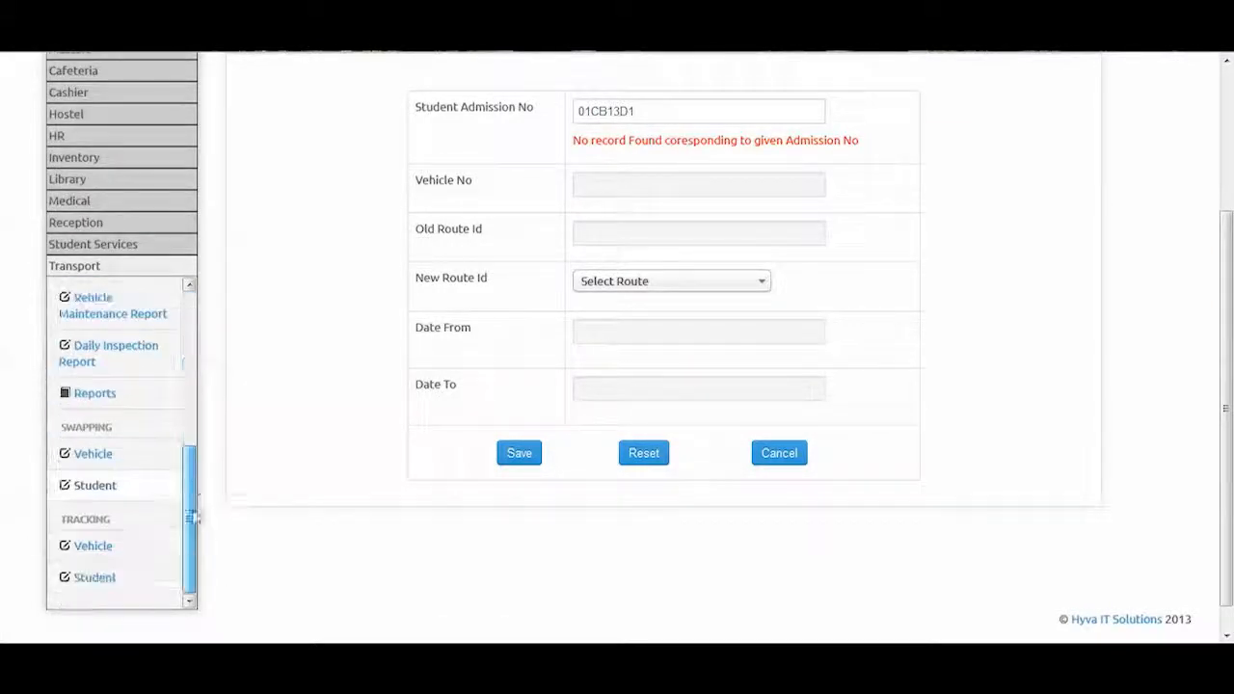
click(99, 546)
drag(1229, 147, 1229, 183)
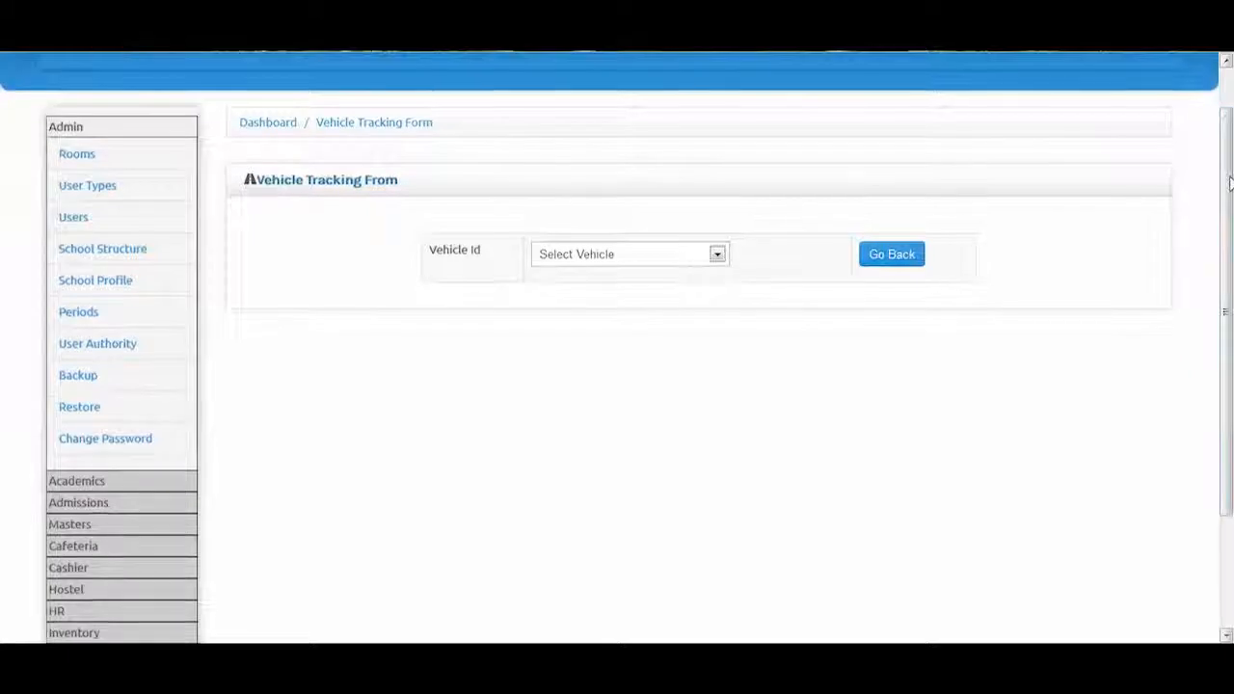
click(676, 258)
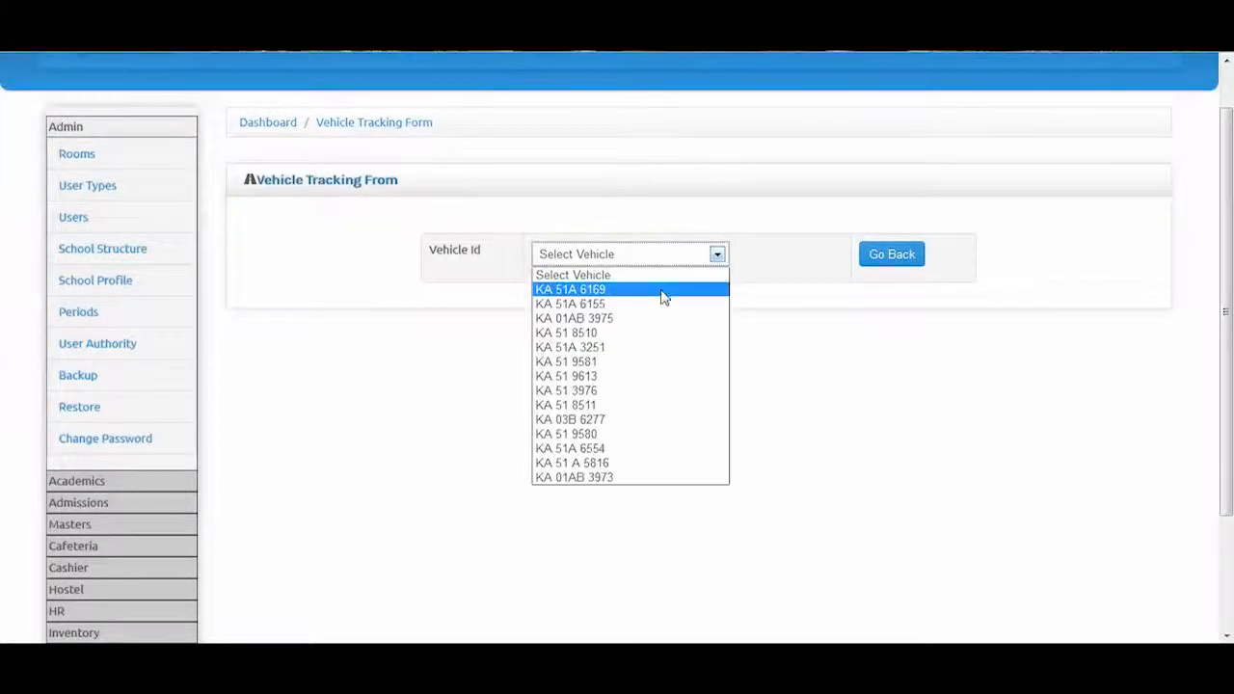
click(663, 291)
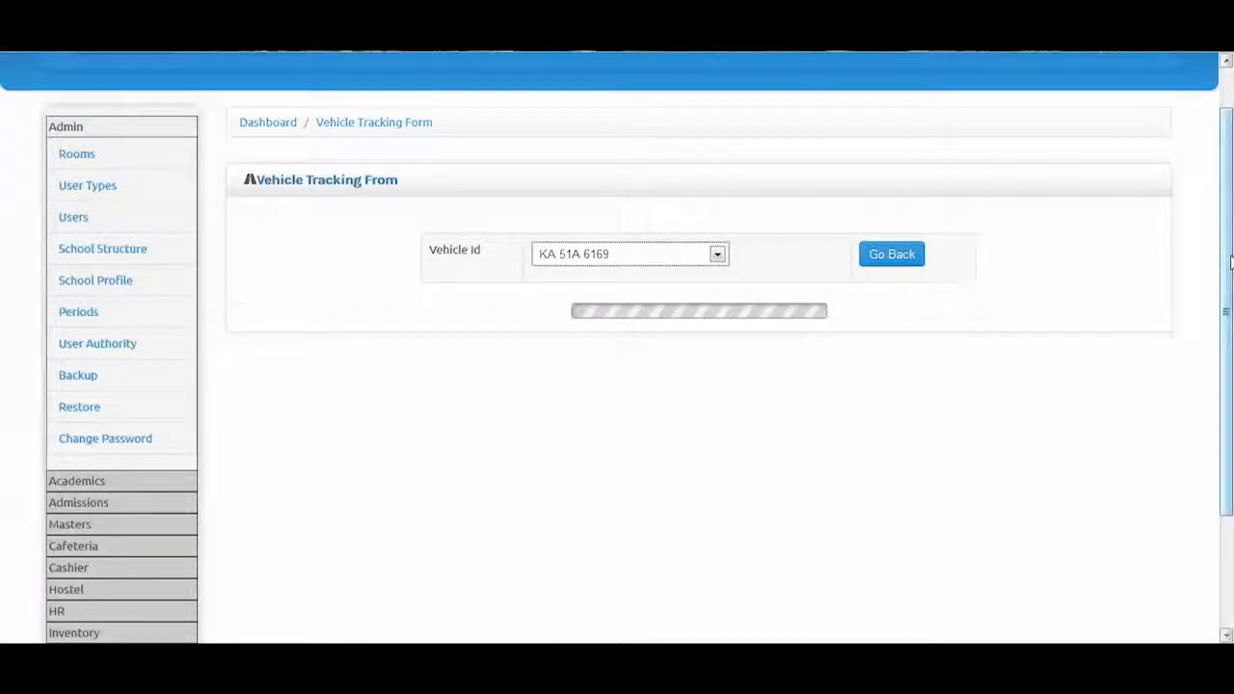
scroll(104, 451, down, 1)
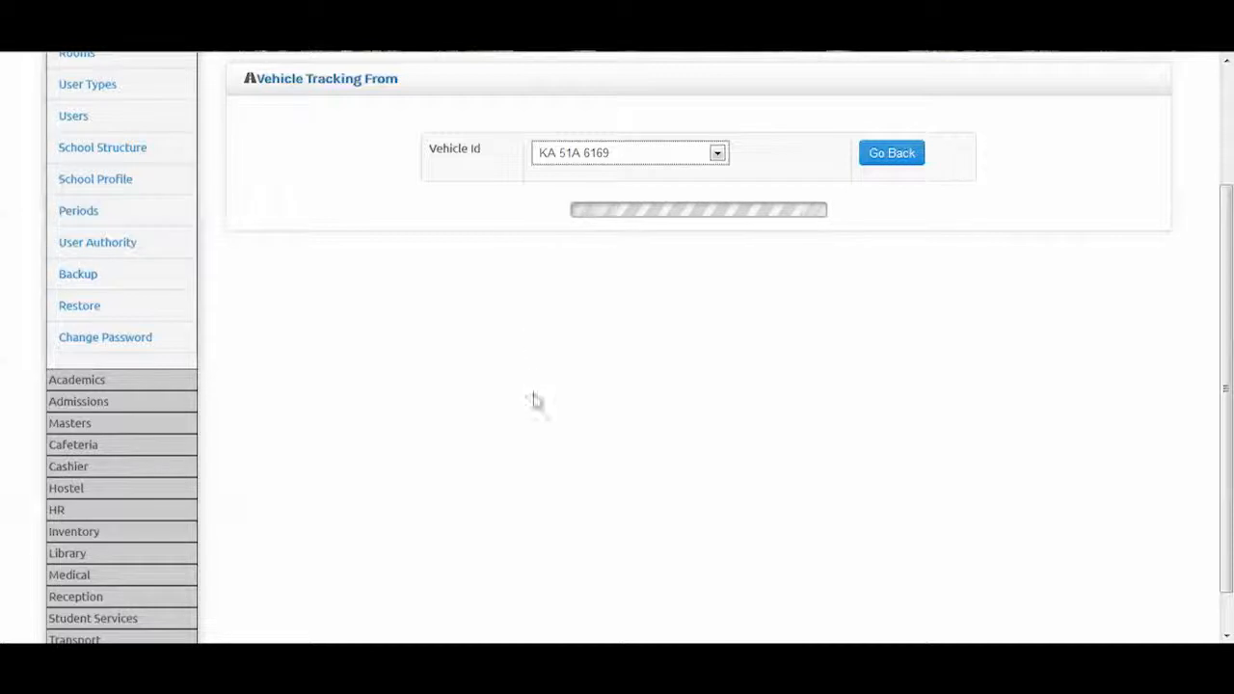
drag(1230, 195, 1231, 247)
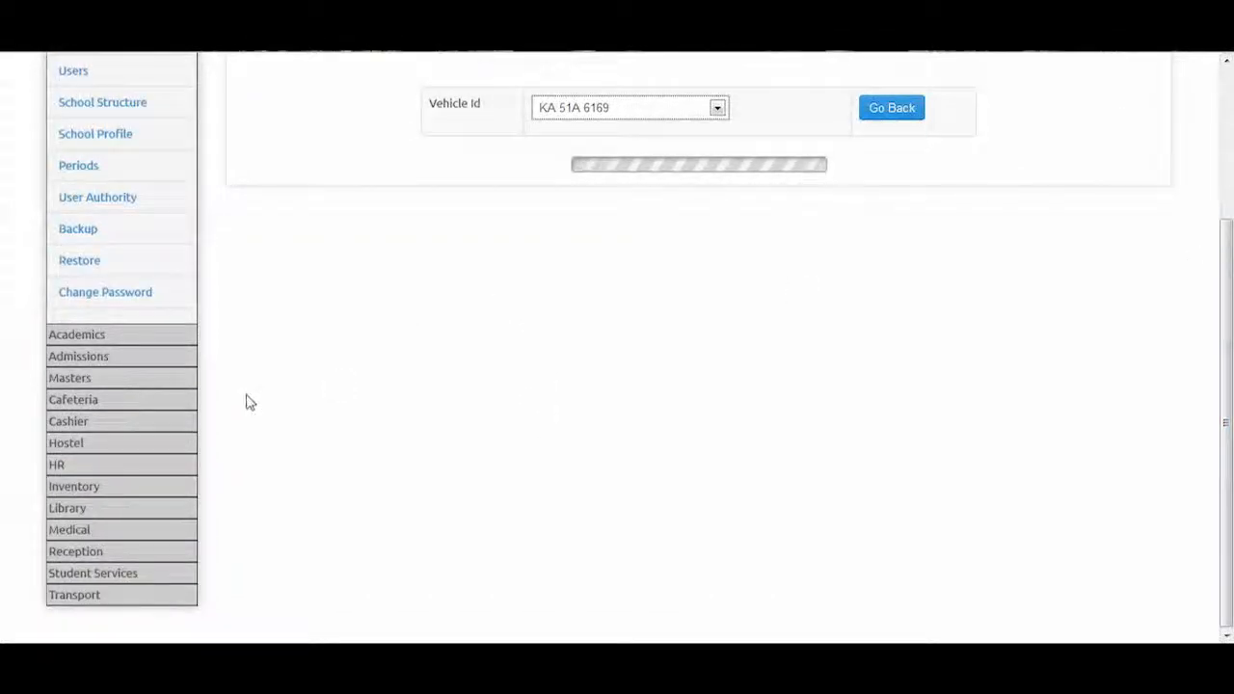
View the empty Student Tracking Form, then list the Inventory module's pages
click(86, 597)
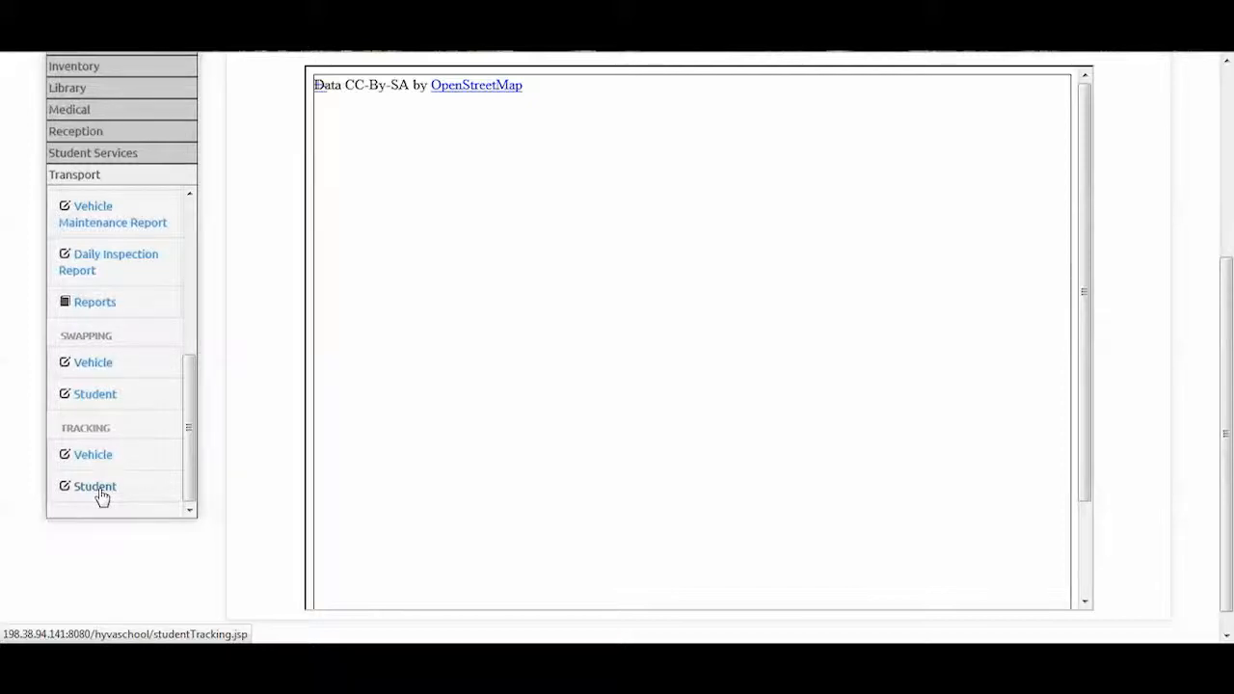
click(100, 489)
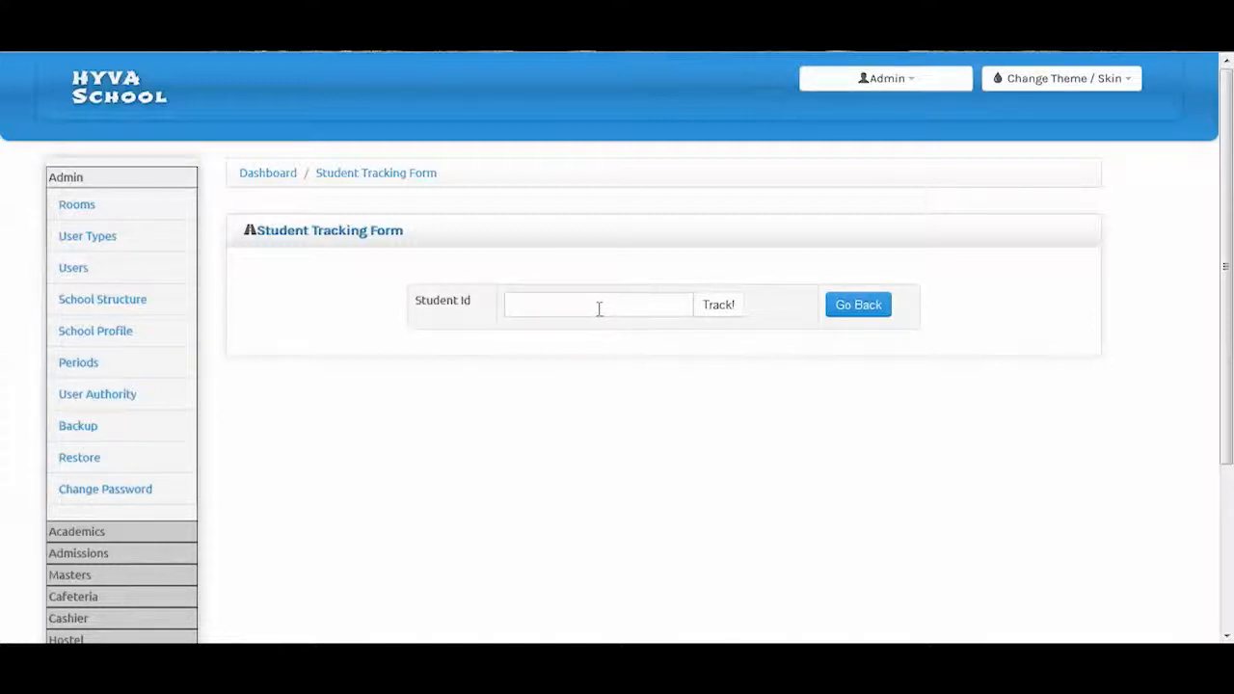
drag(1226, 268, 1226, 433)
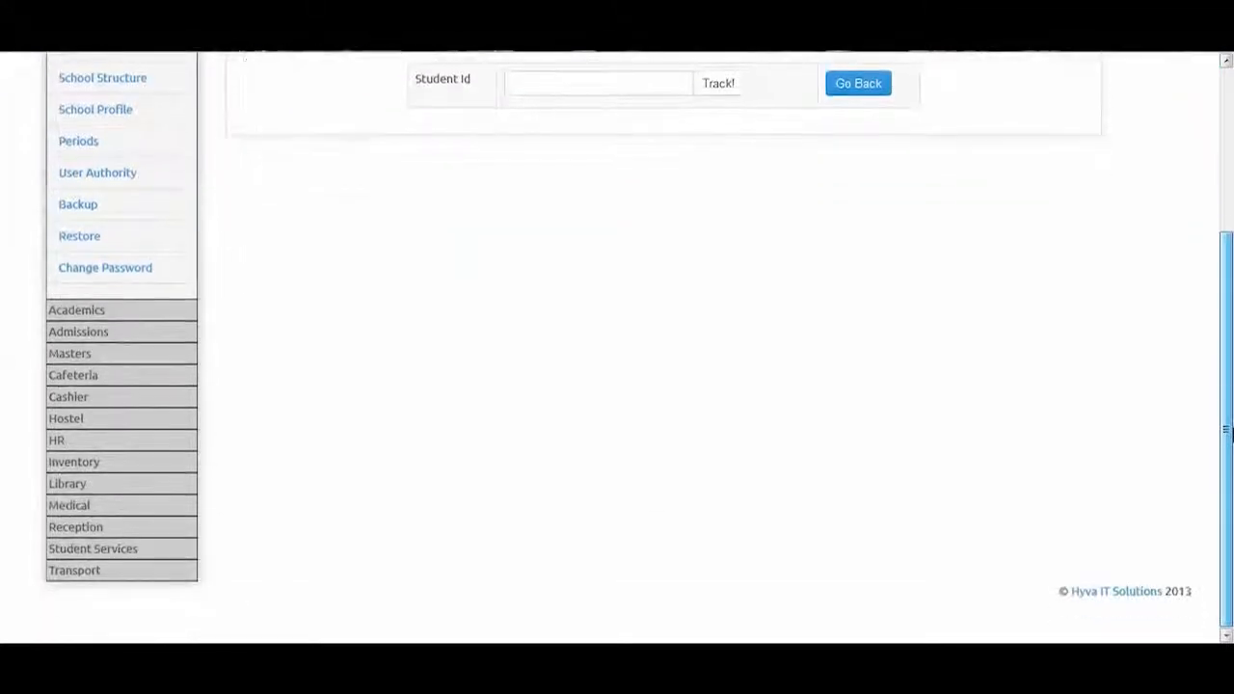
click(76, 525)
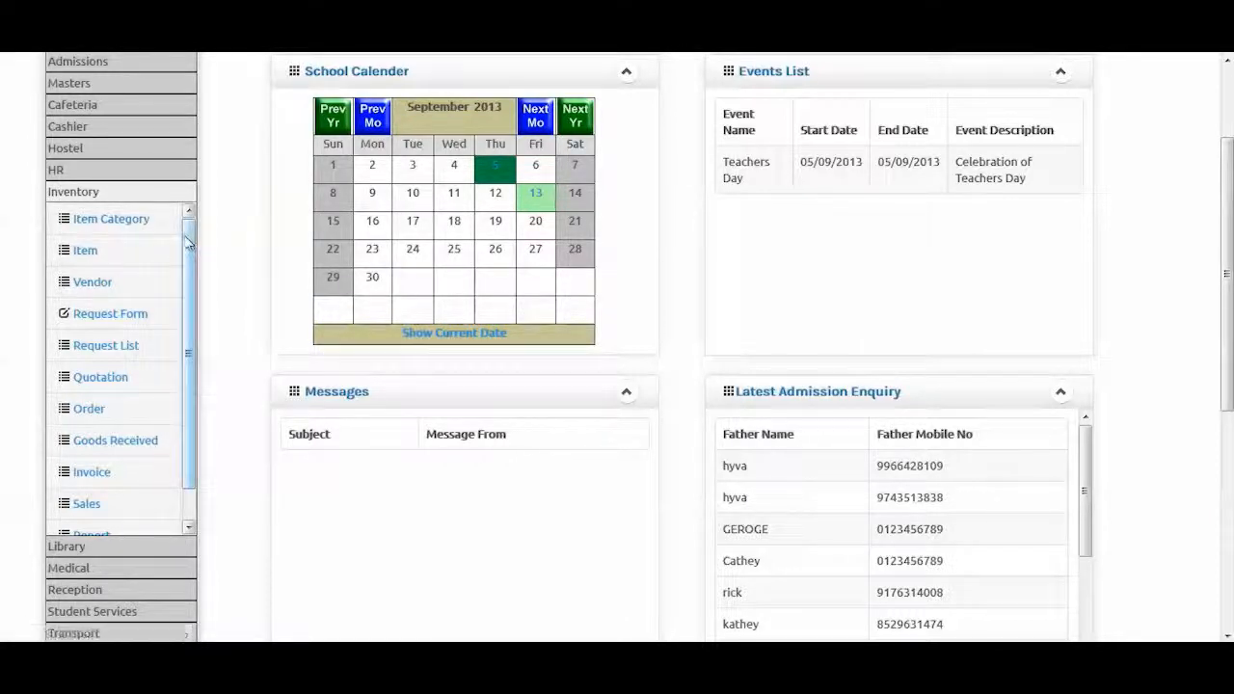
Edit the Service item category, described as Service Active with status Active
drag(190, 243, 190, 291)
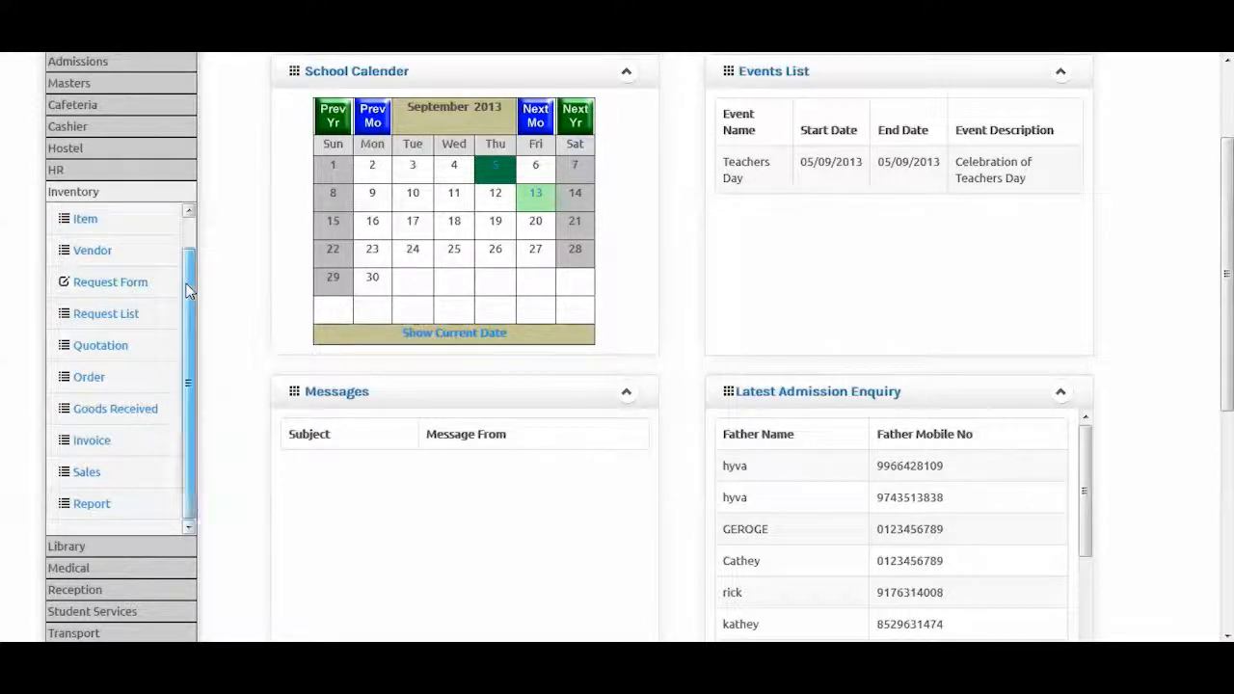
scroll(97, 309, up, 3)
click(116, 251)
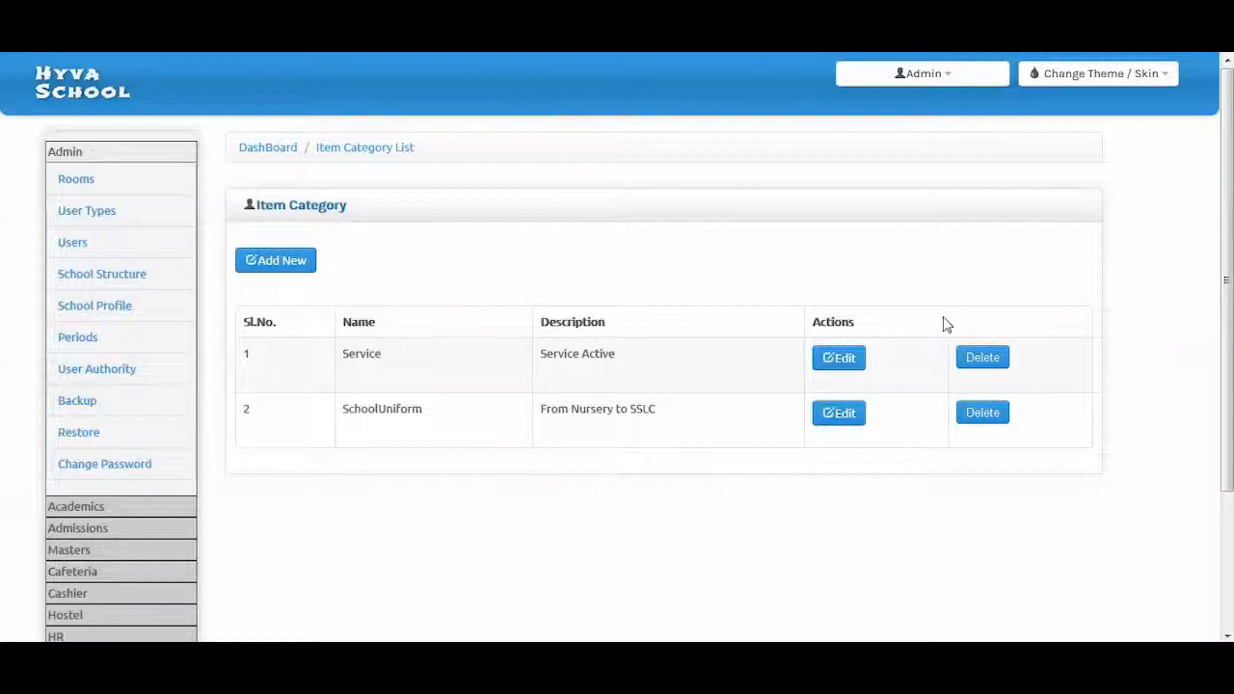
click(854, 375)
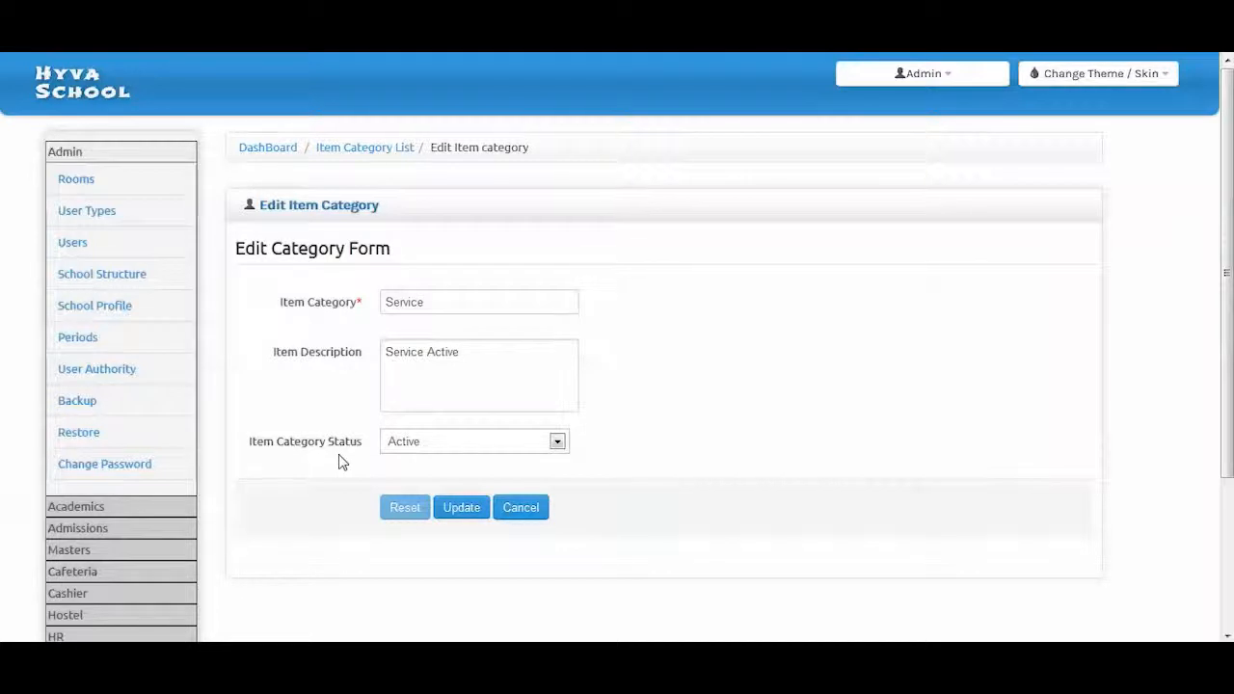
scroll(283, 537, down, 1)
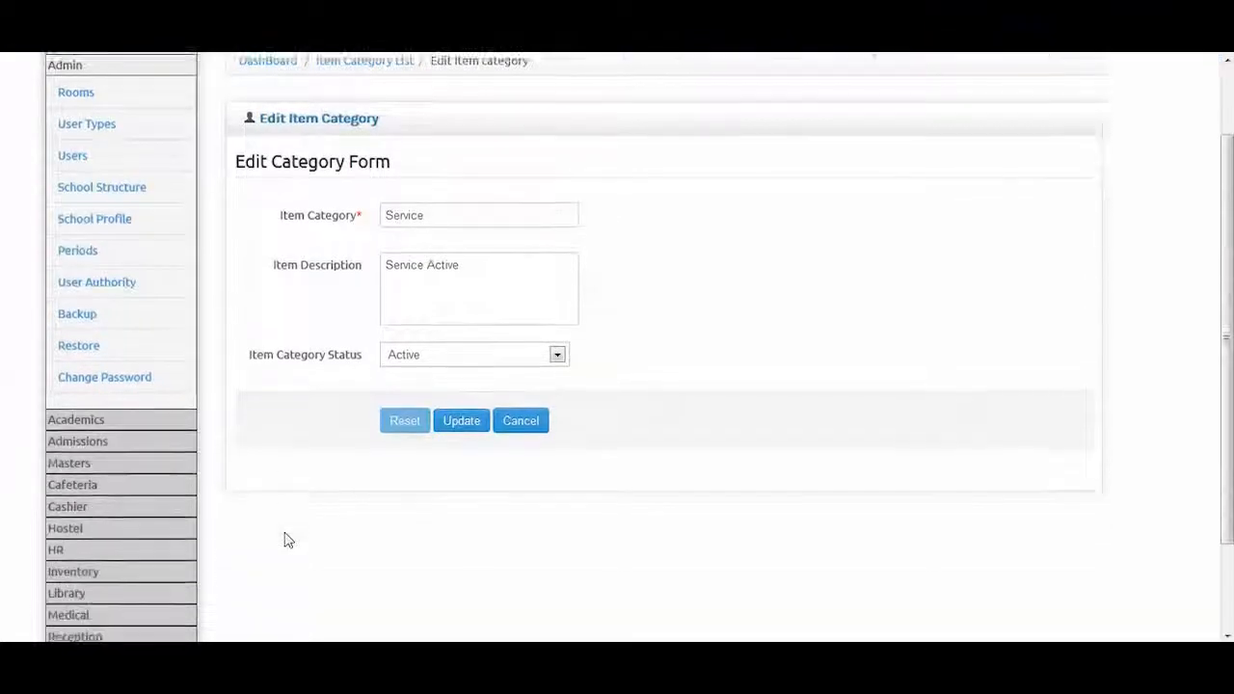
click(77, 557)
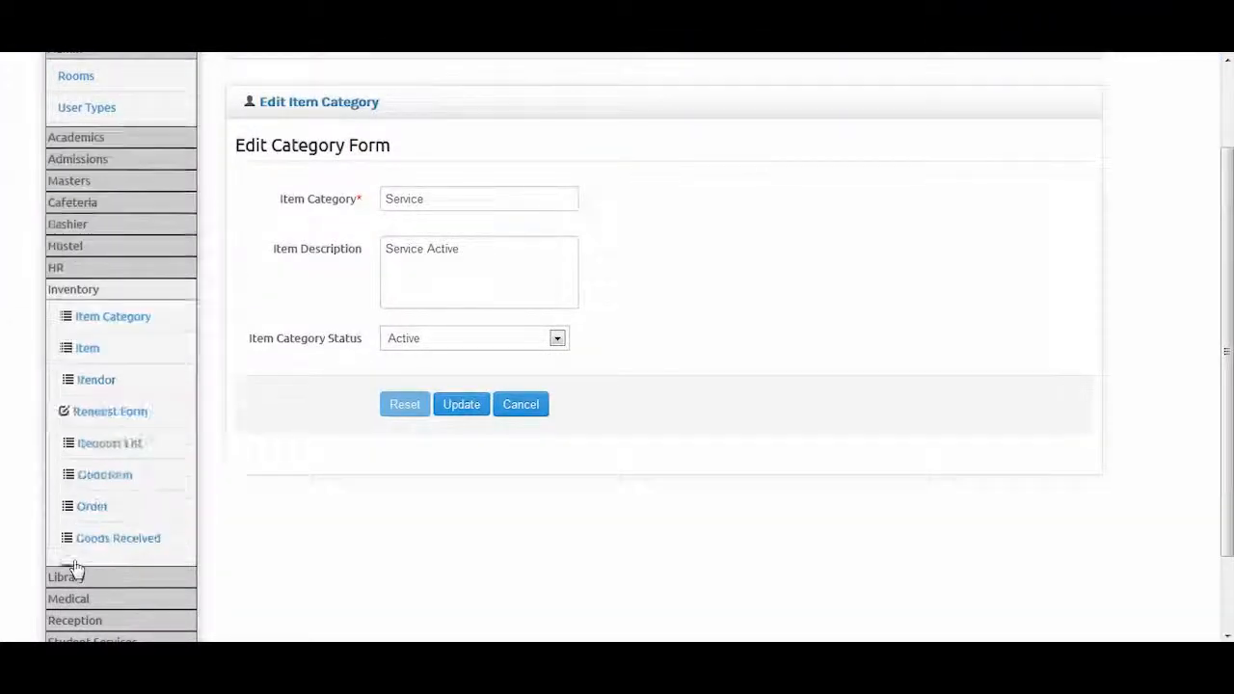
Review the Dress item's code, prices, stock and category, then show the Vendor List
click(87, 284)
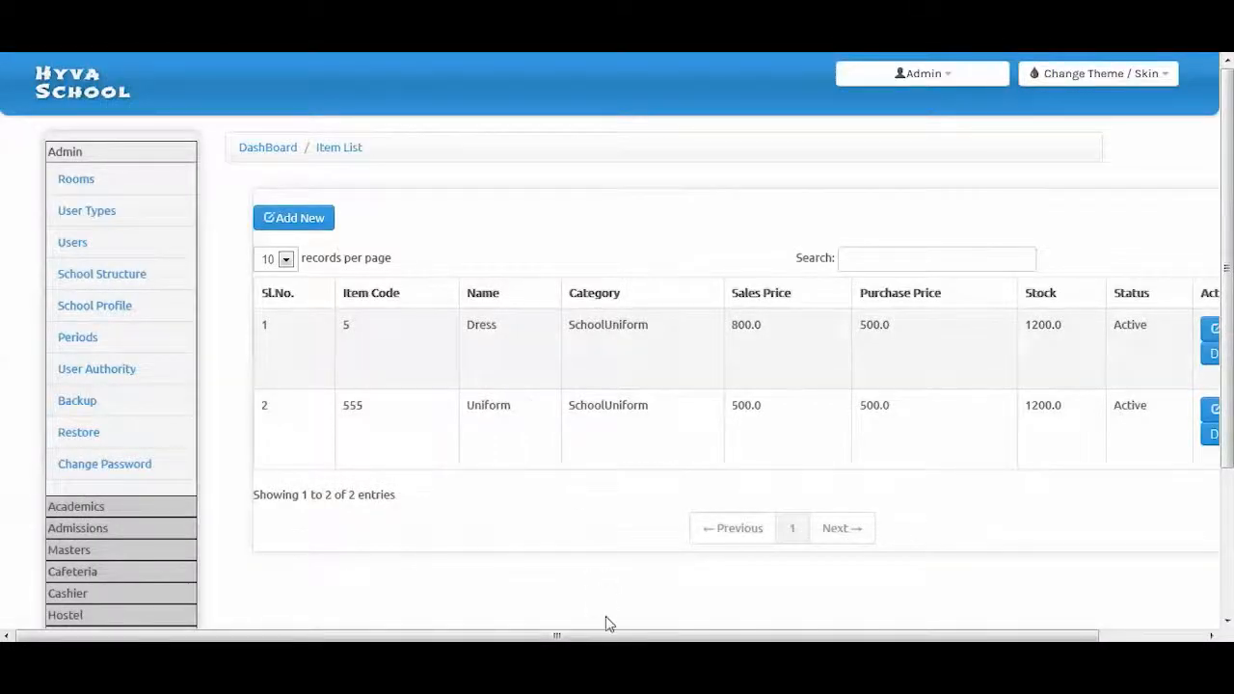
drag(608, 639, 635, 639)
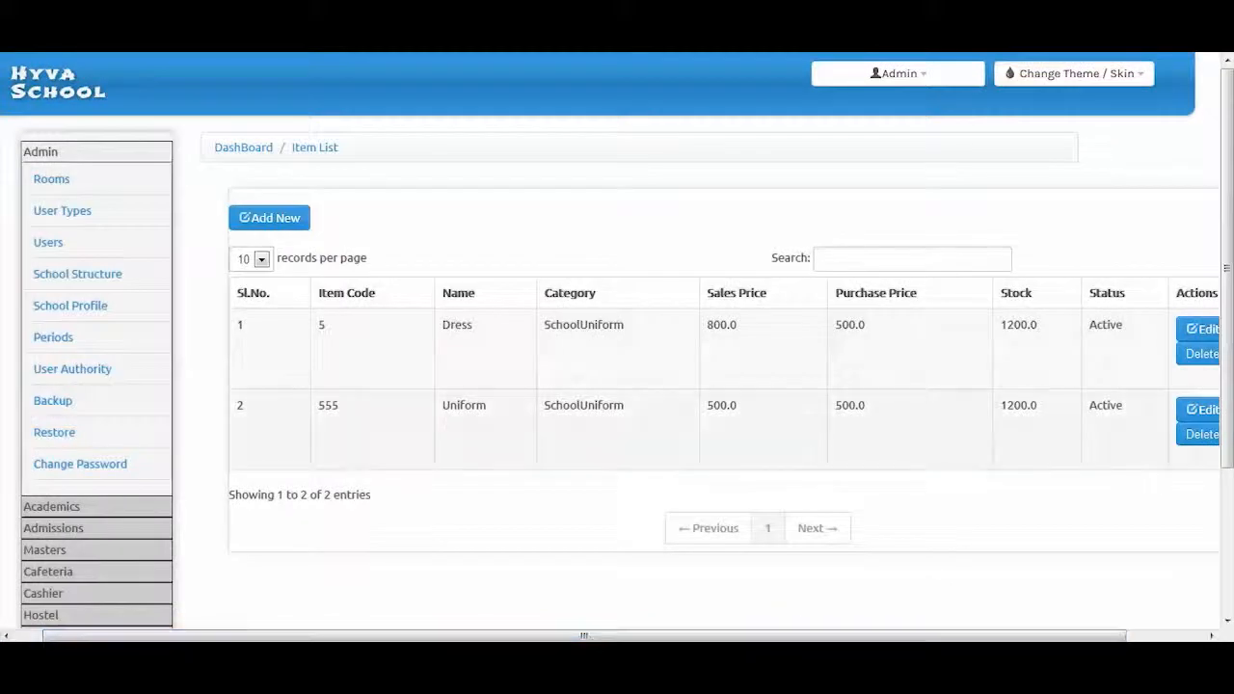
click(1196, 332)
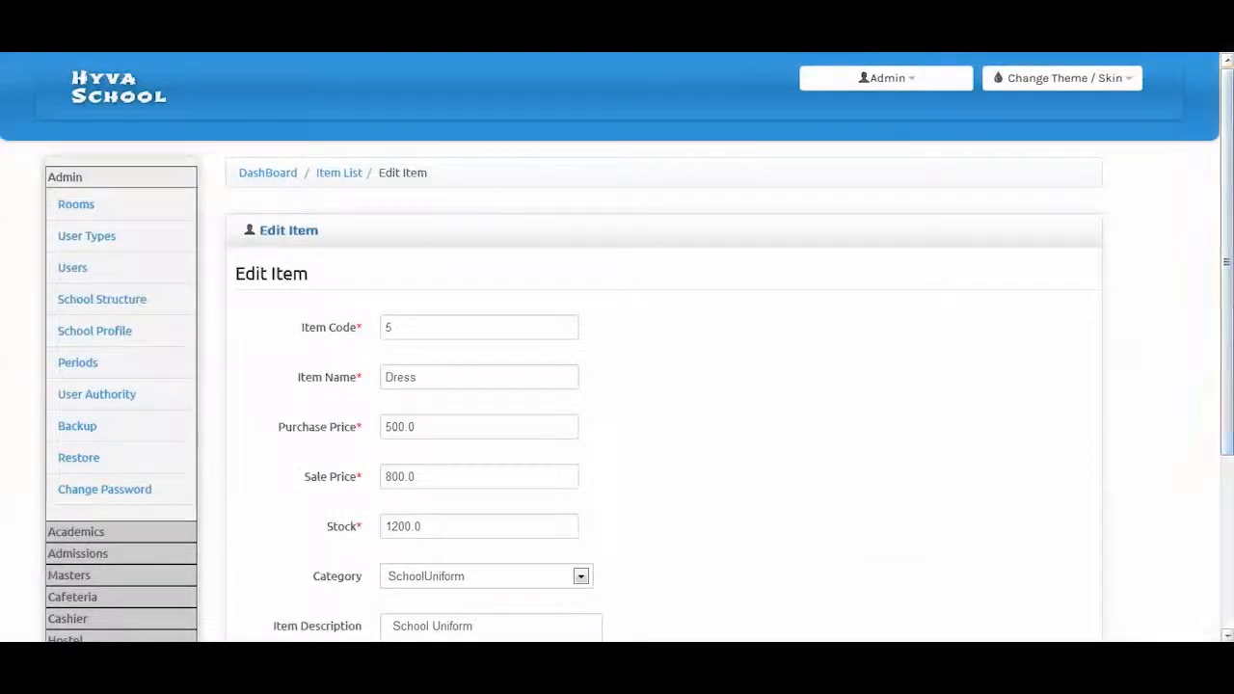
scroll(1227, 294, down, 1)
drag(1227, 294, 1227, 349)
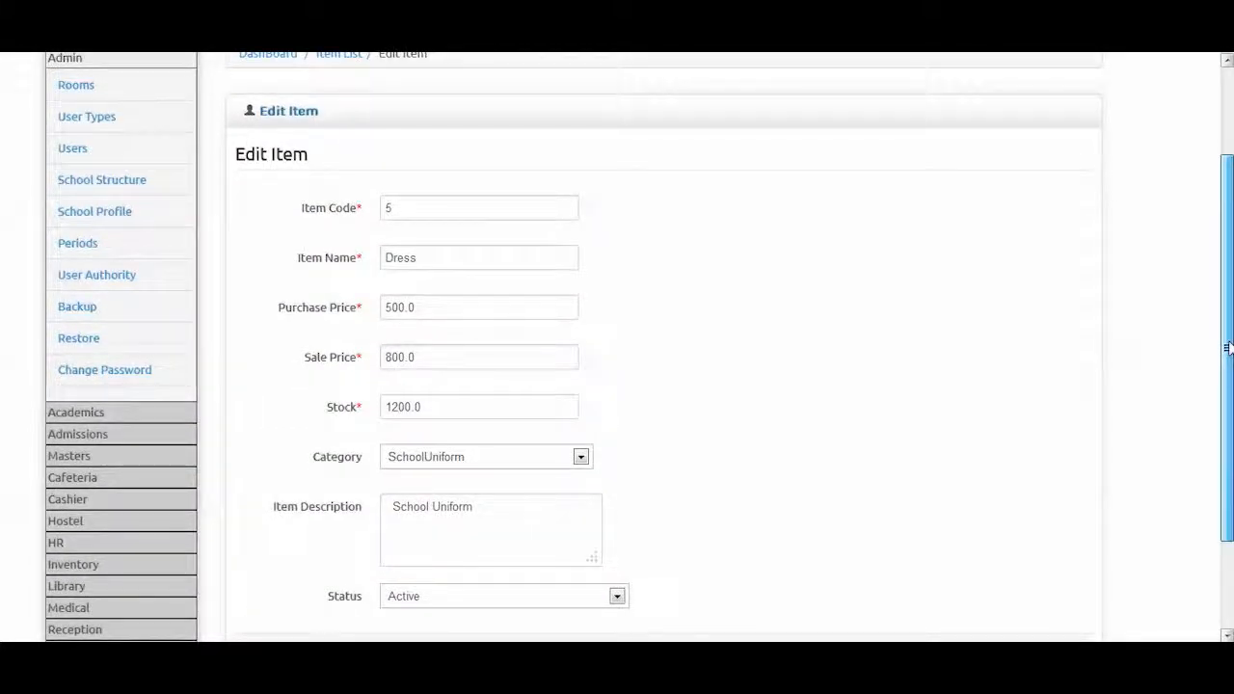
drag(1227, 349, 1227, 349)
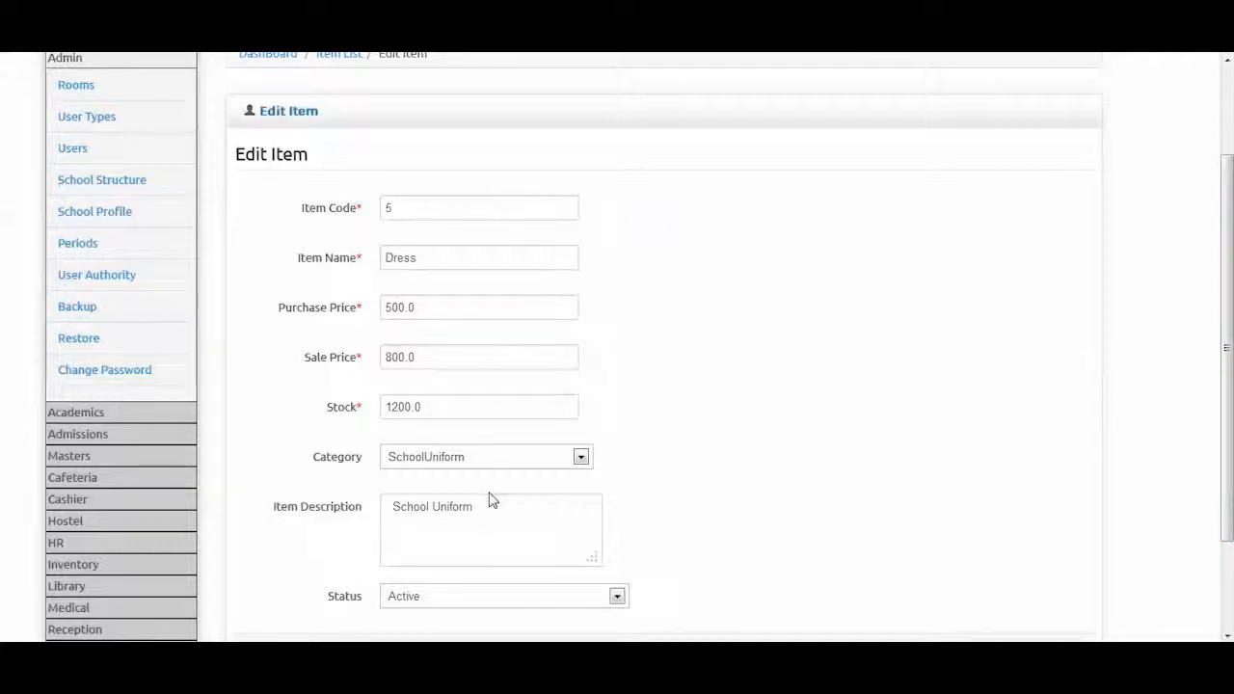
scroll(489, 509, down, 3)
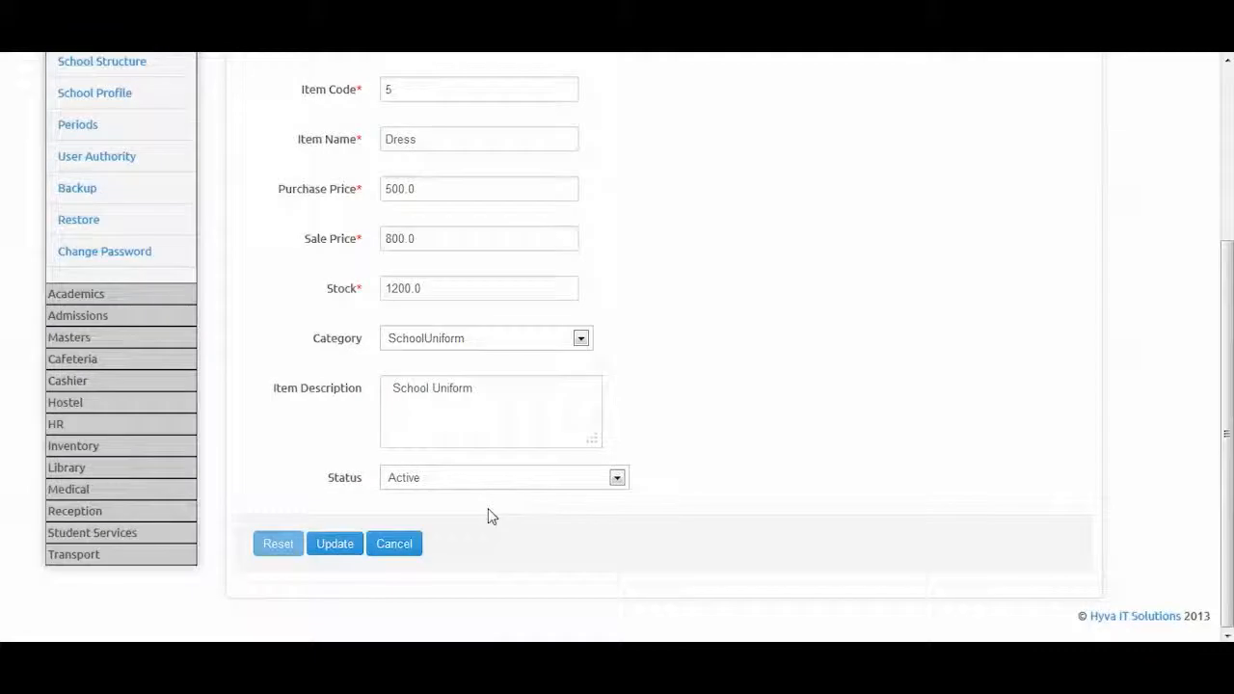
click(73, 448)
click(96, 210)
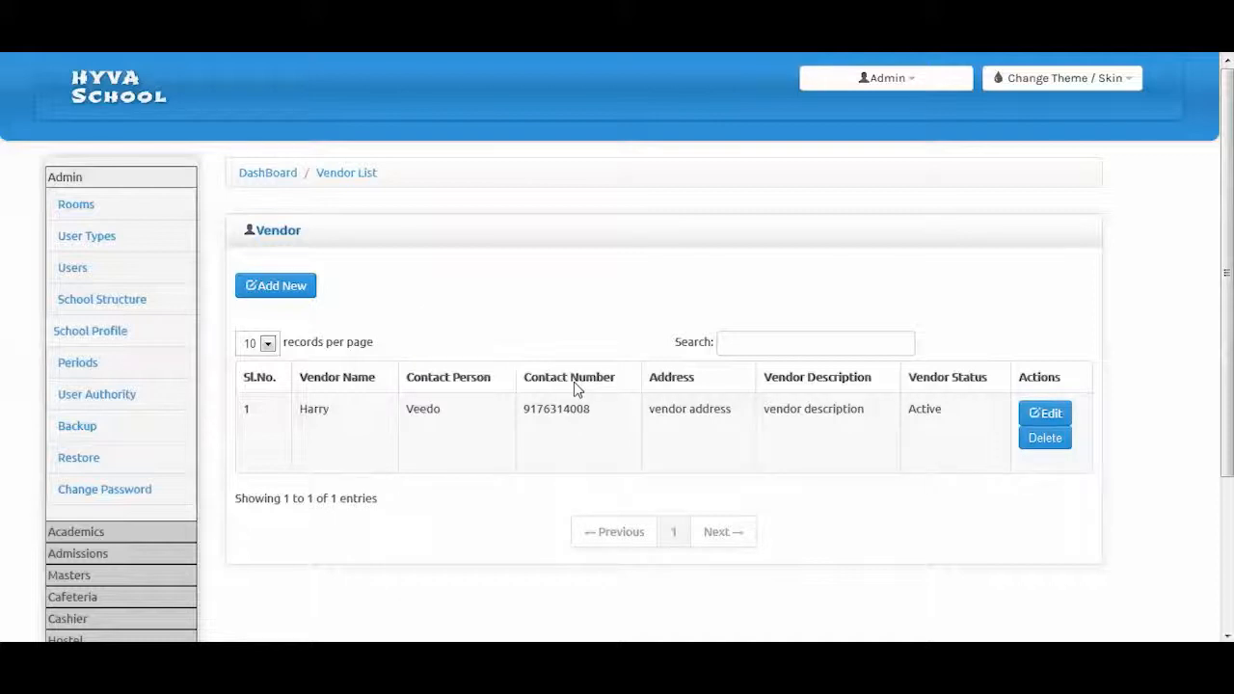
Open the Edit Vendor Form showing the vendor's name, contact person, phone and Active status
click(1047, 416)
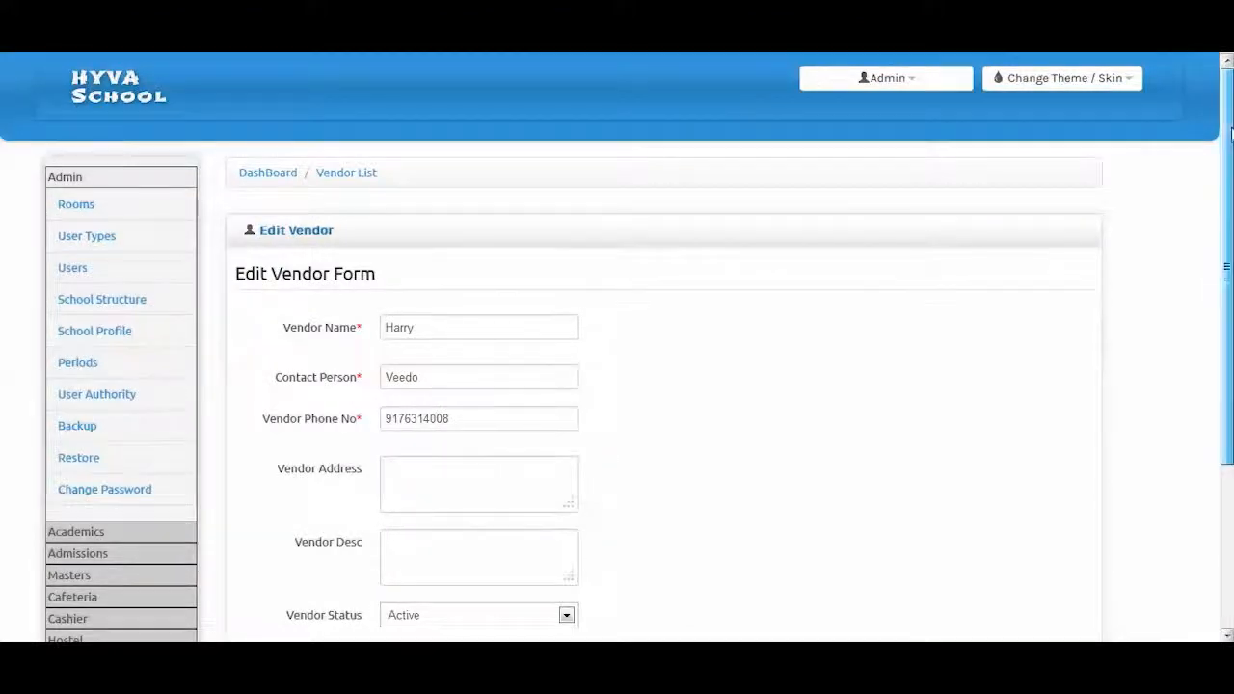
drag(1230, 135, 1229, 164)
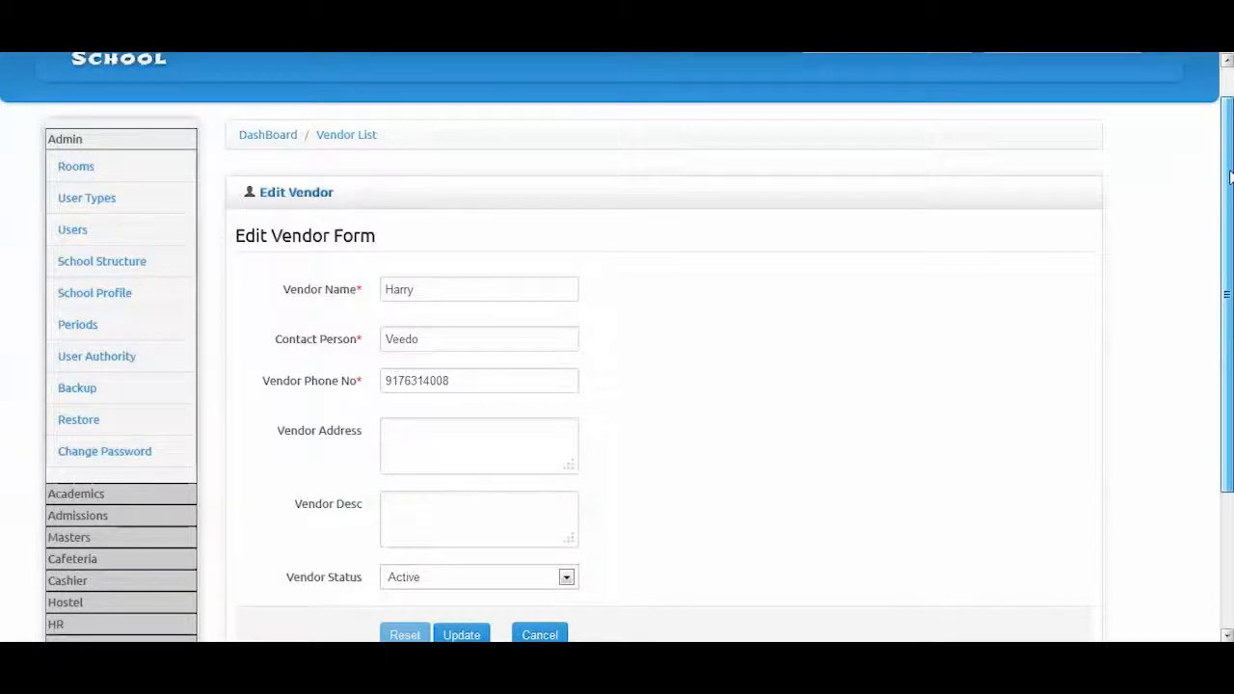
drag(1230, 178, 1230, 191)
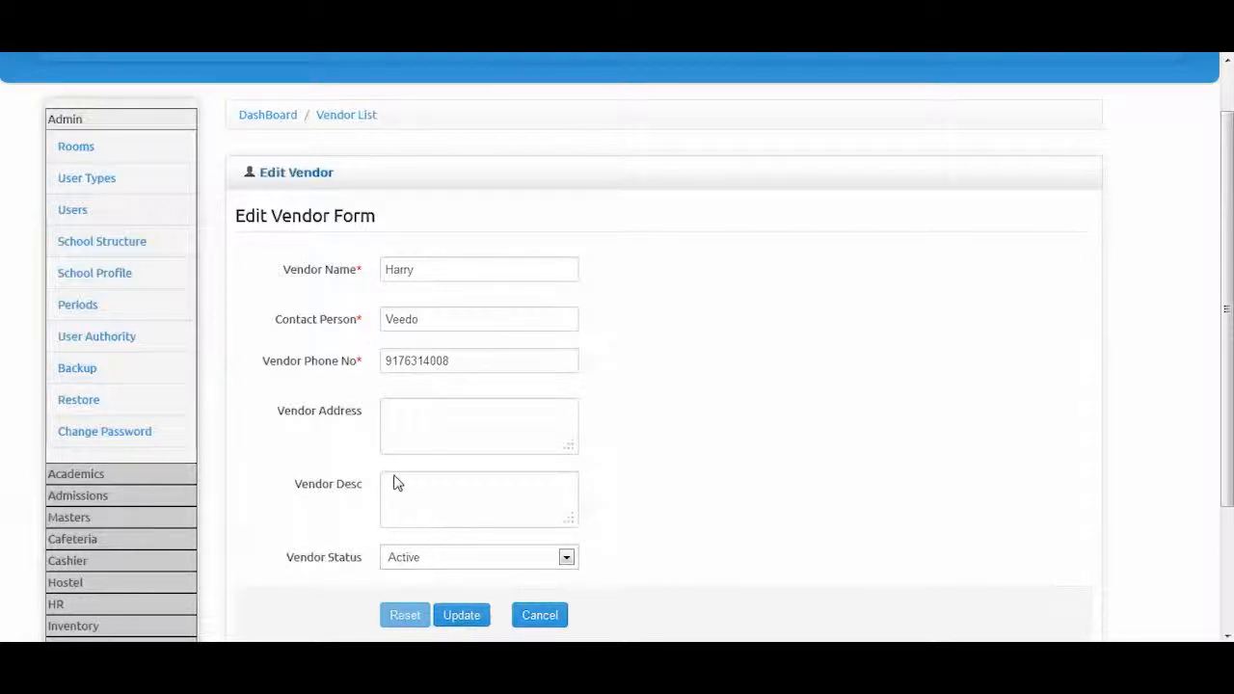
click(78, 626)
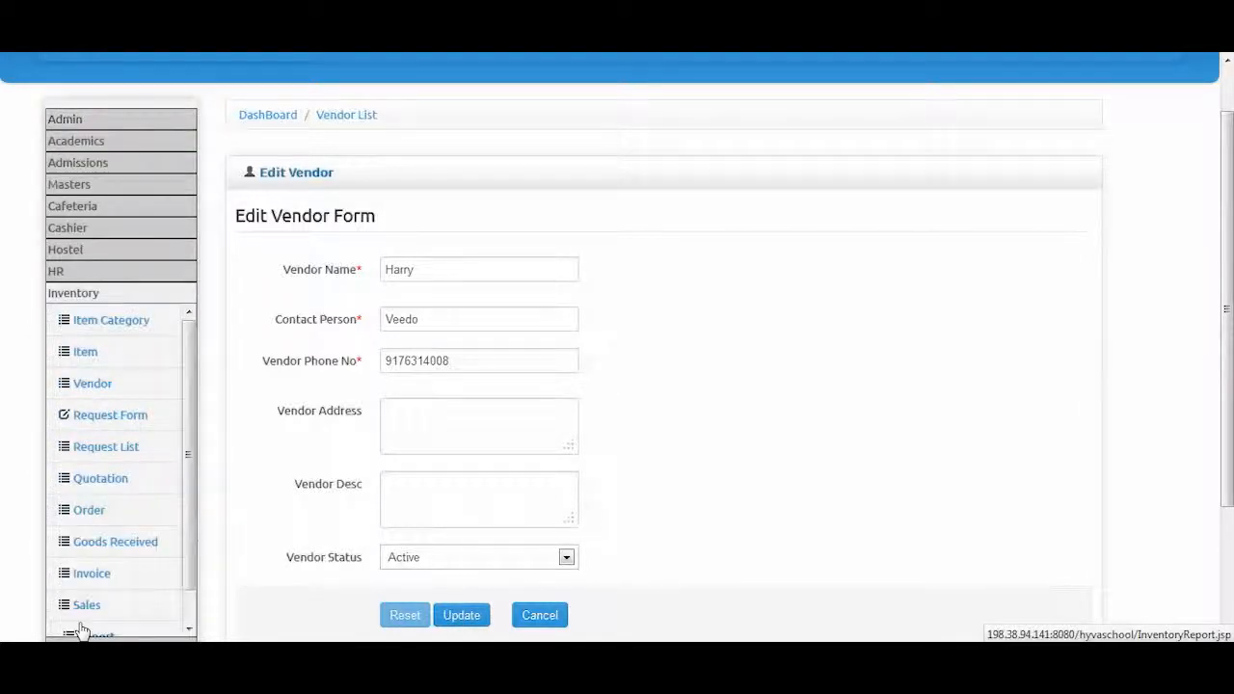
Start a blank Inventory Request Form and check the Product Id options without adding a product
click(133, 424)
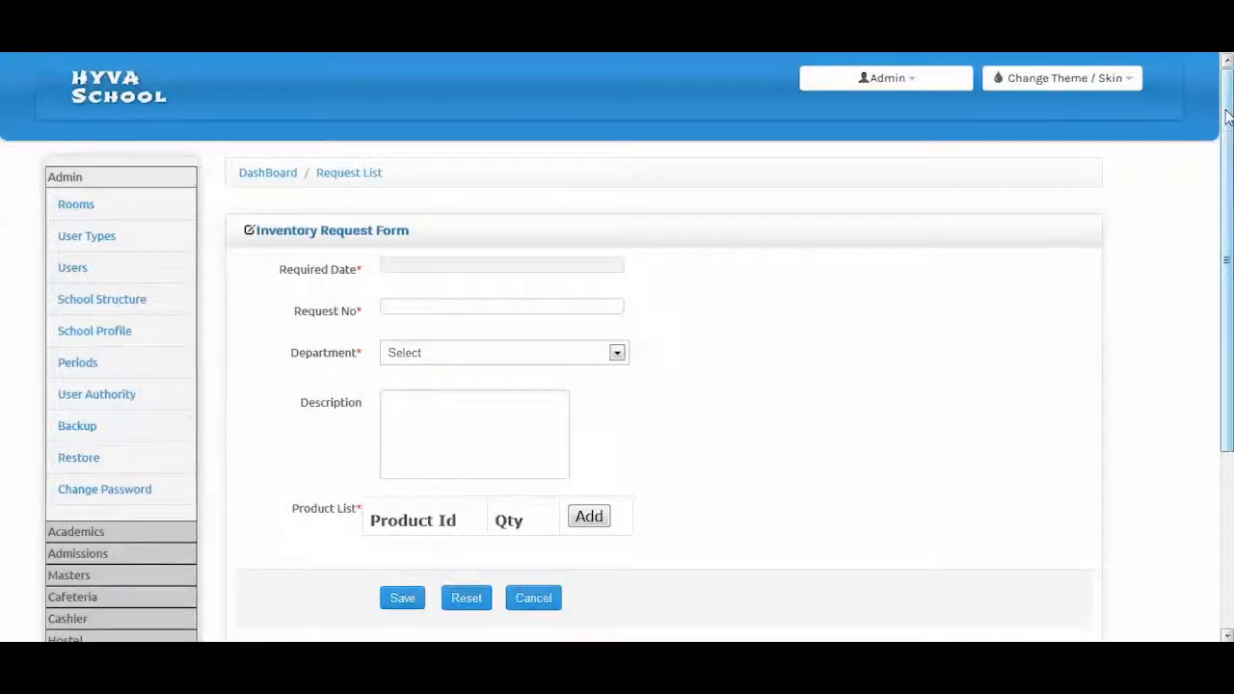
drag(1226, 116, 1227, 154)
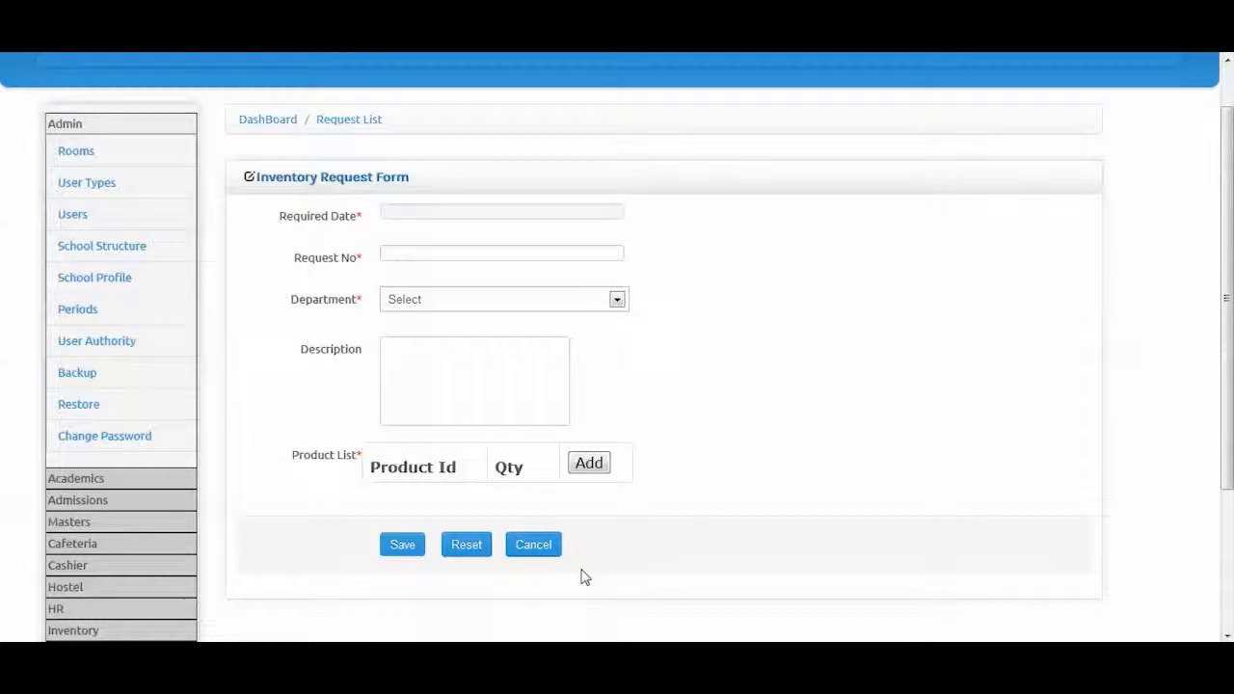
click(589, 465)
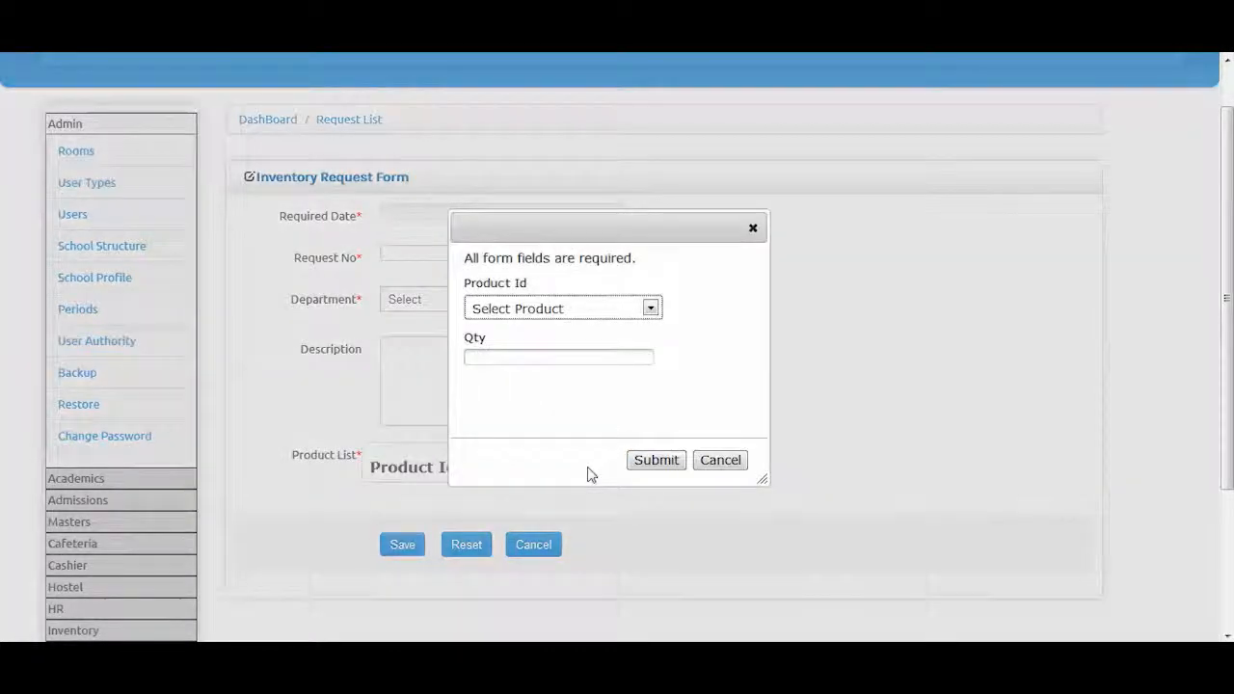
click(564, 309)
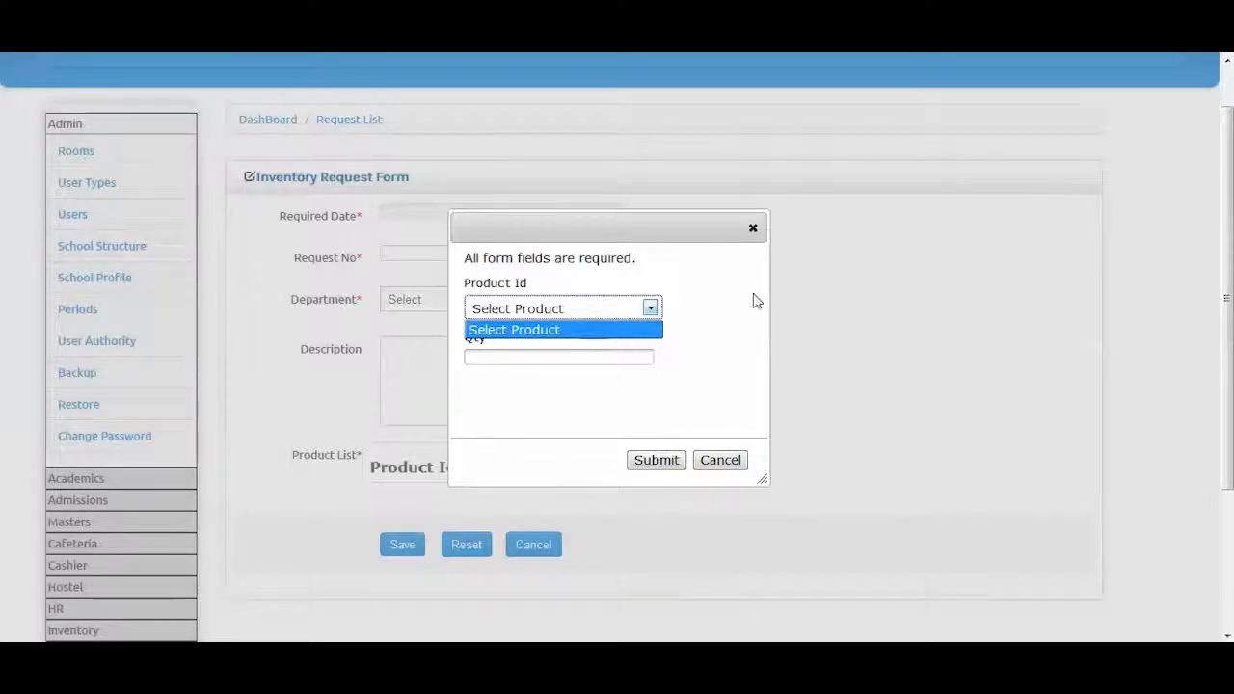
click(753, 227)
Show the Inventory Request List, which has no requests recorded
scroll(65, 619, down, 1)
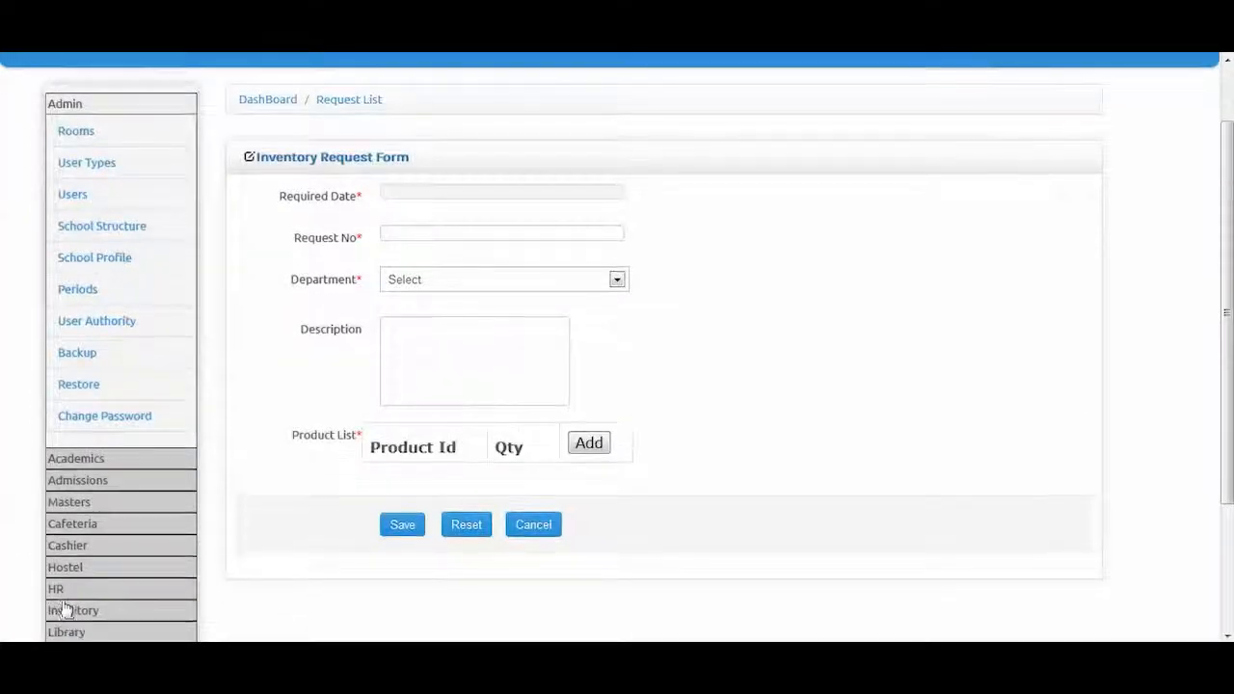
click(66, 612)
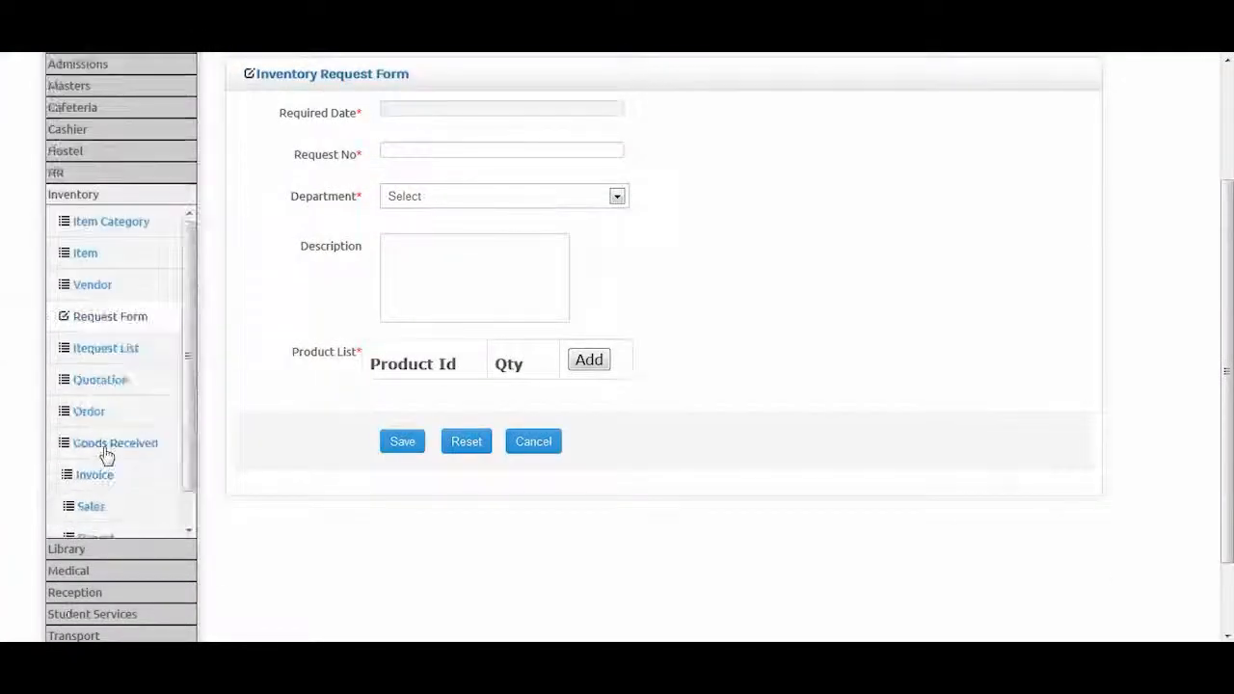
click(124, 357)
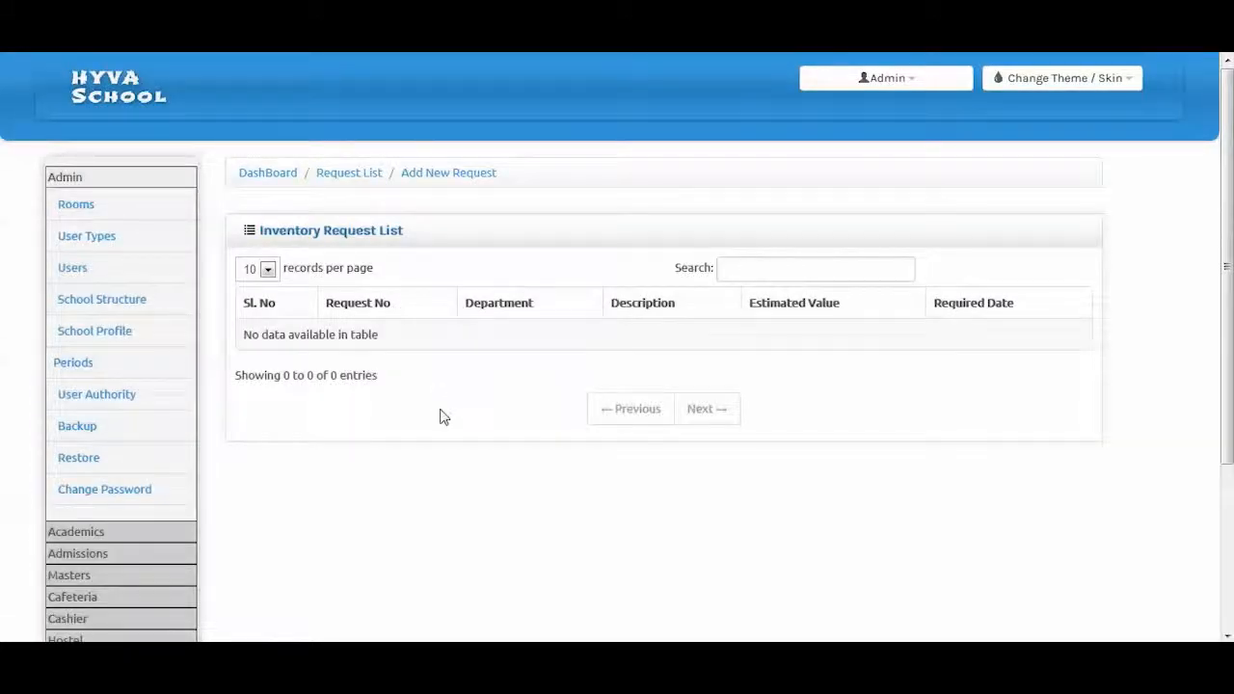
scroll(64, 602, down, 1)
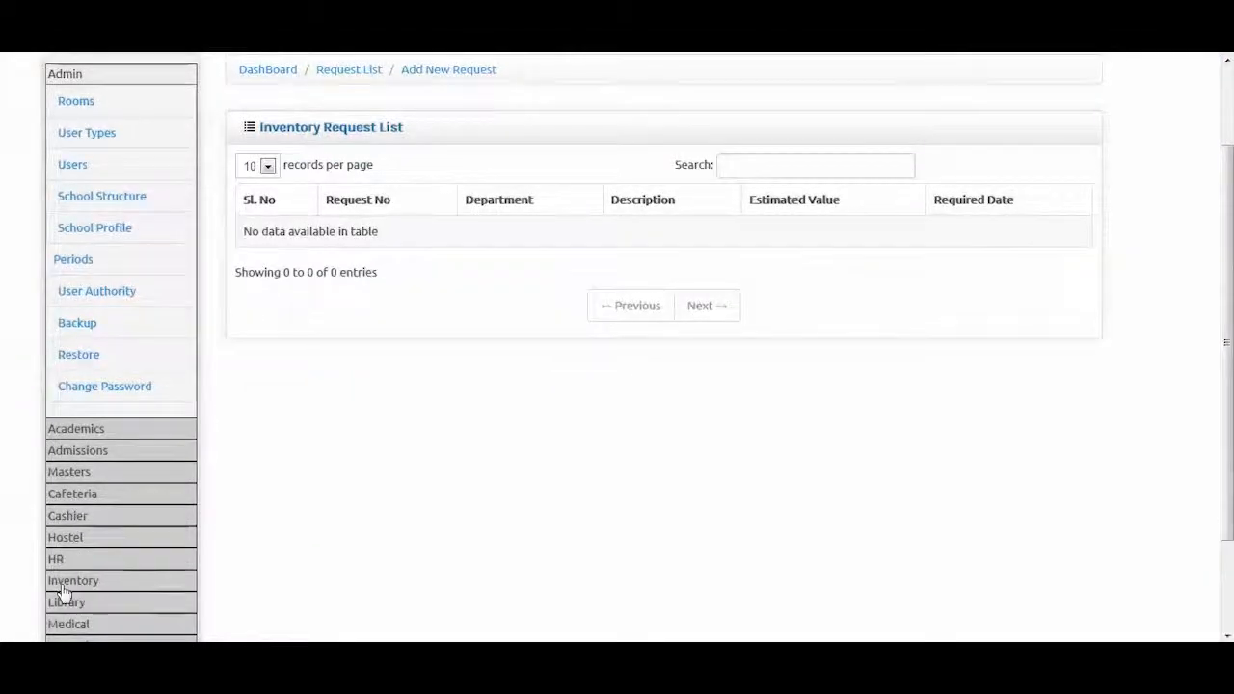
click(66, 586)
scroll(96, 501, down, 1)
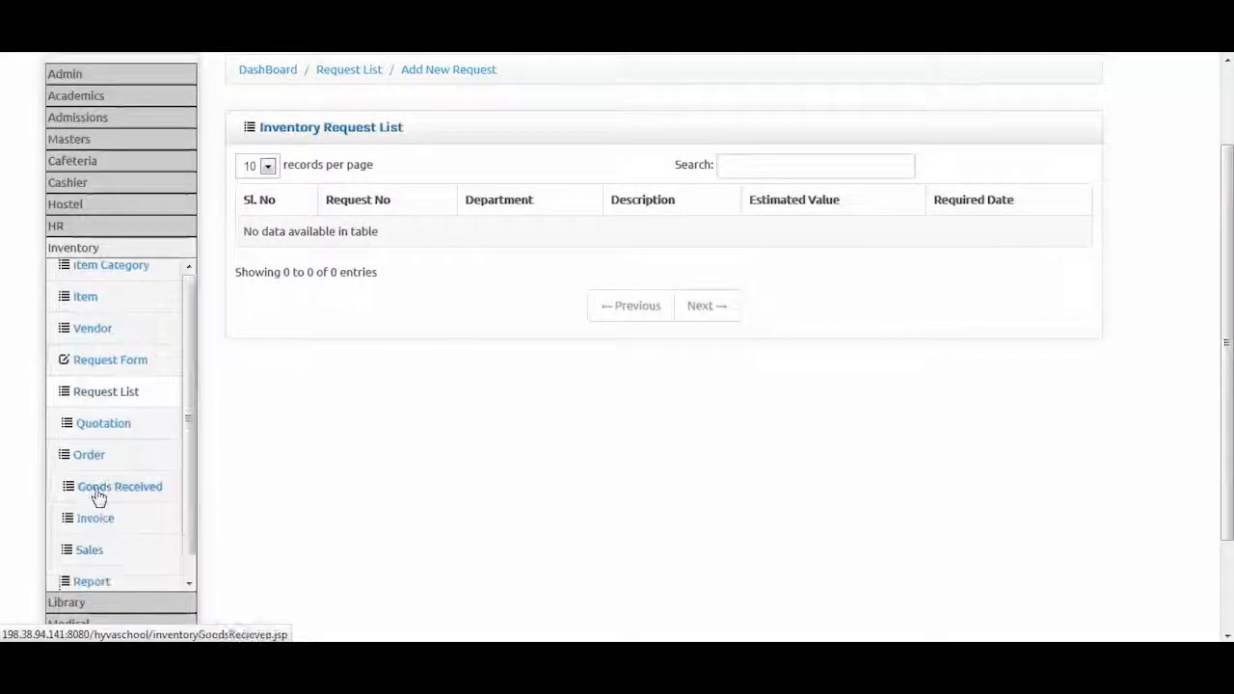
Open quotation 52 for editing: Academic category, one product line, total 800.0, Approved
click(101, 410)
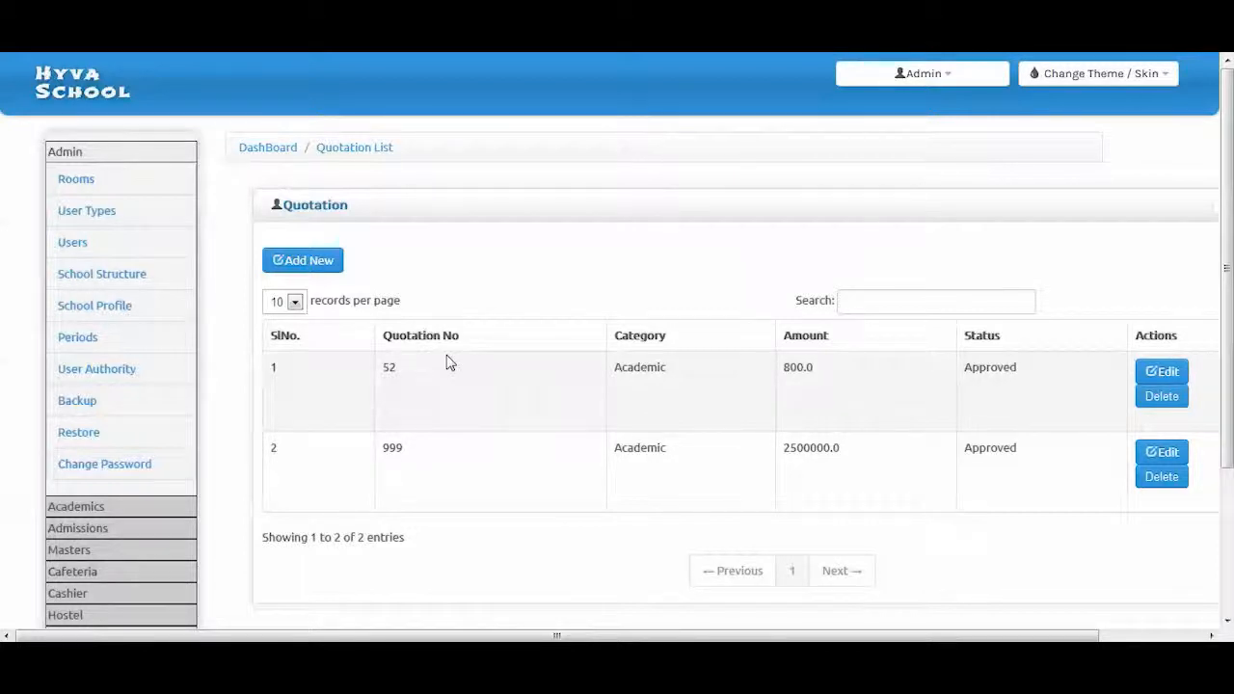
click(1182, 379)
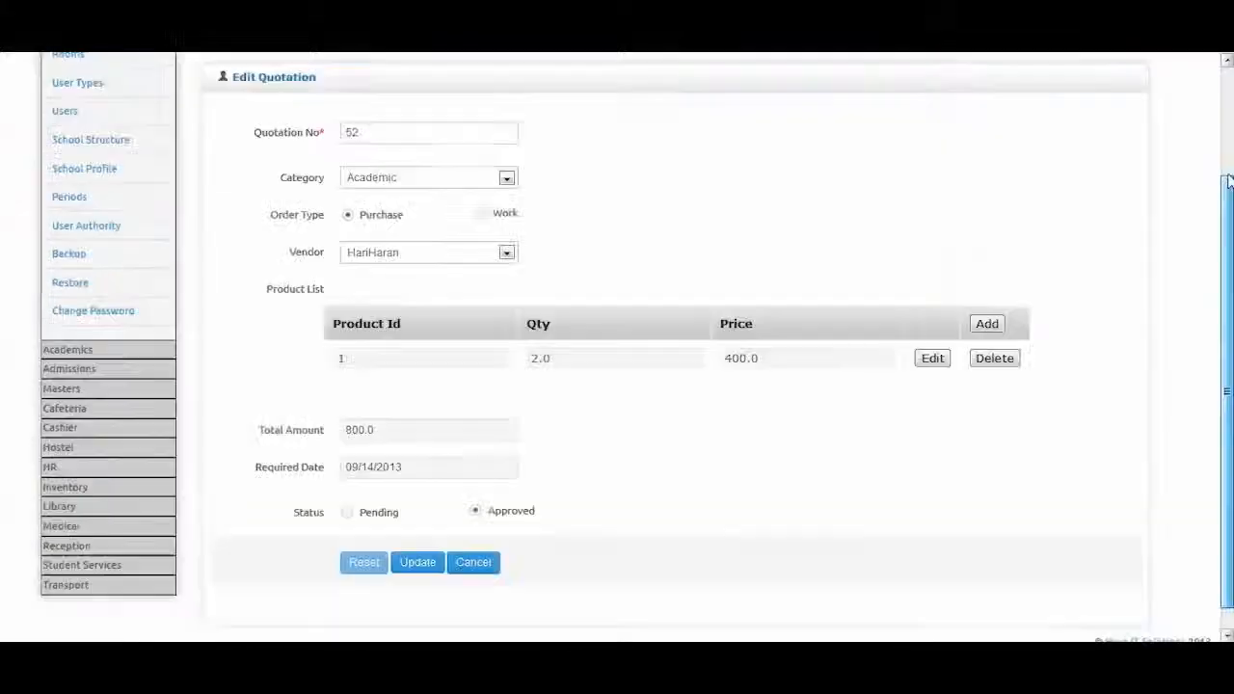
drag(1228, 181, 1227, 129)
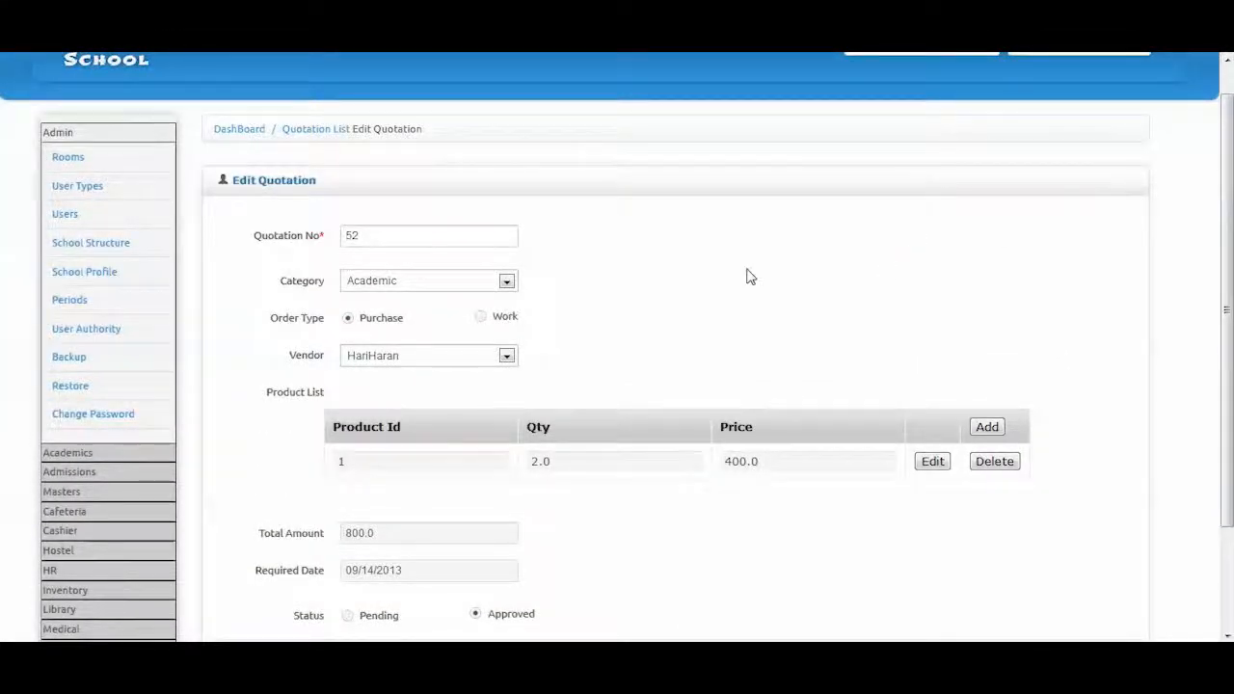
scroll(742, 275, down, 2)
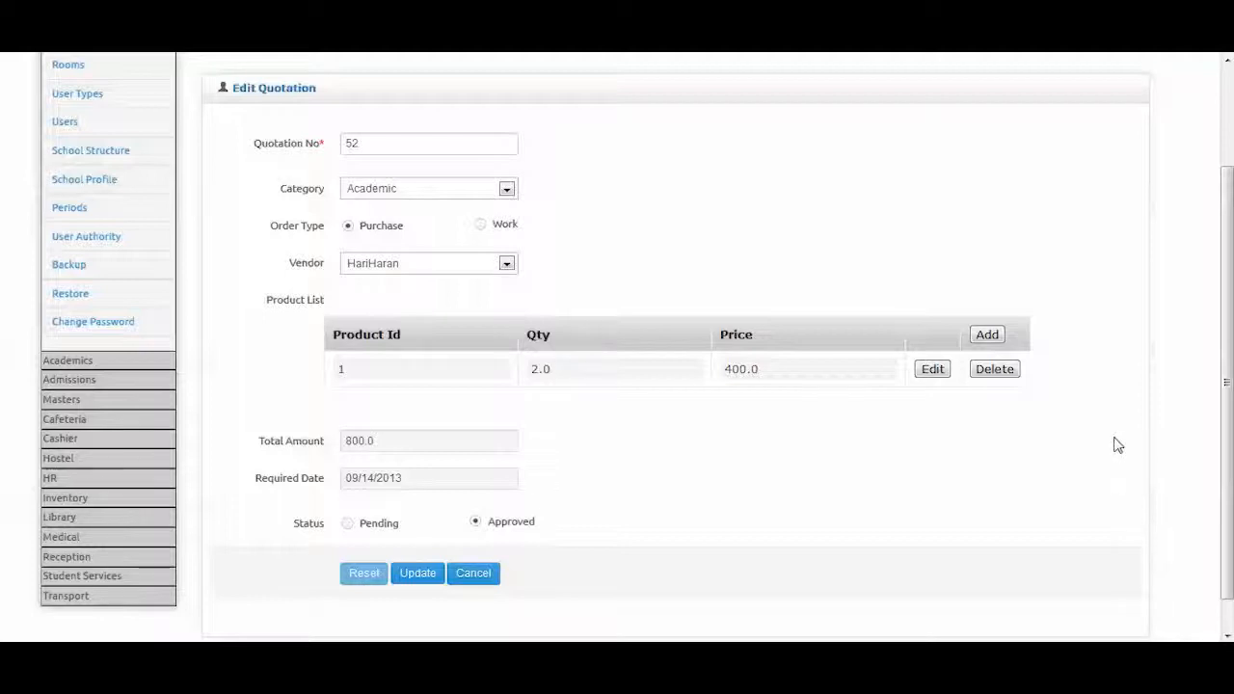
Show the Order List with delivered Uniform order 45, quantity 5.0, totalling 2000.0
click(73, 499)
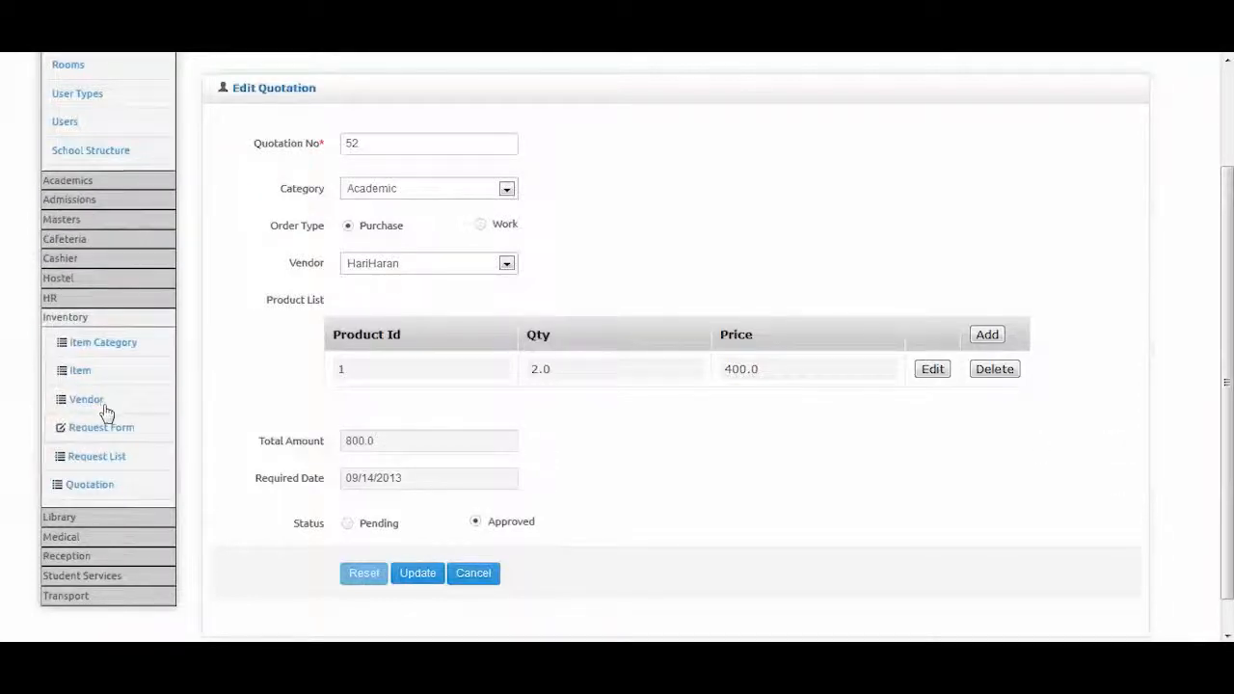
scroll(120, 493, down, 1)
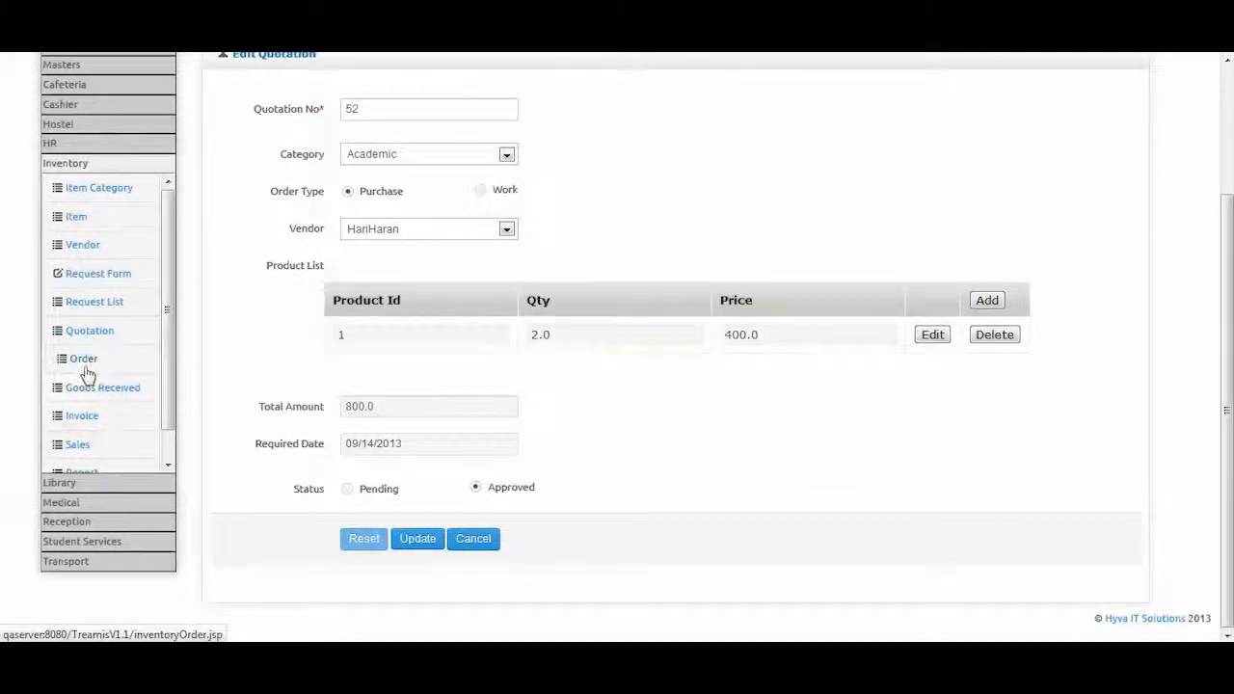
click(83, 362)
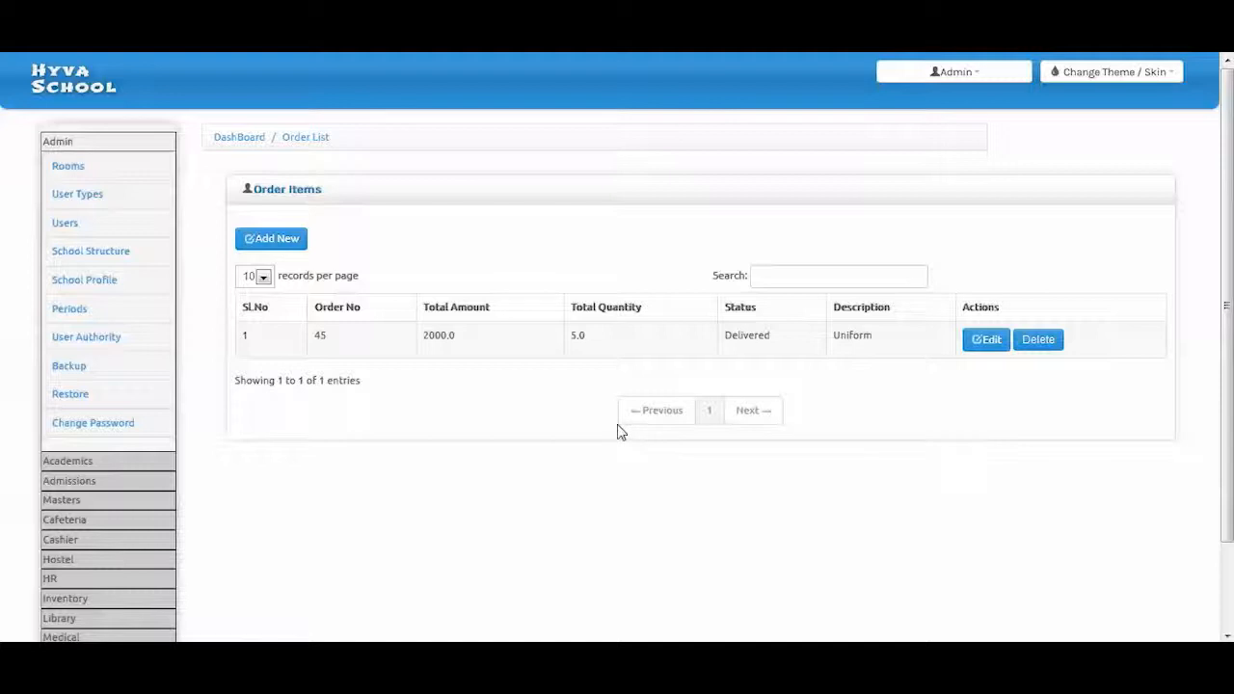
Open order 45 for editing and review its two product lines, total 2000.0 and Delivered status
click(1000, 353)
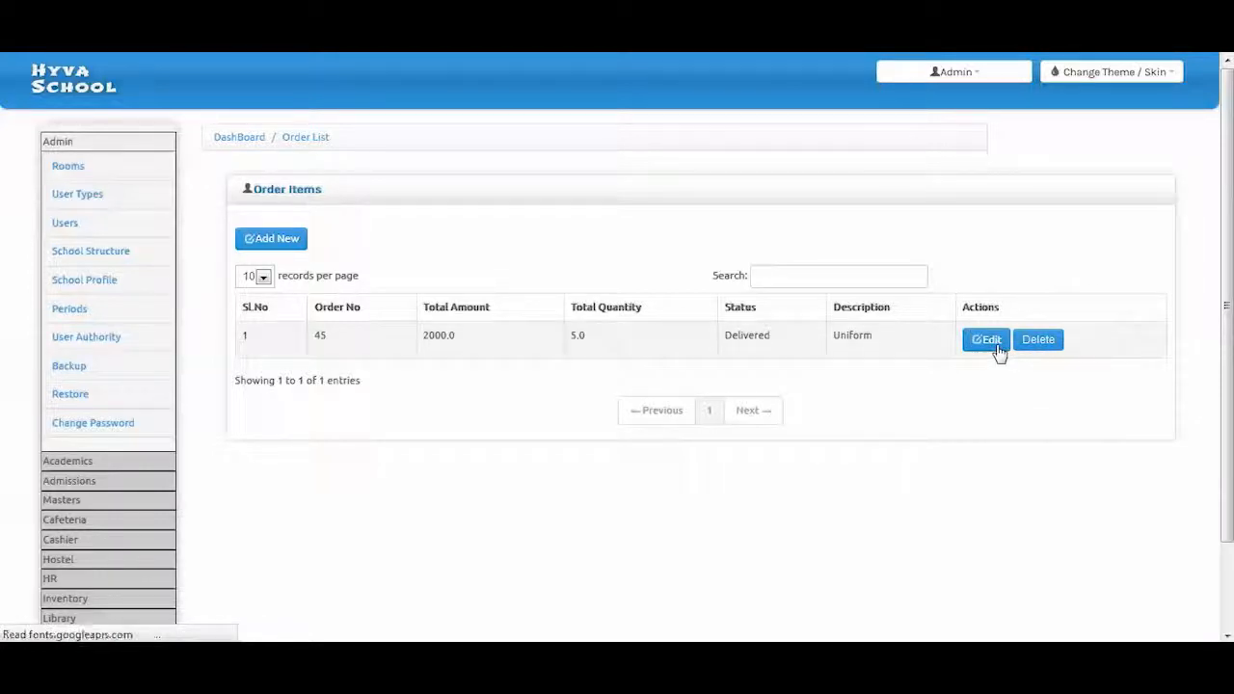
drag(1228, 232, 1229, 275)
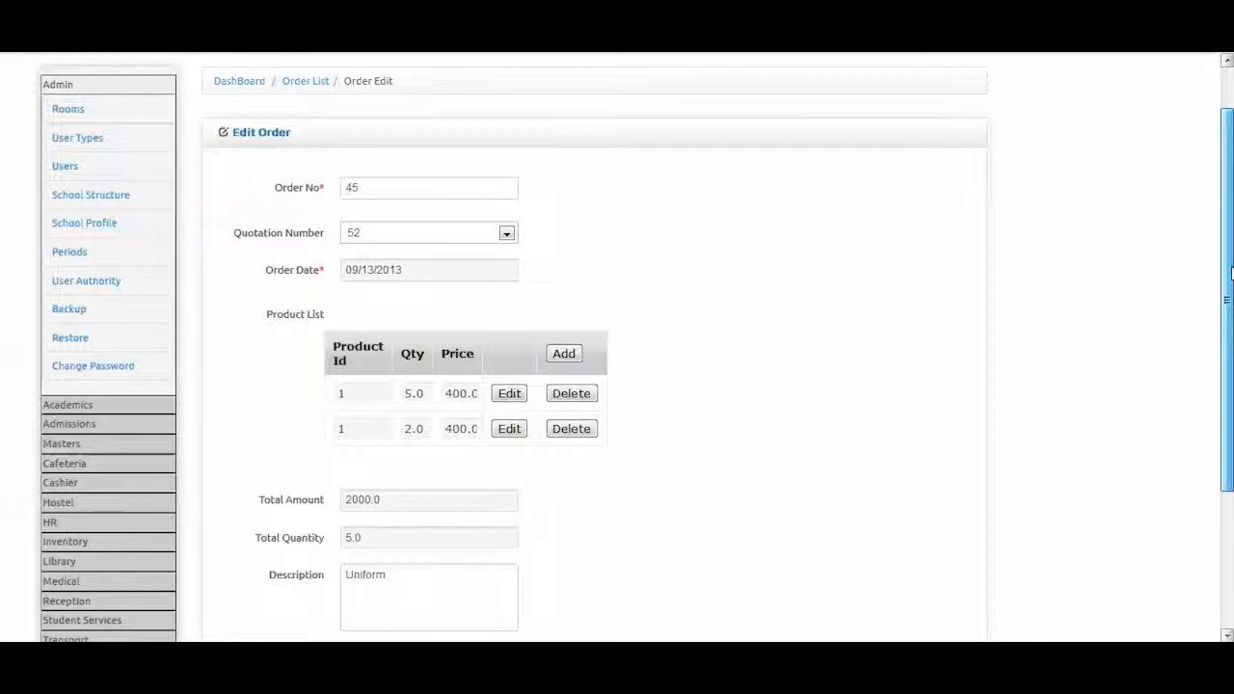
drag(1230, 275, 1230, 294)
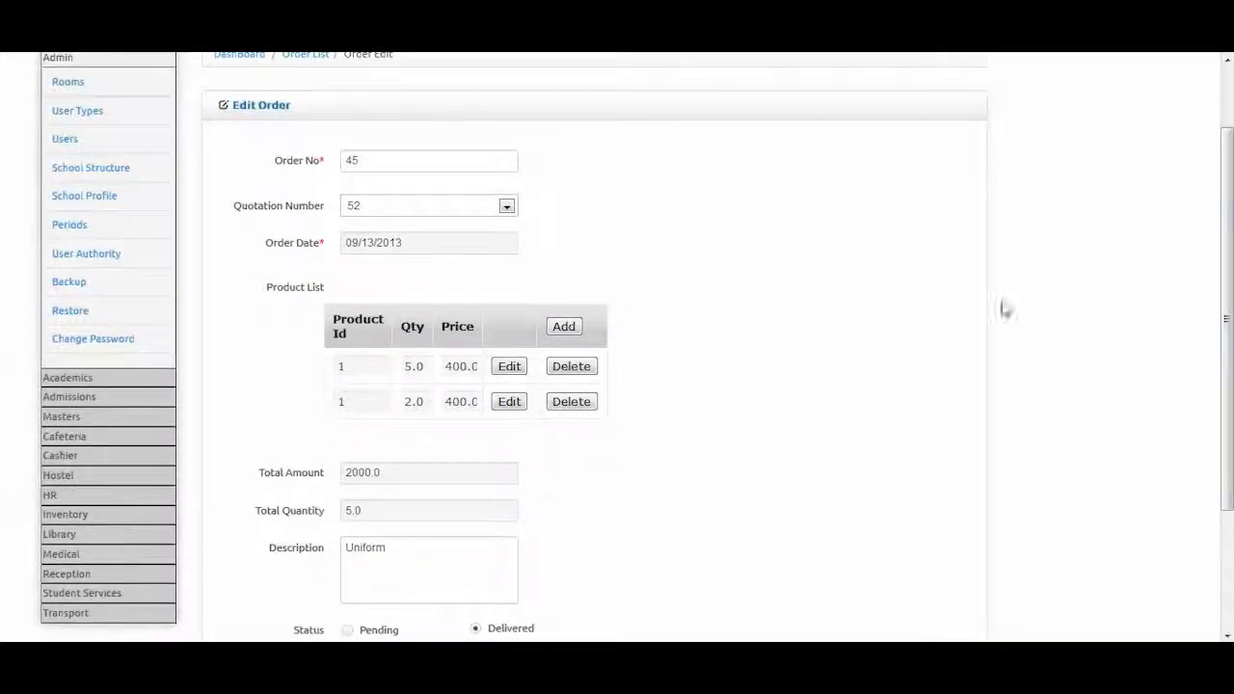
scroll(707, 371, down, 2)
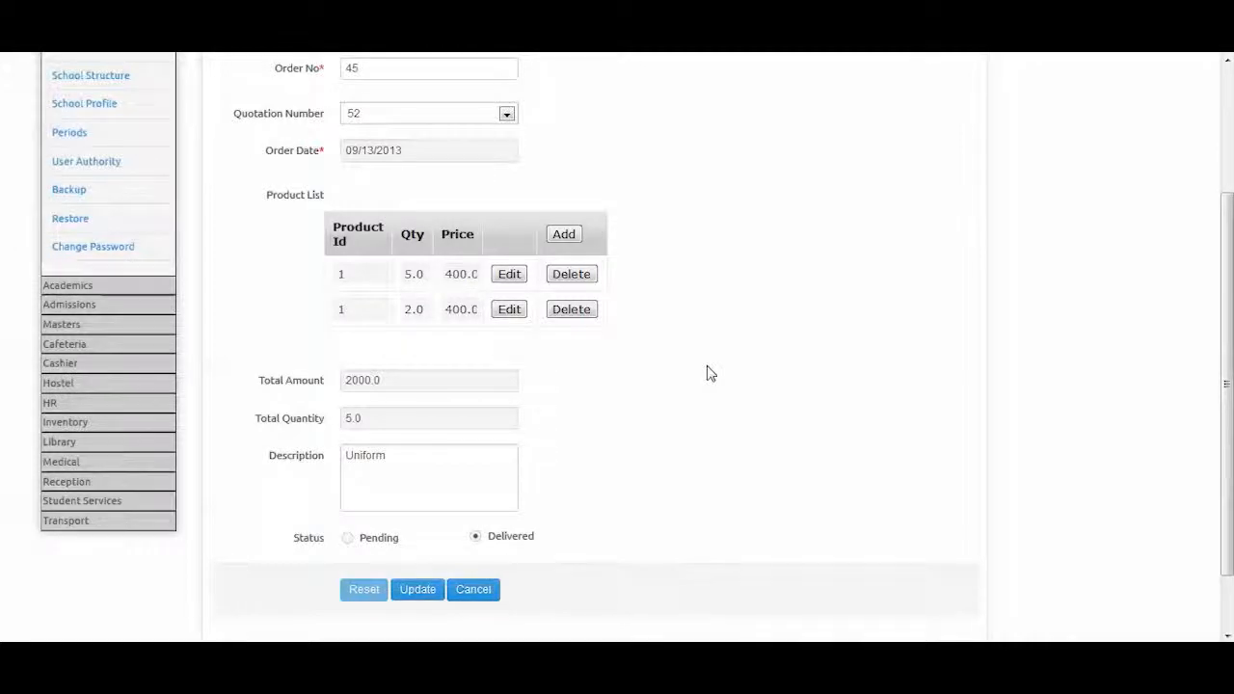
Preview the Add product form's product choices for order 45, then cancel without adding anything
click(575, 236)
click(604, 333)
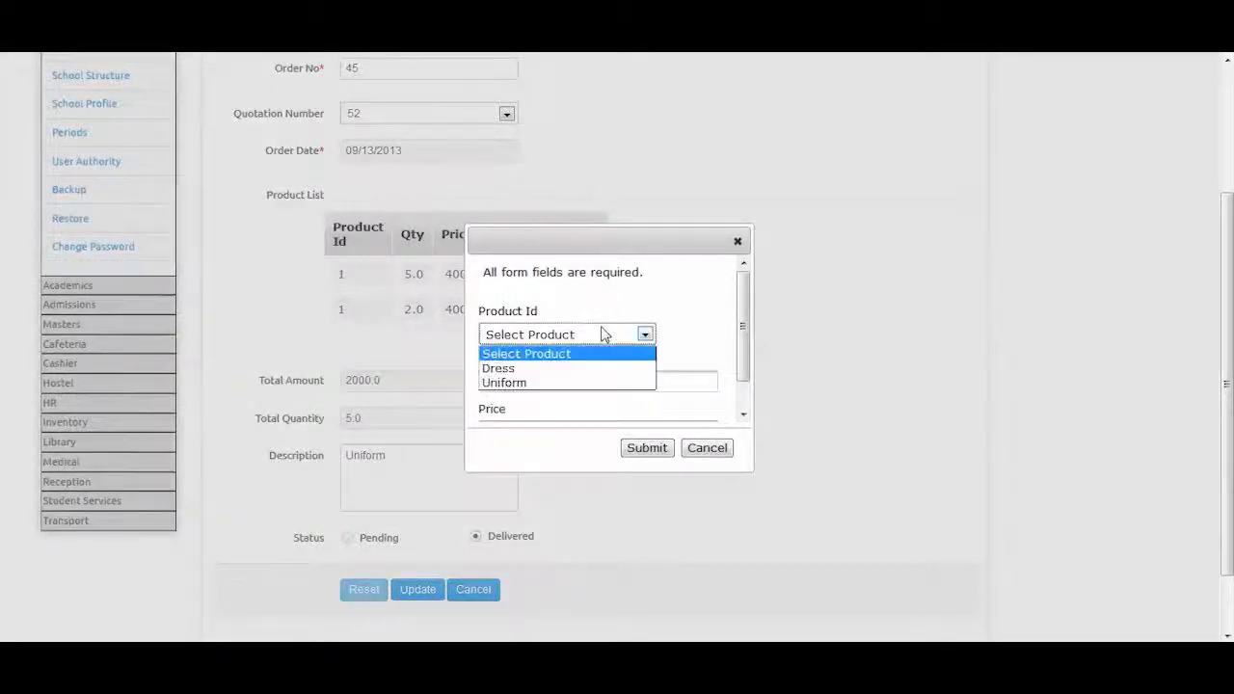
click(735, 246)
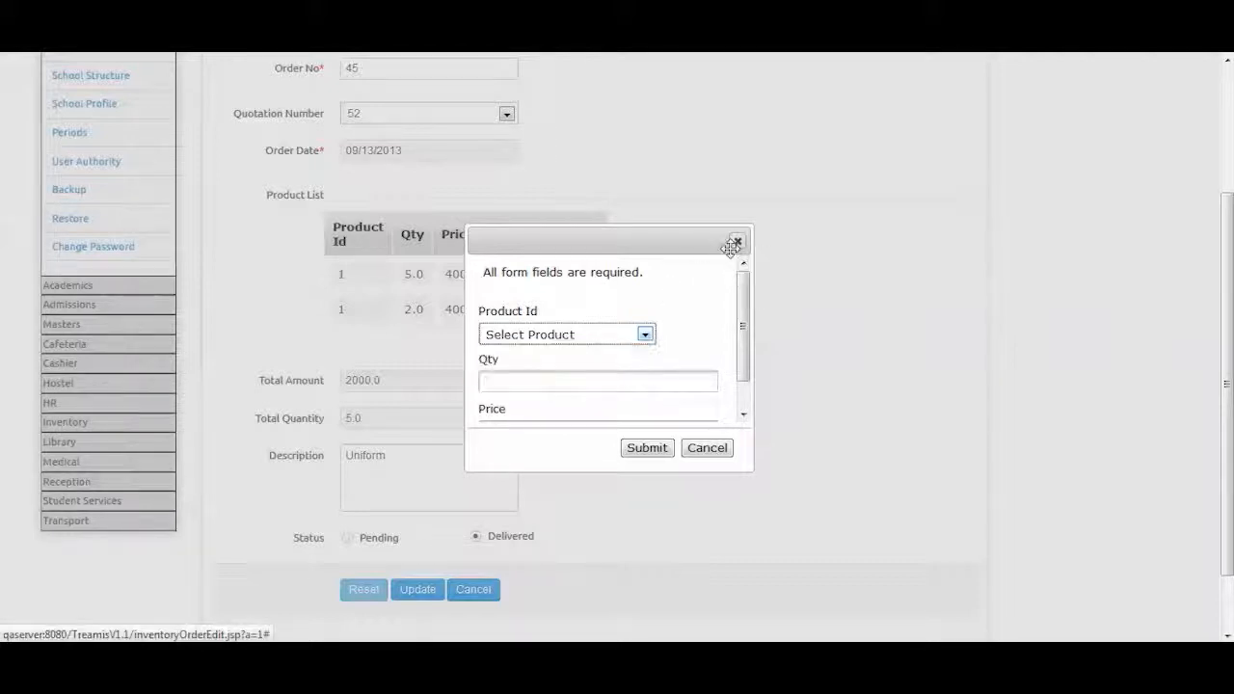
click(701, 448)
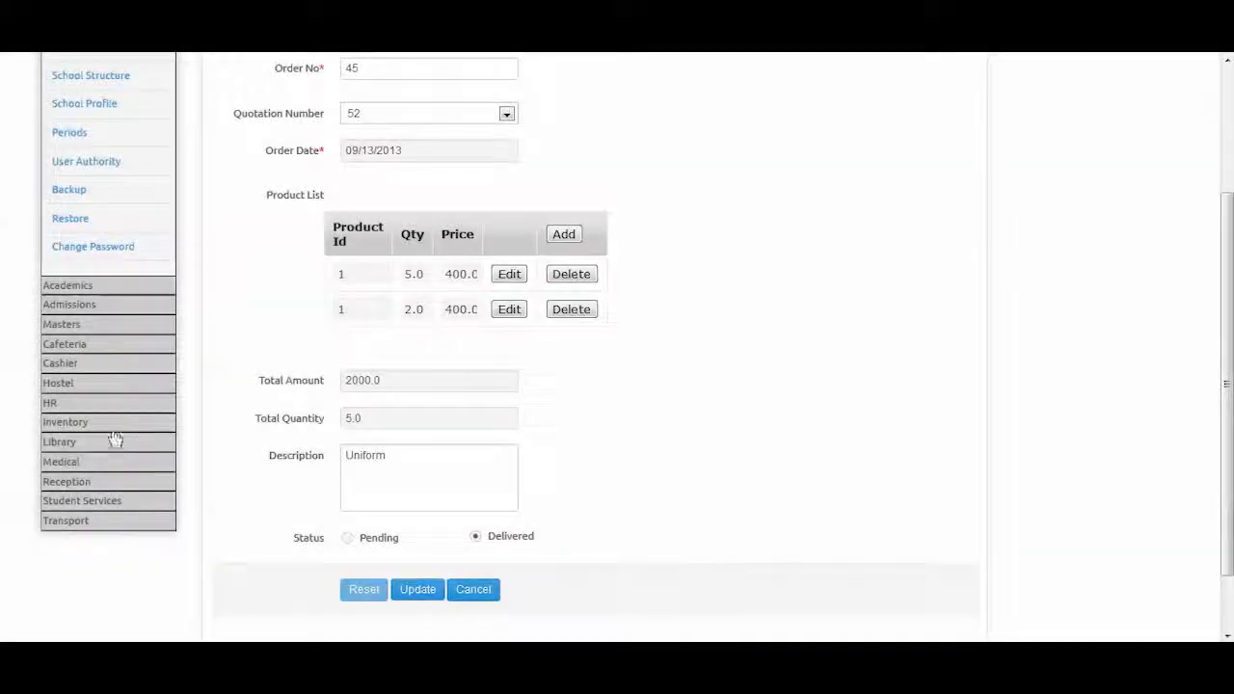
Go to the Inventory Goods Received list
click(62, 424)
scroll(106, 386, down, 1)
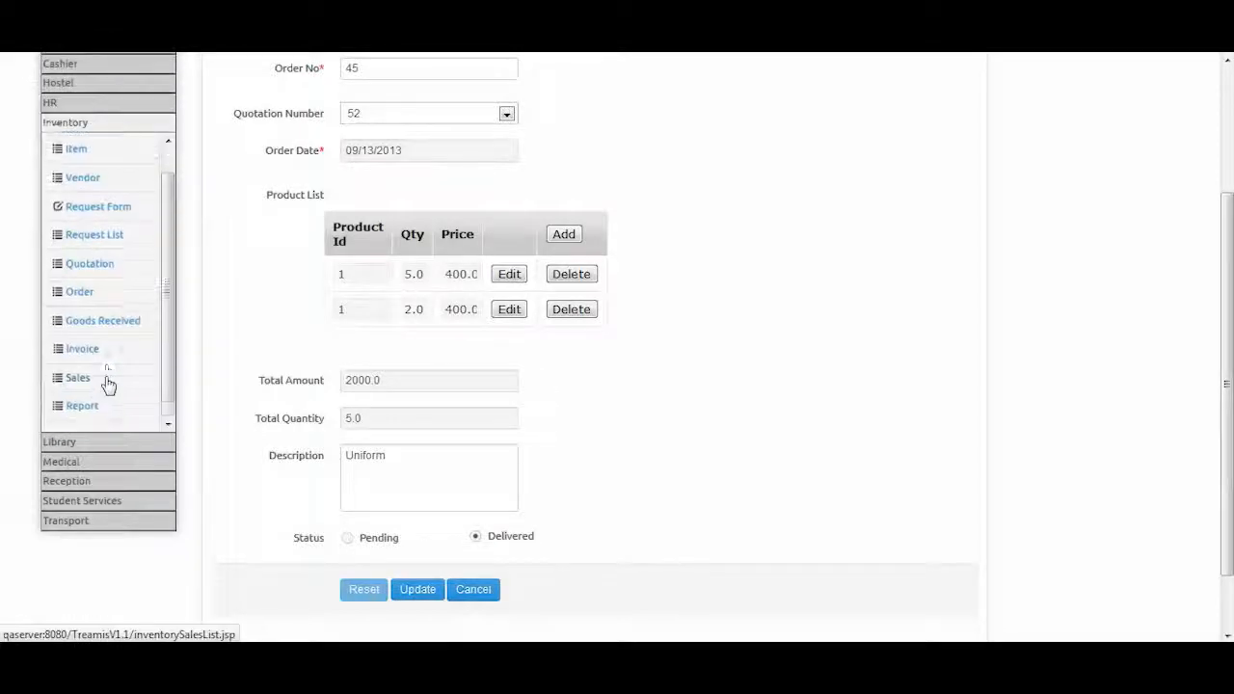
click(100, 320)
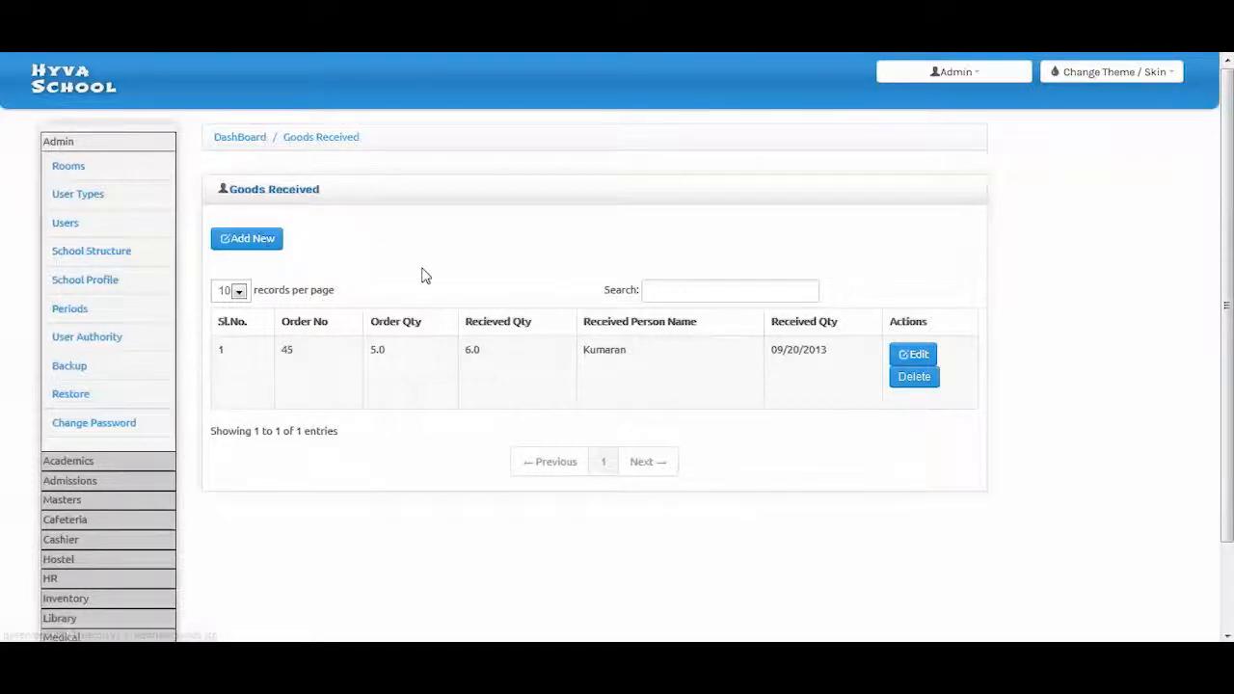
Open order 45's goods-received entry for editing, showing received quantity 6.0, date 09/20/2013, condition good
click(914, 359)
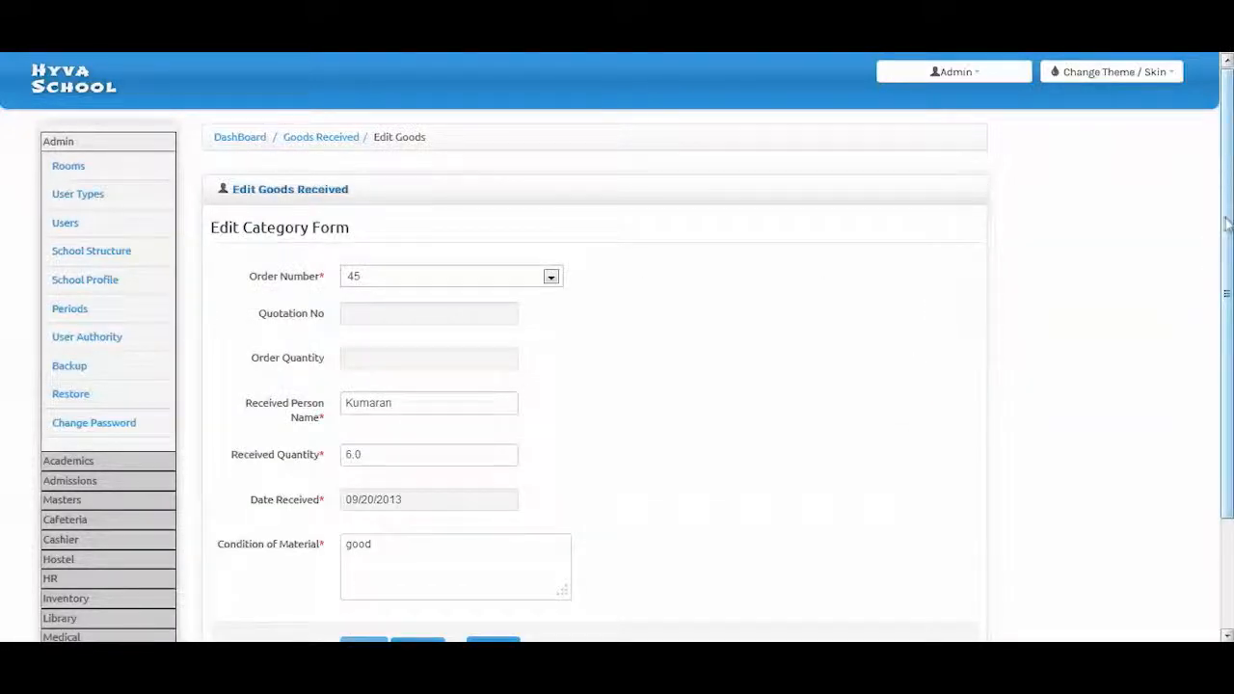
drag(1227, 223, 1225, 264)
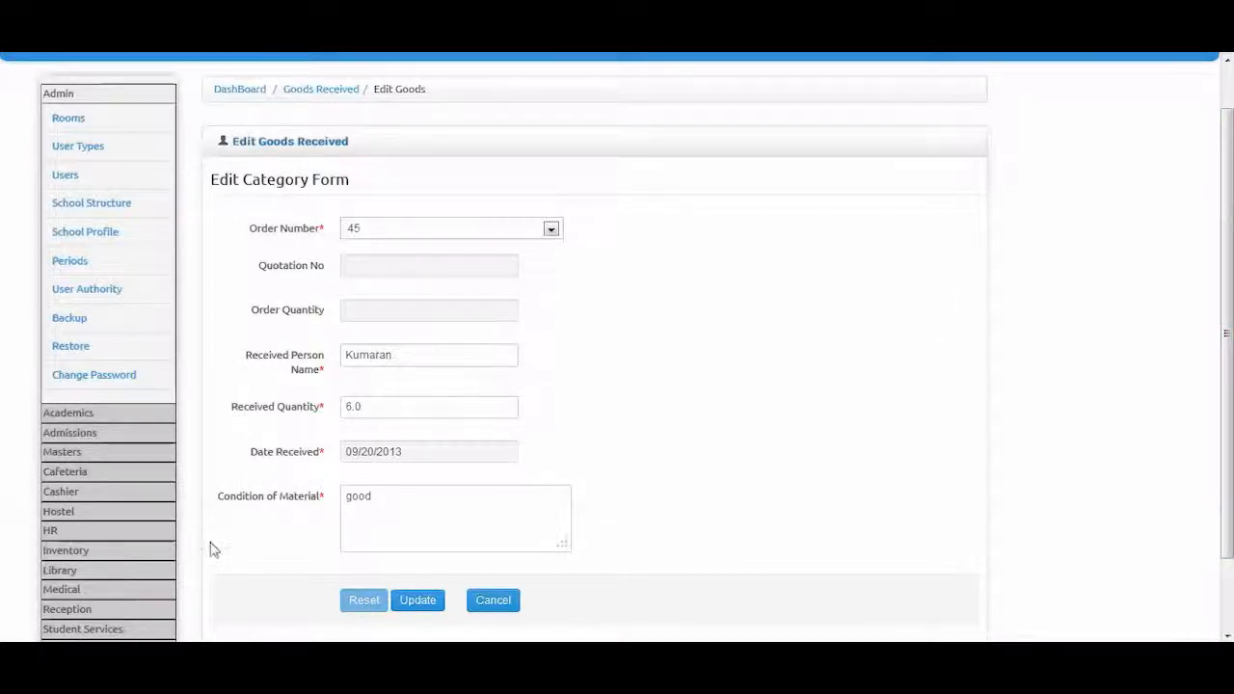
click(82, 554)
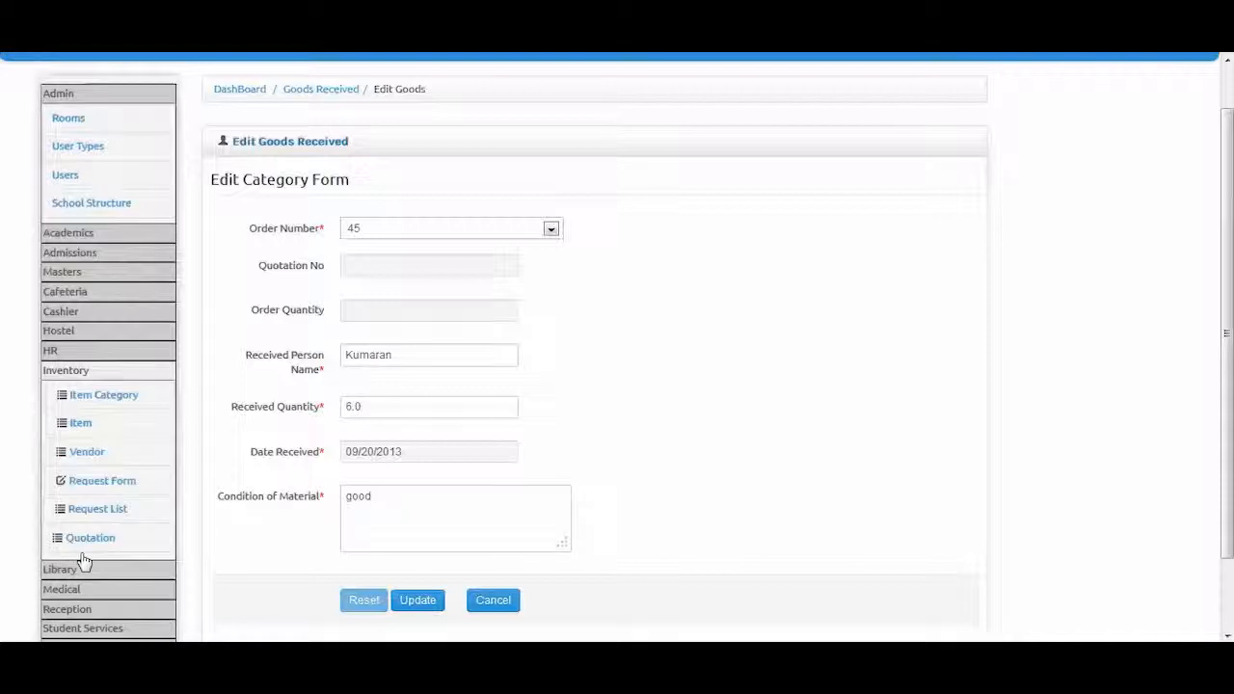
Review sales invoice 56 for order 45 (Cash, 09/20/2013), then move to the empty Sales list
click(84, 482)
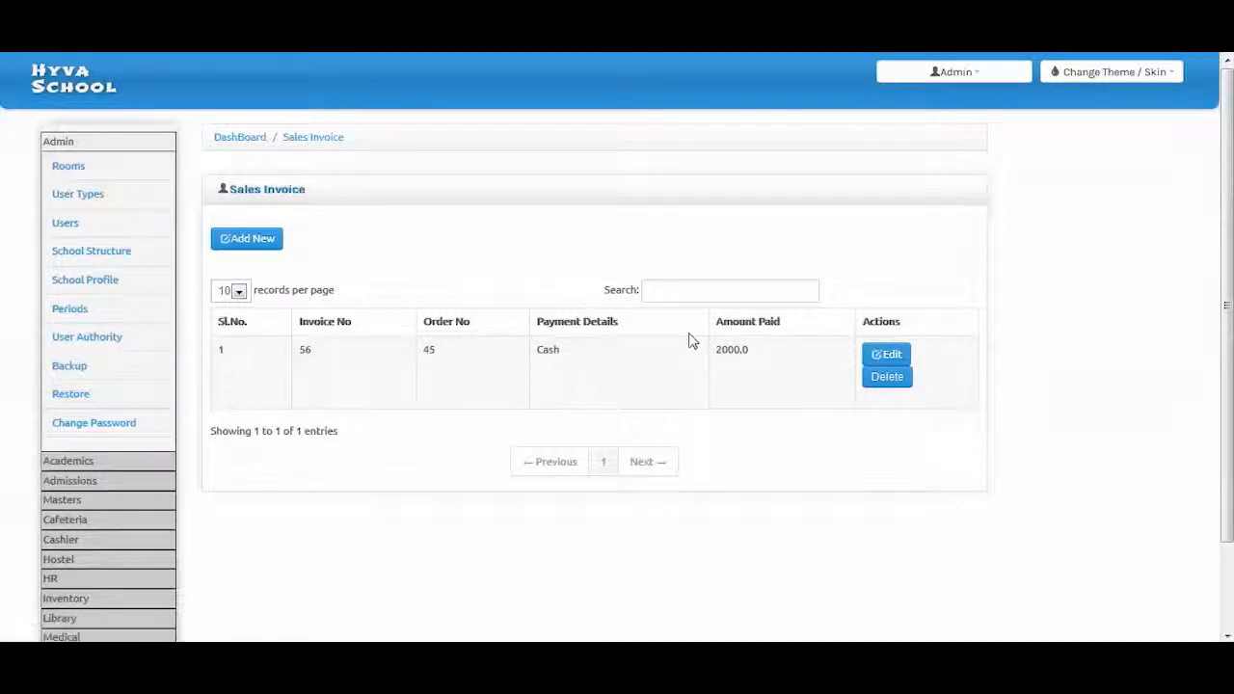
click(879, 362)
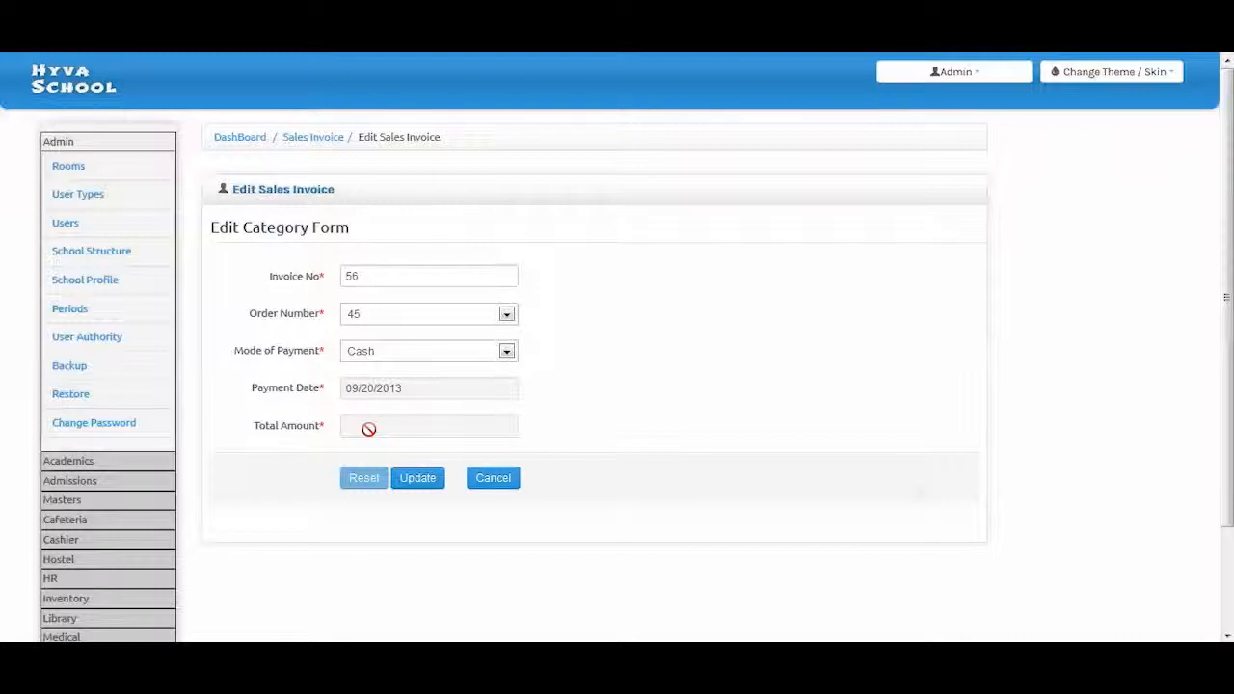
click(47, 598)
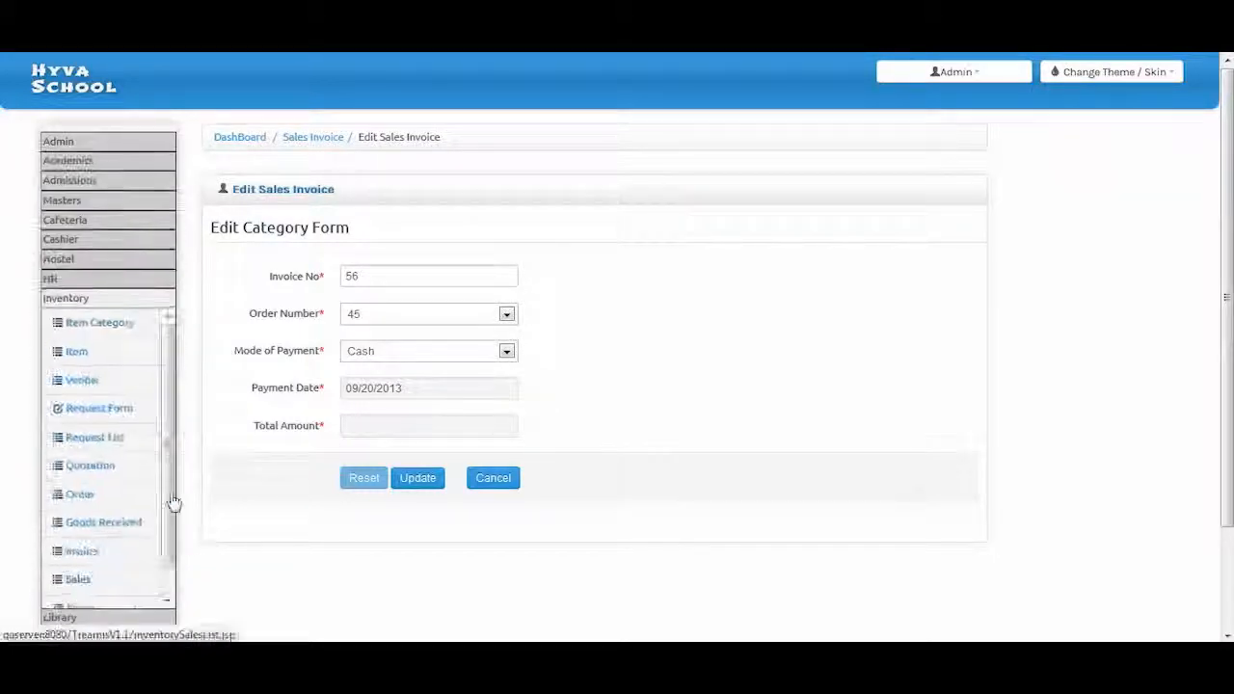
scroll(115, 463, down, 1)
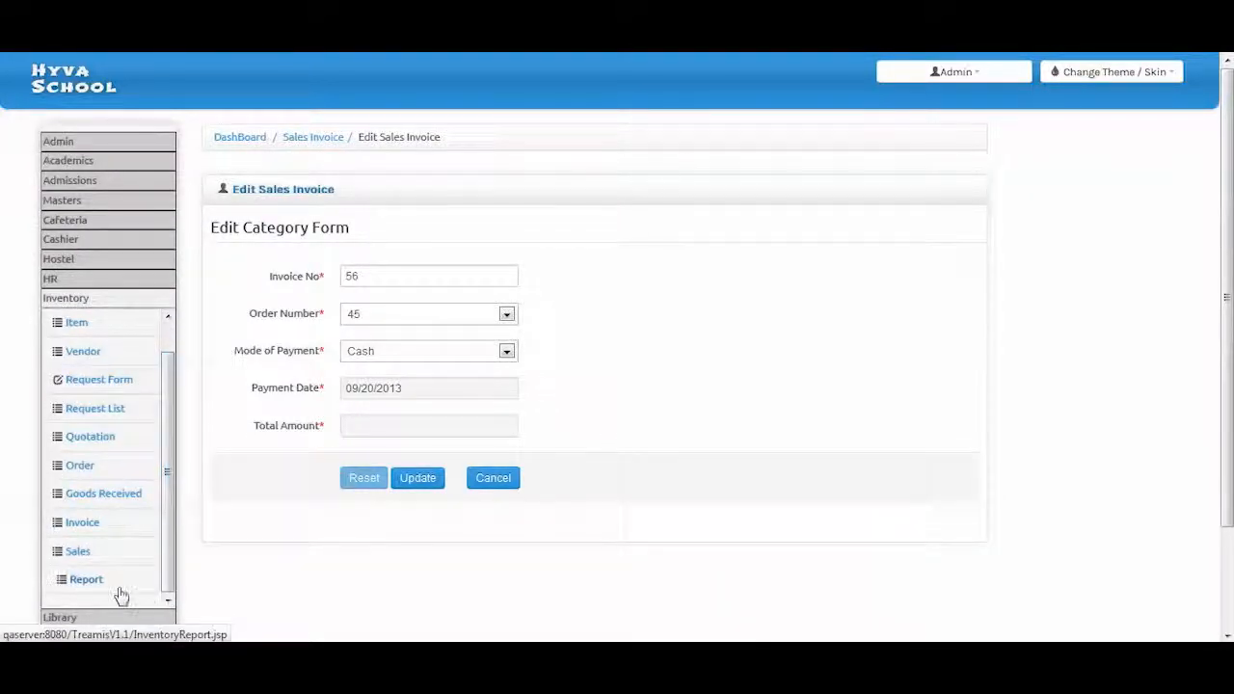
click(79, 551)
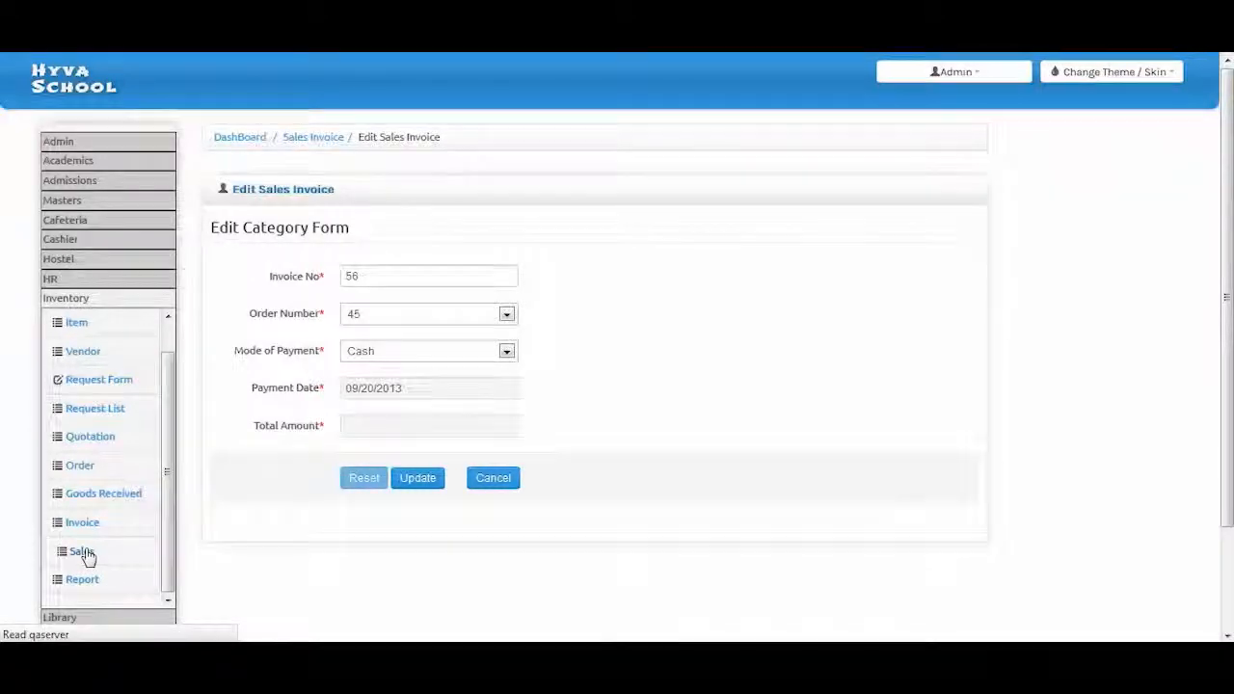
click(83, 460)
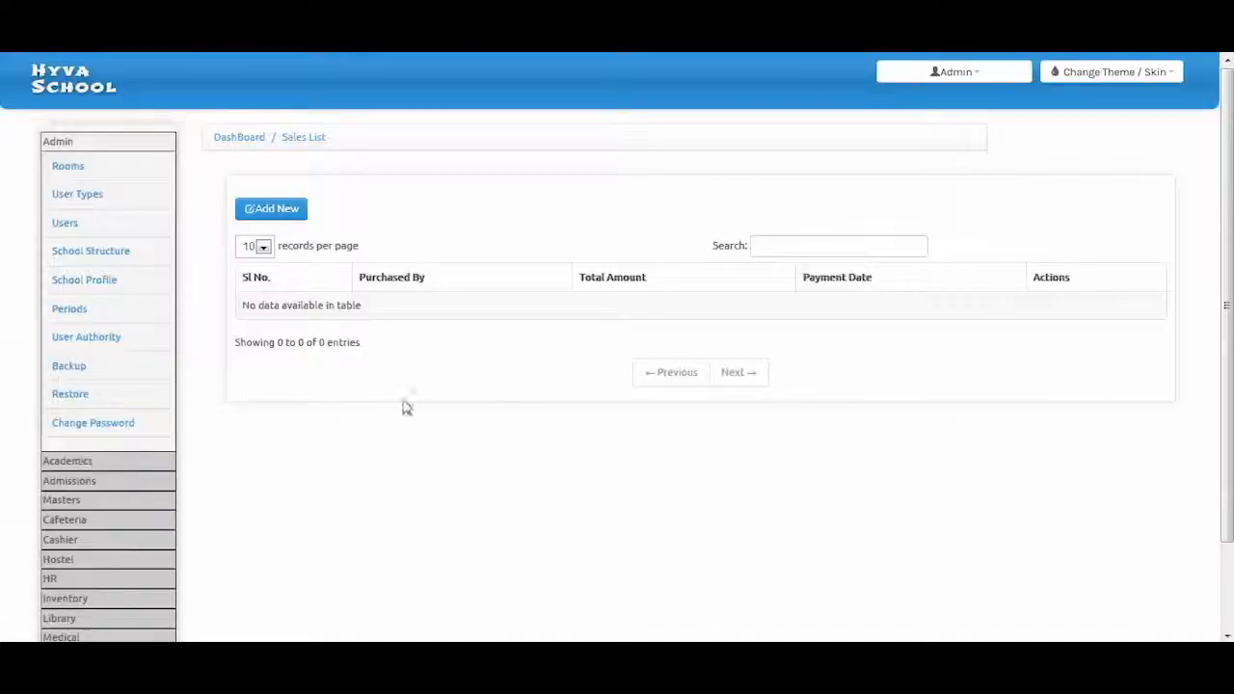
Start a new sale, preview the Purchased By and product choices, and set payment date 09/12/2013
click(278, 210)
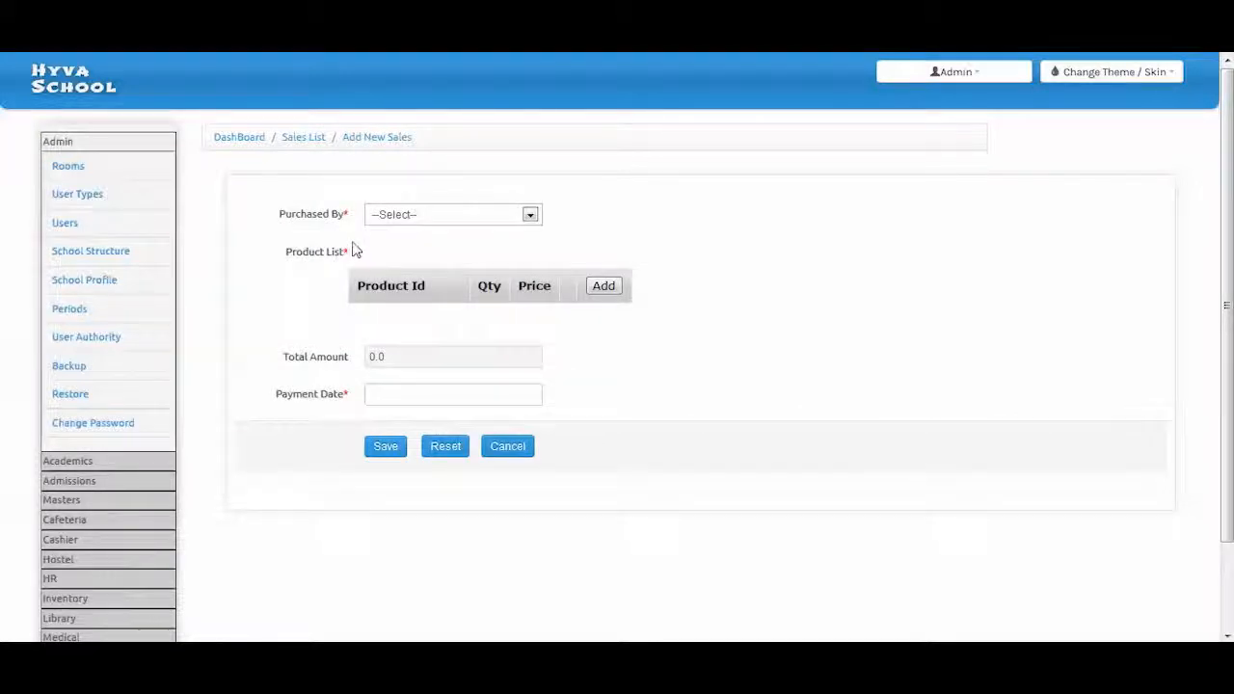
click(378, 216)
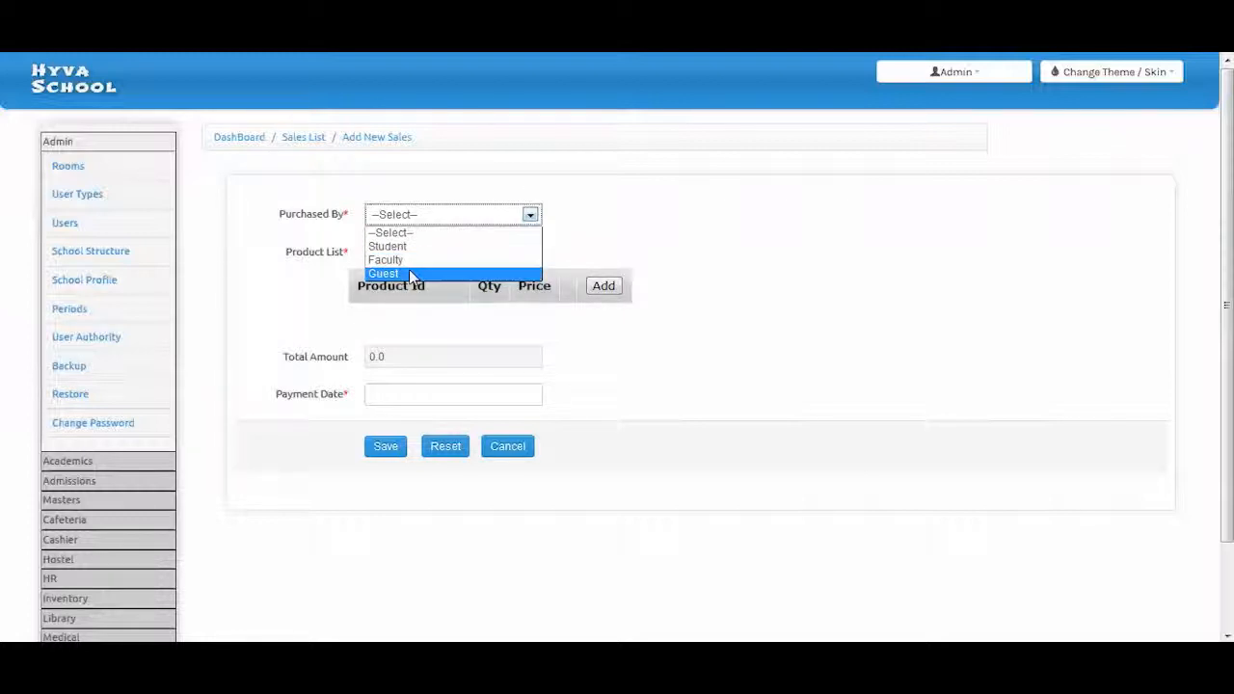
click(605, 247)
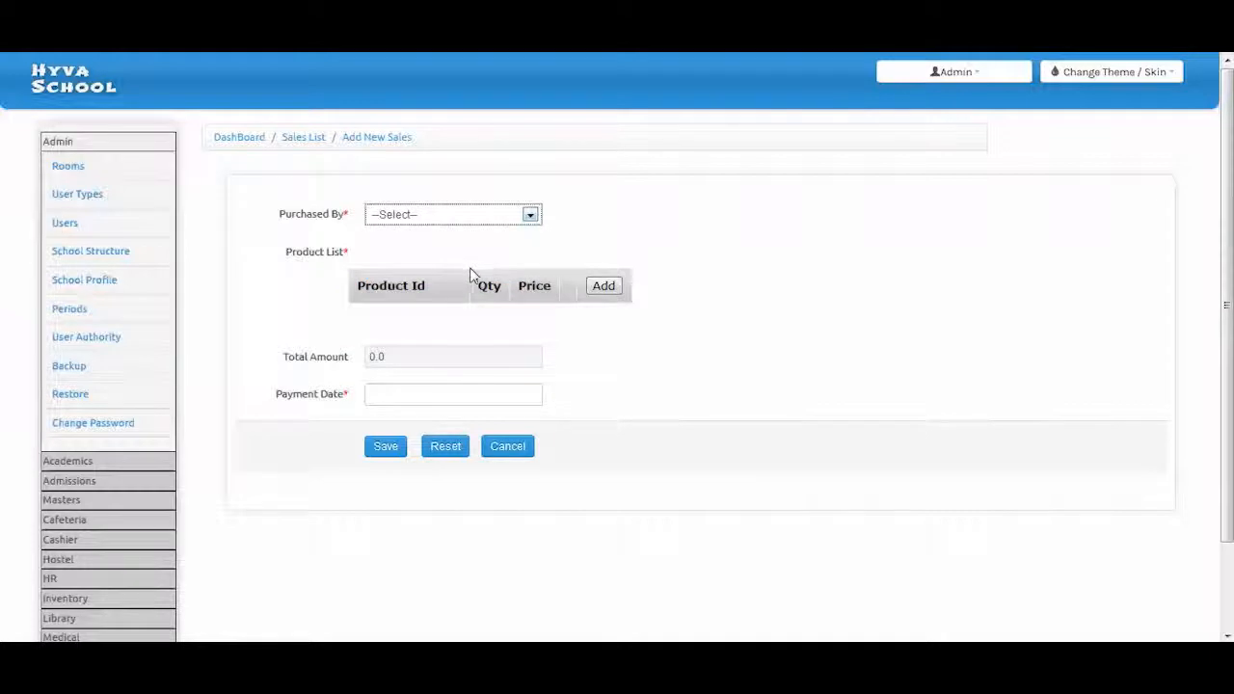
click(604, 287)
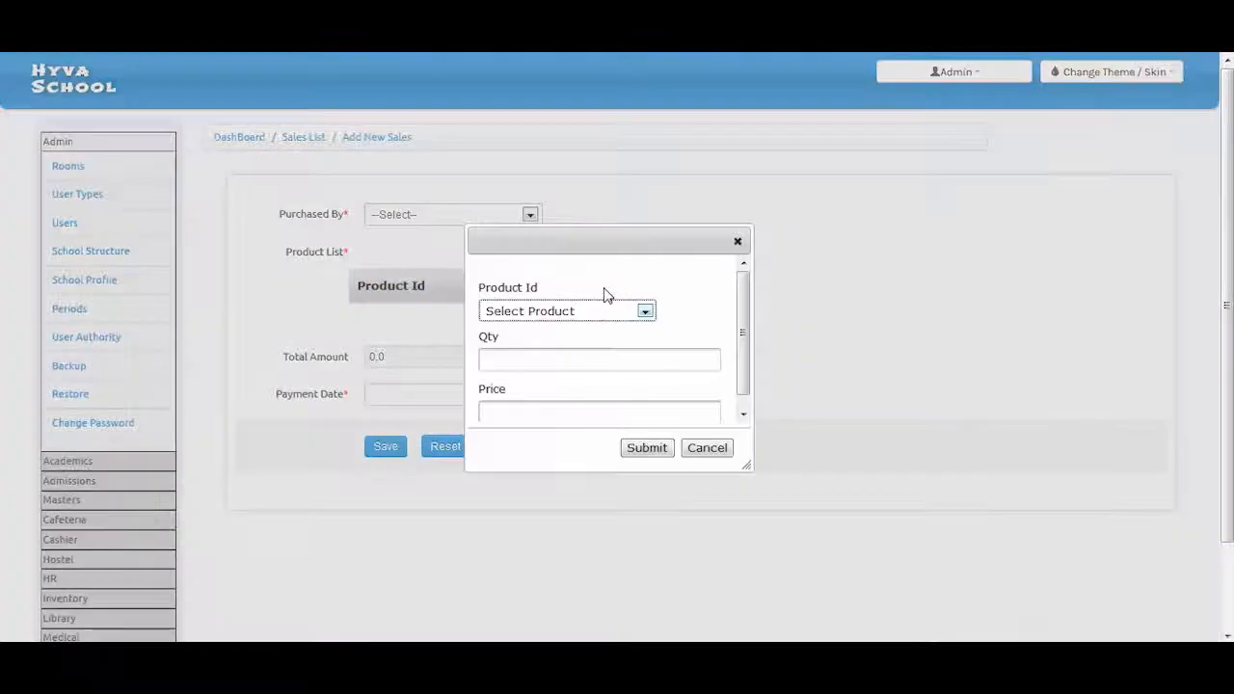
click(604, 309)
click(732, 249)
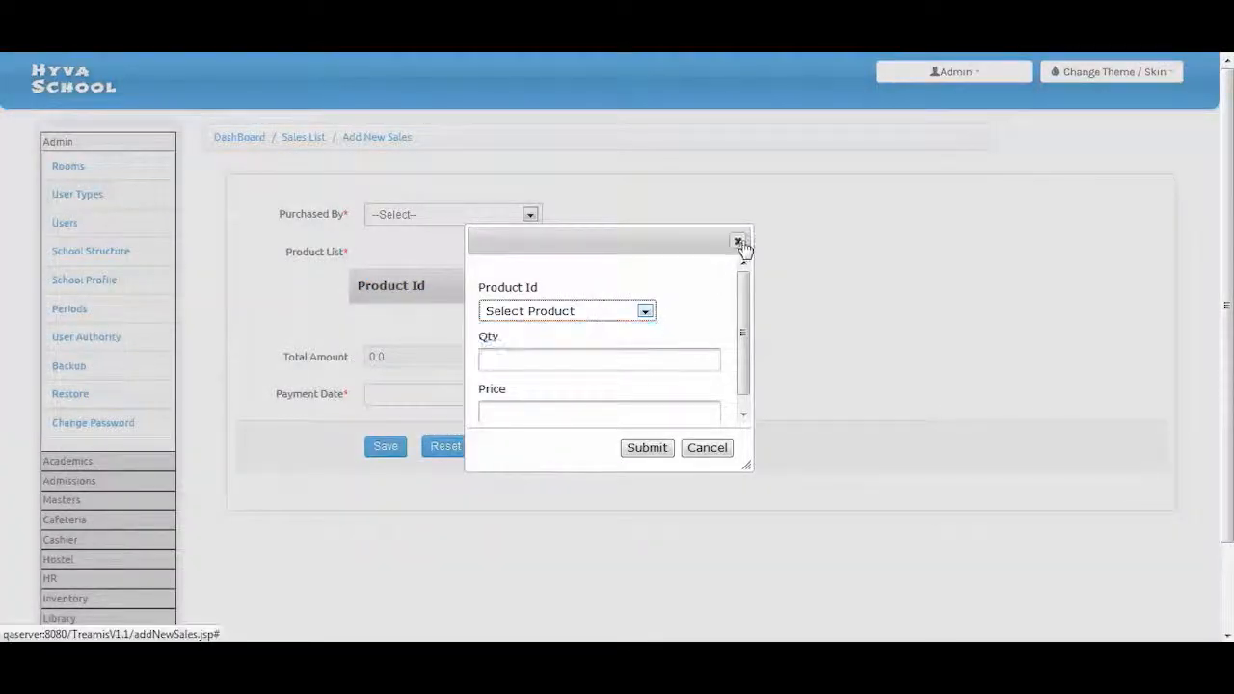
click(707, 448)
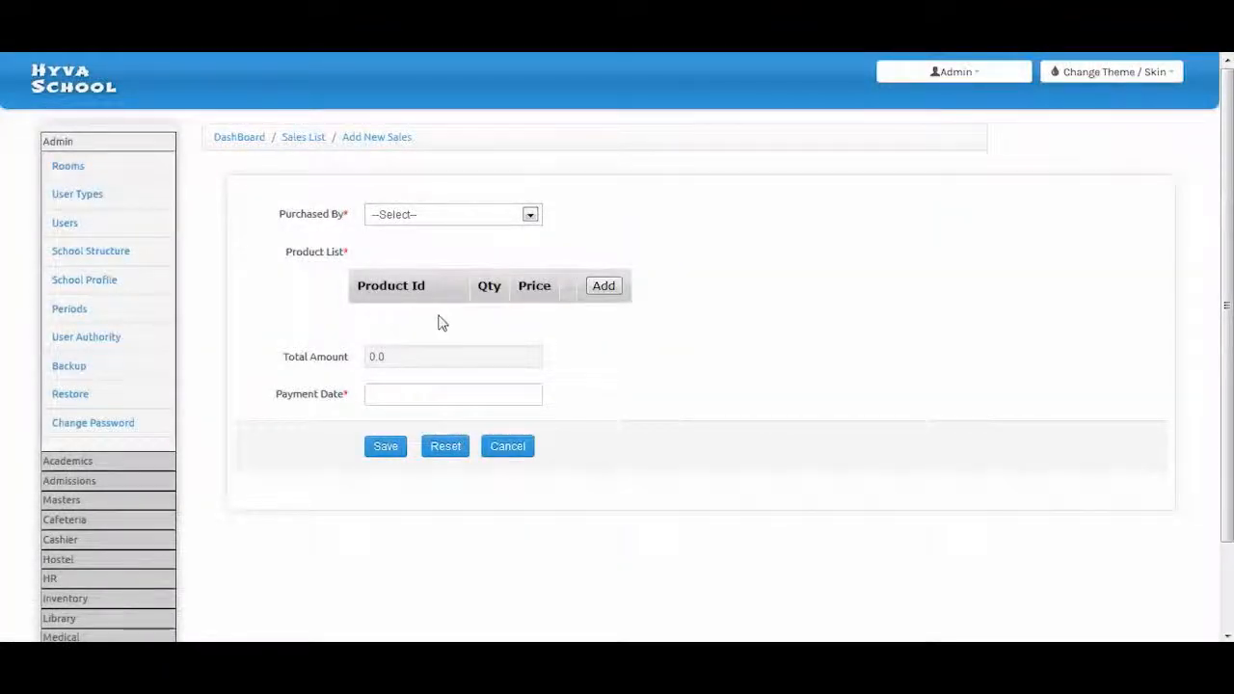
click(440, 396)
click(496, 496)
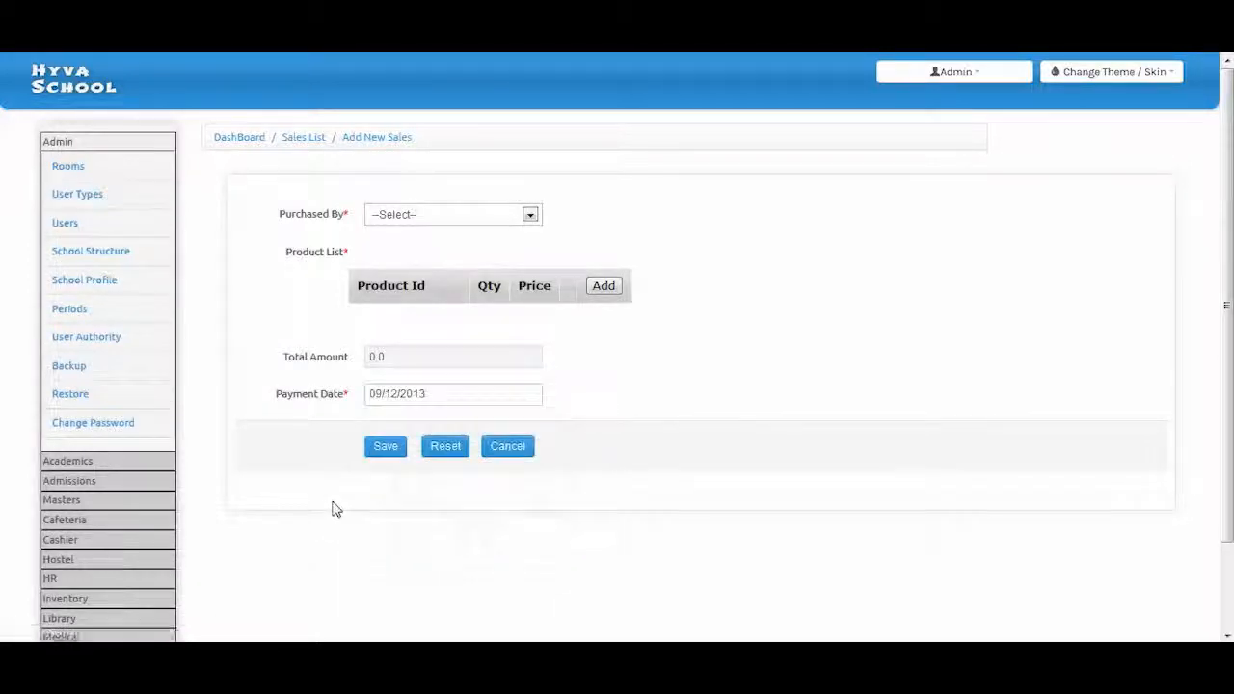
Go to the Inventory Reports page listing Item, Vendor, Order, Goods Received, Invoice and Sales reports
click(78, 599)
scroll(78, 607, down, 2)
scroll(97, 433, down, 1)
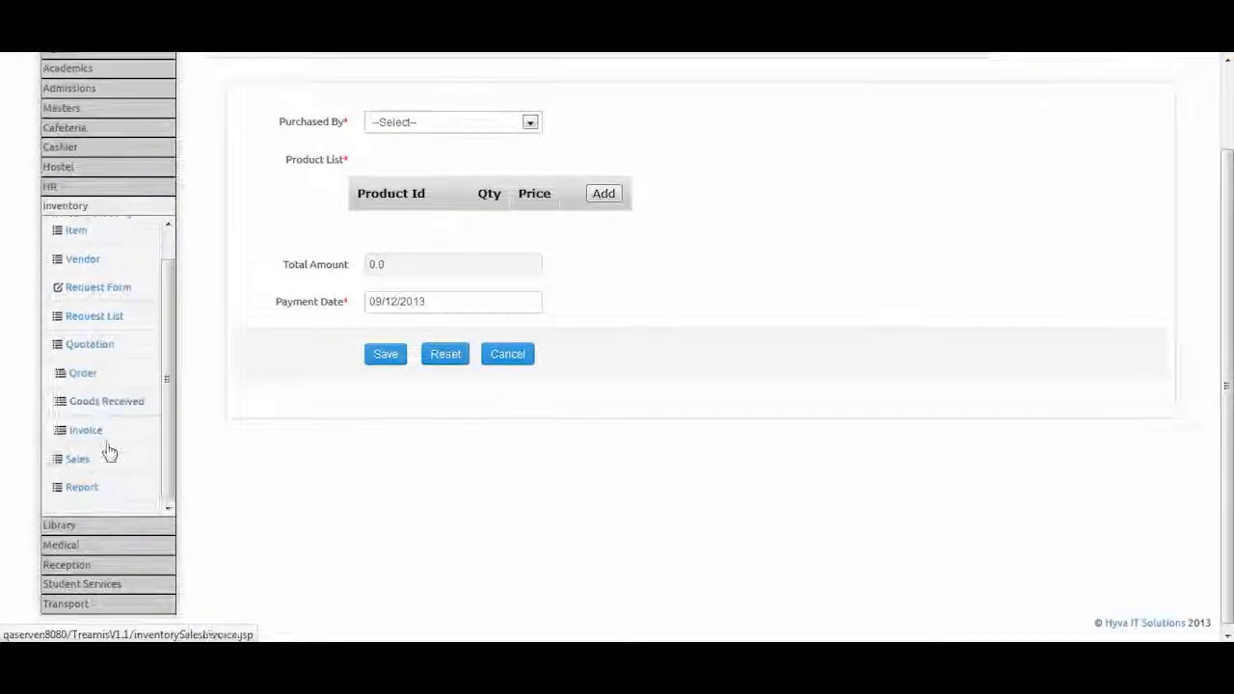
click(81, 497)
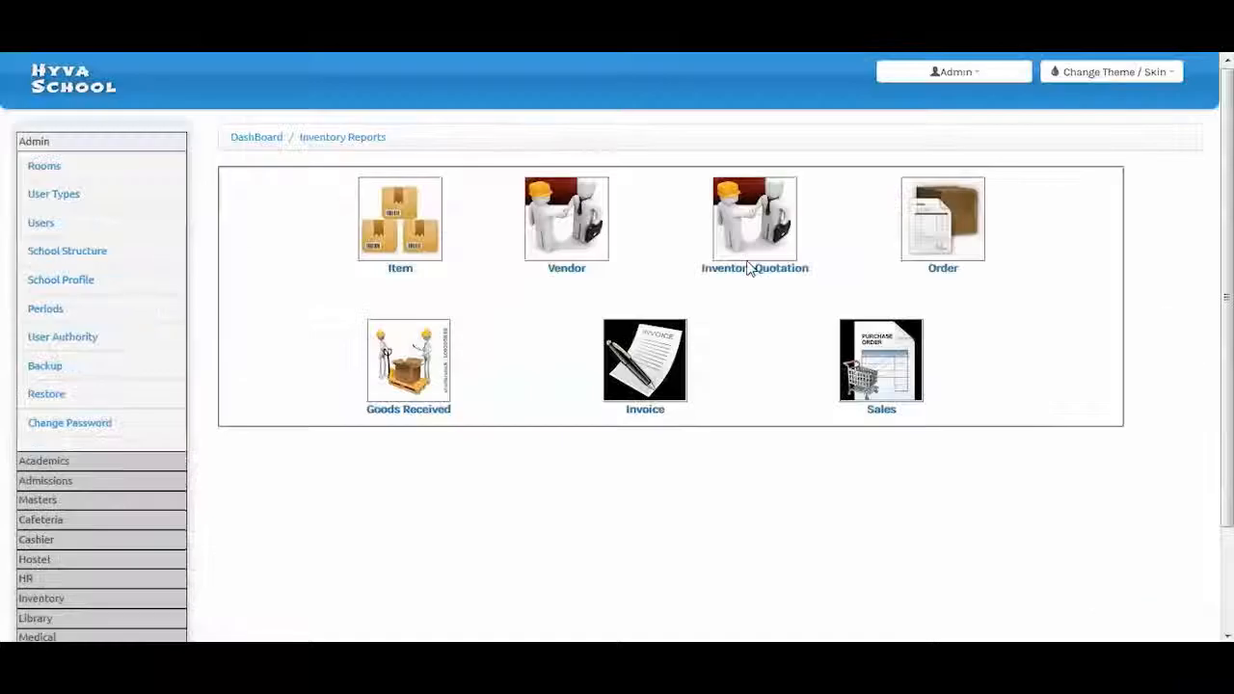